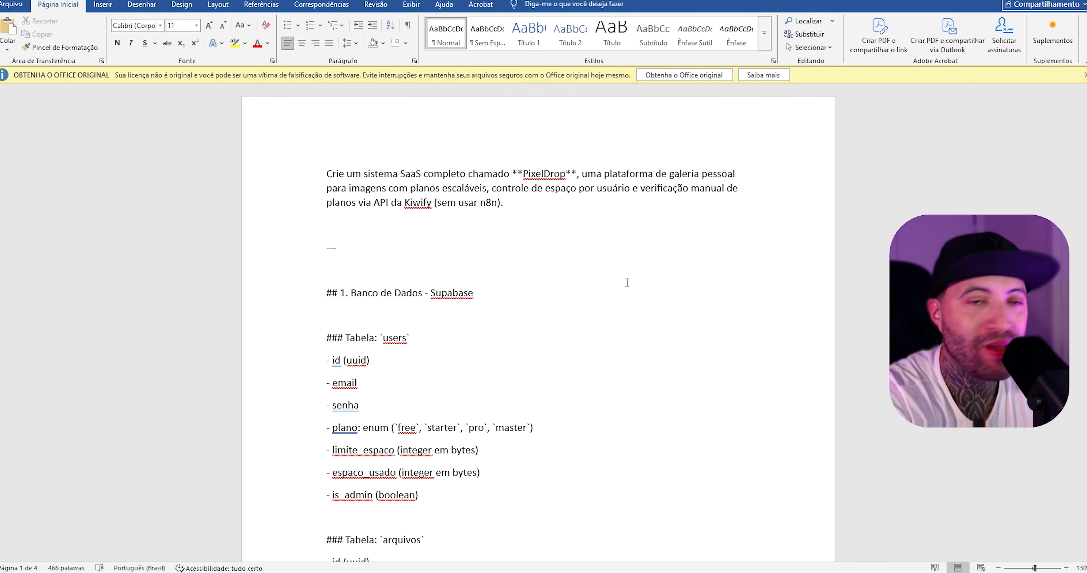
# - Review the PixelDrop prompt's Supabase tables `users` and `arquivos` and its Autenticação section in the document
pyautogui.scroll(-2, 582, 301)
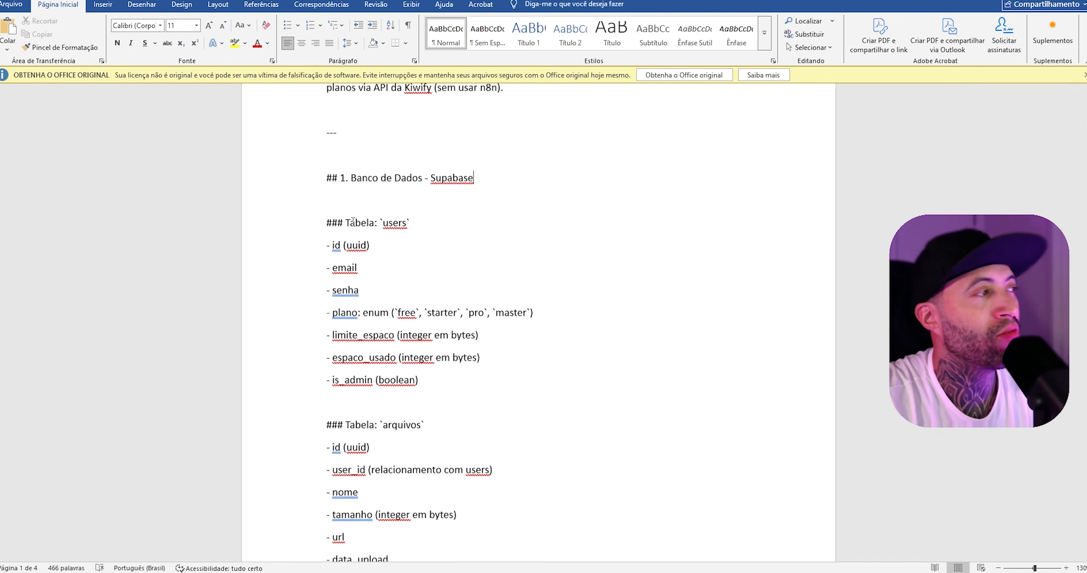
pyautogui.scroll(-3, 352, 220)
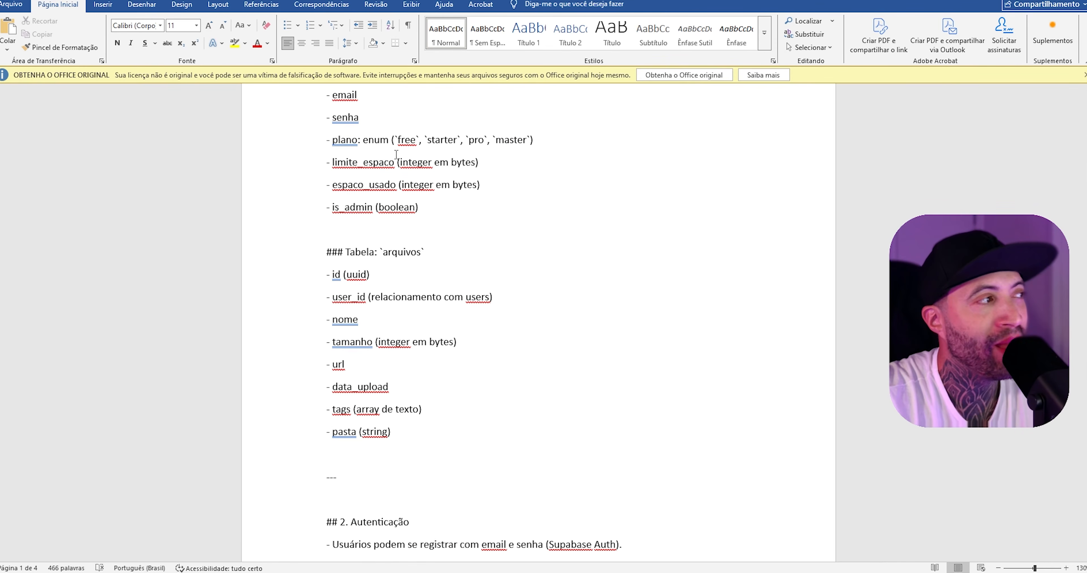
pyautogui.scroll(-2, 396, 155)
pyautogui.doubleClick(363, 137)
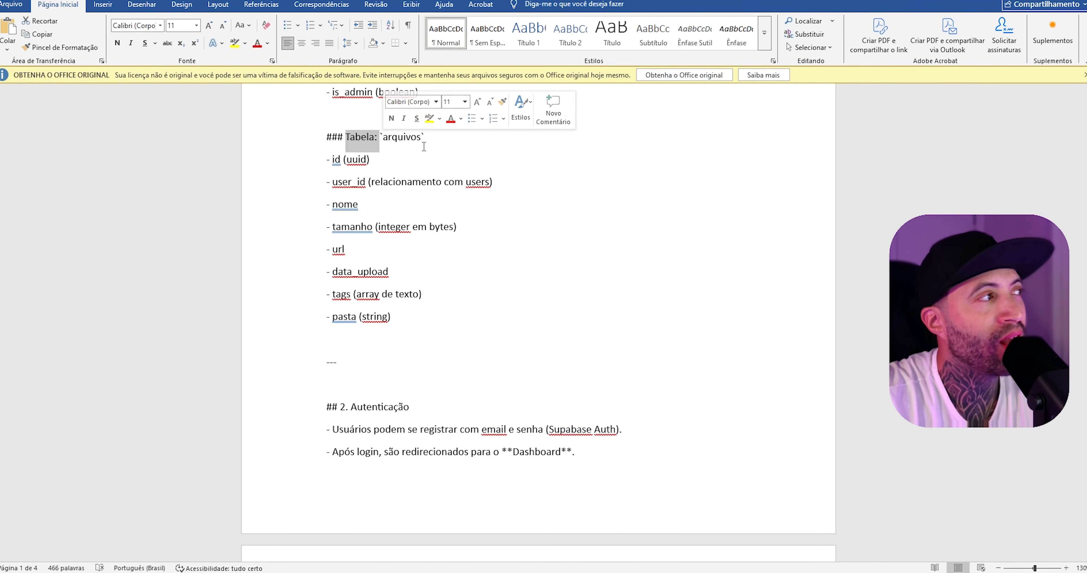
pyautogui.scroll(-4, 423, 146)
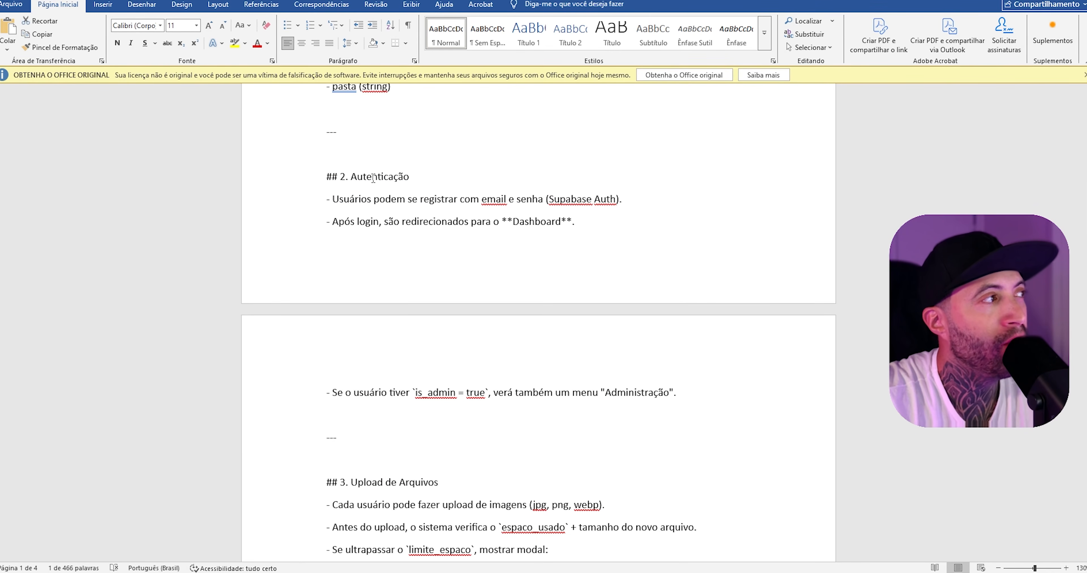
pyautogui.doubleClick(373, 178)
pyautogui.scroll(-2, 493, 154)
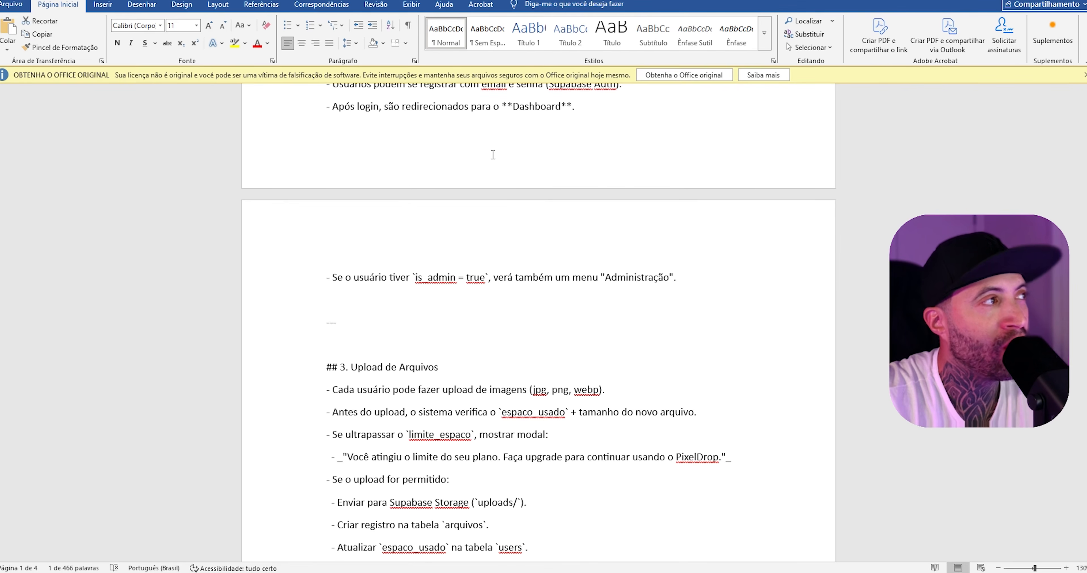
pyautogui.scroll(1, 490, 157)
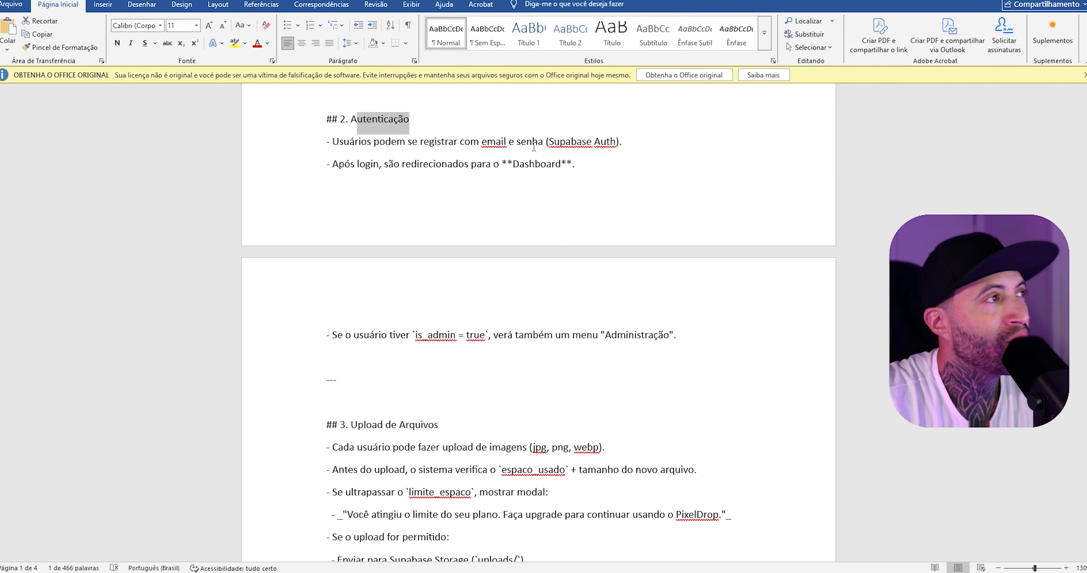
pyautogui.moveTo(548, 142); pyautogui.dragTo(616, 140)
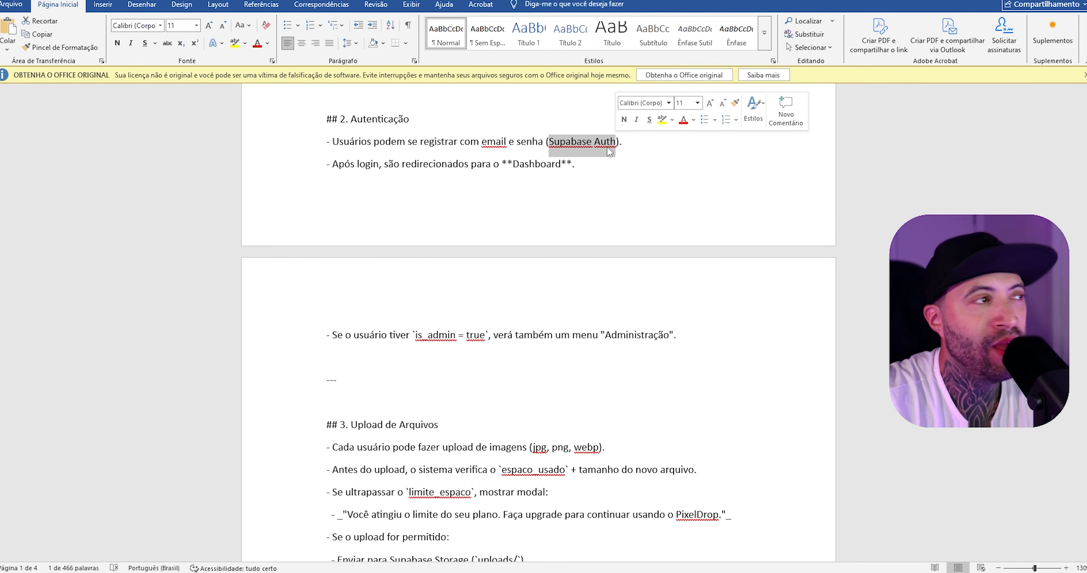
pyautogui.click(607, 143)
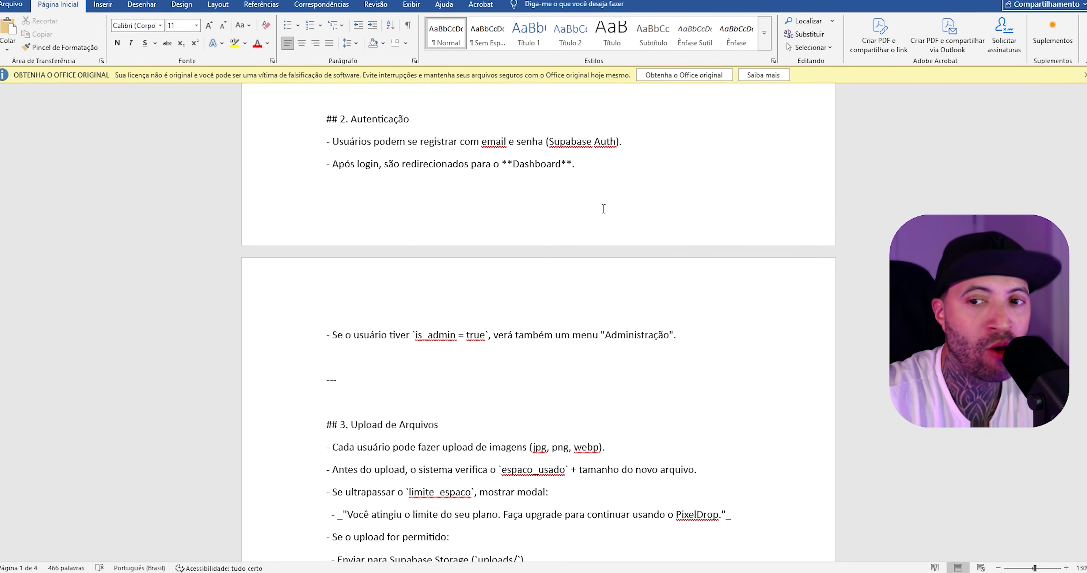
# - Review the prompt's "Administração" menu rule and the image upload rules in the Upload de Arquivos section
pyautogui.scroll(-1, 601, 208)
pyautogui.scroll(-1, 598, 209)
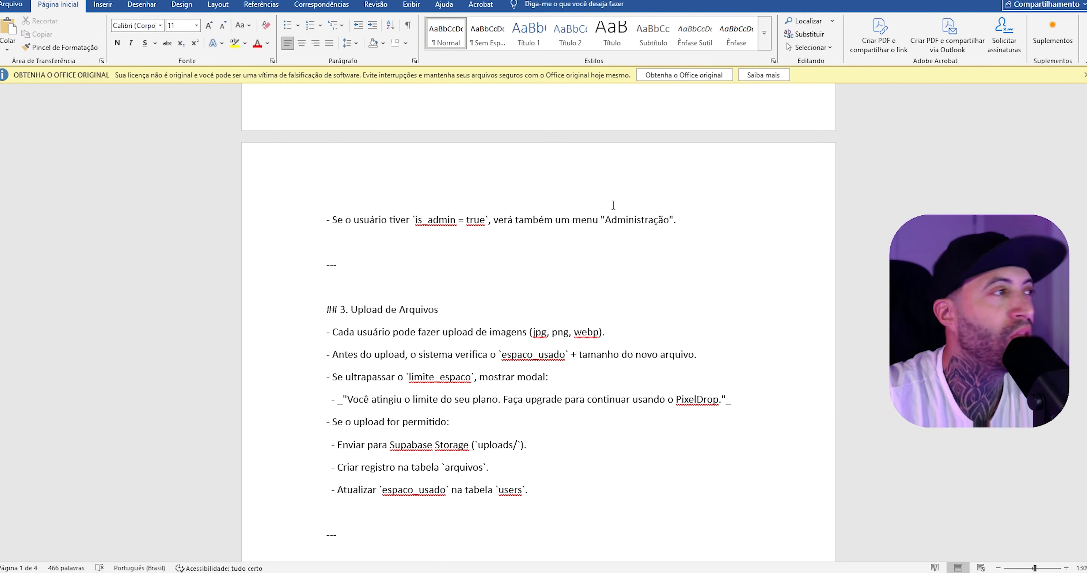
pyautogui.scroll(-1, 613, 205)
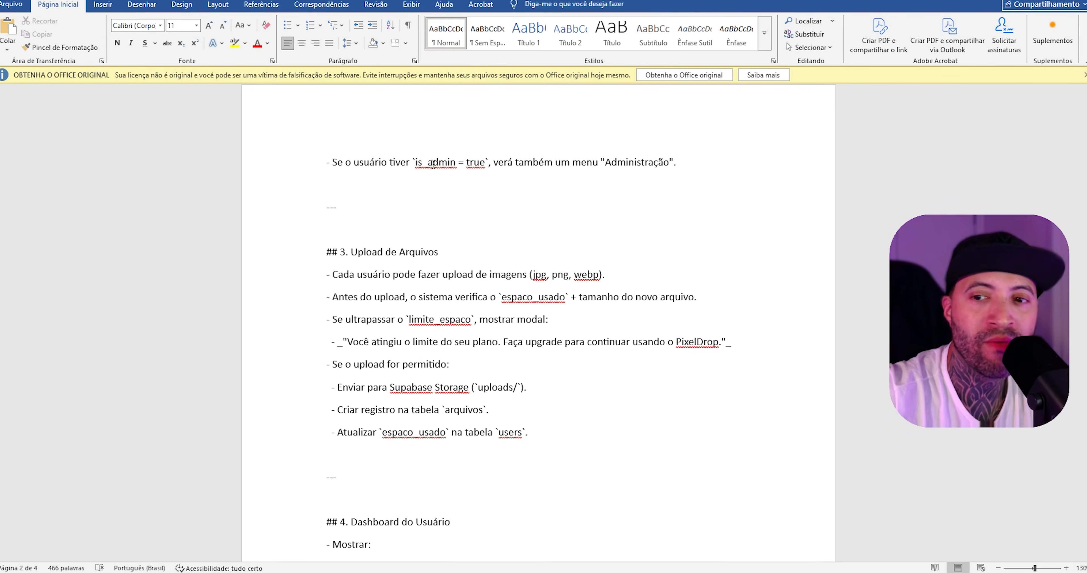
pyautogui.doubleClick(618, 164)
pyautogui.scroll(-3, 459, 138)
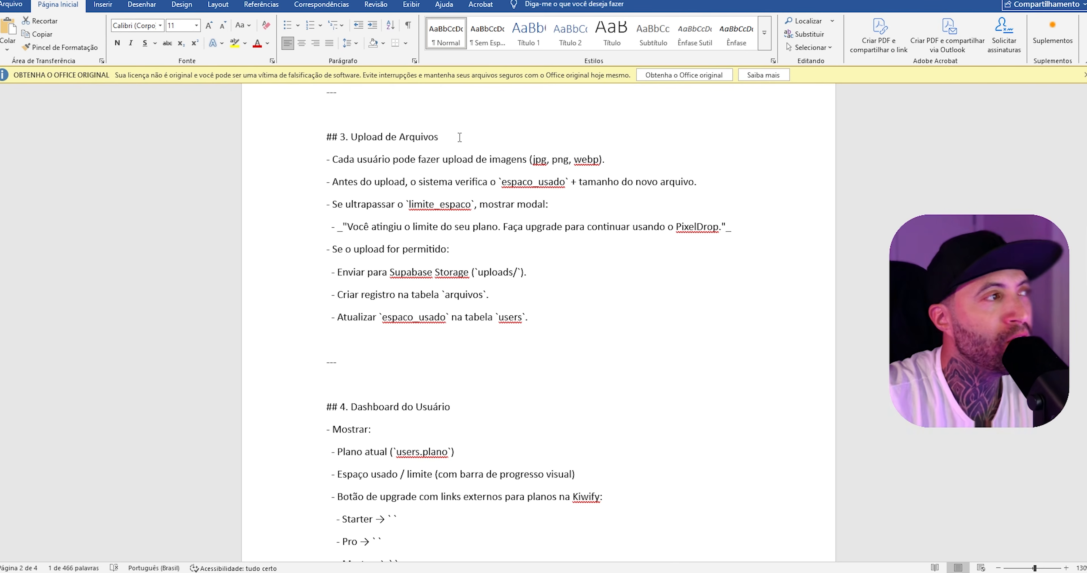
pyautogui.moveTo(353, 140); pyautogui.dragTo(328, 116)
pyautogui.moveTo(332, 160); pyautogui.dragTo(528, 168)
pyautogui.scroll(-5, 528, 167)
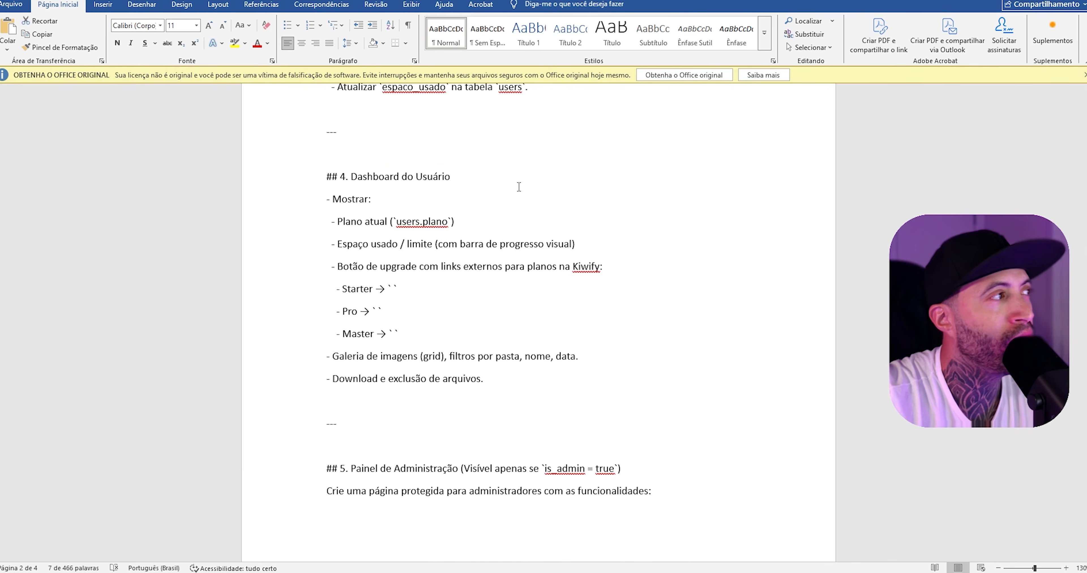
# - Review the Dashboard do Usuário and admin panel sections, locating the Kiwify link placeholders for the Starter, Pro and Master plans
pyautogui.scroll(-3, 522, 187)
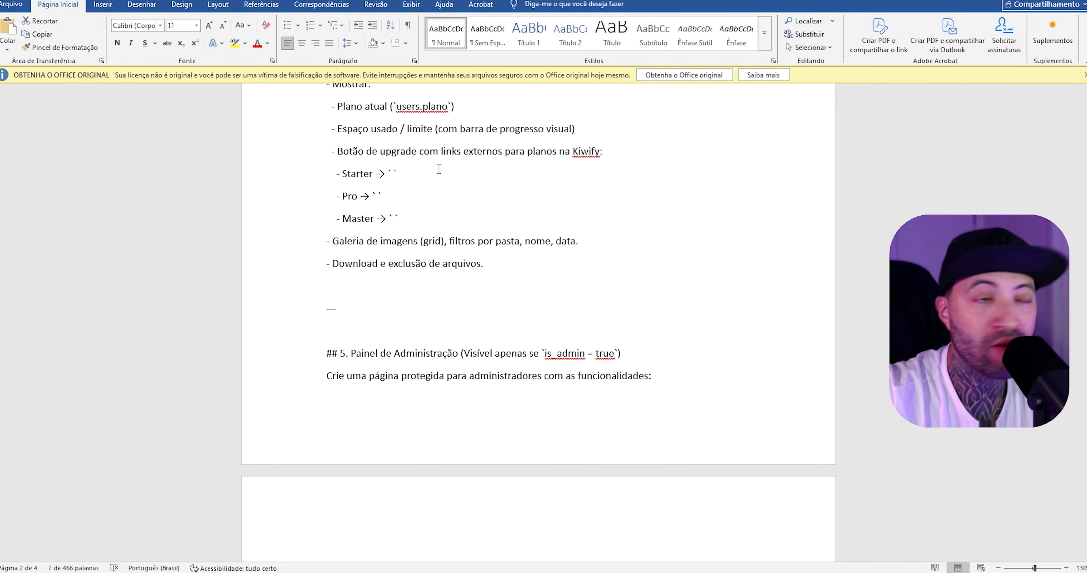
pyautogui.click(416, 170)
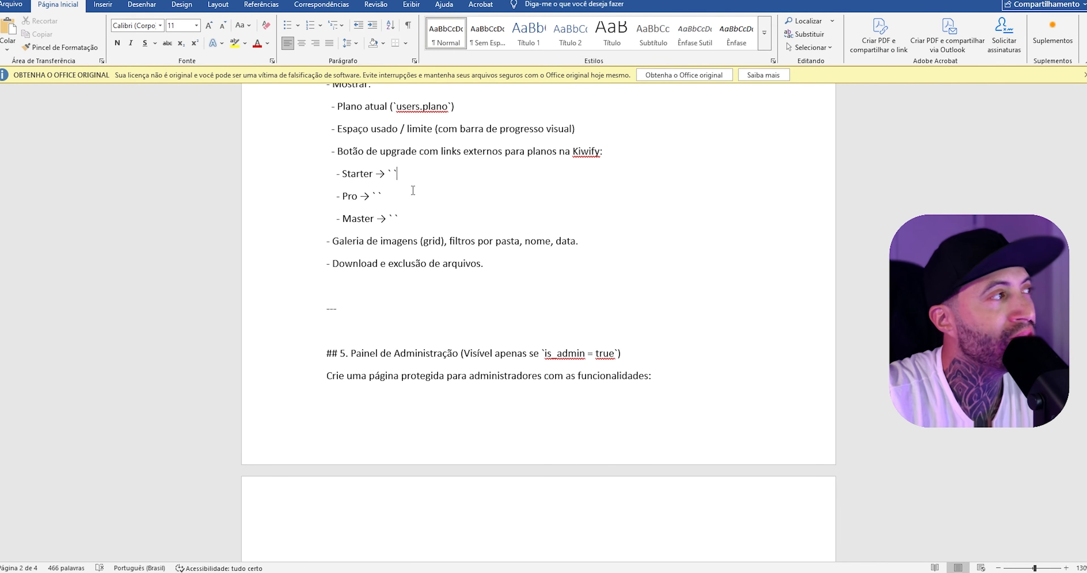
pyautogui.click(420, 194)
pyautogui.click(436, 217)
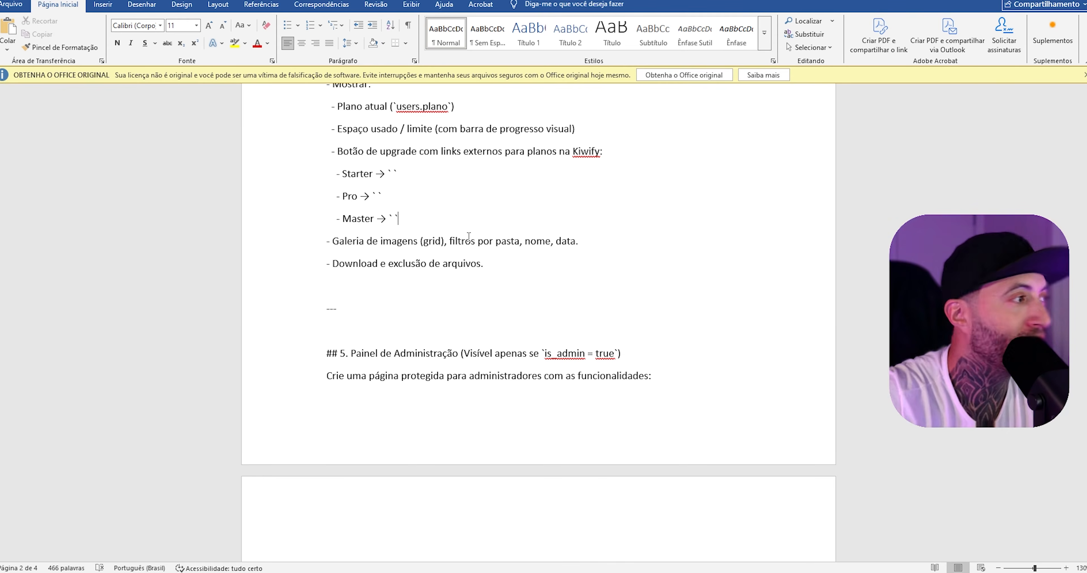
pyautogui.scroll(-15, 468, 236)
pyautogui.scroll(6, 645, 206)
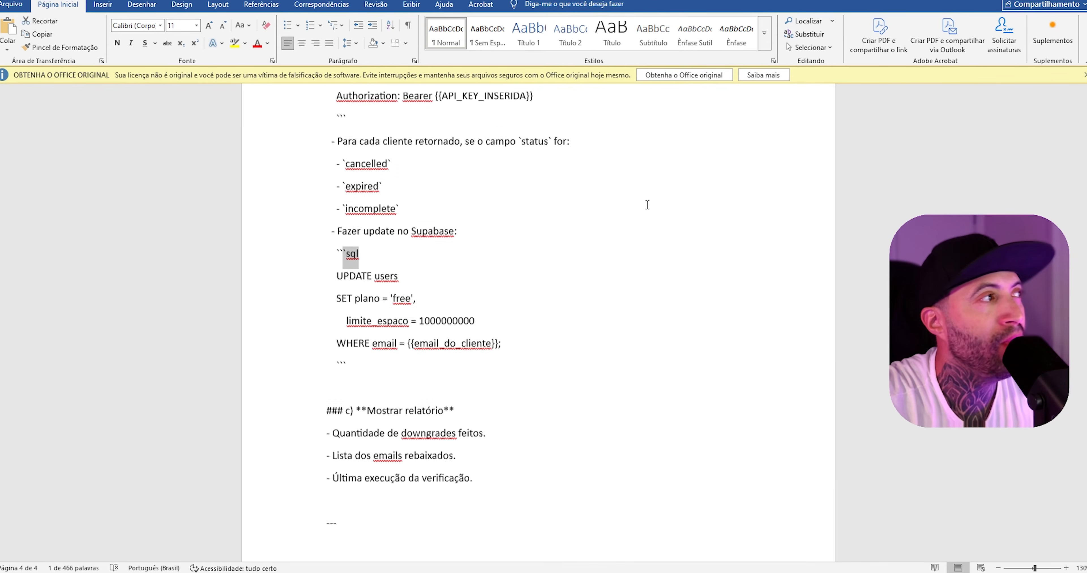
pyautogui.scroll(10, 410, 229)
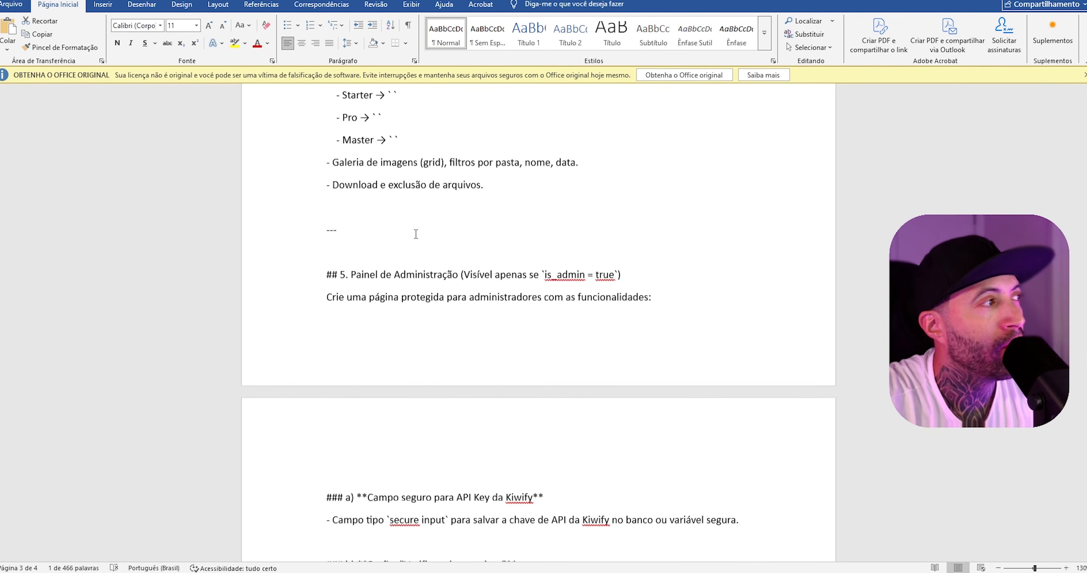
pyautogui.click(397, 339)
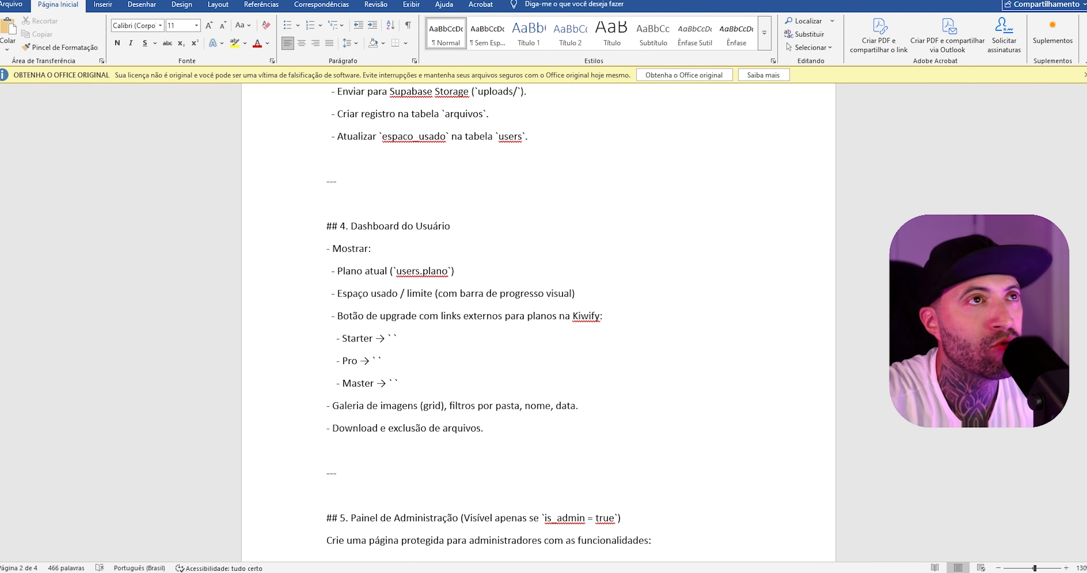
pyautogui.hotkey('alt', 'Tab')
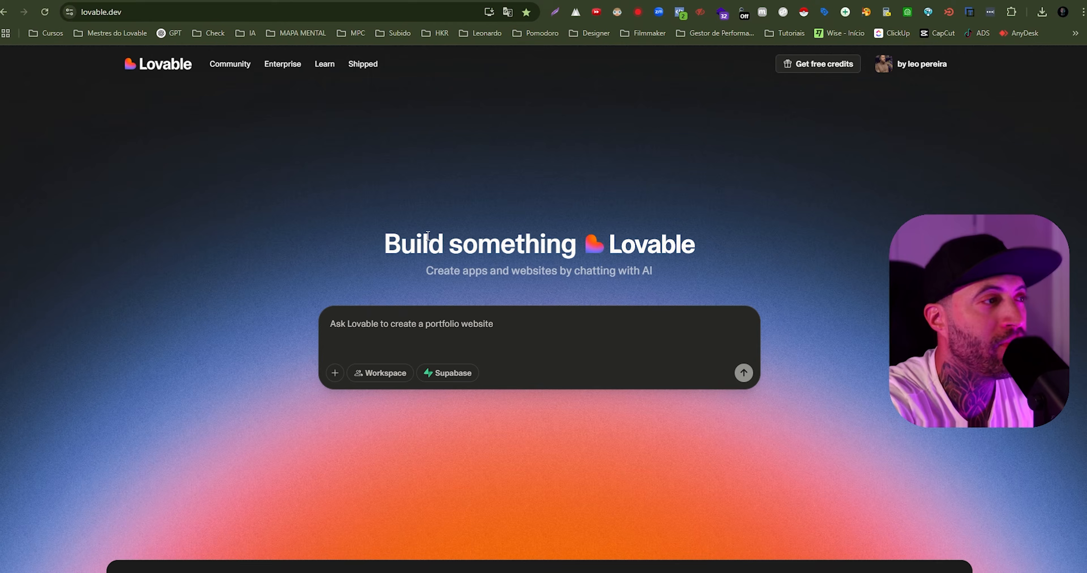
pyautogui.hotkey('ctrl', 'shift', 'n')
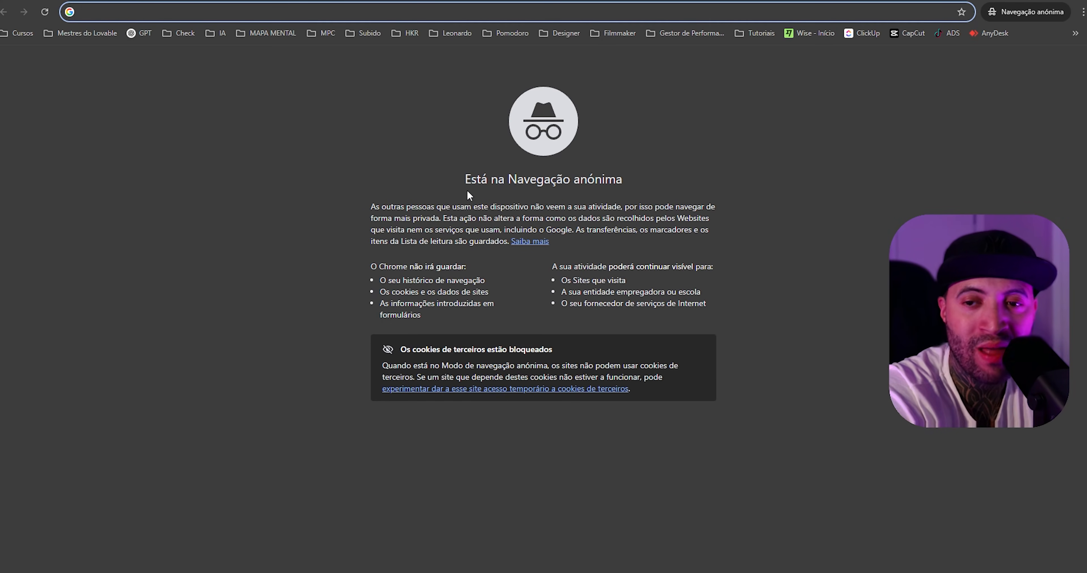
pyautogui.write('www.kiwify.com.br')
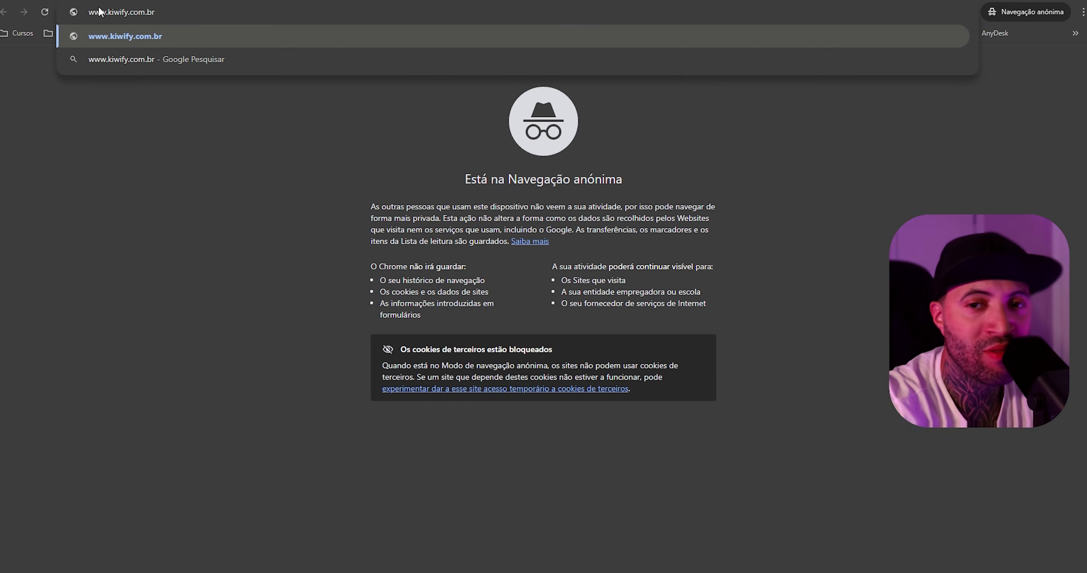
pyautogui.press('Return')
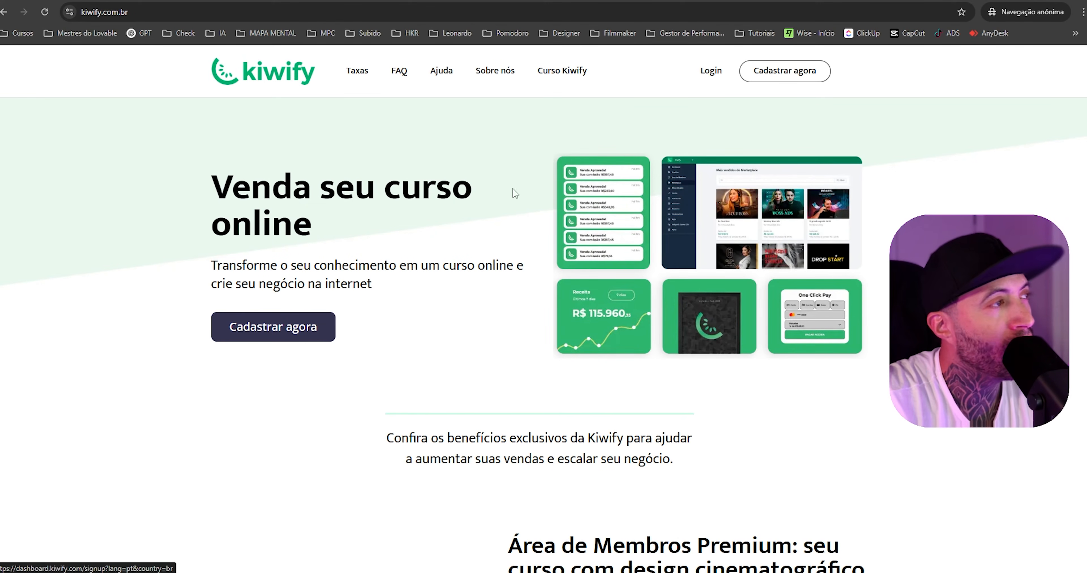
pyautogui.click(786, 79)
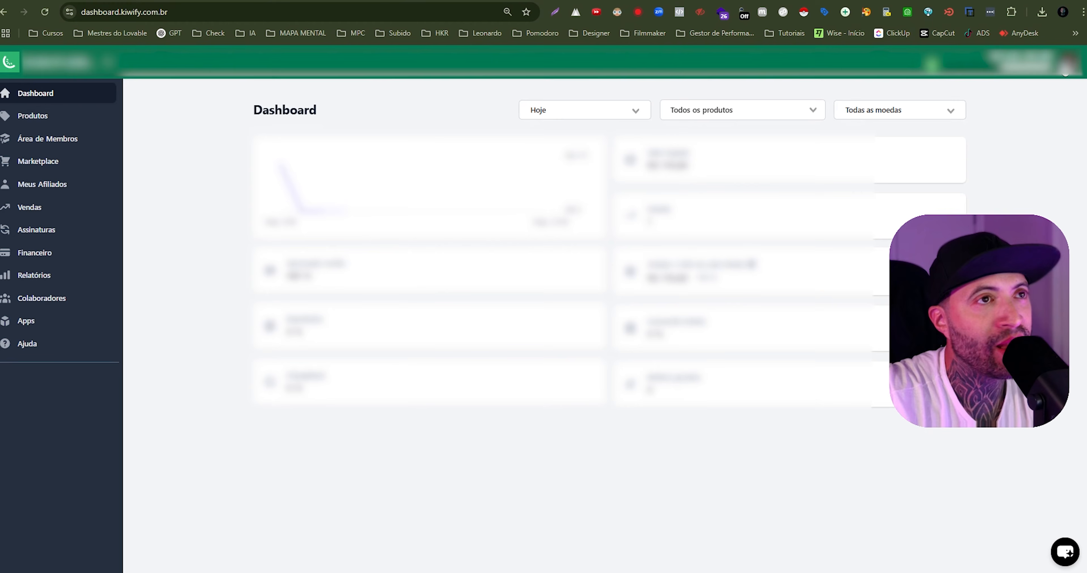
pyautogui.click(1070, 63)
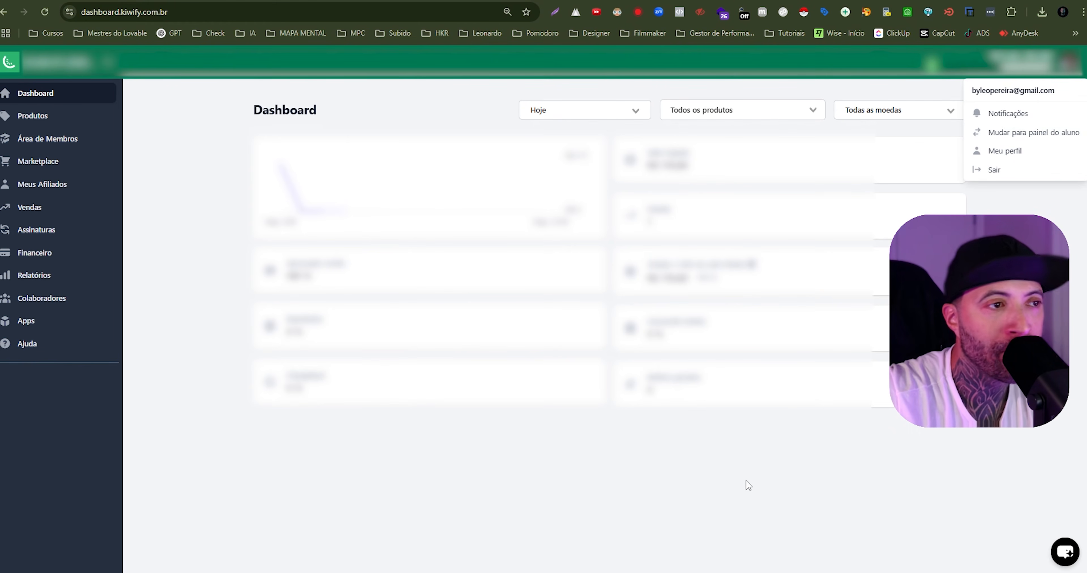
pyautogui.click(715, 489)
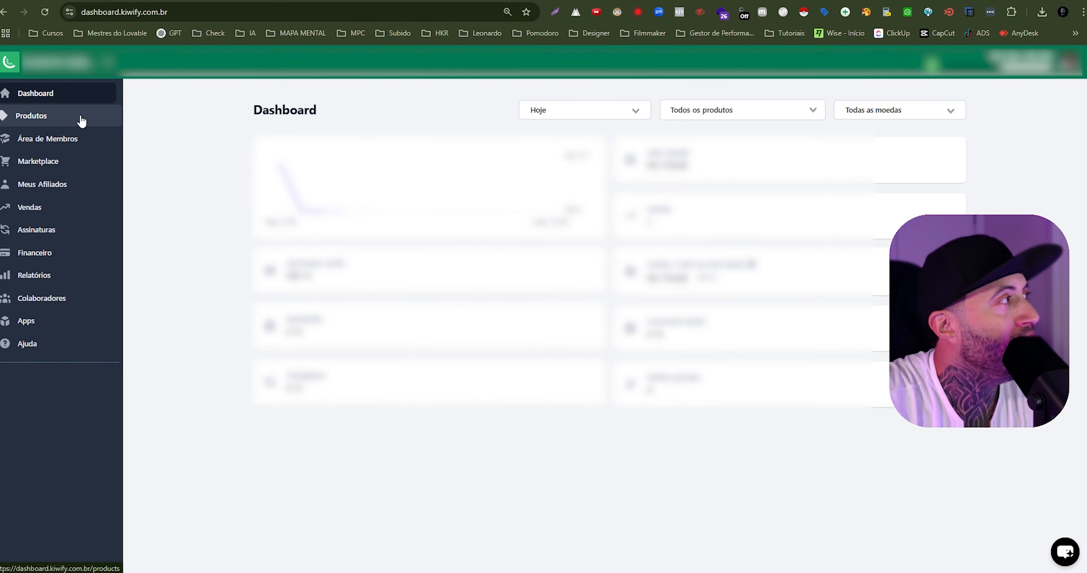
# - Start creating a new product in Kiwify's Produtos section with the payment type Assinatura recorrente
pyautogui.click(35, 120)
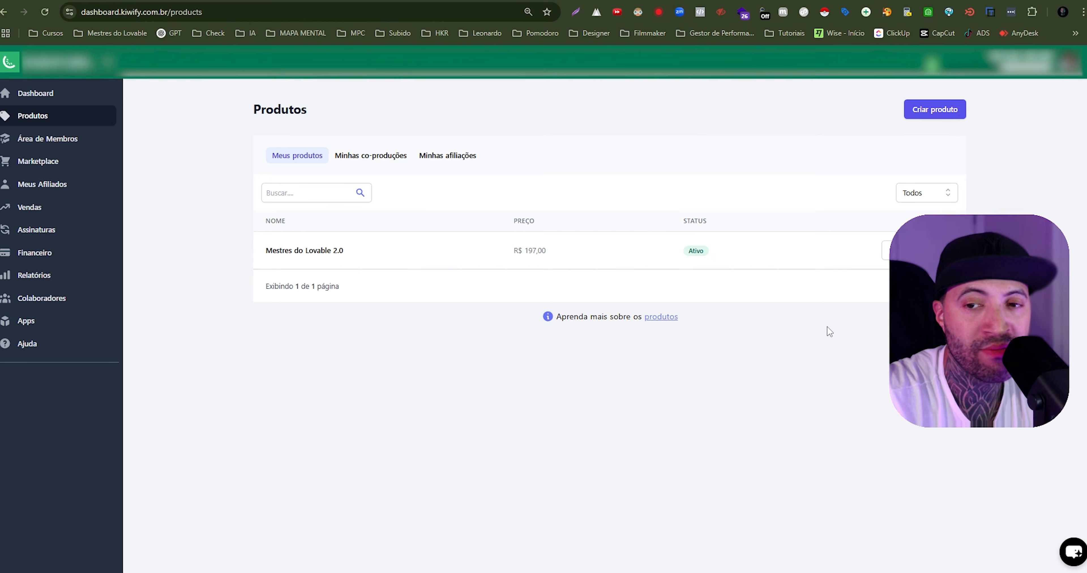
pyautogui.click(927, 118)
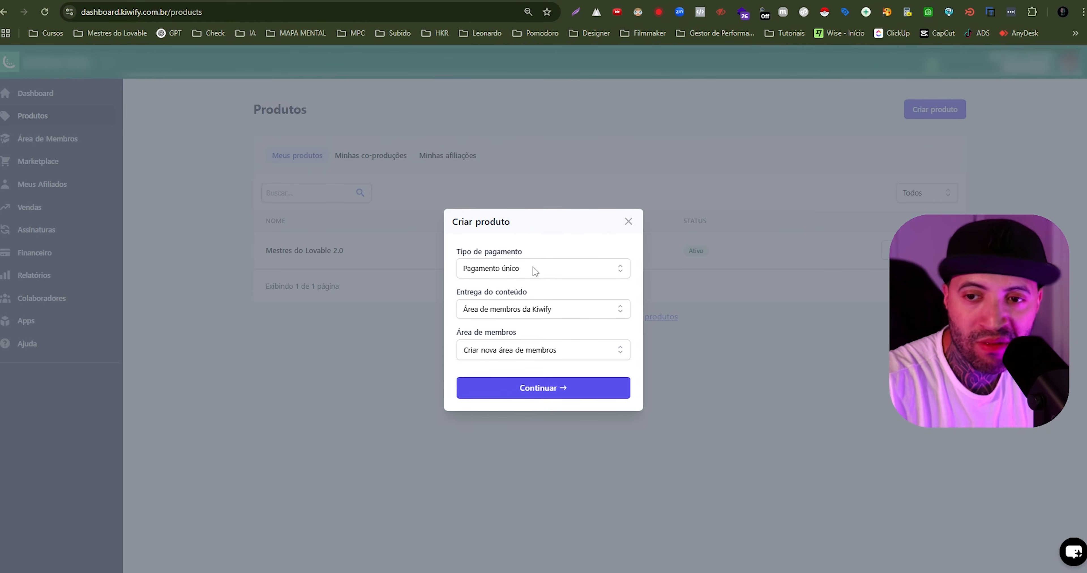
pyautogui.click(577, 272)
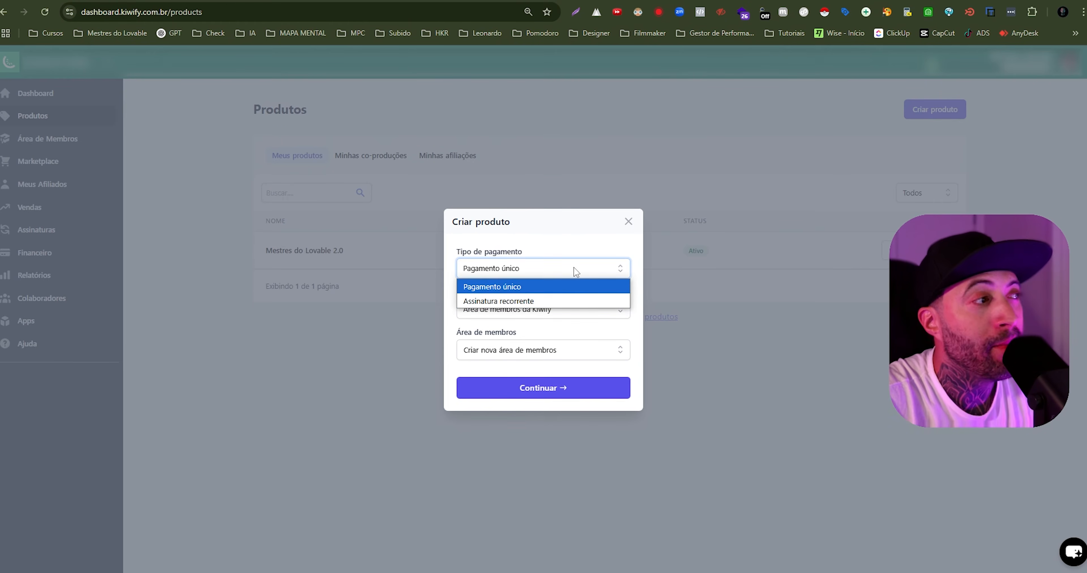
pyautogui.click(584, 299)
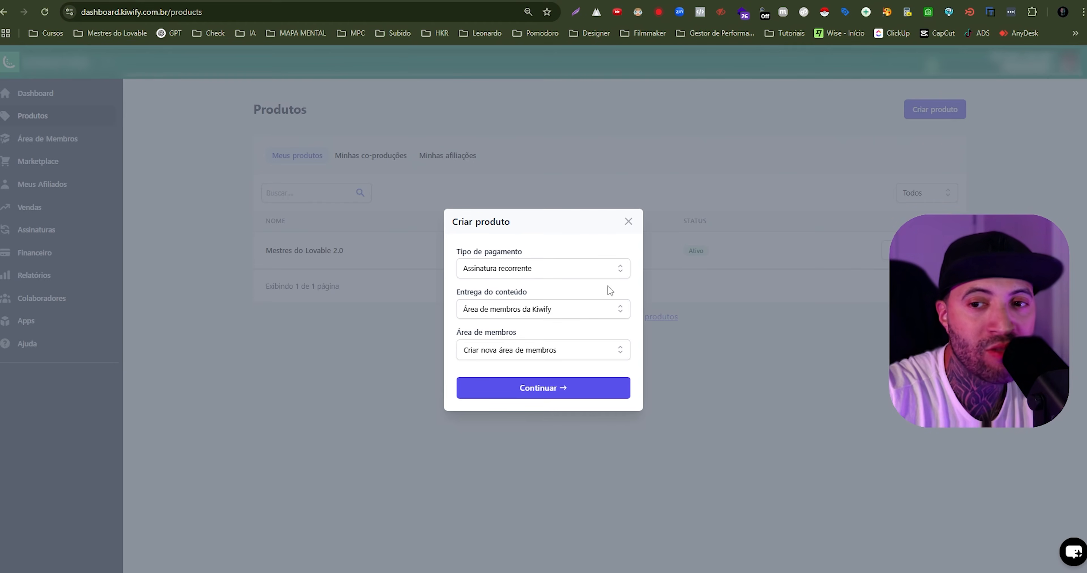
# - Set the new product's content delivery to "Quero apenas receber pagamentos" and continue to its name and description form
pyautogui.click(532, 314)
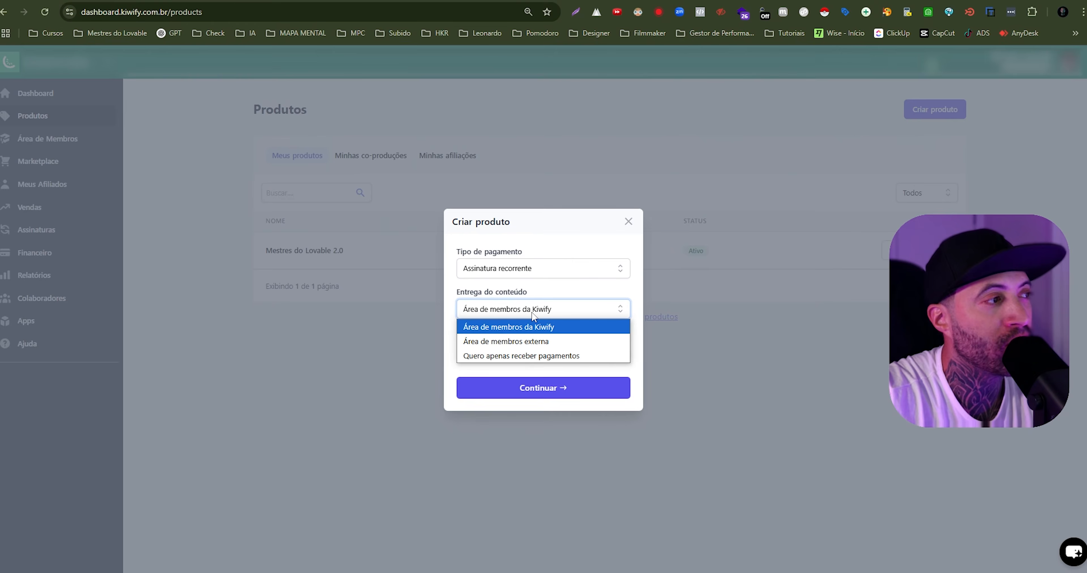
pyautogui.click(534, 347)
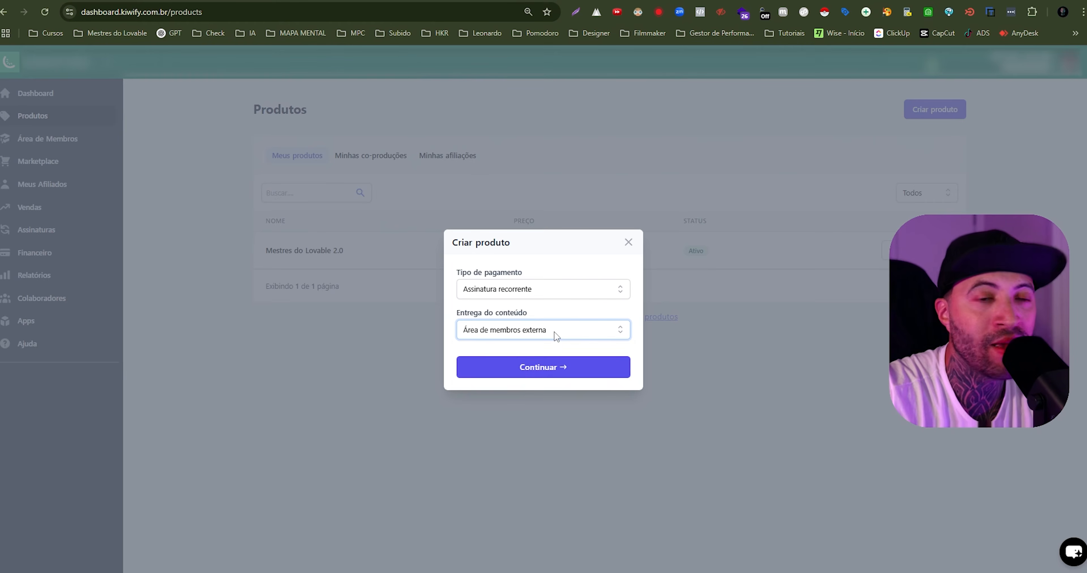
pyautogui.click(556, 335)
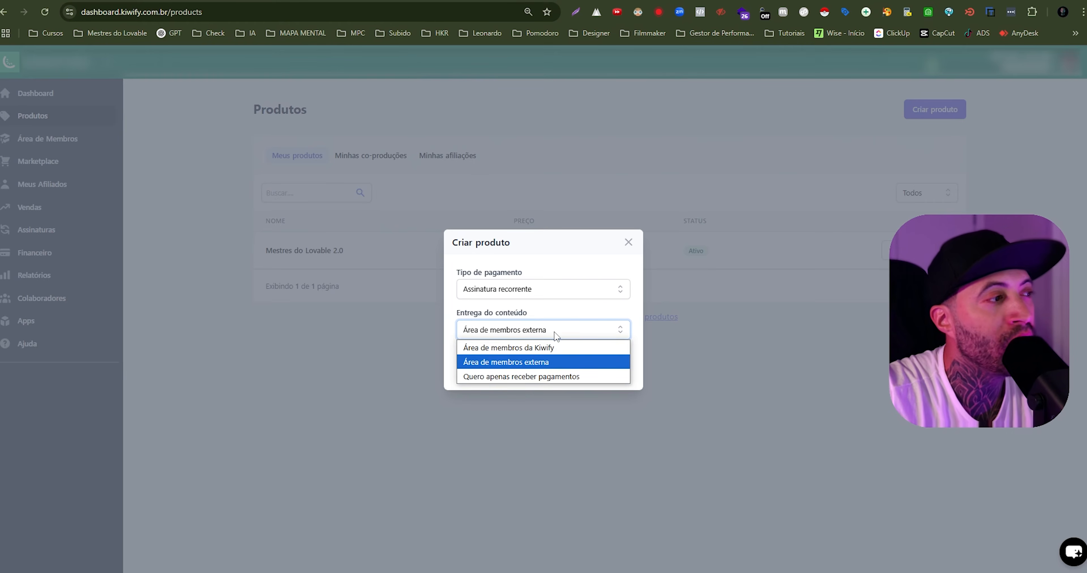
pyautogui.click(566, 380)
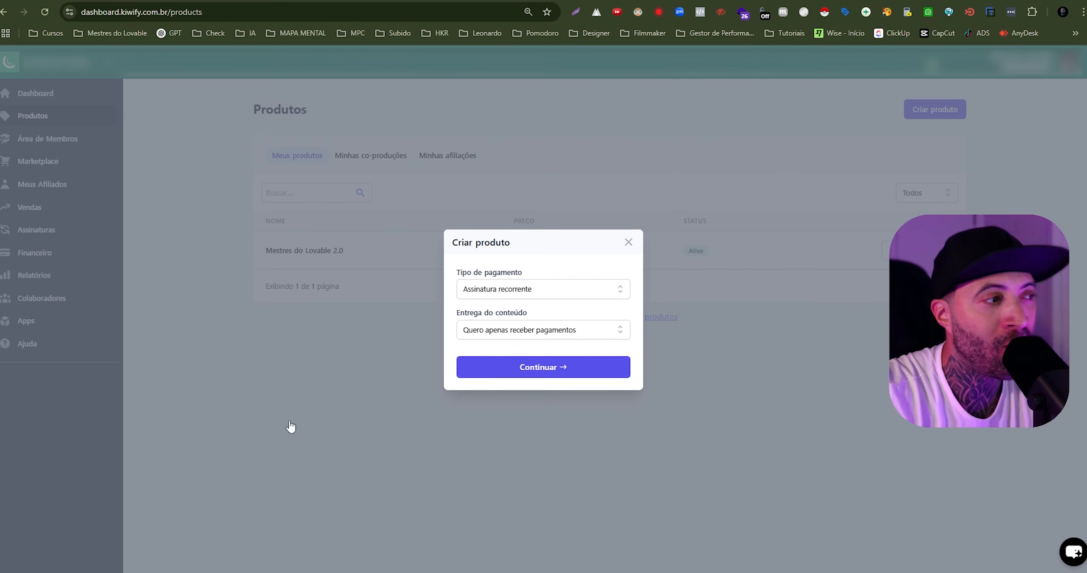
pyautogui.click(558, 369)
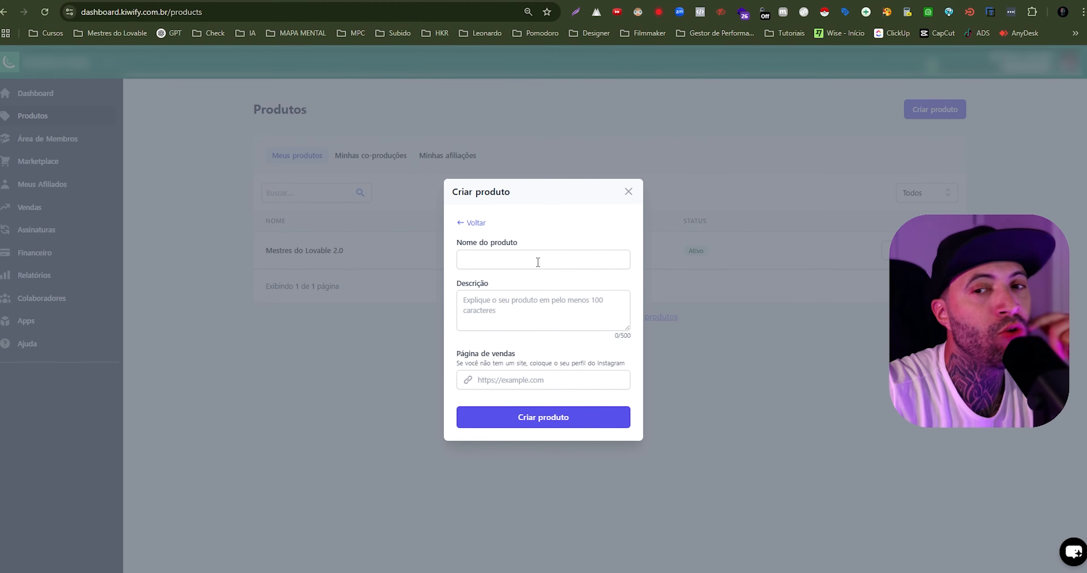
# - Copy the name PixelDrop from the first paragraph of the Word prompt and use it as the new Kiwify product's name
pyautogui.click(571, 571)
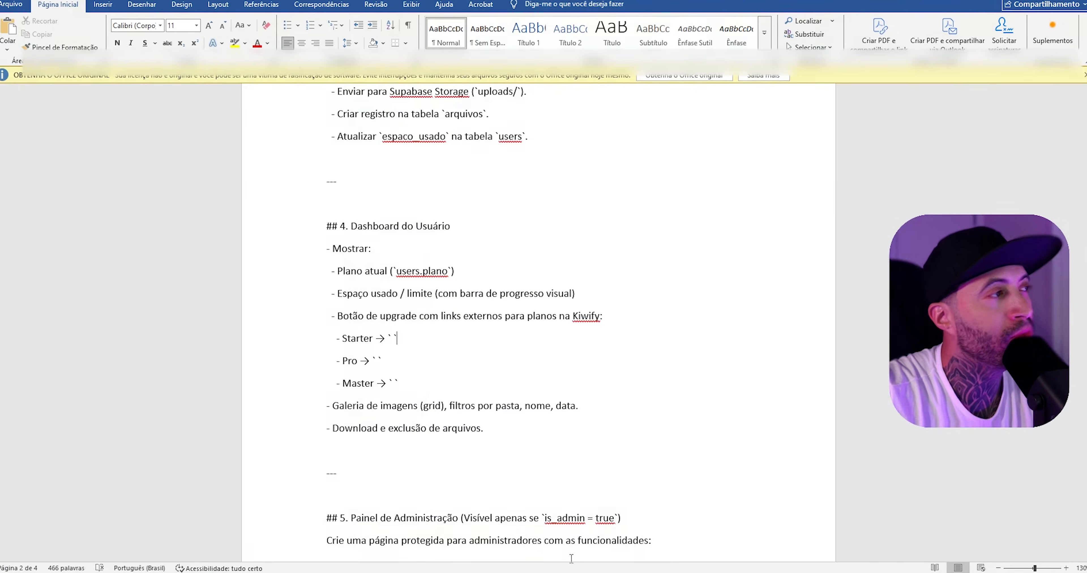
pyautogui.scroll(13, 490, 374)
pyautogui.scroll(6, 489, 372)
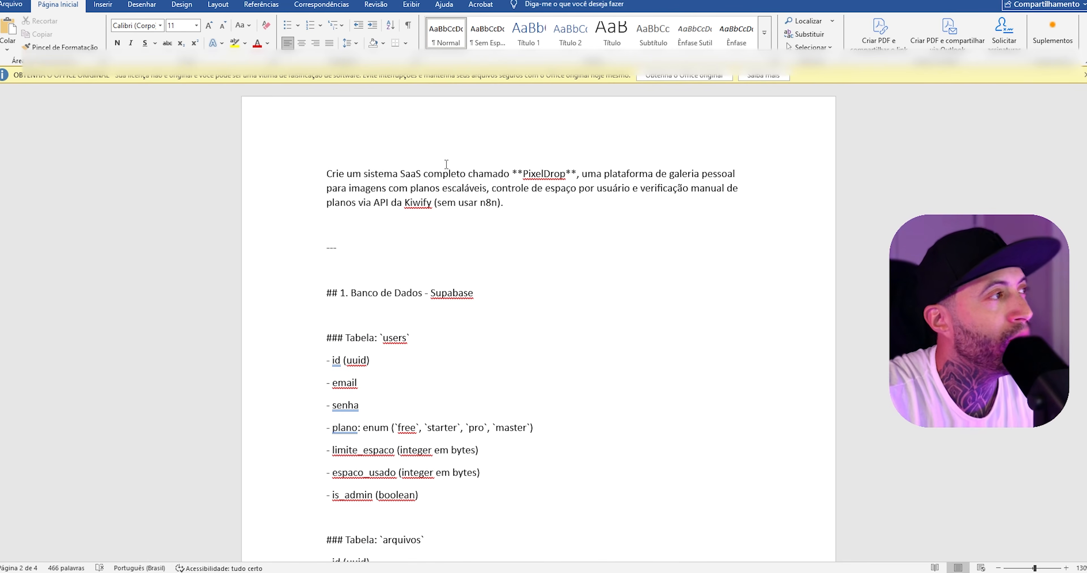
pyautogui.moveTo(522, 174); pyautogui.dragTo(568, 173)
pyautogui.hotkey('ctrl', 'c')
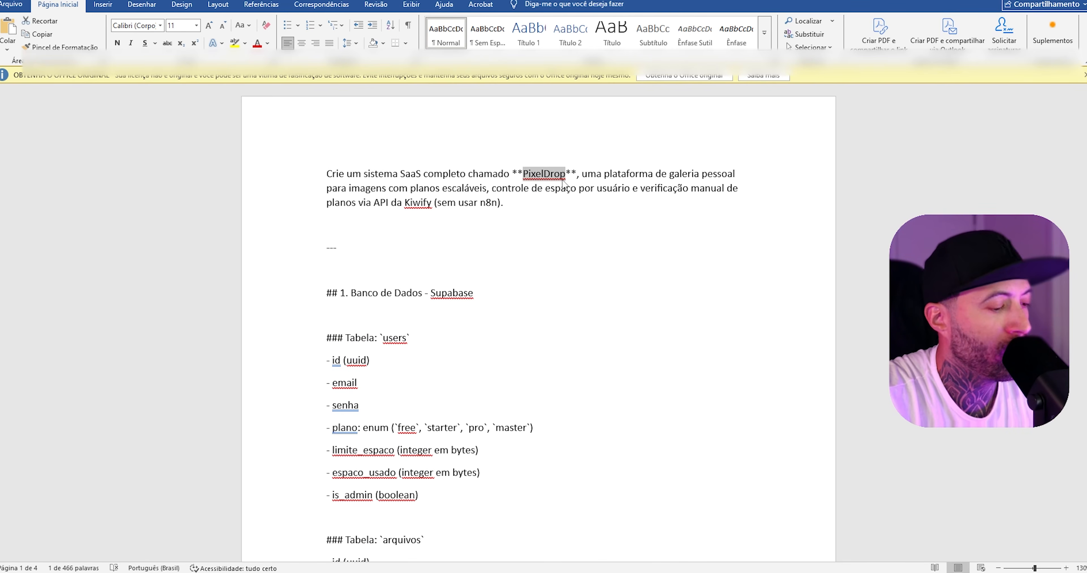
pyautogui.hotkey('alt', 'Tab')
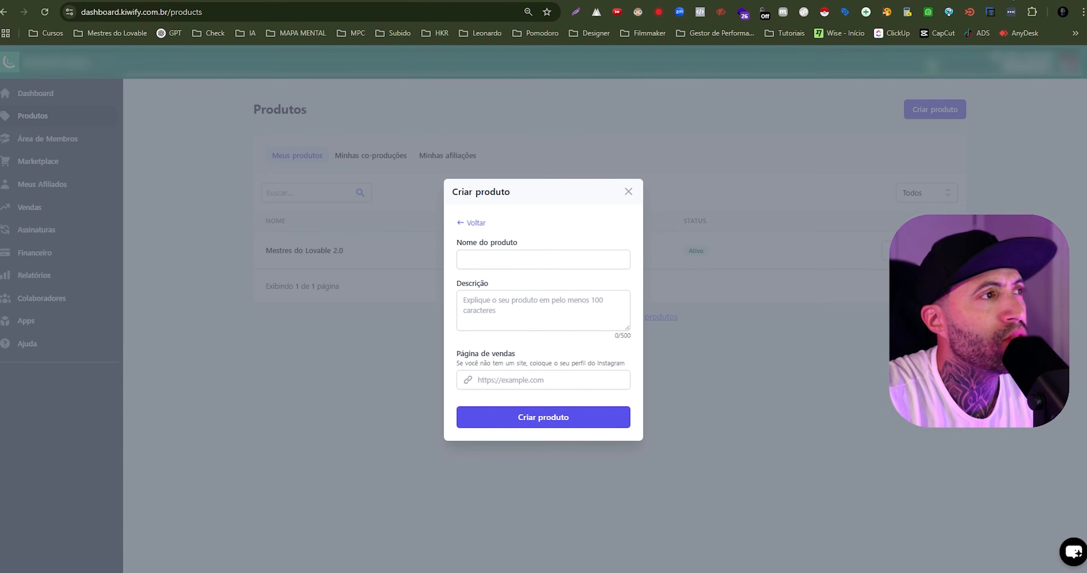
pyautogui.click(478, 259)
pyautogui.hotkey('ctrl', 'v')
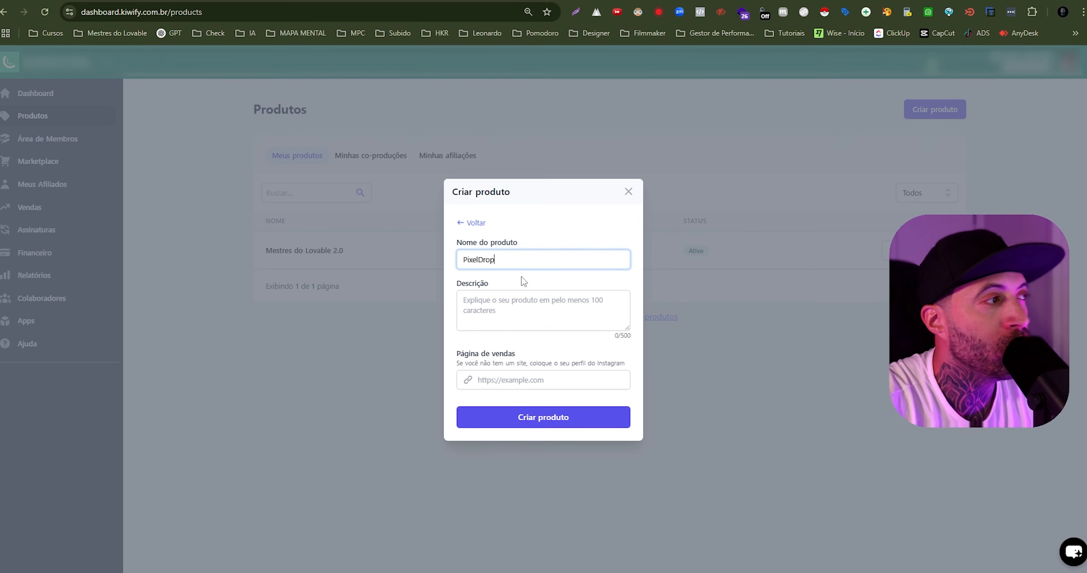
# - Set the description to "PixelDrop produto micro saas destinado a alocar espaço em nuvem para usuarios com determinada capacidade de acrodo com cada plano de assinatura"
pyautogui.click(520, 297)
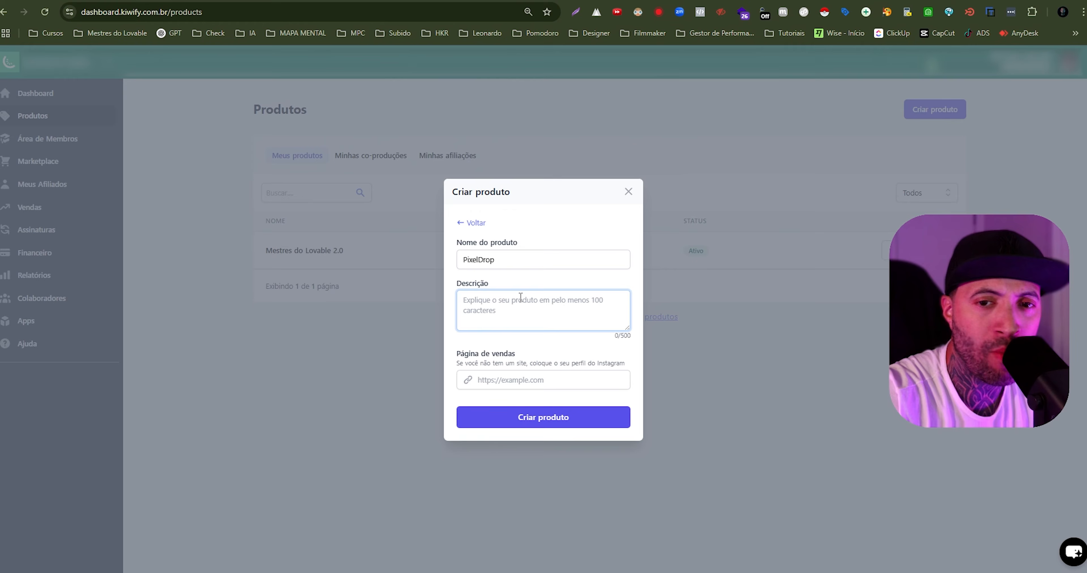
pyautogui.write('PixelDrop produto miscro saas destinado a alocar espaço em nuvem para usuarios com determinada capacidade de acrodo com cada plano de assinatura')
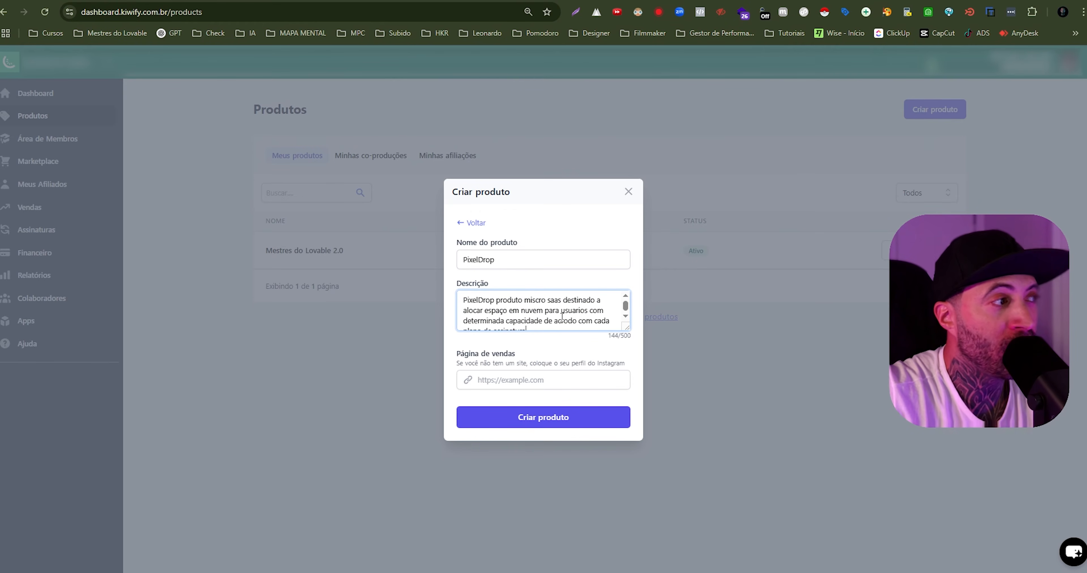
pyautogui.click(536, 299)
pyautogui.press('BackSpace')
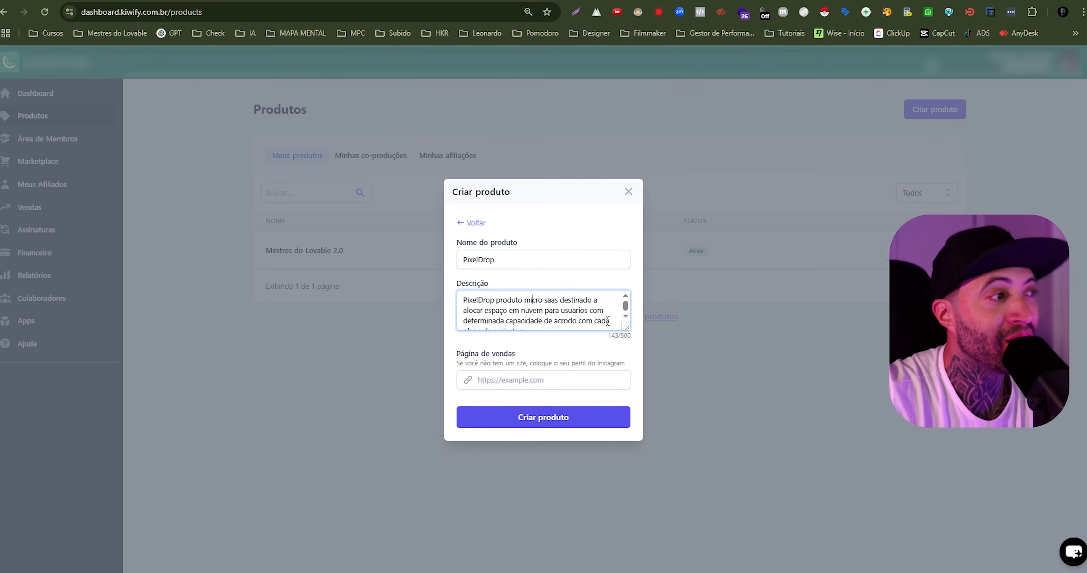
pyautogui.scroll(-1, 609, 315)
pyautogui.scroll(-1, 609, 316)
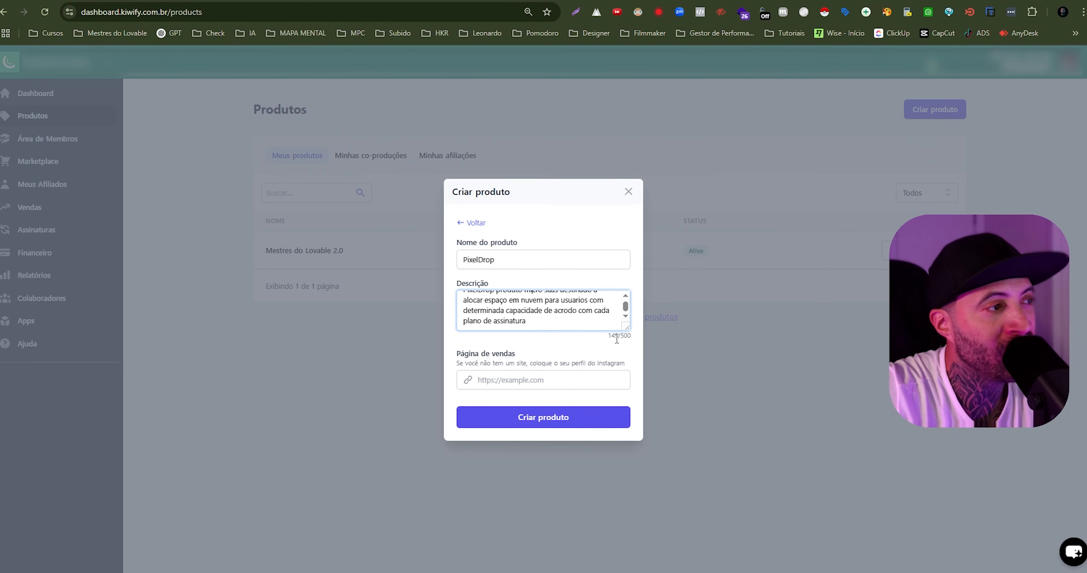
pyautogui.moveTo(621, 336); pyautogui.dragTo(633, 342)
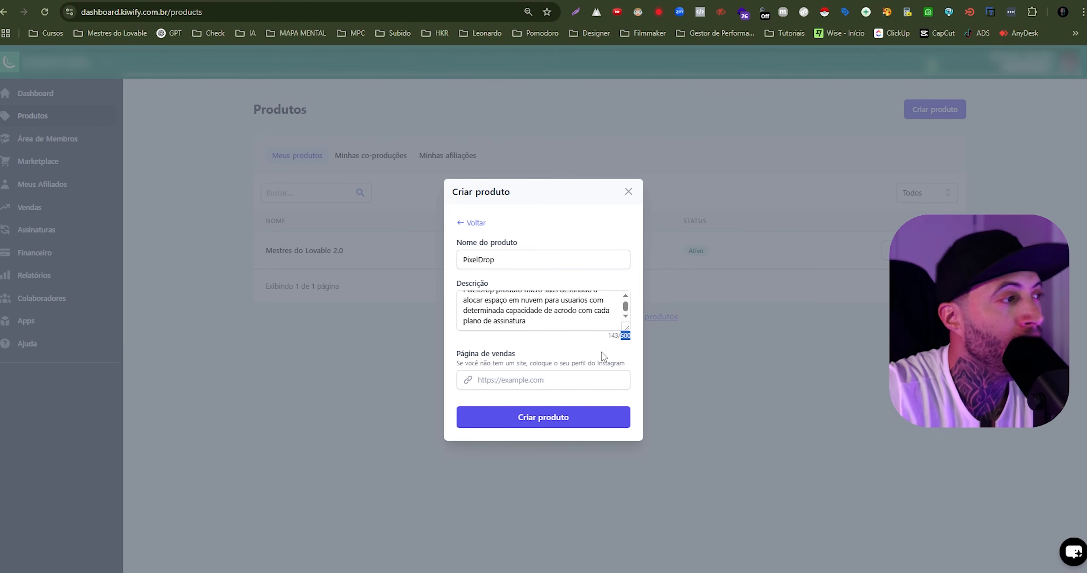
pyautogui.click(547, 378)
pyautogui.write('www')
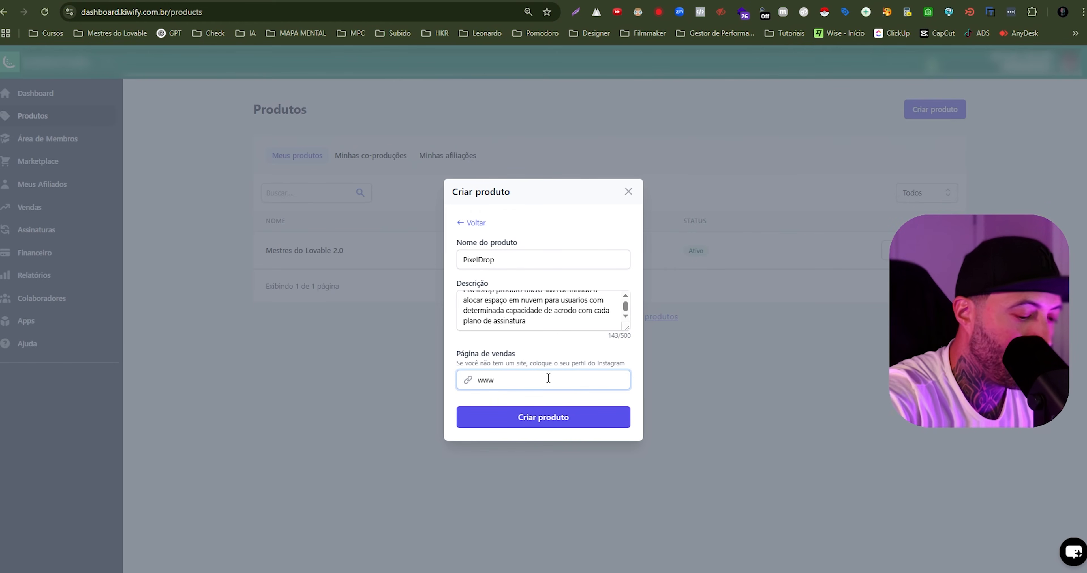
pyautogui.write('.mestresdo')
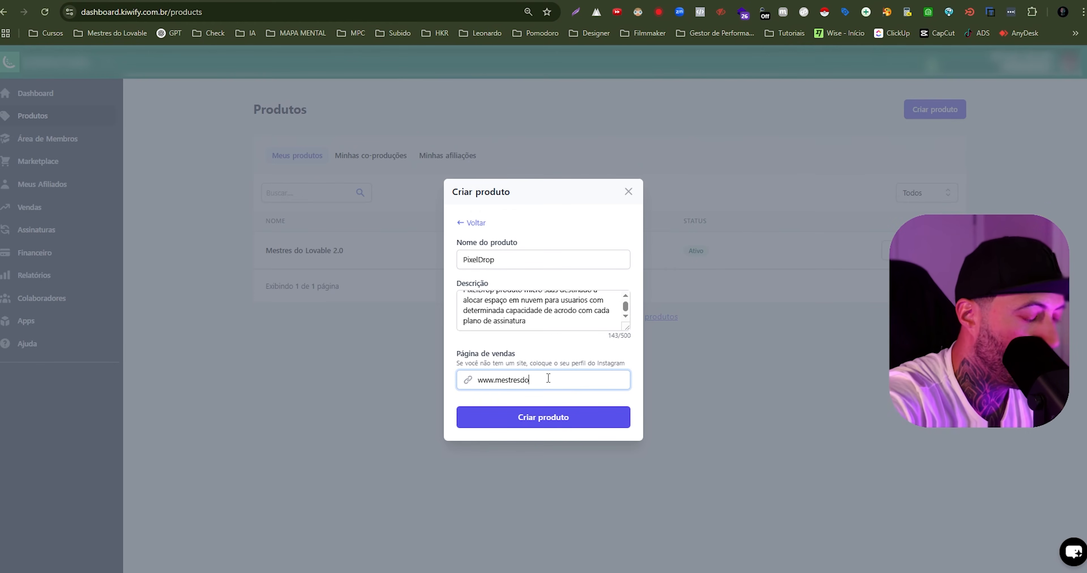
pyautogui.write('lovable.com')
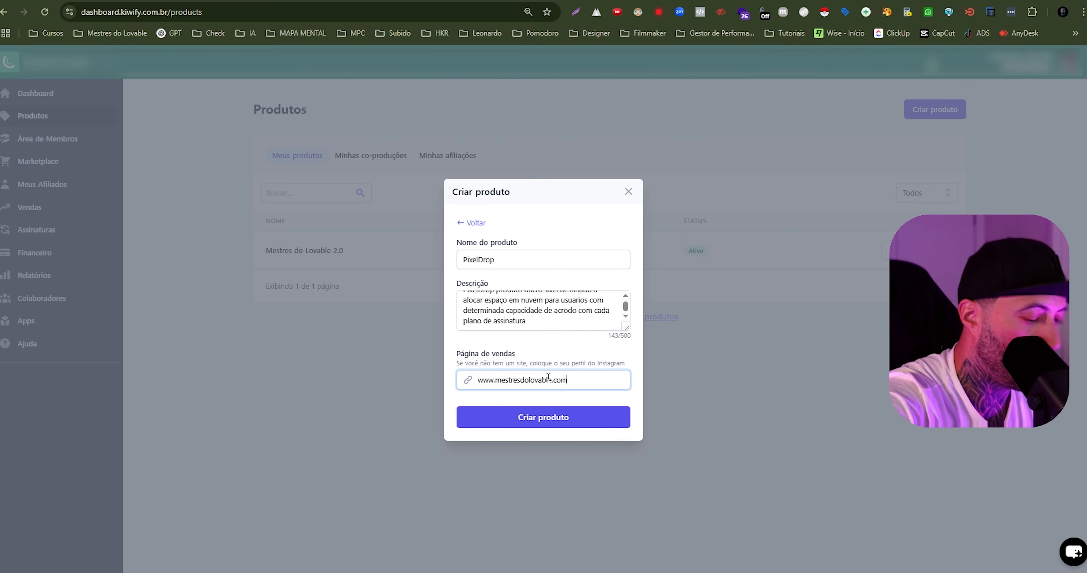
pyautogui.write('.bre')
pyautogui.press('BackSpace')
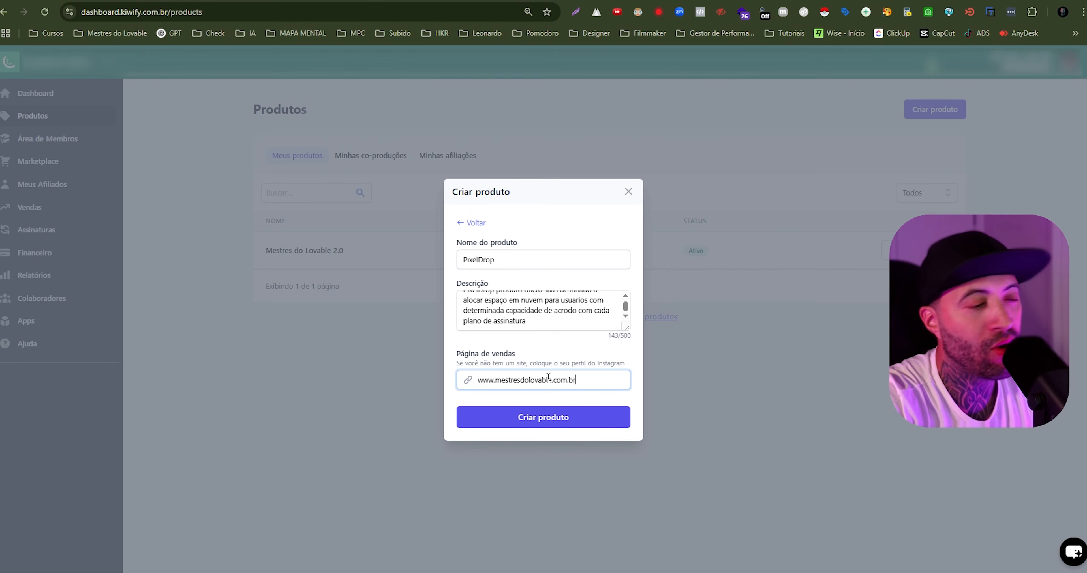
pyautogui.click(590, 354)
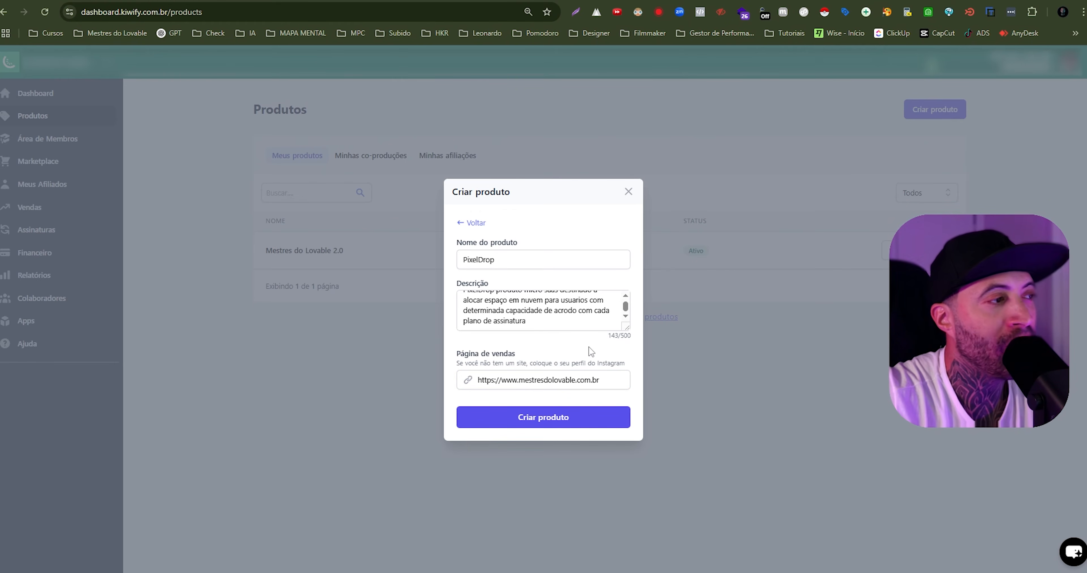
pyautogui.click(584, 422)
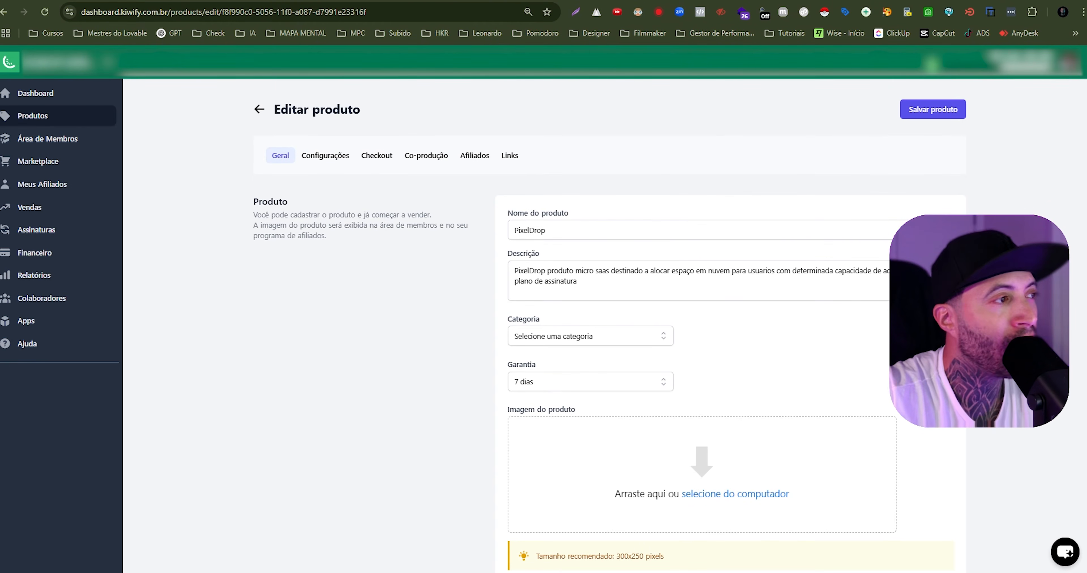
# - Set the PixelDrop product's category to Apps & Software in its general settings
pyautogui.scroll(-3, 609, 321)
pyautogui.scroll(3, 609, 321)
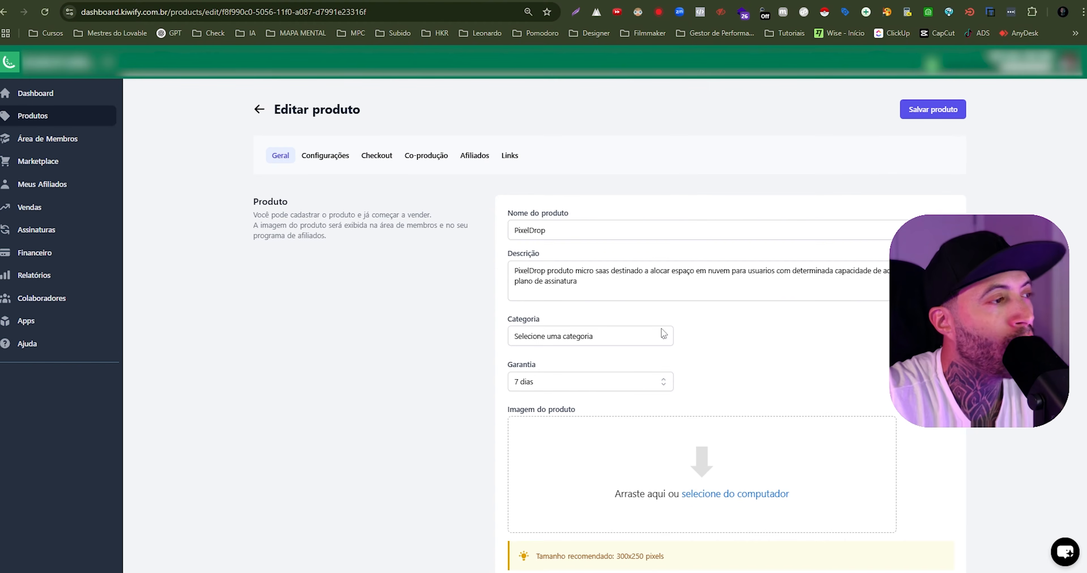
pyautogui.click(280, 160)
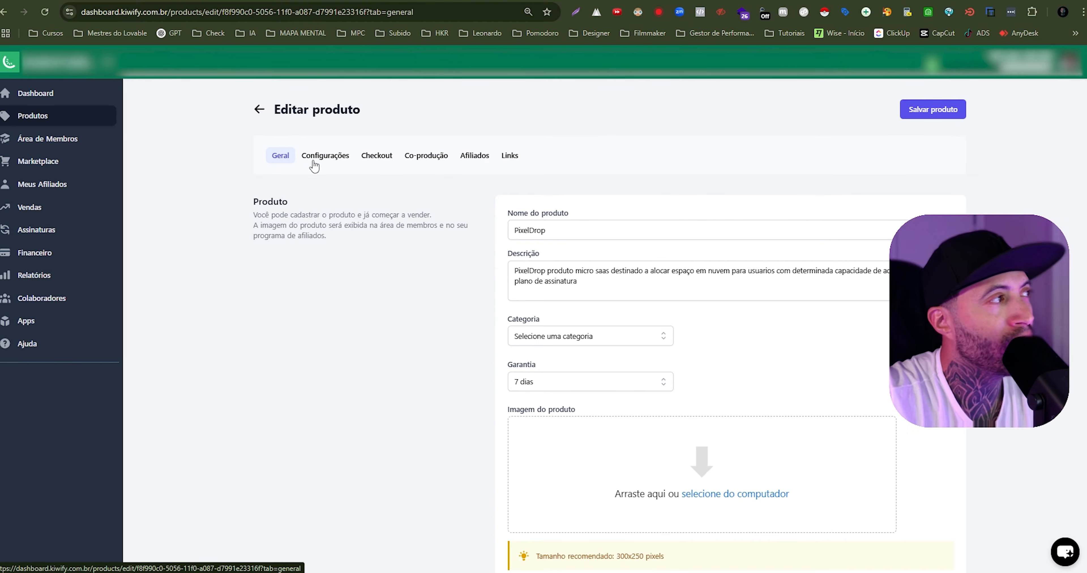
pyautogui.click(640, 230)
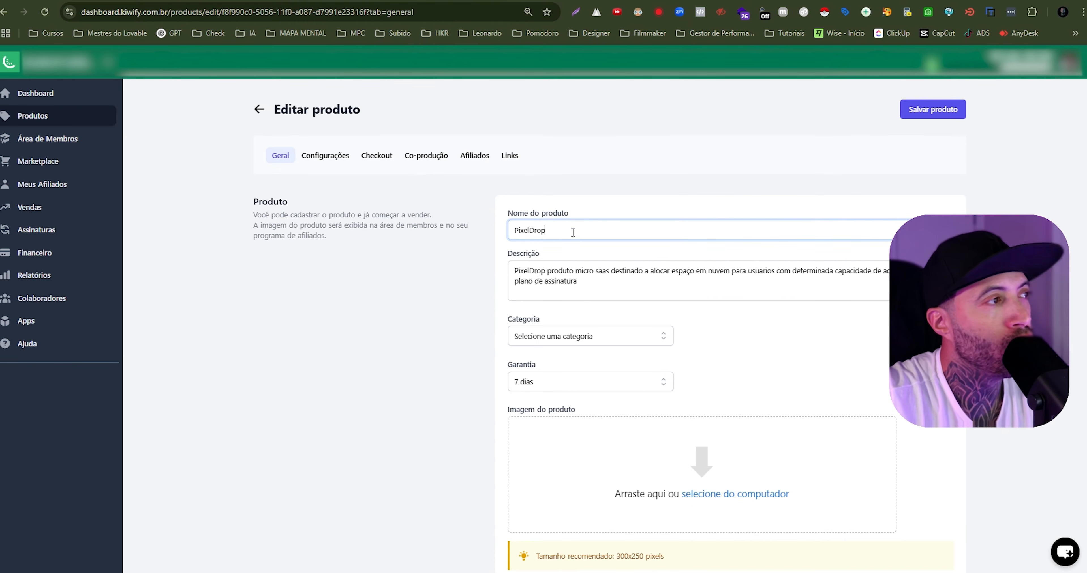
pyautogui.click(605, 287)
pyautogui.click(618, 336)
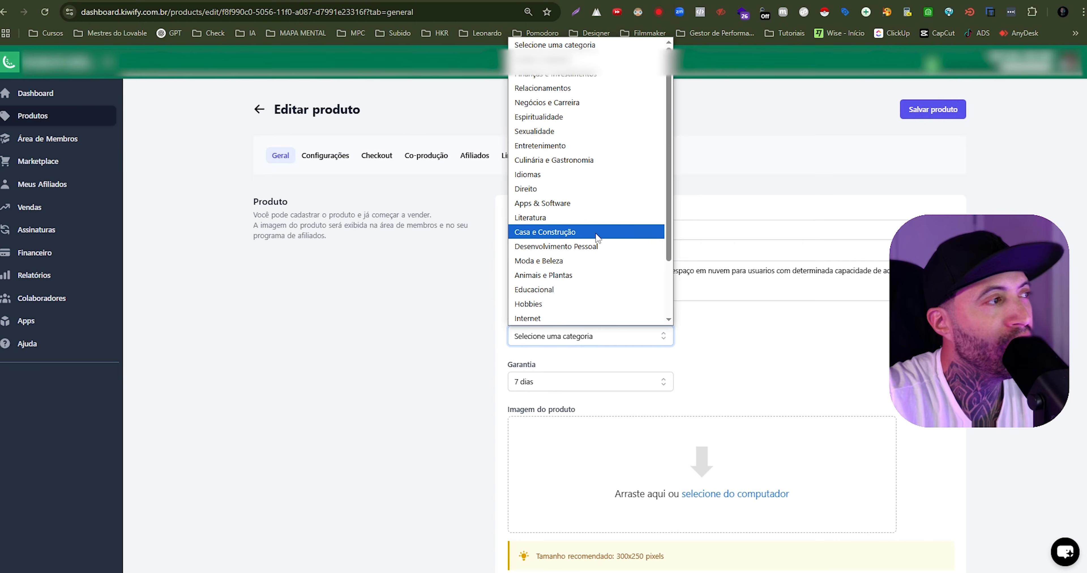
pyautogui.click(580, 205)
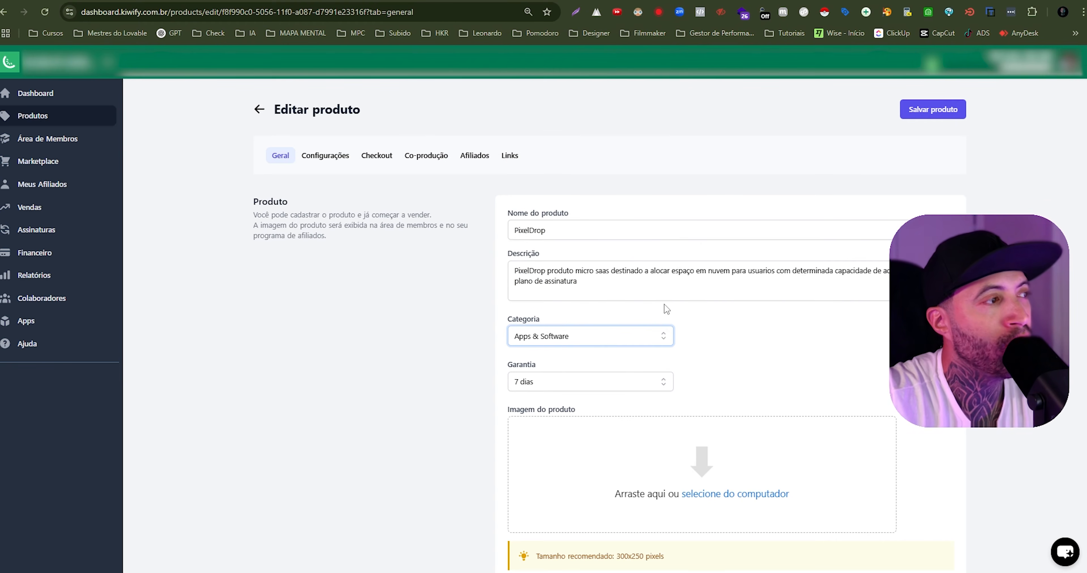
pyautogui.click(789, 365)
# - Try the 30 dias guarantee for the product, then return it to 7 dias
pyautogui.scroll(-2, 786, 351)
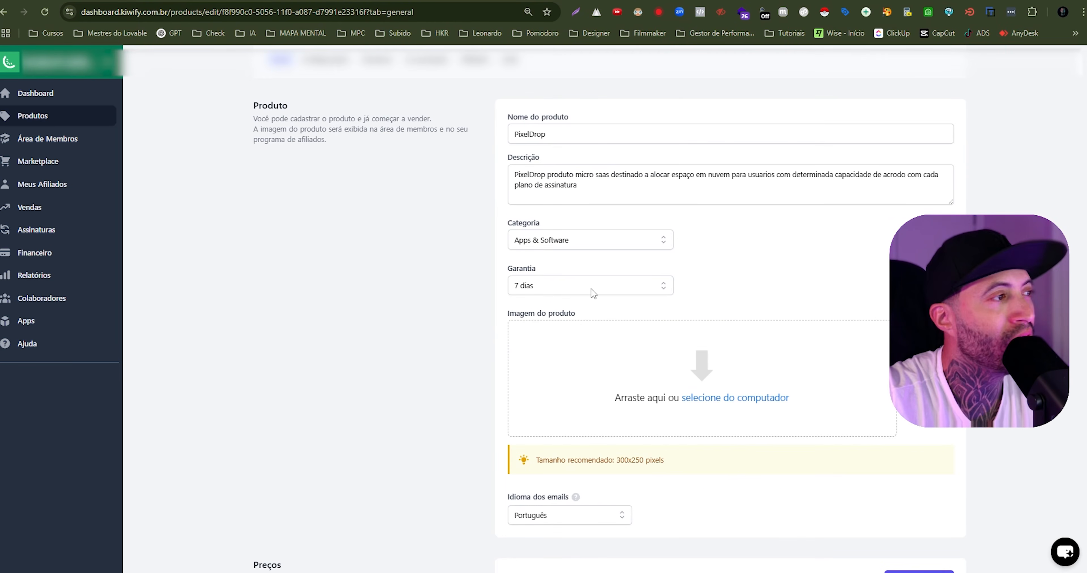
pyautogui.click(581, 287)
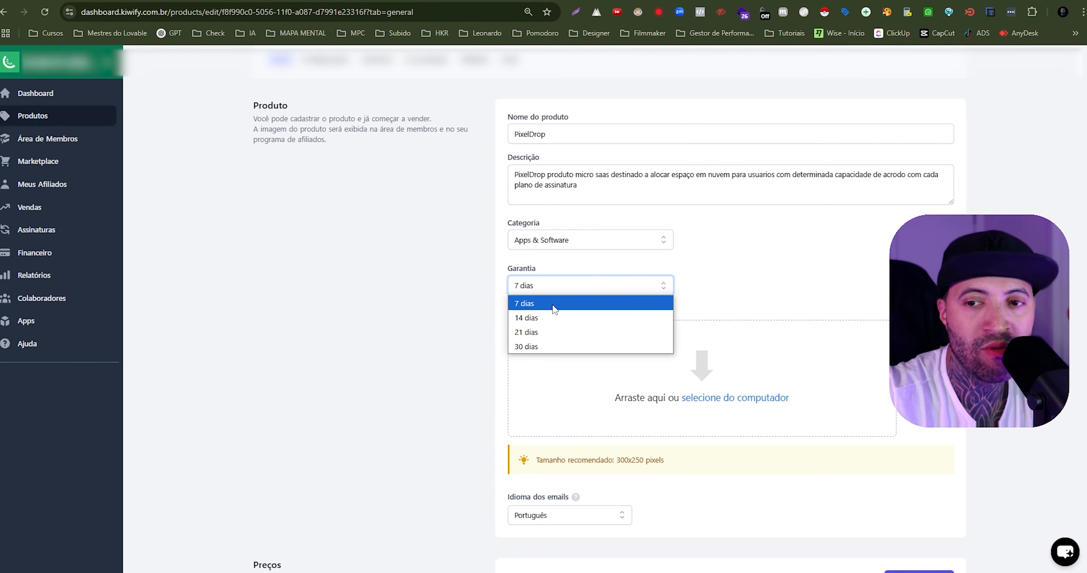
pyautogui.click(561, 347)
pyautogui.click(603, 286)
pyautogui.click(580, 311)
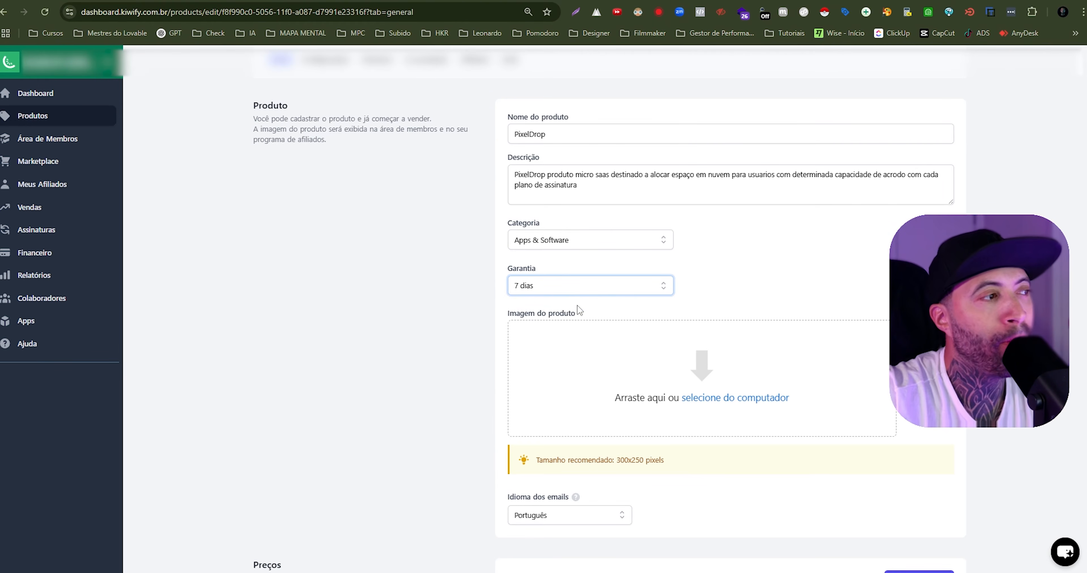
# - Upload the blue graduation-cap picture as the product image
pyautogui.click(787, 290)
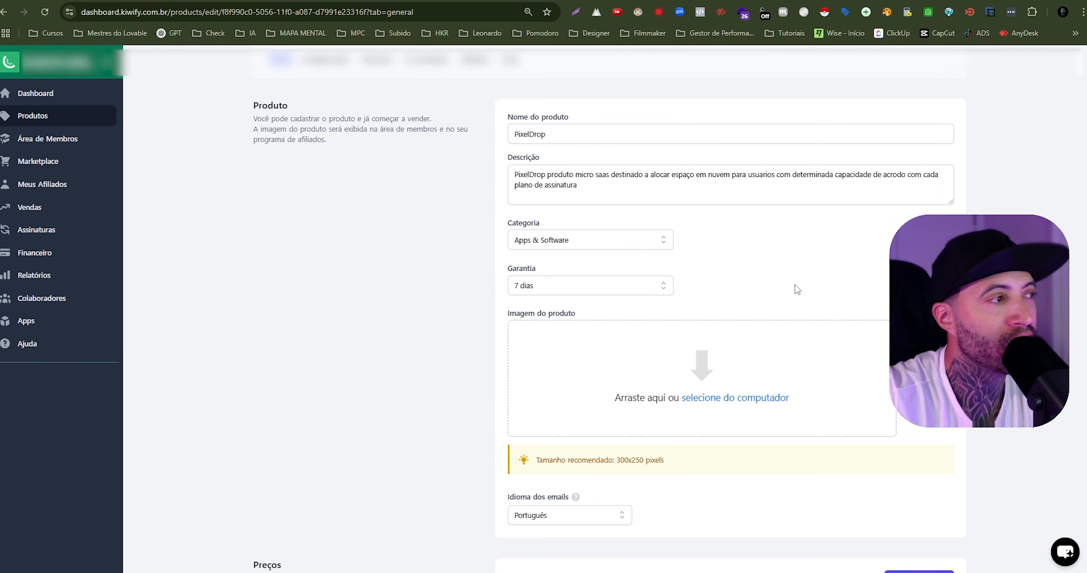
pyautogui.scroll(-2, 827, 312)
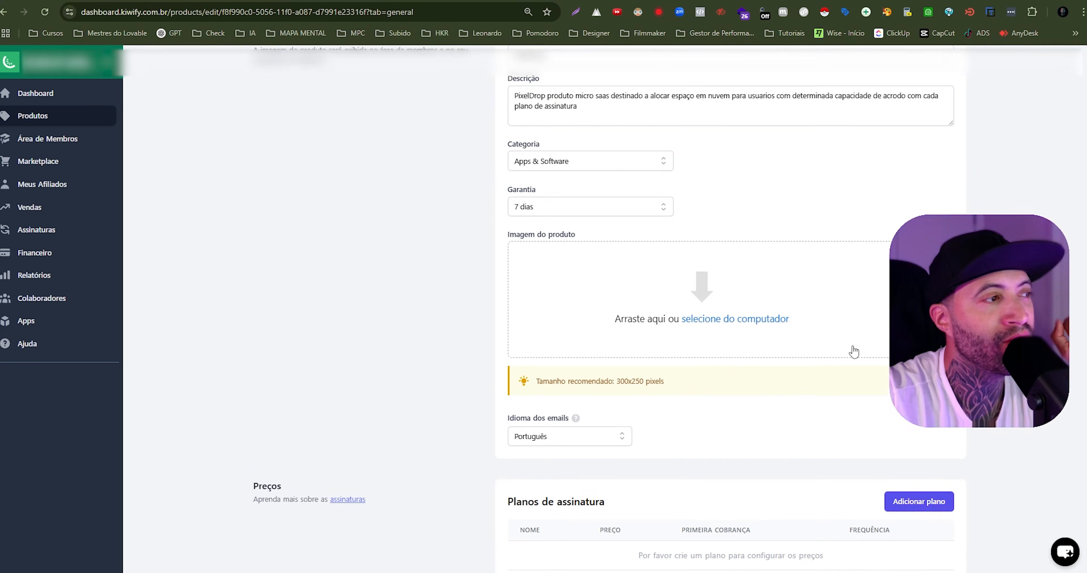
pyautogui.click(711, 293)
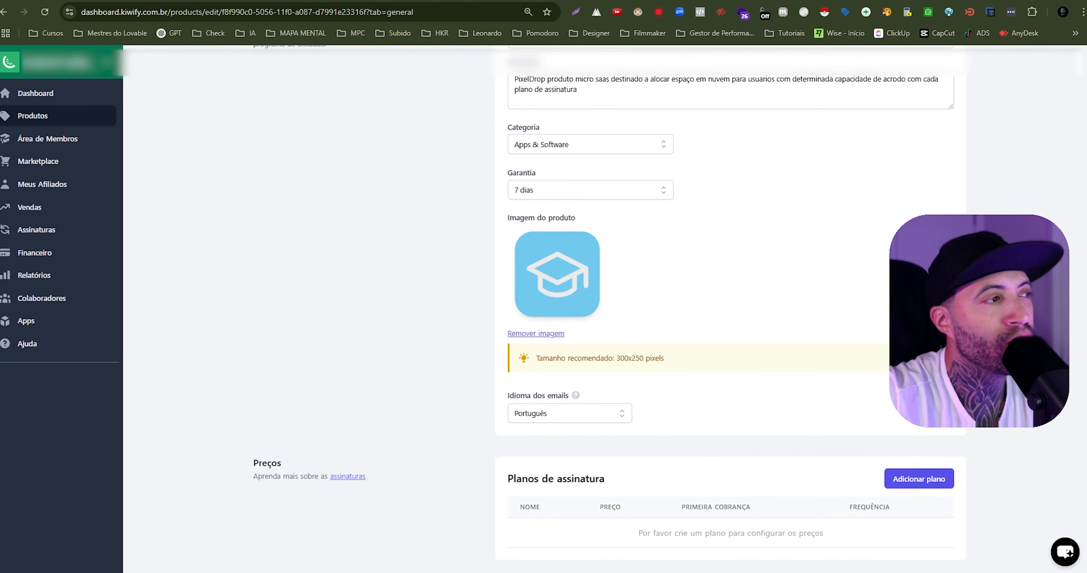
# - Start adding a new plan in the product's Planos de assinatura section
pyautogui.scroll(-2, 635, 205)
pyautogui.scroll(-2, 752, 245)
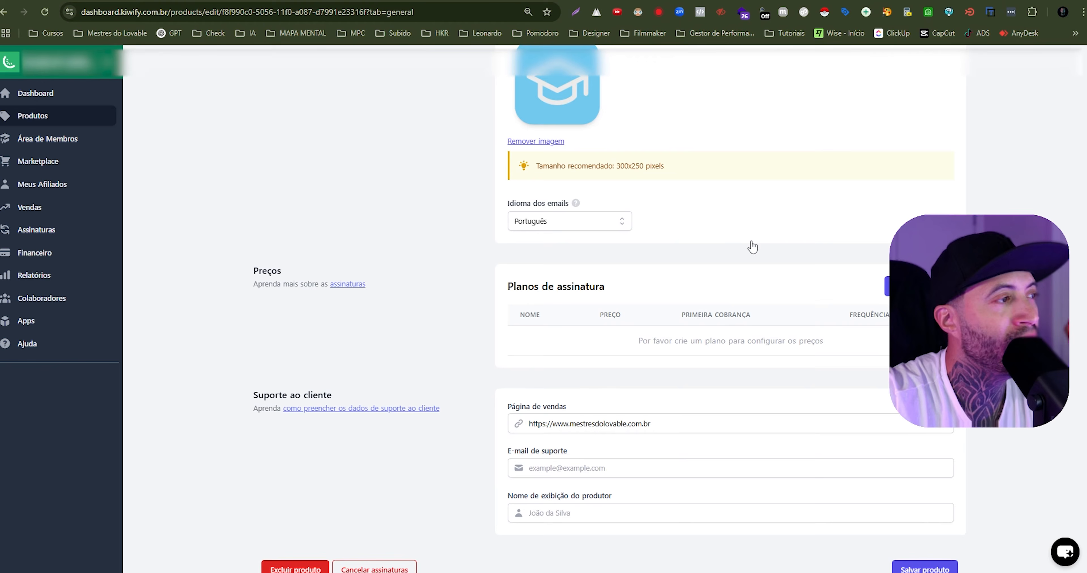
pyautogui.scroll(-2, 592, 228)
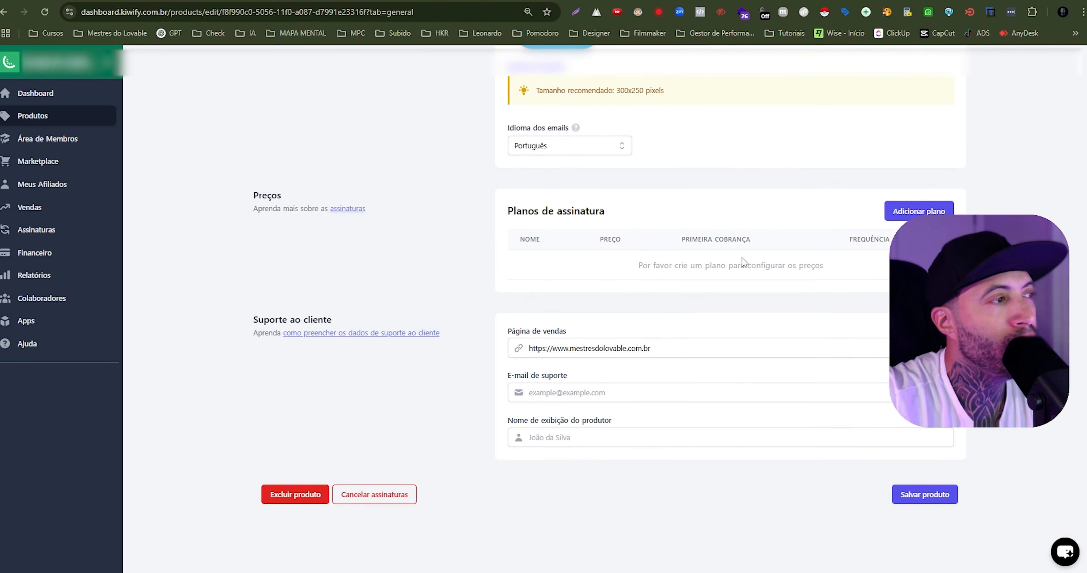
pyautogui.moveTo(513, 211); pyautogui.dragTo(606, 212)
pyautogui.click(611, 216)
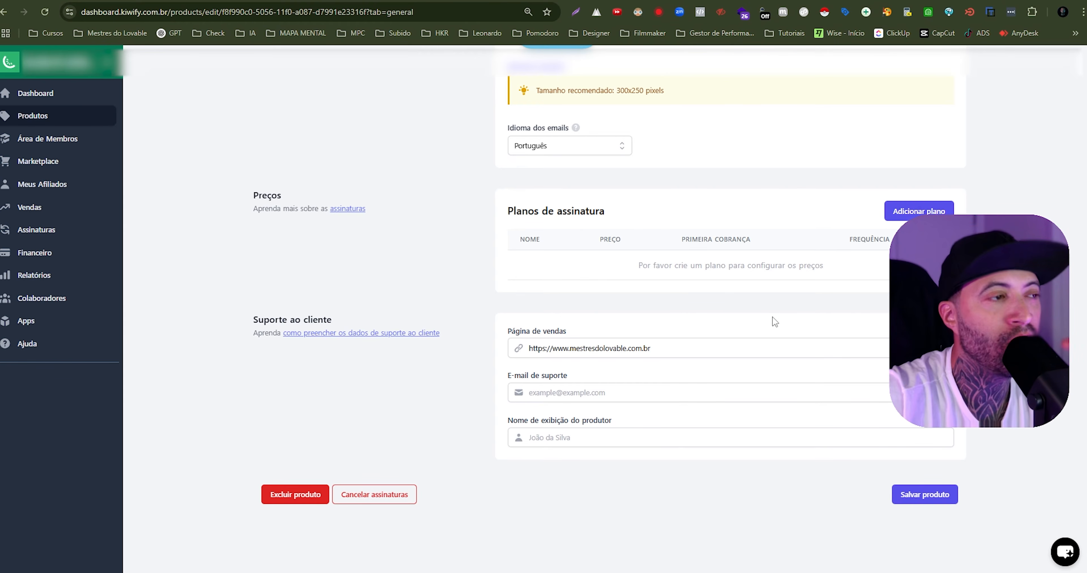
pyautogui.scroll(6, 759, 307)
pyautogui.scroll(-6, 776, 295)
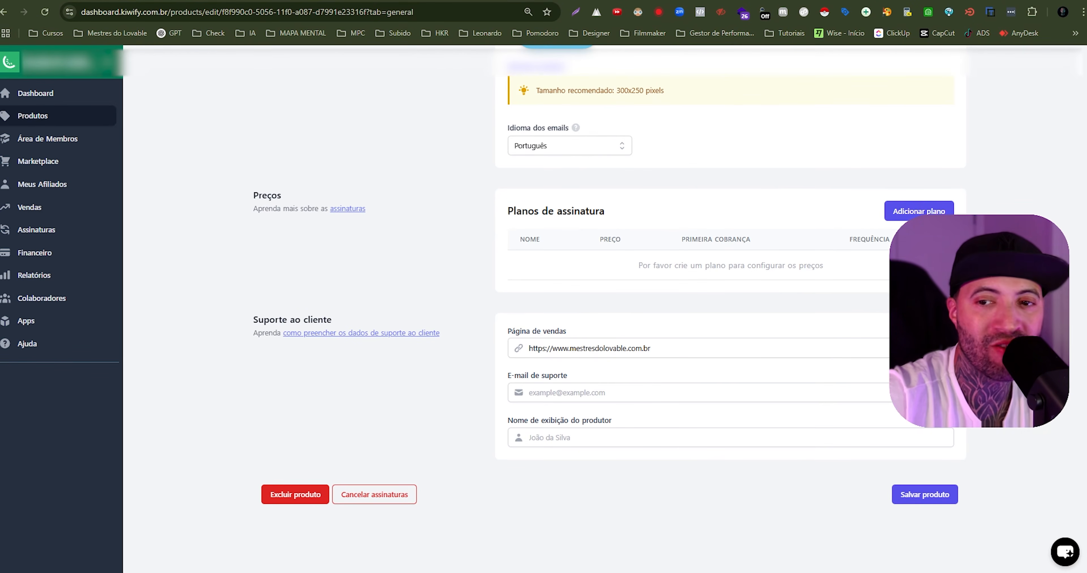
pyautogui.click(915, 209)
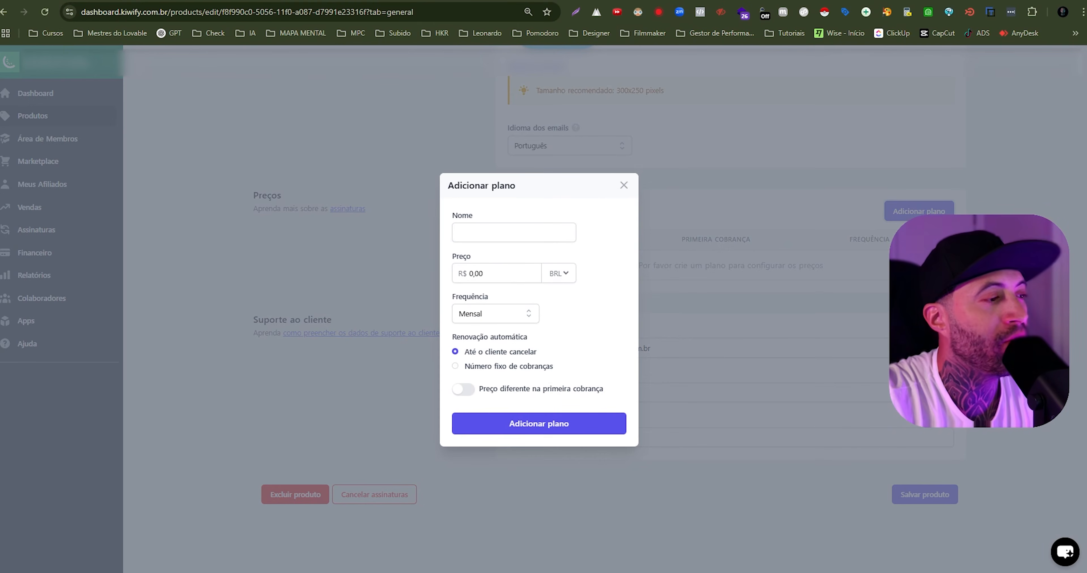
# - Look up the Starter plan name in the Word prompt document, then name the new Kiwify plan Starter PixelDrop
pyautogui.hotkey('alt', 'Tab')
pyautogui.scroll(-18, 454, 395)
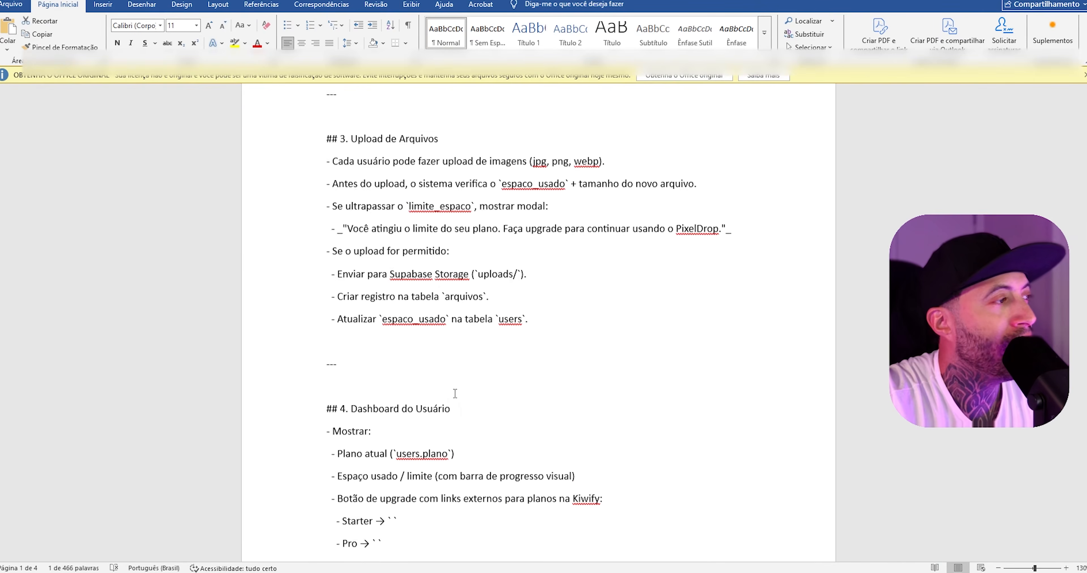
pyautogui.scroll(-3, 466, 351)
pyautogui.moveTo(342, 291); pyautogui.dragTo(373, 291)
pyautogui.hotkey('alt', 'Tab')
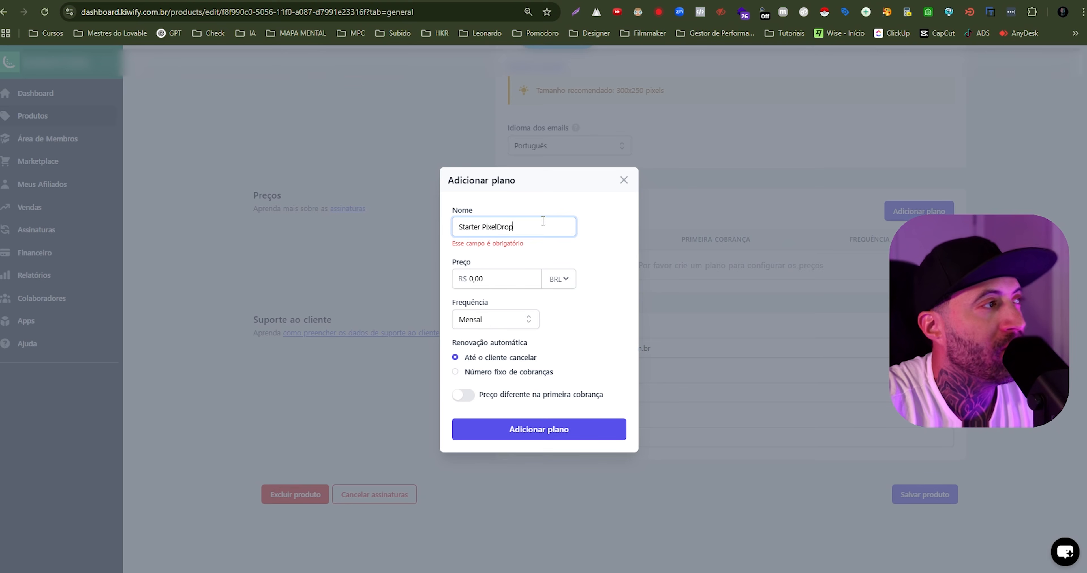
# - Price the Starter PixelDrop plan at R$ 59,90 and choose Mensal as its billing frequency
pyautogui.moveTo(485, 275); pyautogui.dragTo(469, 274)
pyautogui.click(485, 277)
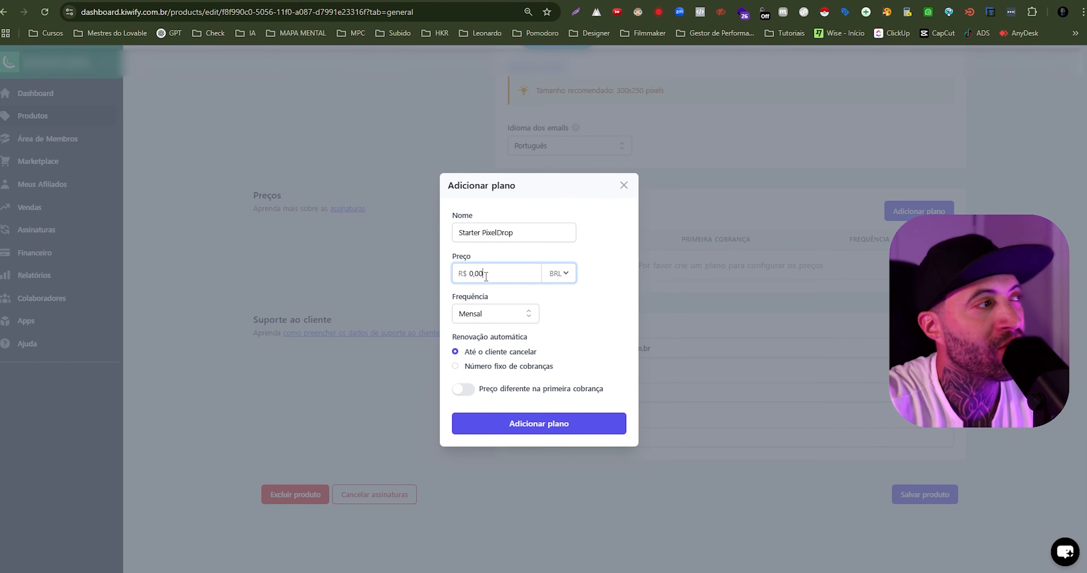
pyautogui.write('59')
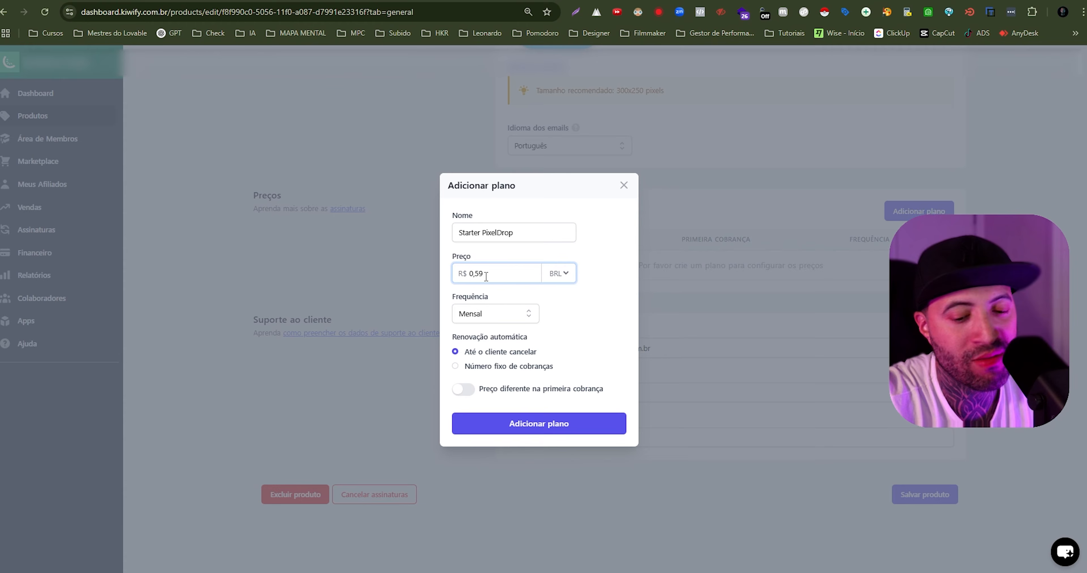
pyautogui.write(',90')
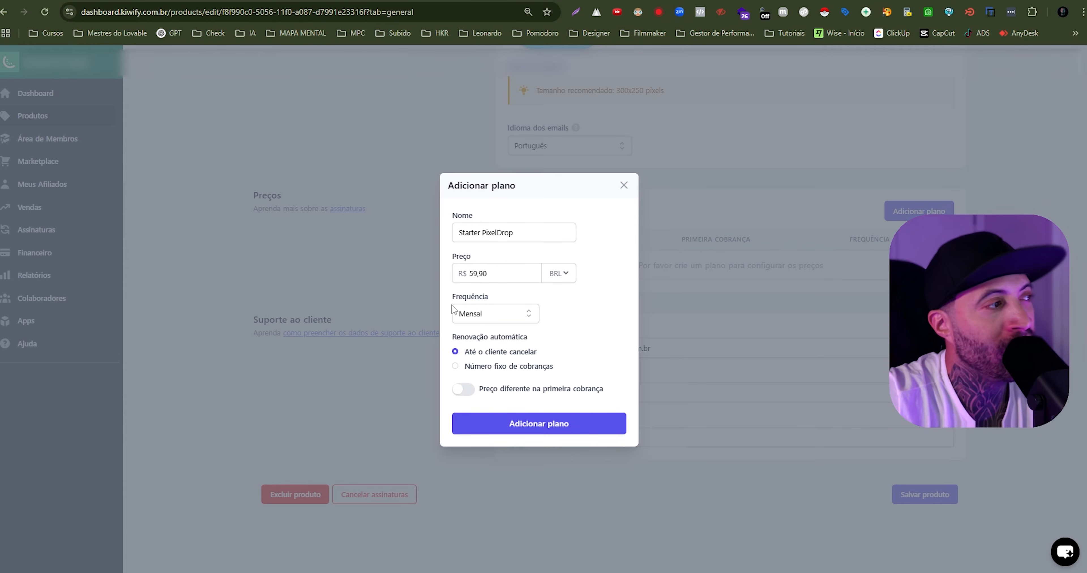
pyautogui.moveTo(452, 297); pyautogui.dragTo(491, 298)
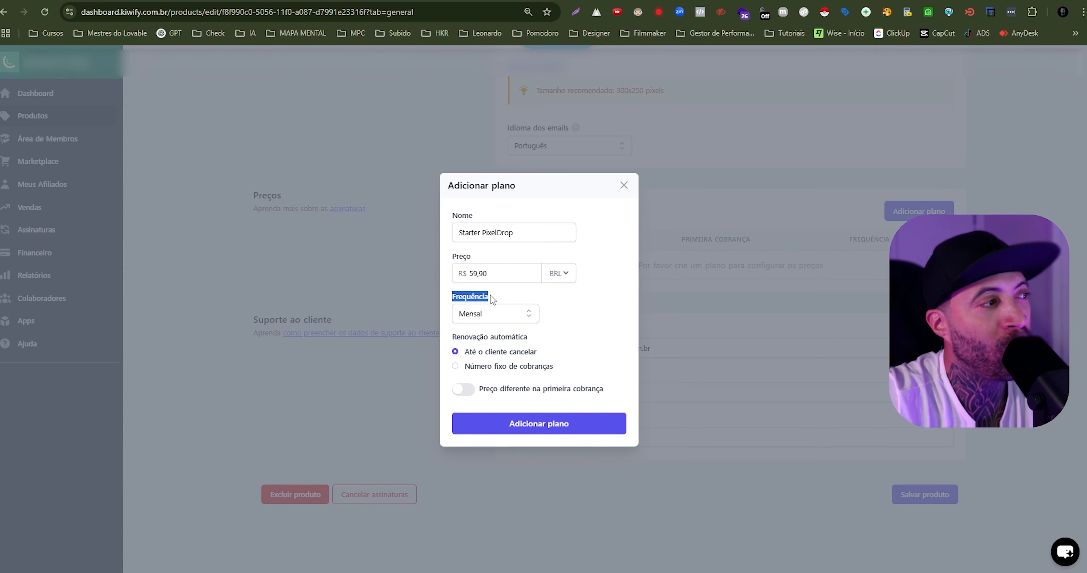
pyautogui.click(573, 317)
pyautogui.click(487, 316)
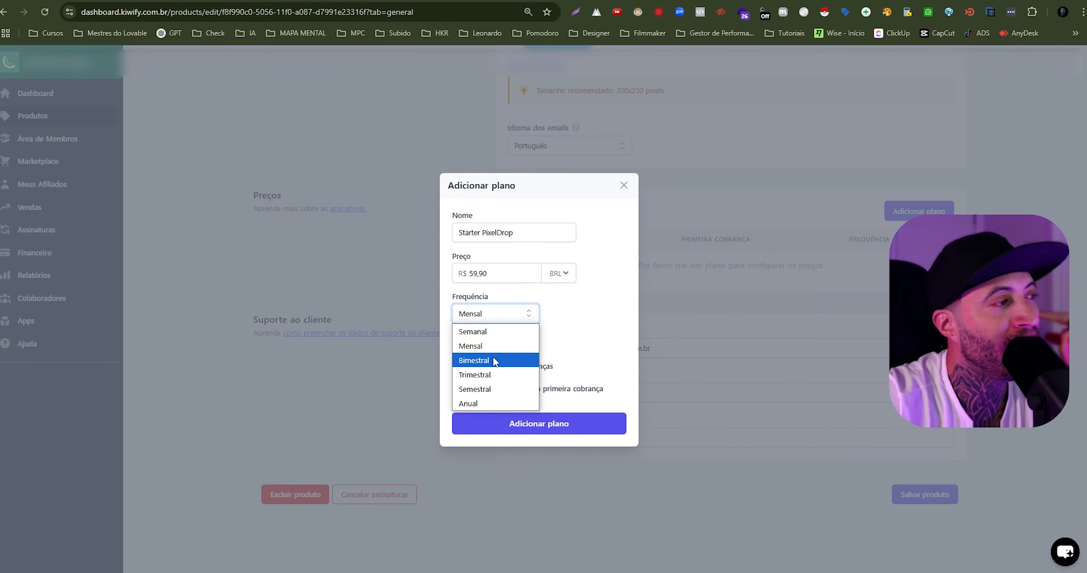
pyautogui.click(492, 344)
pyautogui.click(611, 307)
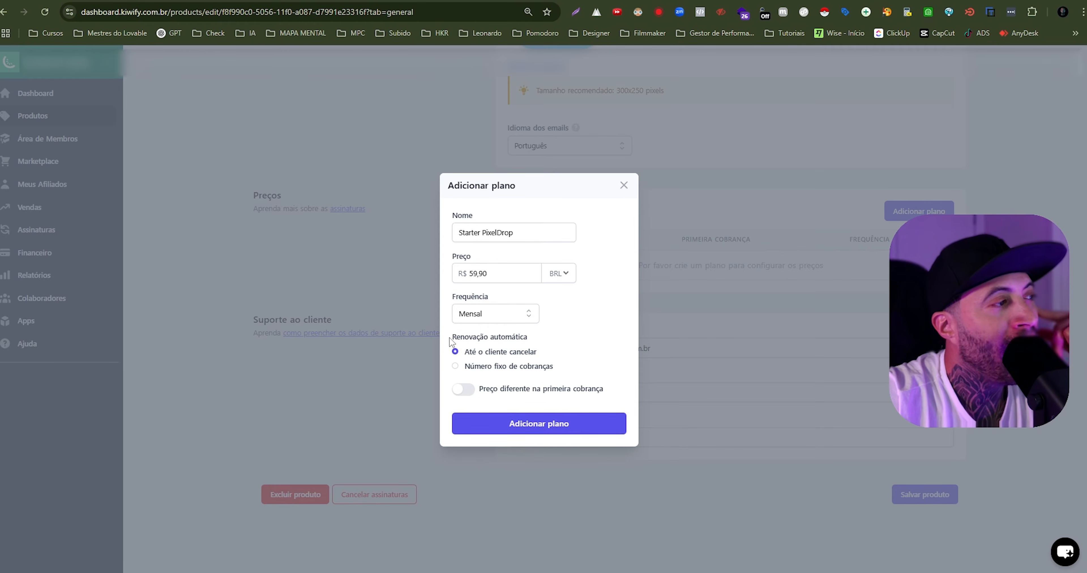
# - Try a fixed number of 10 charges for the plan's automatic renewal, then return it to Até o cliente cancelar
pyautogui.moveTo(450, 336); pyautogui.dragTo(525, 338)
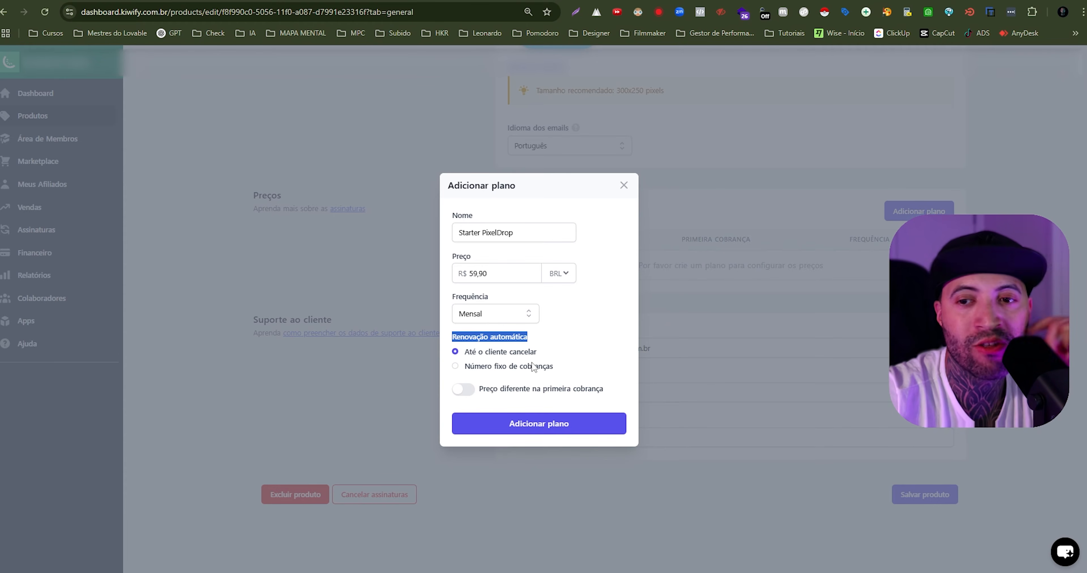
pyautogui.click(472, 368)
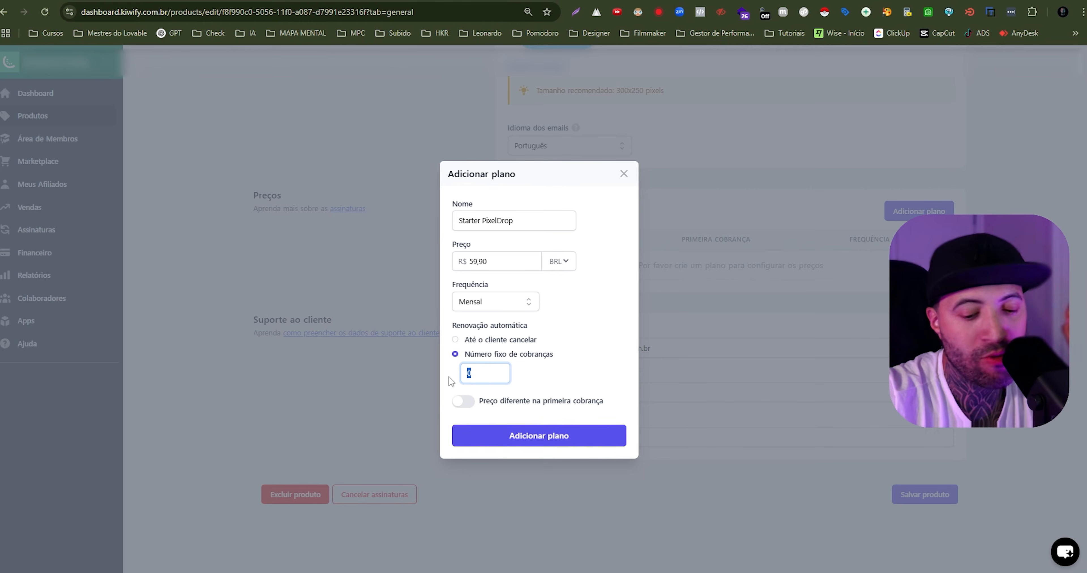
pyautogui.write('10')
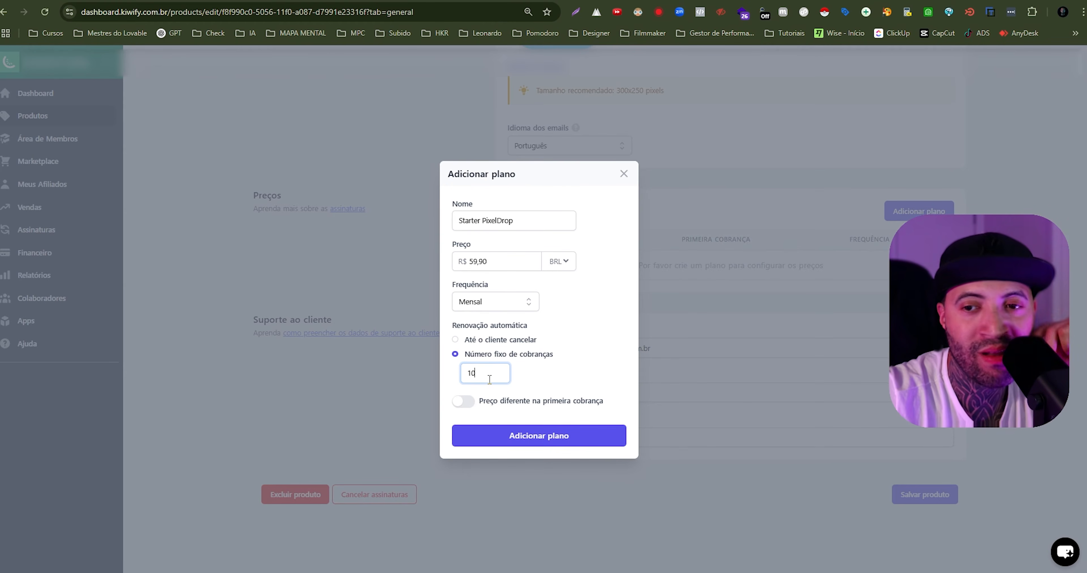
pyautogui.moveTo(489, 379); pyautogui.dragTo(453, 337)
pyautogui.click(455, 340)
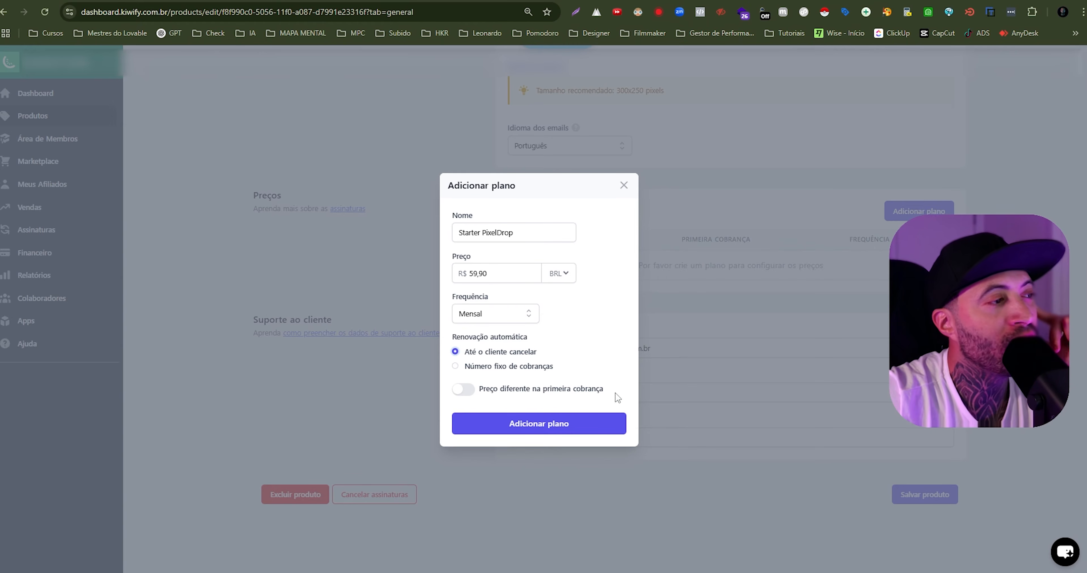
# - Enable a different first-charge price, disable it again, and add the Starter PixelDrop plan to the product
pyautogui.click(463, 389)
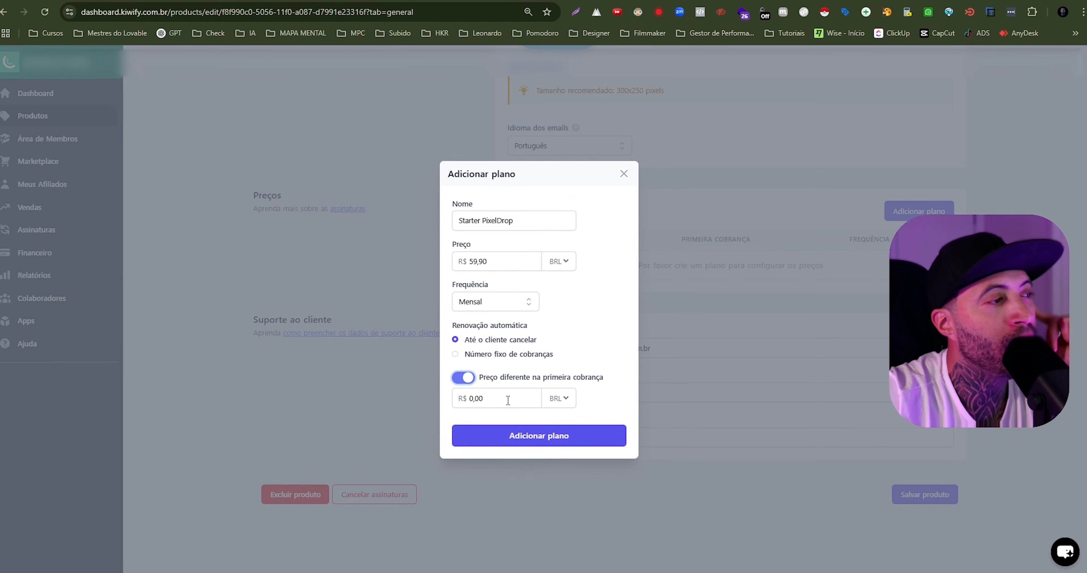
pyautogui.click(499, 399)
pyautogui.doubleClick(499, 400)
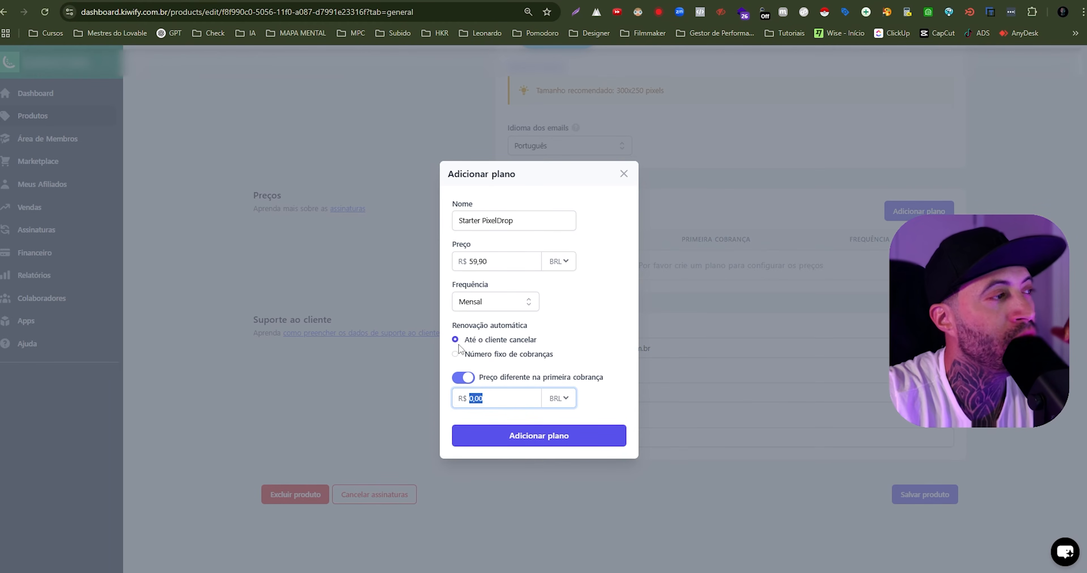
pyautogui.click(472, 379)
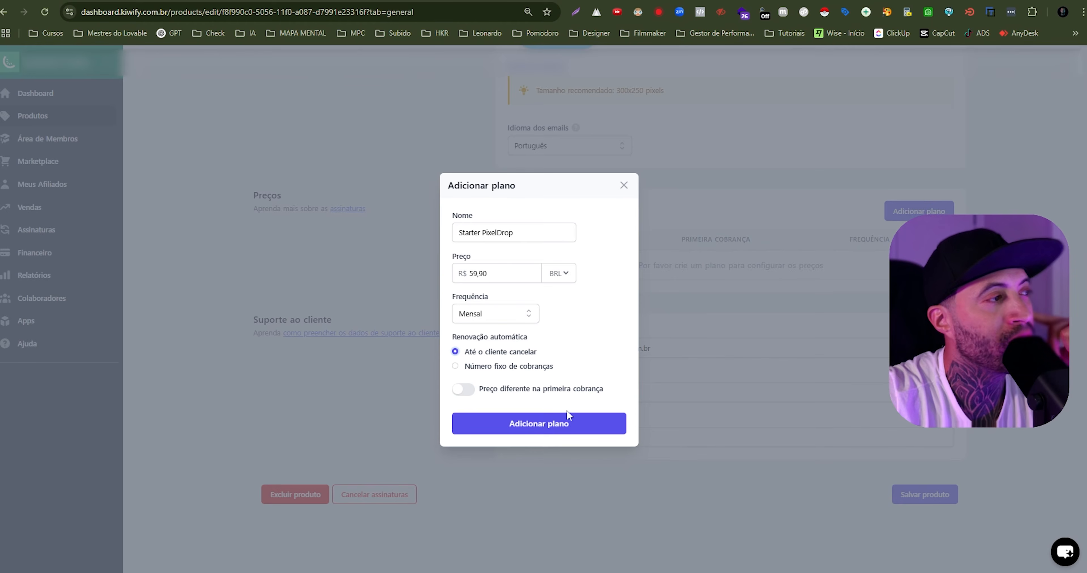
pyautogui.click(565, 420)
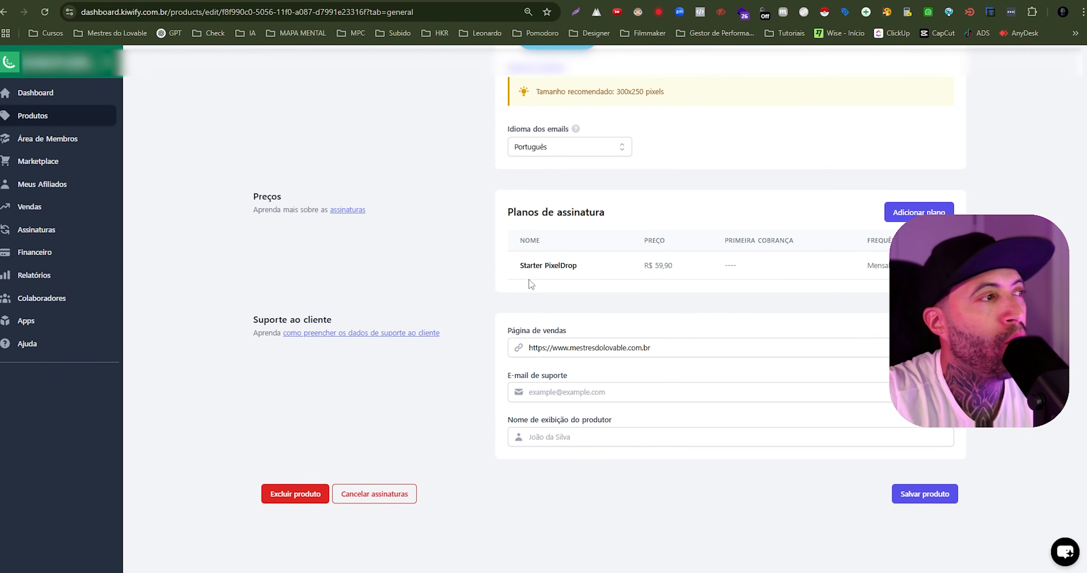
# - Add a second monthly plan named Pro PixelDrop priced at R$ 89,90, reusing the Starter plan's copied name
pyautogui.moveTo(520, 269); pyautogui.dragTo(579, 275)
pyautogui.hotkey('ctrl', 'c')
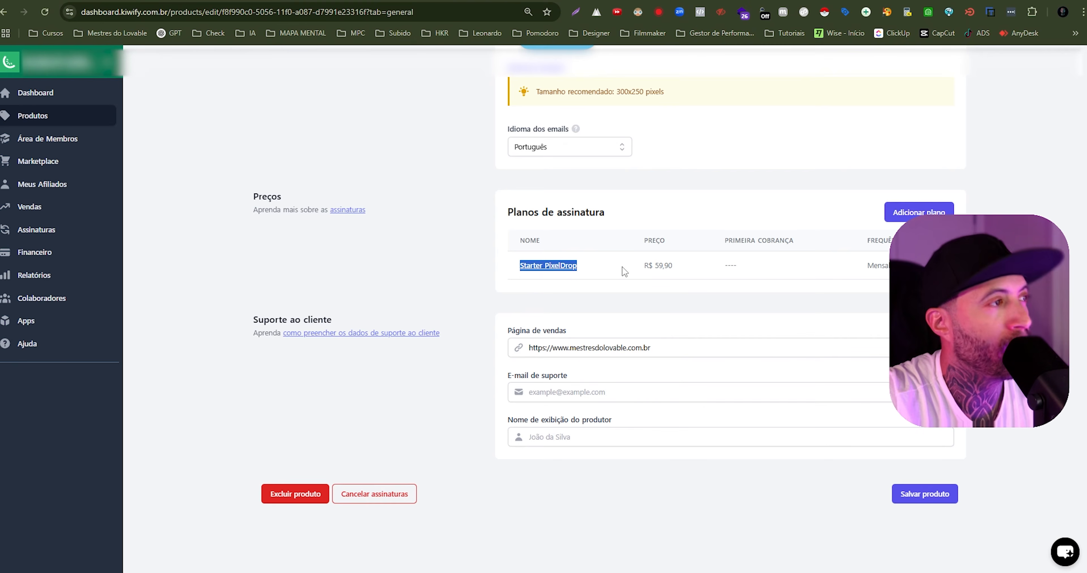
pyautogui.click(890, 212)
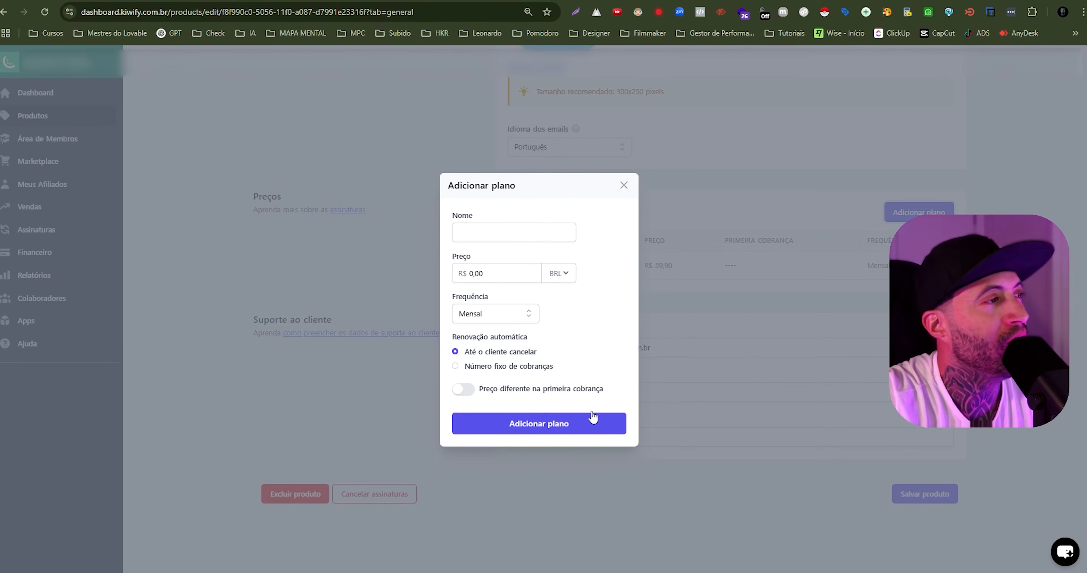
pyautogui.click(486, 232)
pyautogui.hotkey('ctrl', 'v')
pyautogui.moveTo(480, 233); pyautogui.dragTo(414, 232)
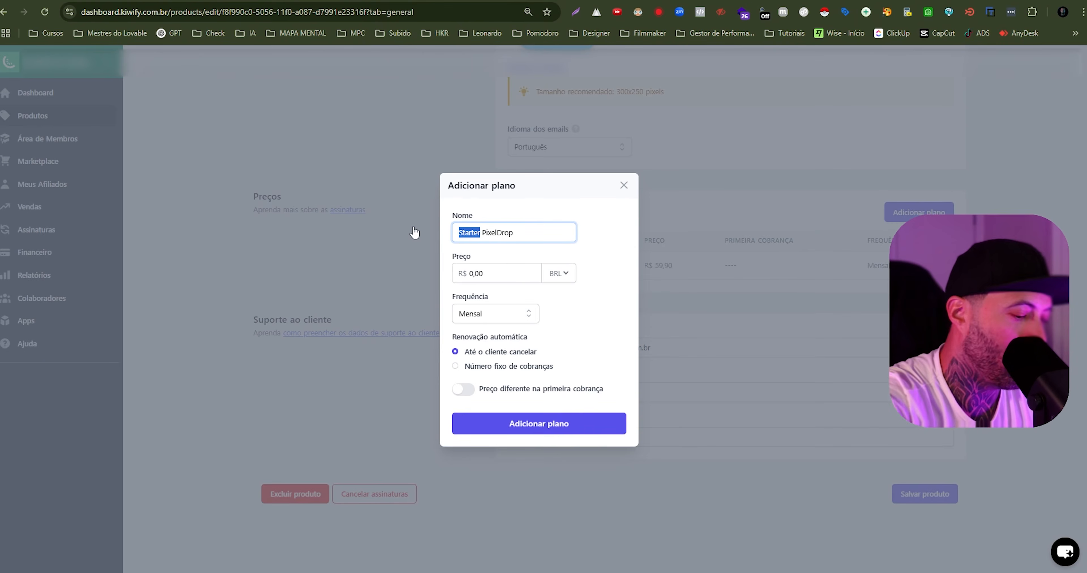
pyautogui.write('Pro')
pyautogui.click(457, 273)
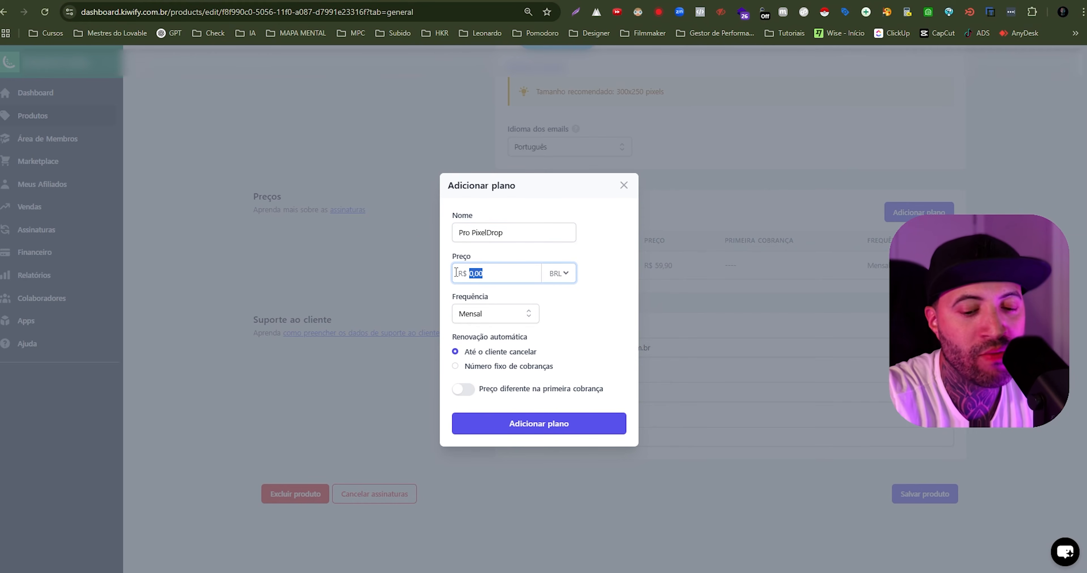
pyautogui.write('89,90')
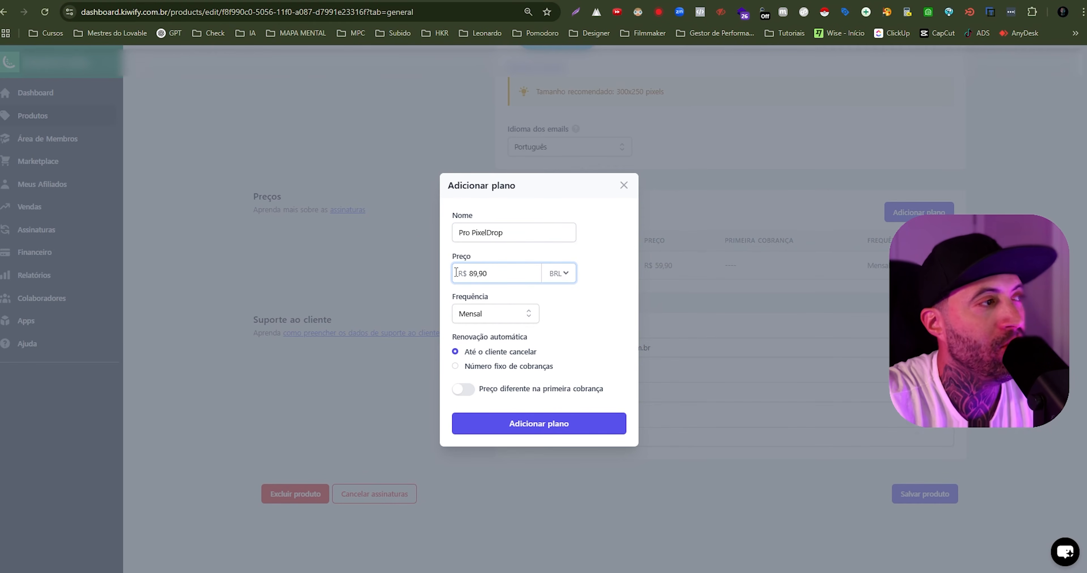
pyautogui.click(574, 429)
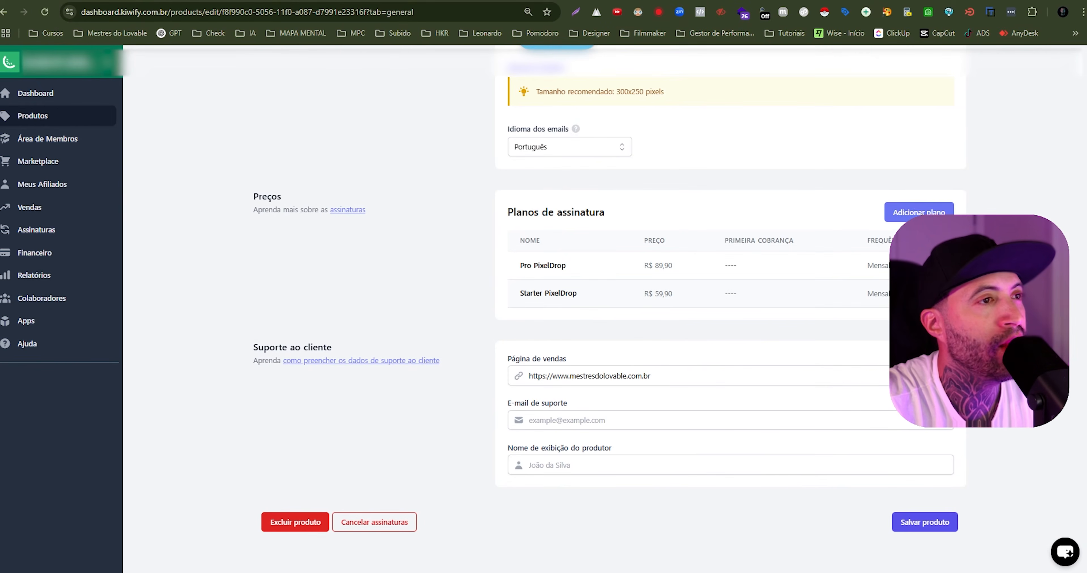
# - Add a third monthly plan named Master PixelDrop priced at R$ 199,90, checking the plan name in the Word prompt document
pyautogui.click(921, 213)
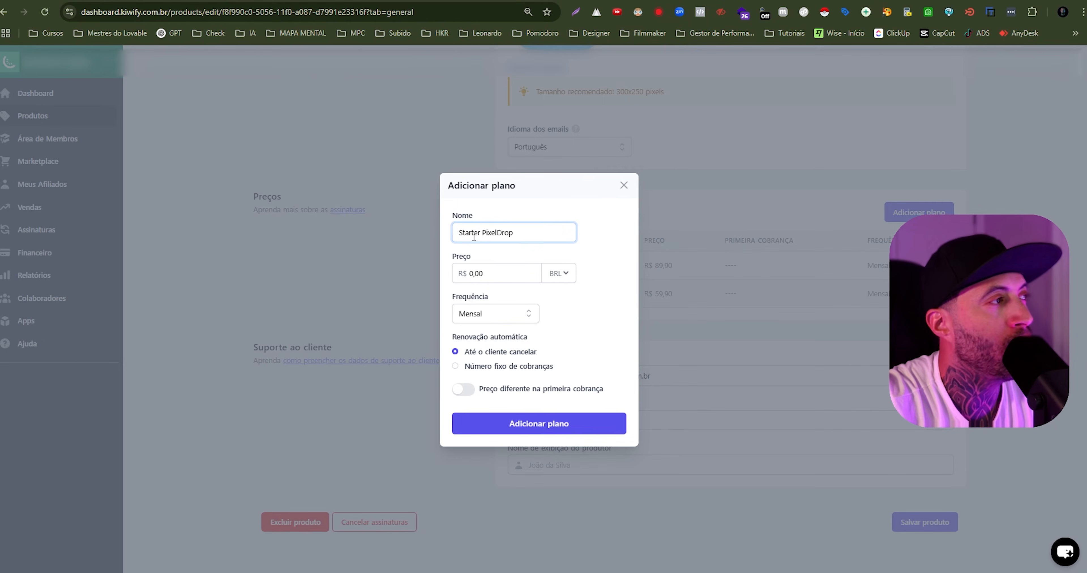
pyautogui.moveTo(480, 235); pyautogui.dragTo(414, 228)
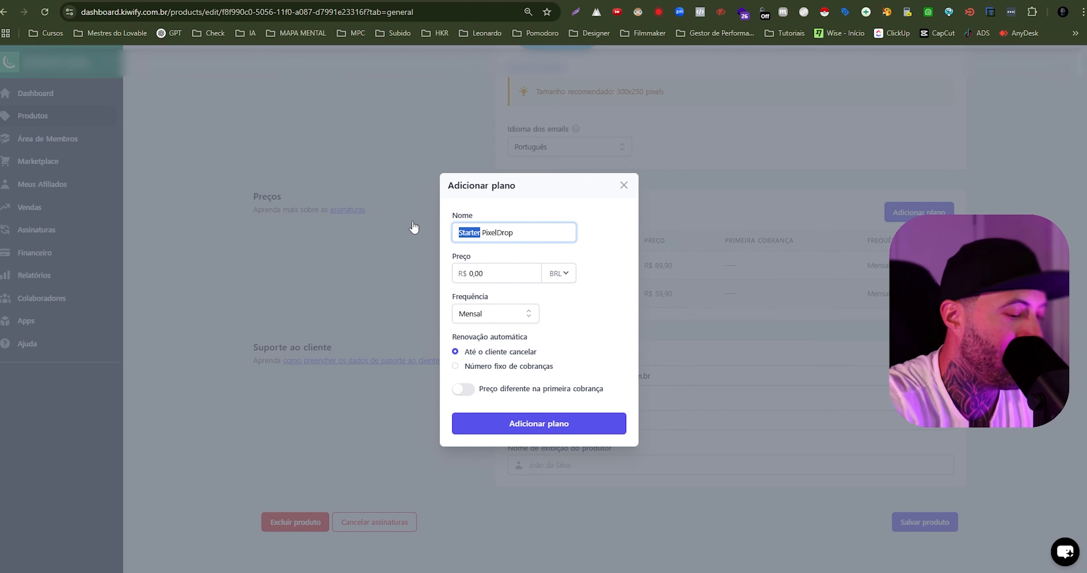
pyautogui.write('Master')
pyautogui.hotkey('alt', 'Tab')
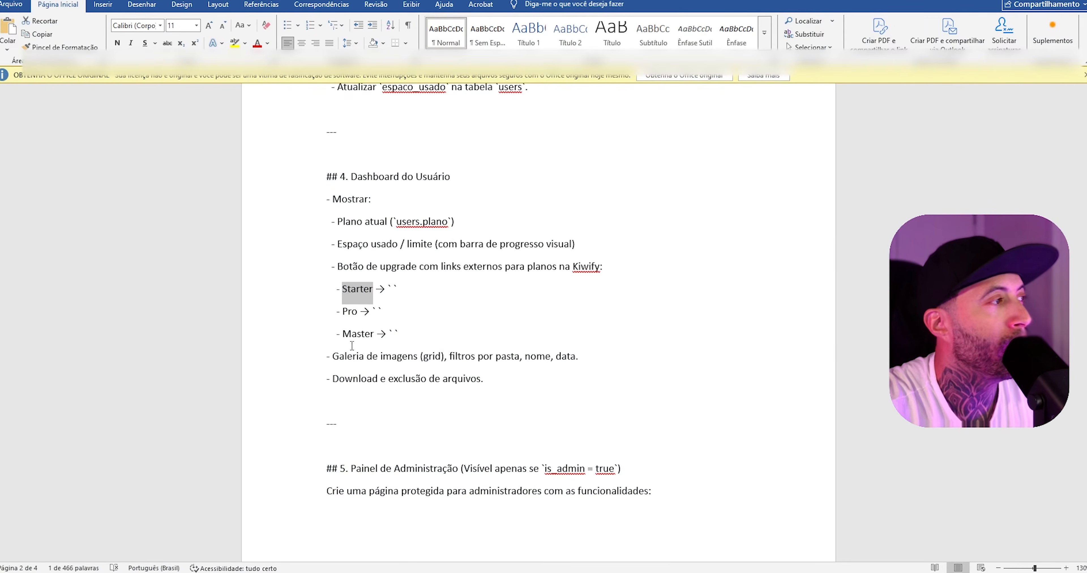
pyautogui.hotkey('alt', 'Tab')
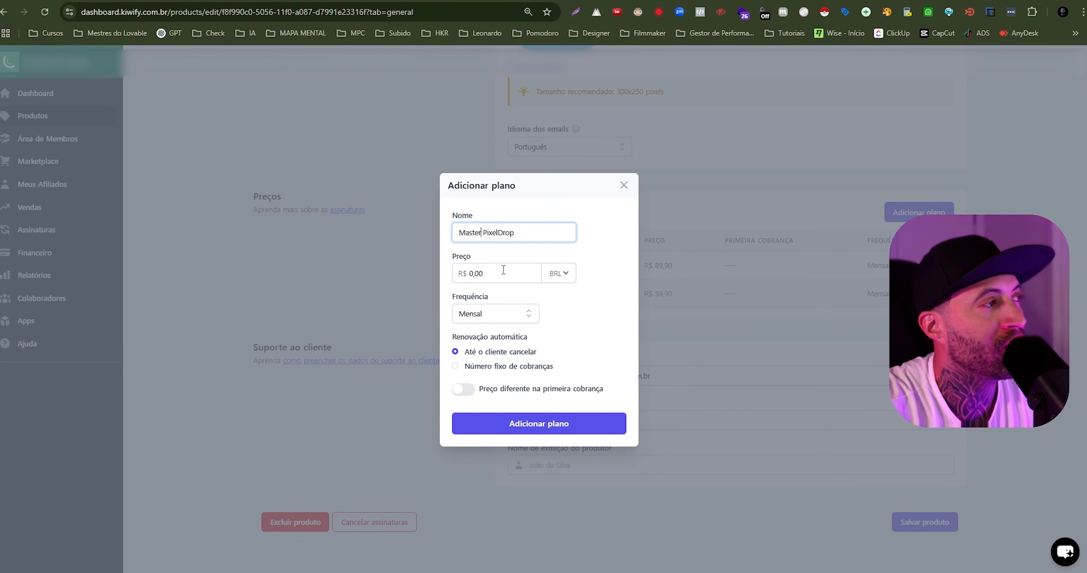
pyautogui.moveTo(496, 271); pyautogui.dragTo(472, 268)
pyautogui.write('19')
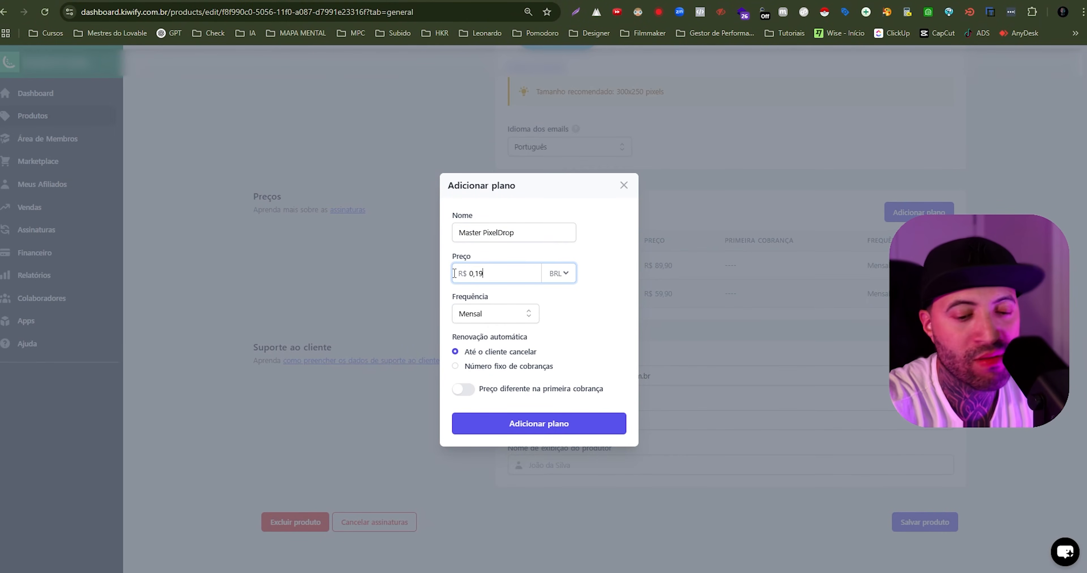
pyautogui.write('9,90')
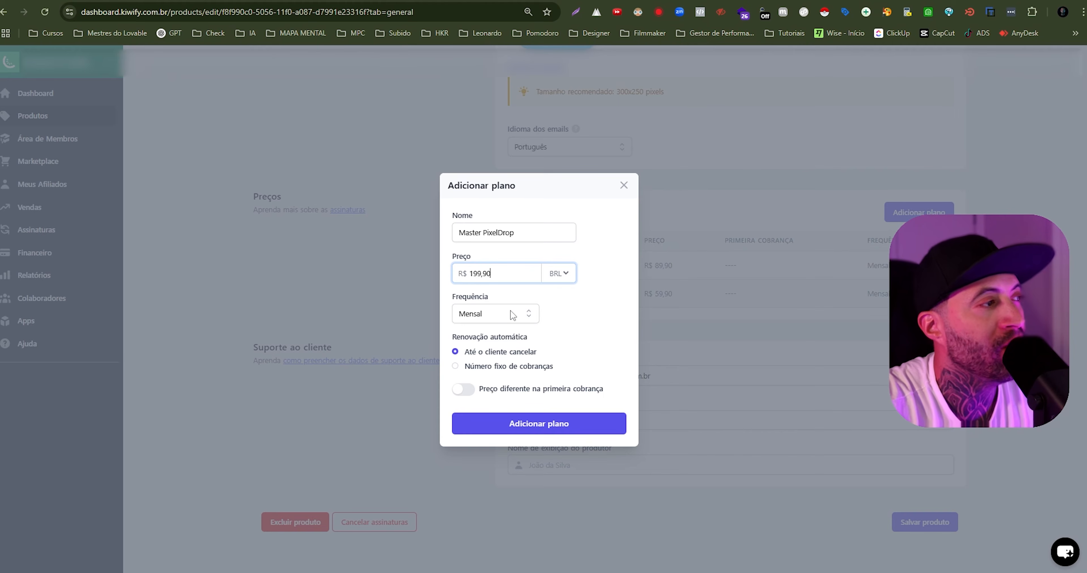
pyautogui.click(552, 425)
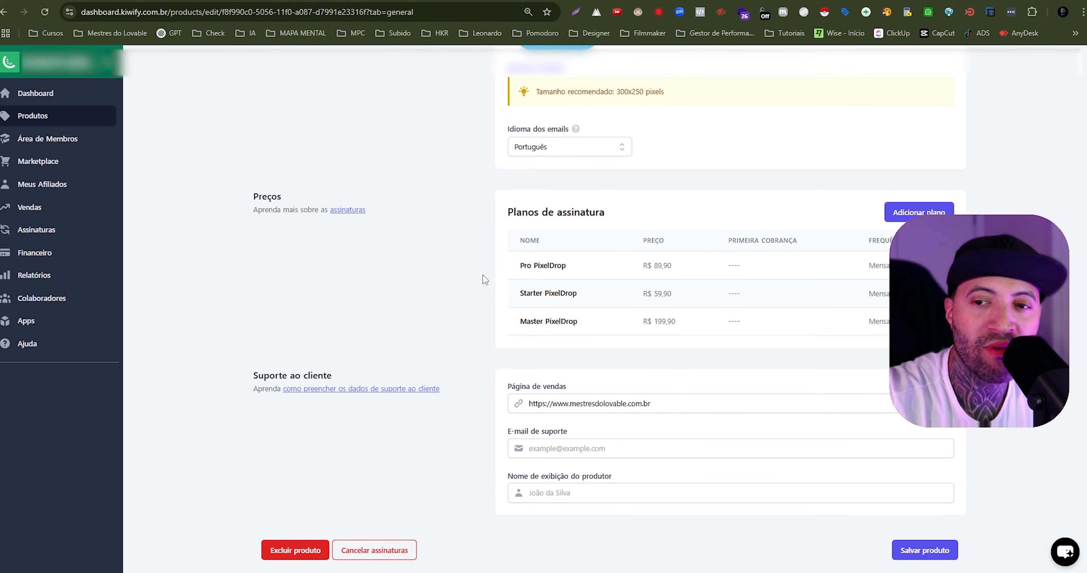
# - Check the three subscription plans listed for PixelDrop and save the product
pyautogui.moveTo(491, 264); pyautogui.dragTo(690, 291)
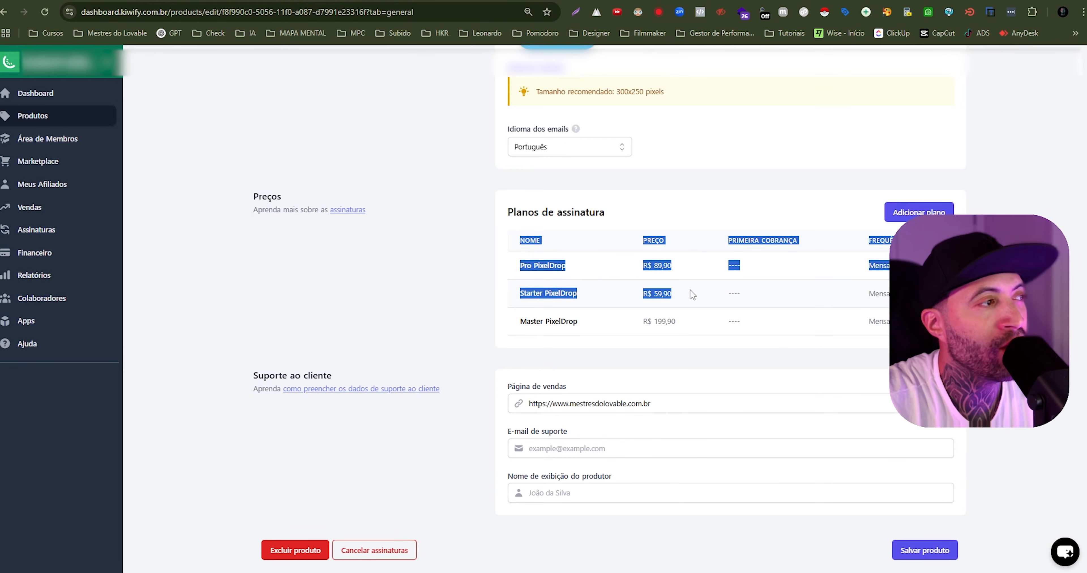
pyautogui.click(763, 349)
pyautogui.scroll(-1, 607, 339)
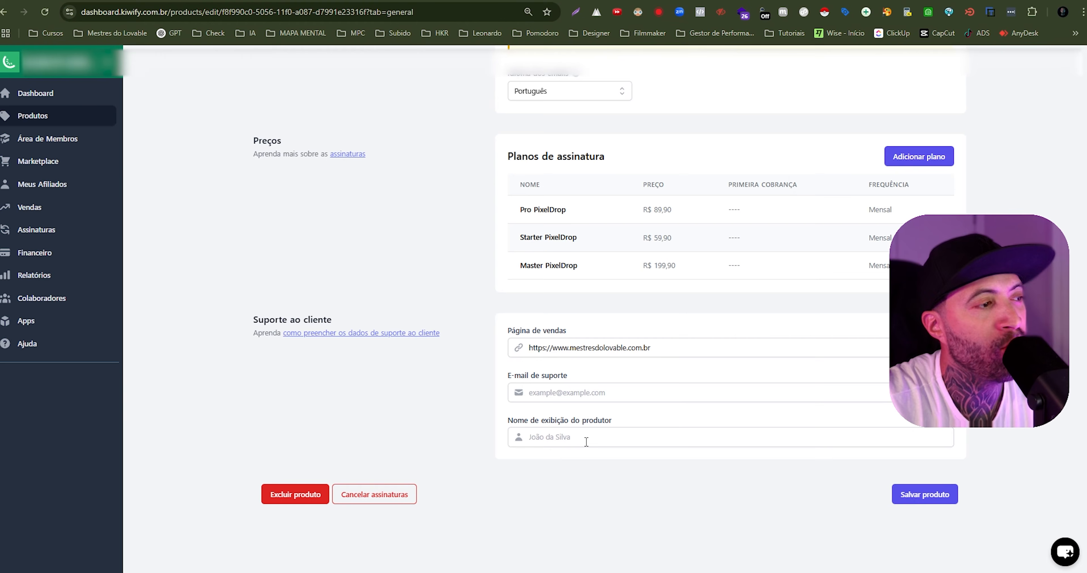
pyautogui.click(925, 501)
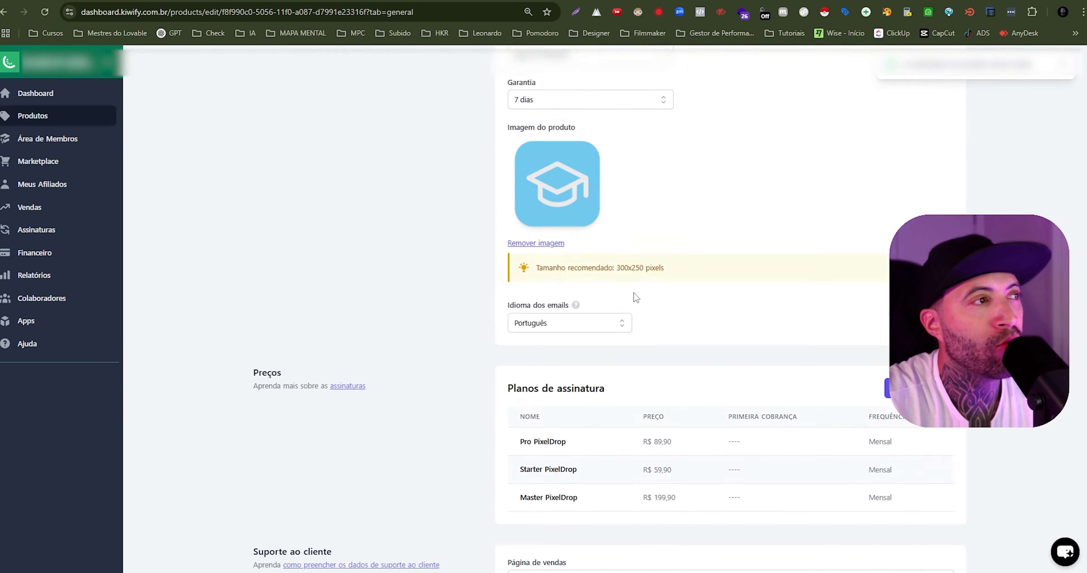
pyautogui.scroll(-8, 751, 224)
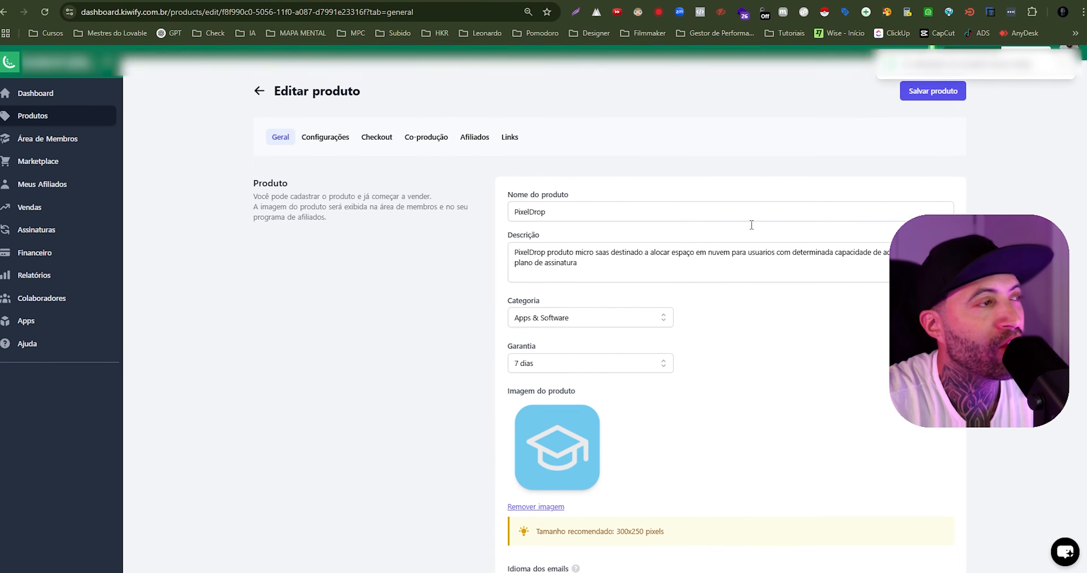
pyautogui.scroll(-2, 751, 224)
pyautogui.scroll(2, 751, 225)
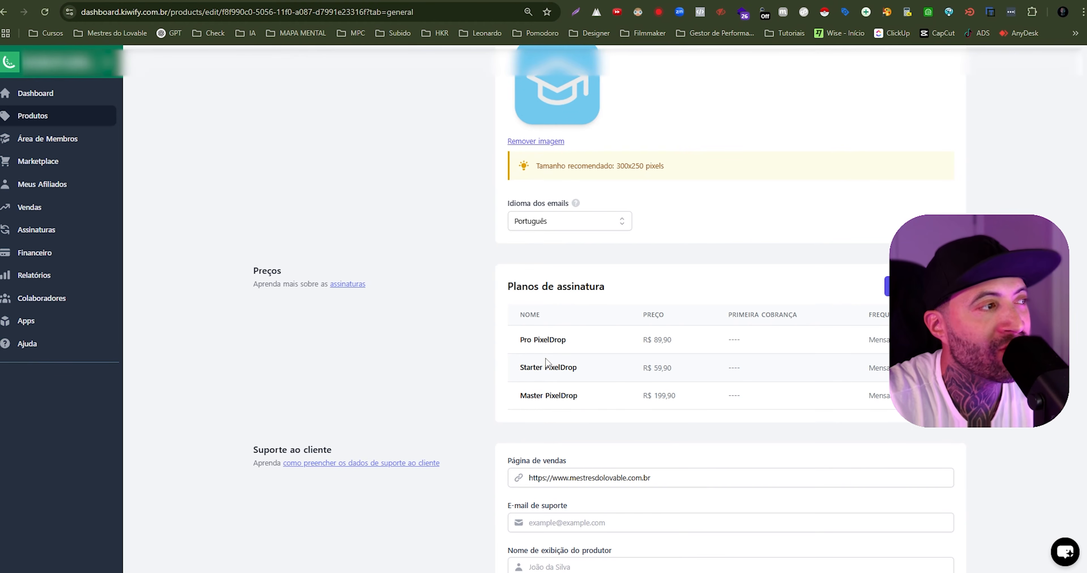
pyautogui.scroll(9, 554, 406)
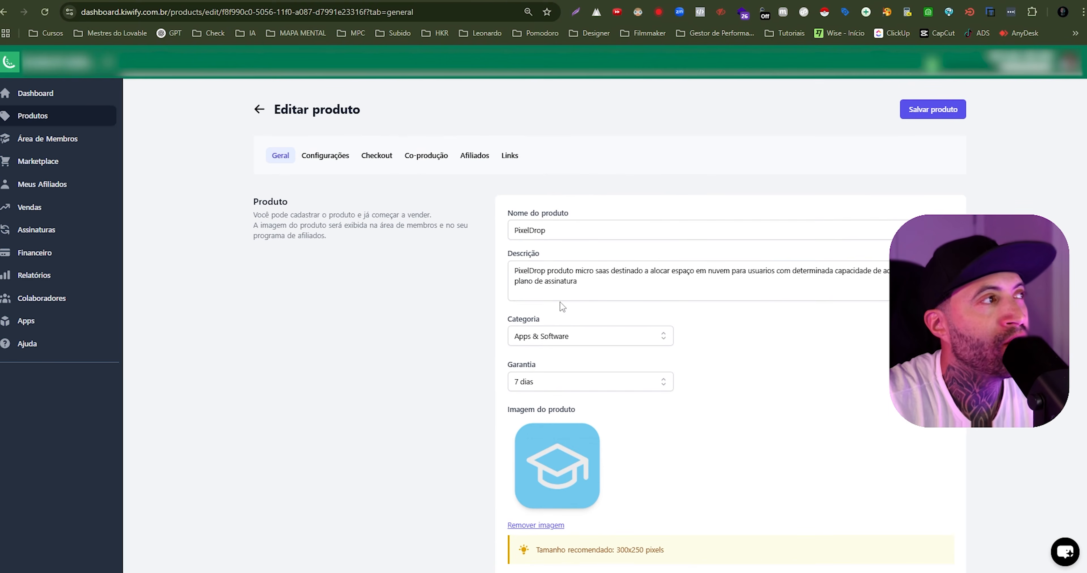
# - Review the PixelDrop product's links, comparing the plan names, the Sales Page entry and the Pro plan's price
pyautogui.click(510, 156)
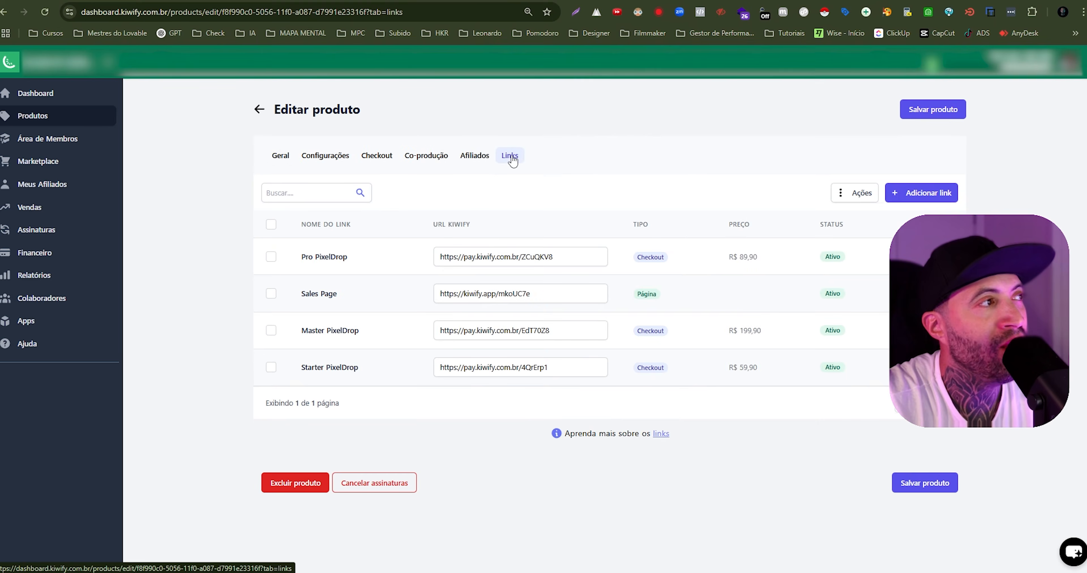
pyautogui.tripleClick(308, 259)
pyautogui.tripleClick(310, 295)
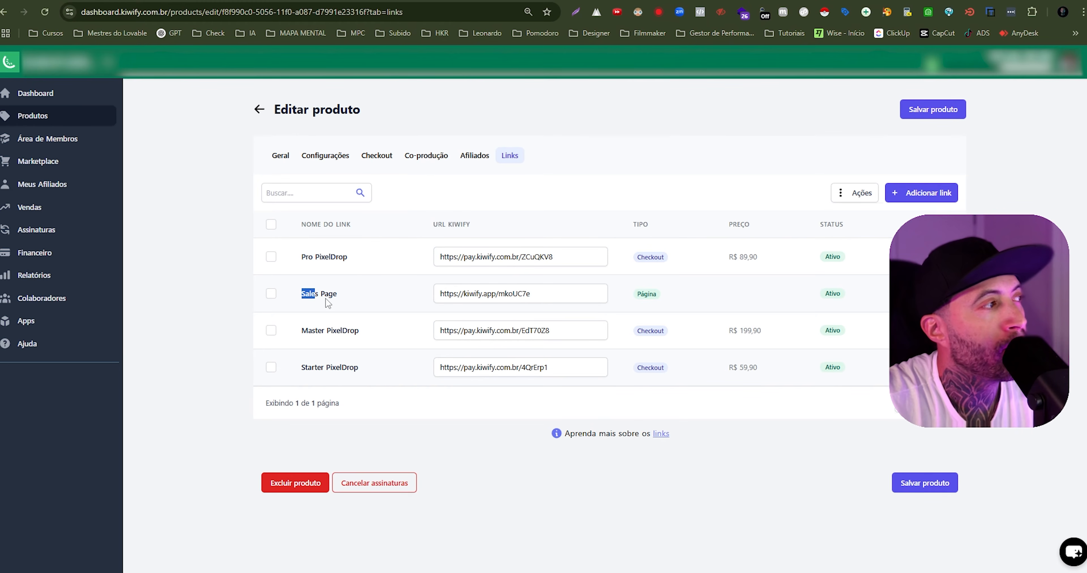
pyautogui.tripleClick(304, 332)
pyautogui.tripleClick(304, 370)
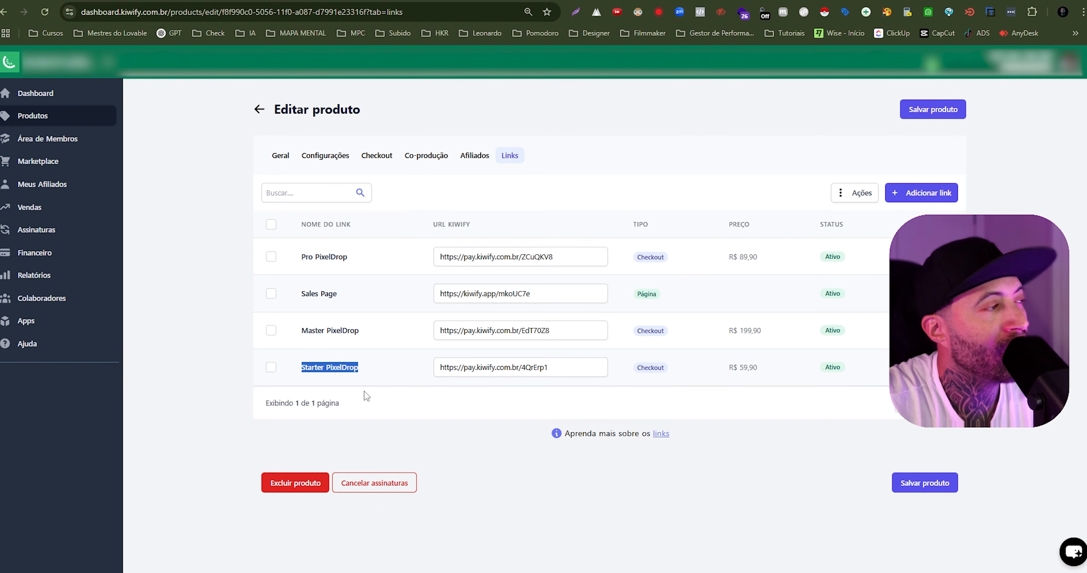
pyautogui.click(404, 421)
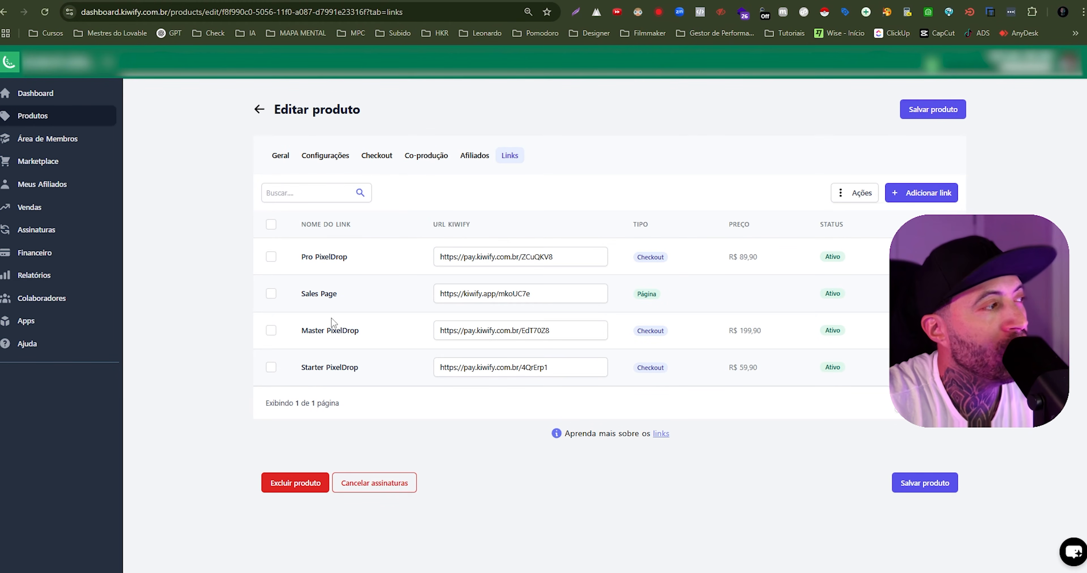
pyautogui.moveTo(298, 296); pyautogui.dragTo(355, 306)
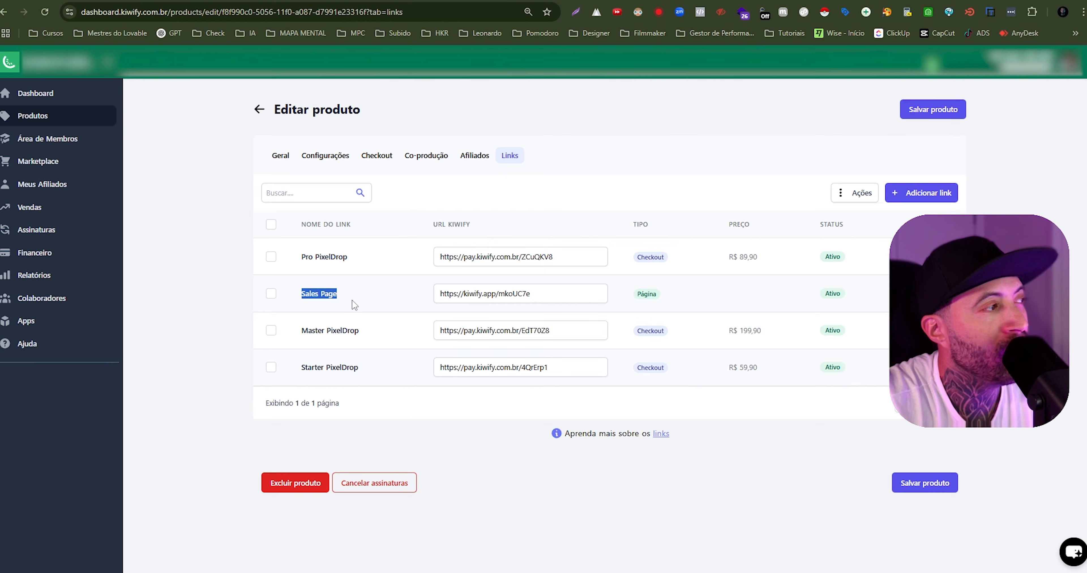
pyautogui.click(340, 328)
pyautogui.moveTo(301, 257); pyautogui.dragTo(401, 255)
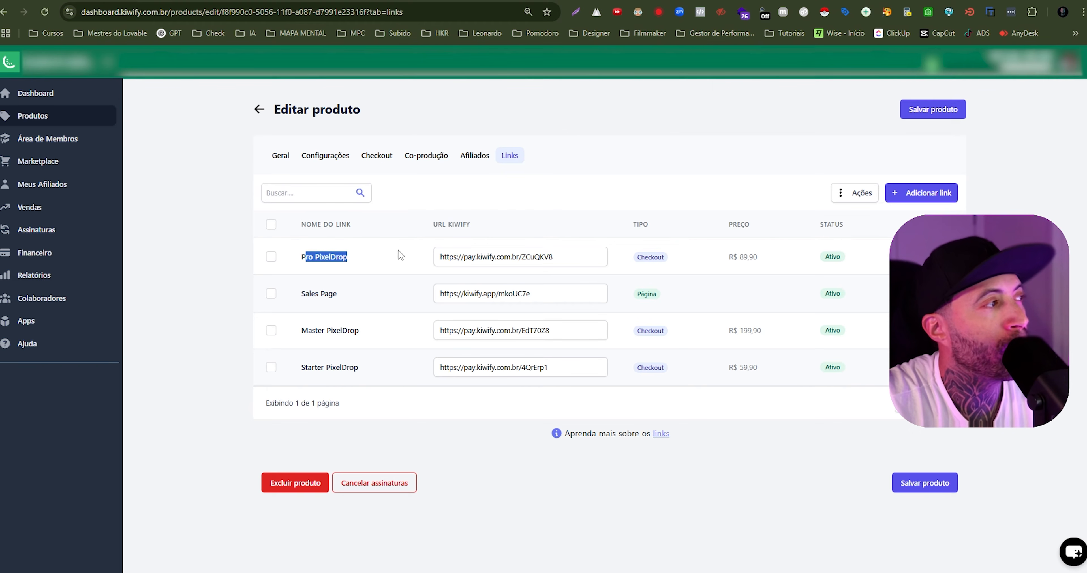
pyautogui.click(739, 257)
pyautogui.doubleClick(740, 257)
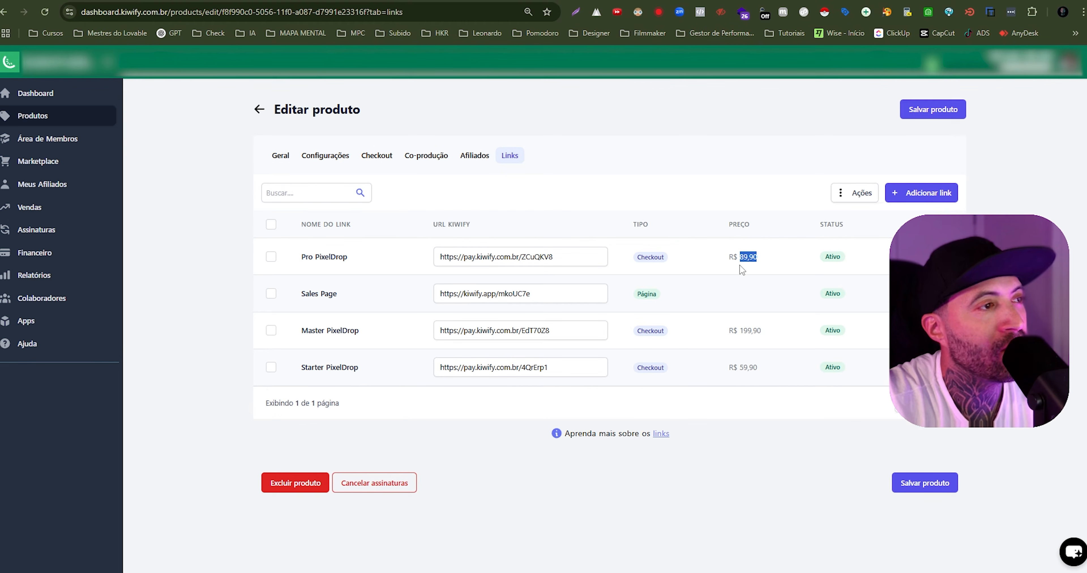
# - Copy the Pro PixelDrop checkout link and open its payment page in a new browser tab
pyautogui.click(534, 258)
pyautogui.hotkey('ctrl', 'c')
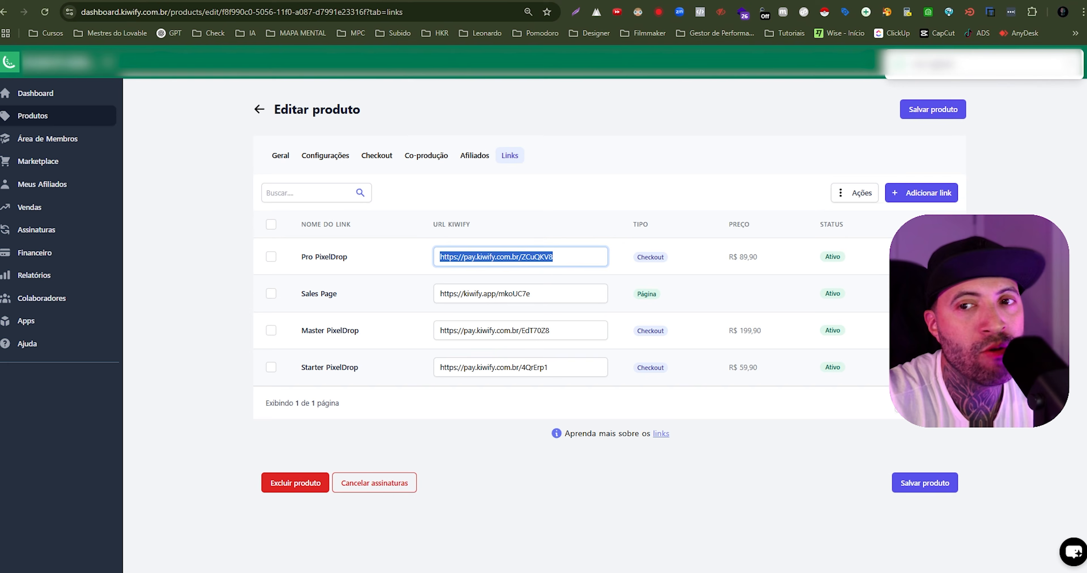
pyautogui.hotkey('ctrl', 't')
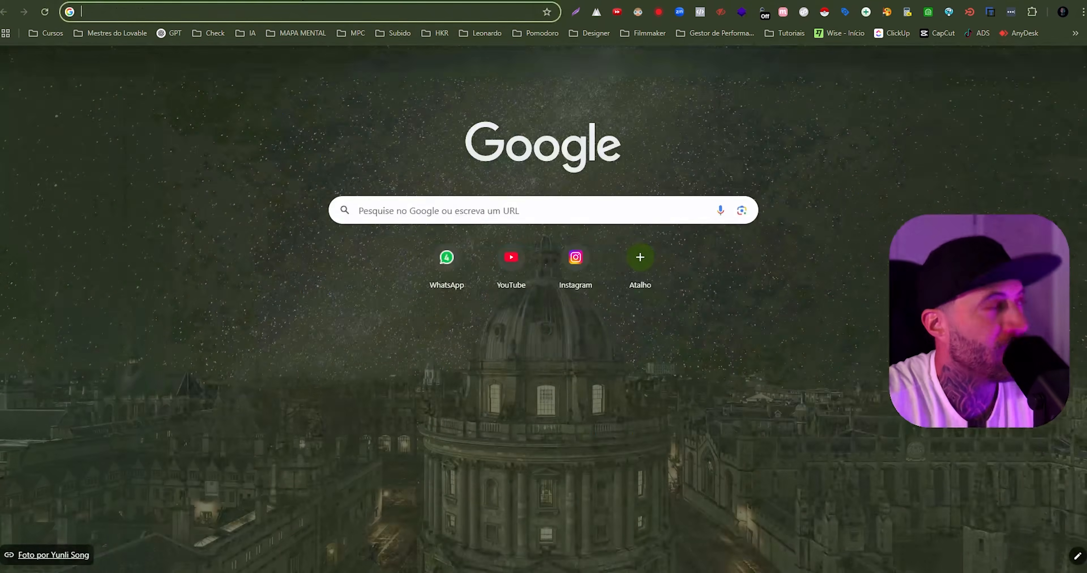
pyautogui.hotkey('ctrl', 'v')
pyautogui.press('Return')
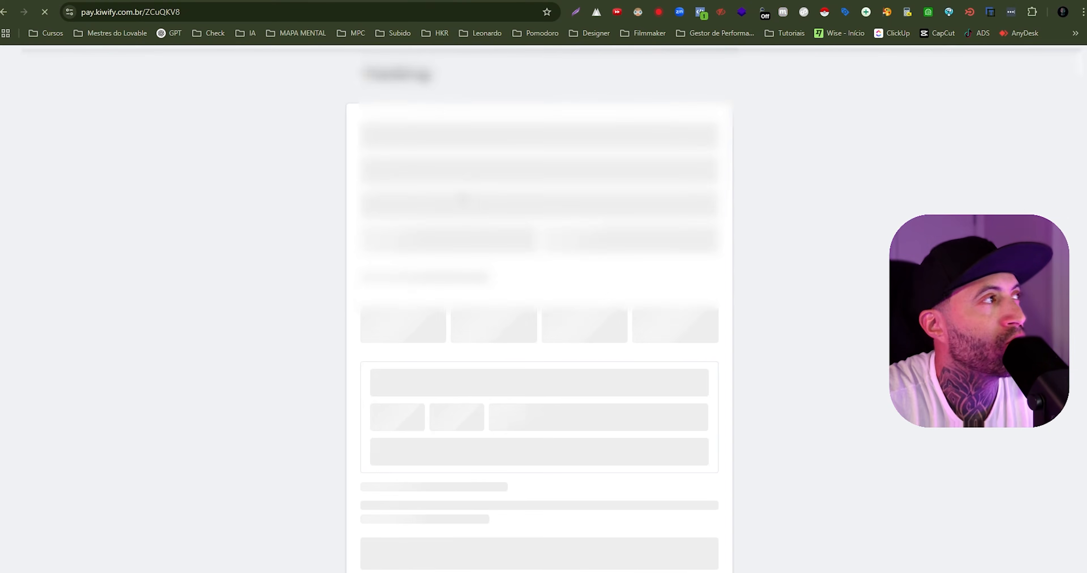
pyautogui.scroll(-4, 458, 169)
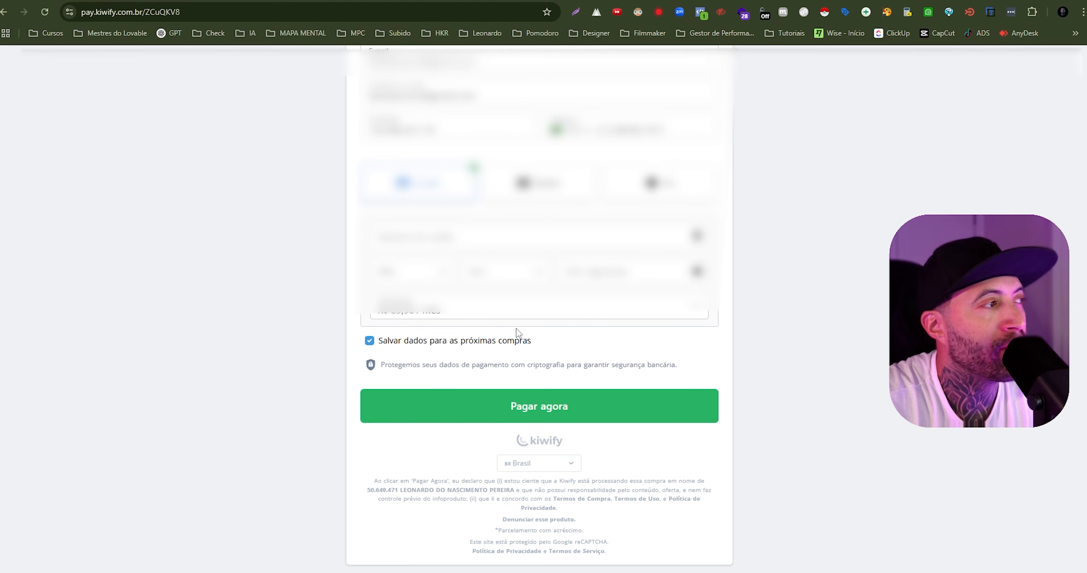
# - Inspect the checkout's card installment choices, and view its Boleto and Pix payment options
pyautogui.click(500, 314)
pyautogui.click(429, 329)
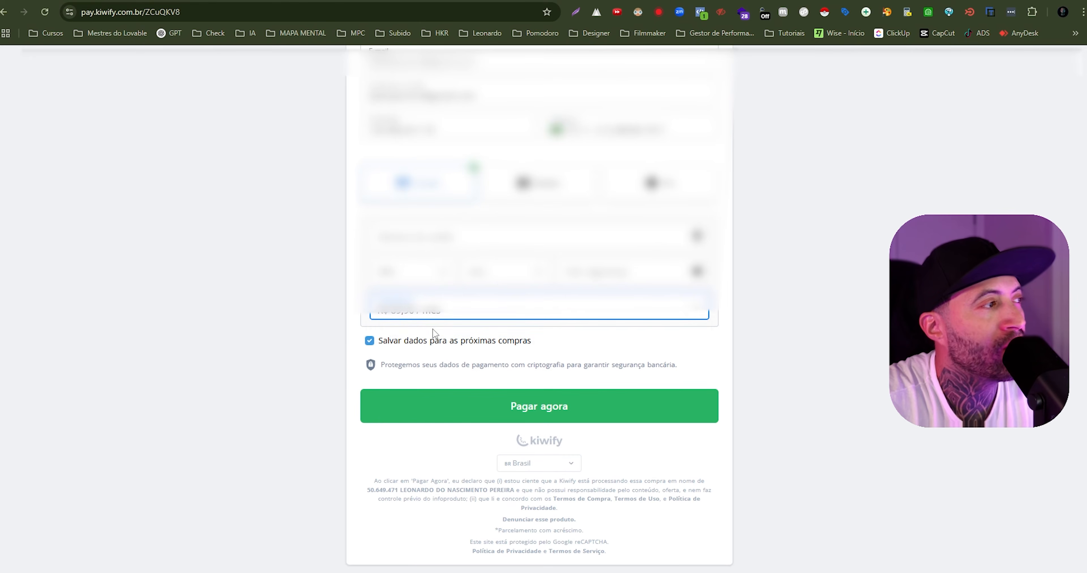
pyautogui.click(430, 315)
pyautogui.click(431, 329)
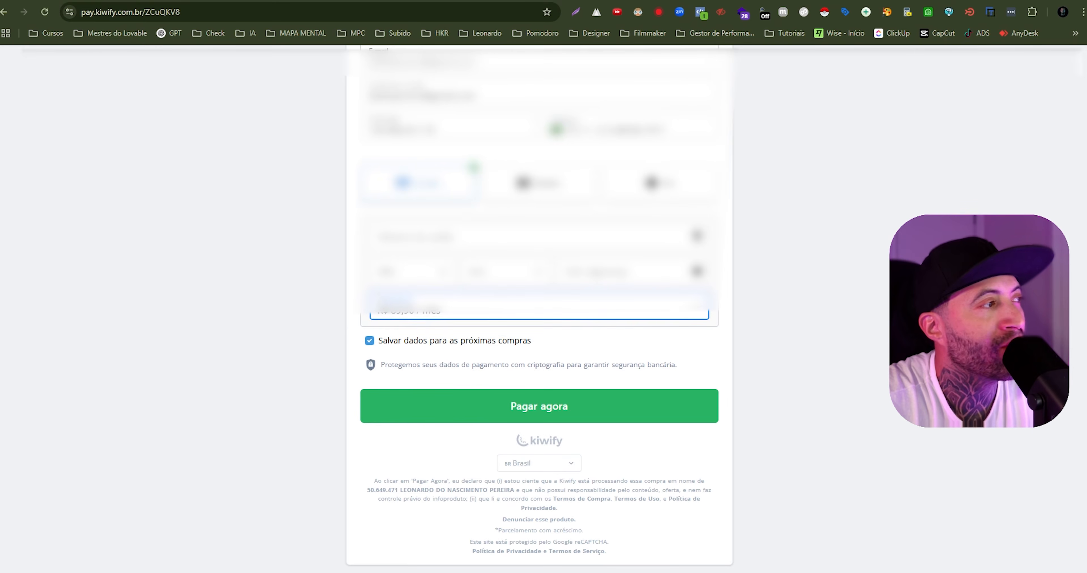
pyautogui.click(432, 313)
pyautogui.click(432, 328)
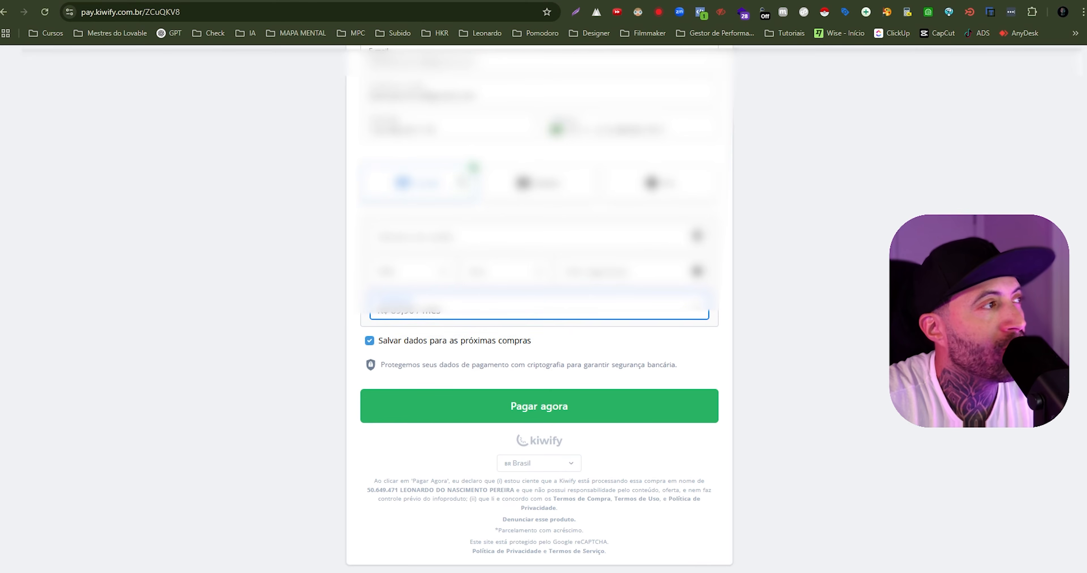
pyautogui.click(555, 193)
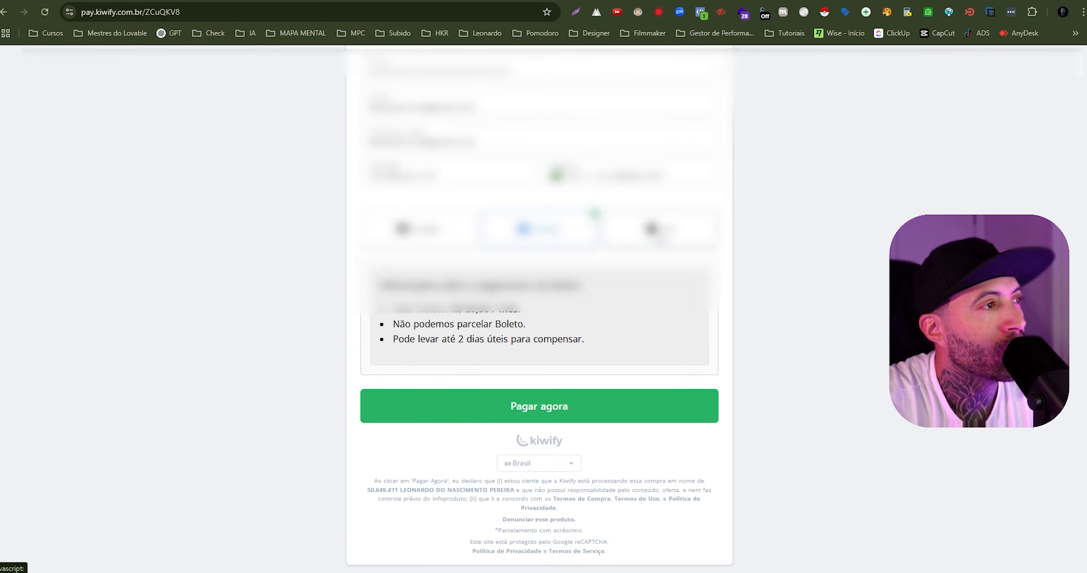
pyautogui.click(661, 246)
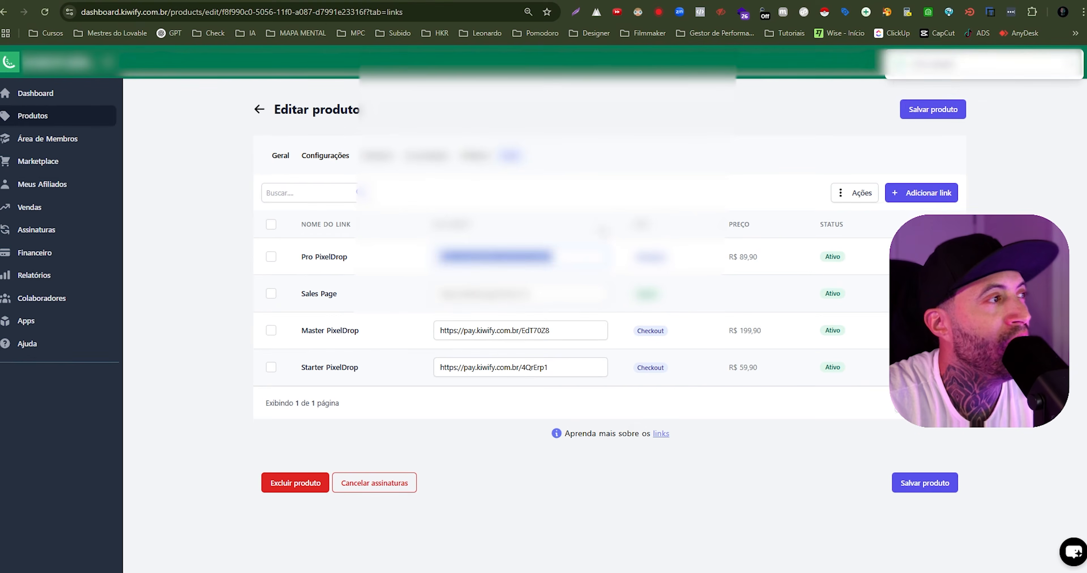
# - Set the PixelDrop product's payment method to Cartão de crédito e Pix in its settings
pyautogui.click(338, 158)
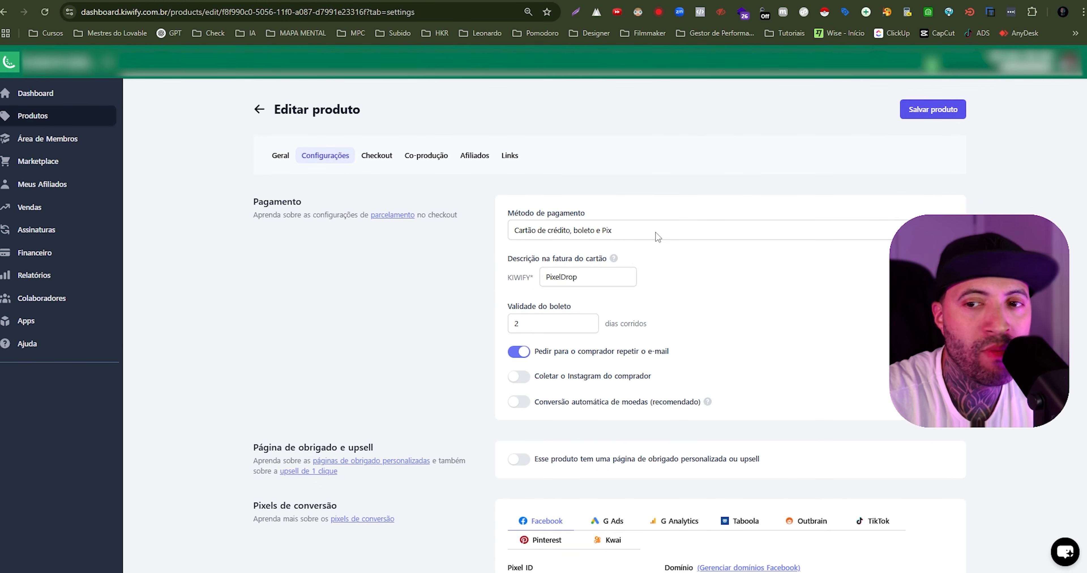
pyautogui.moveTo(508, 212); pyautogui.dragTo(630, 214)
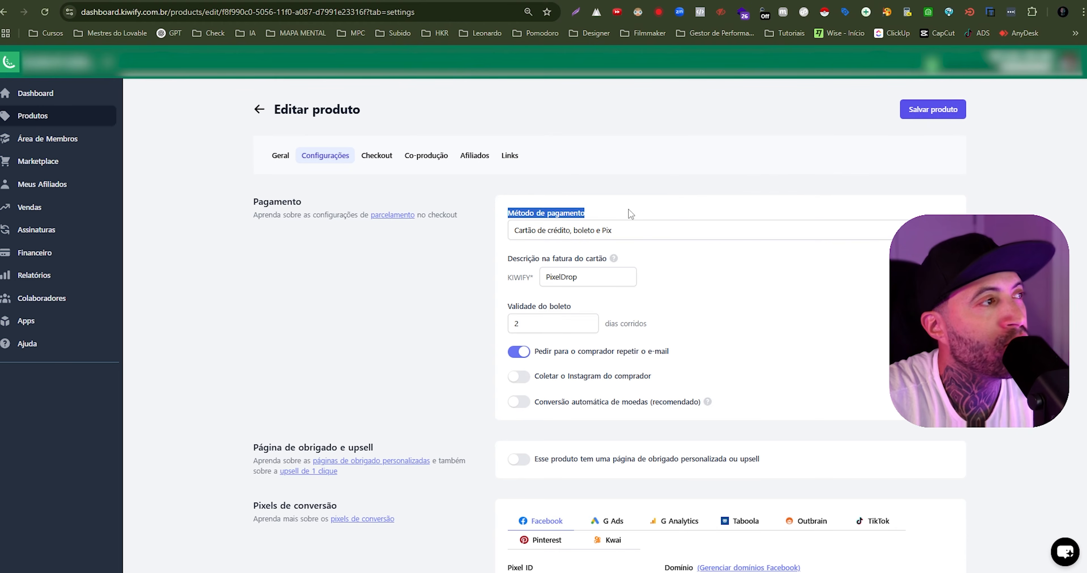
pyautogui.click(633, 233)
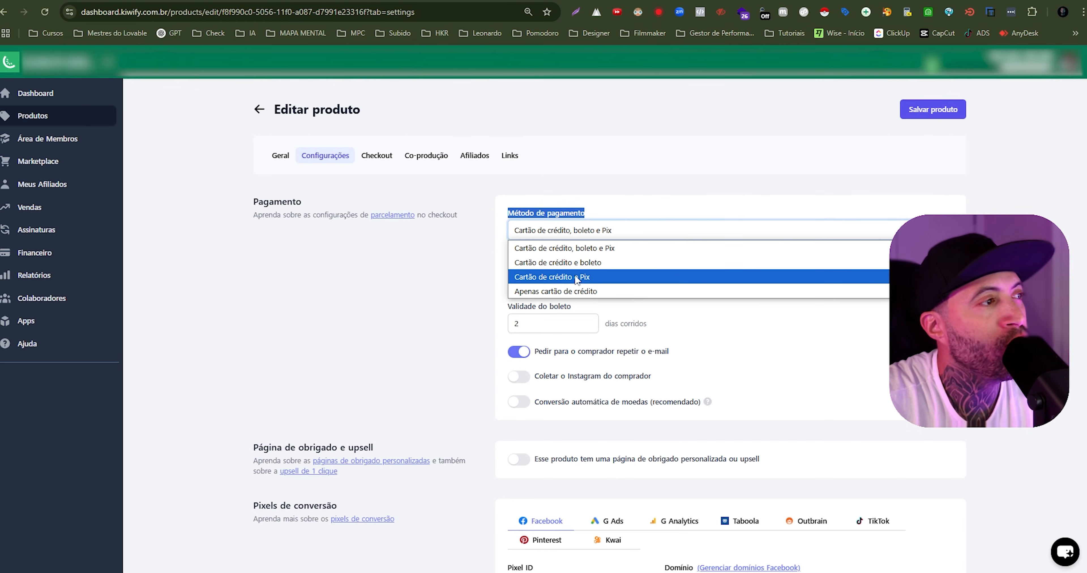
pyautogui.click(586, 279)
pyautogui.click(766, 312)
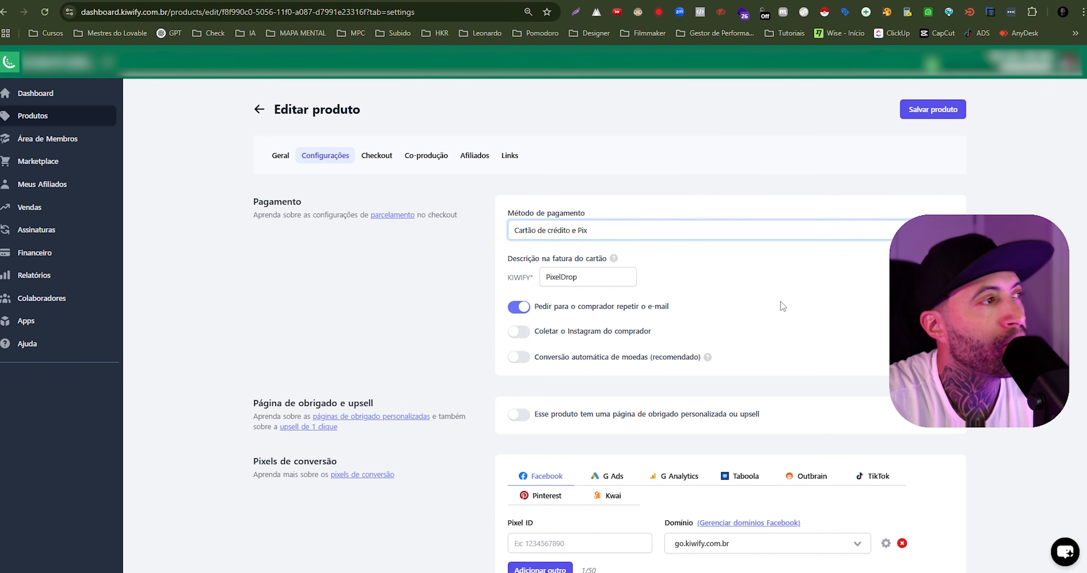
# - Try Apenas cartão de crédito as the payment method and restore Cartão de crédito e Pix
pyautogui.click(735, 238)
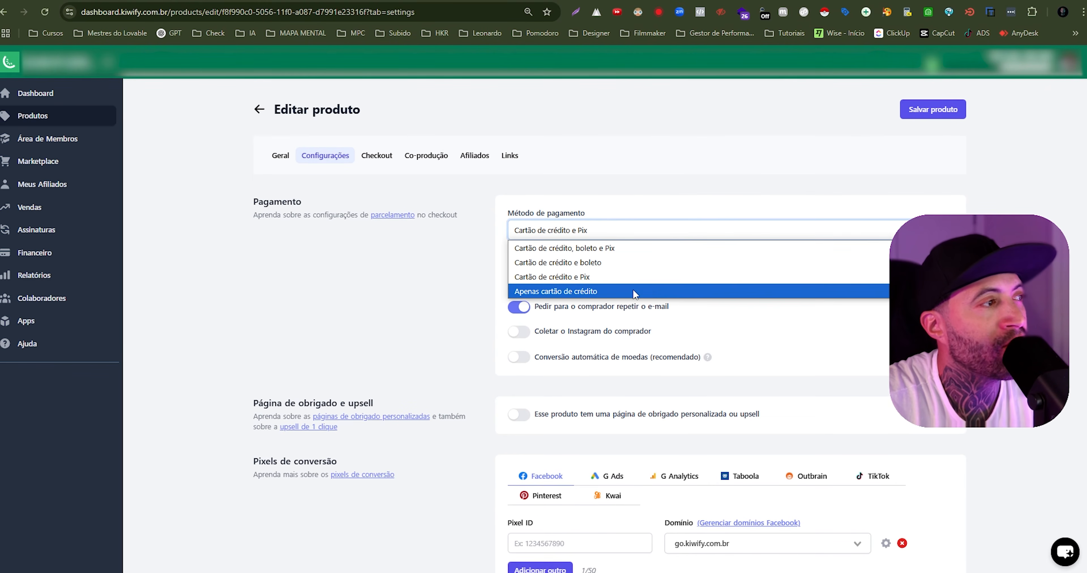
pyautogui.click(597, 292)
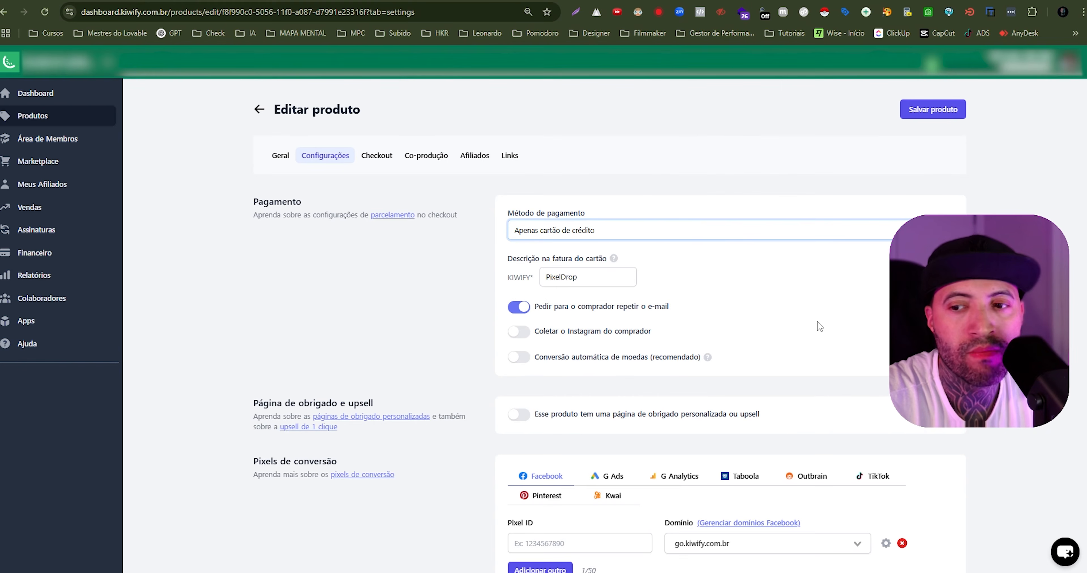
pyautogui.click(749, 236)
pyautogui.click(640, 281)
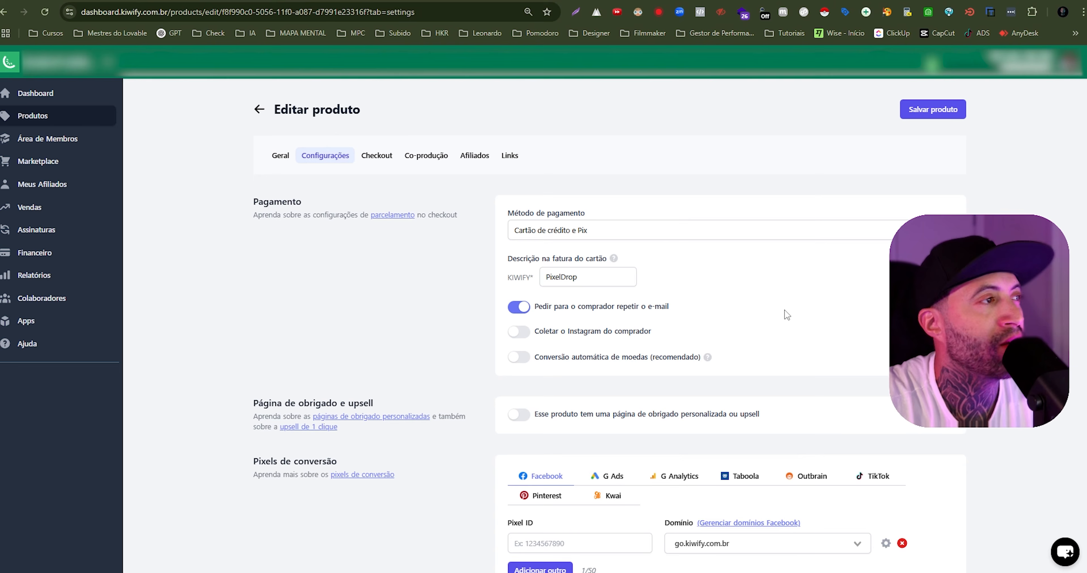
# - Examine the card invoice description, the thank-you page and upsell option, and the conversion pixel settings
pyautogui.scroll(-2, 664, 252)
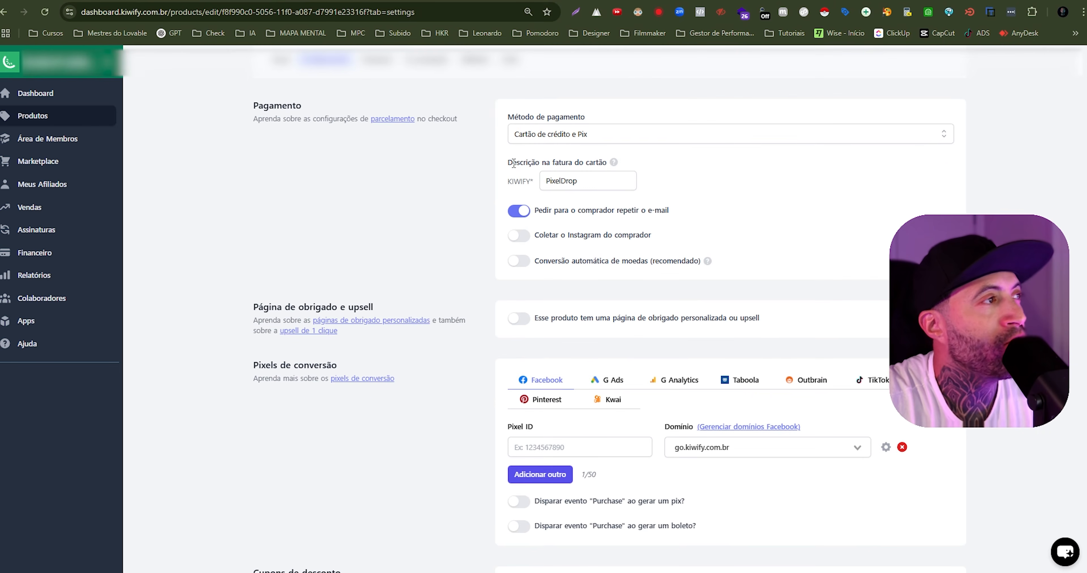
pyautogui.moveTo(519, 163); pyautogui.dragTo(545, 181)
pyautogui.click(606, 180)
pyautogui.click(754, 214)
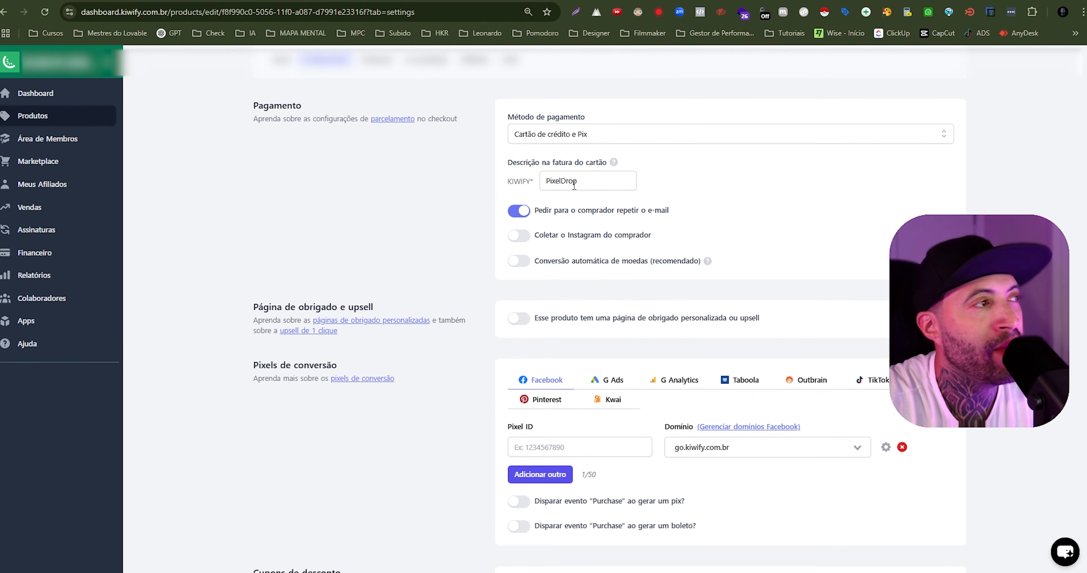
pyautogui.moveTo(595, 181); pyautogui.dragTo(537, 183)
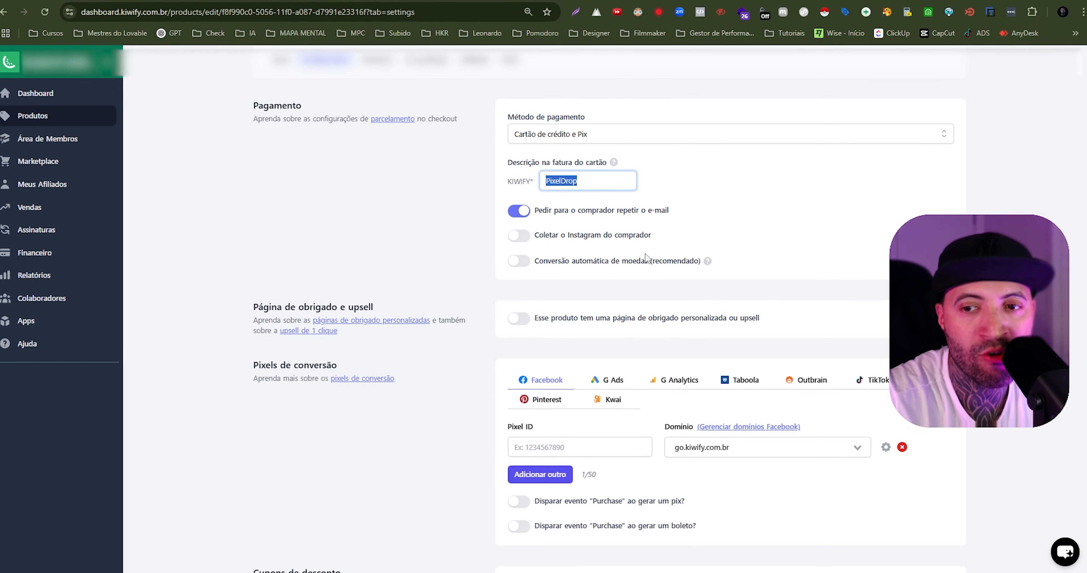
pyautogui.scroll(-2, 551, 235)
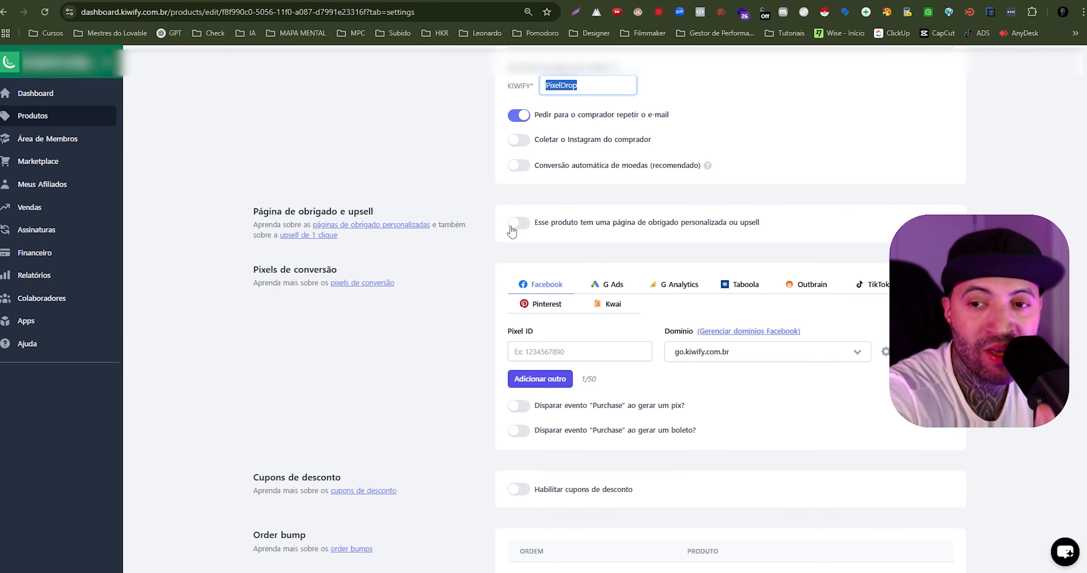
pyautogui.scroll(-3, 587, 293)
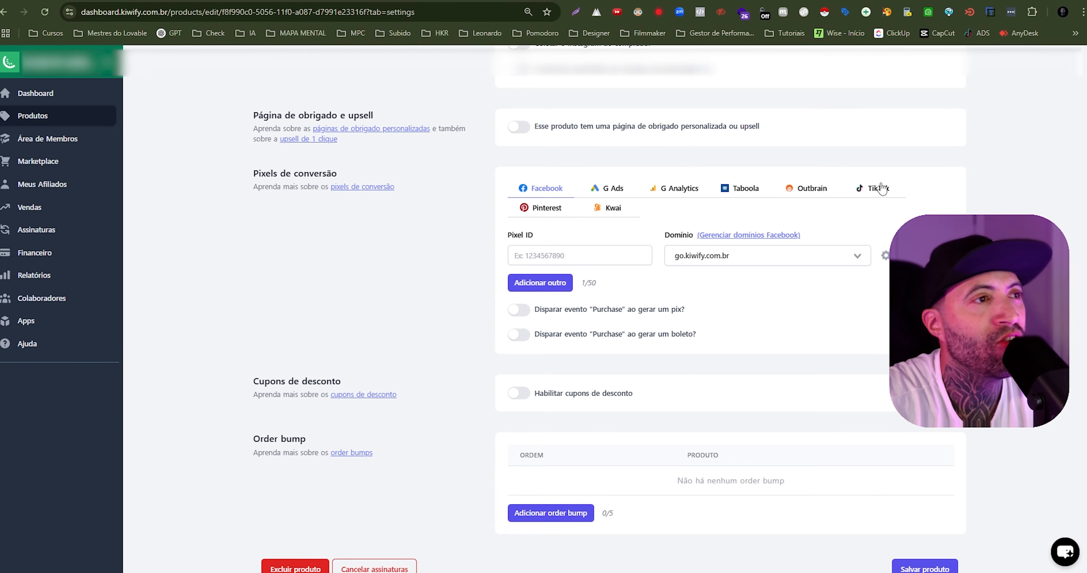
pyautogui.scroll(-2, 771, 199)
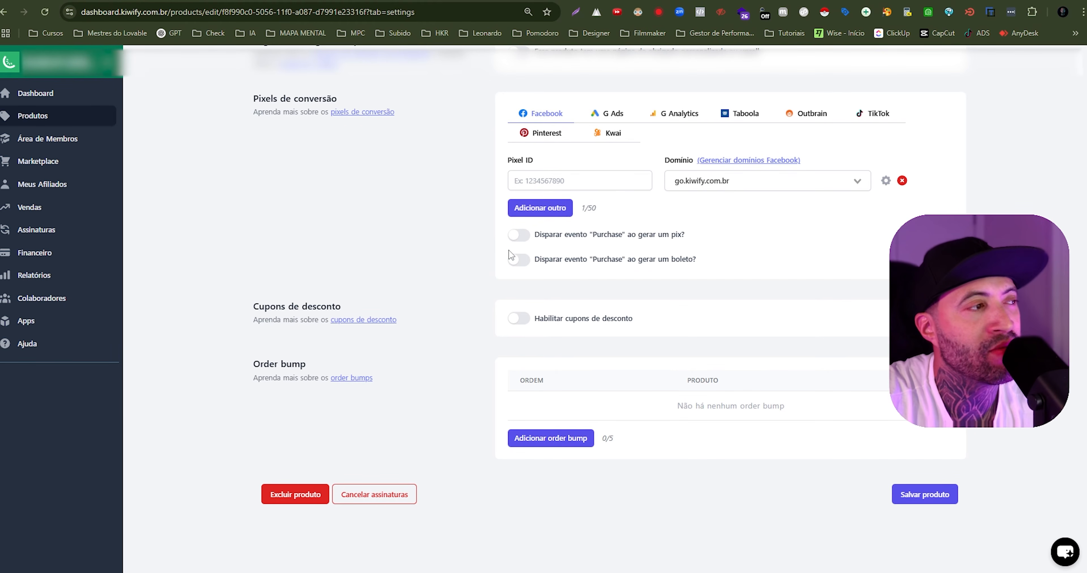
# - Enable discount coupons to view the coupon section, and disable them again
pyautogui.click(521, 320)
pyautogui.scroll(-2, 537, 329)
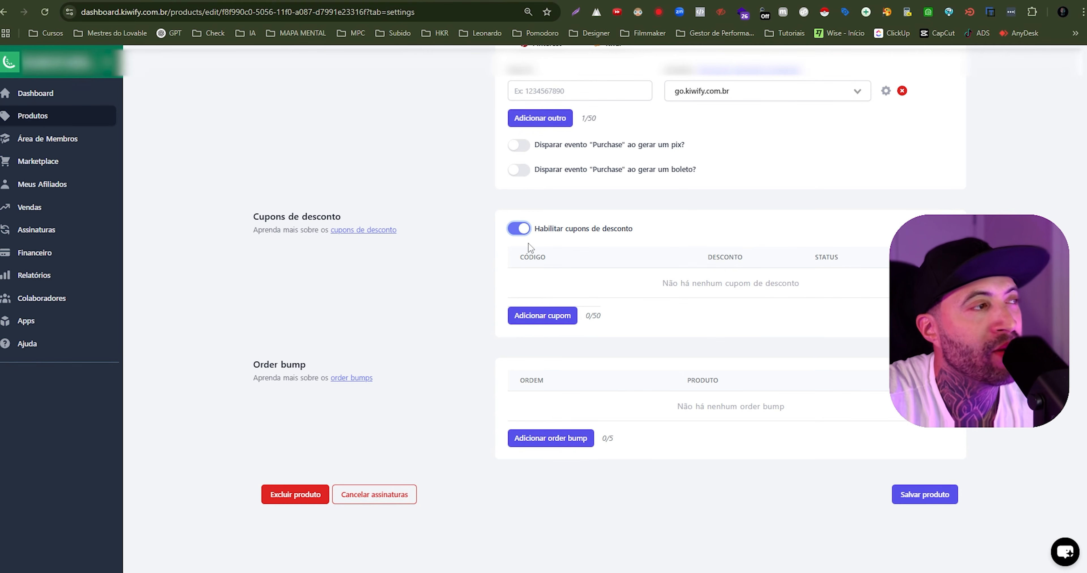
pyautogui.click(525, 233)
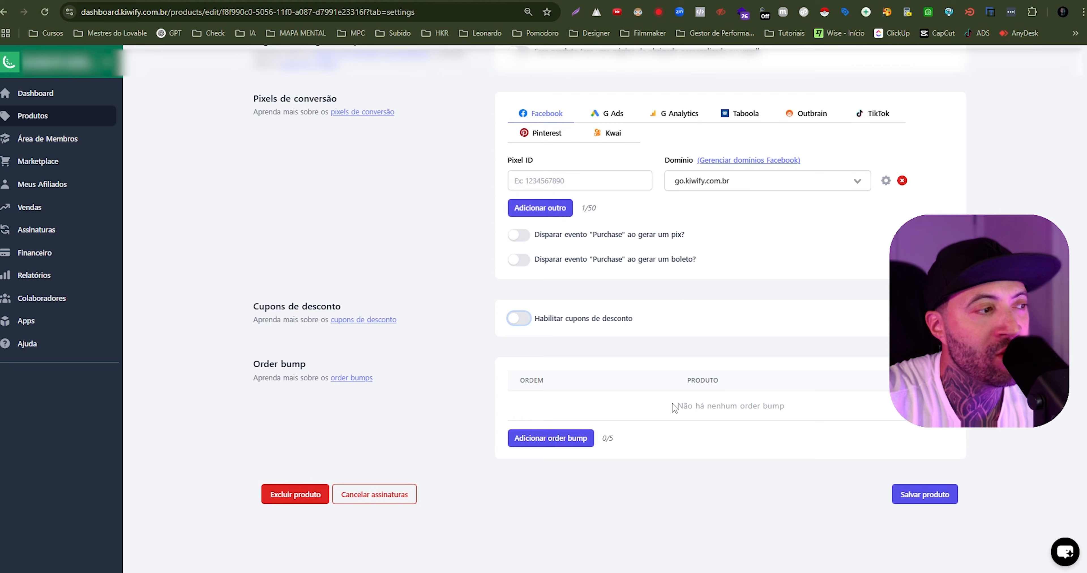
# - Save the product with its changed payment method
pyautogui.click(933, 502)
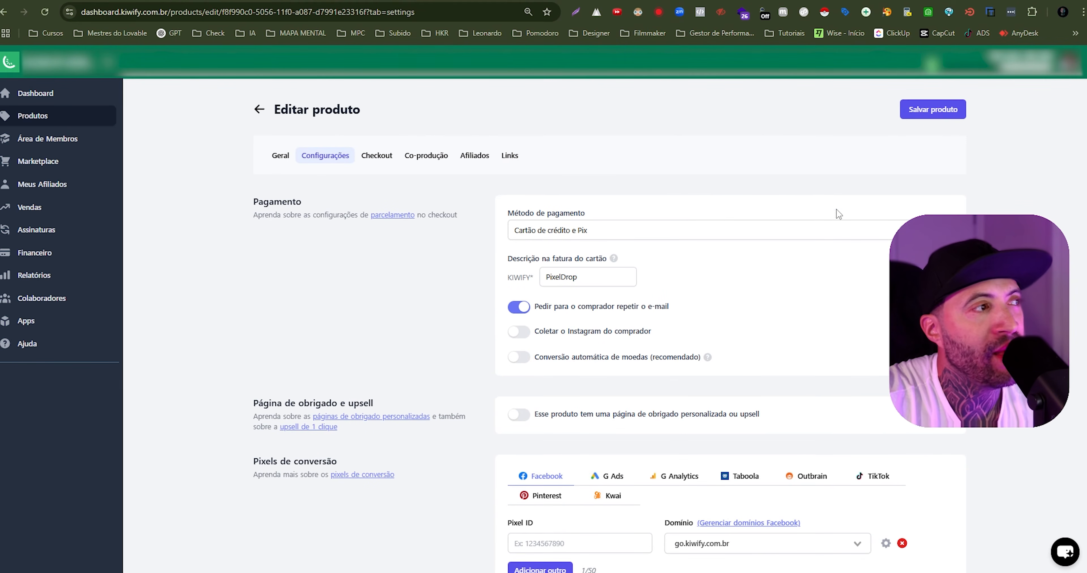
pyautogui.click(933, 110)
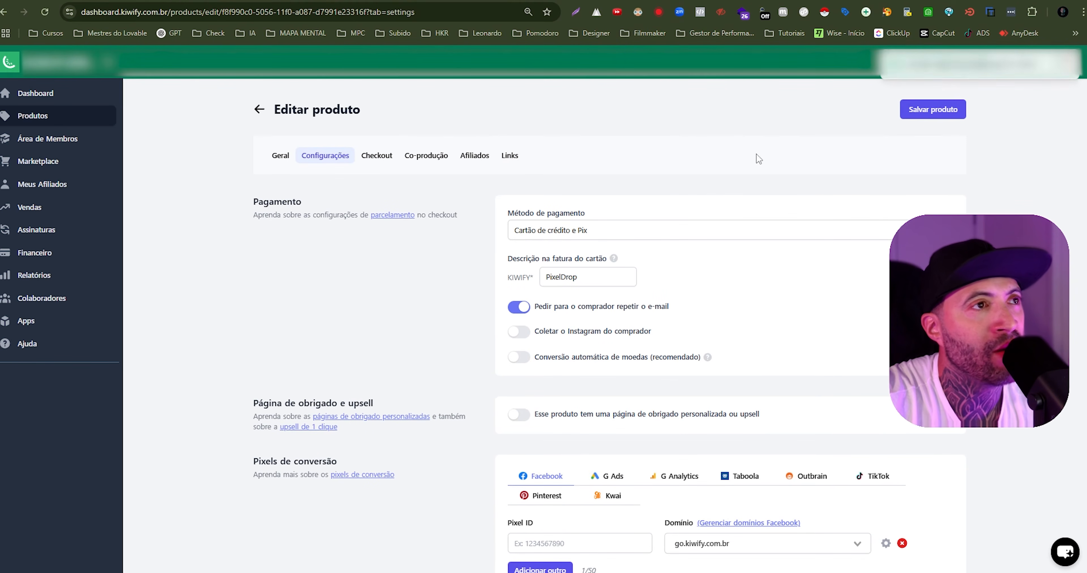
# - Copy the Pro PixelDrop checkout link from the product's links and open it in a new browser tab
pyautogui.click(509, 157)
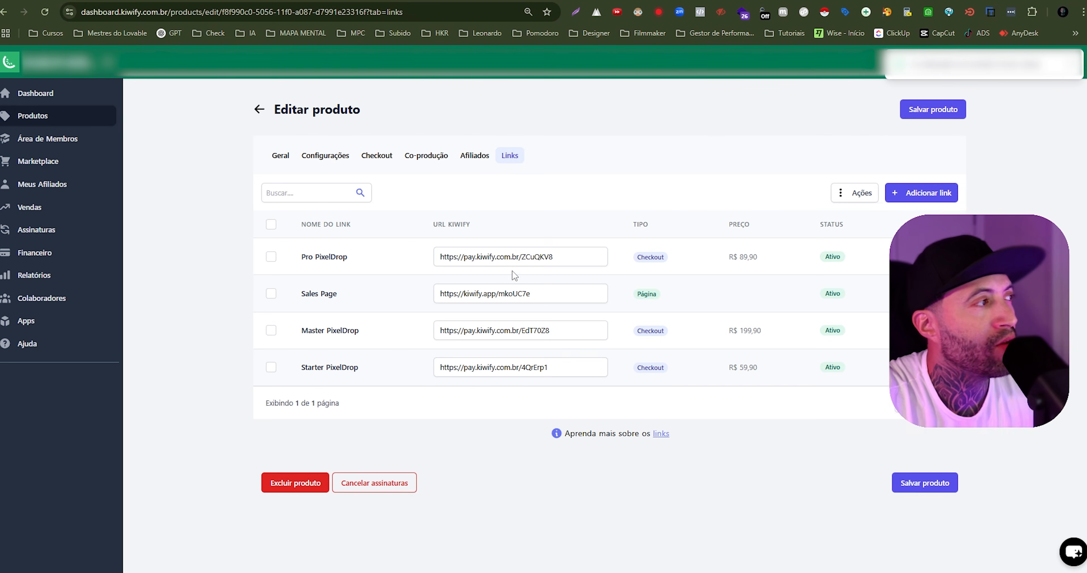
pyautogui.click(522, 255)
pyautogui.hotkey('ctrl', 'c')
pyautogui.hotkey('ctrl', 't')
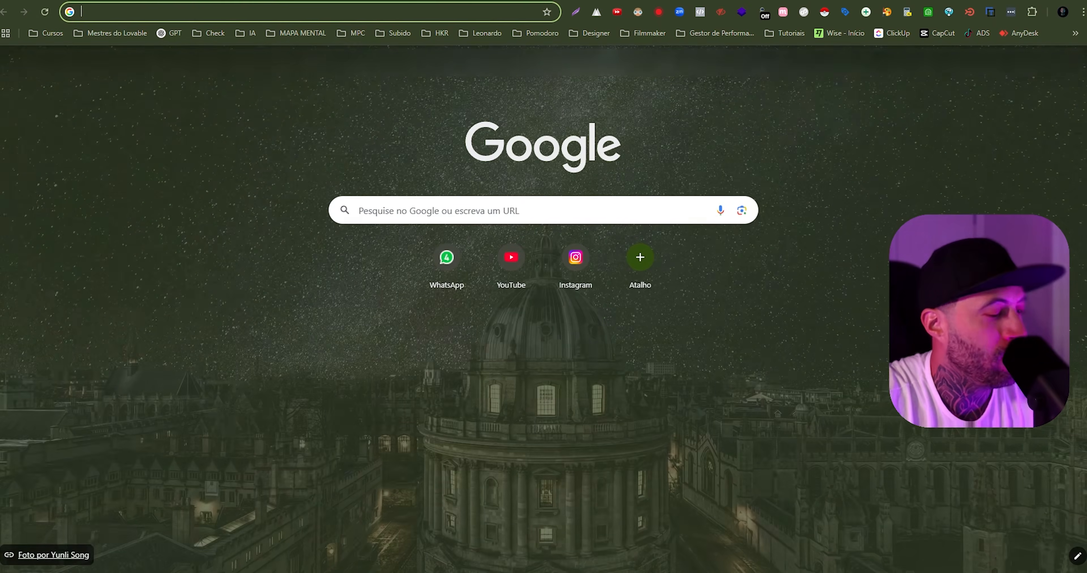
pyautogui.hotkey('ctrl', 'v')
pyautogui.press('Return')
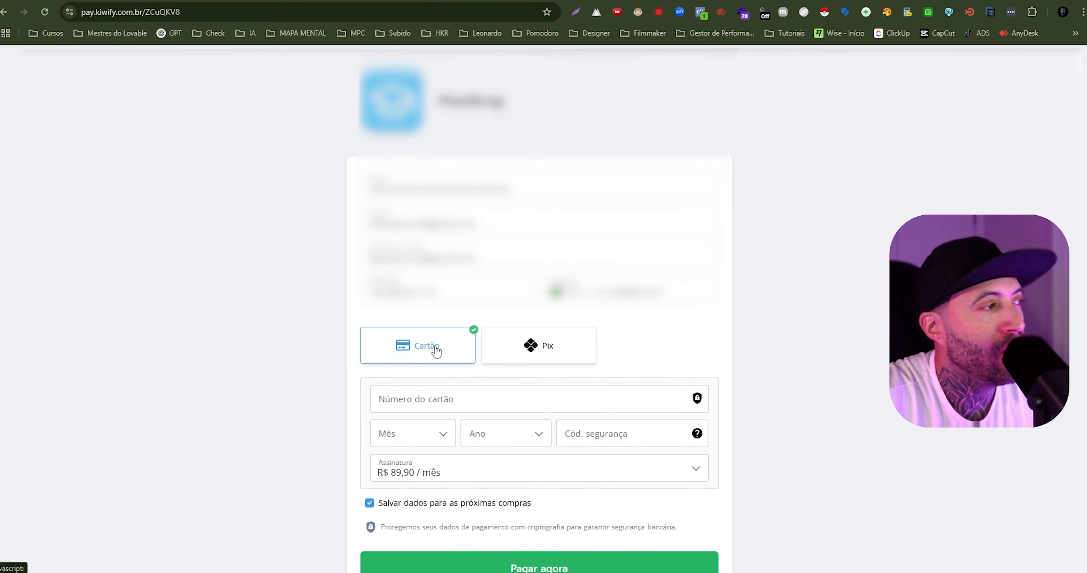
# - Switch between the Cartão and Pix payment options on the Pro PixelDrop checkout page to examine both
pyautogui.click(508, 349)
pyautogui.click(431, 349)
pyautogui.click(496, 350)
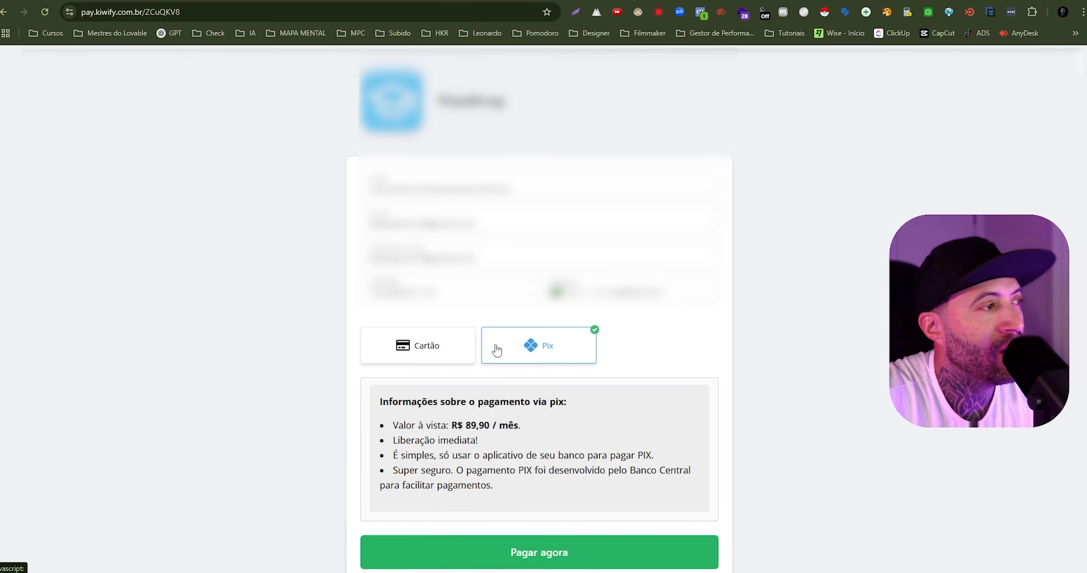
pyautogui.click(454, 350)
pyautogui.click(504, 347)
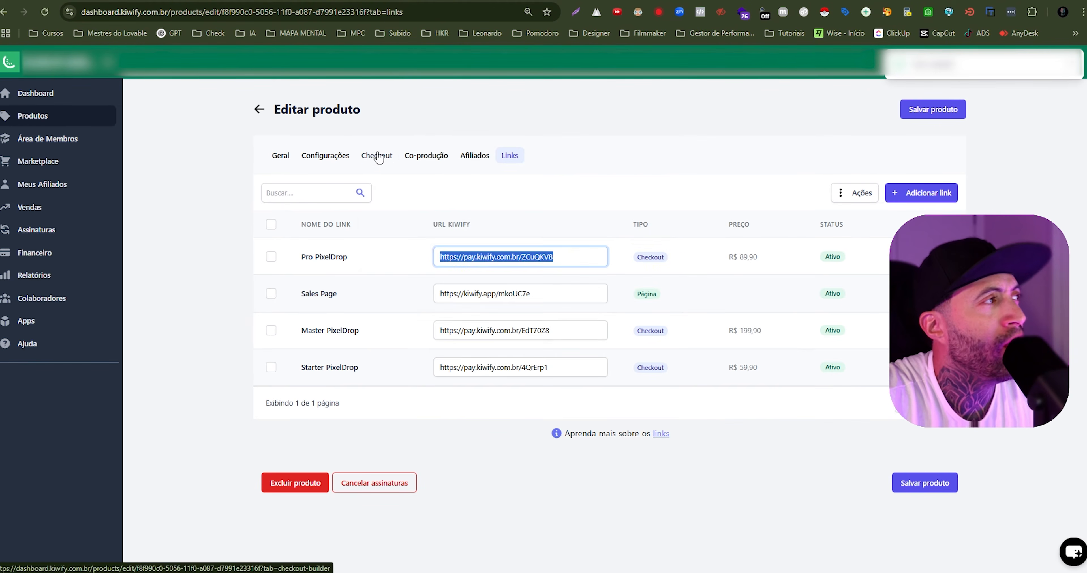
# - Return to the product's checkout settings and open the default Checkout A in the checkout builder
pyautogui.click(376, 155)
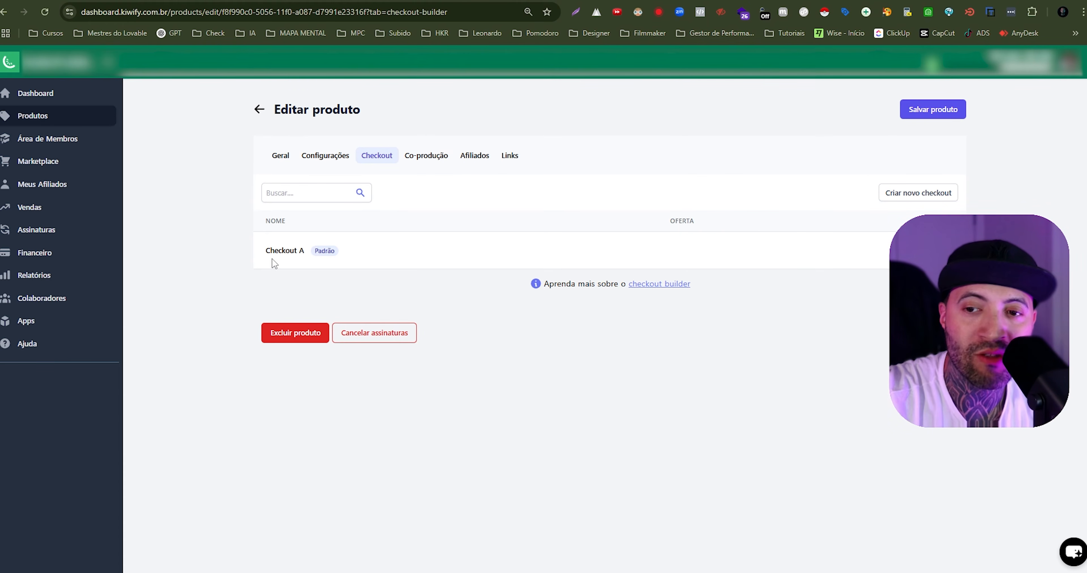
pyautogui.click(286, 252)
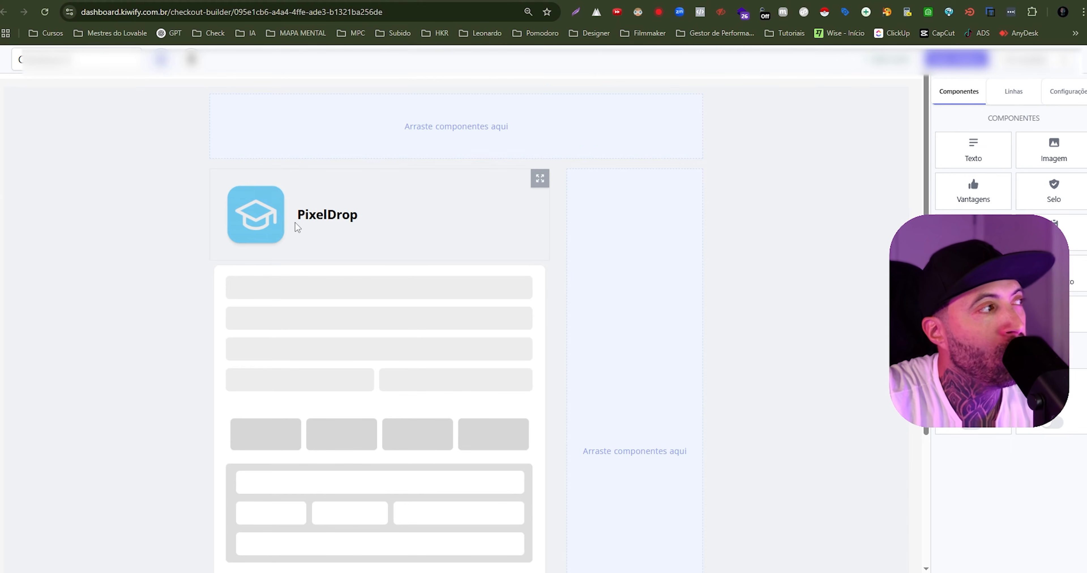
pyautogui.doubleClick(298, 224)
pyautogui.click(766, 240)
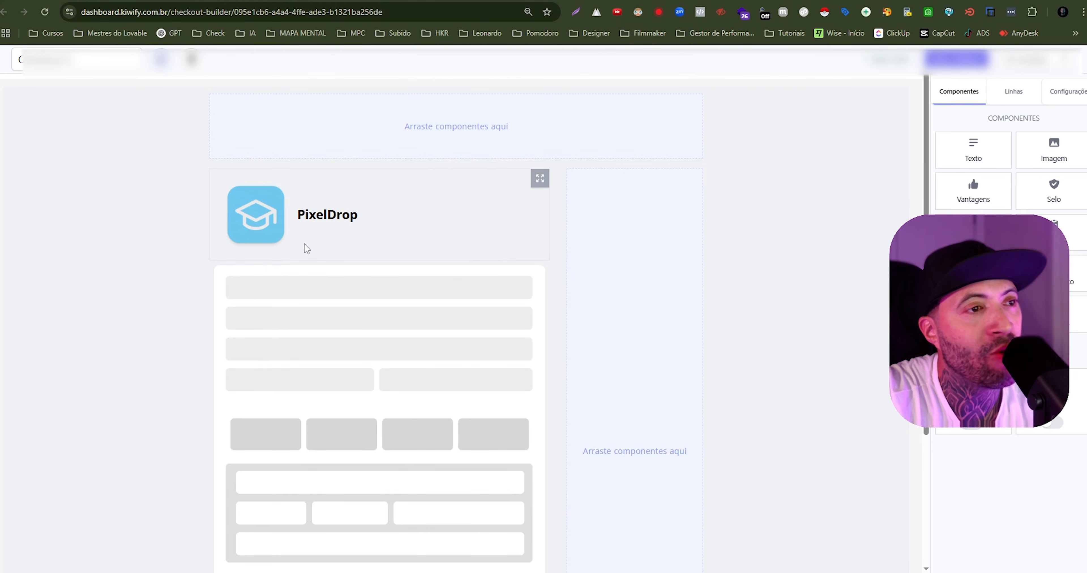
# - Add a countdown timer component to the row above the product header and open its settings
pyautogui.moveTo(966, 281); pyautogui.dragTo(455, 144)
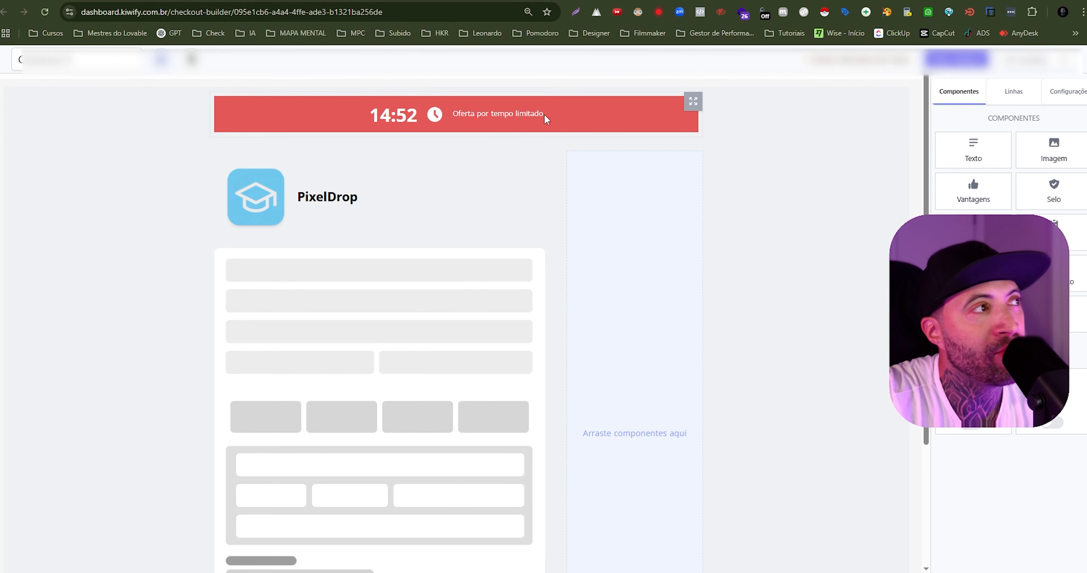
pyautogui.click(526, 113)
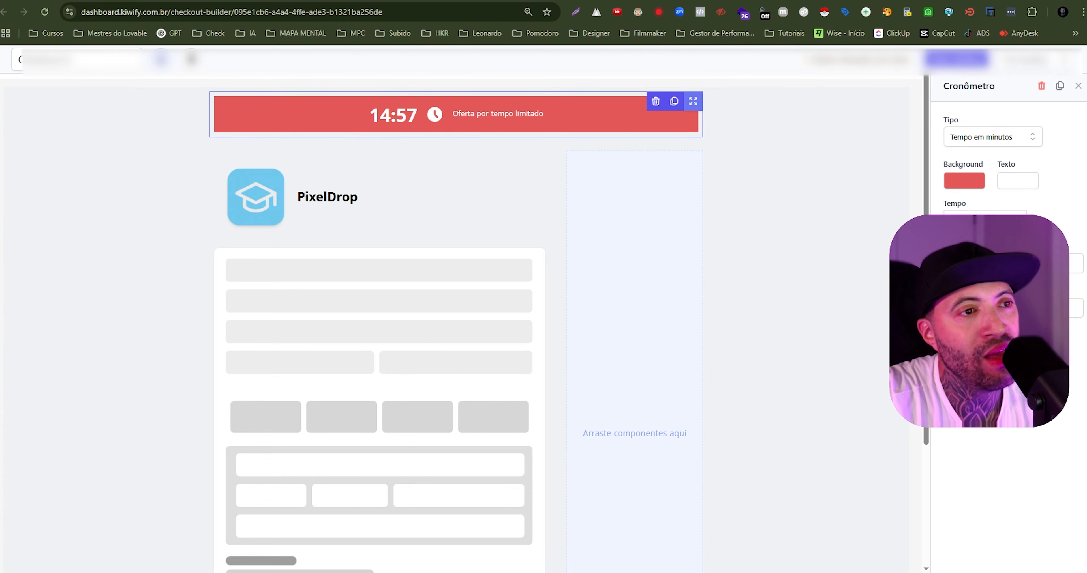
pyautogui.click(1013, 263)
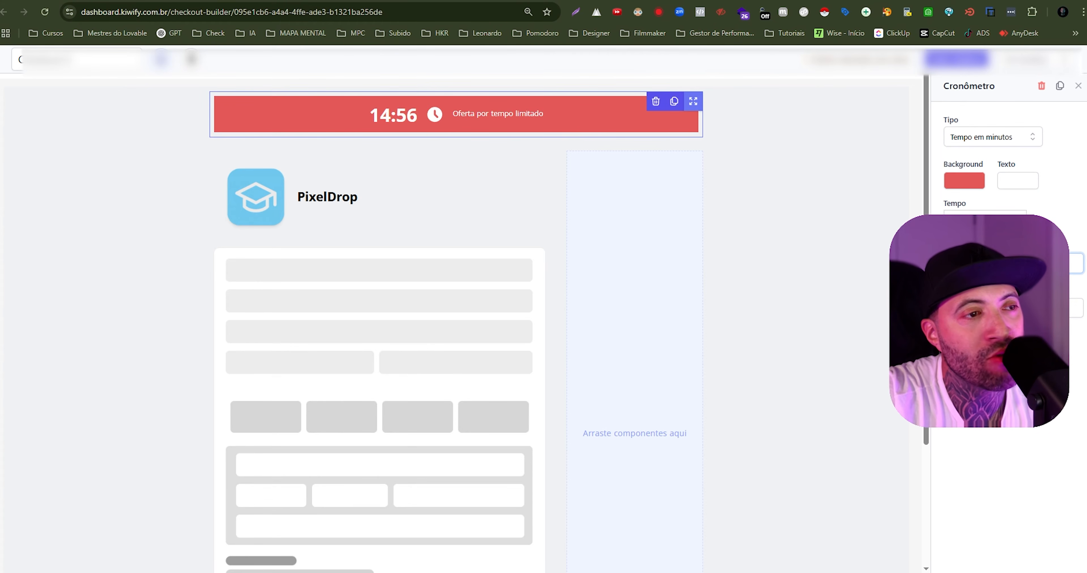
pyautogui.click(1013, 307)
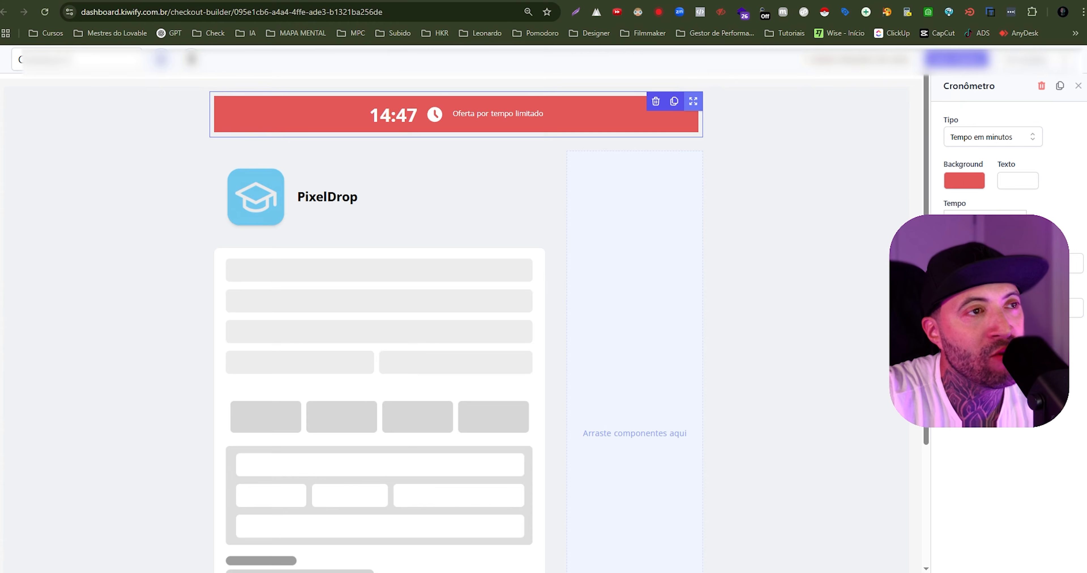
# - Change the countdown timer's background colour to green and leave its settings
pyautogui.click(970, 180)
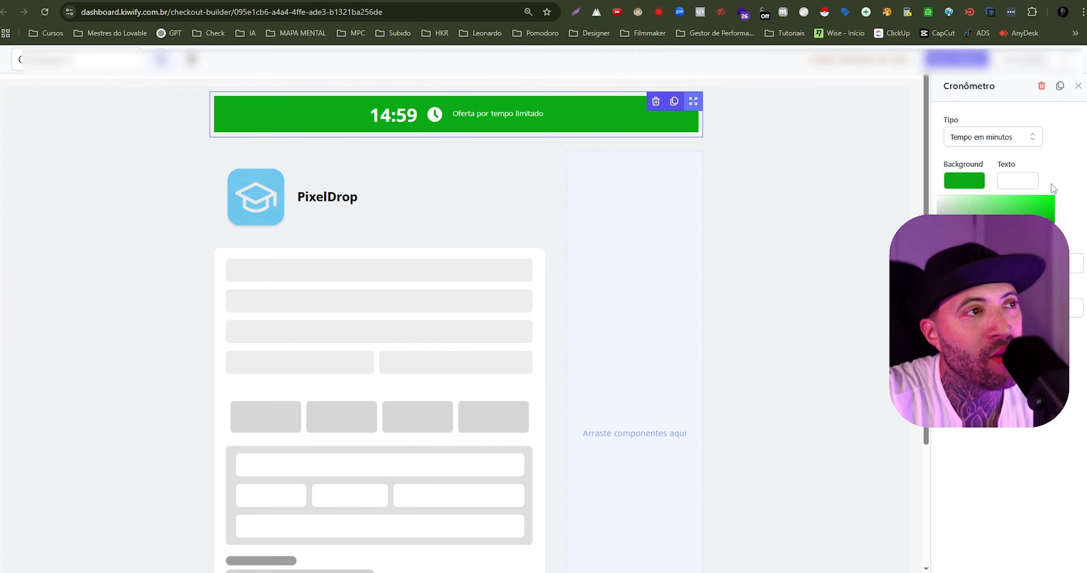
pyautogui.click(1060, 175)
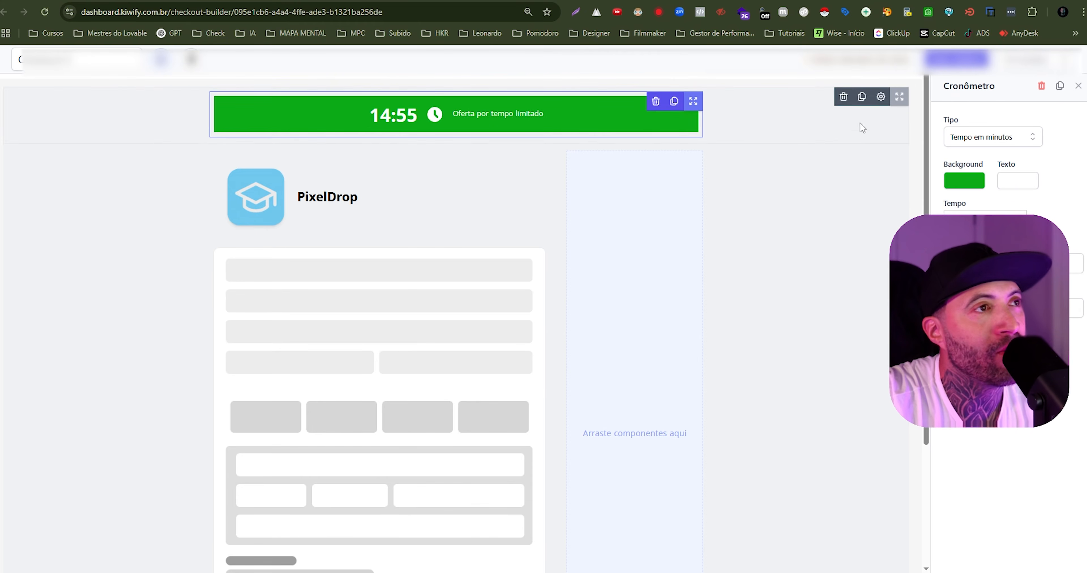
pyautogui.click(828, 203)
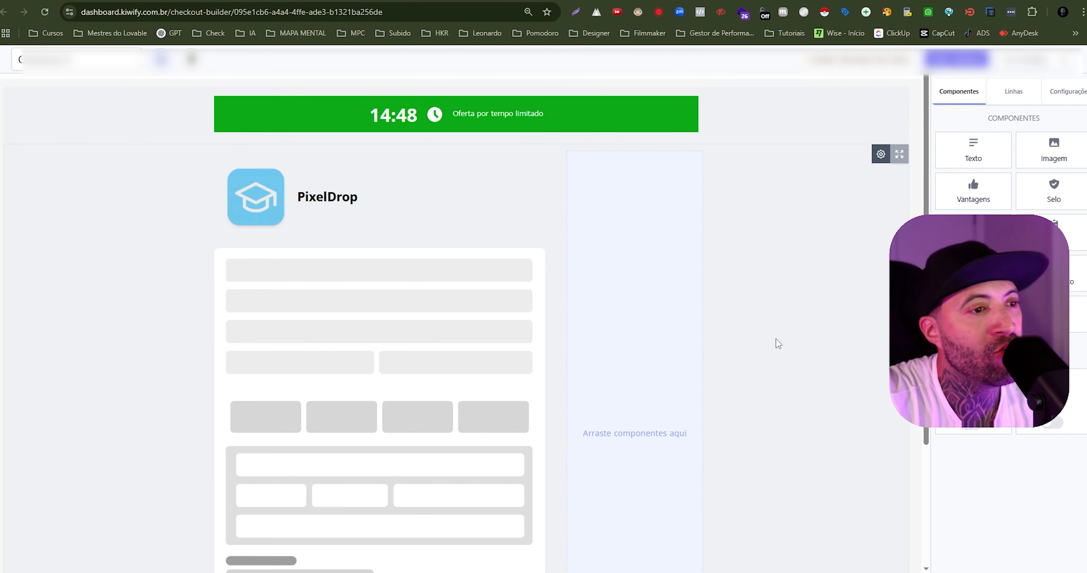
# - Add the Mestres do Lovable image to the side column with a Personalizado crop, and place an empty image component below it
pyautogui.moveTo(1053, 152); pyautogui.dragTo(653, 199)
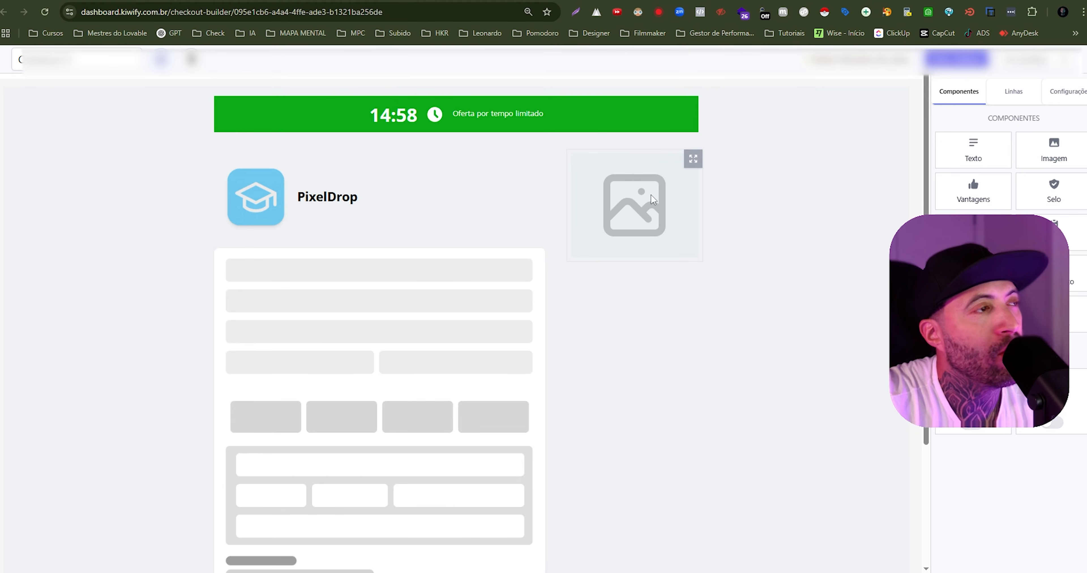
pyautogui.click(640, 209)
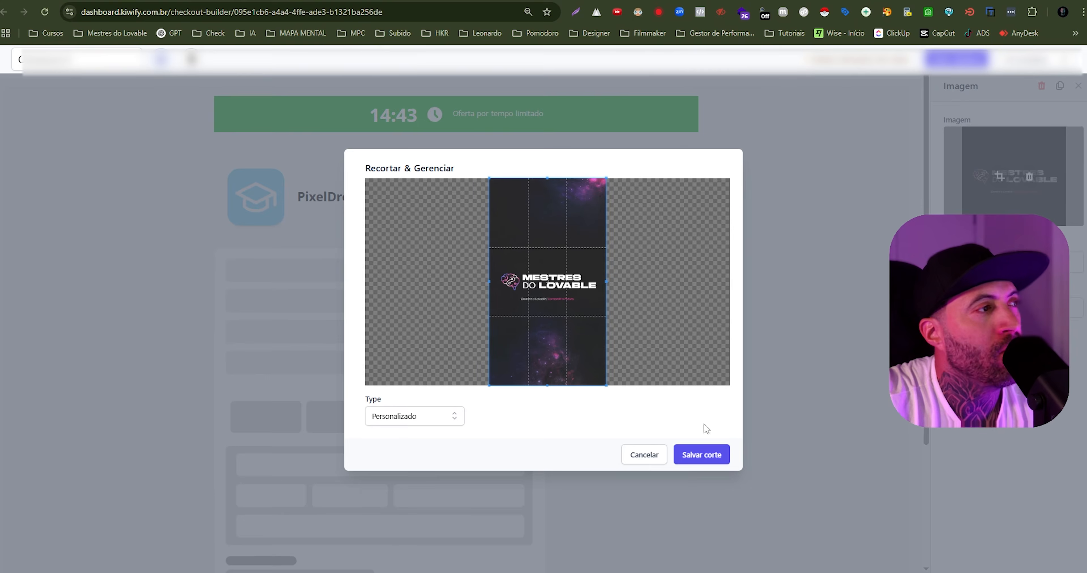
pyautogui.click(701, 455)
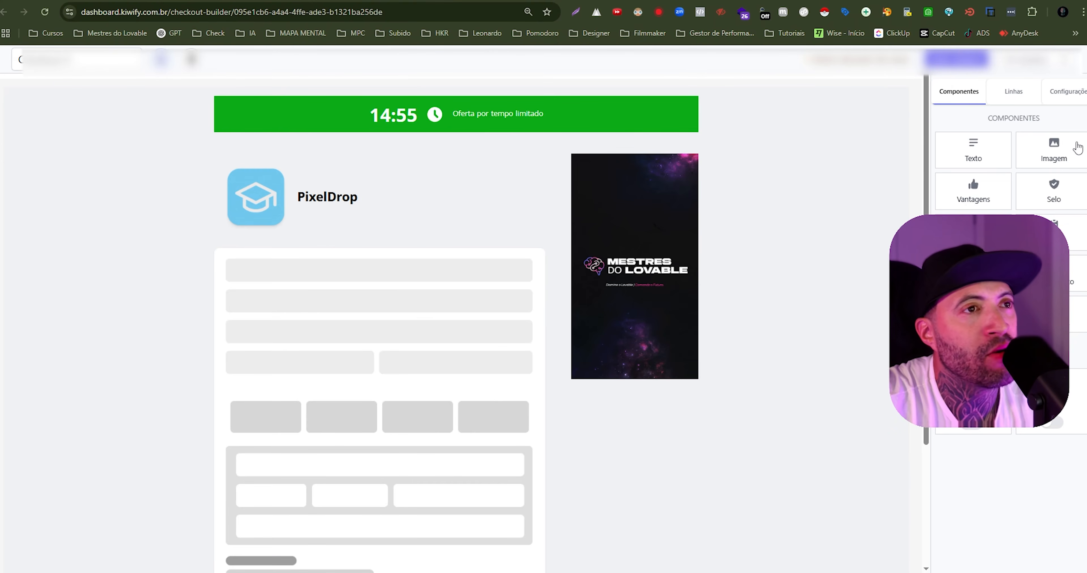
pyautogui.moveTo(1075, 145); pyautogui.dragTo(618, 460)
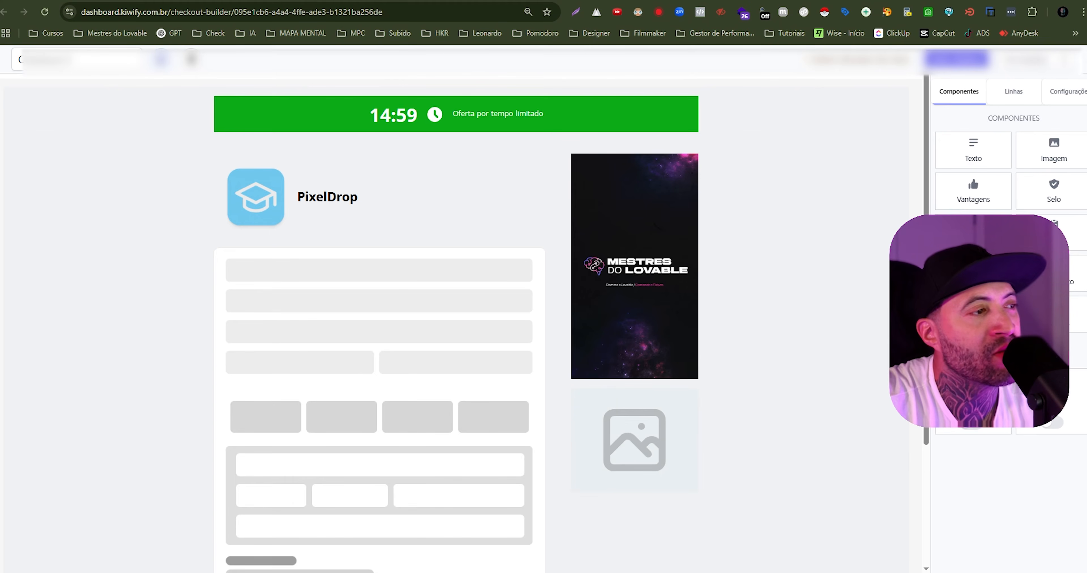
# - Place an empty image component and a video component above the PixelDrop product header
pyautogui.moveTo(1047, 160); pyautogui.dragTo(471, 197)
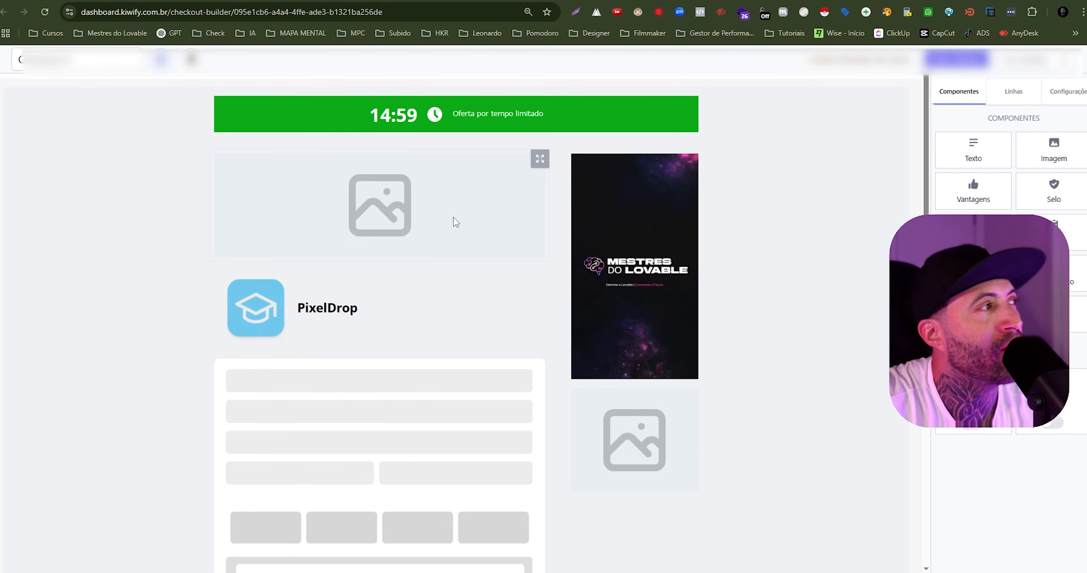
pyautogui.scroll(-5, 663, 262)
pyautogui.scroll(5, 477, 219)
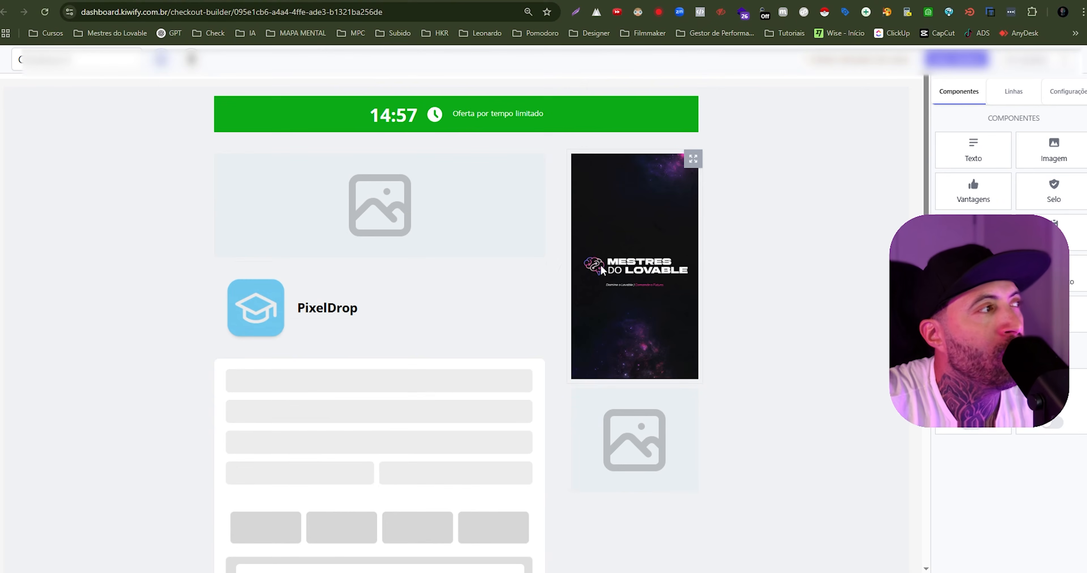
pyautogui.scroll(-2, 635, 429)
pyautogui.moveTo(973, 314); pyautogui.dragTo(376, 197)
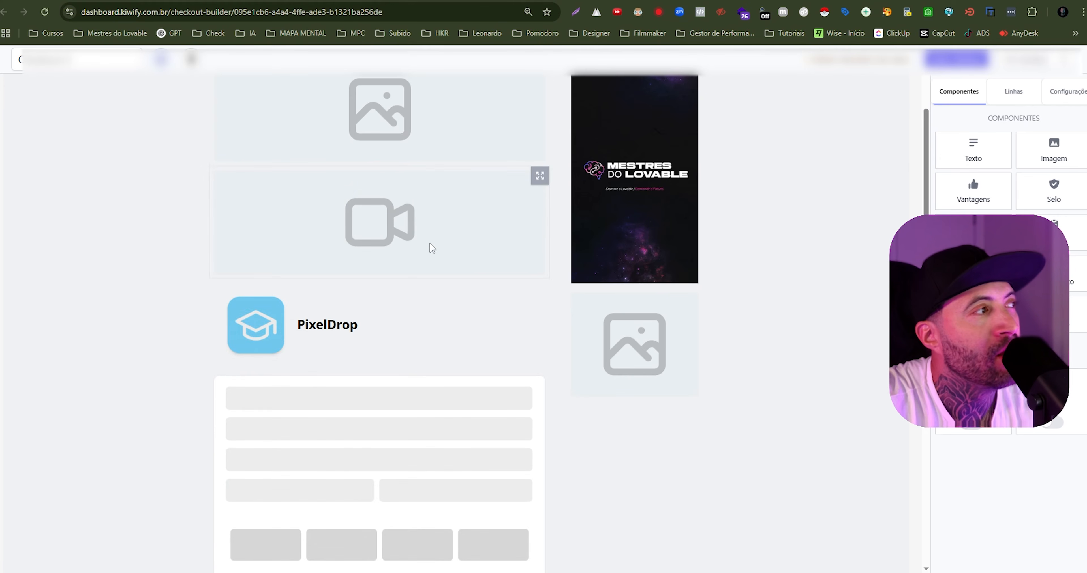
# - Add a video component below the checkout form
pyautogui.scroll(-2, 536, 243)
pyautogui.scroll(-4, 464, 141)
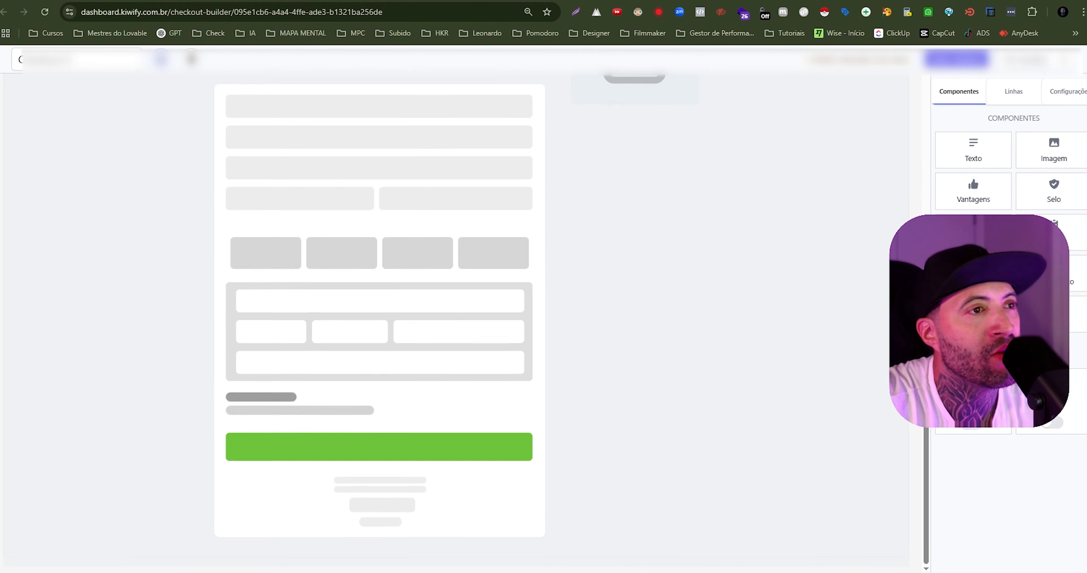
pyautogui.moveTo(977, 317); pyautogui.dragTo(391, 570)
pyautogui.scroll(-3, 626, 368)
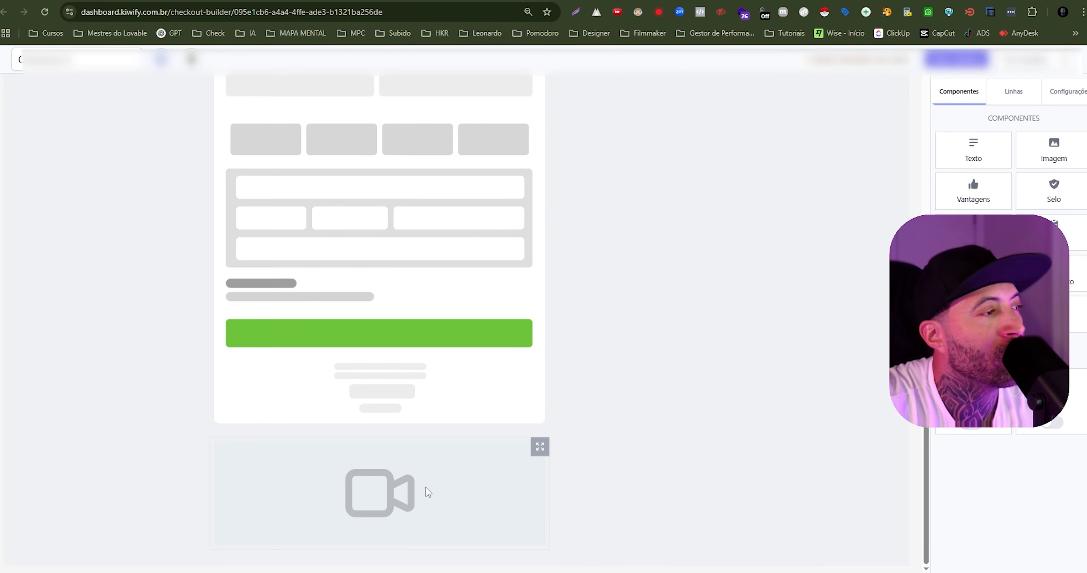
# - Add a testimonial component below the empty image in the side column and examine its image setting
pyautogui.scroll(8, 733, 379)
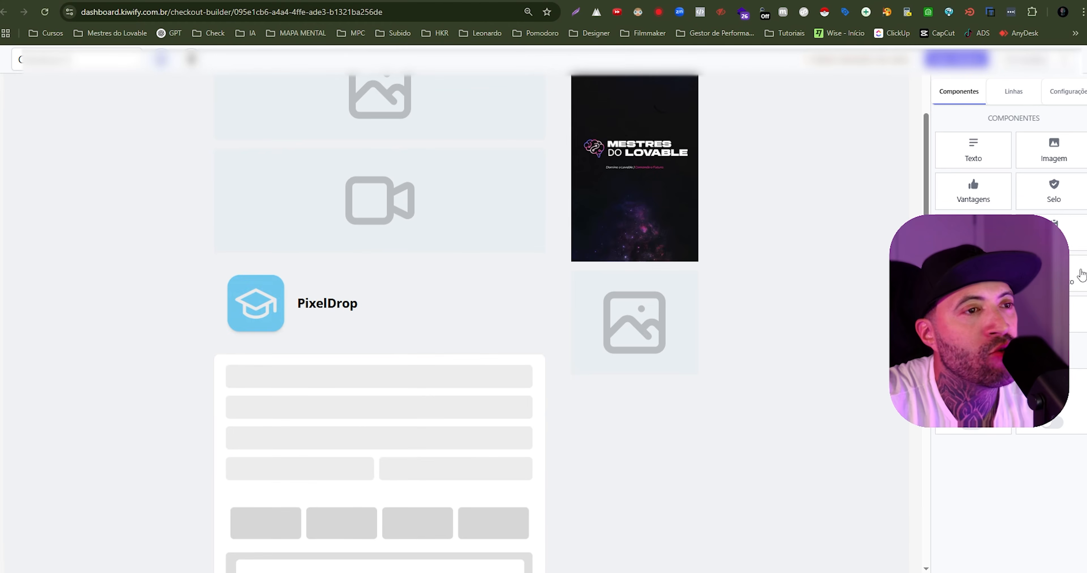
pyautogui.moveTo(1077, 272); pyautogui.dragTo(654, 430)
pyautogui.scroll(-5, 637, 242)
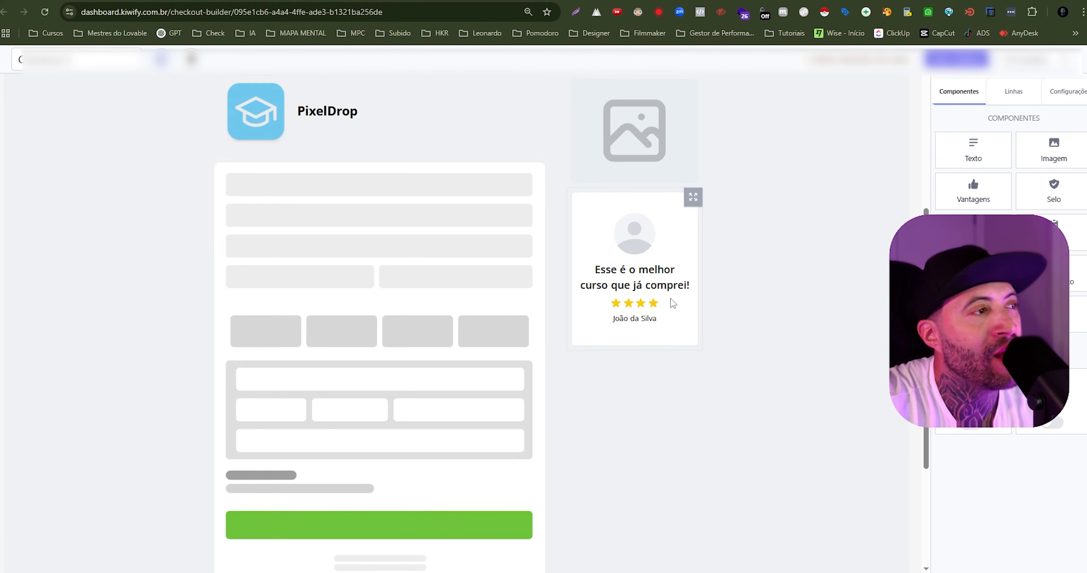
pyautogui.click(647, 274)
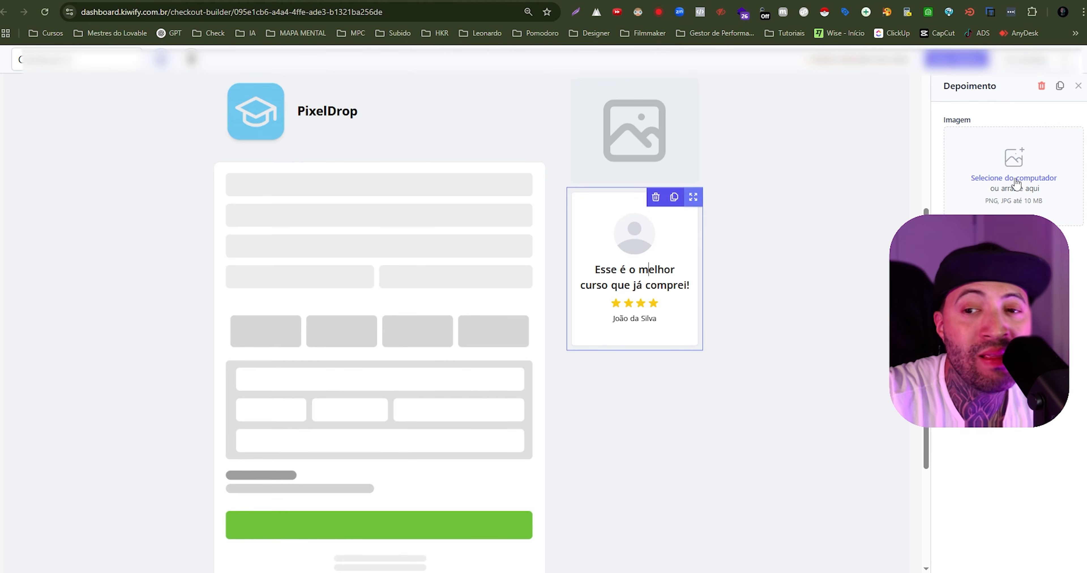
pyautogui.click(743, 242)
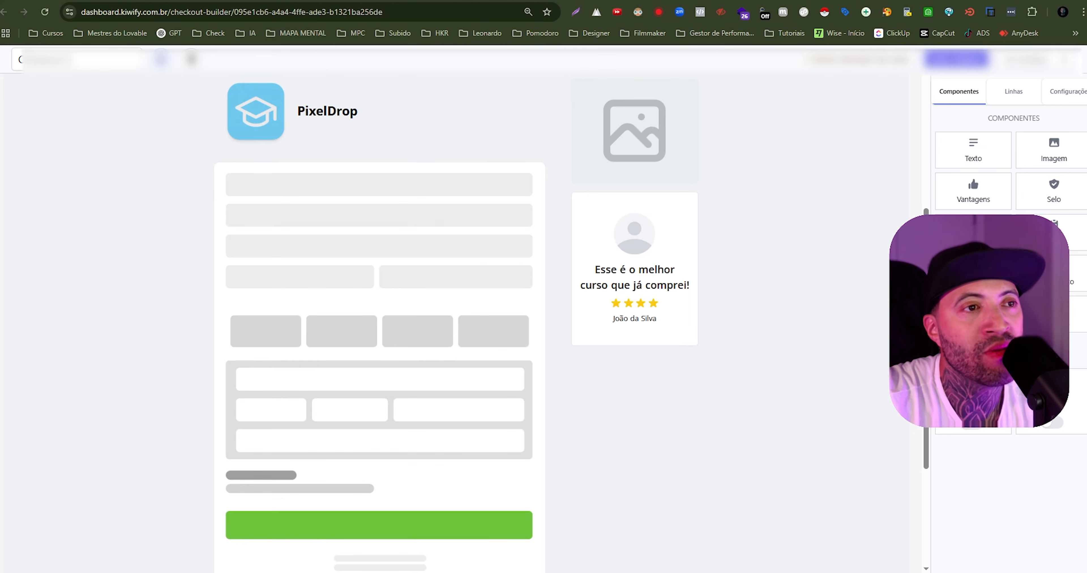
# - Add an item list below the testimonial, and a seven-day guarantee box and a security seal above it
pyautogui.moveTo(1053, 239); pyautogui.dragTo(645, 393)
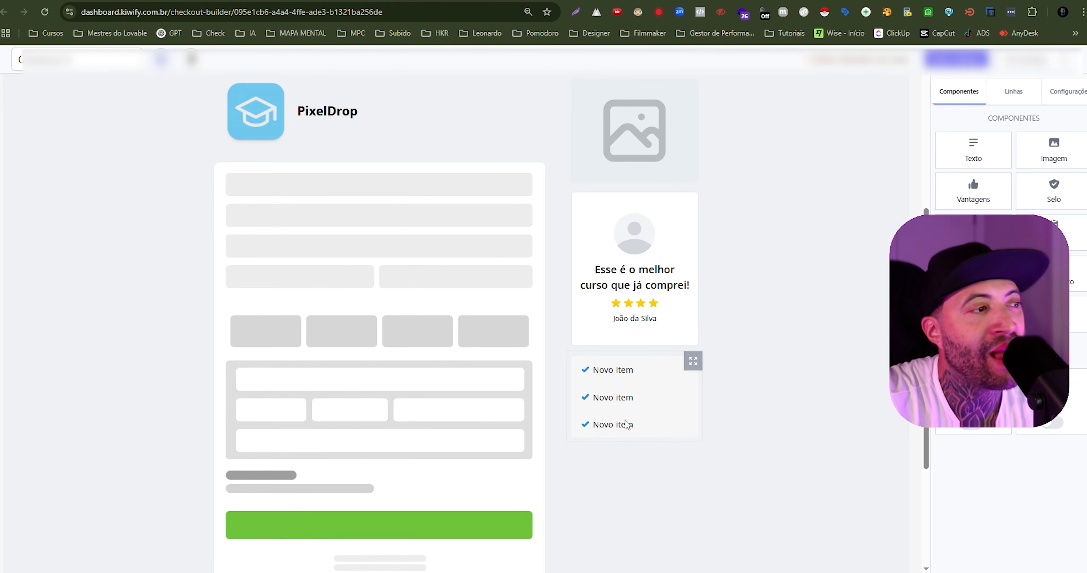
pyautogui.moveTo(988, 201); pyautogui.dragTo(635, 213)
pyautogui.moveTo(1051, 198); pyautogui.dragTo(636, 274)
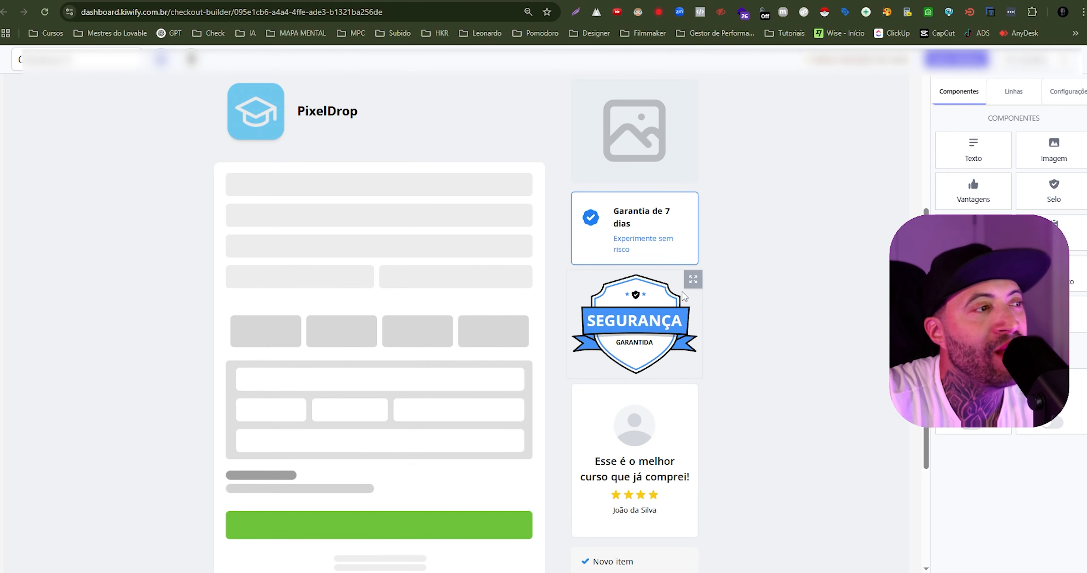
# - Delete the empty image and the video component above the PixelDrop product header
pyautogui.scroll(5, 577, 332)
pyautogui.scroll(-9, 560, 362)
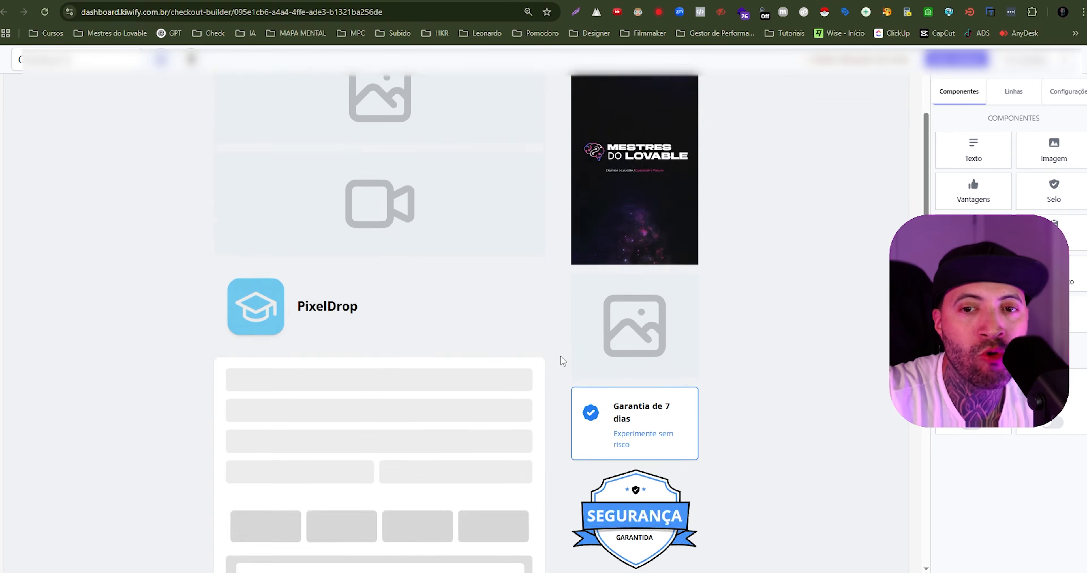
pyautogui.scroll(8, 544, 366)
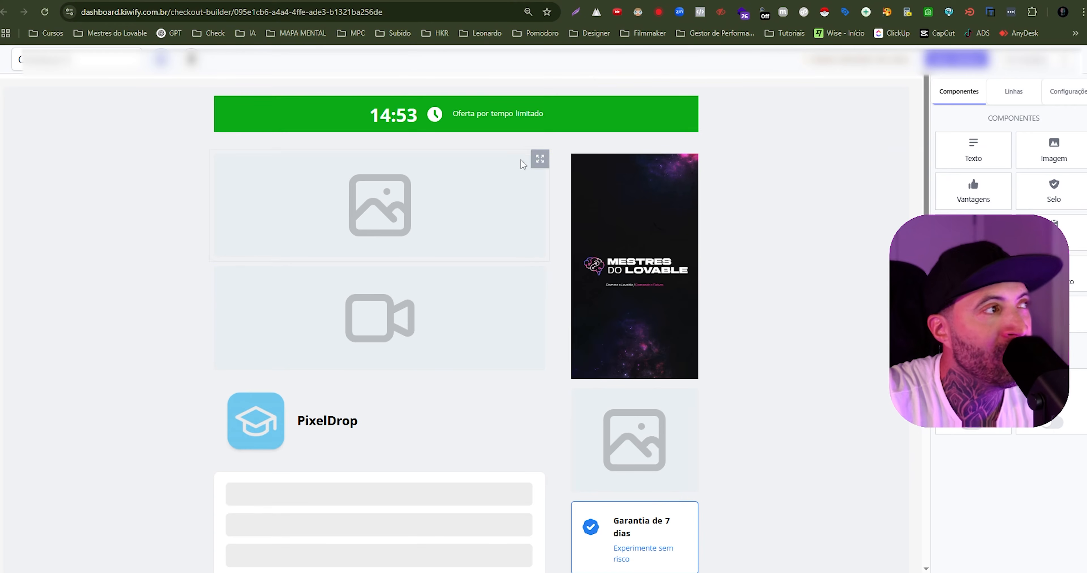
pyautogui.click(506, 186)
pyautogui.click(502, 160)
pyautogui.click(448, 189)
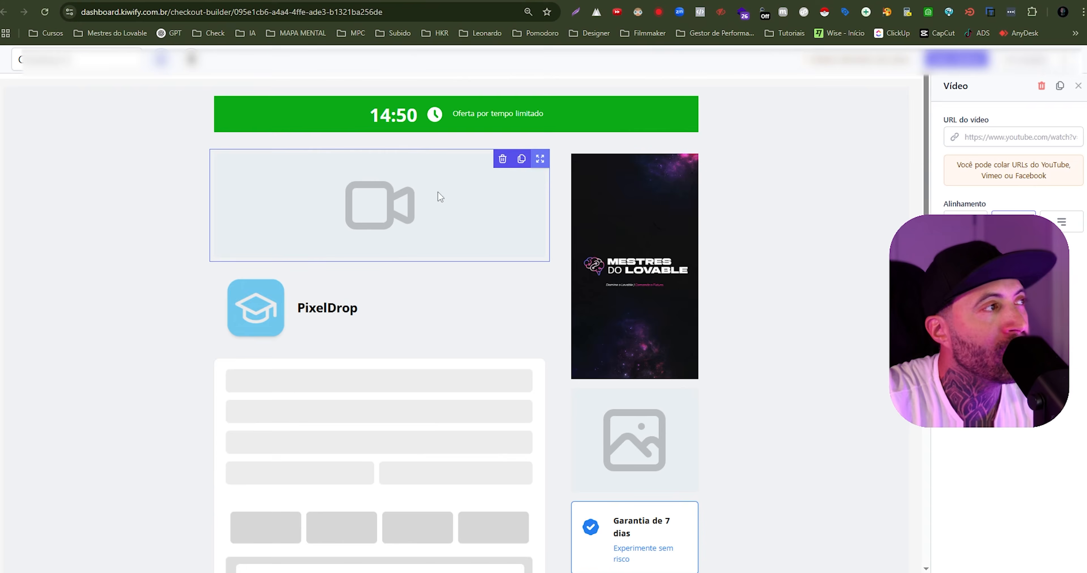
pyautogui.click(502, 159)
pyautogui.click(448, 197)
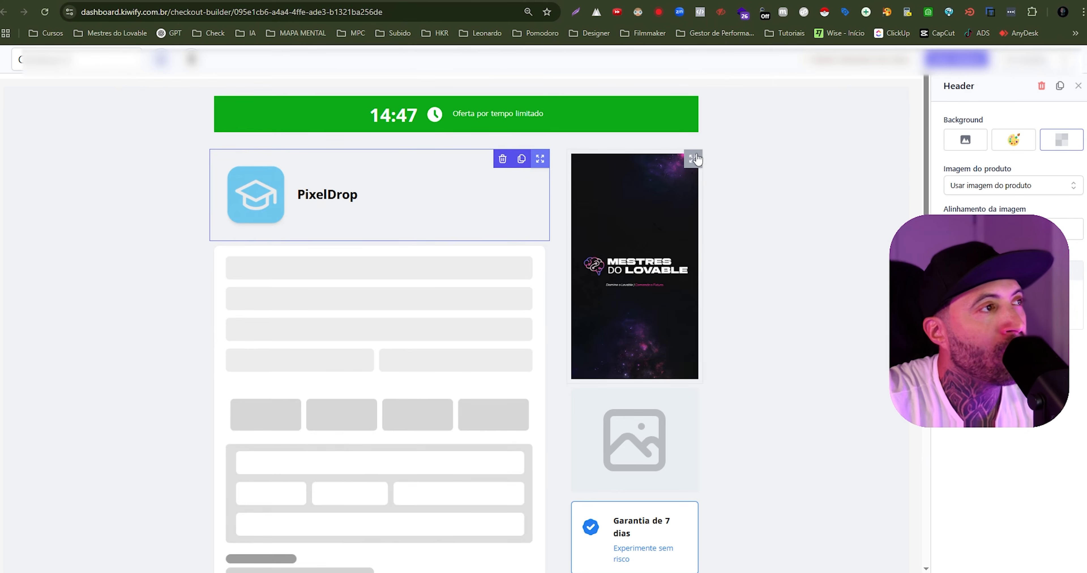
# - Delete the Mestres do Lovable banner image and the empty image from the side column
pyautogui.click(658, 181)
pyautogui.click(652, 160)
pyautogui.click(646, 252)
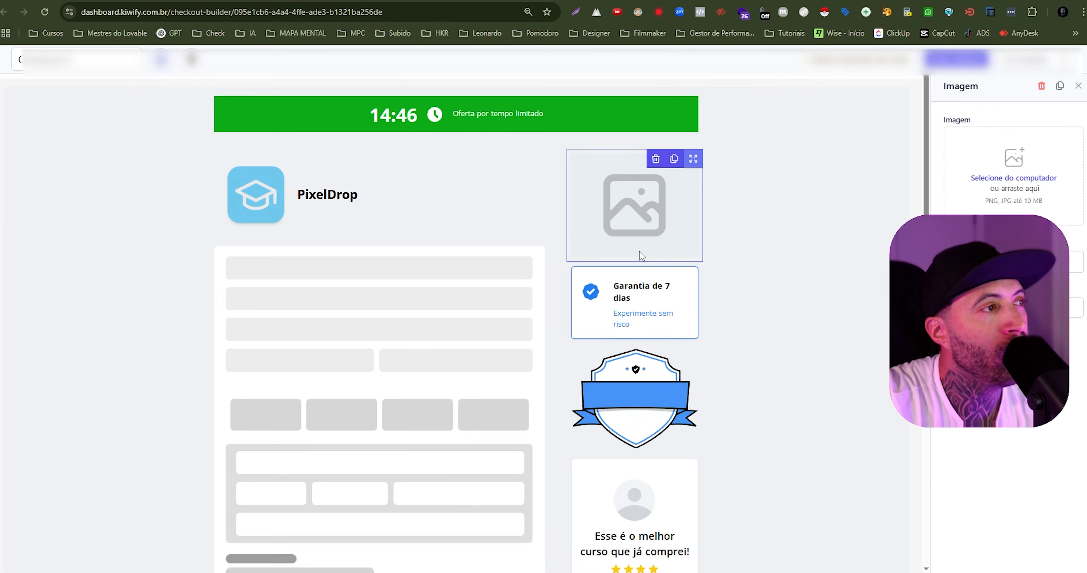
pyautogui.click(654, 159)
pyautogui.click(655, 187)
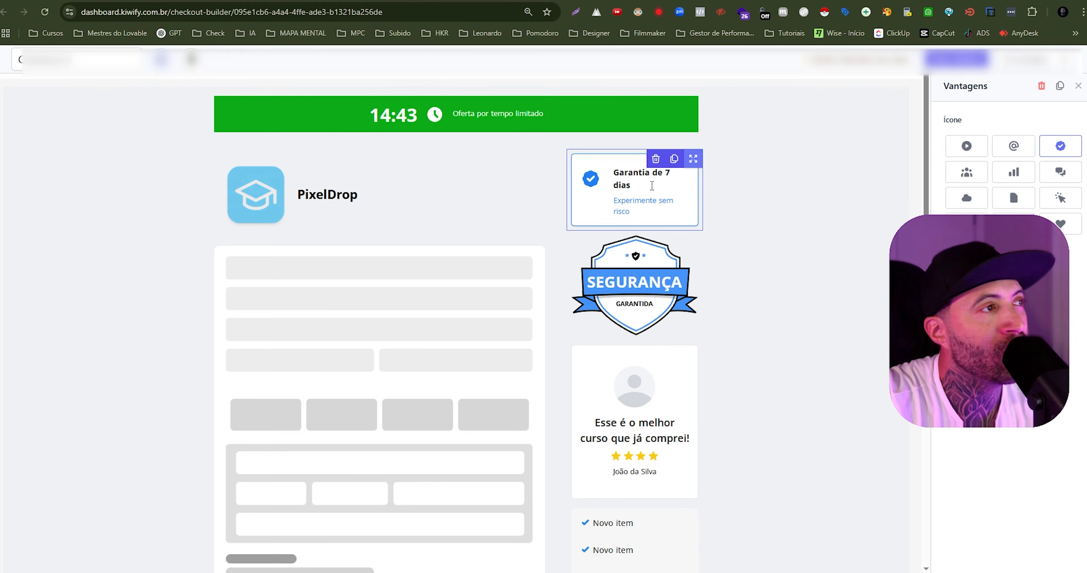
# - Clear the rest of the side column by deleting the guarantee box, security seal, testimonial and item list
pyautogui.click(655, 159)
pyautogui.click(655, 182)
pyautogui.click(655, 160)
pyautogui.click(654, 188)
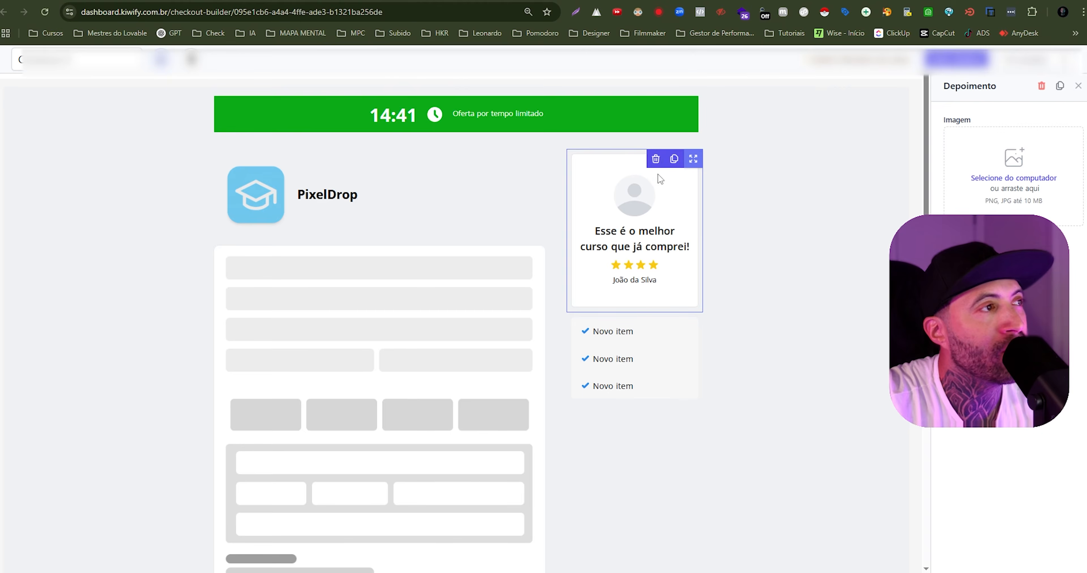
pyautogui.click(655, 160)
pyautogui.click(660, 216)
pyautogui.click(655, 159)
pyautogui.click(655, 188)
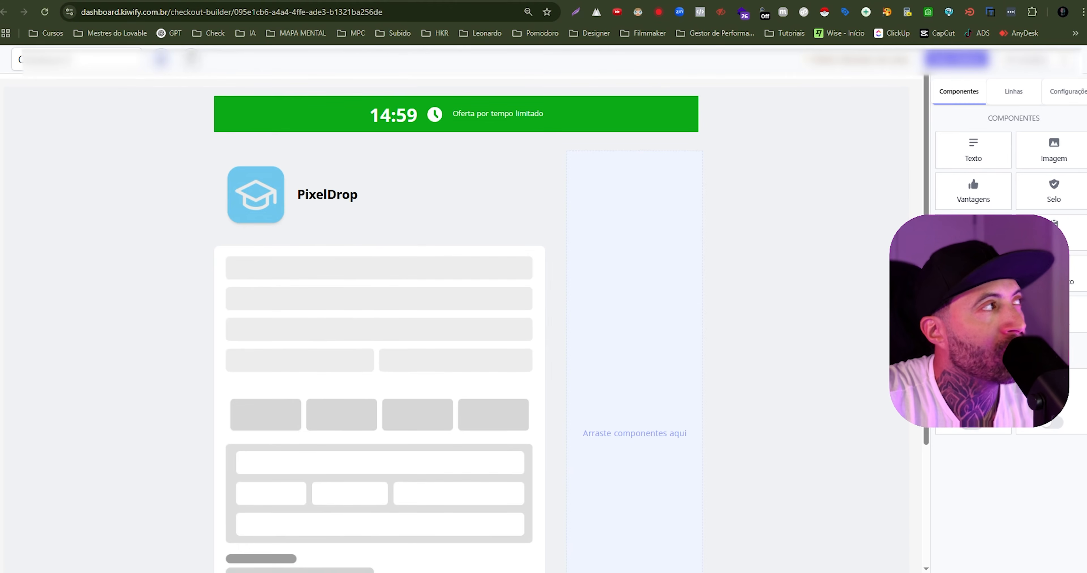
# - Add a countdown timer above the PixelDrop header in the mobile layout and make its background green
pyautogui.click(191, 60)
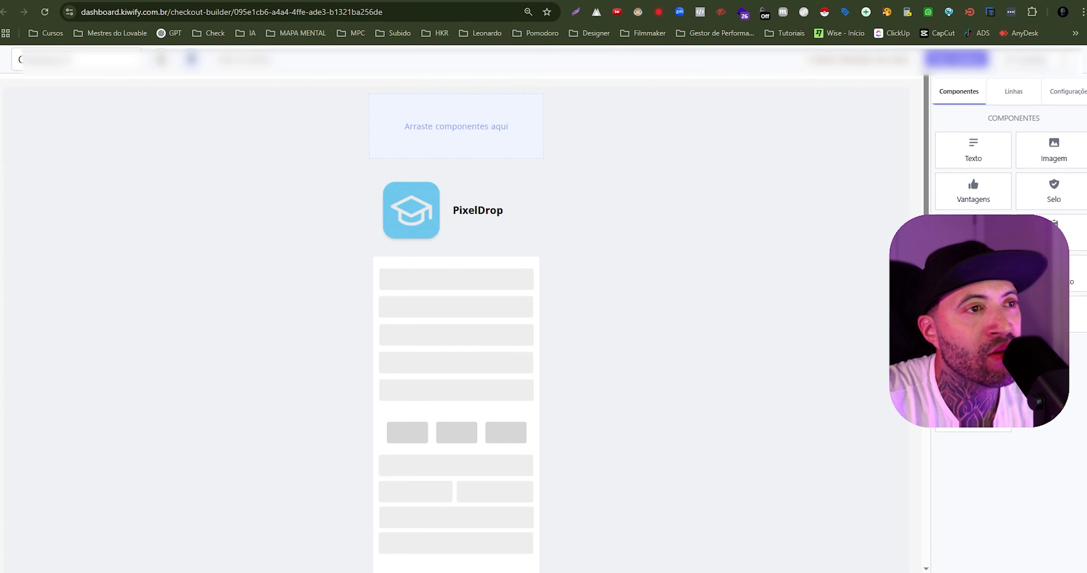
pyautogui.moveTo(972, 232); pyautogui.dragTo(485, 118)
pyautogui.click(489, 110)
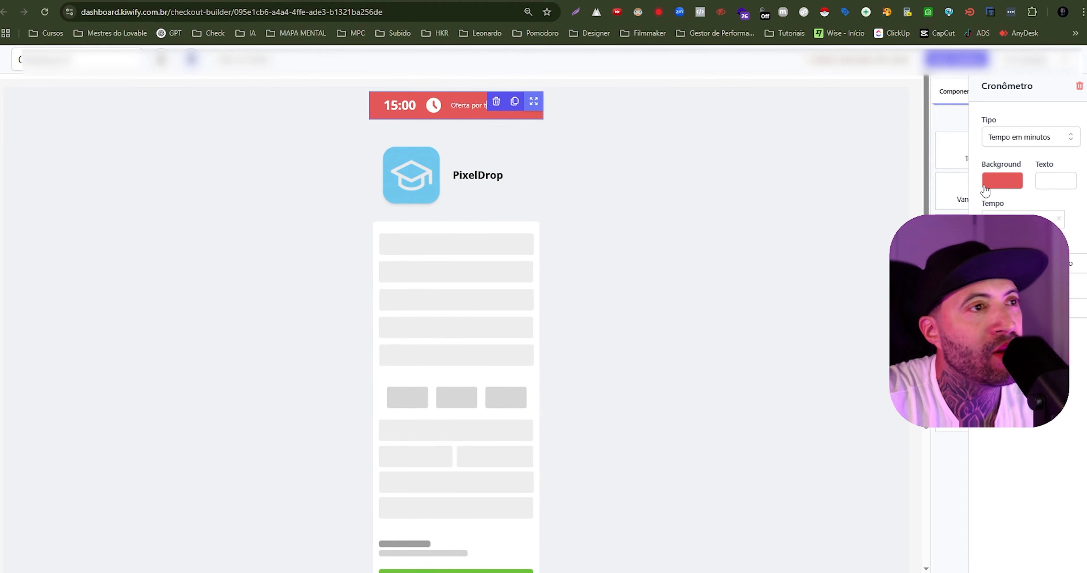
pyautogui.click(965, 184)
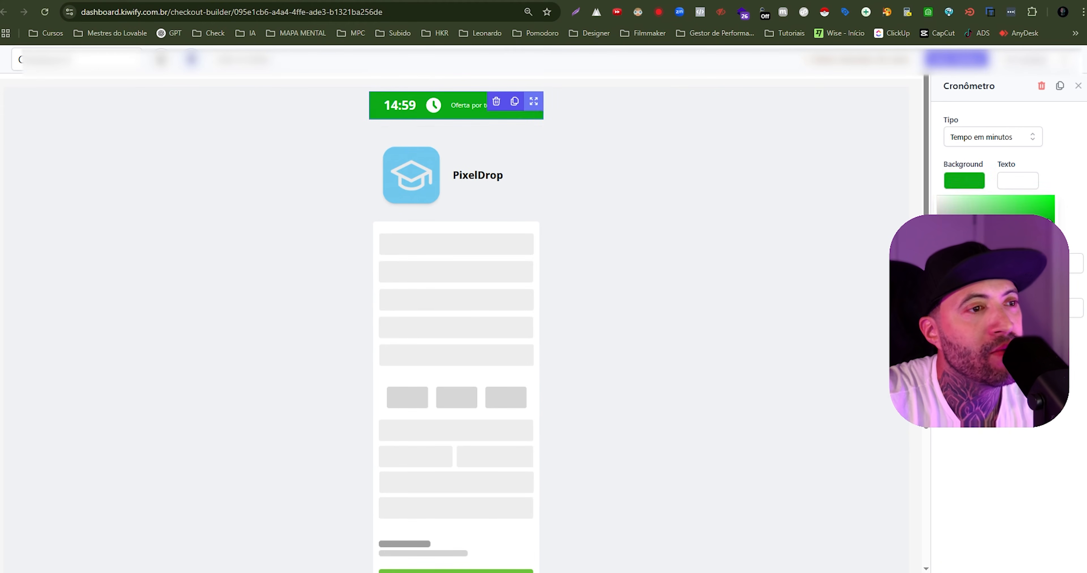
pyautogui.click(870, 258)
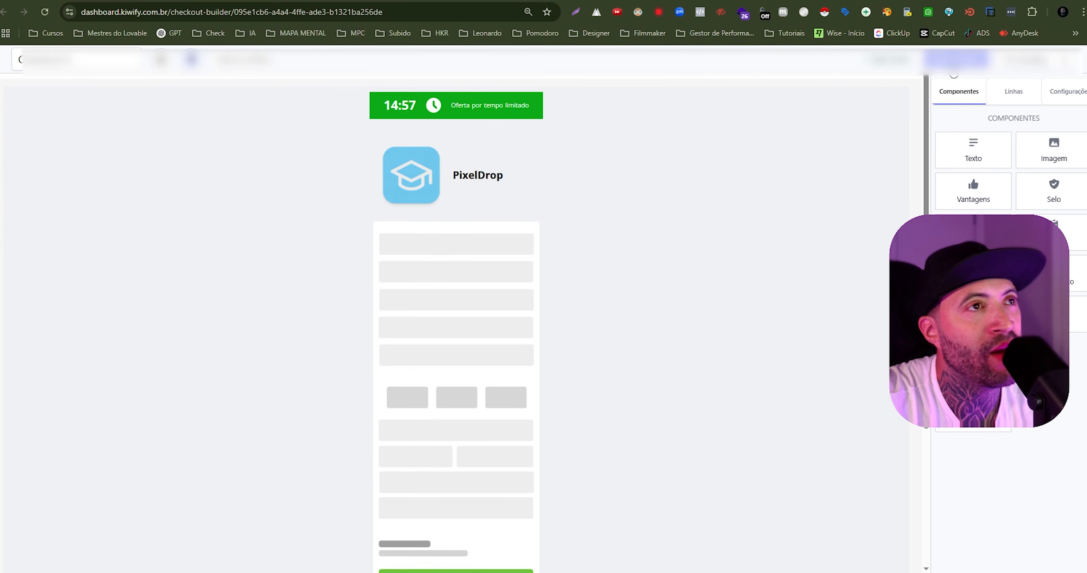
# - Preview the whole checkout page in its desktop and mobile versions, and close the preview
pyautogui.click(162, 61)
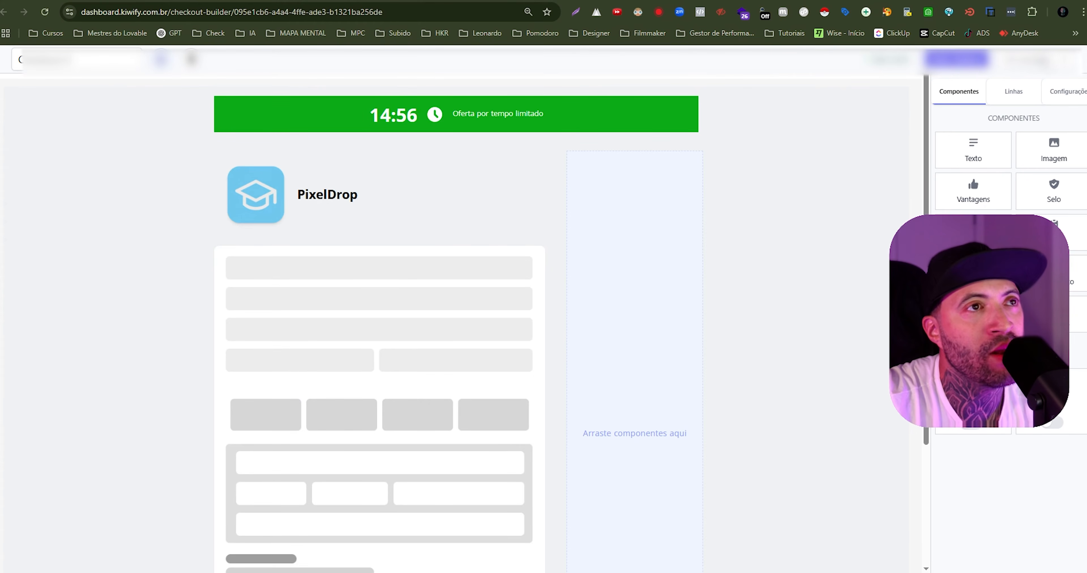
pyautogui.click(1046, 62)
pyautogui.scroll(-5, 604, 232)
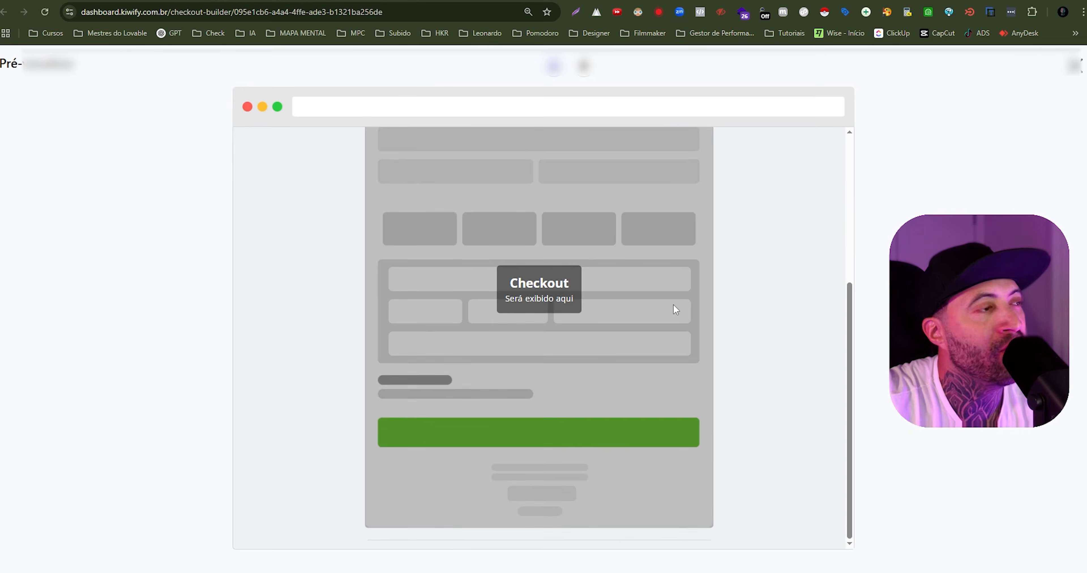
pyautogui.scroll(5, 673, 303)
pyautogui.scroll(-5, 723, 325)
pyautogui.scroll(5, 705, 321)
pyautogui.scroll(-5, 502, 266)
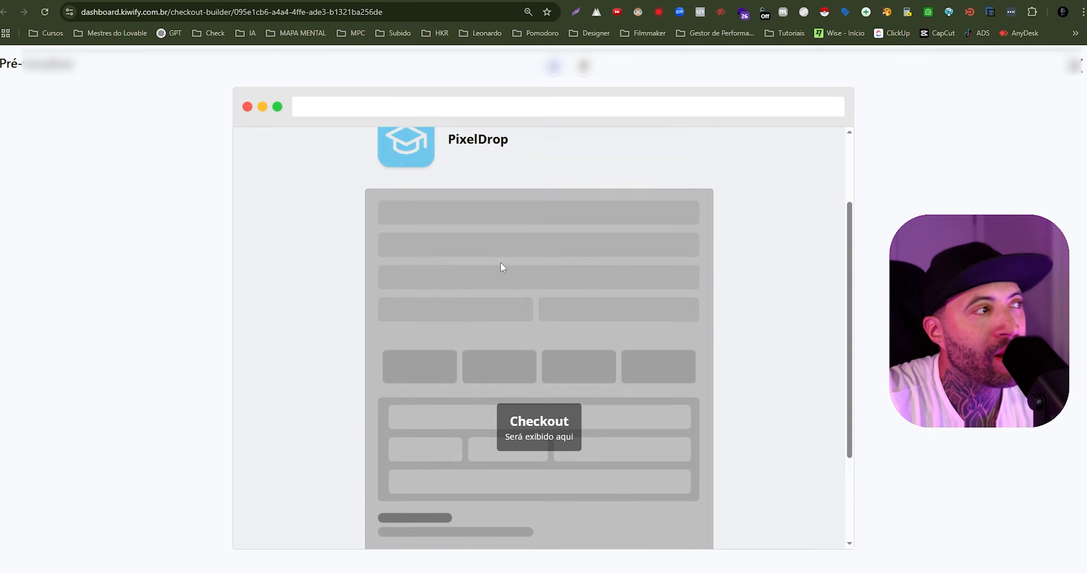
pyautogui.scroll(5, 658, 308)
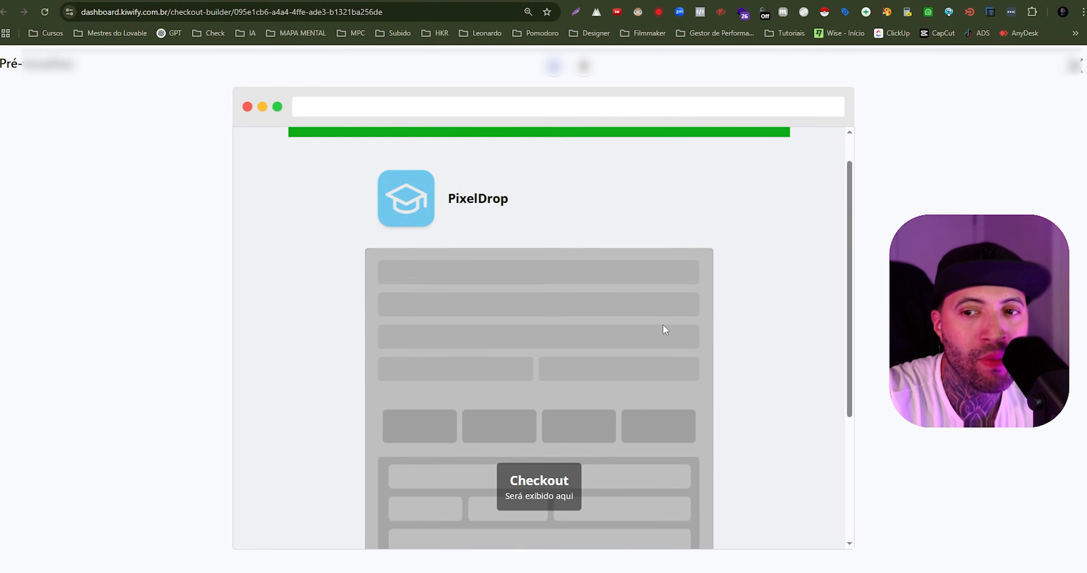
pyautogui.scroll(-5, 663, 329)
pyautogui.scroll(5, 659, 330)
pyautogui.scroll(-5, 659, 329)
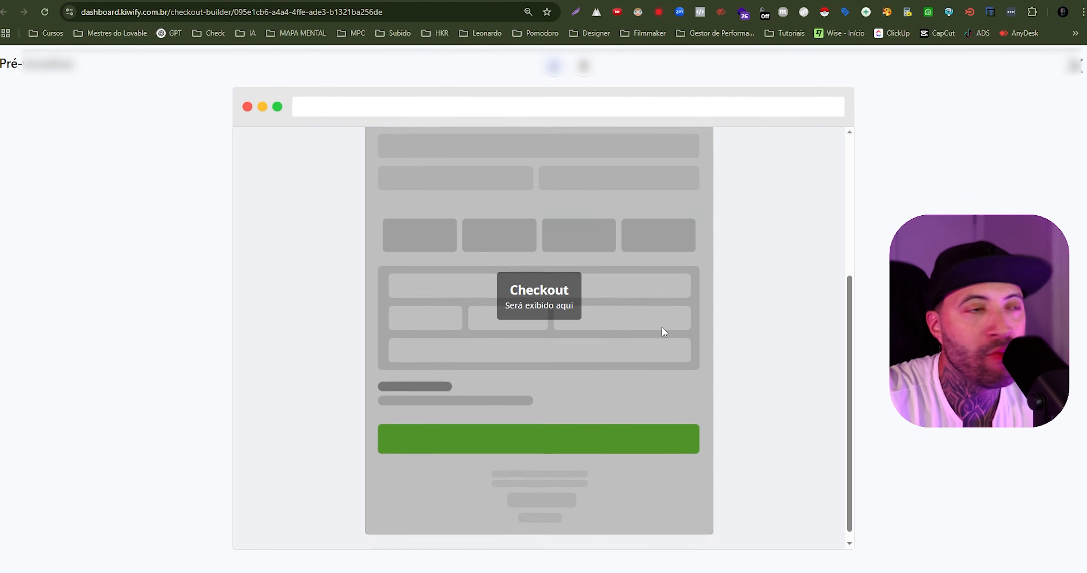
pyautogui.scroll(5, 661, 326)
pyautogui.click(585, 68)
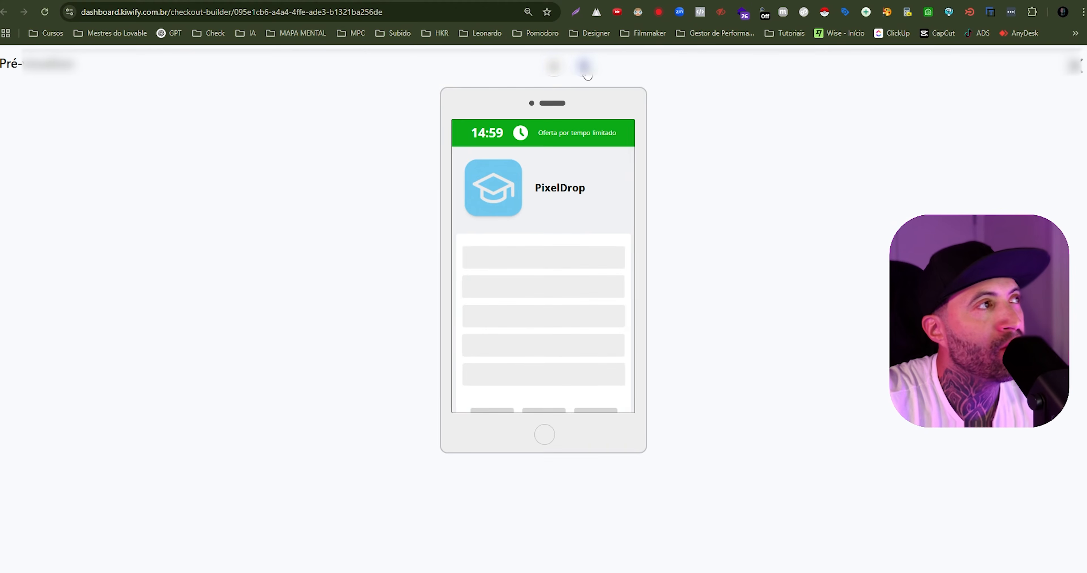
pyautogui.click(1071, 68)
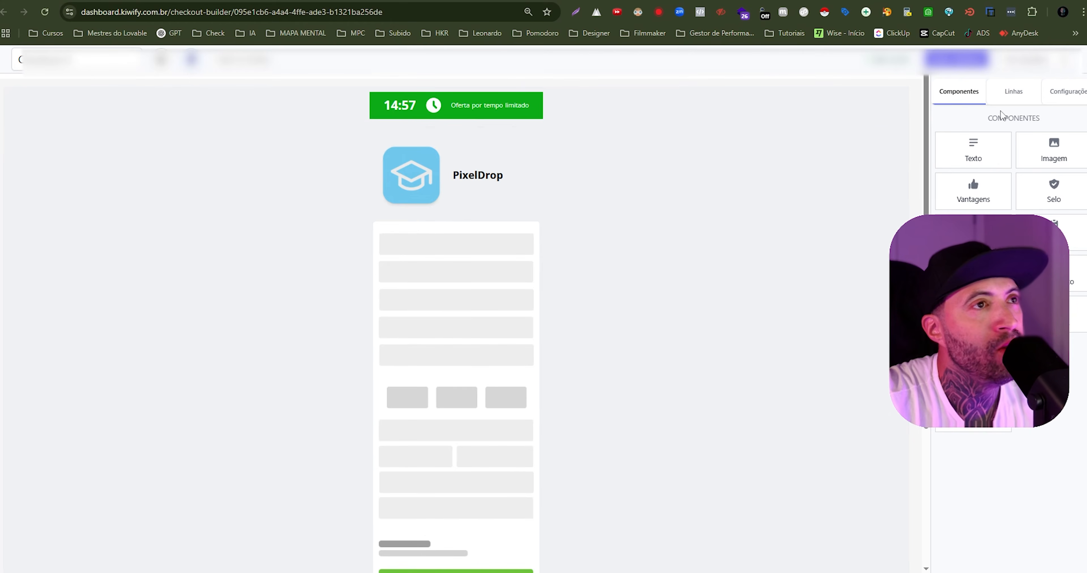
# - Return to the product's co-production settings and try a co-producer invitation with different contract durations and 30% commission, discarding it
pyautogui.click(485, 1)
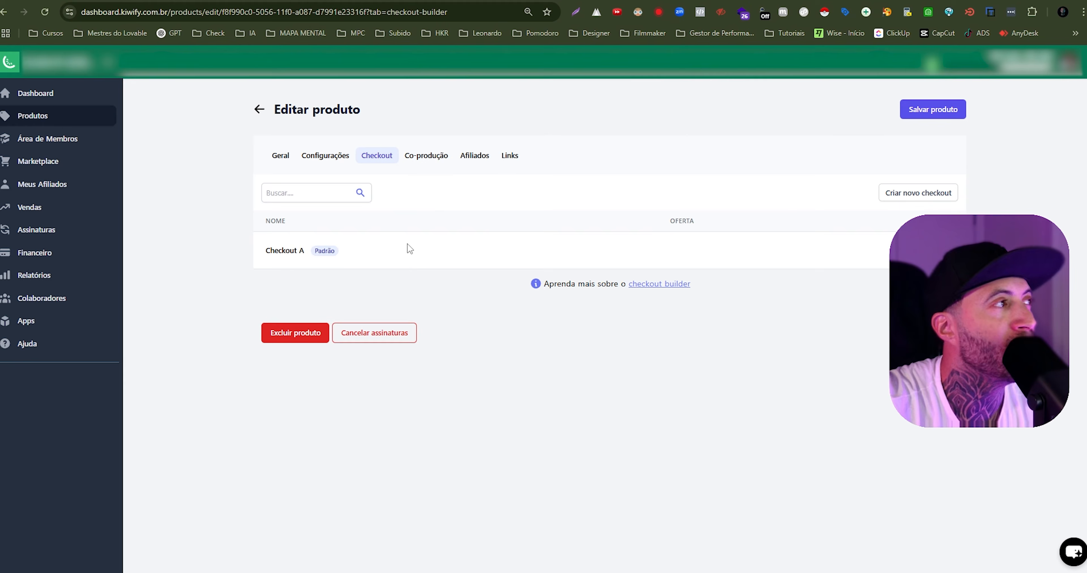
pyautogui.click(435, 156)
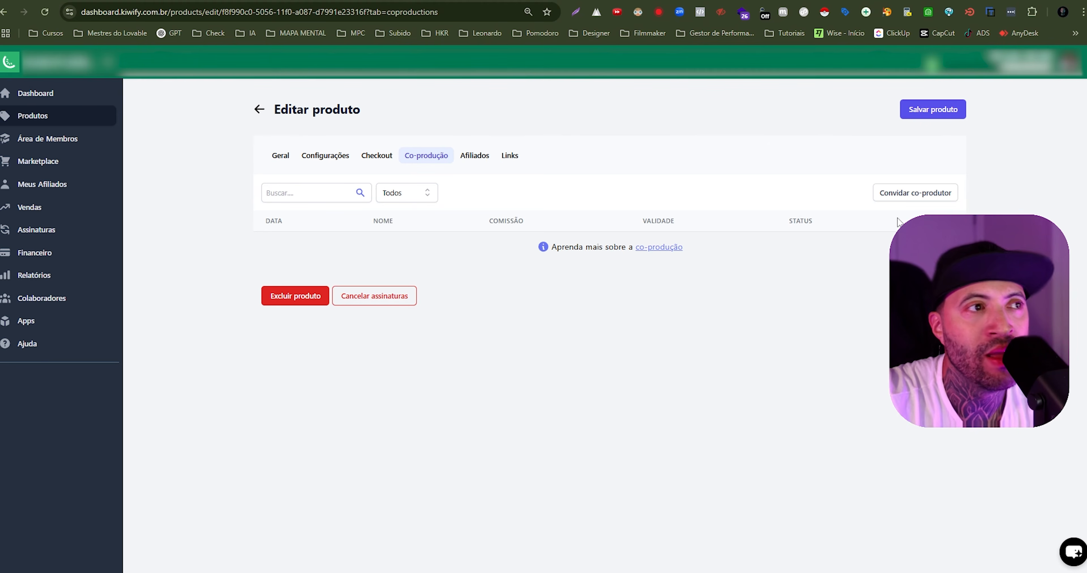
pyautogui.click(911, 195)
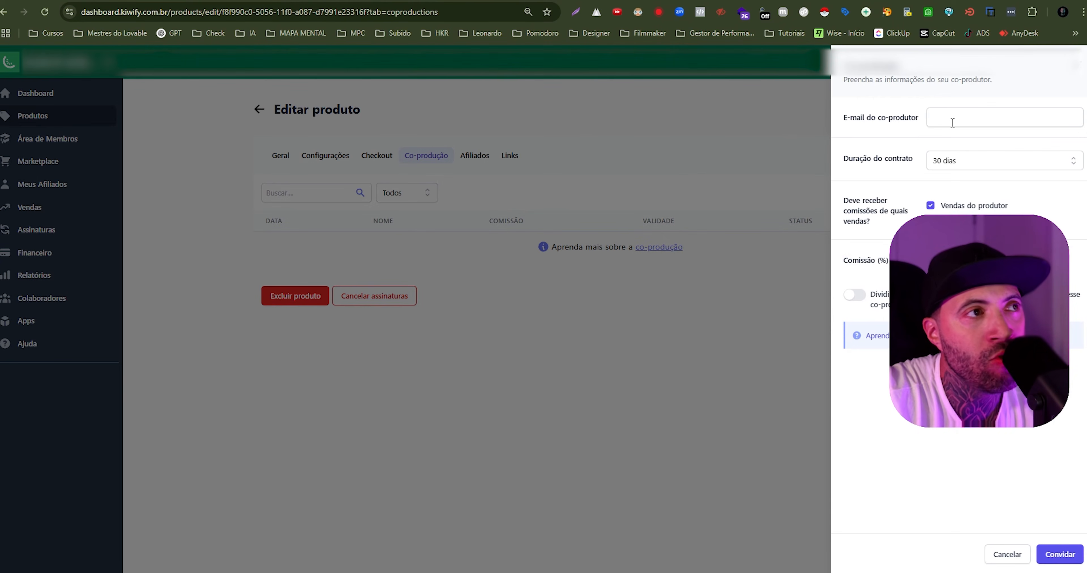
pyautogui.click(975, 165)
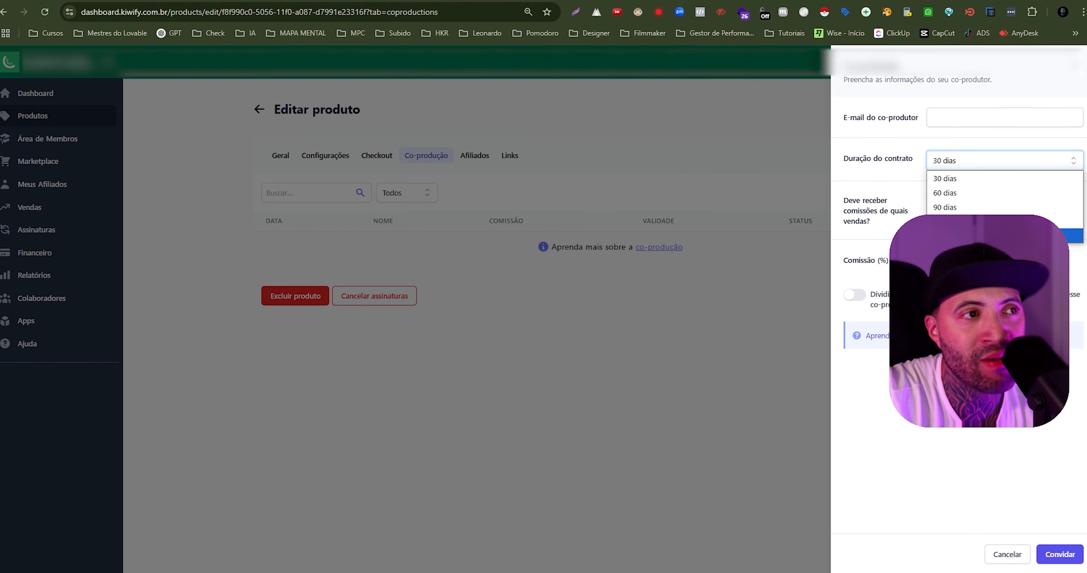
pyautogui.click(991, 236)
pyautogui.click(968, 158)
pyautogui.click(966, 155)
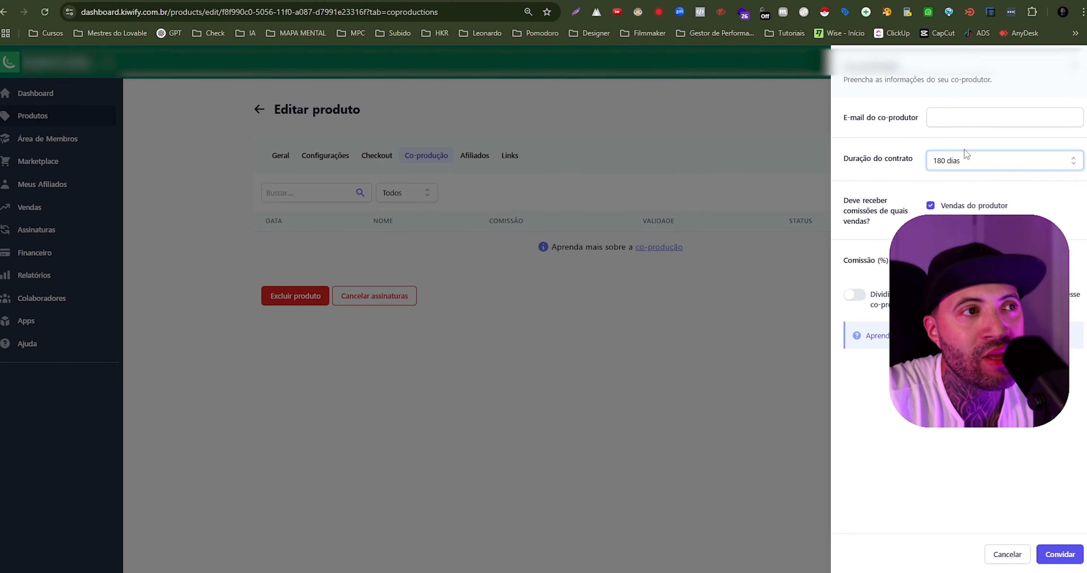
pyautogui.click(964, 154)
pyautogui.click(964, 170)
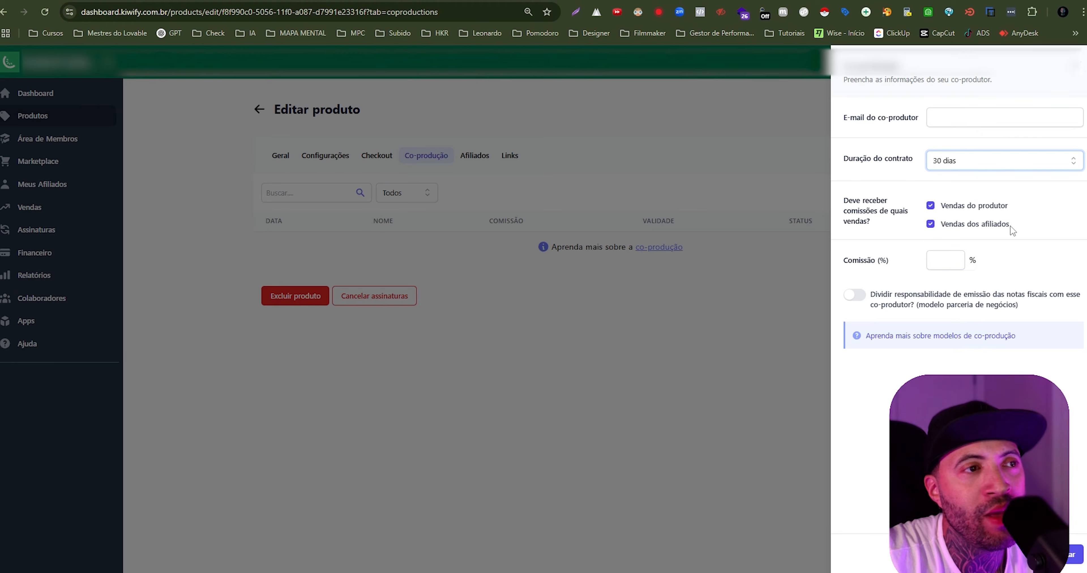
pyautogui.click(948, 259)
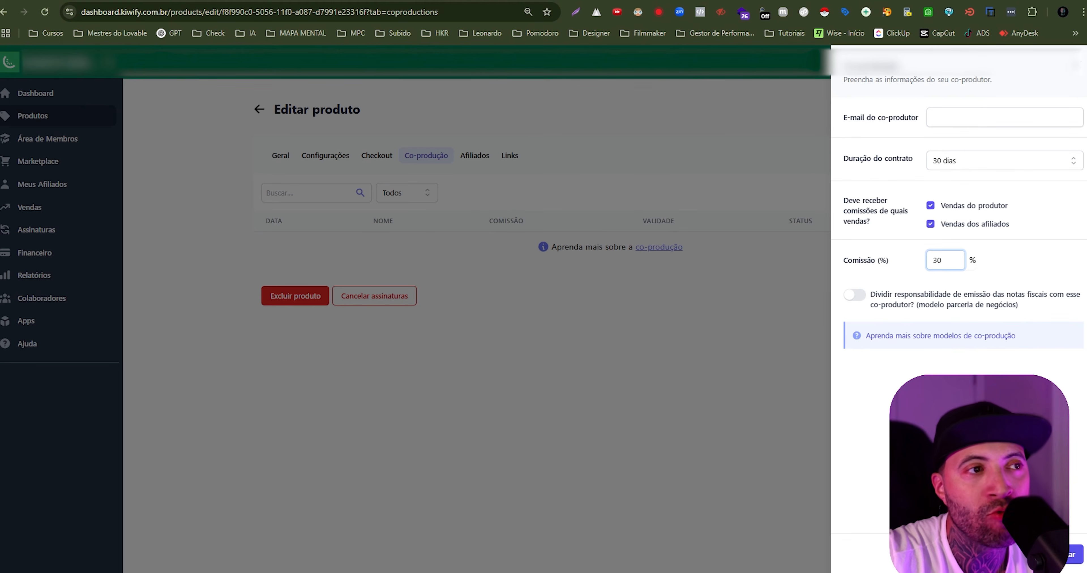
pyautogui.click(1006, 555)
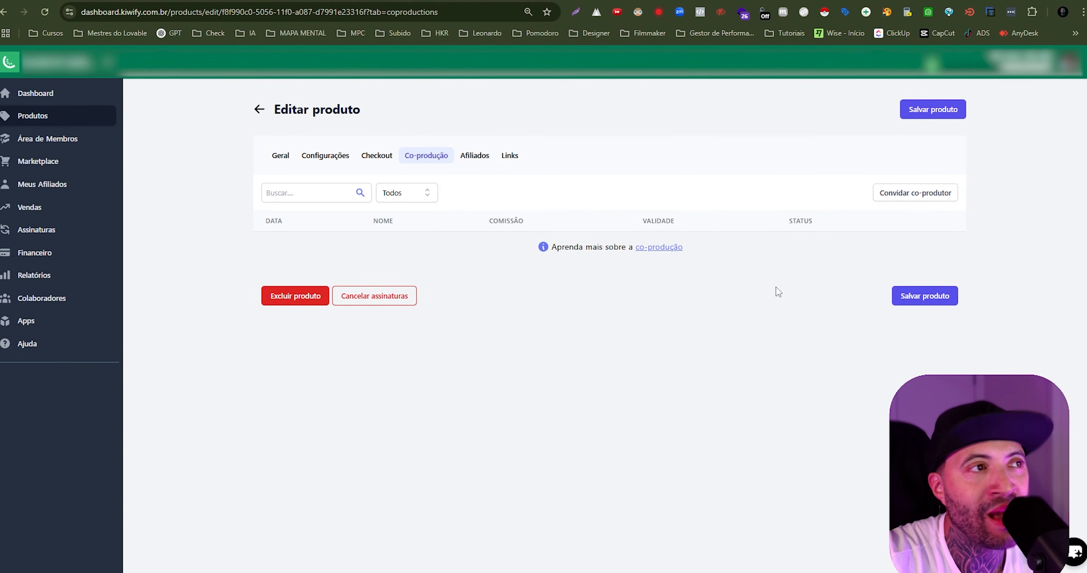
# - Check the affiliate settings, then copy the Pro PixelDrop checkout link into the Pro upgrade line of the Word document
pyautogui.click(479, 156)
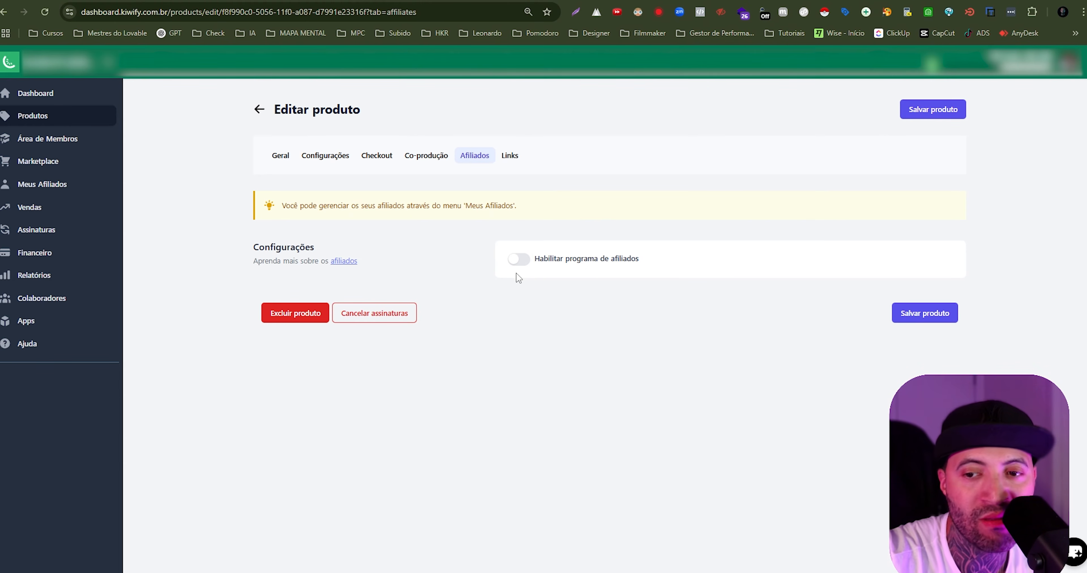
pyautogui.click(511, 156)
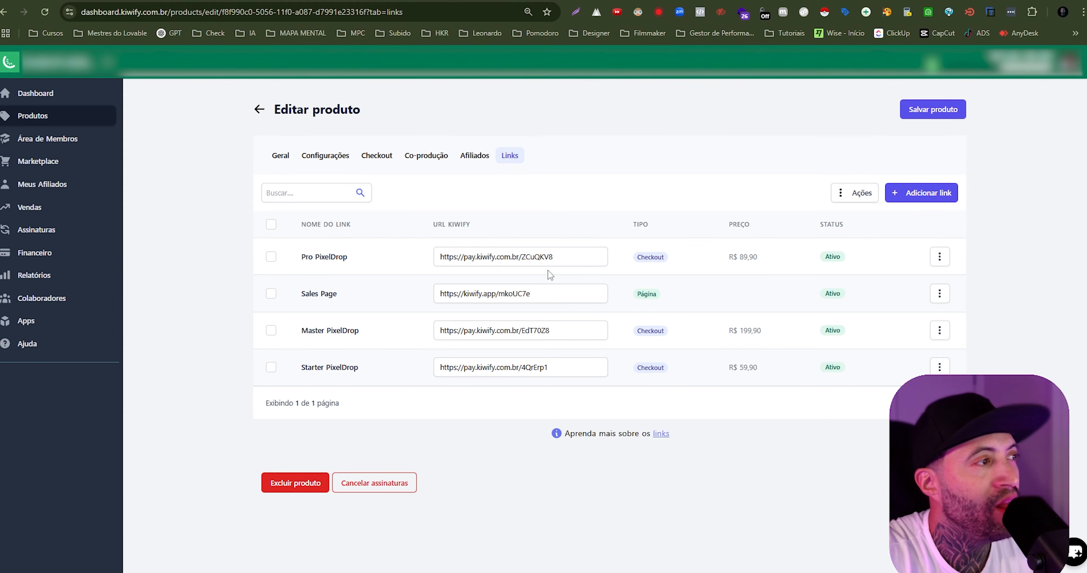
pyautogui.moveTo(305, 257); pyautogui.dragTo(344, 262)
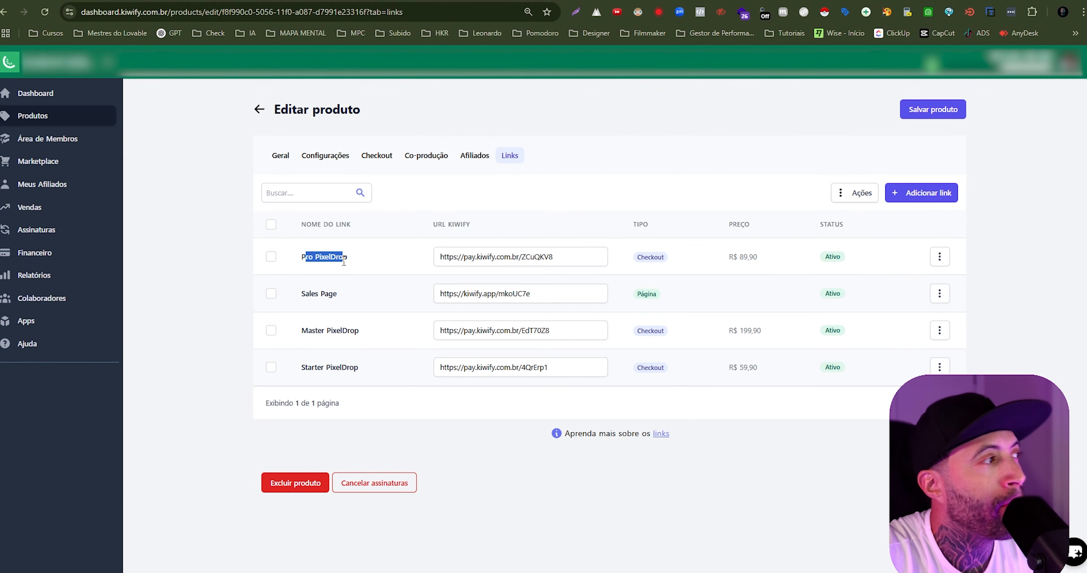
pyautogui.click(512, 258)
pyautogui.hotkey('ctrl', 'c')
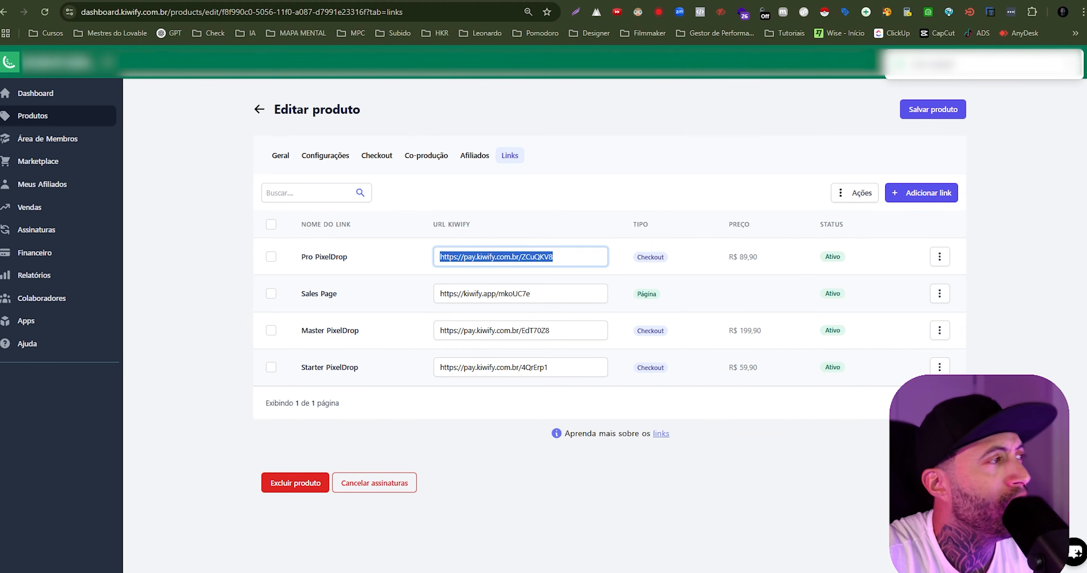
pyautogui.hotkey('alt', 'Tab')
pyautogui.click(376, 307)
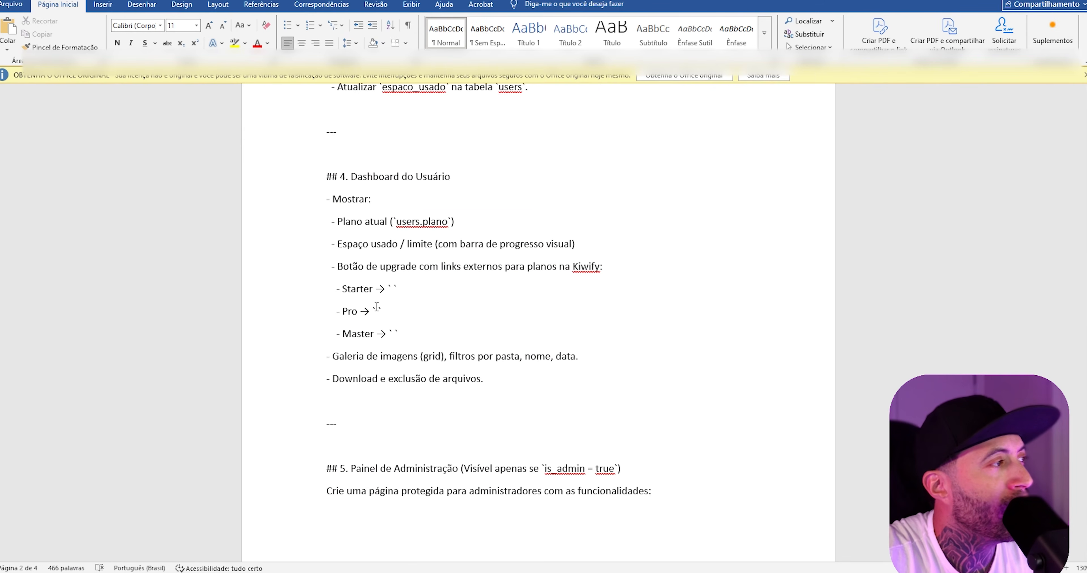
pyautogui.hotkey('ctrl', 'v')
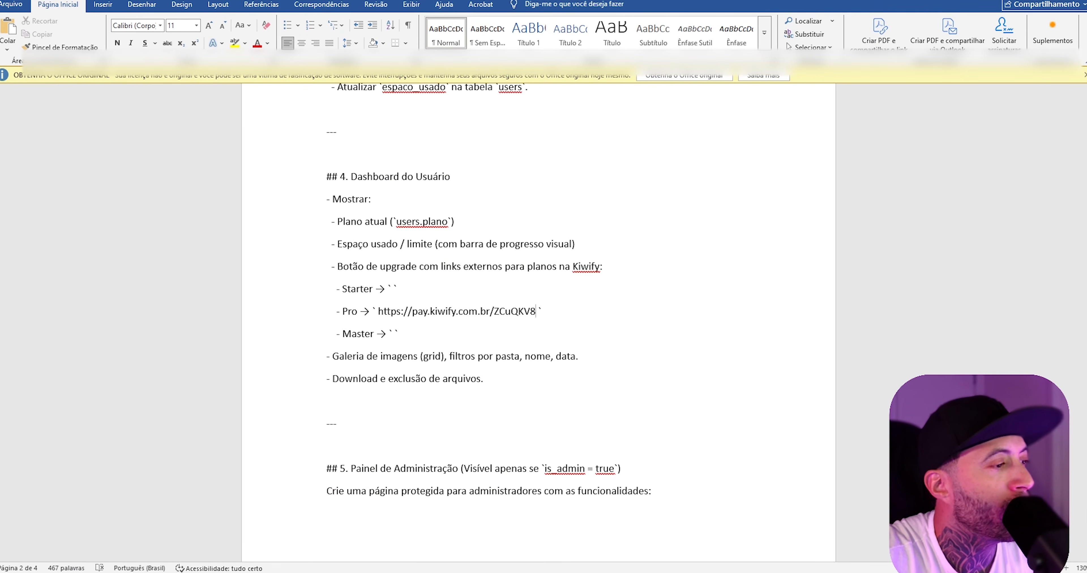
# - Copy the Master PixelDrop checkout link from Kiwify into the Master upgrade line of the Word document
pyautogui.hotkey('alt', 'Tab')
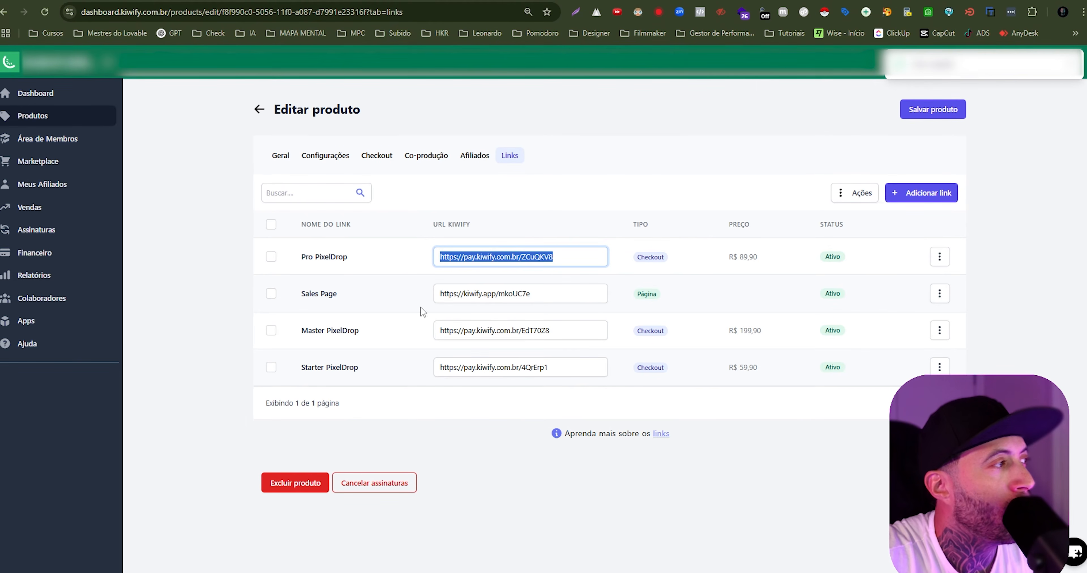
pyautogui.click(475, 328)
pyautogui.hotkey('ctrl', 'c')
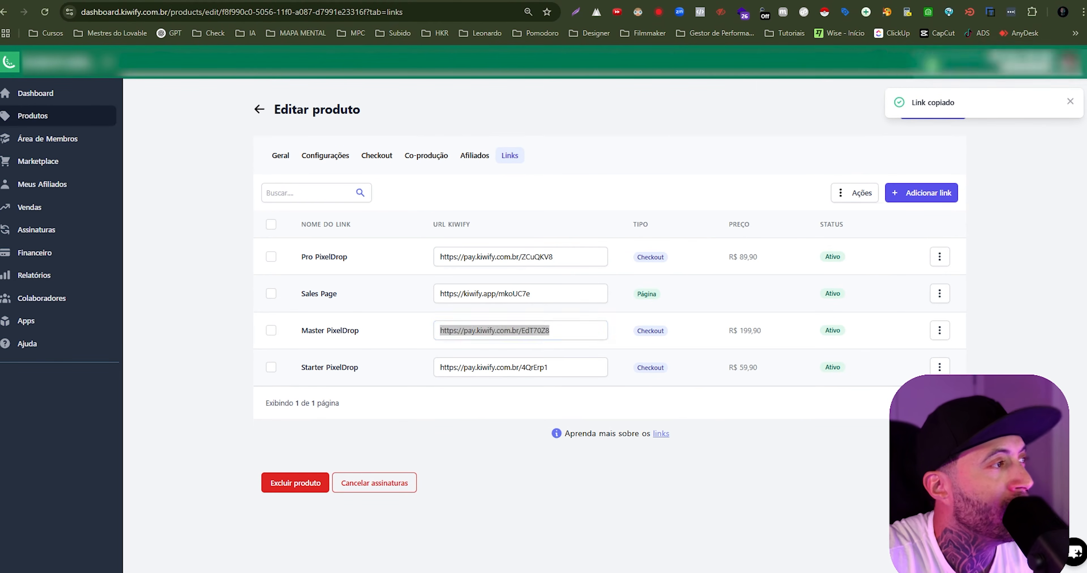
pyautogui.hotkey('alt', 'Tab')
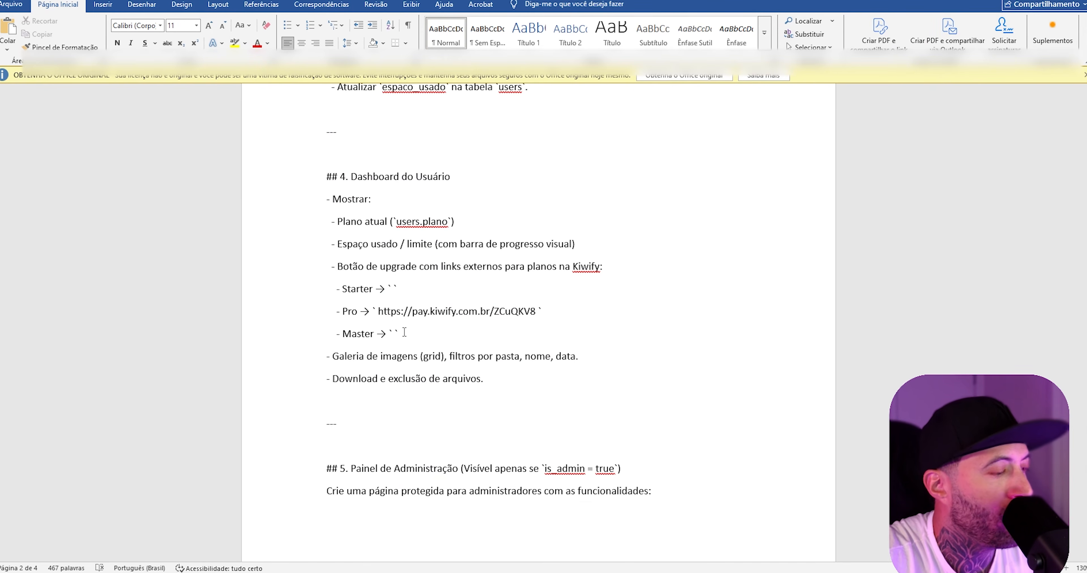
pyautogui.hotkey('ctrl', 'v')
# - Copy the Starter PixelDrop checkout link from Kiwify into the Starter upgrade line of the Word document
pyautogui.hotkey('alt', 'Tab')
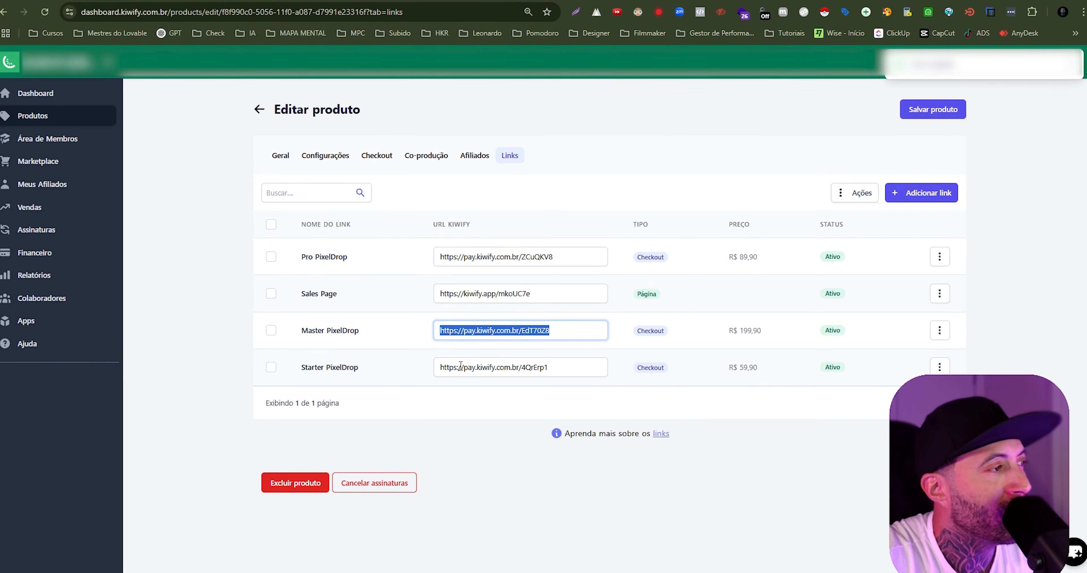
pyautogui.click(460, 365)
pyautogui.hotkey('ctrl', 'c')
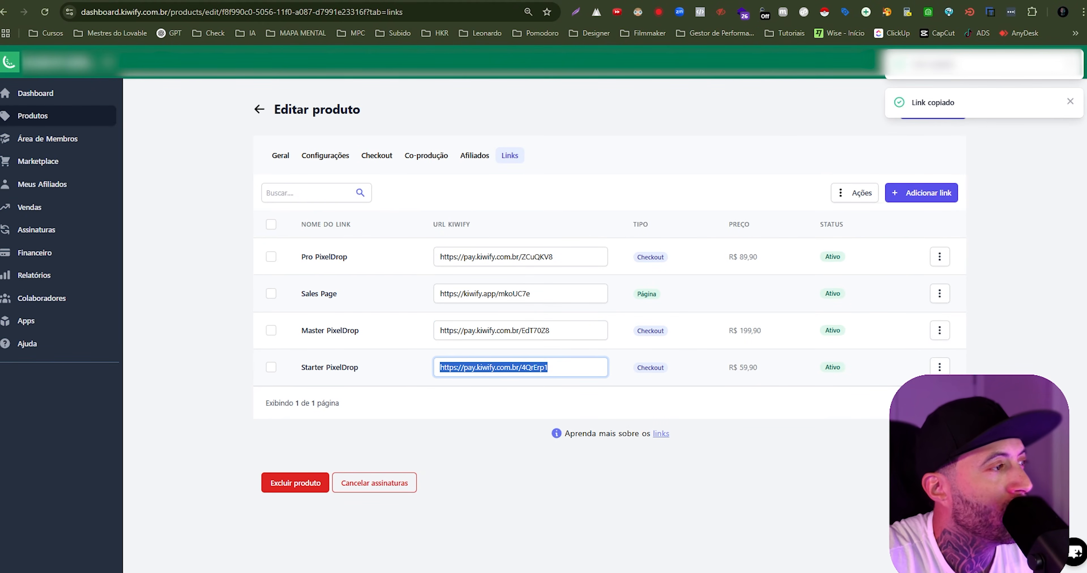
pyautogui.hotkey('alt', 'Tab')
pyautogui.click(393, 288)
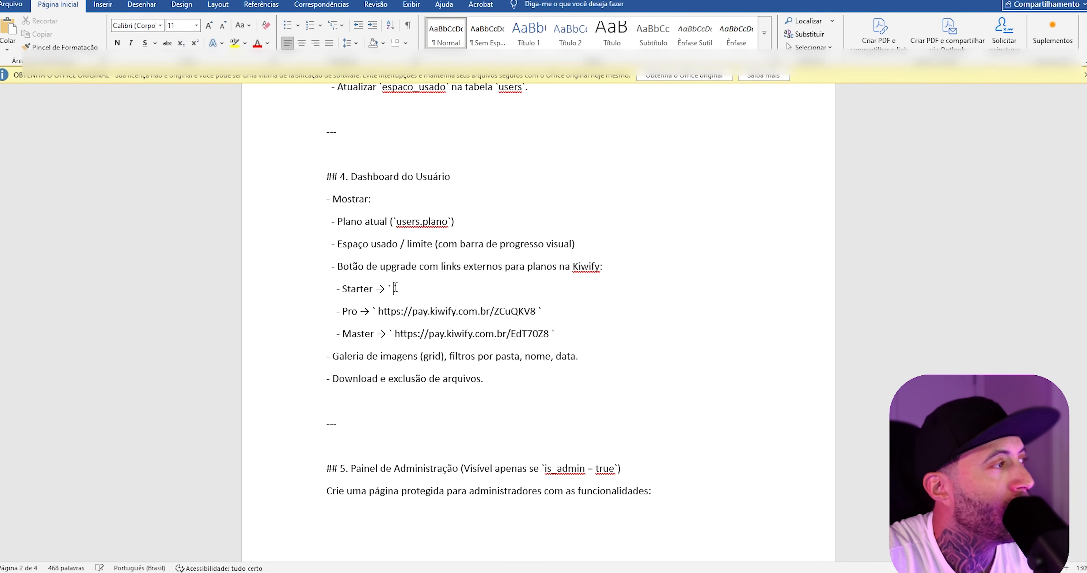
pyautogui.hotkey('ctrl', 'v')
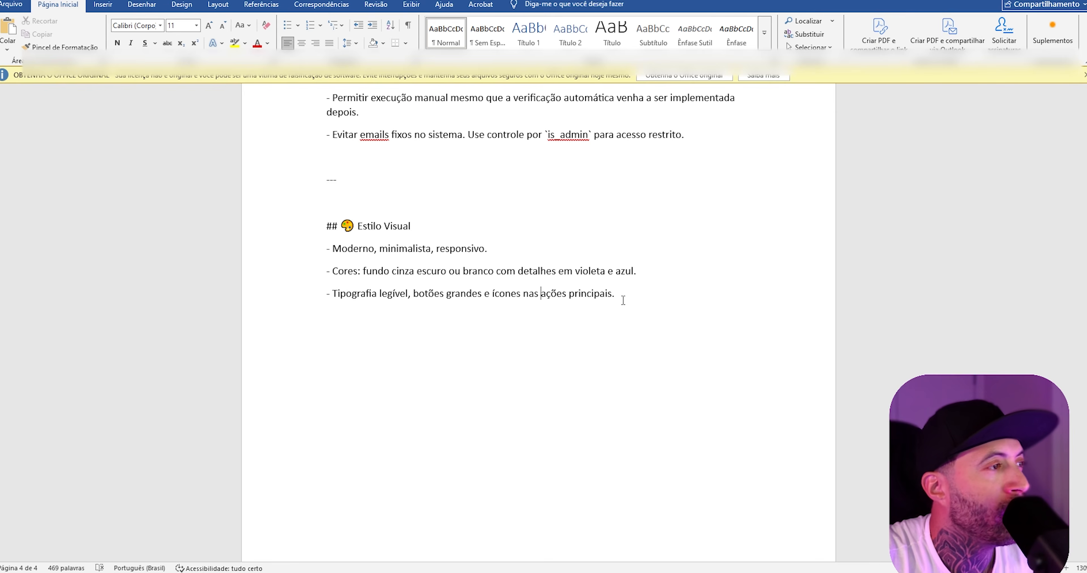
# - Copy the entire PixelDrop prompt from the Word document into Lovable's prompt box and submit it to generate the app
pyautogui.moveTo(622, 300); pyautogui.dragTo(329, 76)
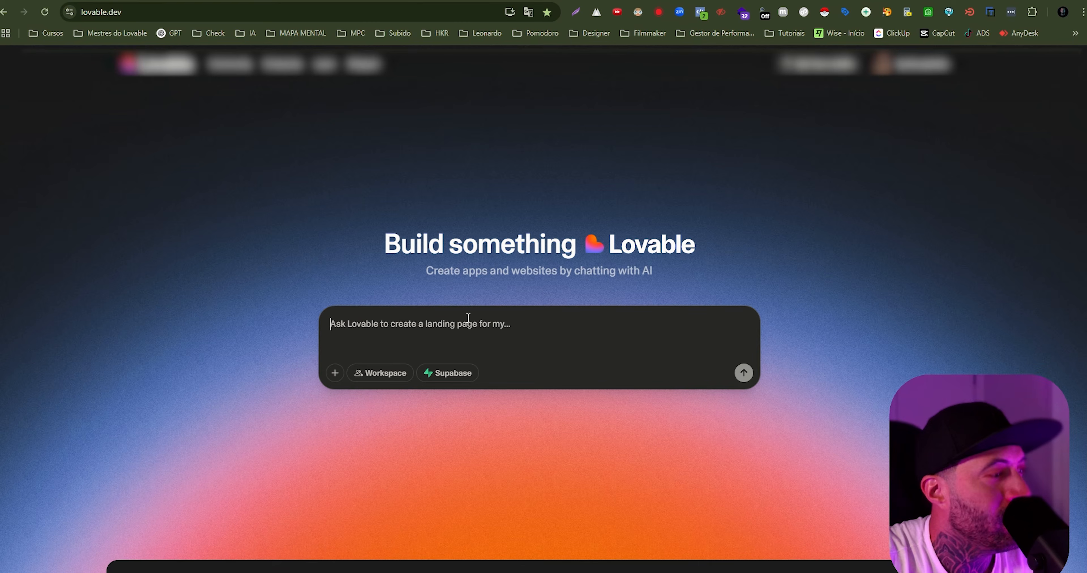
pyautogui.hotkey('ctrl', 'v')
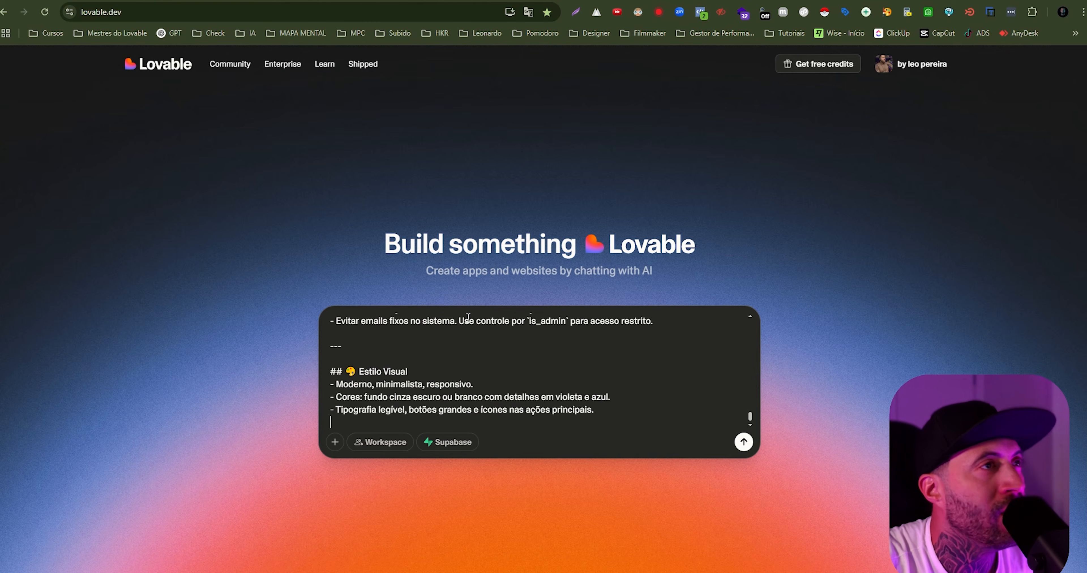
pyautogui.press('Return')
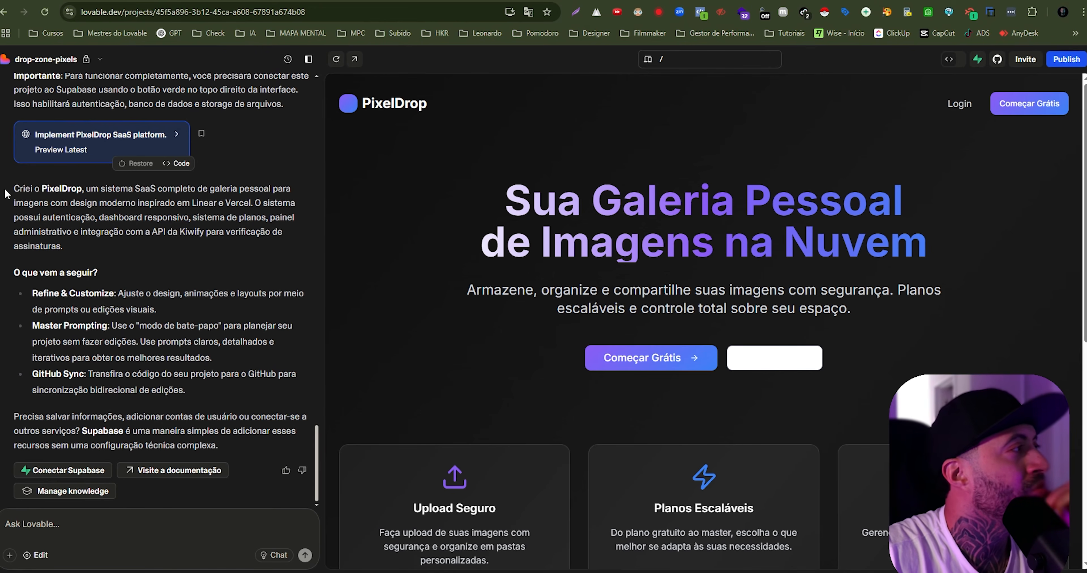
# - Review Lovable's reply on the generated PixelDrop app, covering the implemented features, colours and style, the Supabase note and suggested follow-ups
pyautogui.scroll(8, 38, 228)
pyautogui.scroll(4, 47, 232)
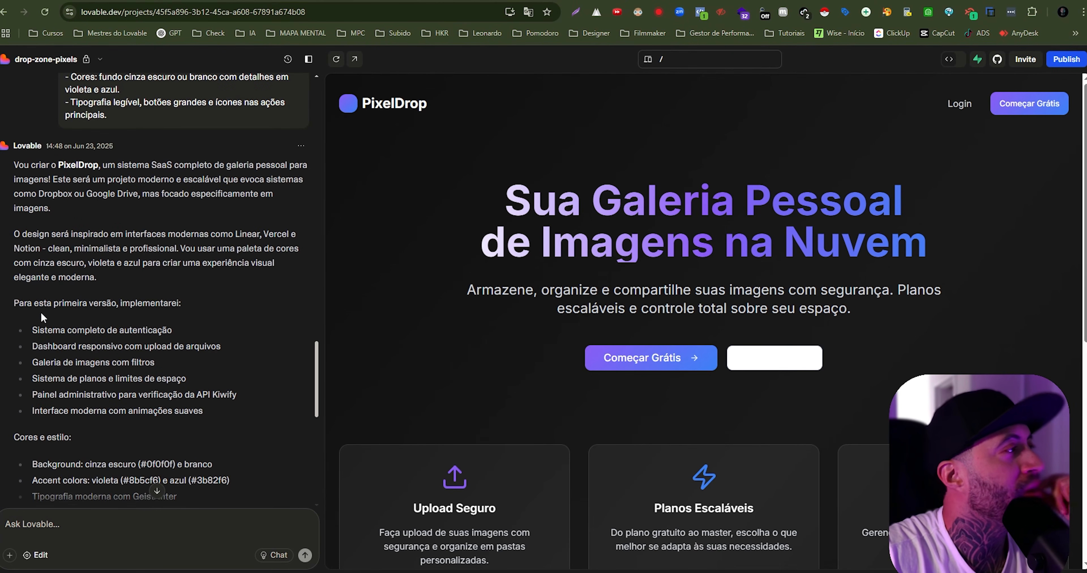
pyautogui.moveTo(37, 330); pyautogui.dragTo(143, 398)
pyautogui.scroll(-1, 144, 398)
pyautogui.scroll(-4, 143, 402)
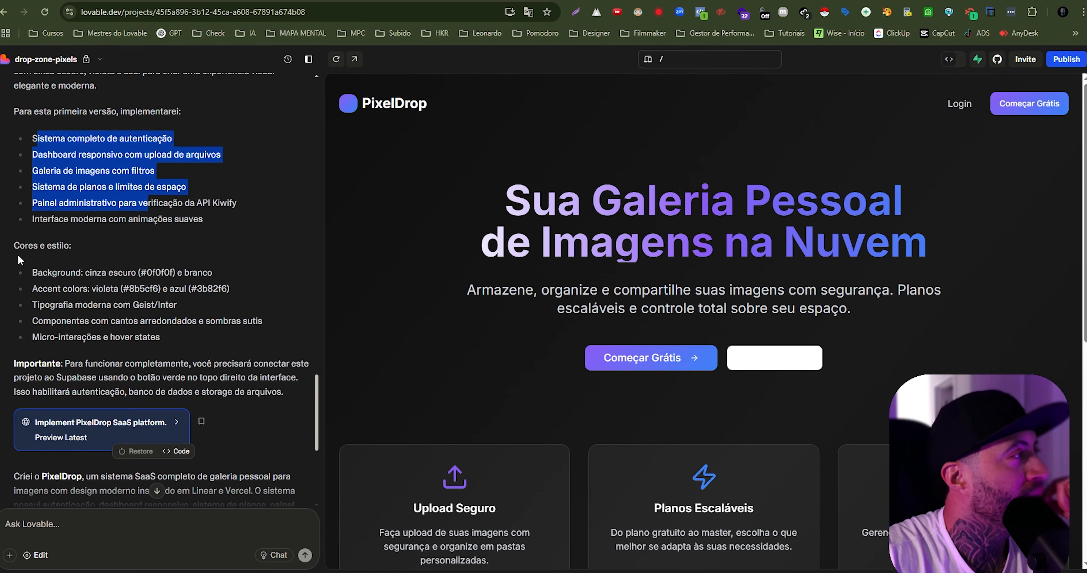
pyautogui.moveTo(32, 273); pyautogui.dragTo(169, 346)
pyautogui.scroll(-2, 169, 345)
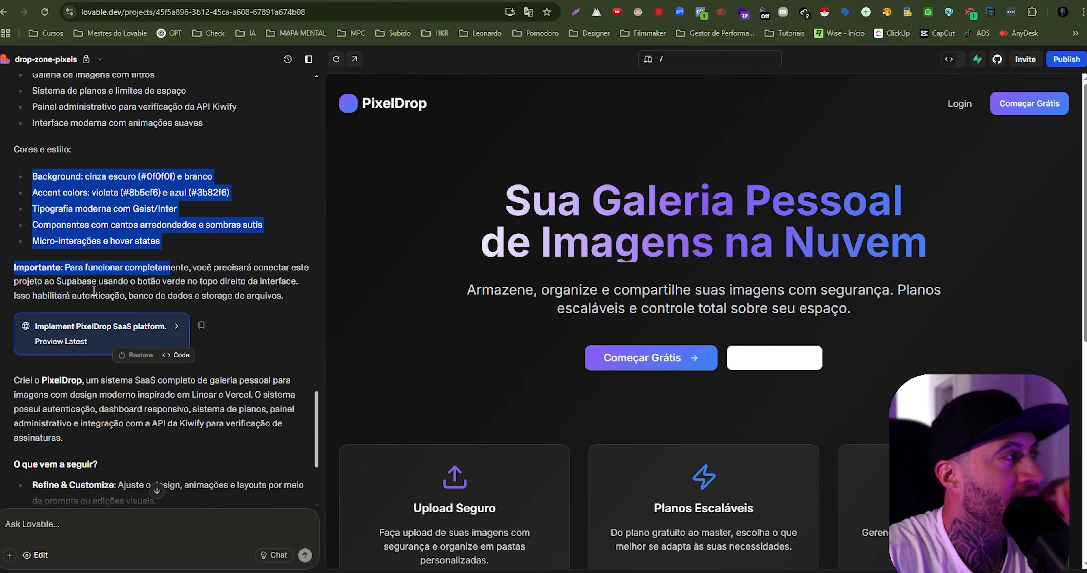
pyautogui.click(27, 268)
pyautogui.moveTo(34, 269); pyautogui.dragTo(278, 271)
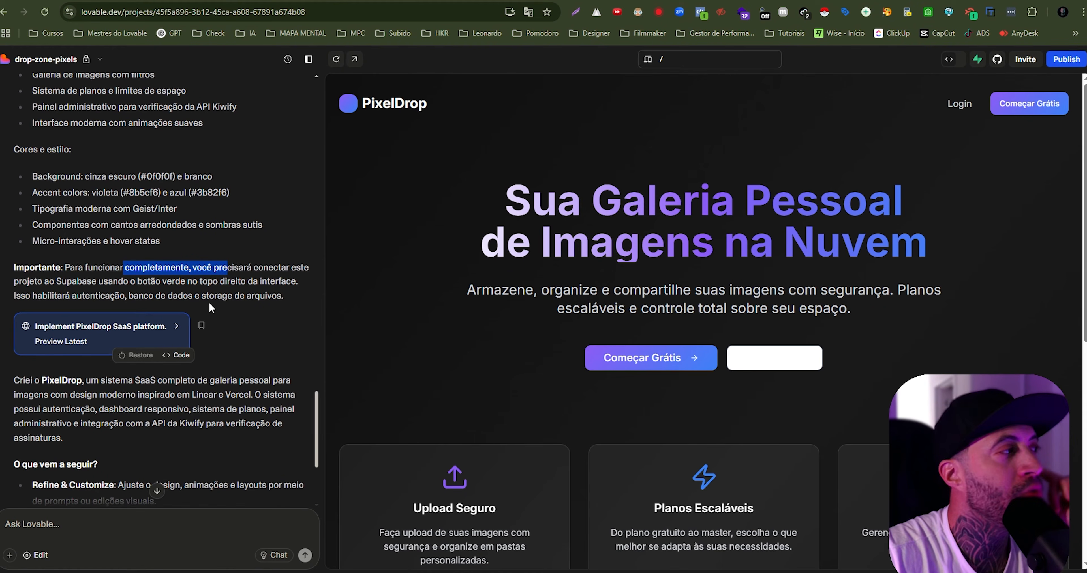
pyautogui.click(215, 292)
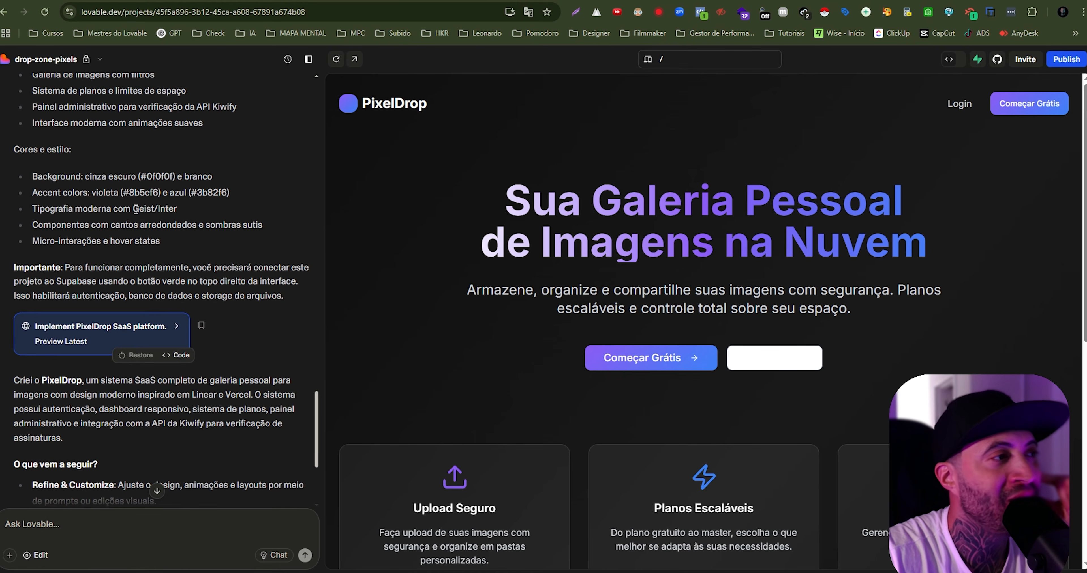
pyautogui.scroll(-5, 118, 224)
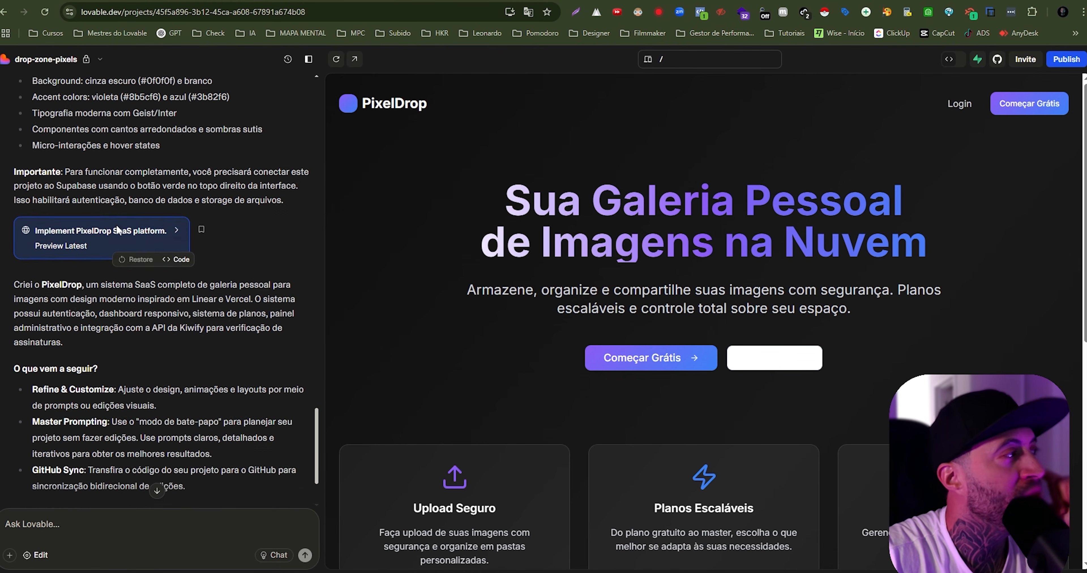
pyautogui.moveTo(106, 374); pyautogui.dragTo(32, 373)
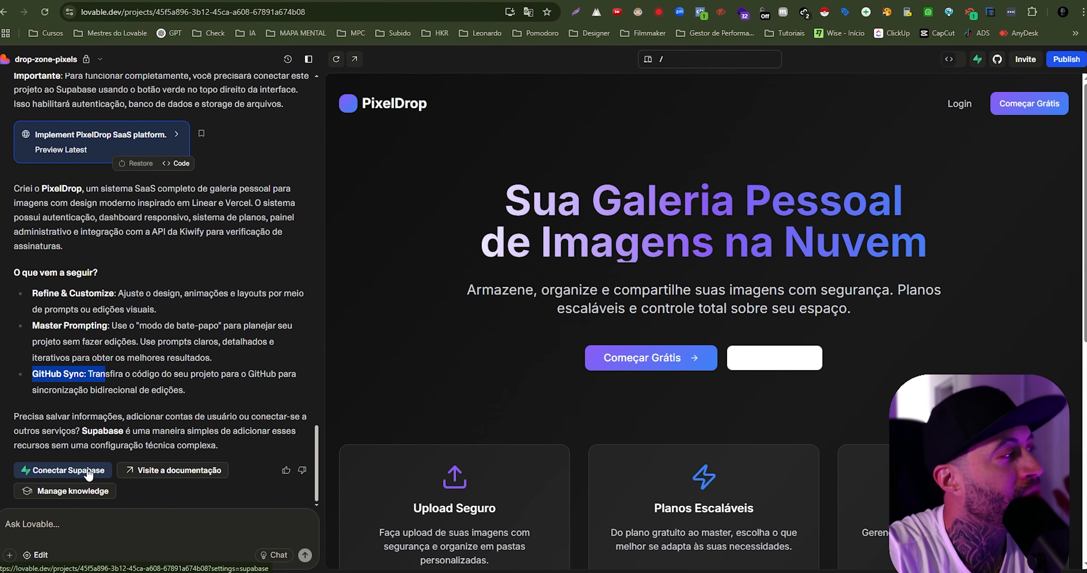
# - Open the project's Supabase integration, check the linked Supabase organizations and continue to the list of connectable projects
pyautogui.click(88, 471)
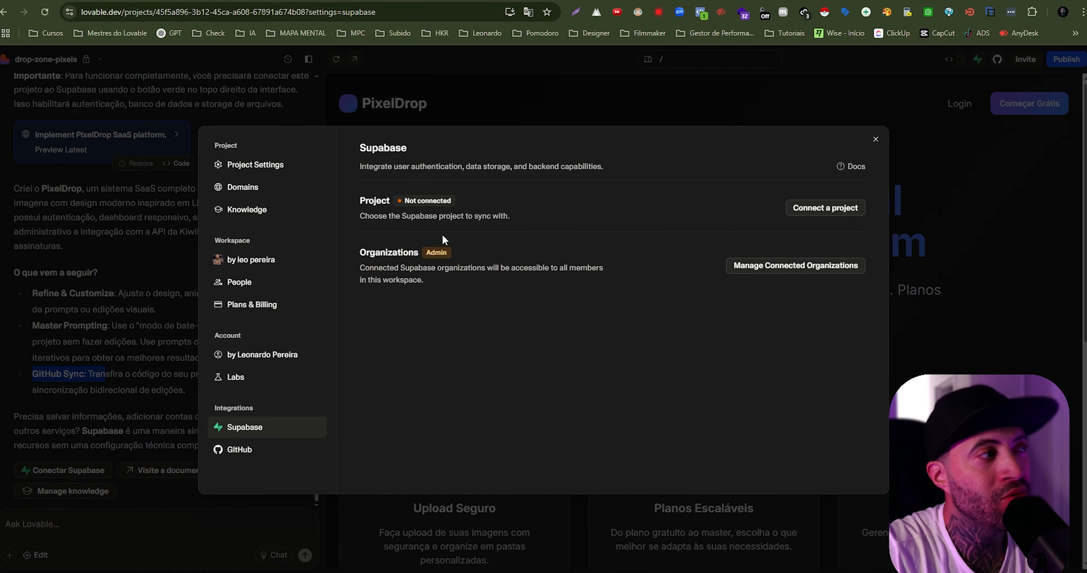
pyautogui.click(818, 270)
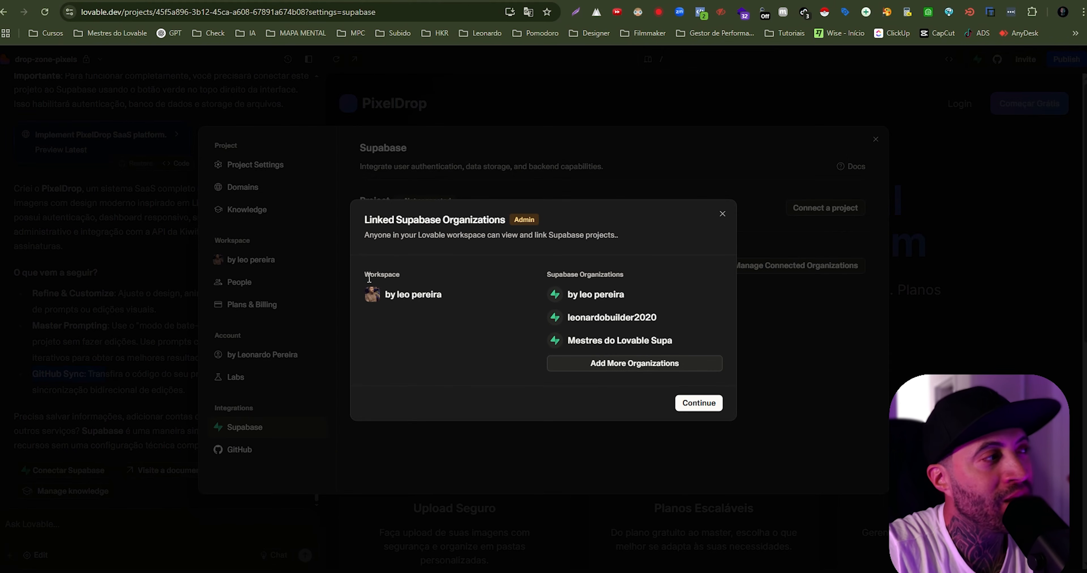
pyautogui.moveTo(369, 278); pyautogui.dragTo(448, 307)
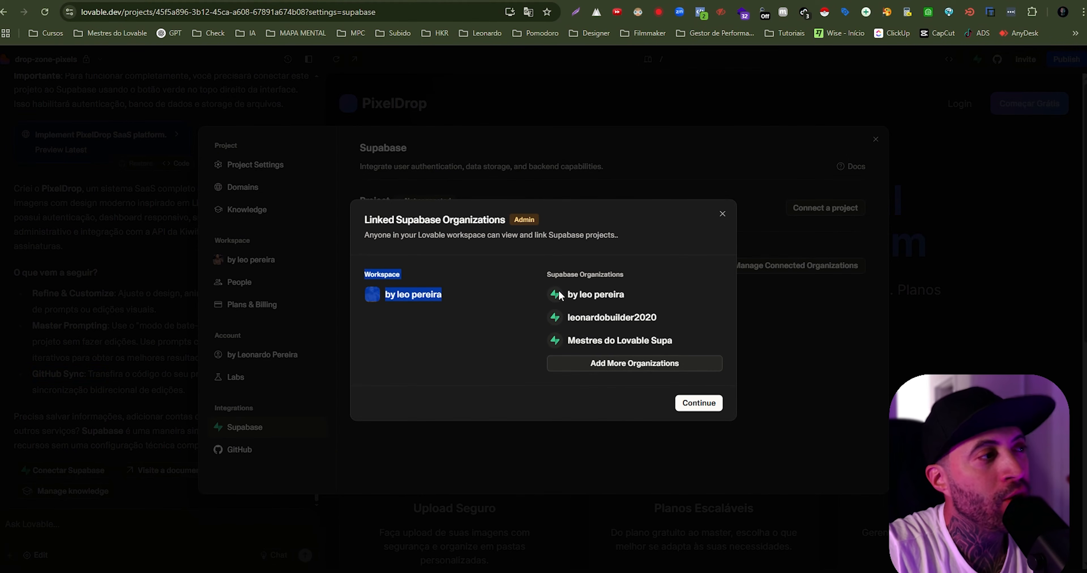
pyautogui.moveTo(568, 291); pyautogui.dragTo(624, 296)
pyautogui.moveTo(568, 319); pyautogui.dragTo(641, 322)
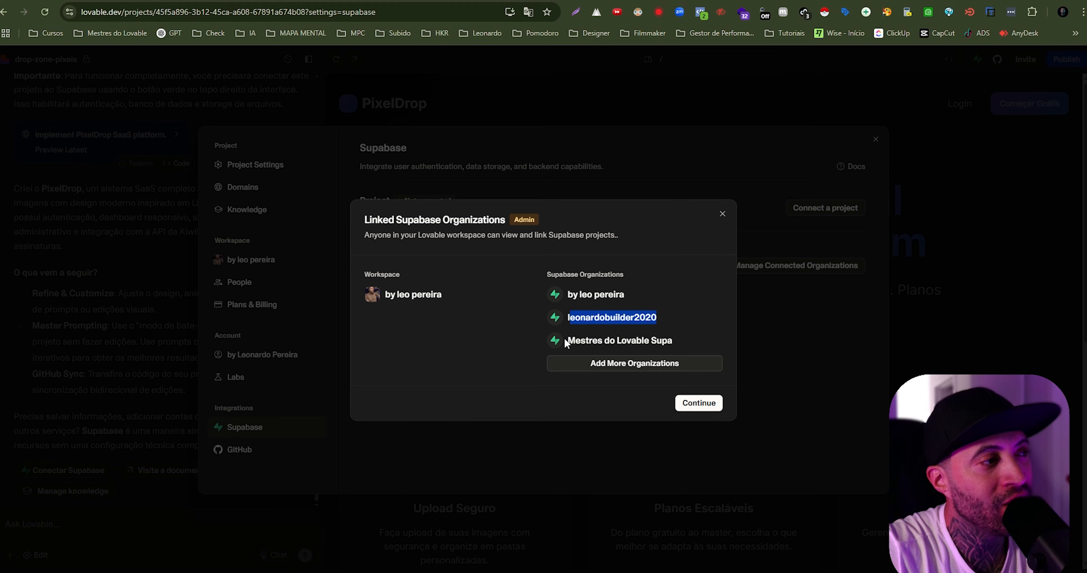
pyautogui.moveTo(565, 342); pyautogui.dragTo(671, 341)
pyautogui.click(656, 310)
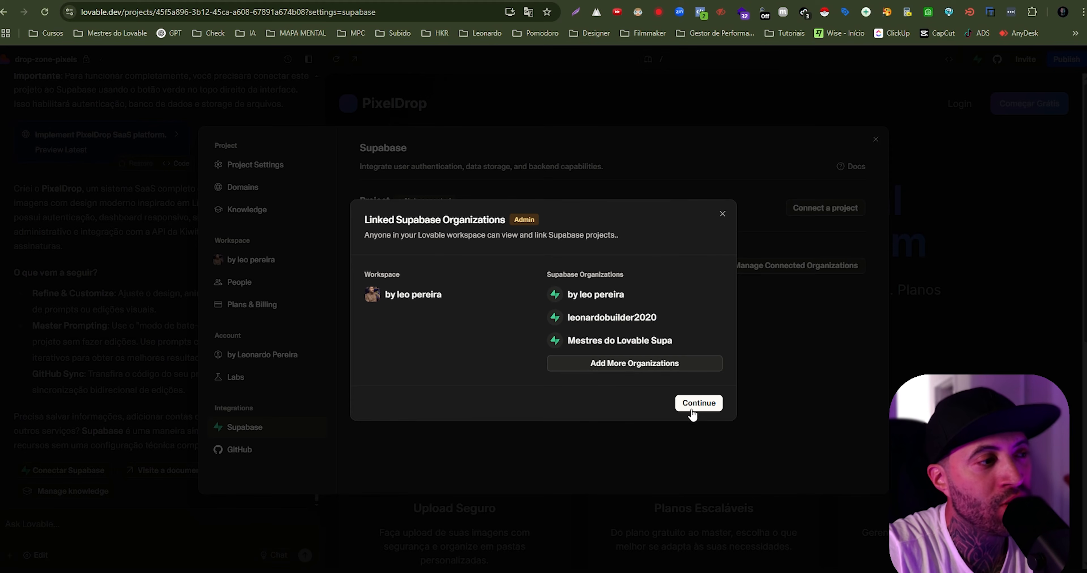
pyautogui.click(699, 404)
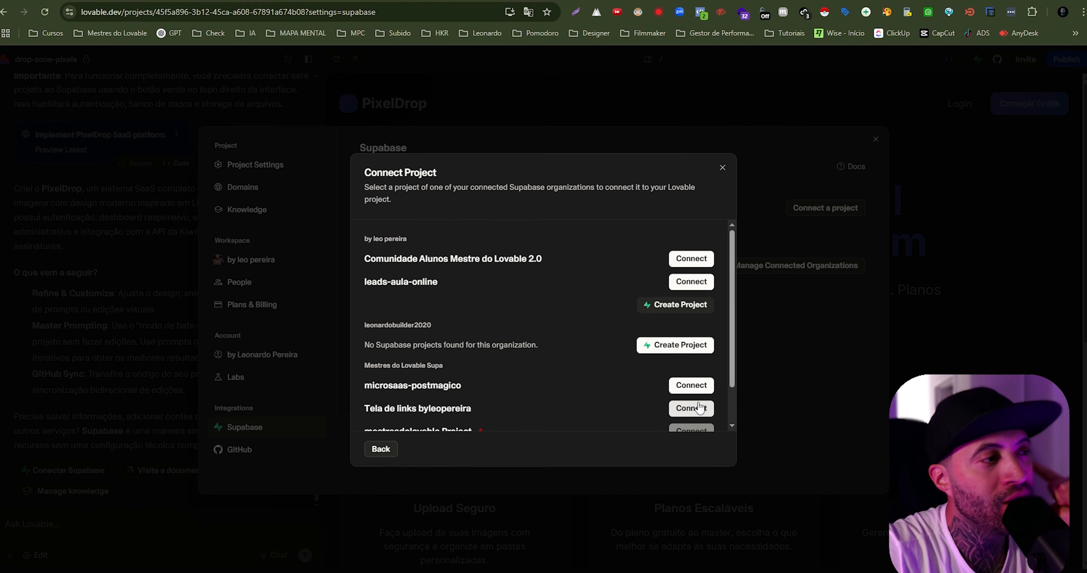
# - Look through the Supabase projects of each organization and start a new project in the organization that has none
pyautogui.scroll(-1, 606, 295)
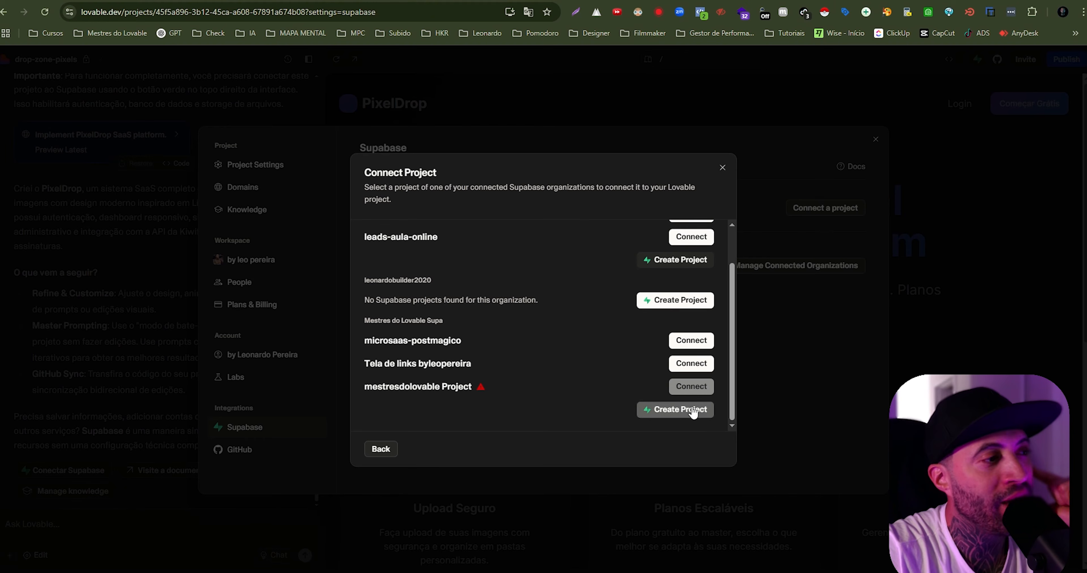
pyautogui.scroll(1, 589, 303)
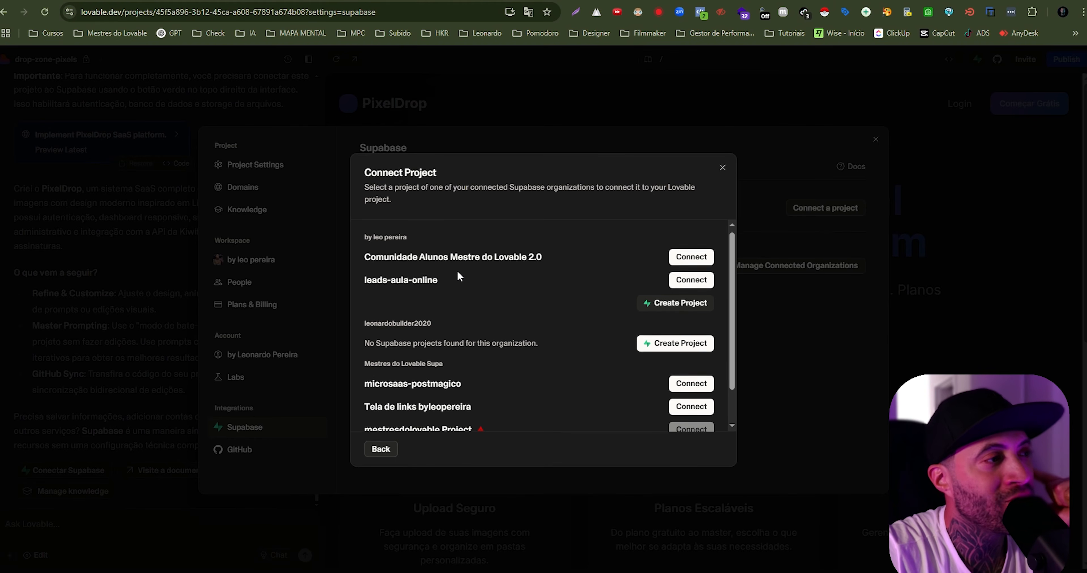
pyautogui.scroll(-1, 595, 259)
pyautogui.scroll(1, 614, 256)
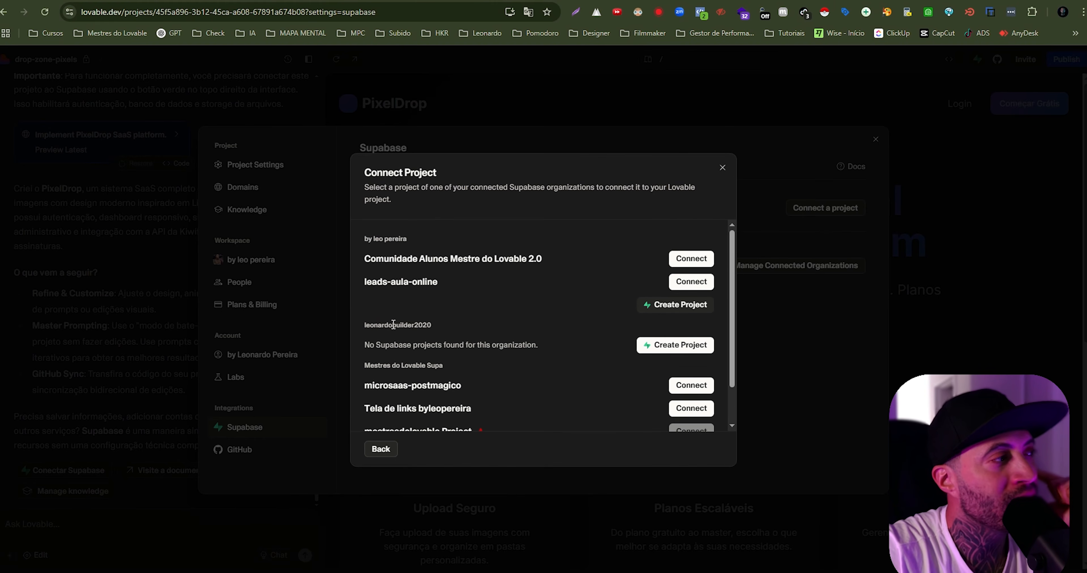
pyautogui.moveTo(364, 325); pyautogui.dragTo(424, 323)
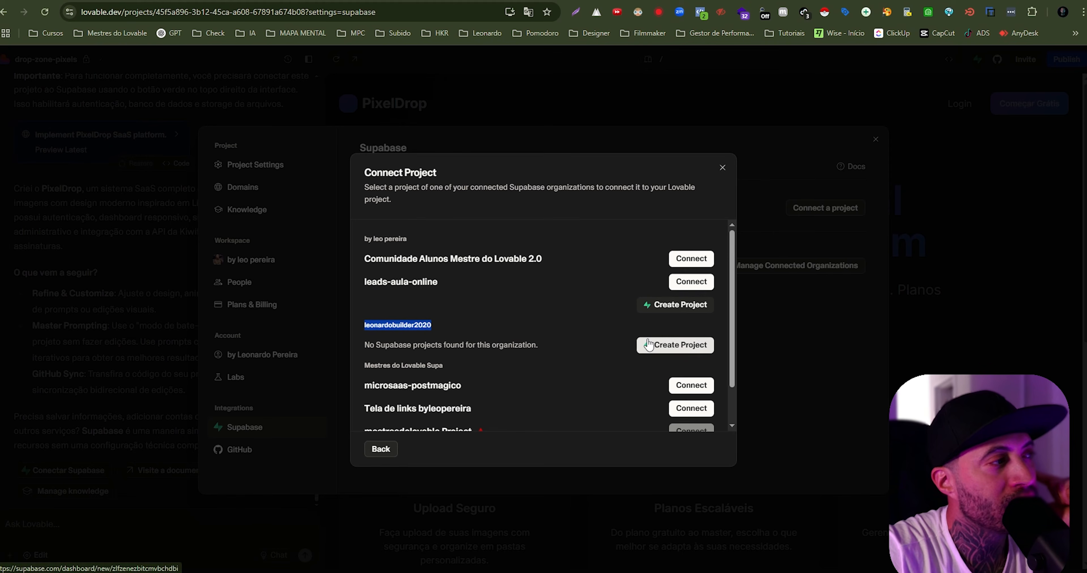
pyautogui.click(543, 350)
pyautogui.moveTo(367, 345)
pyautogui.mouseDown()
pyautogui.moveTo(542, 349)
pyautogui.moveTo(365, 170)
pyautogui.moveTo(364, 344)
pyautogui.moveTo(364, 327)
pyautogui.mouseUp()
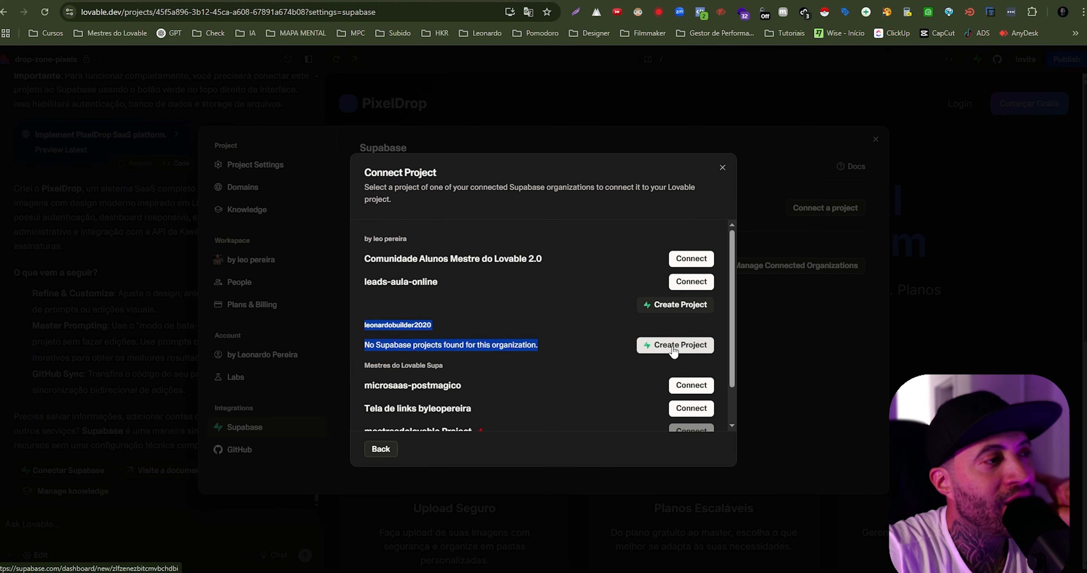
pyautogui.click(673, 347)
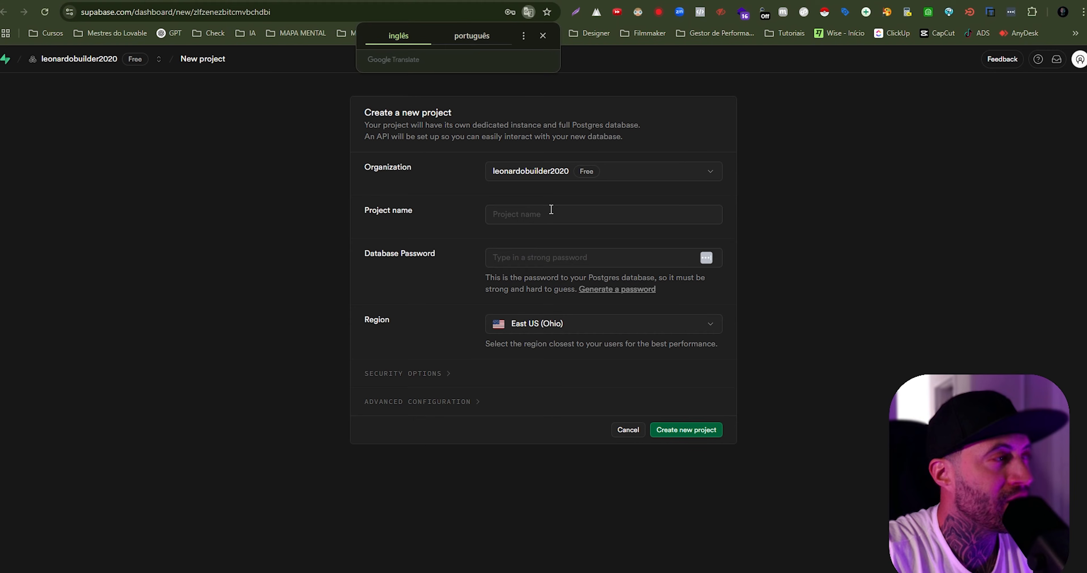
pyautogui.click(543, 37)
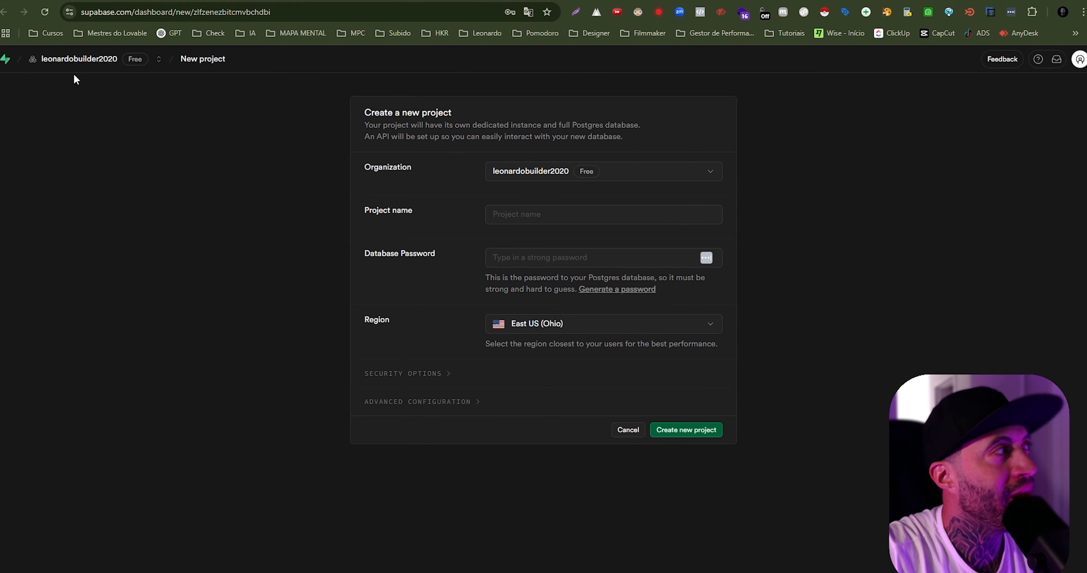
# - Name the new Supabase project PixelDrop and enter a strong database password
pyautogui.click(545, 213)
pyautogui.hotkey('ctrl', 'v')
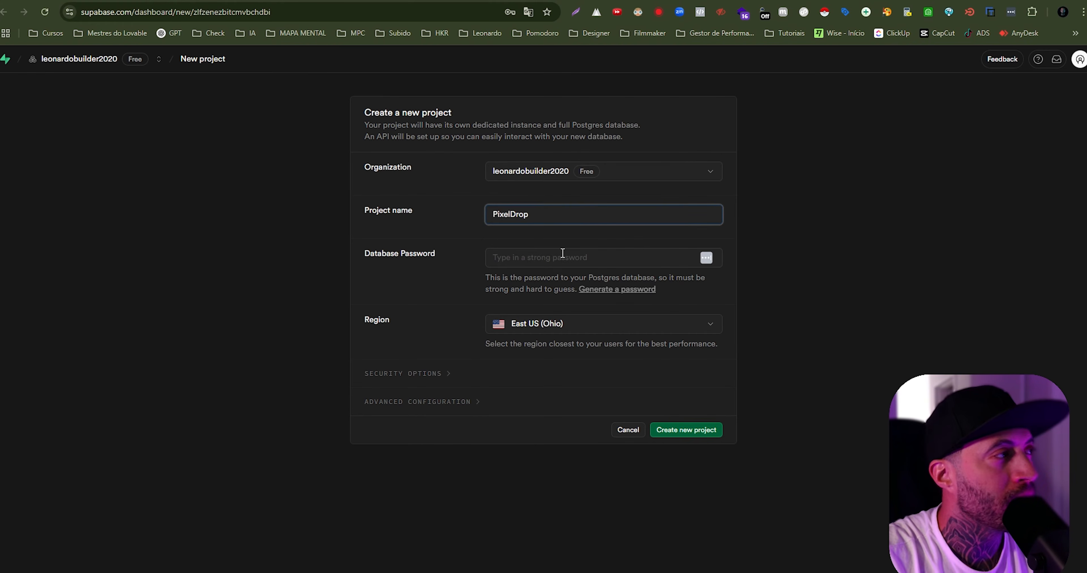
pyautogui.click(562, 253)
pyautogui.write('••••••••')
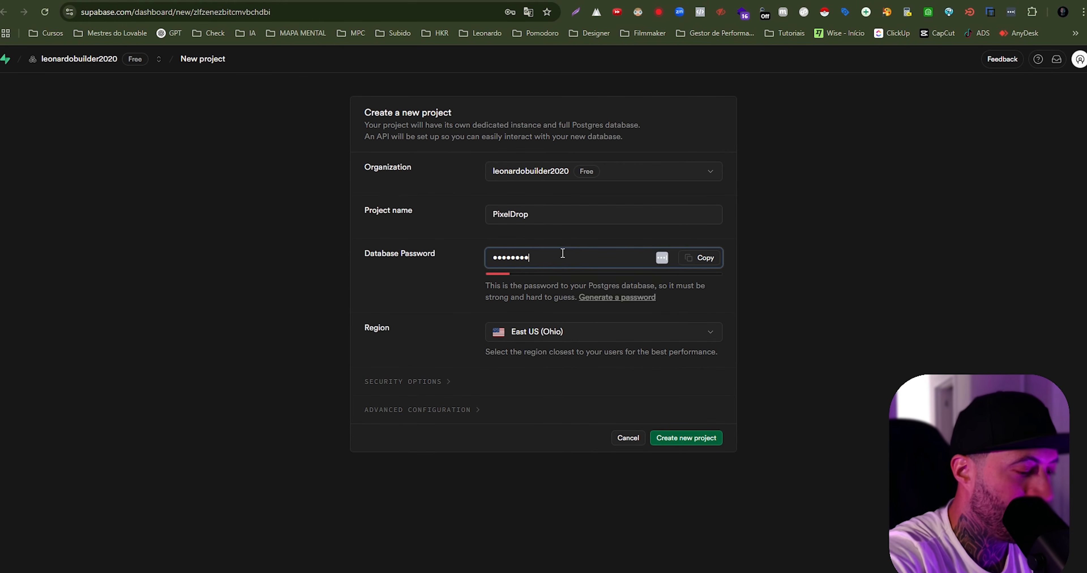
pyautogui.write('••••')
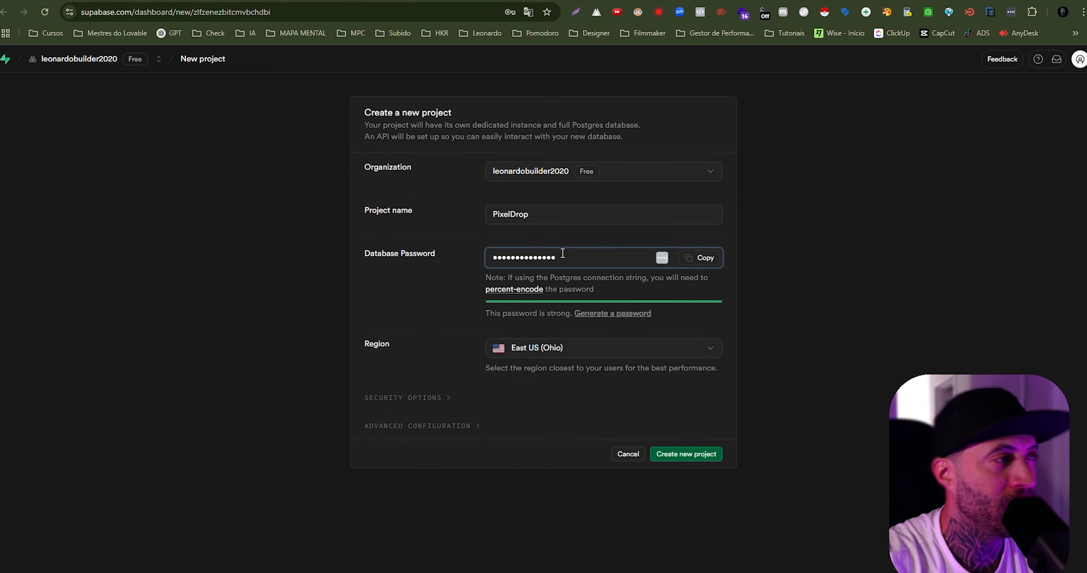
# - Set the region to South America (São Paulo) and create the new Supabase project
pyautogui.click(581, 354)
pyautogui.scroll(-2, 573, 316)
pyautogui.click(581, 322)
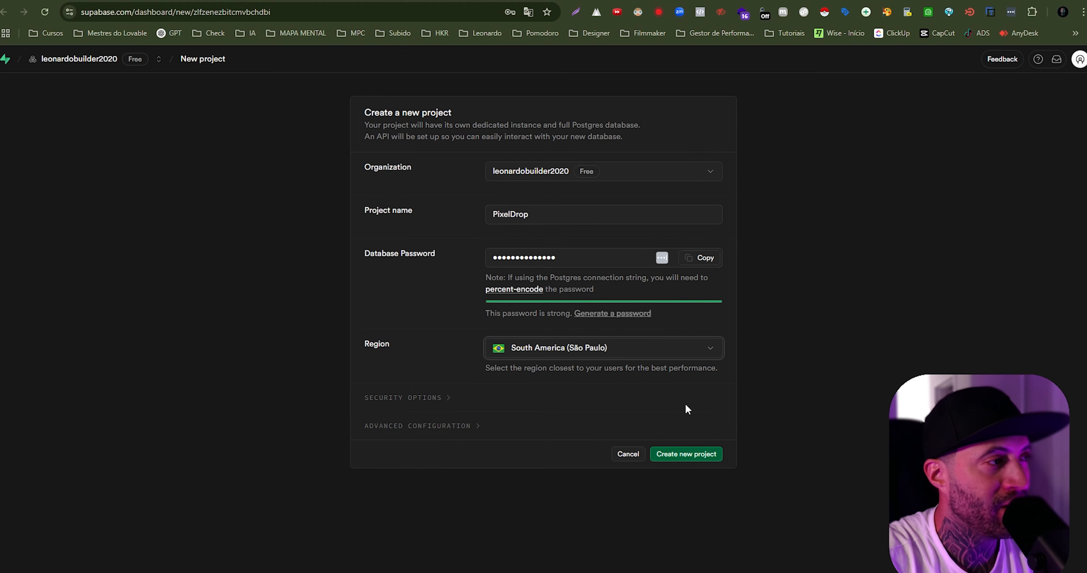
pyautogui.click(685, 453)
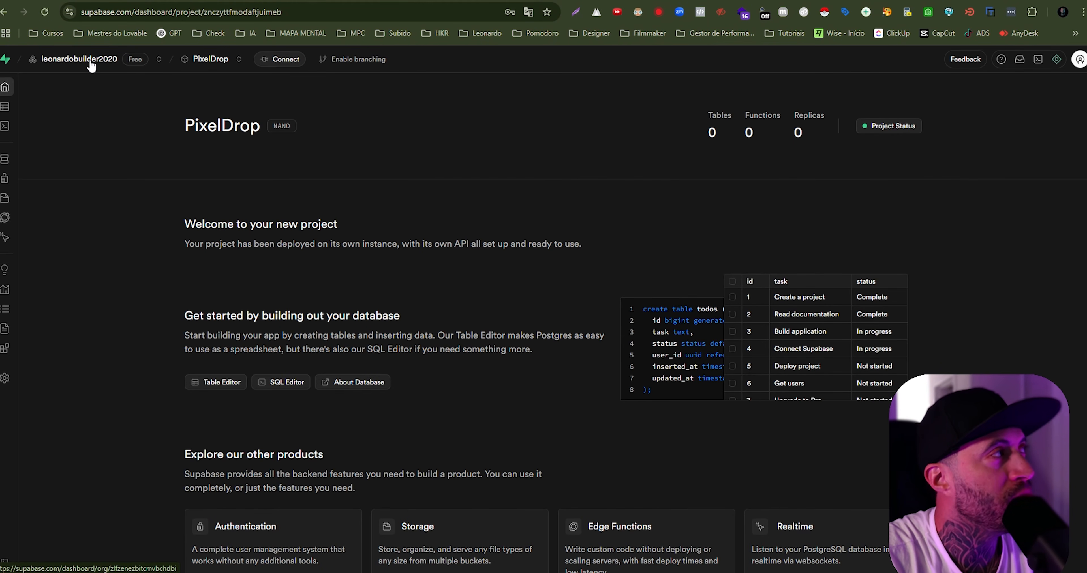
# - Return to Lovable and connect the PixelDrop Supabase project to the app
pyautogui.click(123, 1)
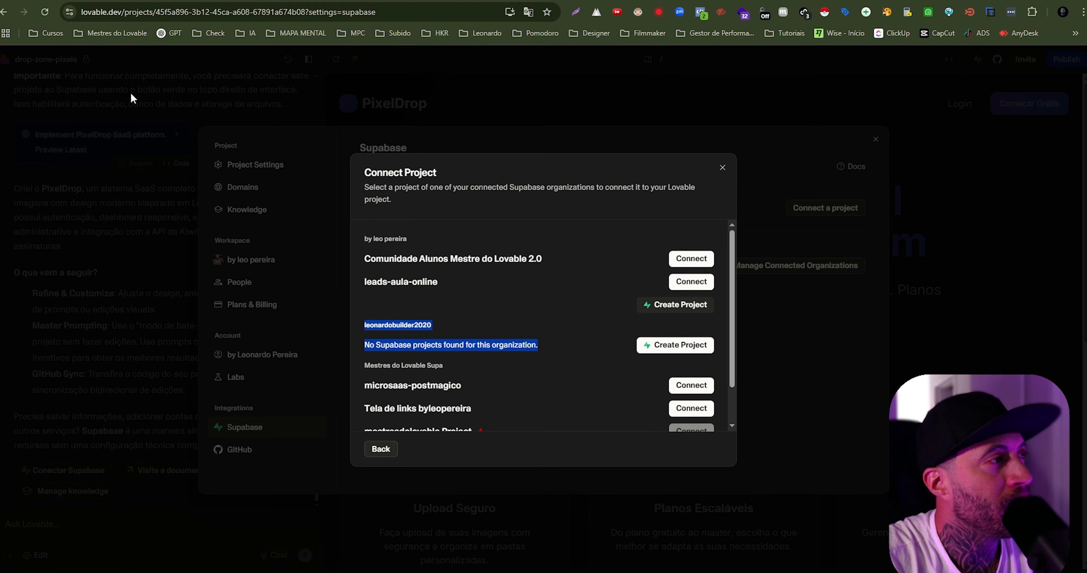
pyautogui.click(570, 351)
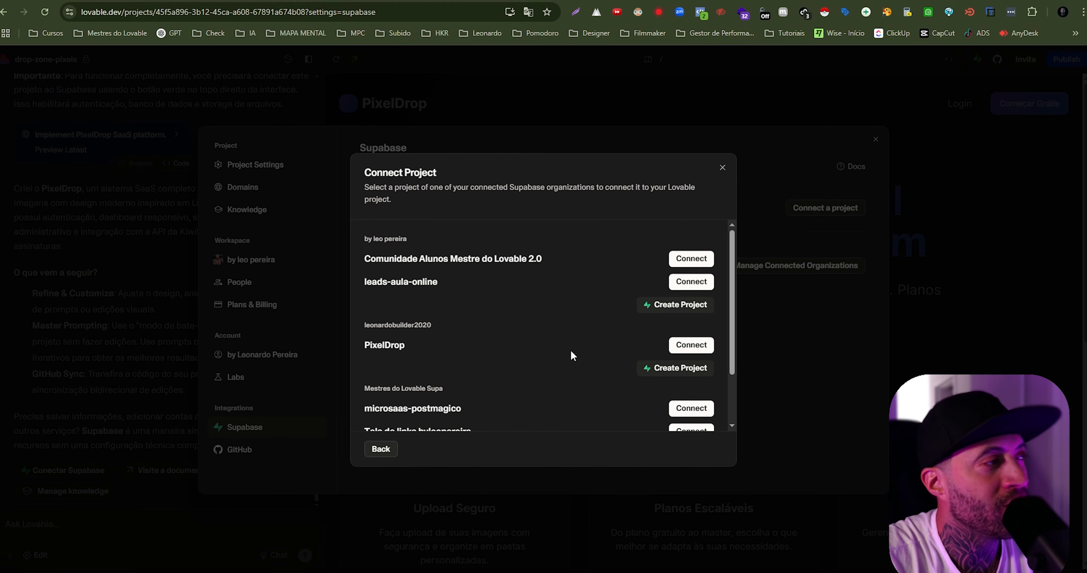
pyautogui.moveTo(369, 345); pyautogui.dragTo(451, 352)
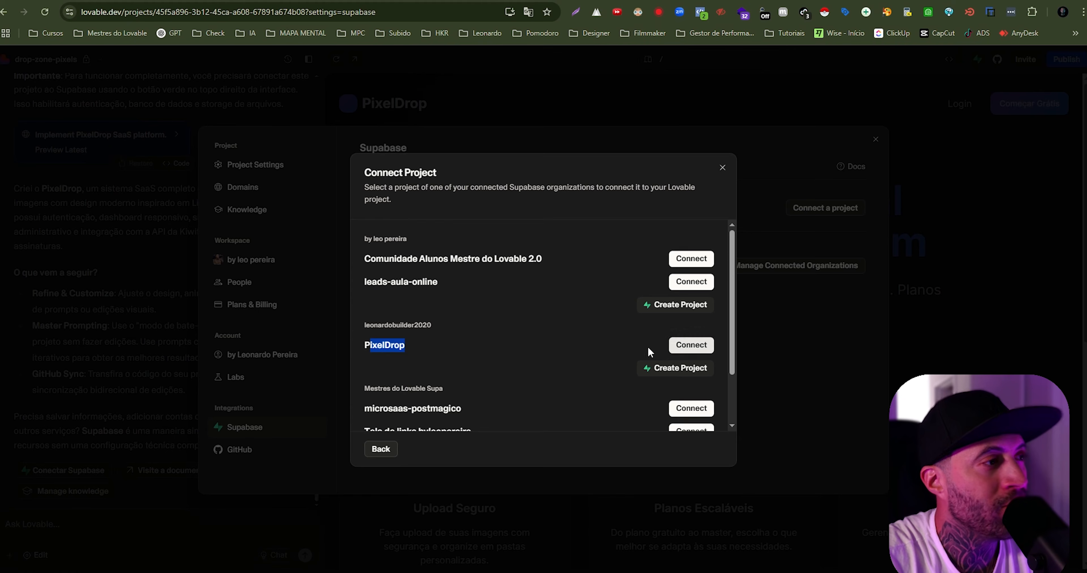
pyautogui.click(521, 361)
pyautogui.moveTo(363, 346); pyautogui.dragTo(469, 348)
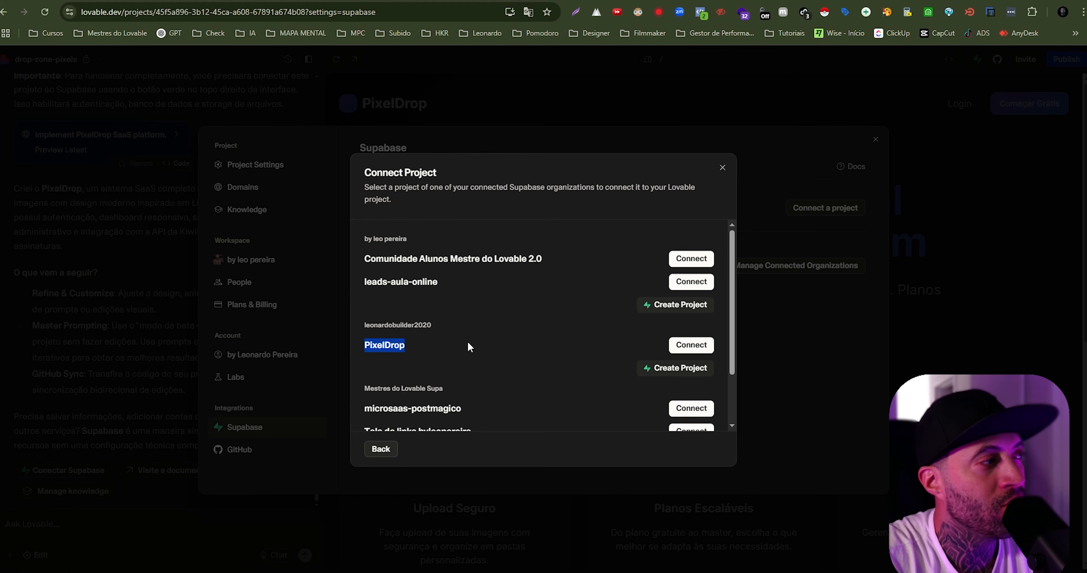
pyautogui.click(691, 345)
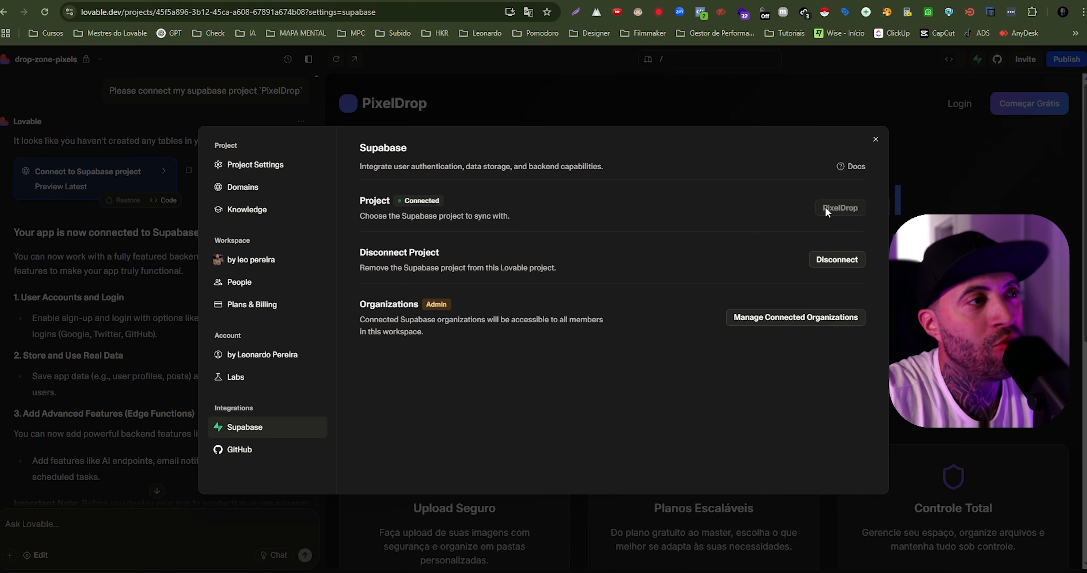
# - Check the connected project in the Supabase settings, close them and read Lovable's connection message
pyautogui.moveTo(826, 209); pyautogui.dragTo(859, 206)
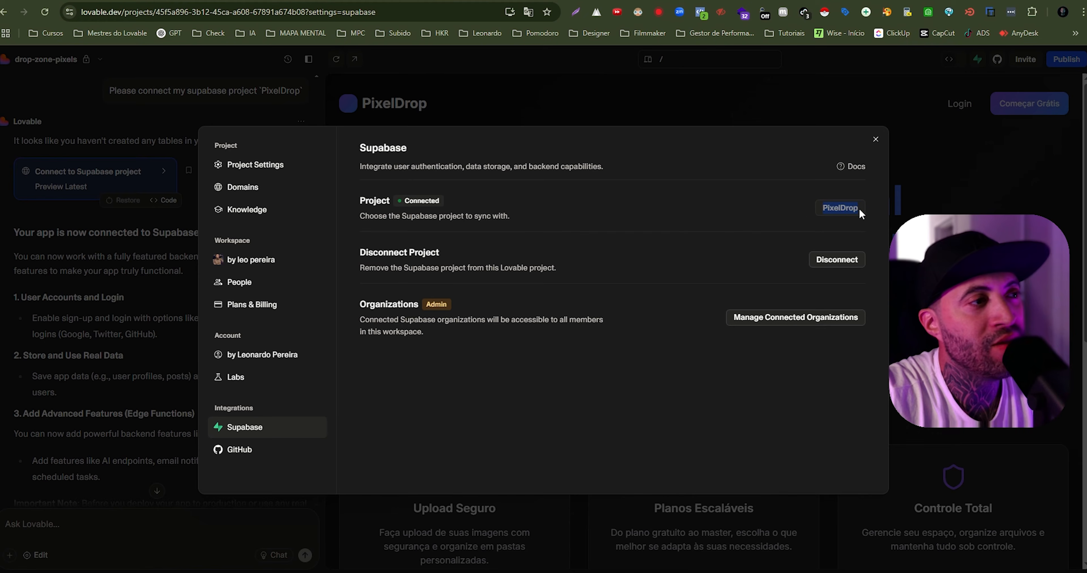
pyautogui.click(875, 142)
pyautogui.scroll(-4, 234, 387)
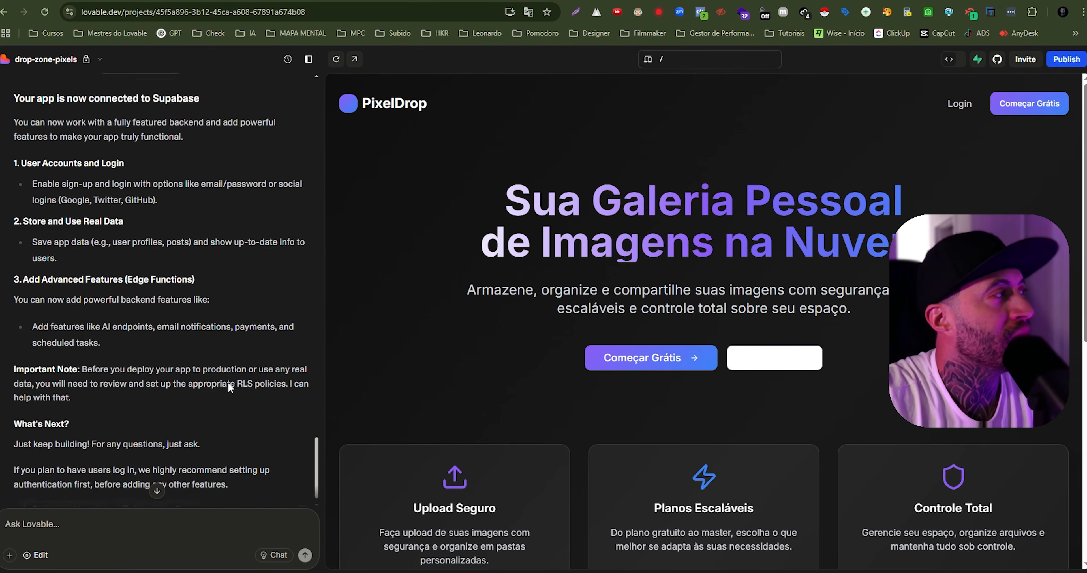
# - Open the connected PixelDrop project in Supabase from Lovable and view its overview and Table Editor
pyautogui.click(977, 59)
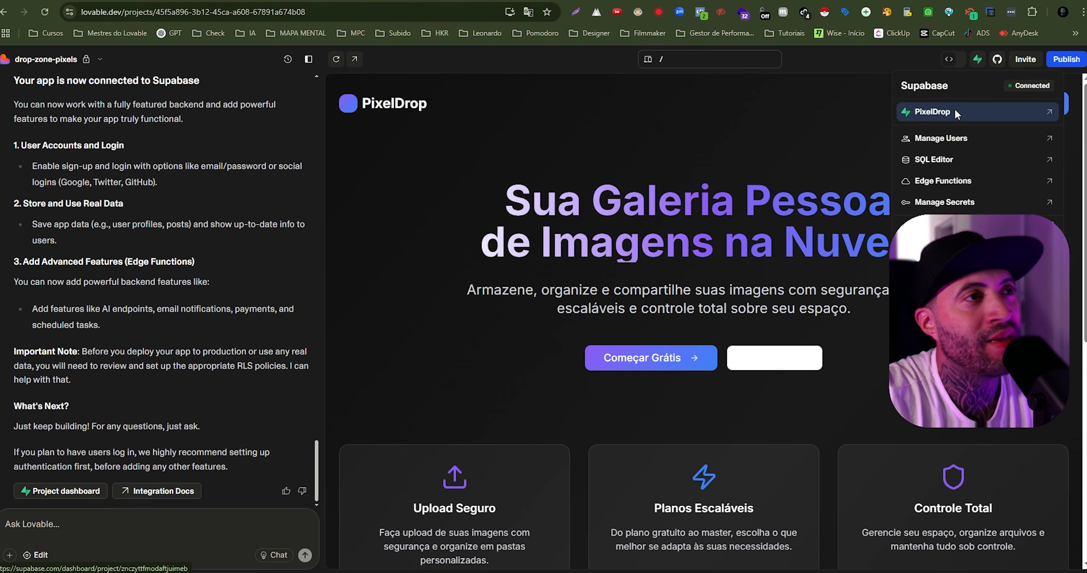
pyautogui.click(941, 111)
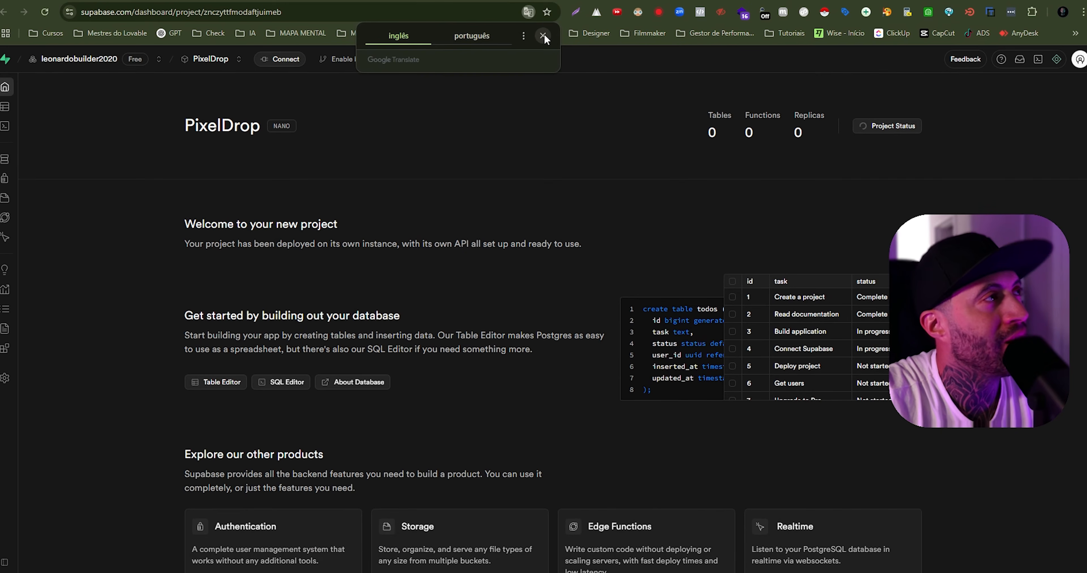
pyautogui.click(542, 37)
pyautogui.moveTo(197, 144); pyautogui.dragTo(341, 120)
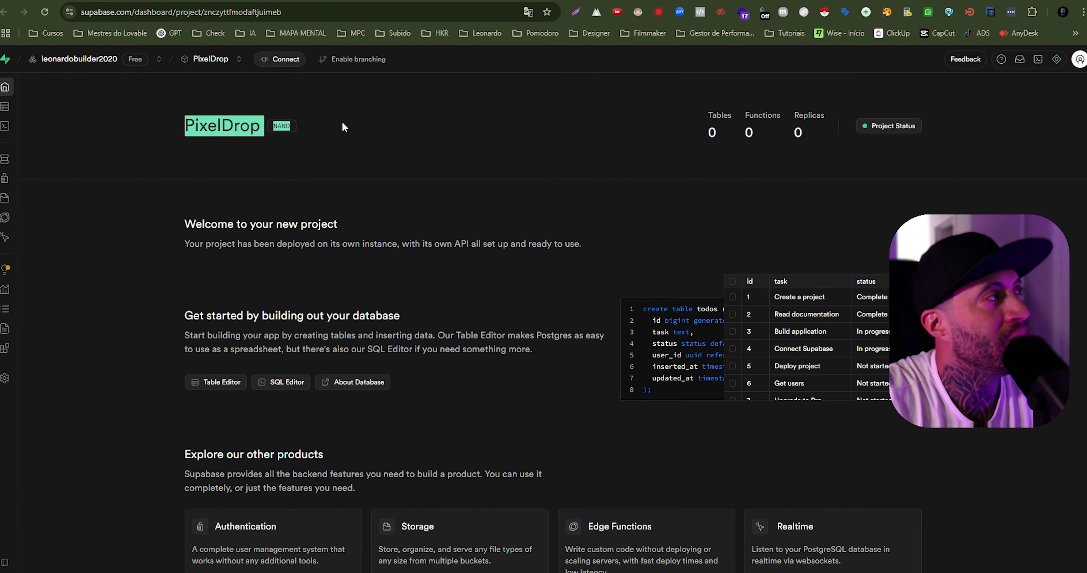
pyautogui.click(109, 197)
pyautogui.moveTo(33, 113)
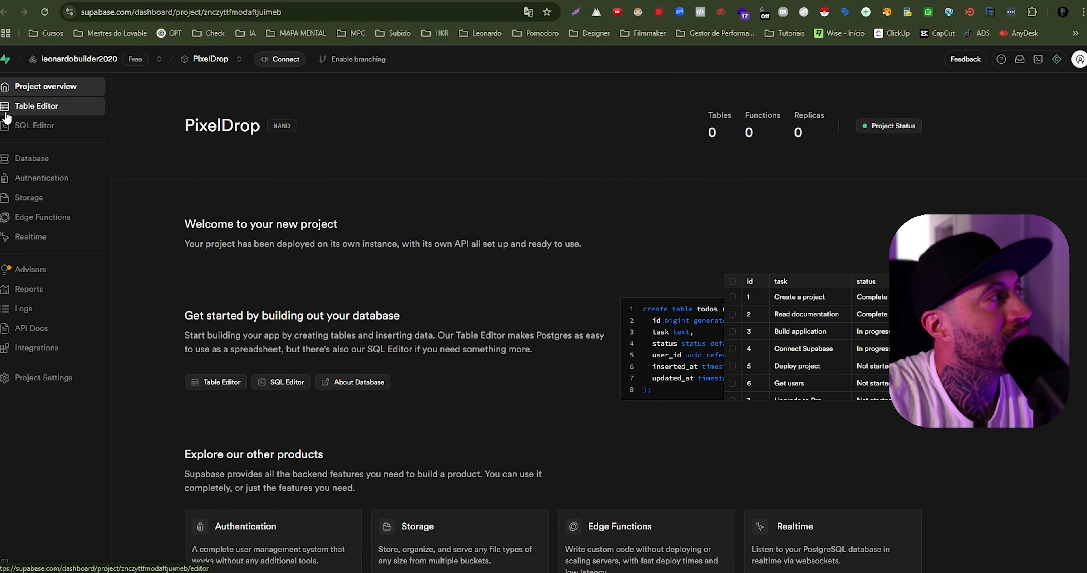
pyautogui.click(33, 110)
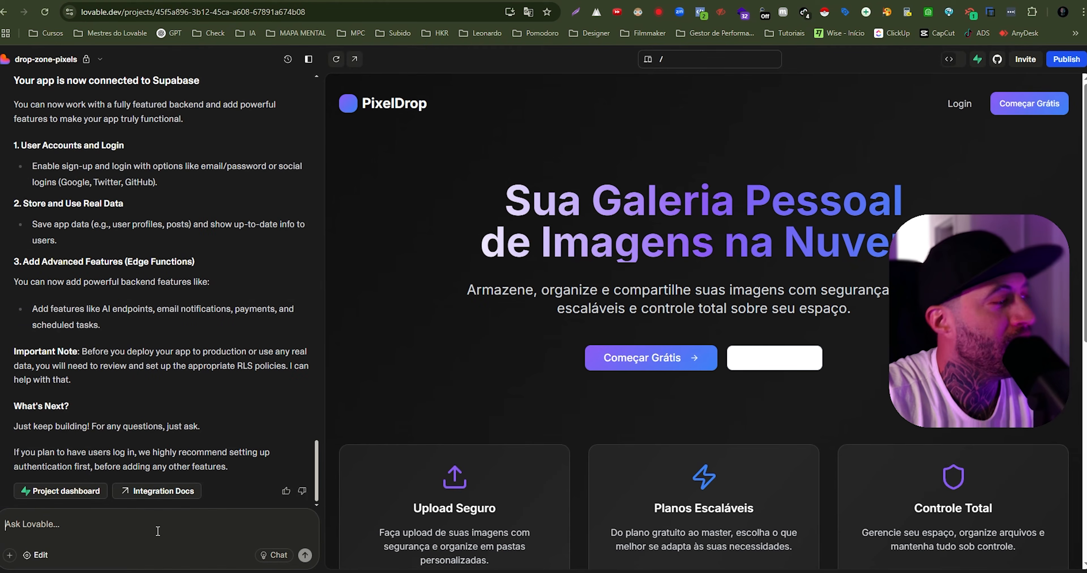
# - Return to Lovable and send the prompt "crie as tabelas , dados e tudo que for preciso para o sistema funcionar corretamente vinculado ao supabase"
pyautogui.write('crie as tabe')
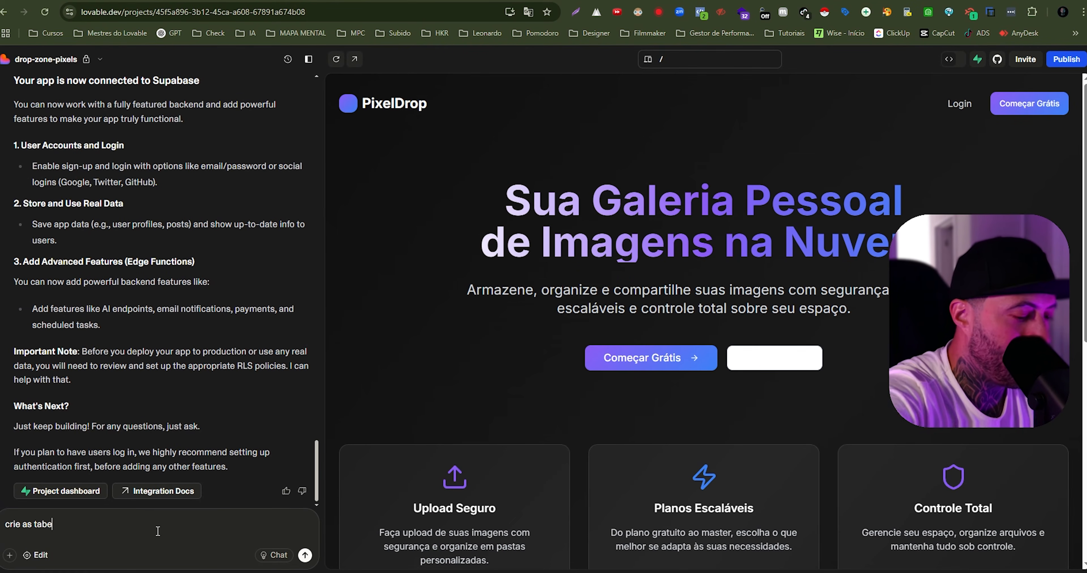
pyautogui.write('las , dados e t')
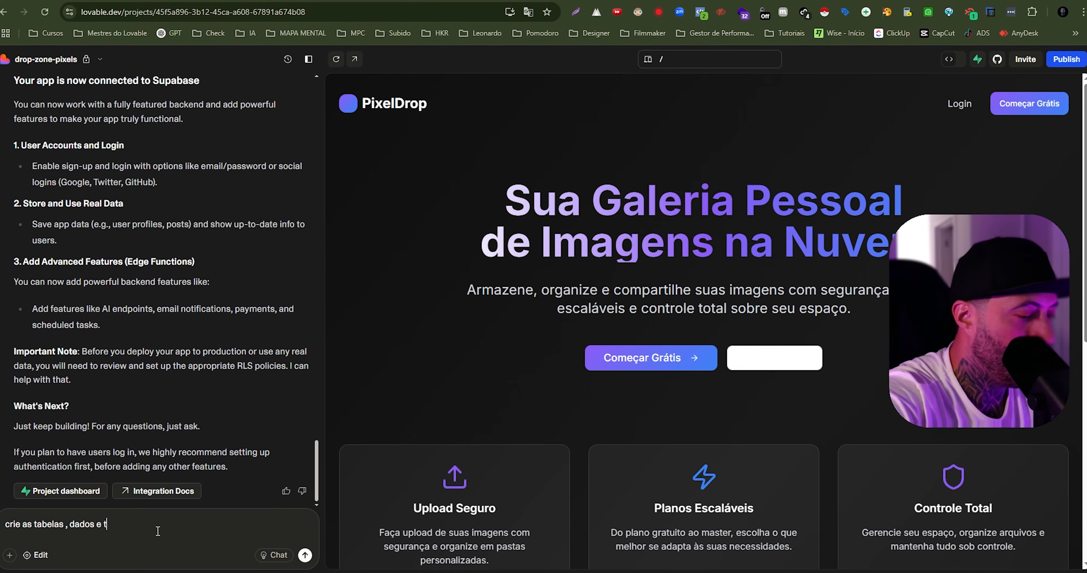
pyautogui.write('udo que')
pyautogui.press('BackSpace')
pyautogui.press('BackSpace')
pyautogui.press('BackSpace')
pyautogui.press('BackSpace')
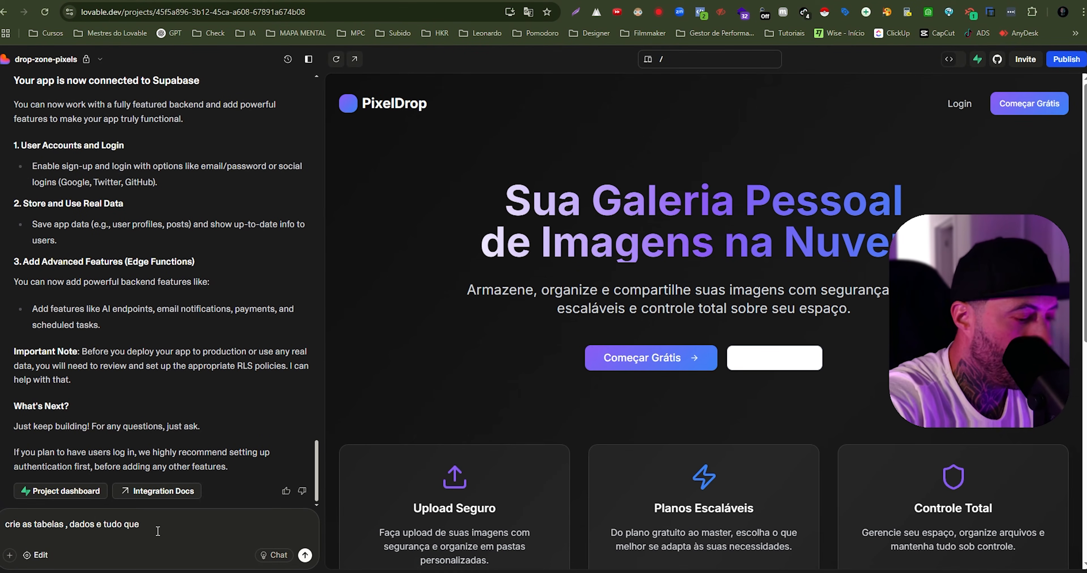
pyautogui.write('for preciso para ')
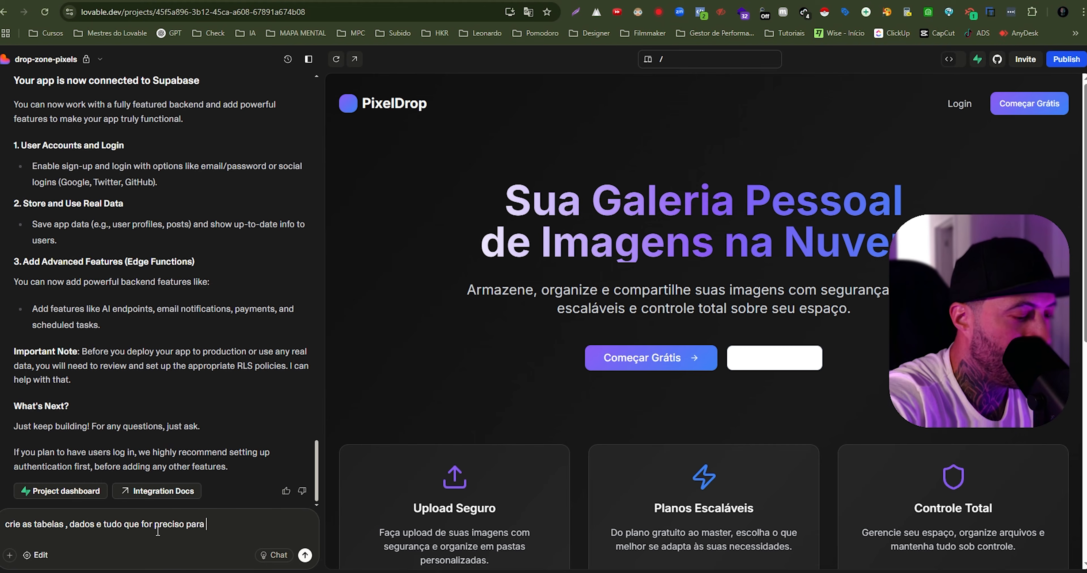
pyautogui.write('o sistema func')
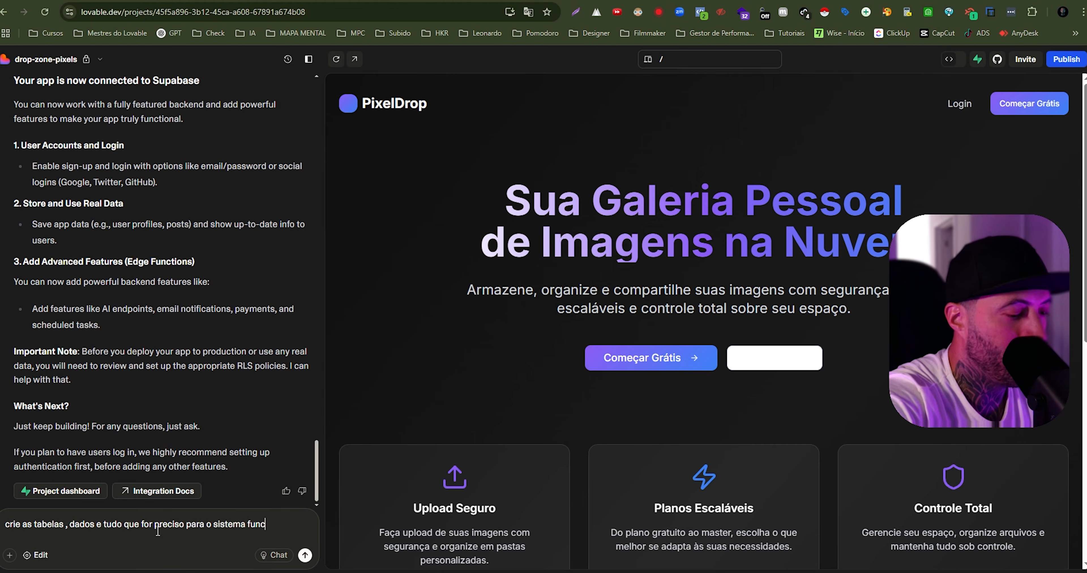
pyautogui.write('ionar corretame')
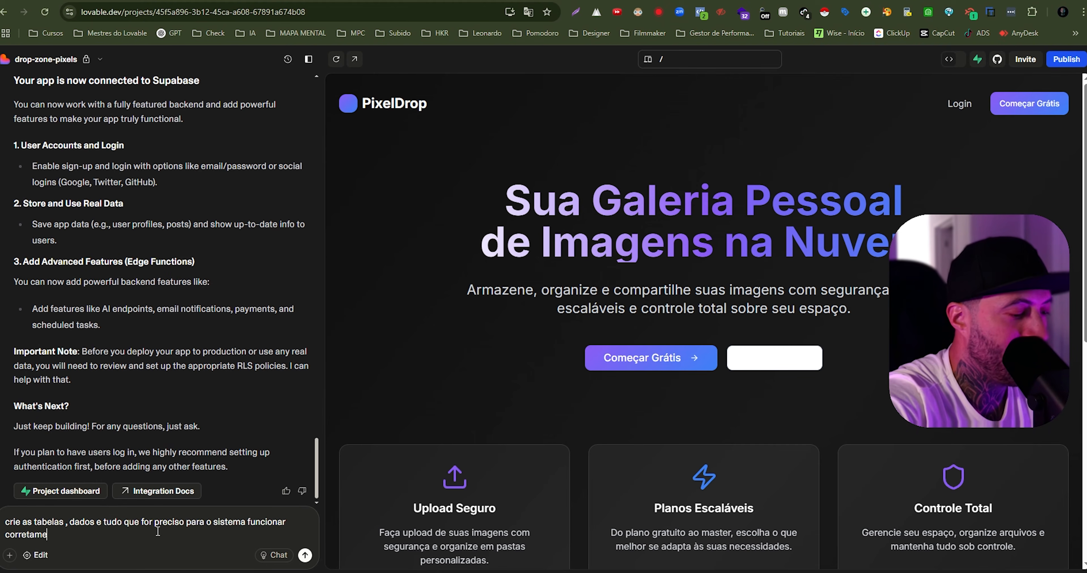
pyautogui.write('nte vinculado a')
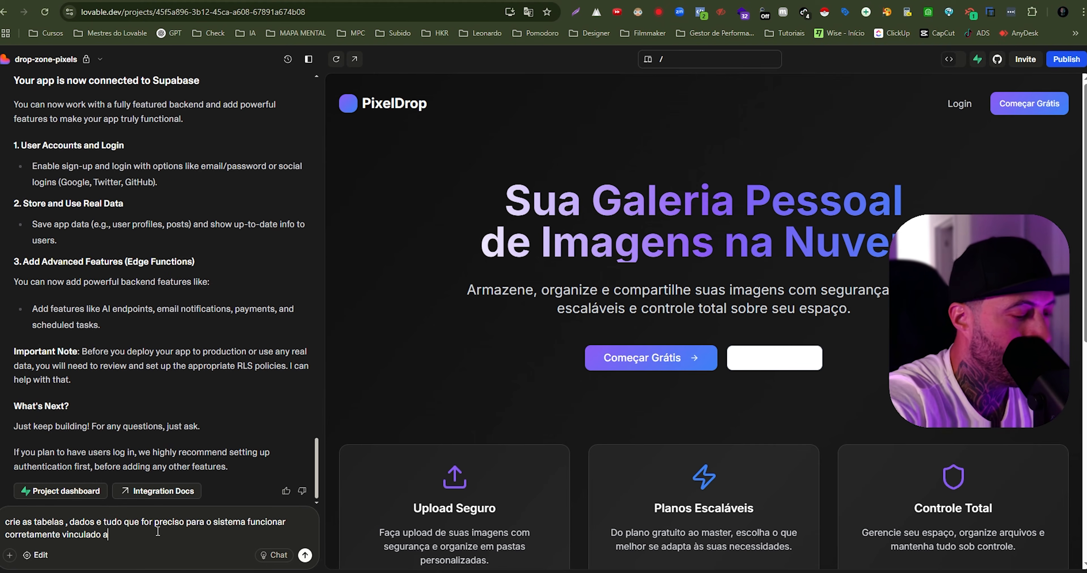
pyautogui.write('o supabase')
pyautogui.press('Return')
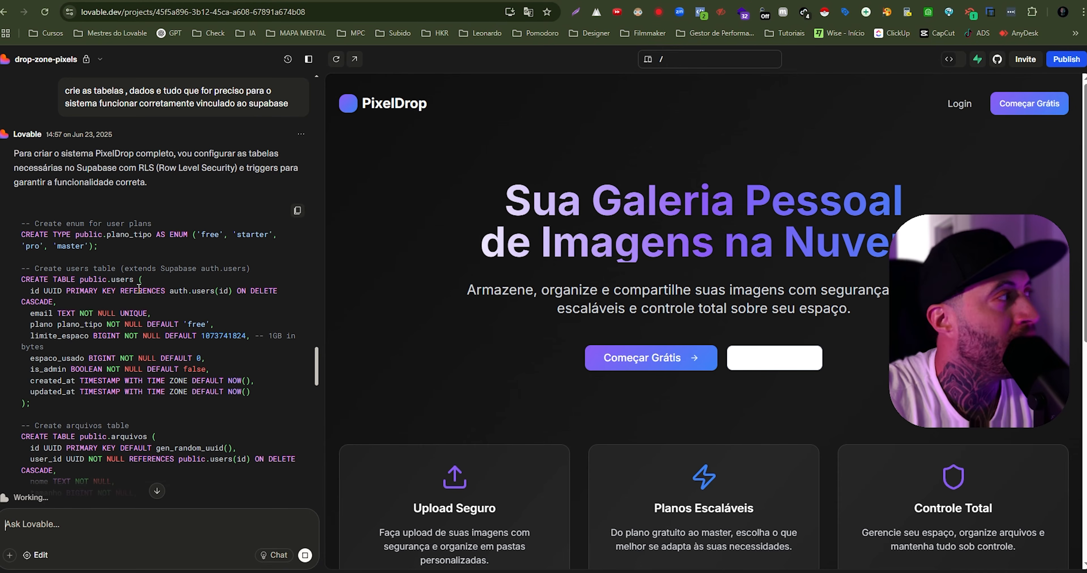
# - Review Lovable's generated SQL for tables, security policies, triggers and plan storage limits, and approve running it
pyautogui.moveTo(39, 224); pyautogui.dragTo(148, 223)
pyautogui.scroll(-10, 188, 261)
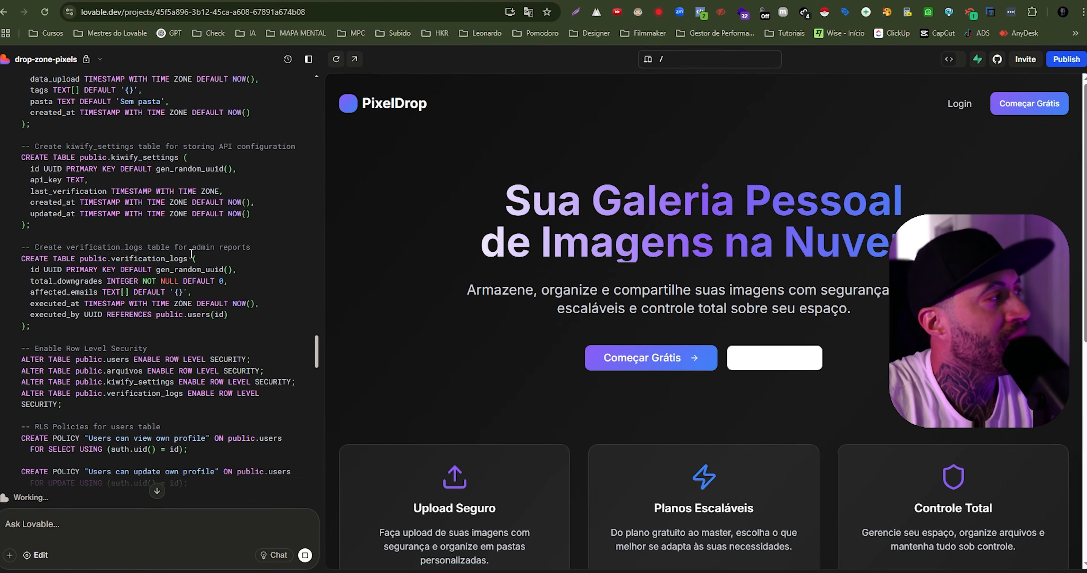
pyautogui.scroll(-5, 191, 266)
pyautogui.moveTo(65, 214); pyautogui.dragTo(144, 224)
pyautogui.scroll(-4, 147, 259)
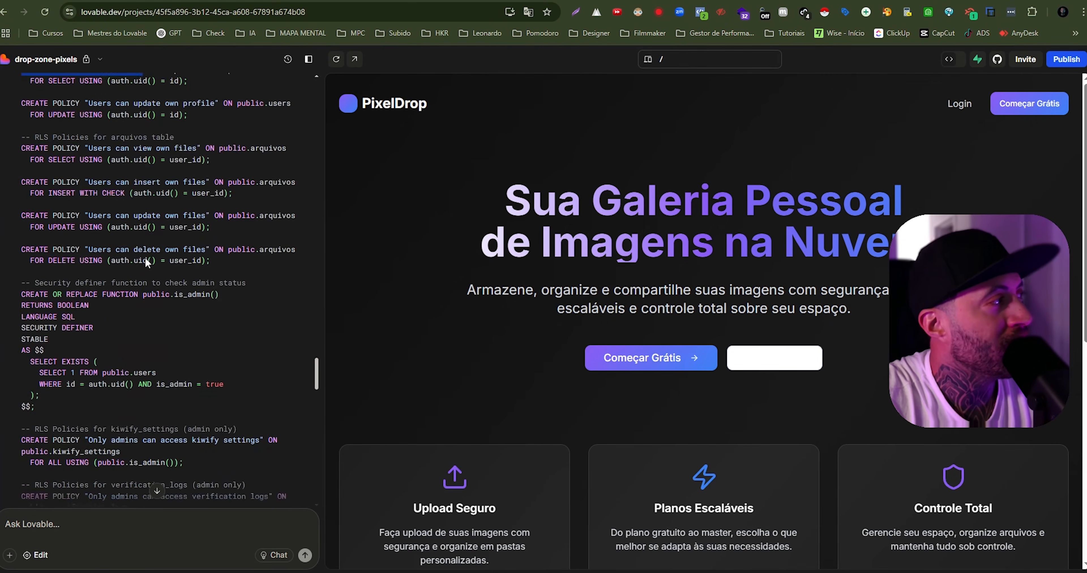
pyautogui.scroll(-5, 147, 262)
pyautogui.scroll(-6, 127, 274)
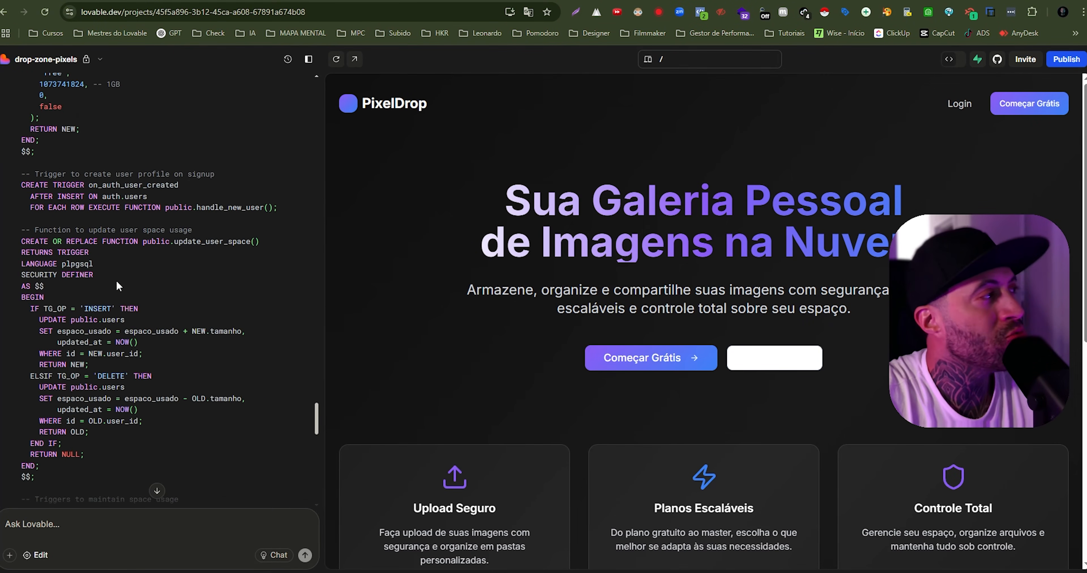
pyautogui.scroll(-8, 123, 289)
pyautogui.scroll(-10, 123, 289)
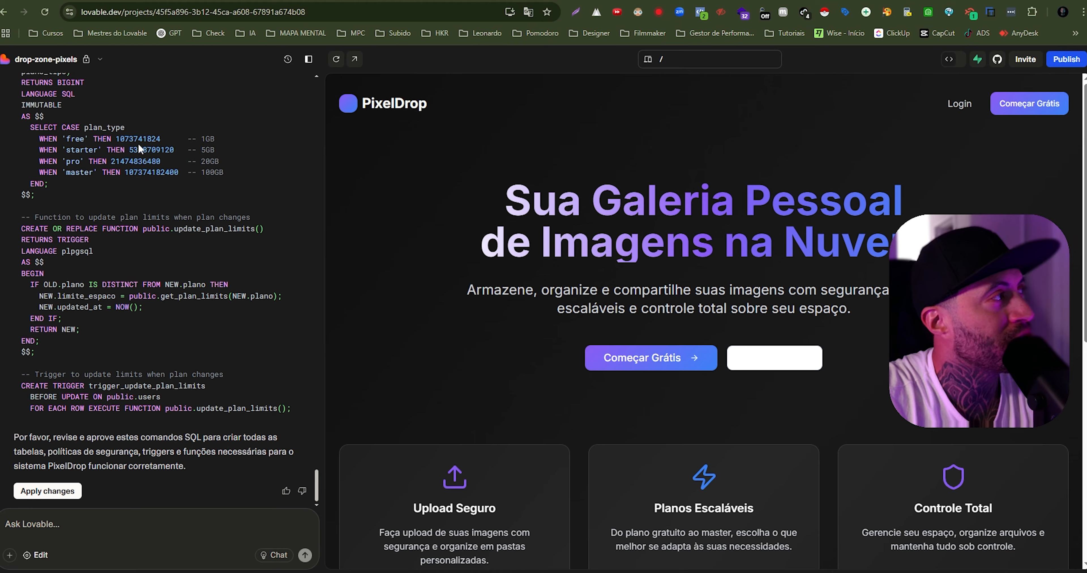
pyautogui.moveTo(201, 140); pyautogui.dragTo(121, 140)
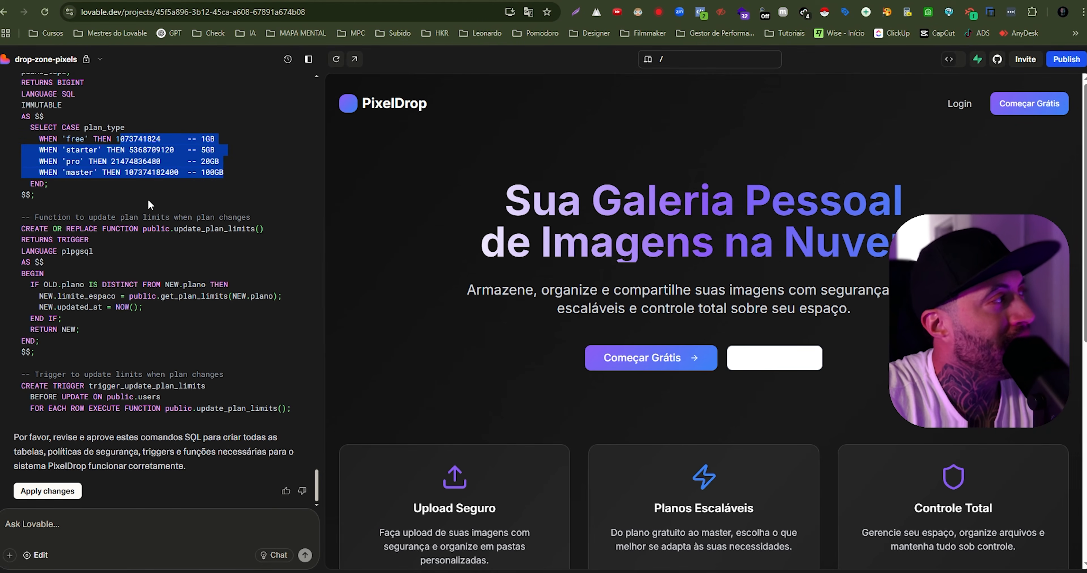
pyautogui.click(148, 343)
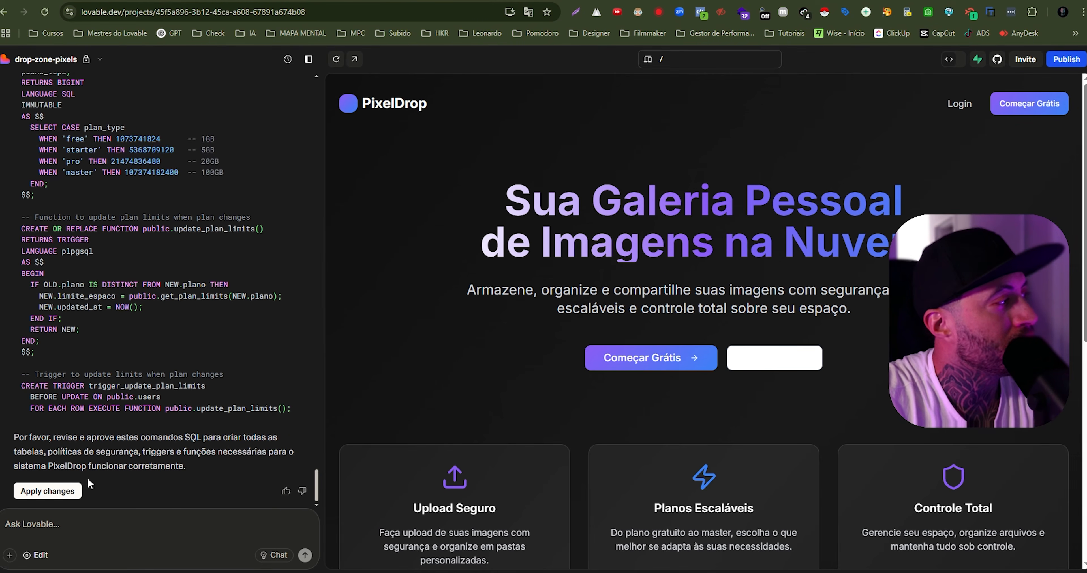
pyautogui.click(54, 494)
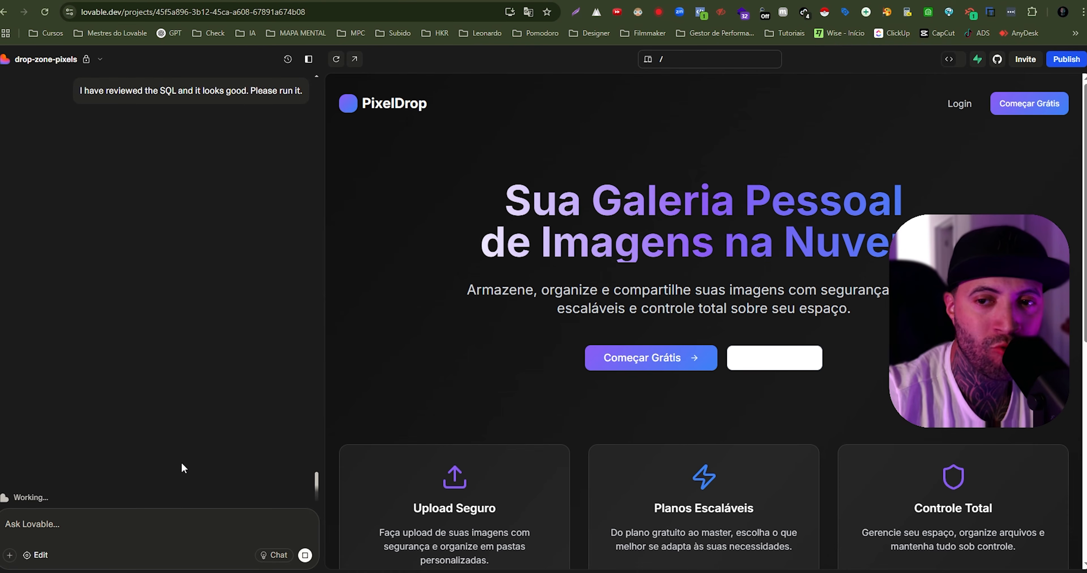
# - Copy the complete SQL code block from Lovable's reply to the table-creation prompt
pyautogui.scroll(5, 133, 220)
pyautogui.scroll(15, 194, 295)
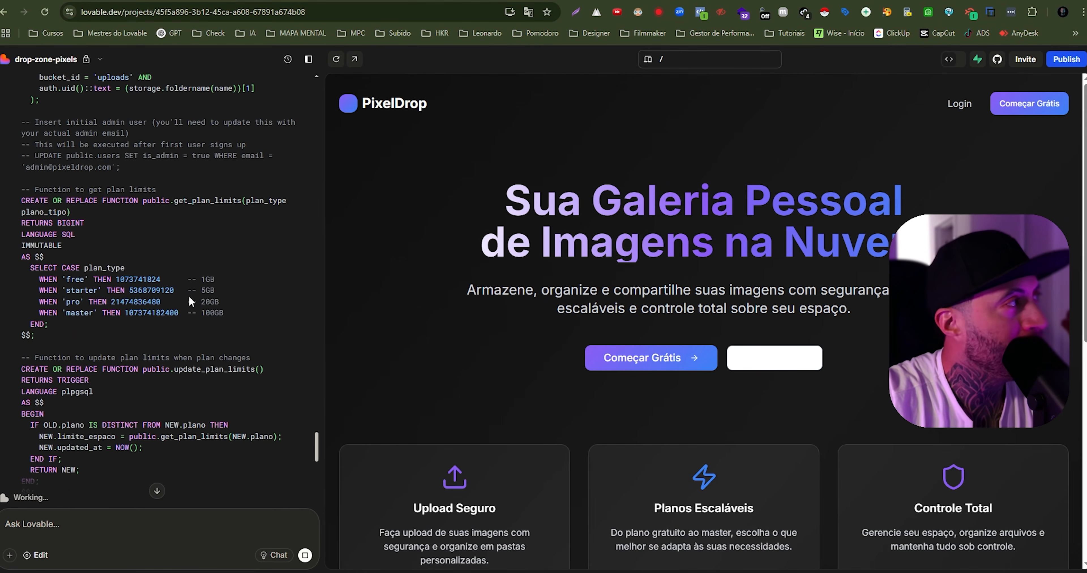
pyautogui.scroll(15, 215, 260)
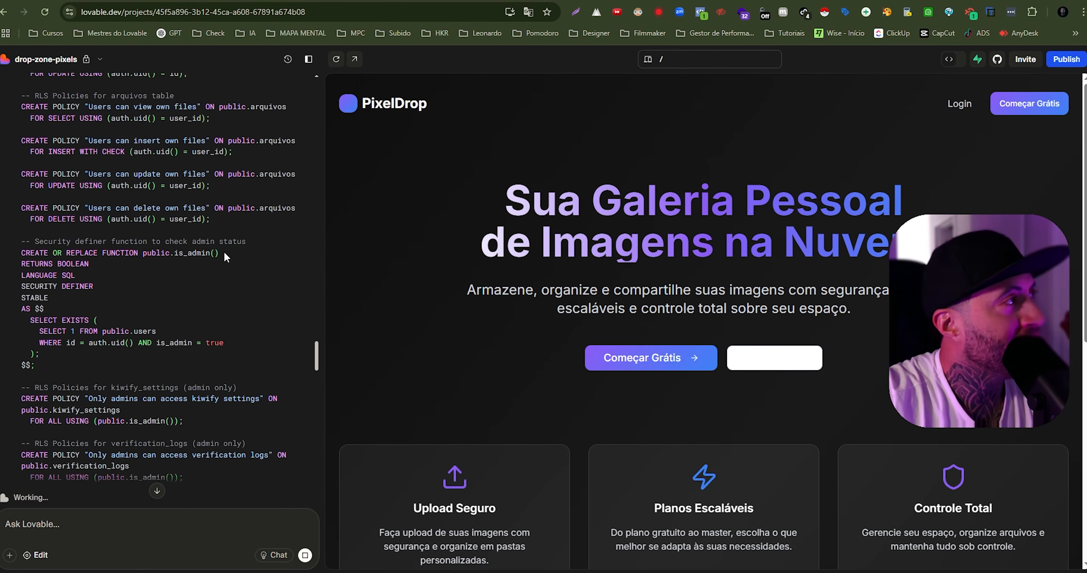
pyautogui.scroll(1, 228, 260)
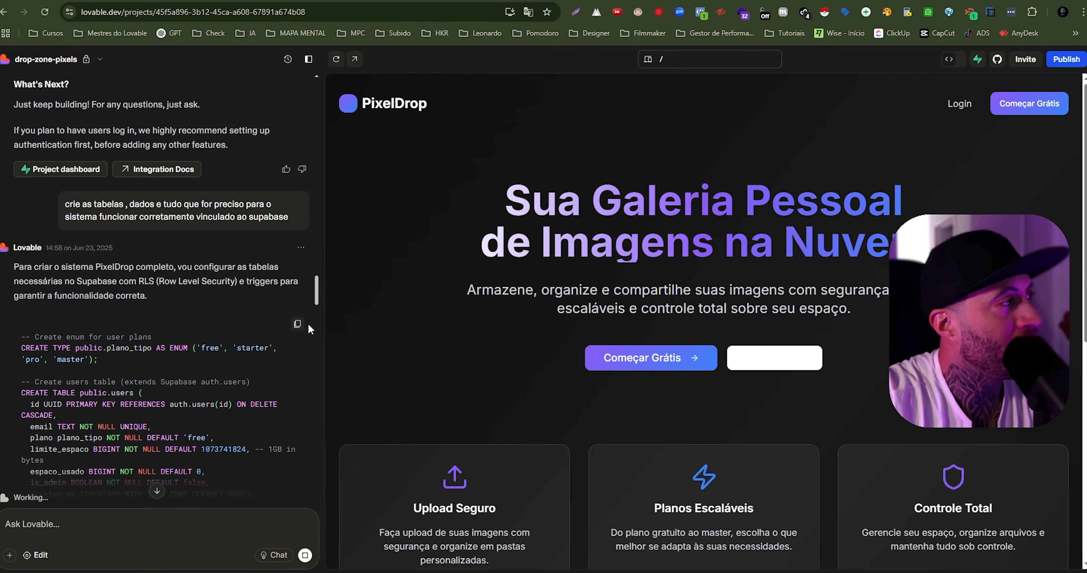
pyautogui.click(297, 324)
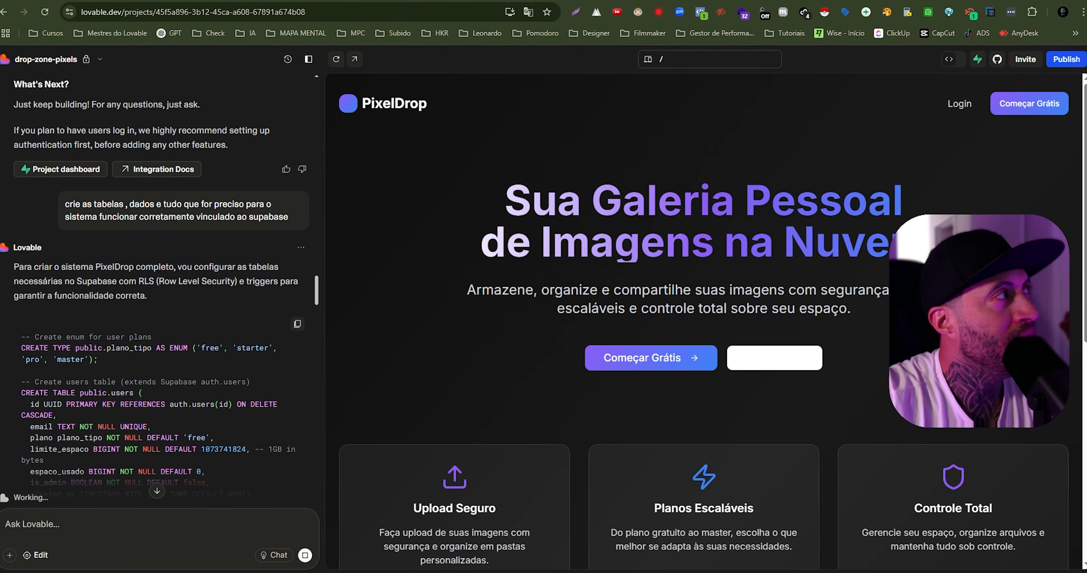
# - Switch to the PixelDrop project in Supabase and paste the copied SQL into a new SQL snippet
pyautogui.click(225, 1)
pyautogui.moveTo(17, 128)
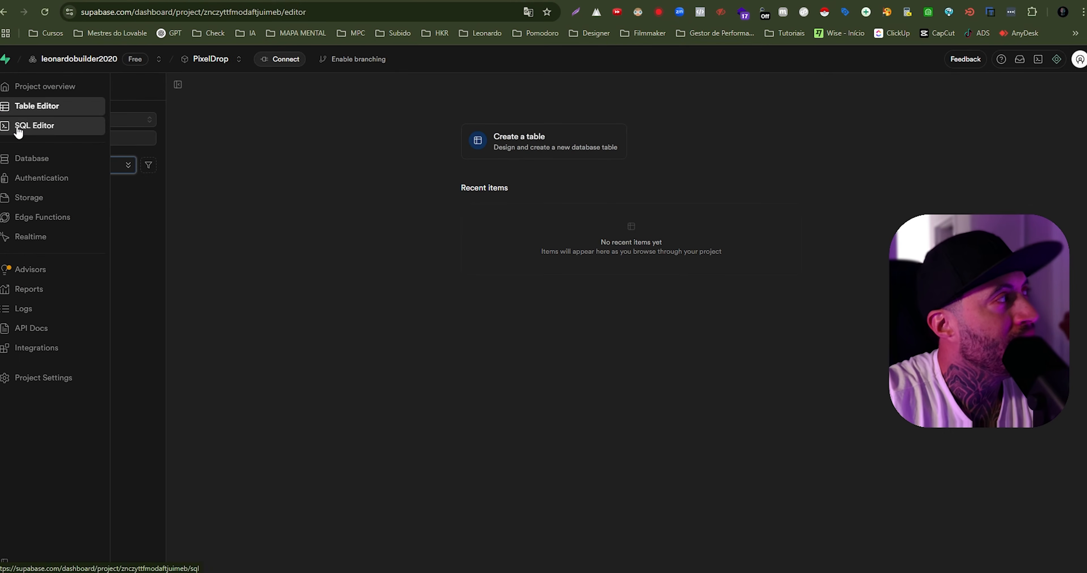
pyautogui.click(38, 128)
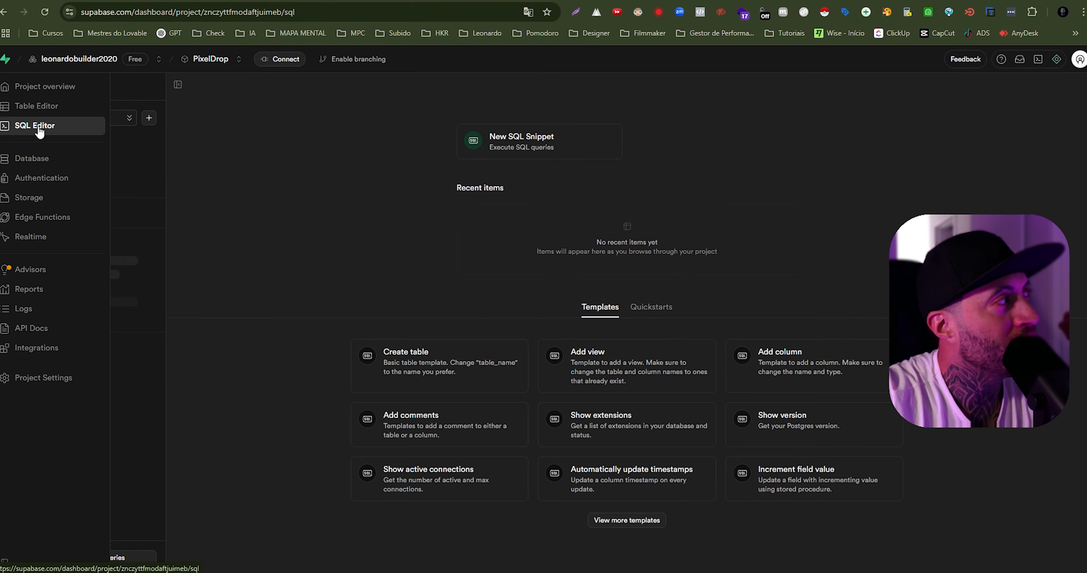
pyautogui.click(517, 150)
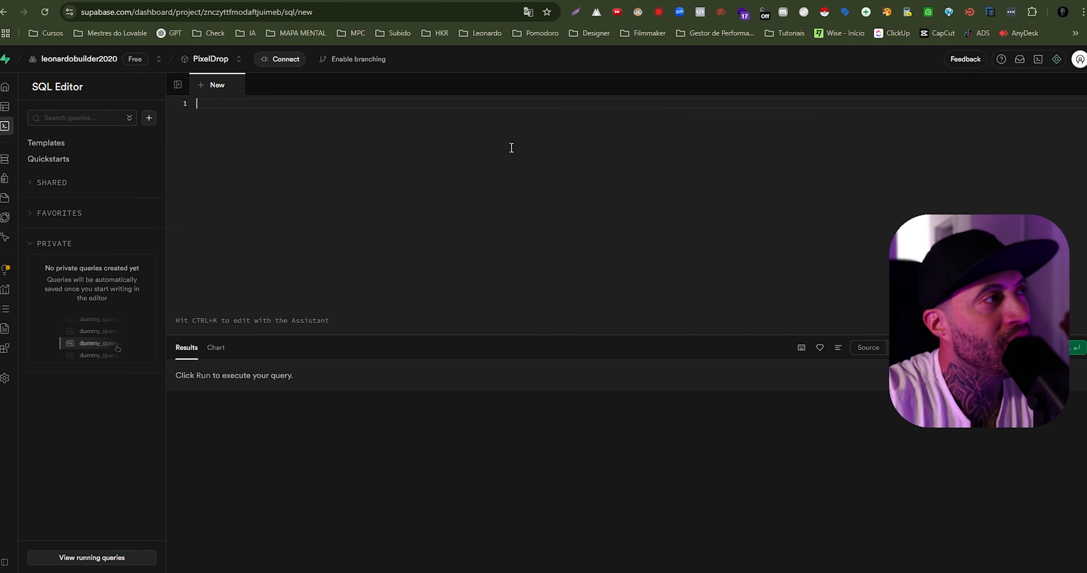
pyautogui.hotkey('ctrl', 'v')
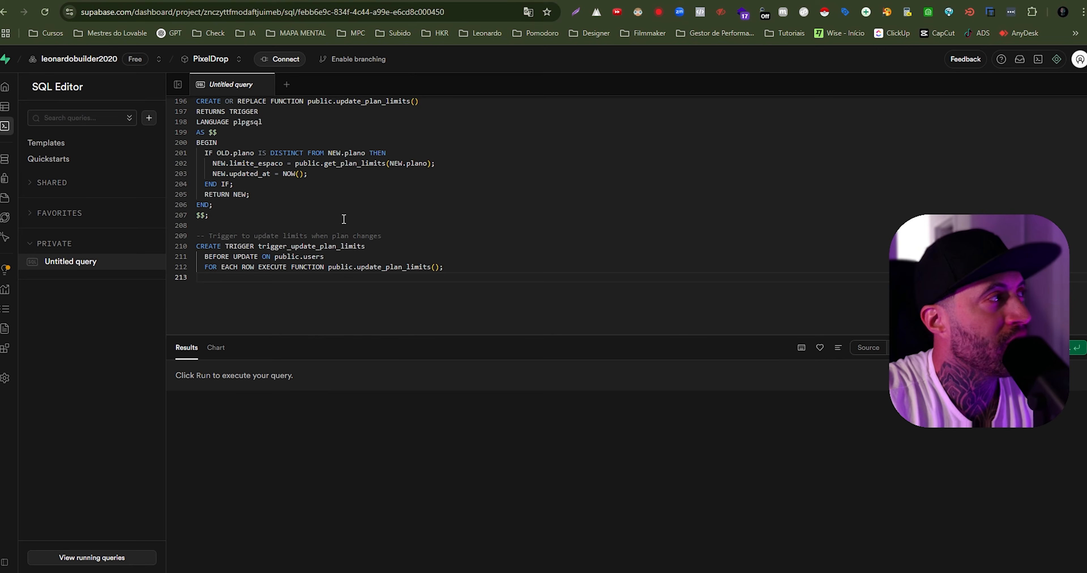
# - Look through the pasted SQL in the Supabase query and check its source code block in Lovable
pyautogui.scroll(20, 295, 194)
pyautogui.scroll(18, 346, 220)
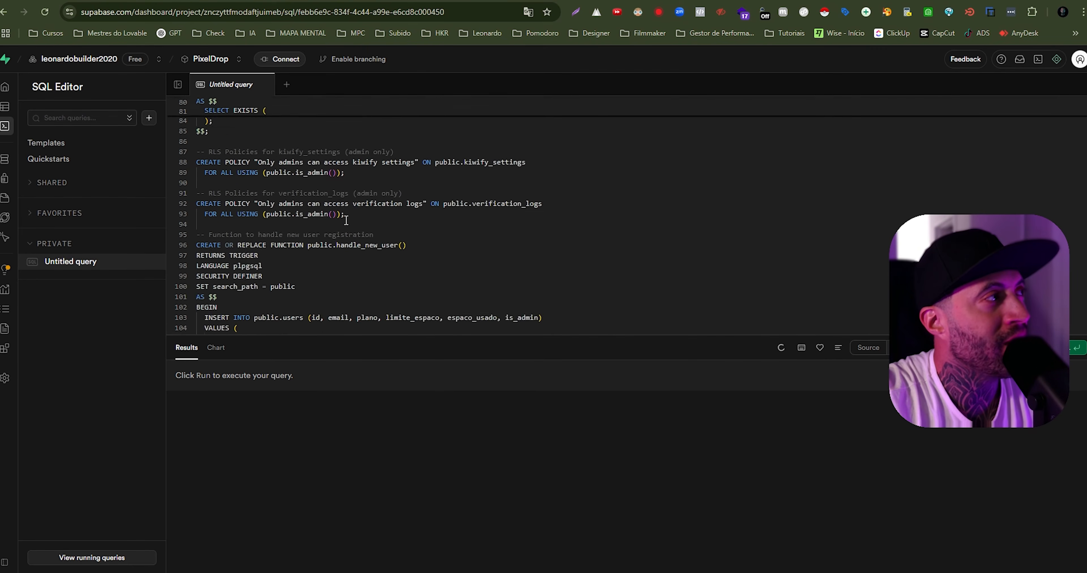
pyautogui.scroll(6, 346, 220)
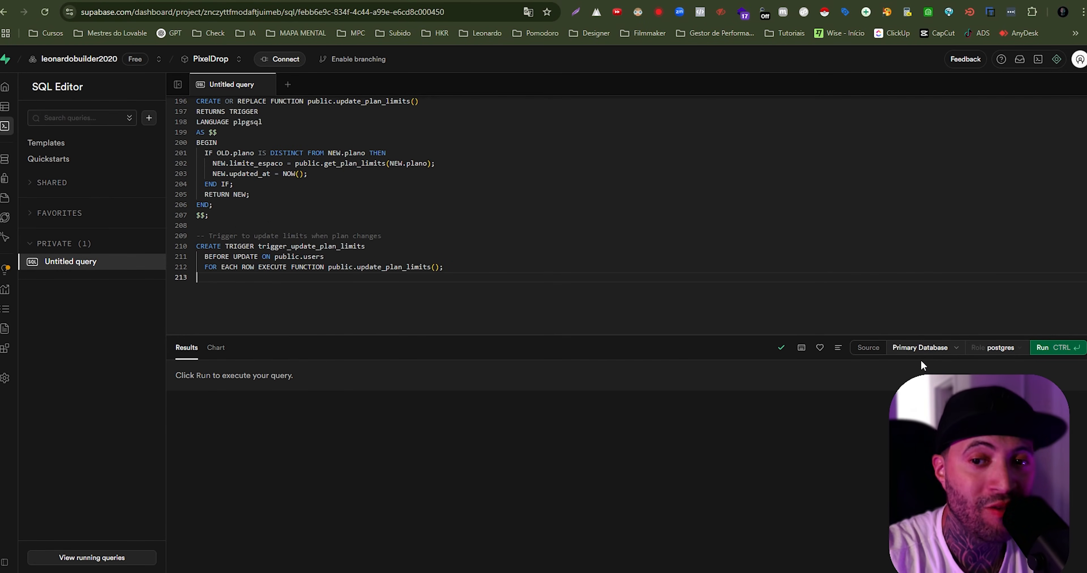
pyautogui.scroll(10, 485, 274)
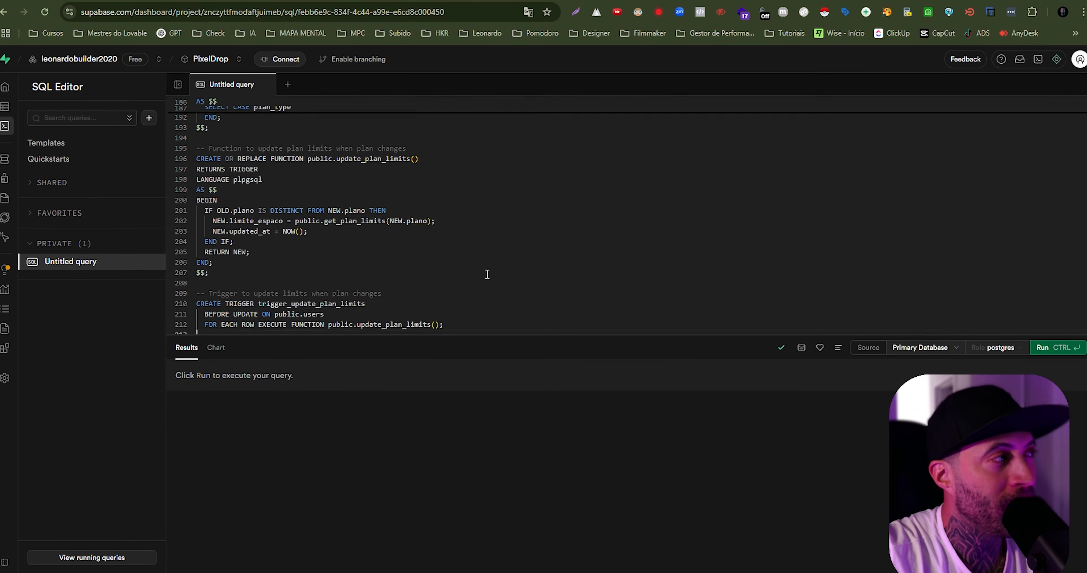
pyautogui.click(118, 1)
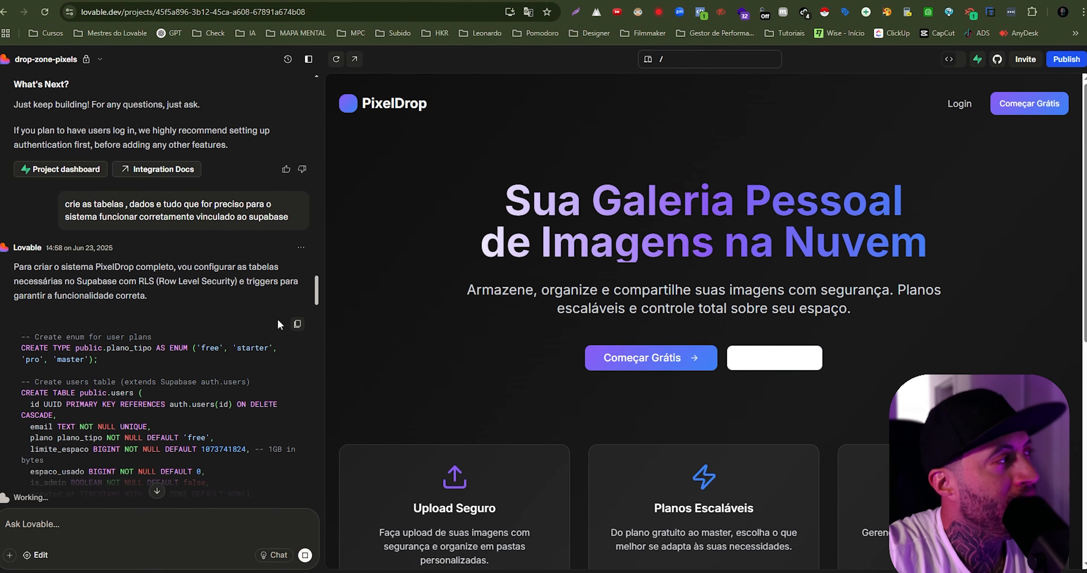
pyautogui.click(228, 1)
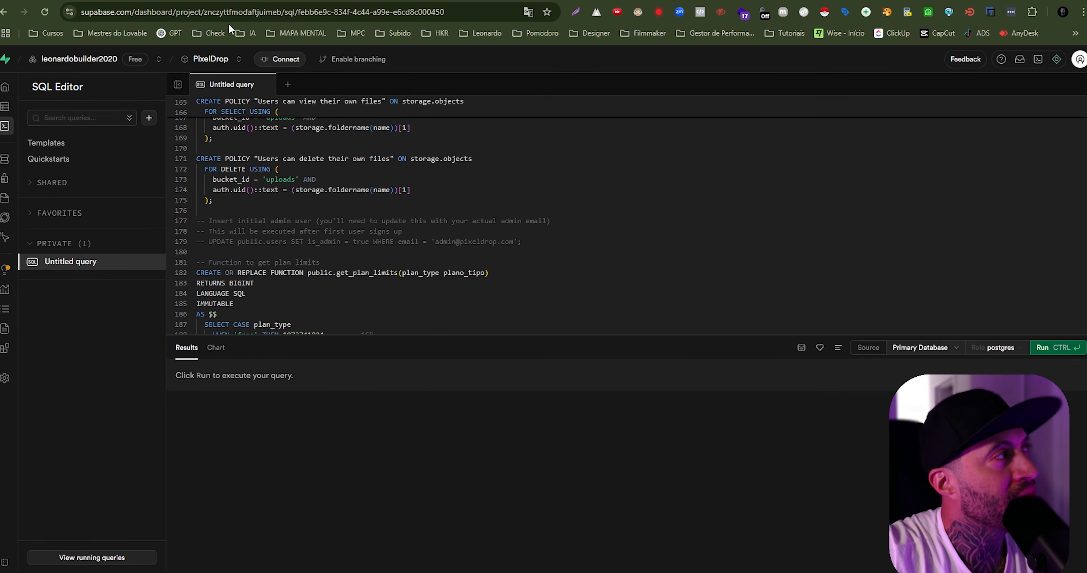
pyautogui.moveTo(29, 127)
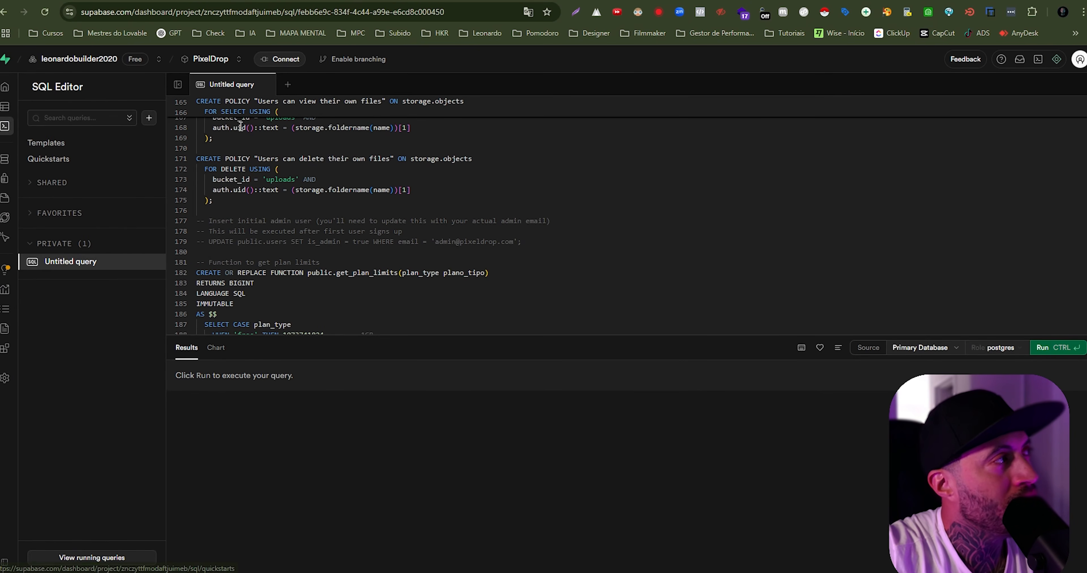
pyautogui.scroll(10, 243, 129)
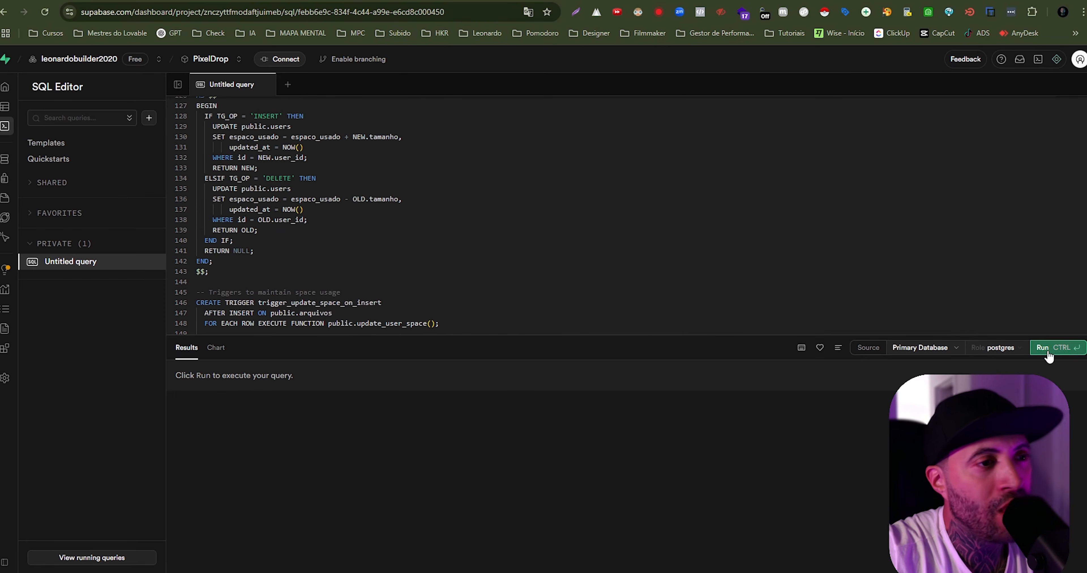
pyautogui.scroll(-6, 341, 185)
pyautogui.scroll(-9, 341, 185)
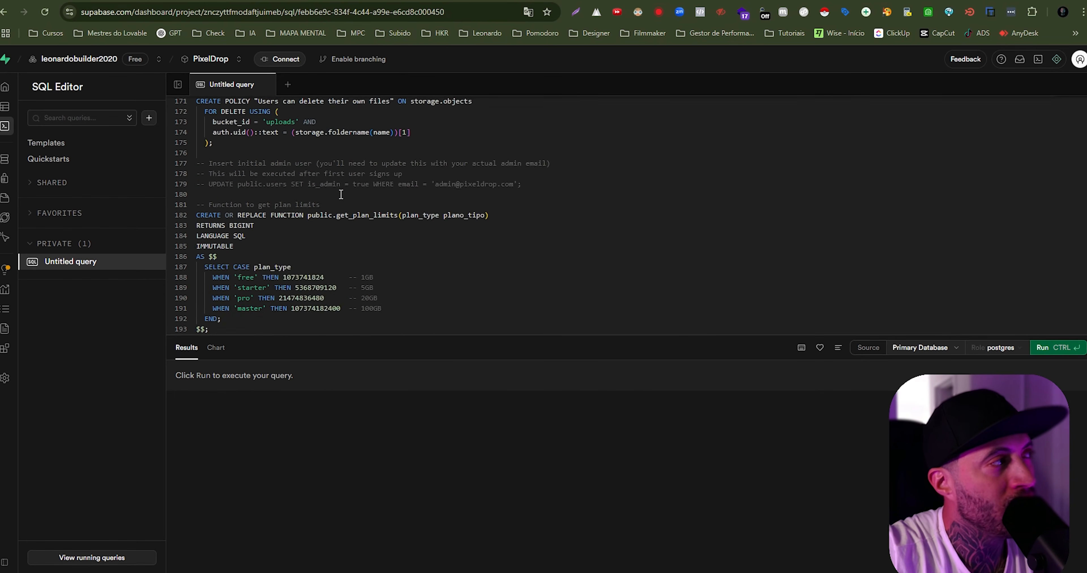
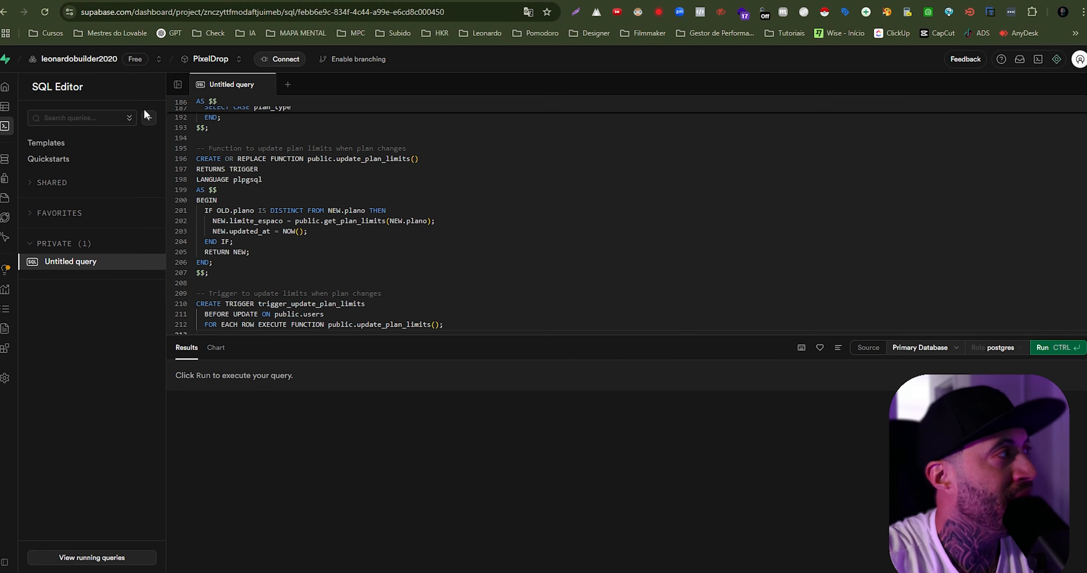
# - Look through the columns of the arquivos, kiwify_settings and users tables in the Supabase Table Editor
pyautogui.click(30, 108)
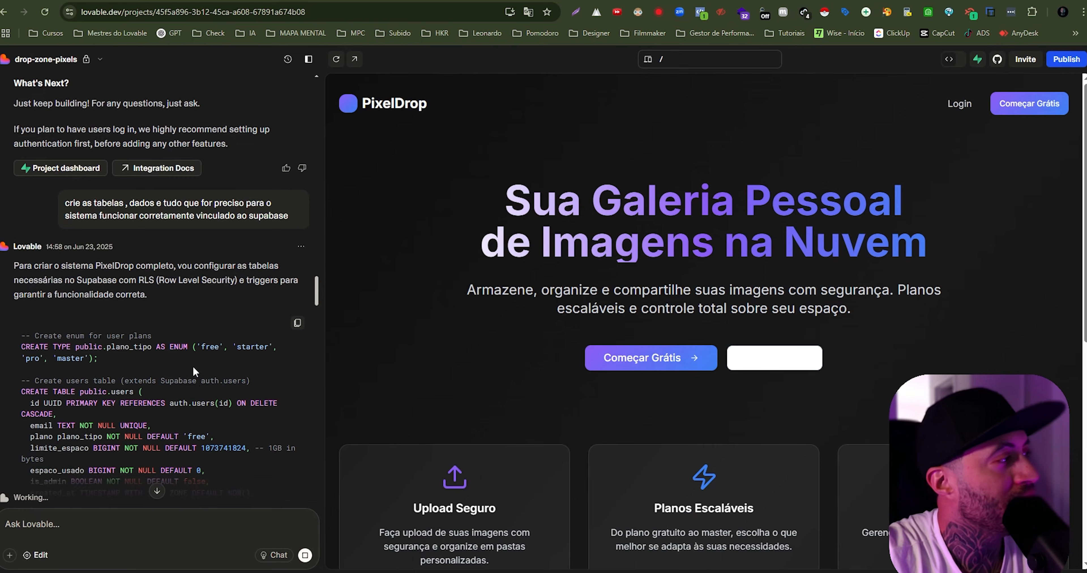
pyautogui.scroll(-20, 192, 366)
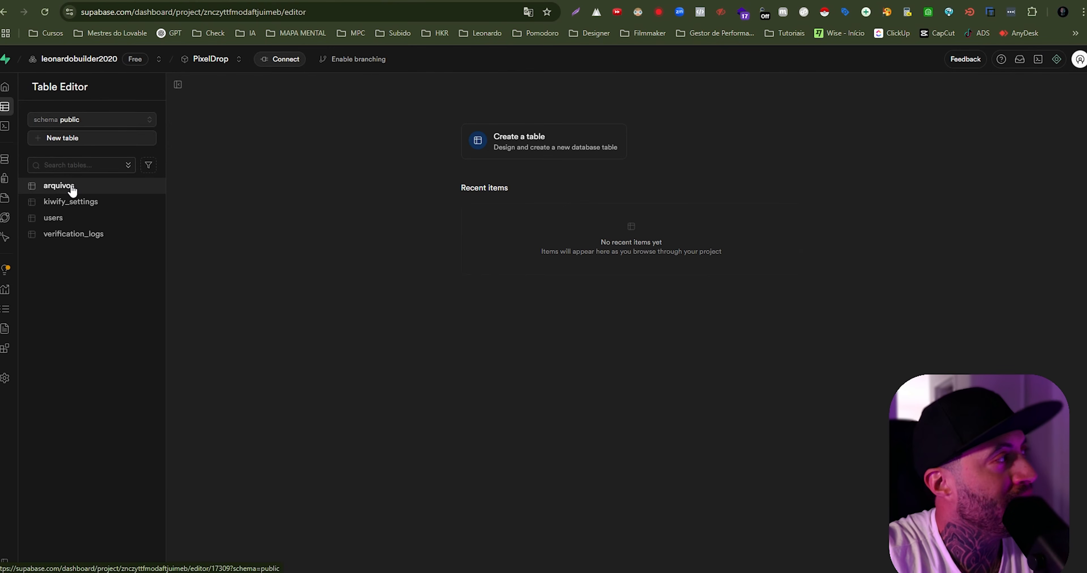
pyautogui.click(72, 188)
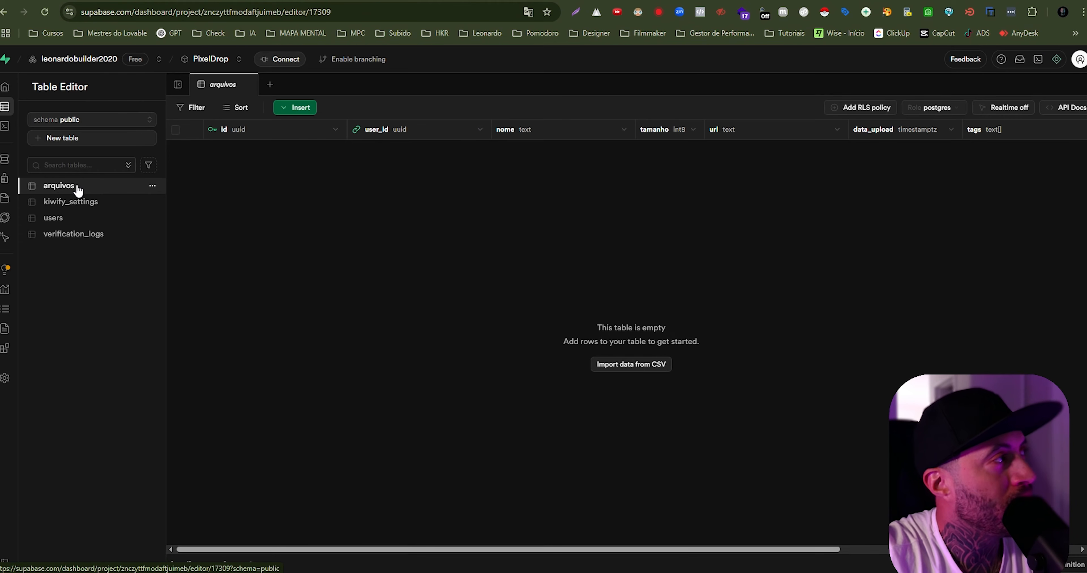
pyautogui.click(82, 203)
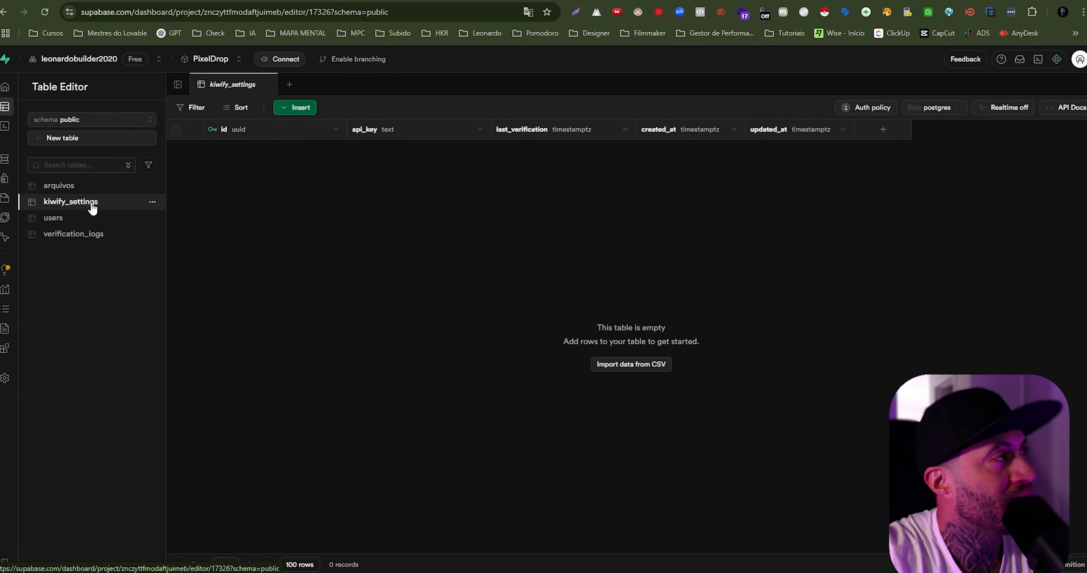
pyautogui.click(82, 220)
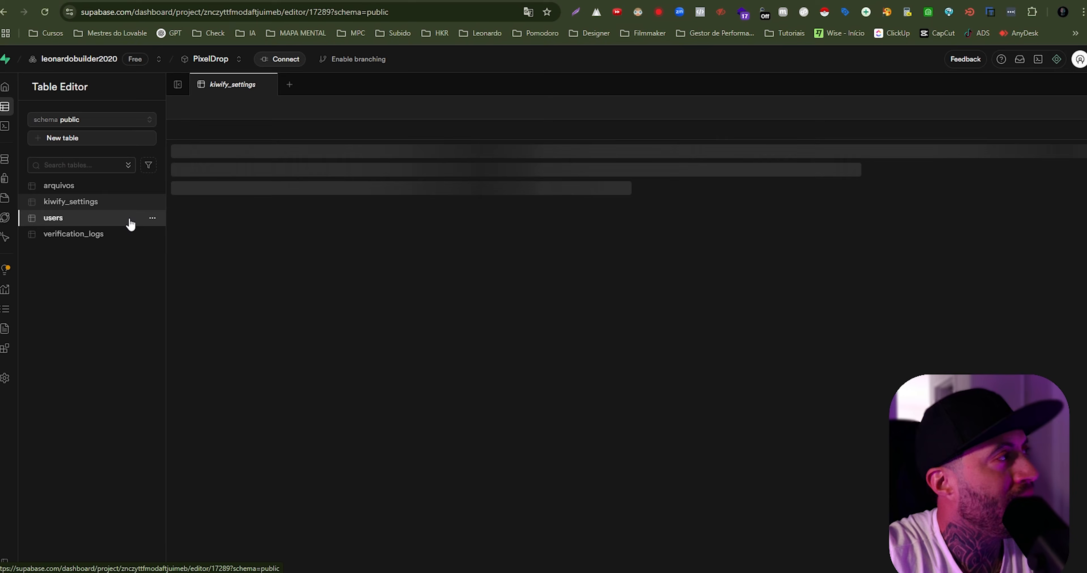
pyautogui.click(67, 220)
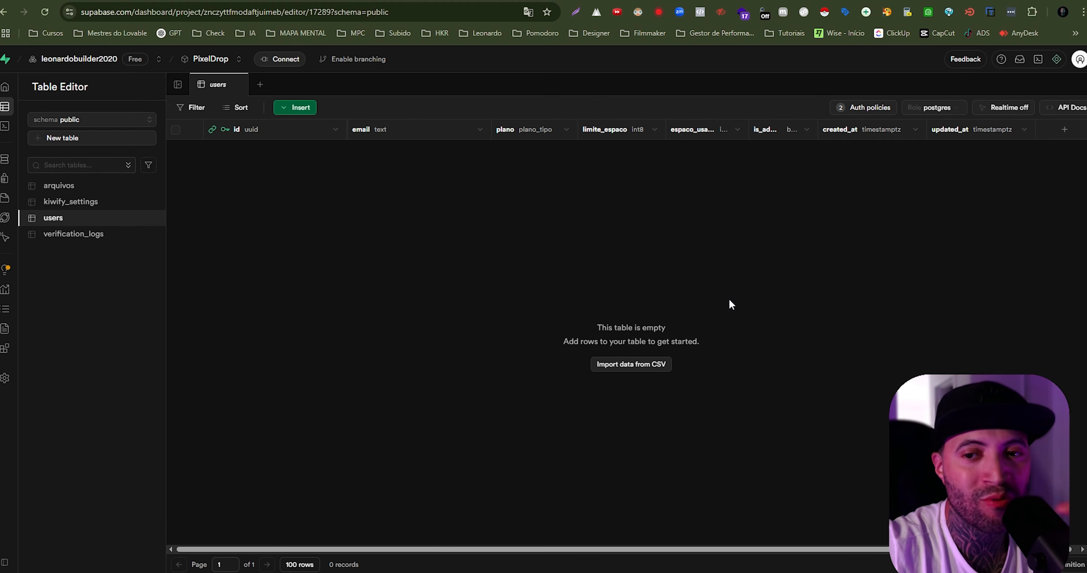
pyautogui.click(62, 188)
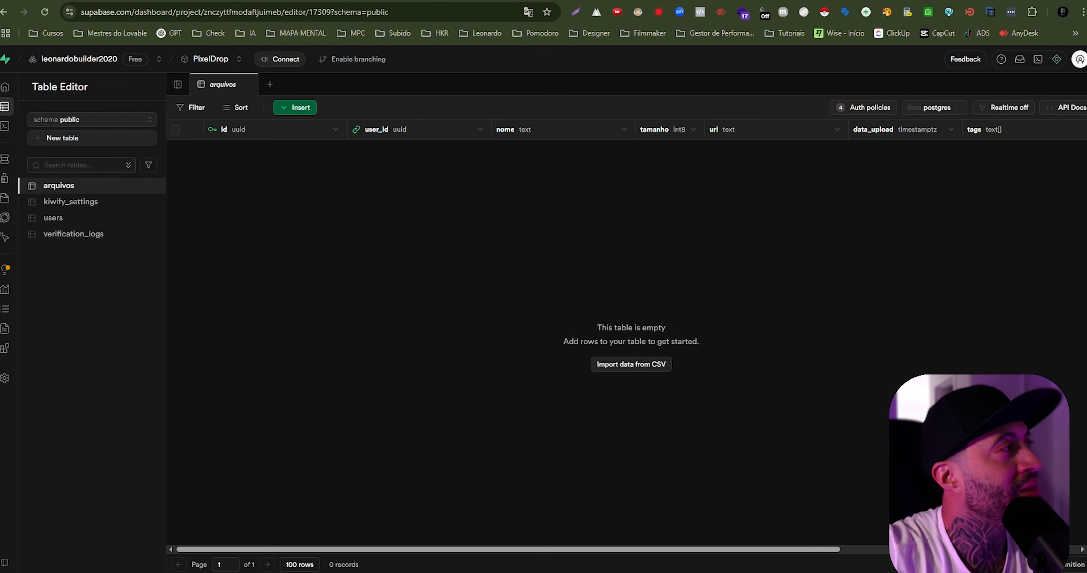
# - Switch to Lovable and read its reply on the implemented features, next steps and build error fix
pyautogui.click(47, 1)
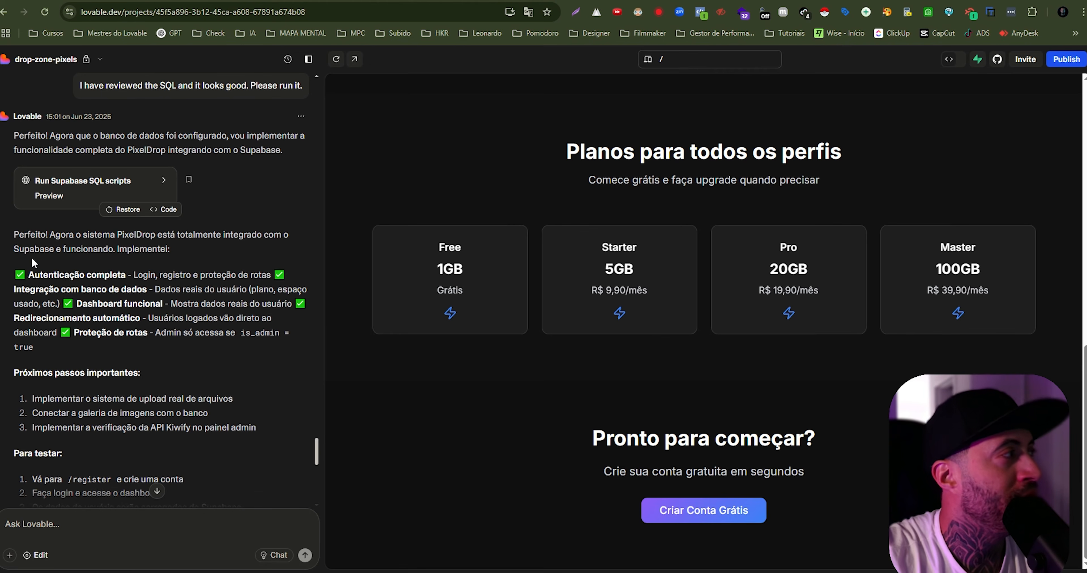
pyautogui.moveTo(35, 273); pyautogui.dragTo(126, 275)
pyautogui.moveTo(5, 291); pyautogui.dragTo(169, 293)
pyautogui.moveTo(77, 304); pyautogui.dragTo(161, 304)
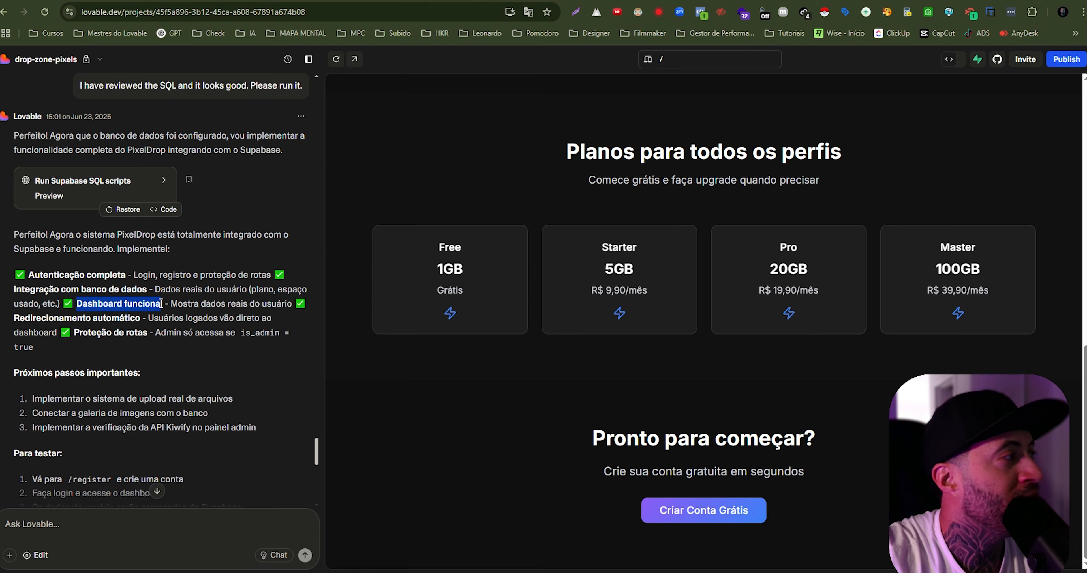
pyautogui.moveTo(30, 318); pyautogui.dragTo(146, 333)
pyautogui.scroll(-9, 84, 295)
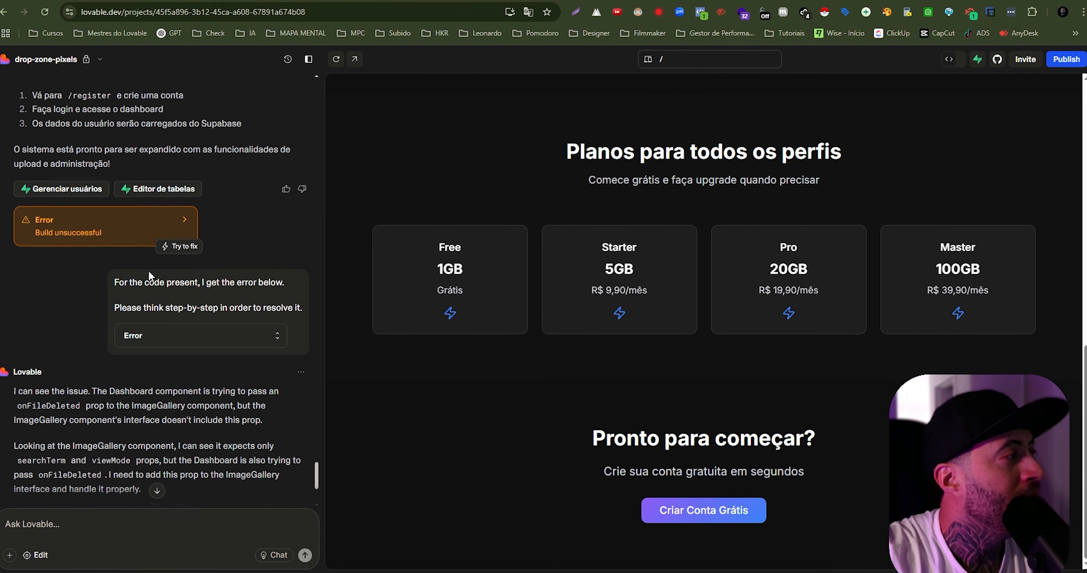
pyautogui.scroll(-5, 110, 270)
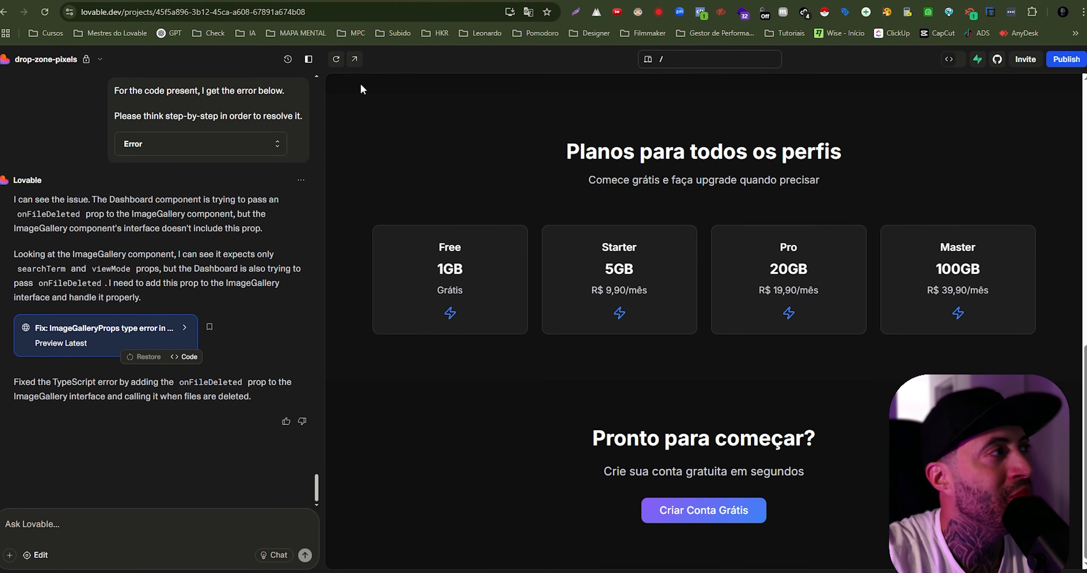
# - Open the PixelDrop preview in its own browser tab and examine the hero's headline and description
pyautogui.click(356, 62)
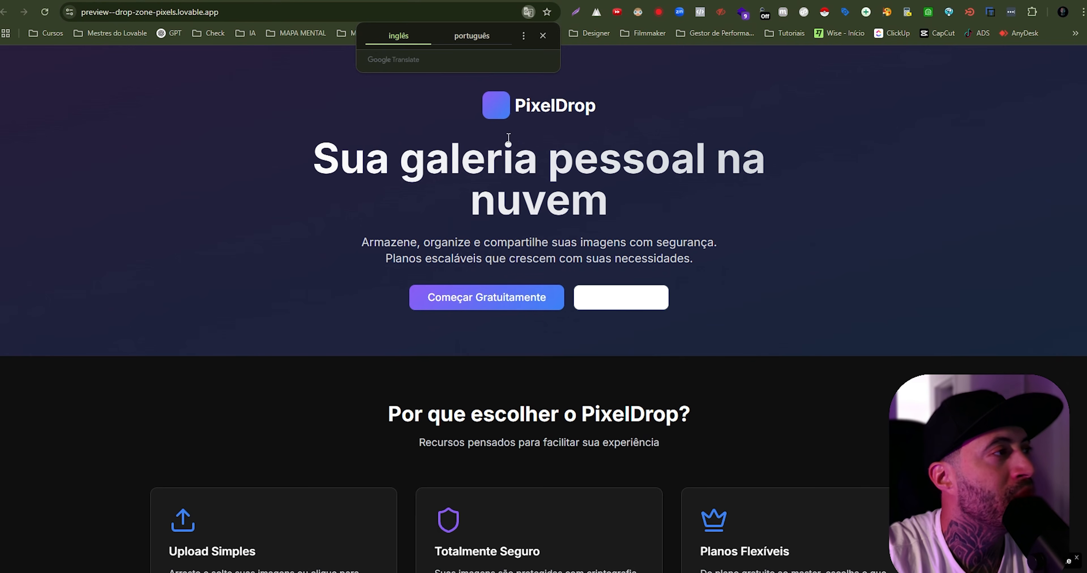
pyautogui.click(543, 36)
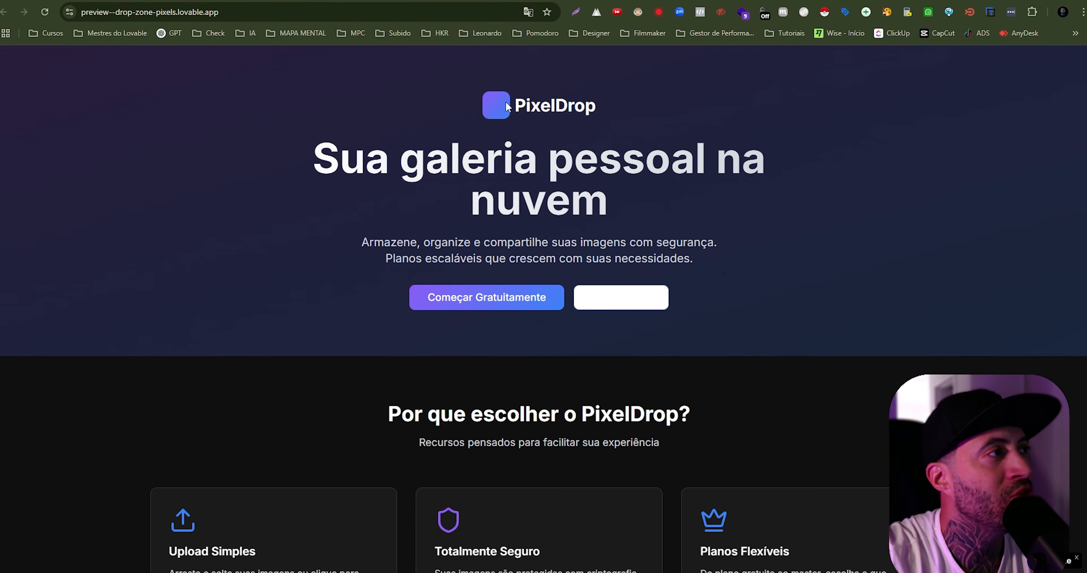
pyautogui.moveTo(507, 106); pyautogui.dragTo(654, 108)
pyautogui.moveTo(320, 165); pyautogui.dragTo(772, 186)
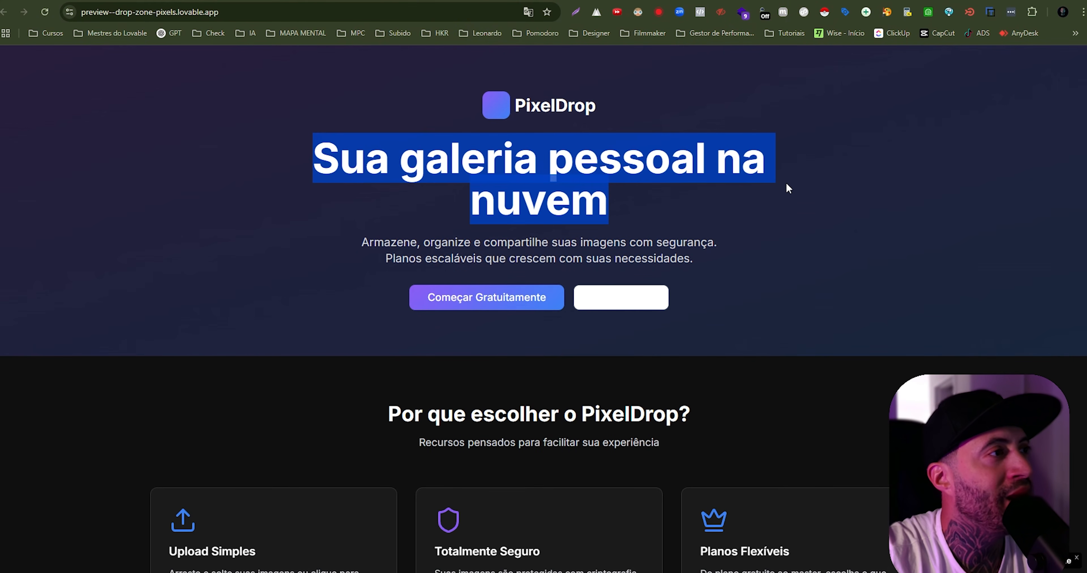
pyautogui.scroll(-2, 451, 157)
pyautogui.click(521, 145)
pyautogui.scroll(2, 522, 145)
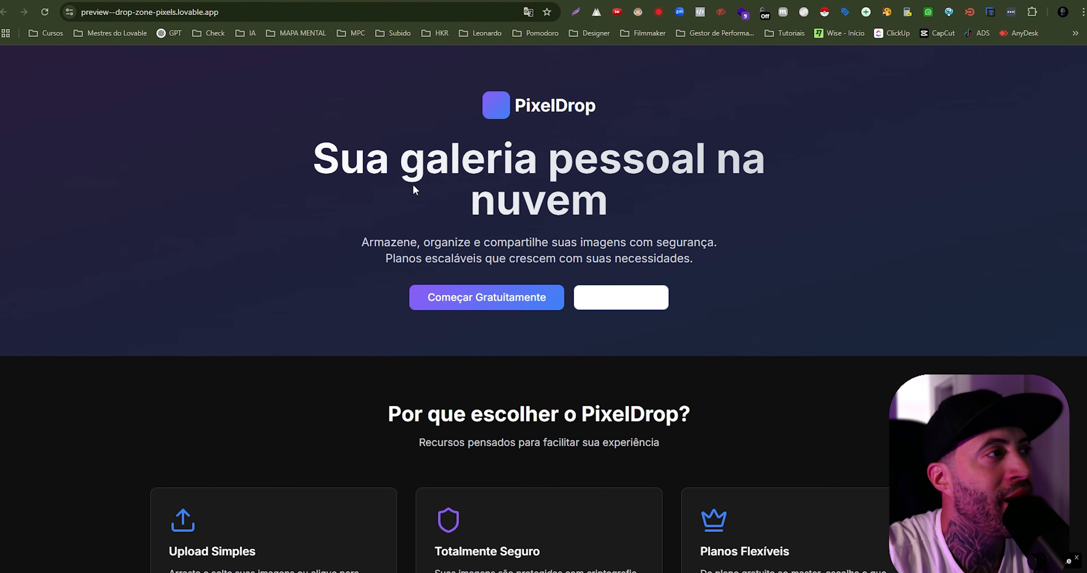
pyautogui.moveTo(451, 168); pyautogui.dragTo(662, 222)
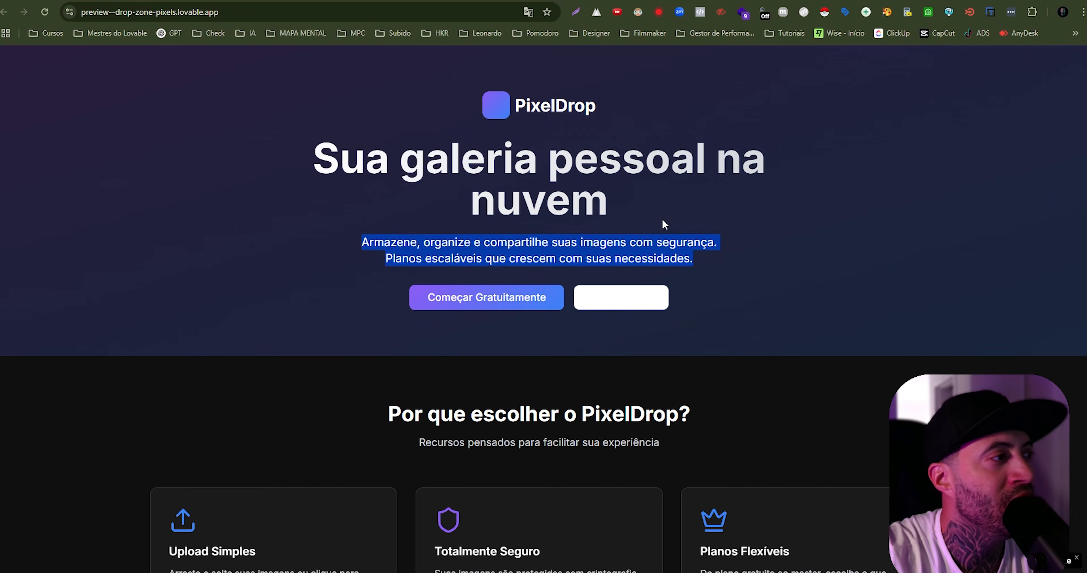
pyautogui.click(662, 222)
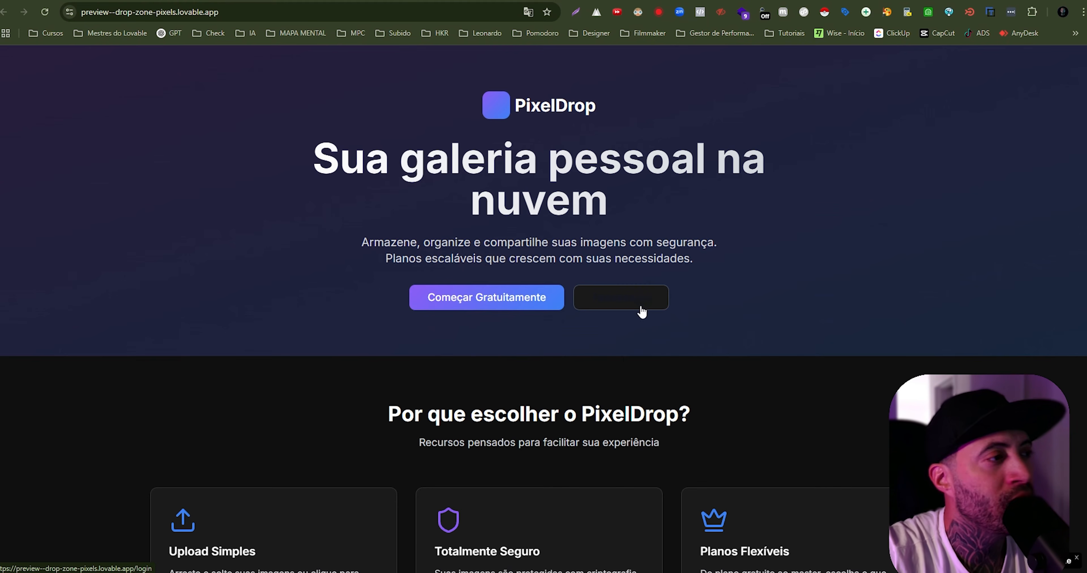
# - Examine the landing page's "Por que escolher o PixelDrop?" feature cards and plans section
pyautogui.scroll(-4, 758, 305)
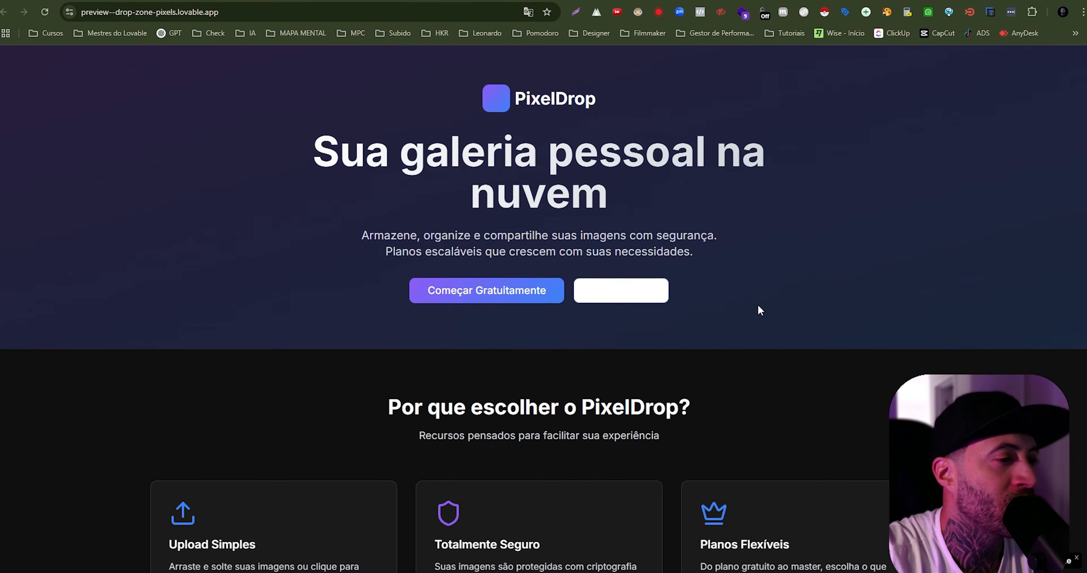
pyautogui.moveTo(585, 260); pyautogui.dragTo(774, 260)
pyautogui.click(652, 234)
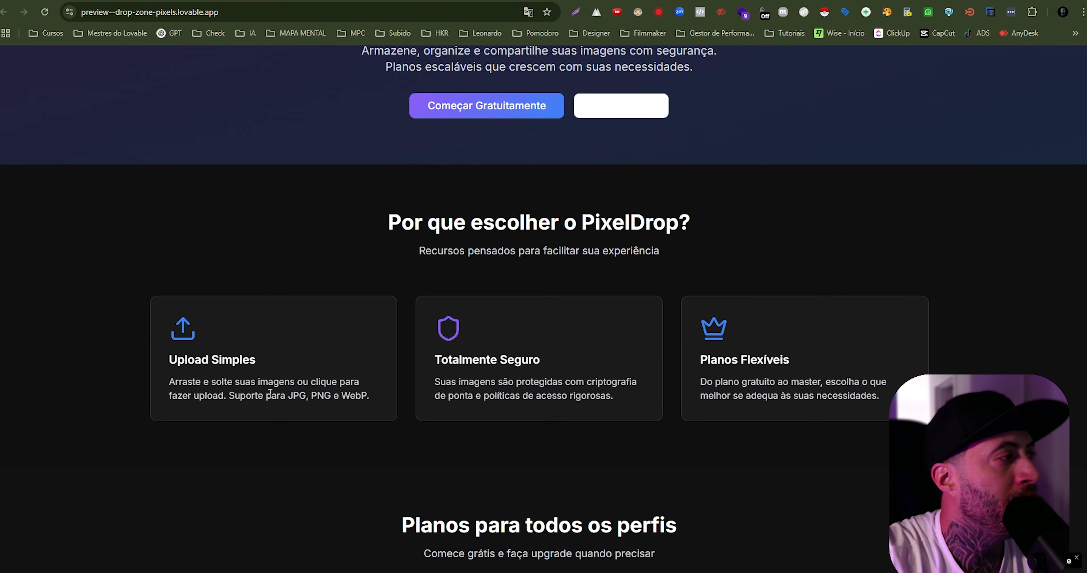
pyautogui.scroll(-6, 861, 365)
pyautogui.moveTo(427, 240); pyautogui.dragTo(789, 242)
pyautogui.click(749, 261)
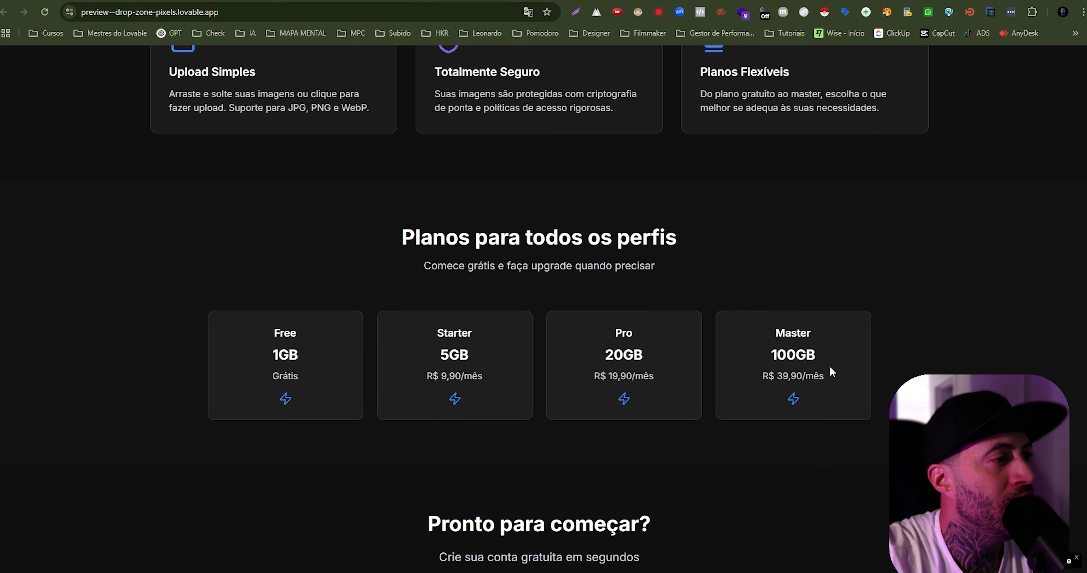
pyautogui.scroll(-1, 618, 388)
pyautogui.scroll(-1, 619, 391)
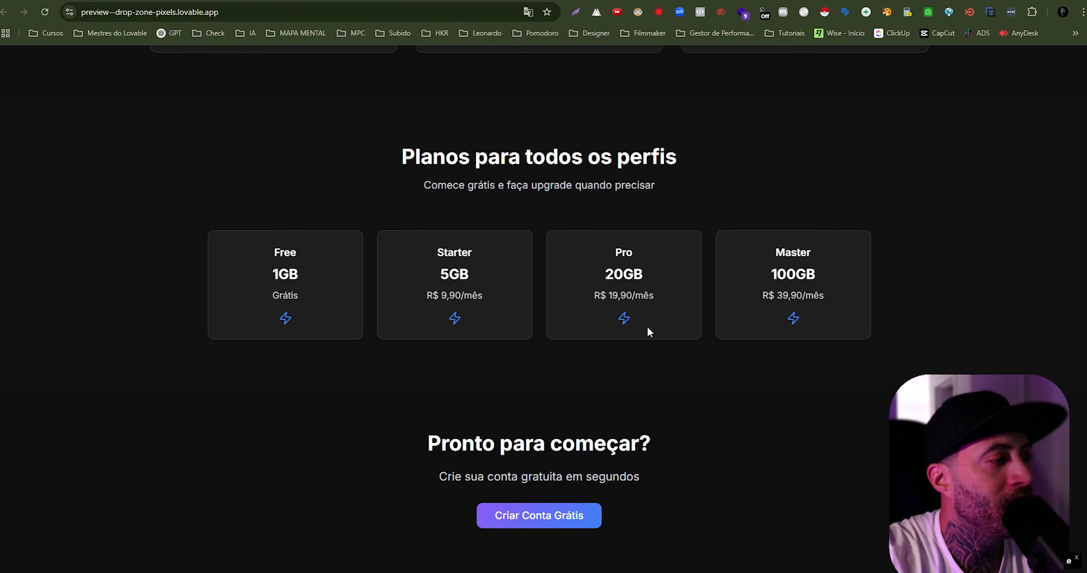
# - Compare the storage and monthly prices on the Free, Starter, Pro and Master plan cards
pyautogui.moveTo(648, 295); pyautogui.dragTo(654, 295)
pyautogui.click(814, 297)
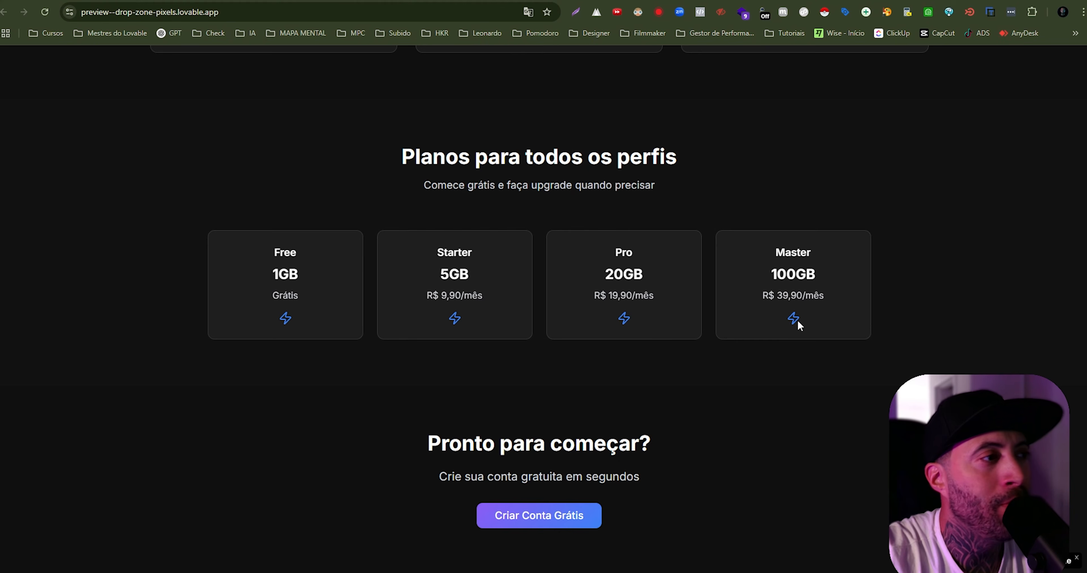
pyautogui.moveTo(781, 294); pyautogui.dragTo(799, 295)
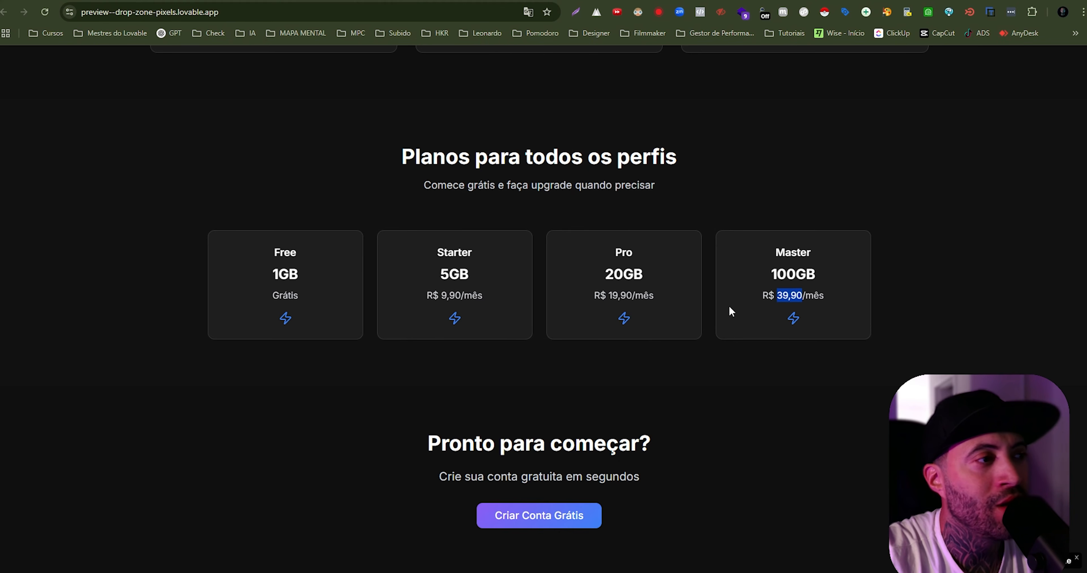
pyautogui.moveTo(608, 298); pyautogui.dragTo(632, 298)
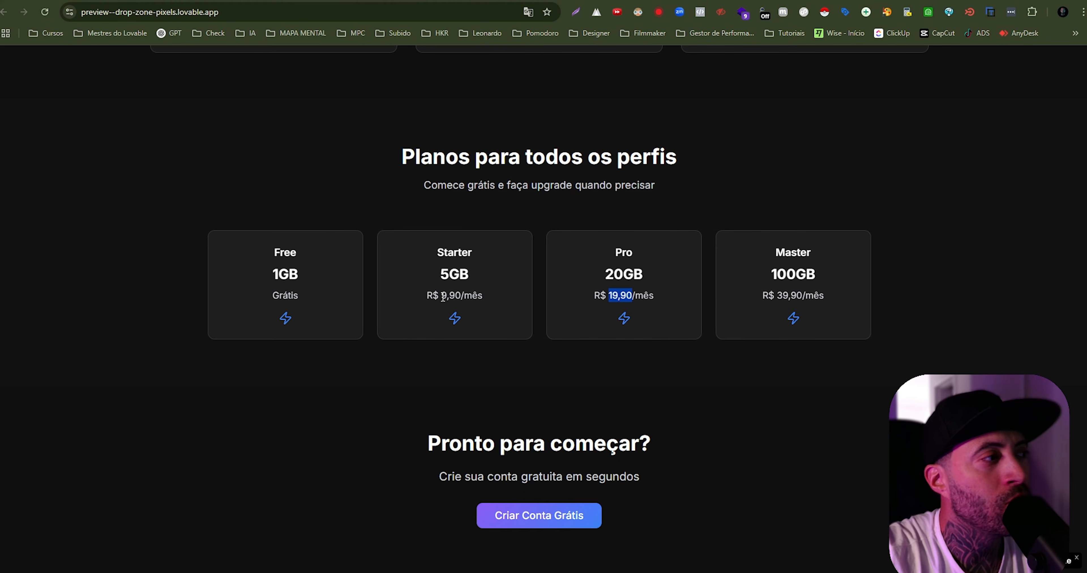
pyautogui.moveTo(441, 297); pyautogui.dragTo(460, 297)
pyautogui.click(452, 294)
pyautogui.click(619, 298)
pyautogui.moveTo(788, 296); pyautogui.dragTo(791, 297)
pyautogui.scroll(2, 420, 275)
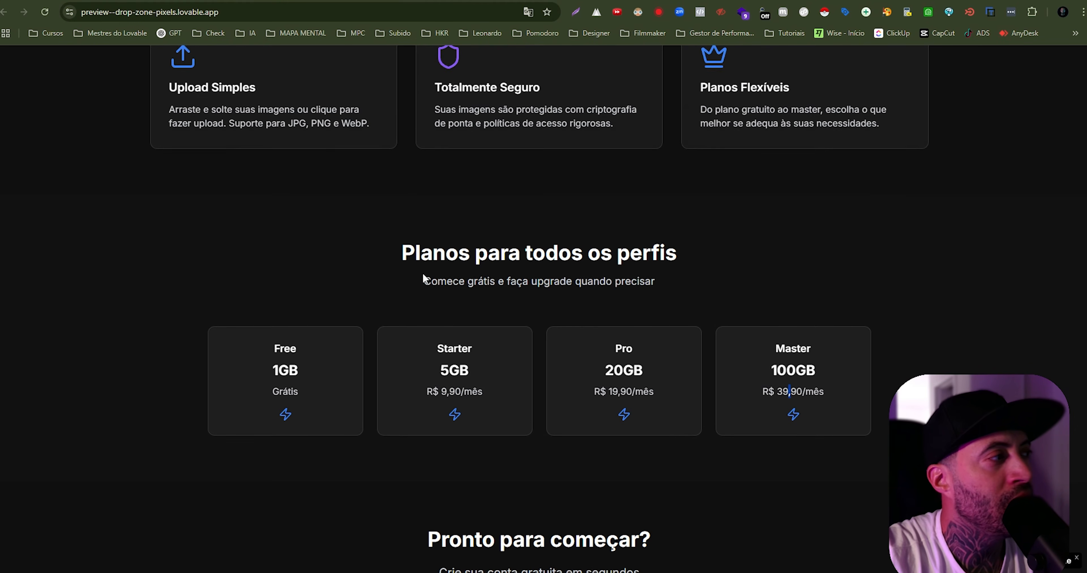
pyautogui.scroll(-2, 422, 276)
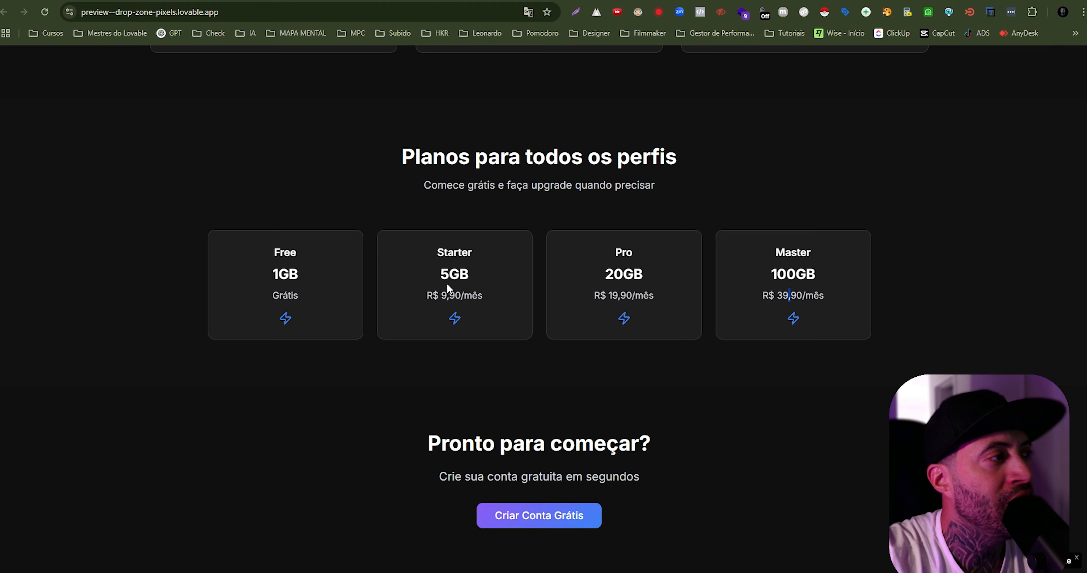
pyautogui.moveTo(447, 284); pyautogui.dragTo(448, 296)
pyautogui.click(608, 309)
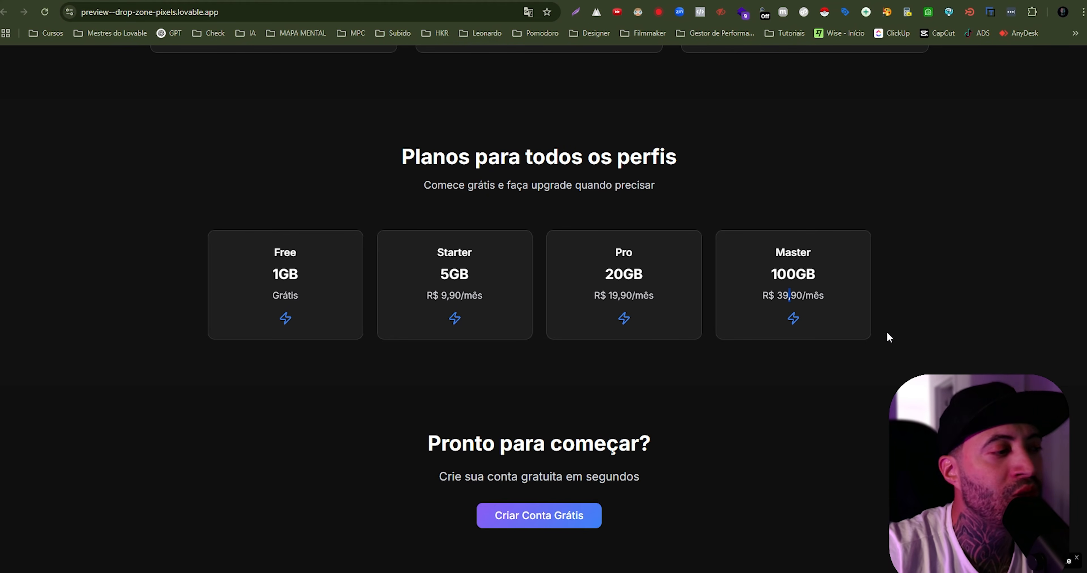
pyautogui.click(923, 400)
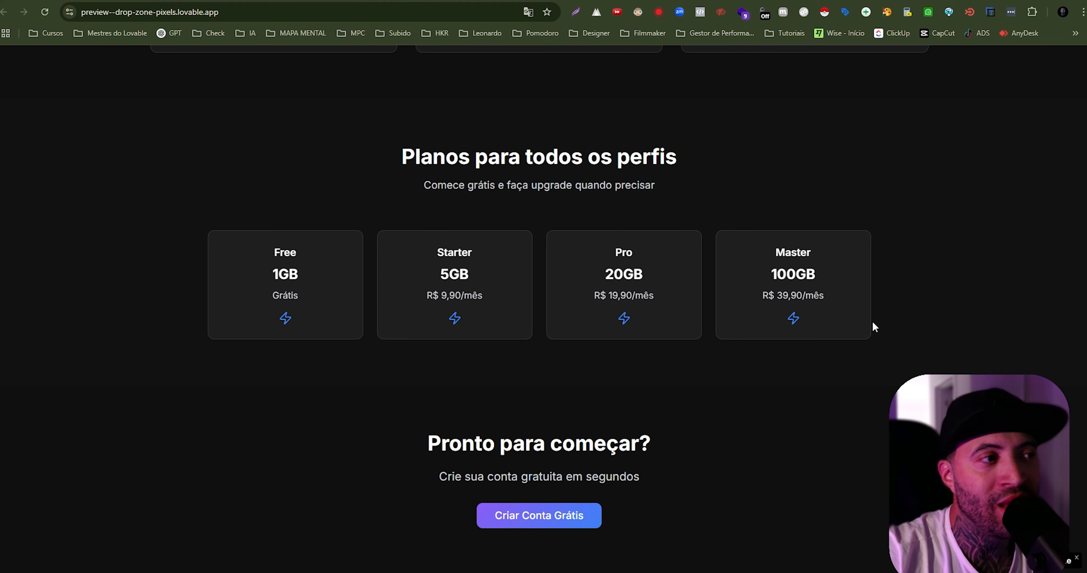
pyautogui.scroll(15, 692, 416)
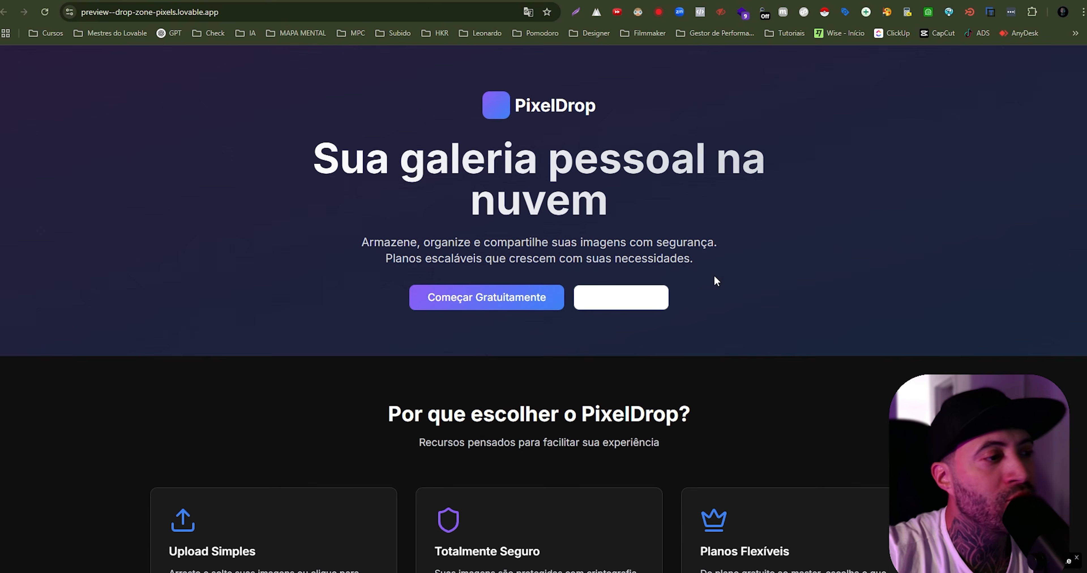
# - Try to sign in on the PixelDrop preview's login page with the account e-mail and password
pyautogui.scroll(-12, 716, 281)
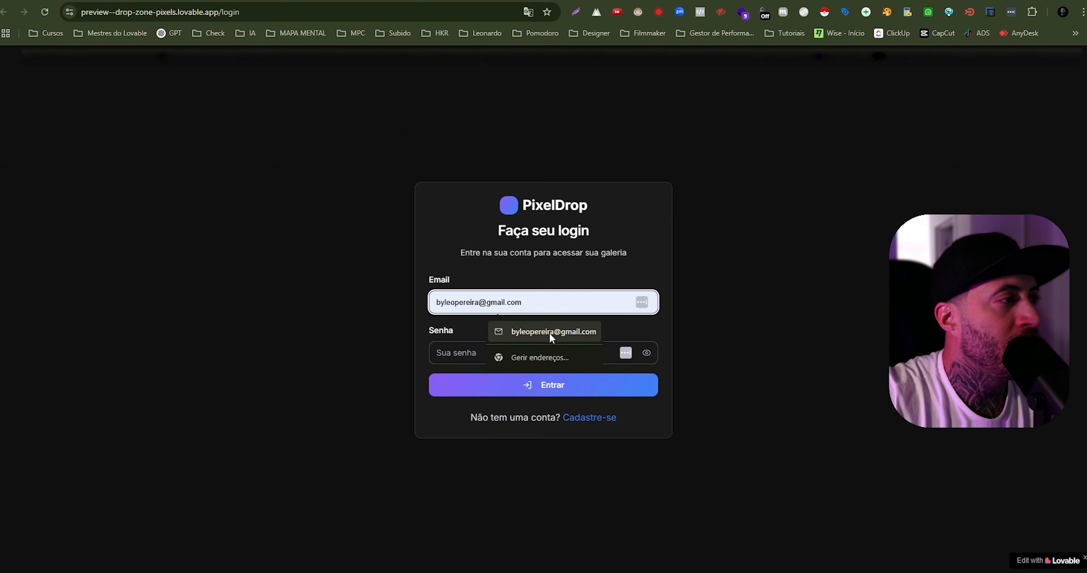
pyautogui.write('******')
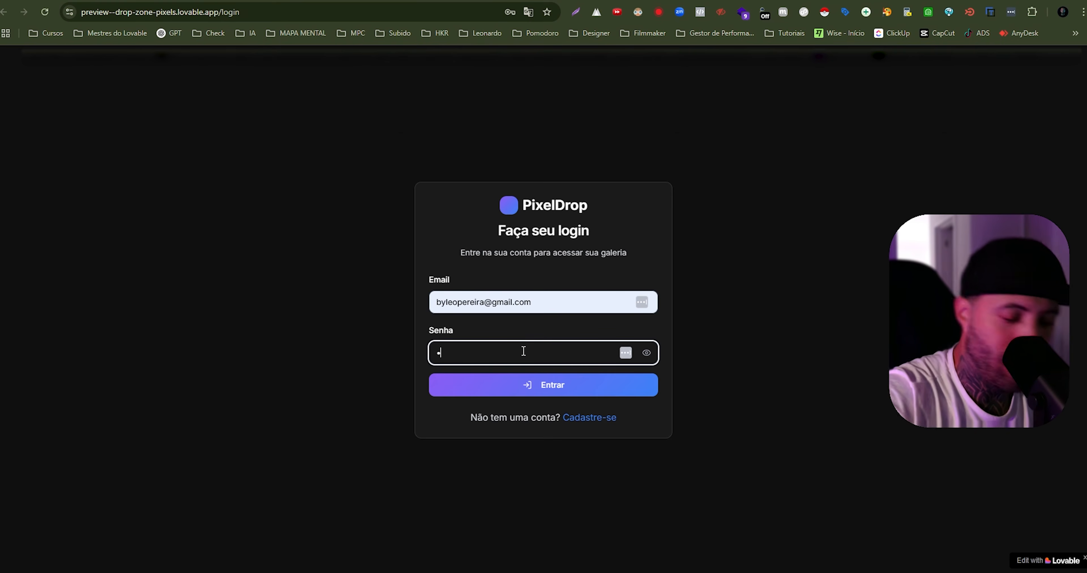
pyautogui.click(544, 384)
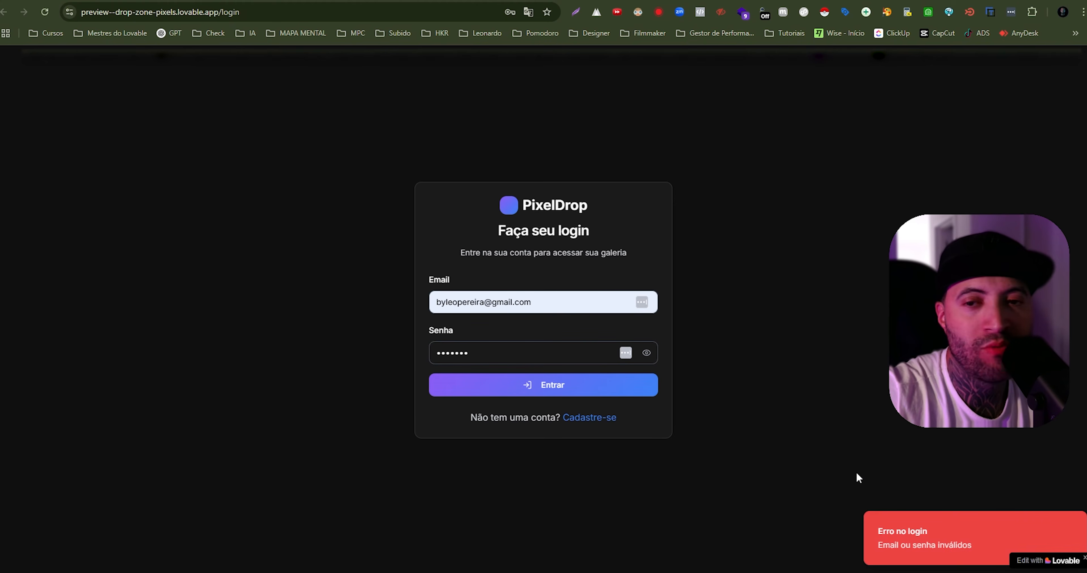
# - Register a new PixelDrop account with the account e-mail, the password and its confirmation
pyautogui.click(590, 419)
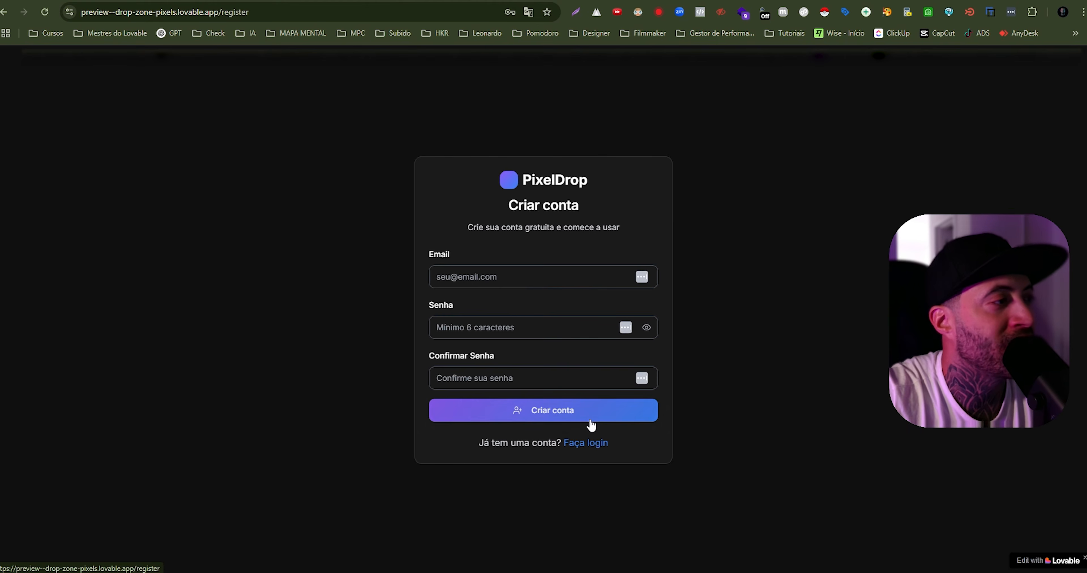
pyautogui.click(523, 283)
pyautogui.click(531, 312)
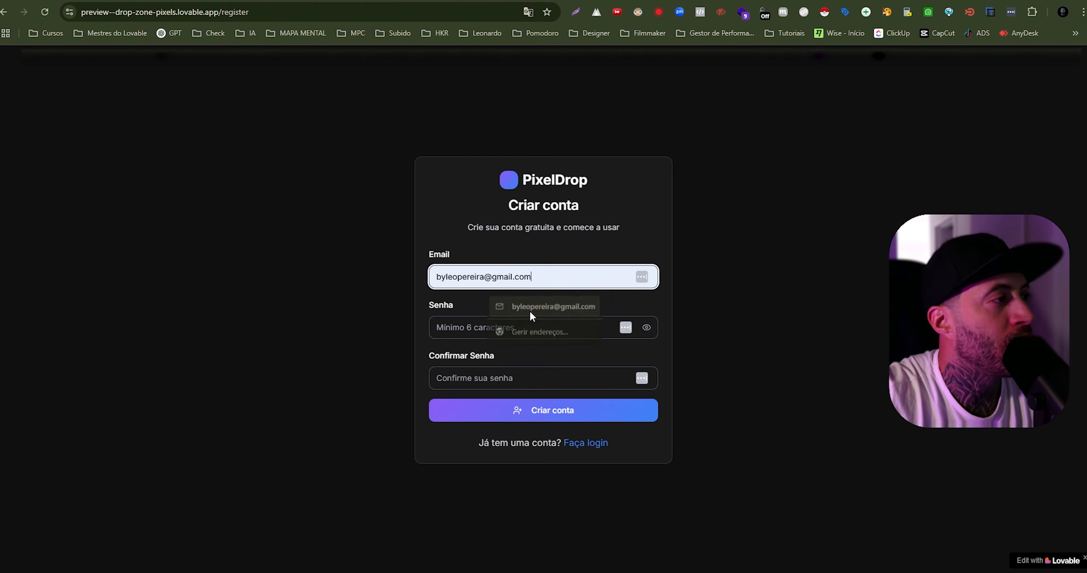
pyautogui.click(520, 323)
pyautogui.write('1')
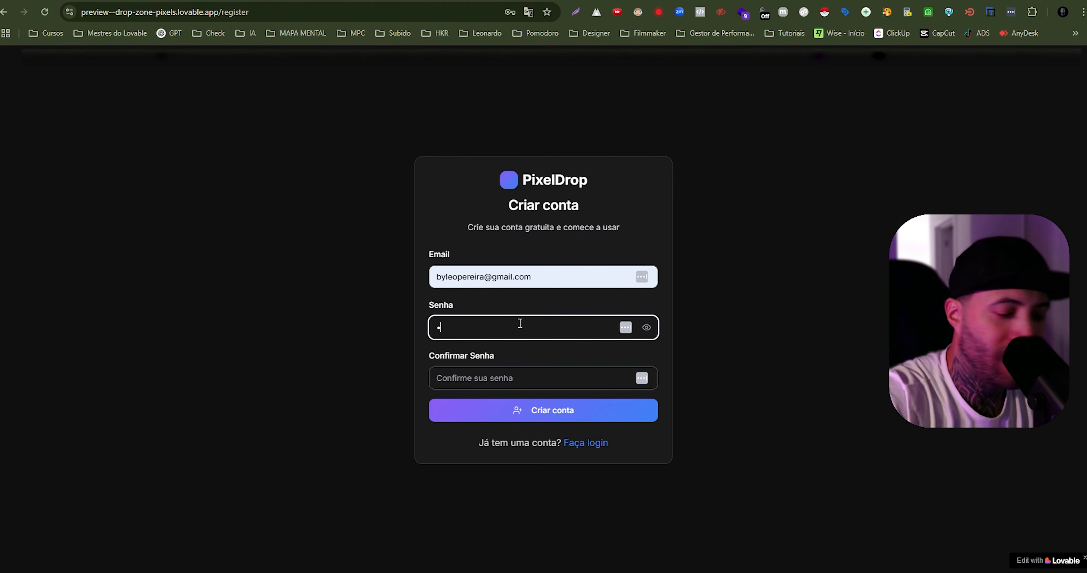
pyautogui.press('Tab')
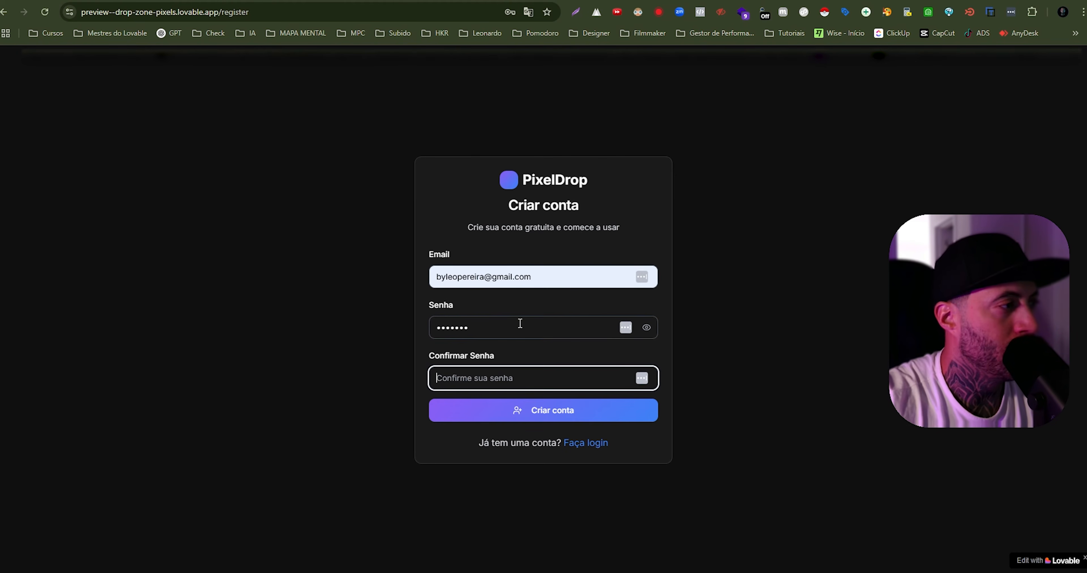
pyautogui.write('1234567')
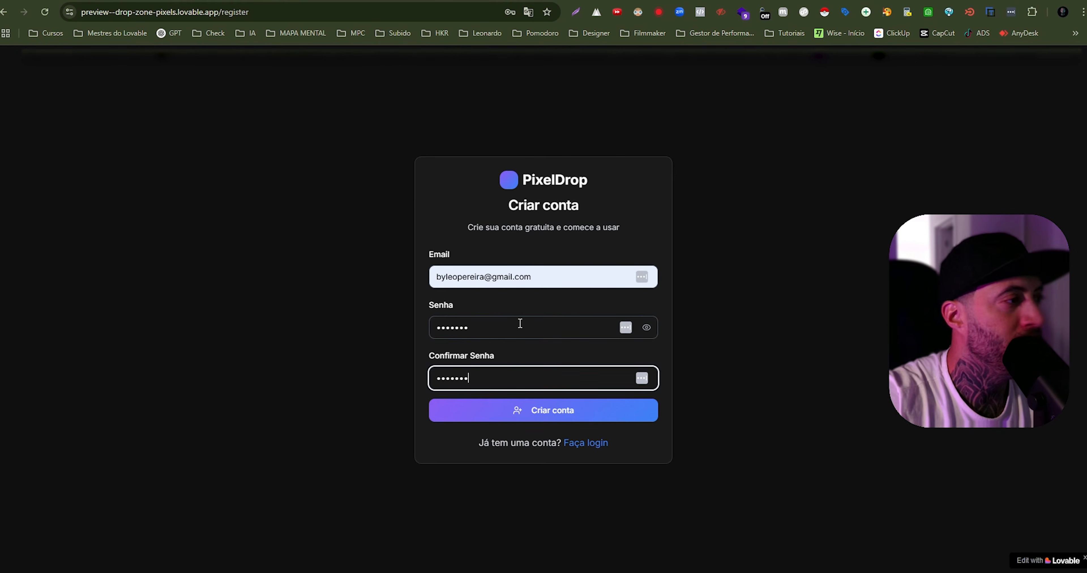
pyautogui.click(581, 409)
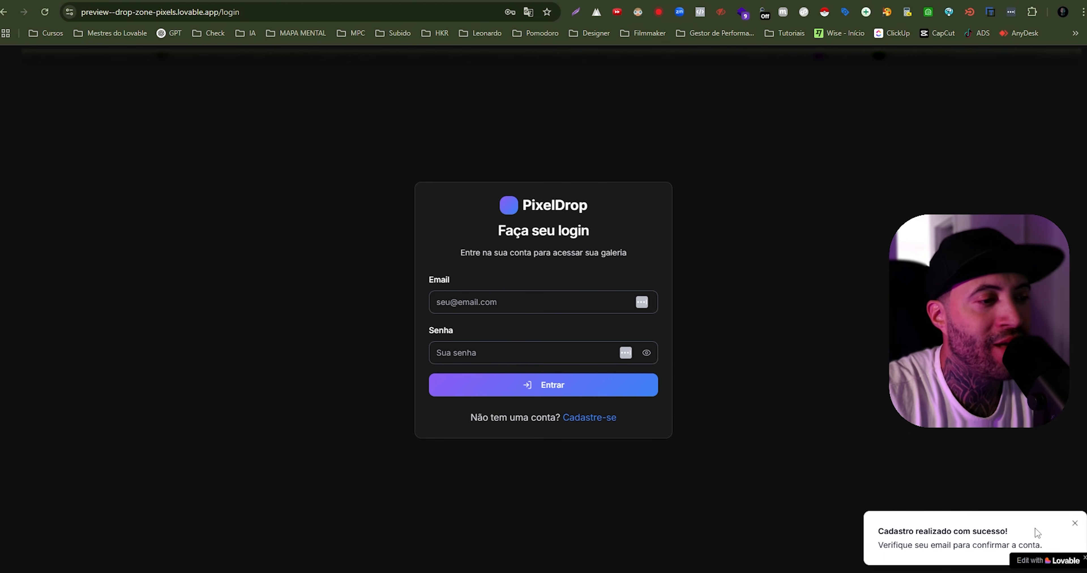
# - Sign in to PixelDrop with the newly registered account's e-mail and password
pyautogui.click(516, 300)
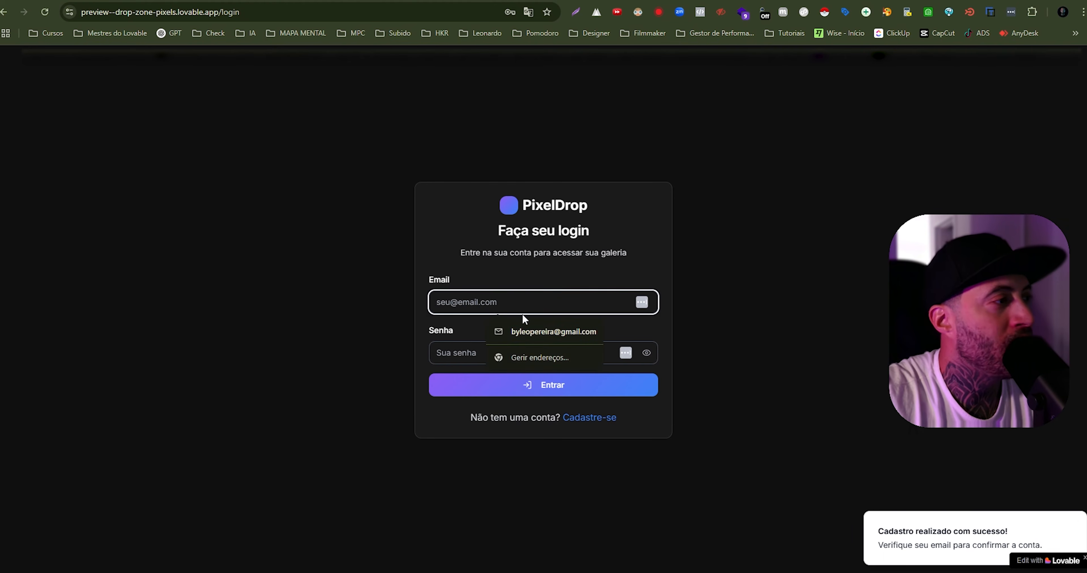
pyautogui.click(525, 329)
pyautogui.click(536, 354)
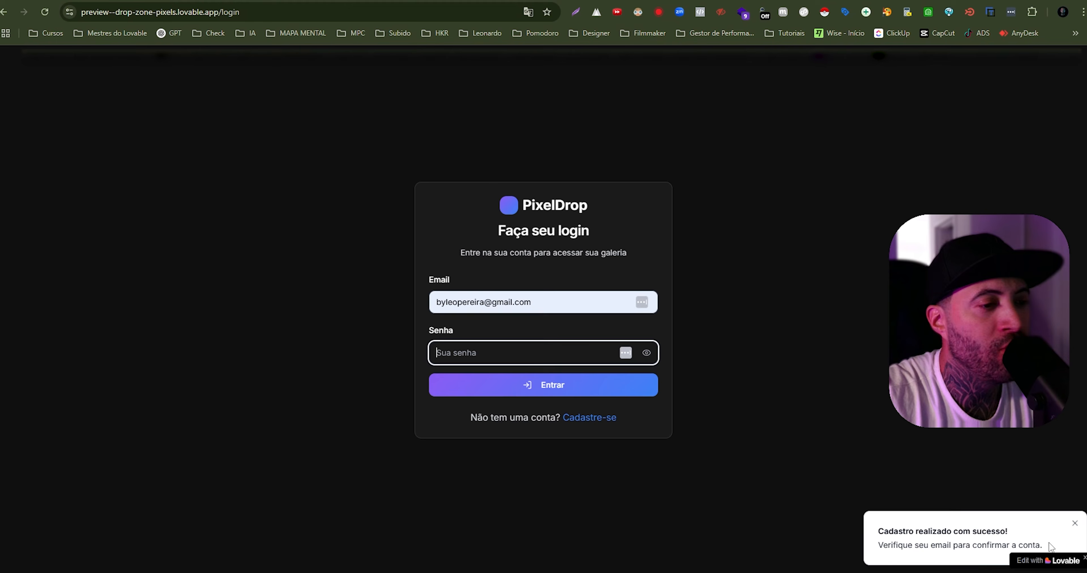
pyautogui.press('Return')
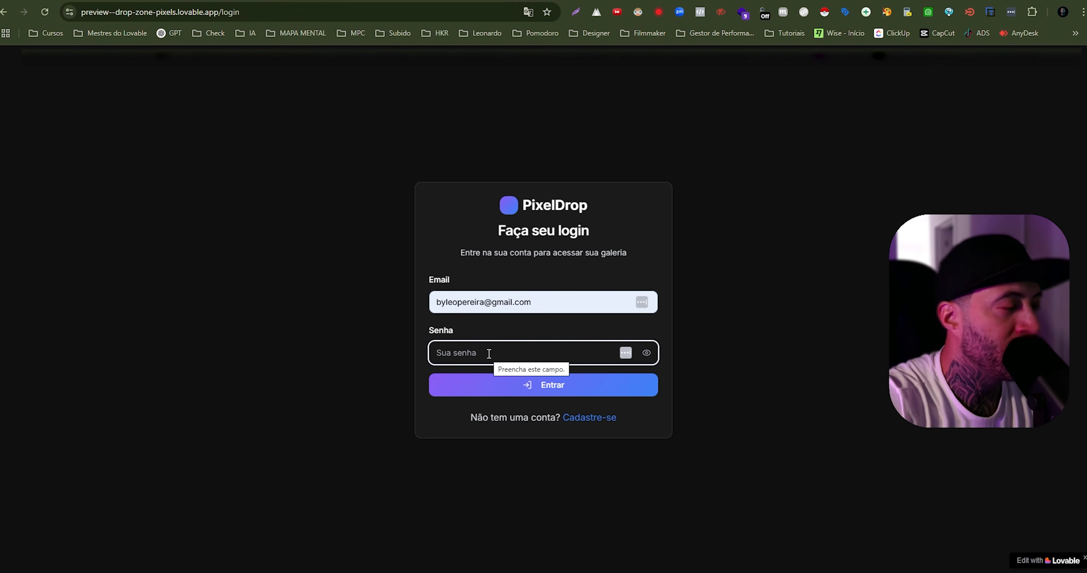
pyautogui.write('1234567')
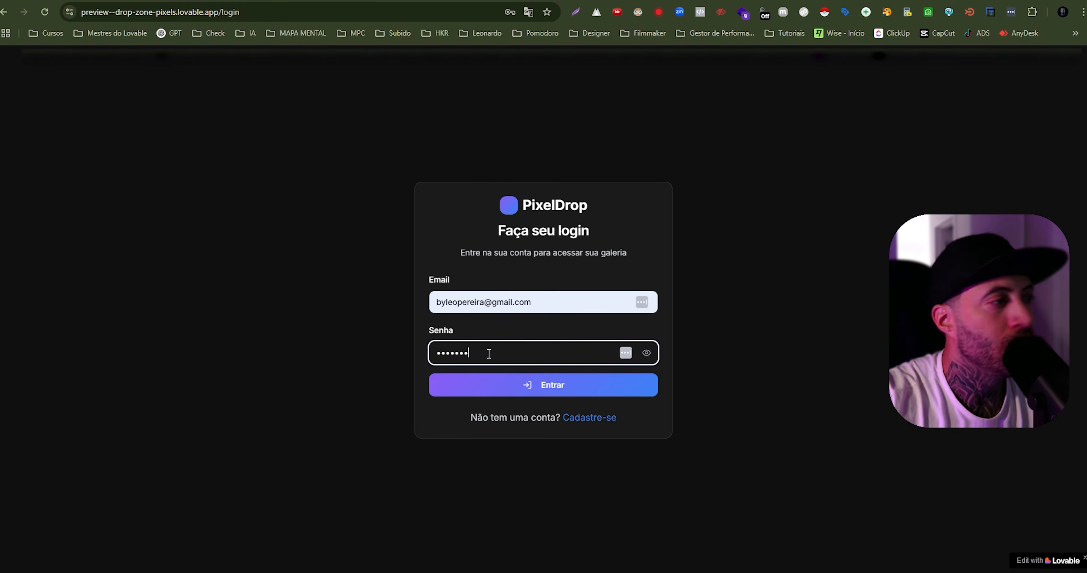
pyautogui.click(568, 391)
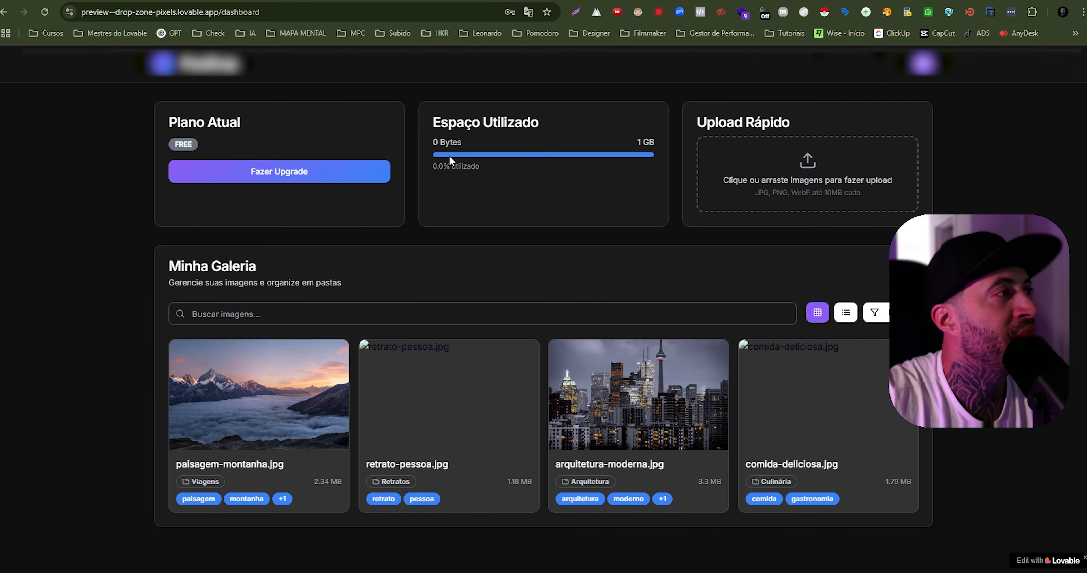
# - Examine the dashboard's "Espaço Utilizado" storage usage and limit and the "Plano Atual" plan badge
pyautogui.moveTo(432, 125); pyautogui.dragTo(546, 131)
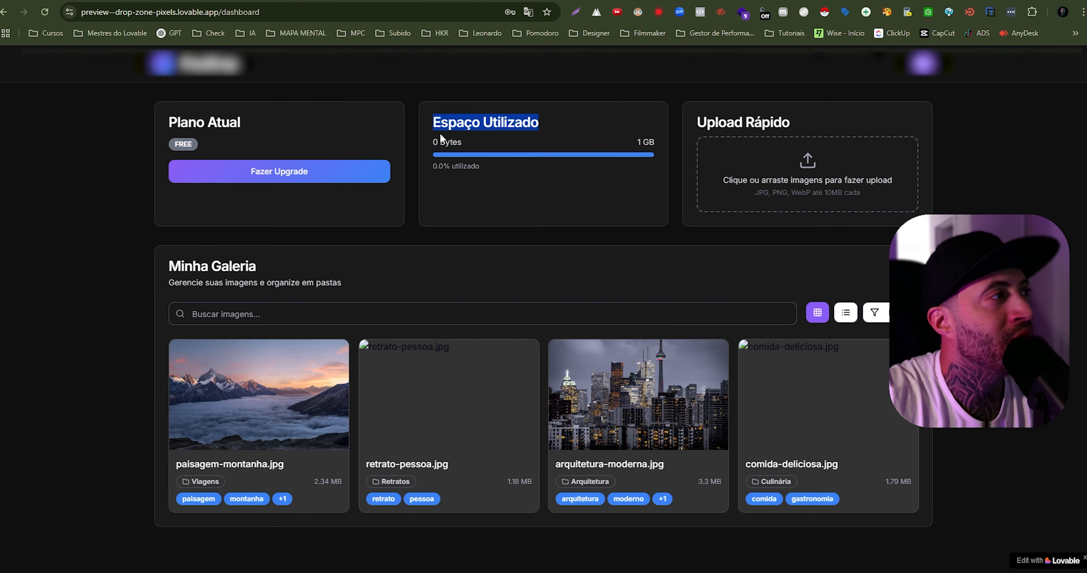
pyautogui.moveTo(432, 166); pyautogui.dragTo(483, 177)
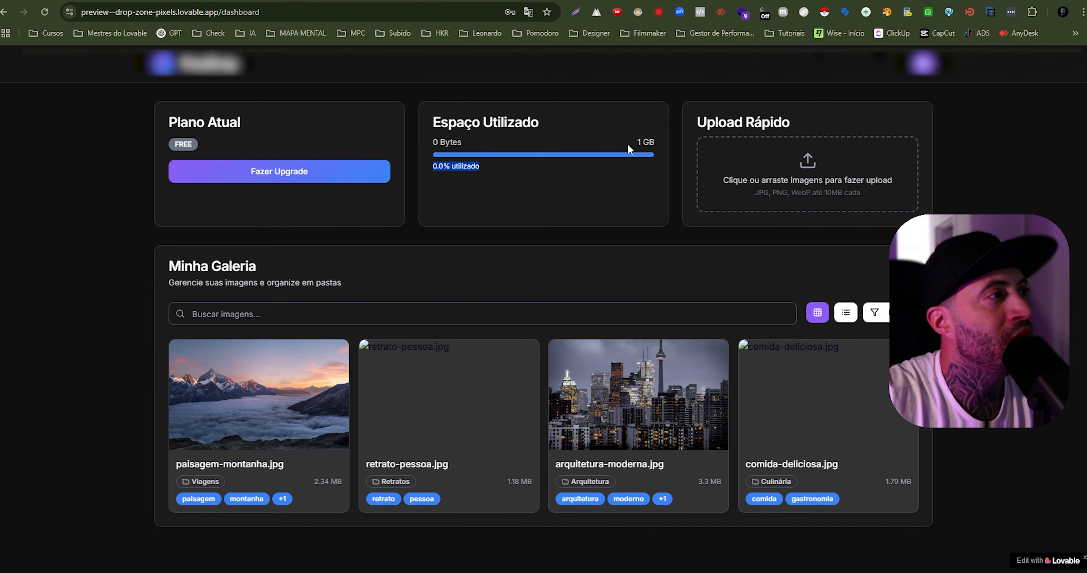
pyautogui.moveTo(628, 143); pyautogui.dragTo(660, 141)
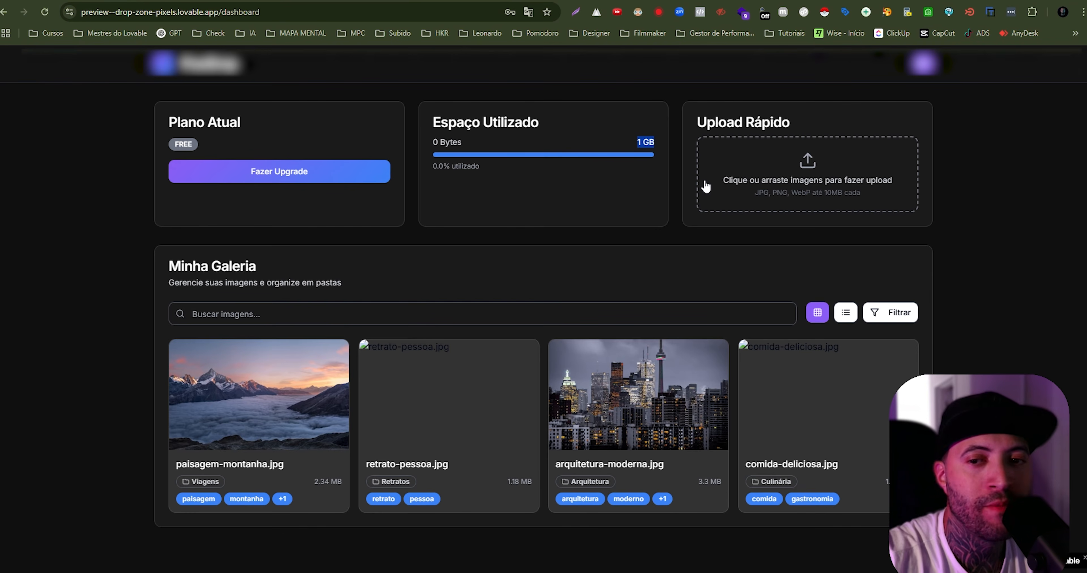
pyautogui.moveTo(167, 125); pyautogui.dragTo(244, 126)
pyautogui.moveTo(172, 142); pyautogui.dragTo(195, 141)
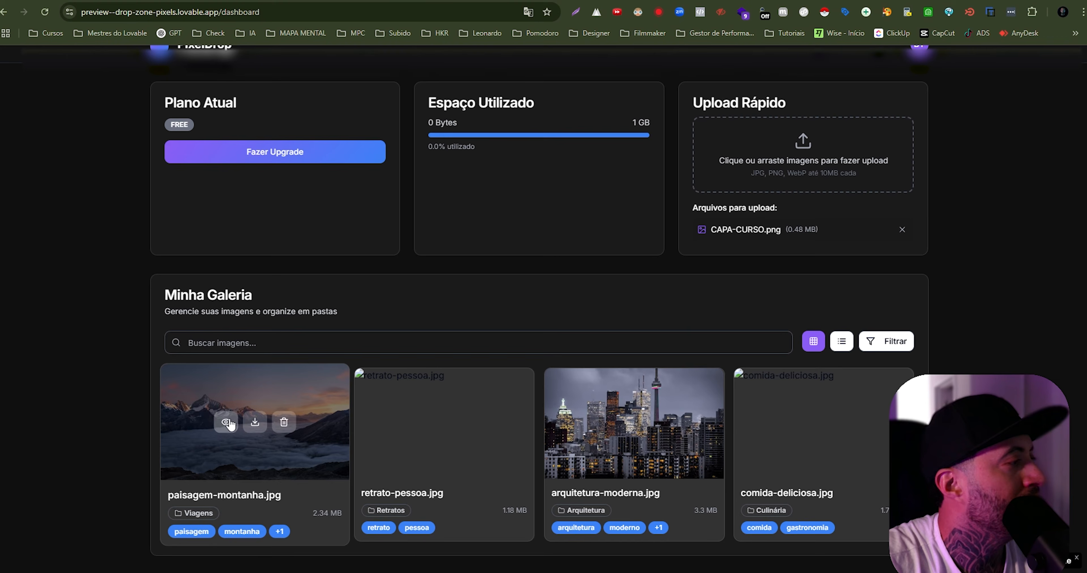
# - Try the download and delete actions on the paisagem-montanha.jpg image in the gallery
pyautogui.click(256, 430)
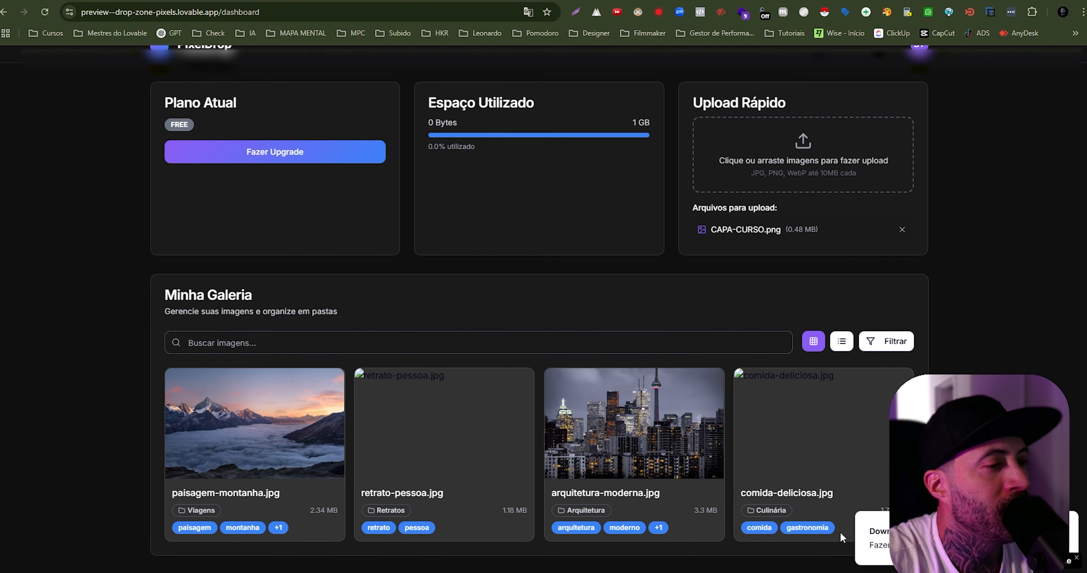
pyautogui.moveTo(284, 426)
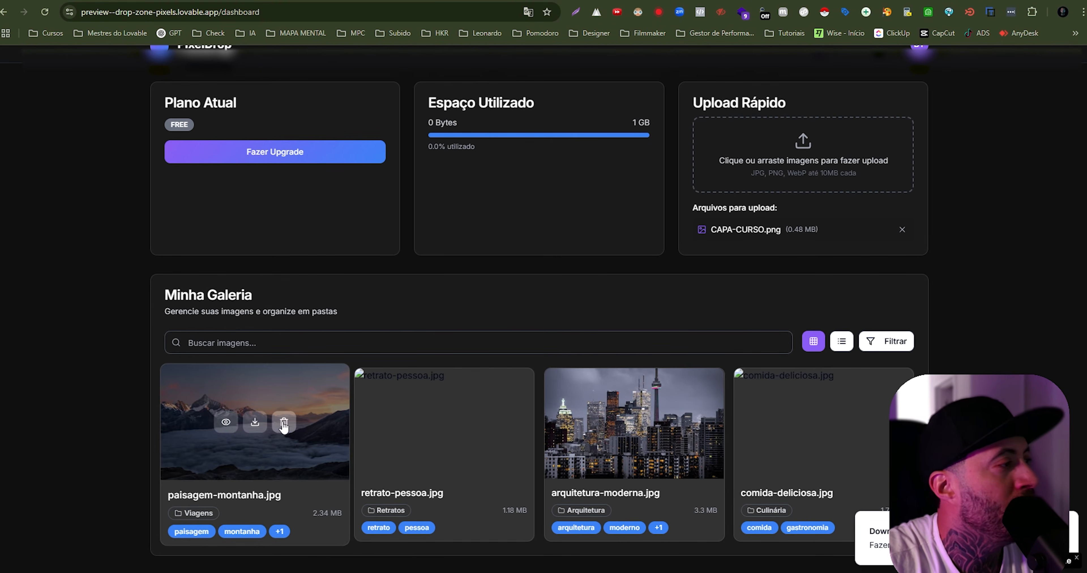
pyautogui.click(284, 424)
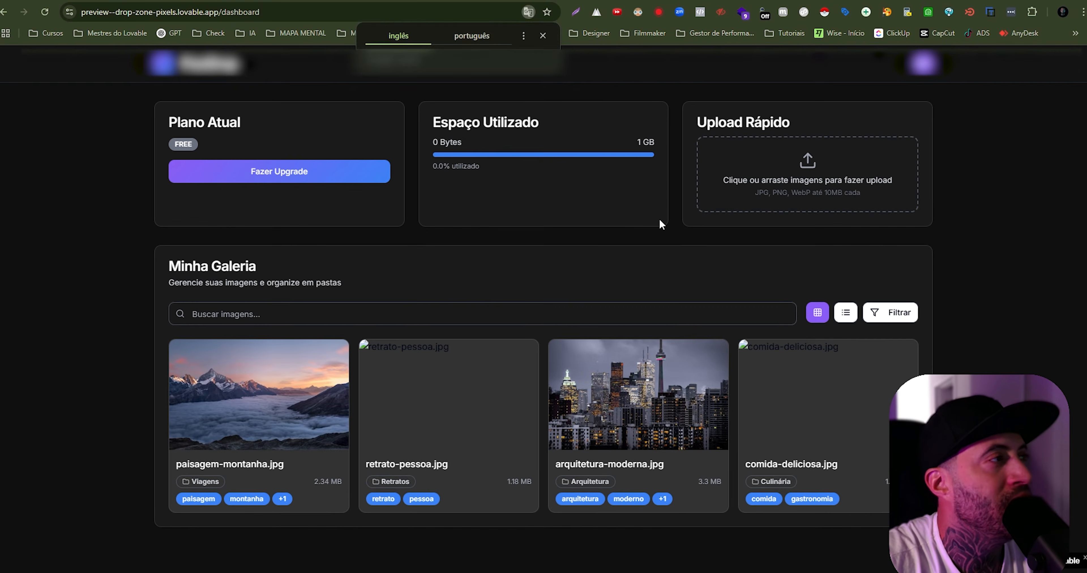
pyautogui.click(660, 221)
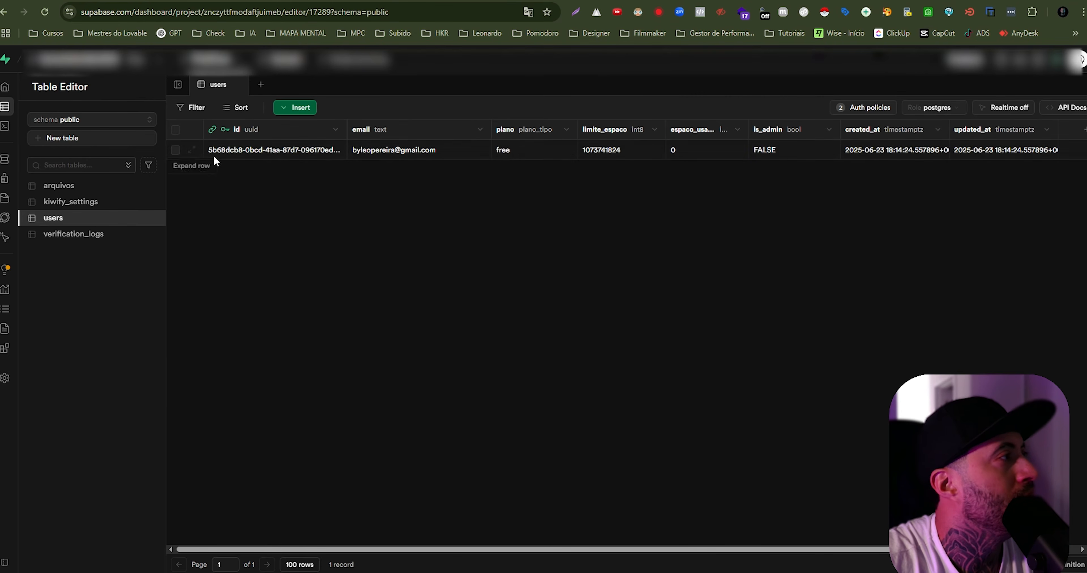
# - In Supabase's users table, check the registered account's email, plano, limite_espaco, used space, is_admin and updated_at values
pyautogui.click(428, 155)
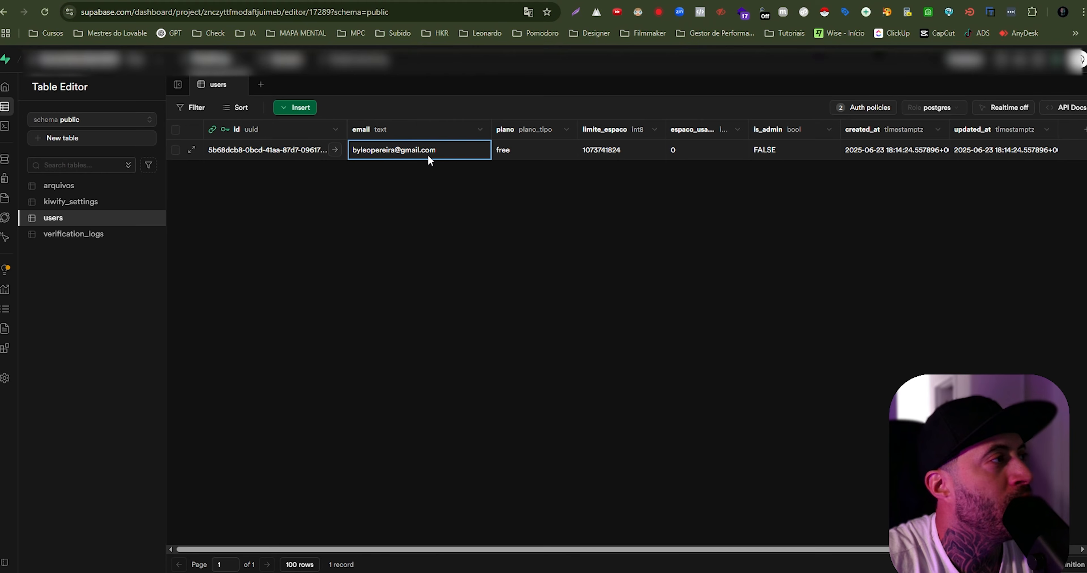
pyautogui.click(509, 151)
pyautogui.click(614, 150)
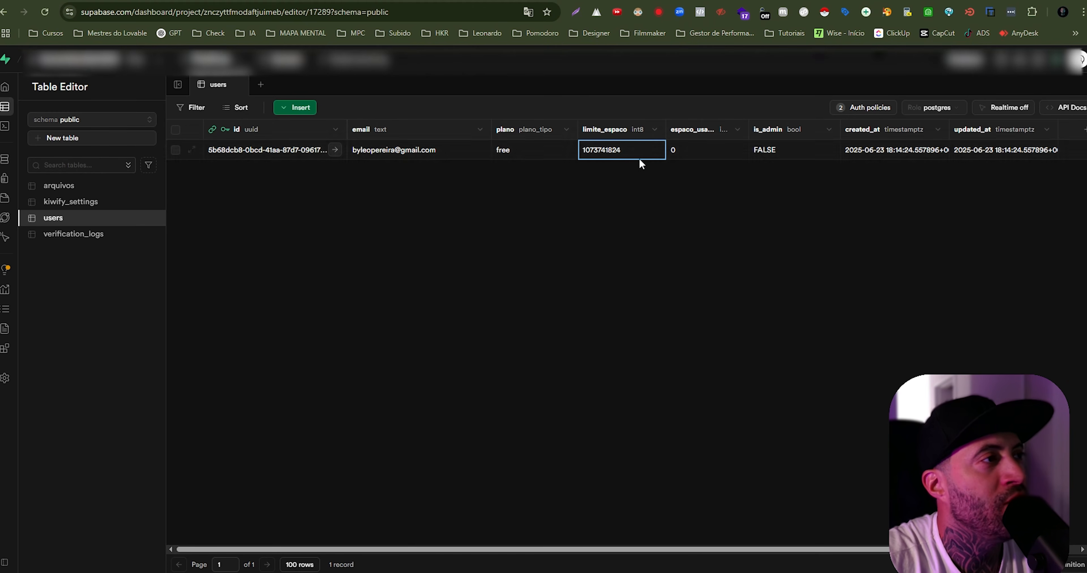
pyautogui.click(674, 151)
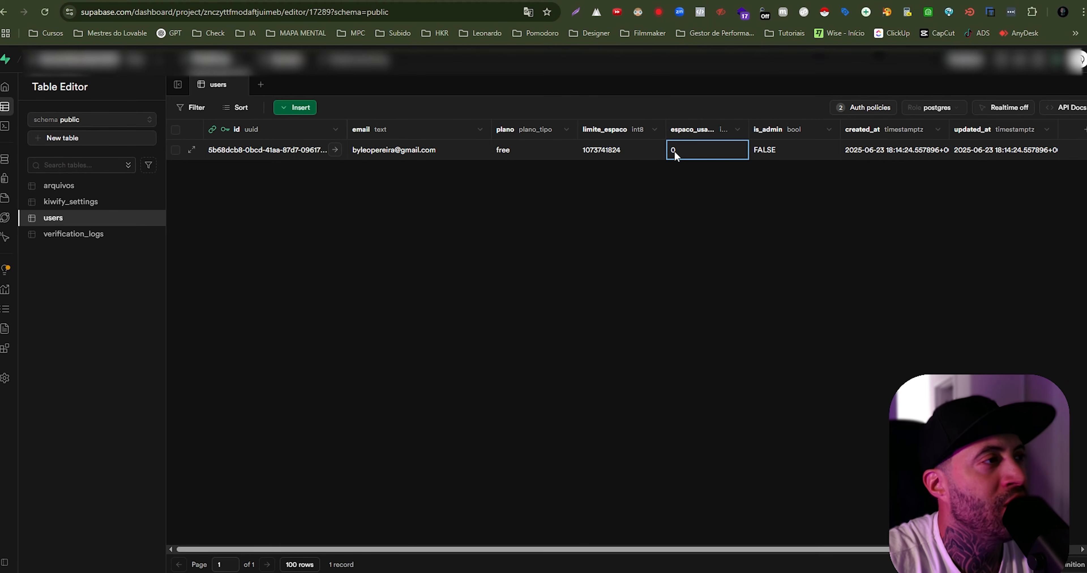
pyautogui.click(765, 152)
pyautogui.click(956, 152)
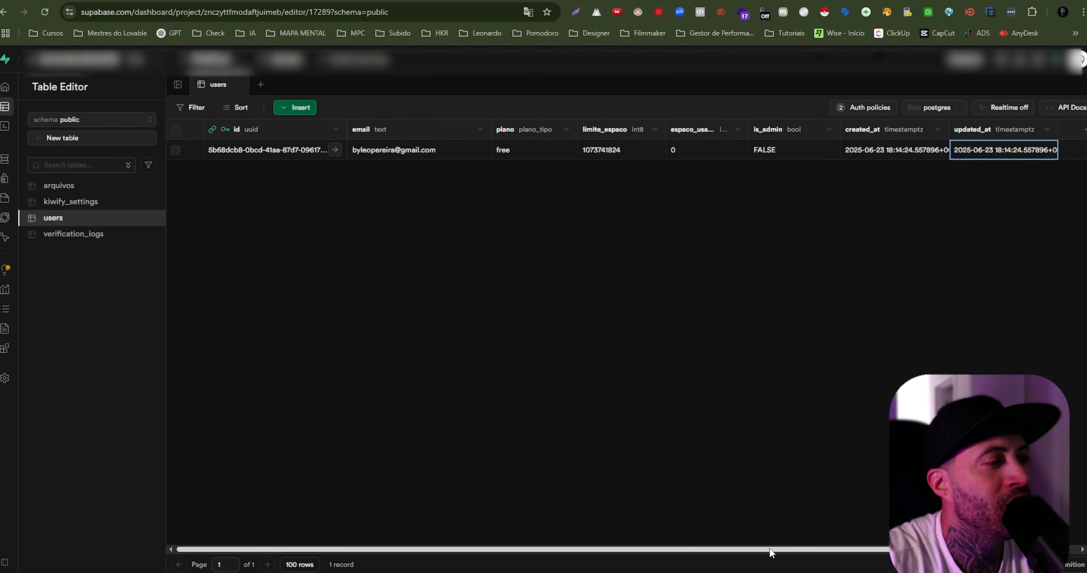
# - Look through the kiwify_settings, arquivos and verification_logs tables in the Supabase Table Editor
pyautogui.click(66, 202)
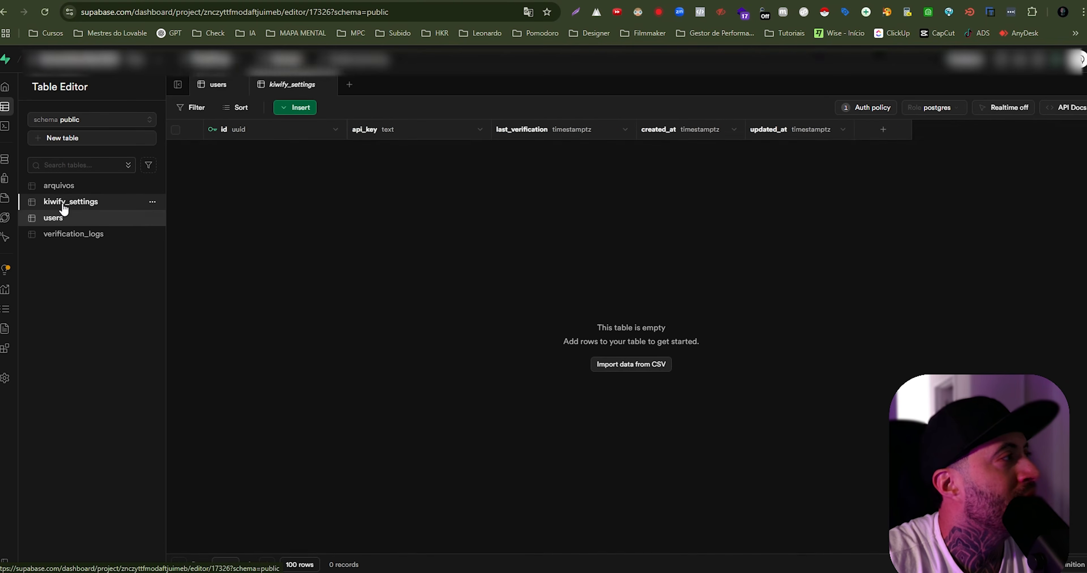
pyautogui.click(76, 187)
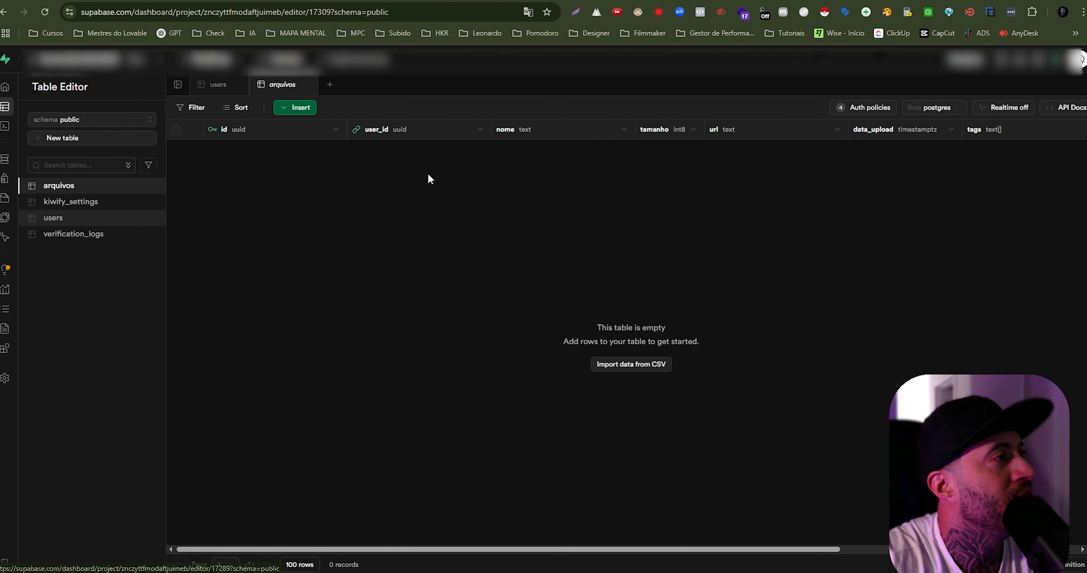
pyautogui.click(81, 235)
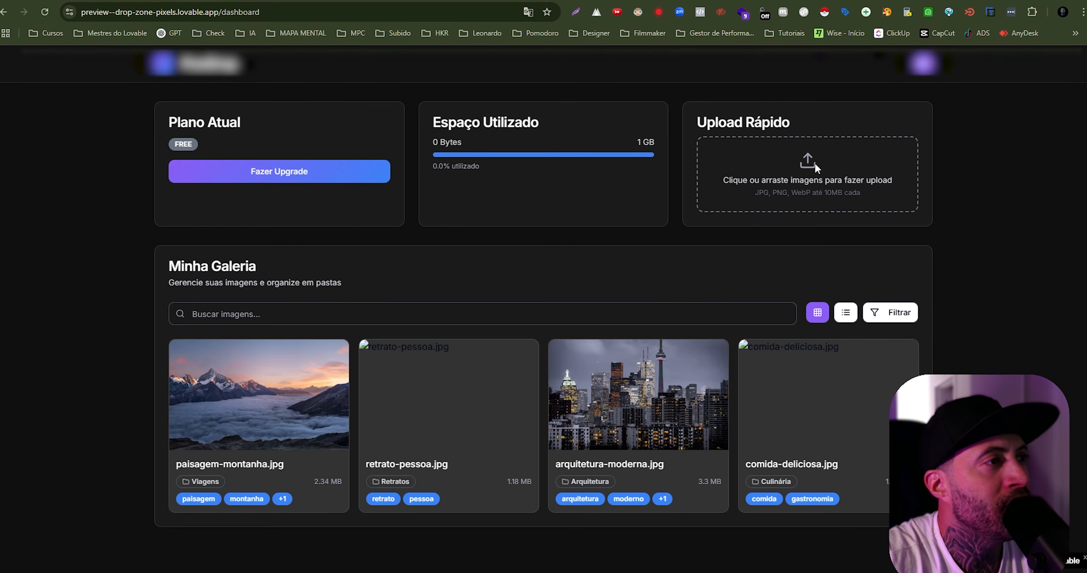
# - Upload CAPA-CURSO.png through "Upload Rápido" on the PixelDrop dashboard and check its entry in the upload list
pyautogui.click(814, 163)
pyautogui.doubleClick(188, 74)
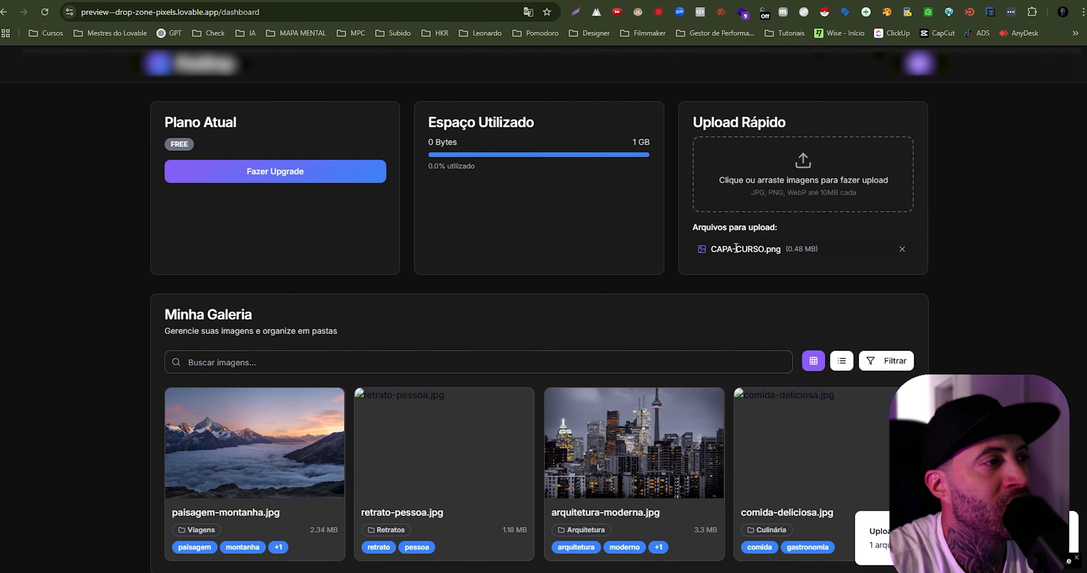
pyautogui.moveTo(709, 250); pyautogui.dragTo(672, 265)
pyautogui.click(783, 245)
pyautogui.click(675, 266)
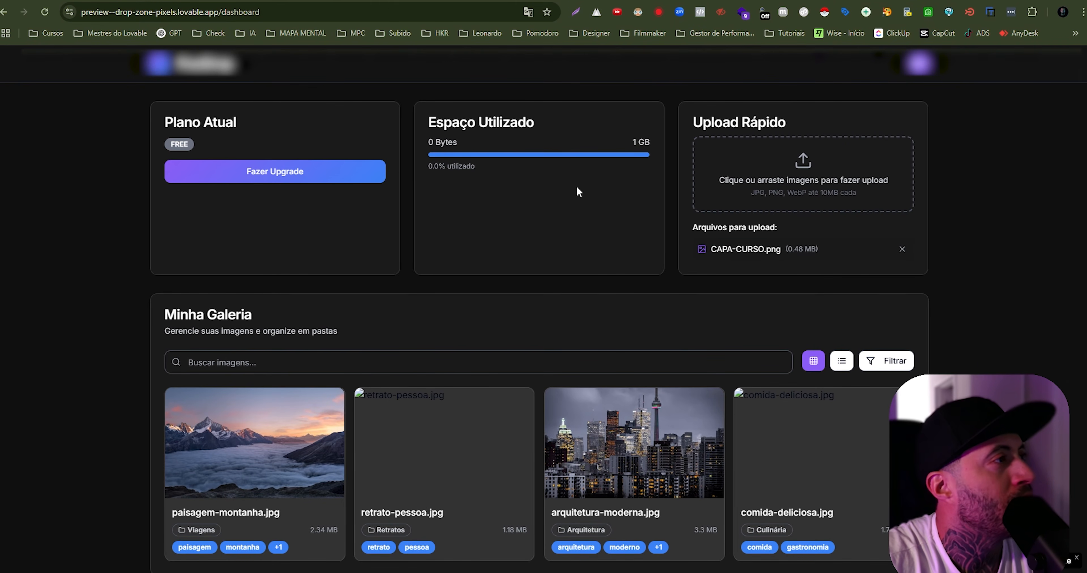
# - Open the plan upgrade dialog and compare the monthly prices of the Starter, Pro and Master plans
pyautogui.click(271, 180)
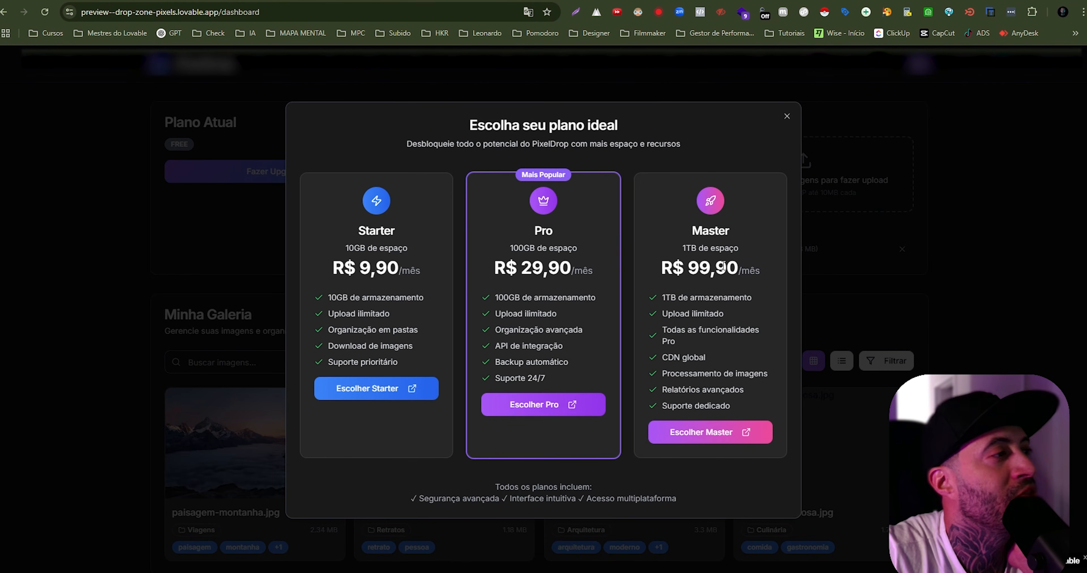
pyautogui.moveTo(359, 267); pyautogui.dragTo(378, 267)
pyautogui.moveTo(521, 269); pyautogui.dragTo(566, 271)
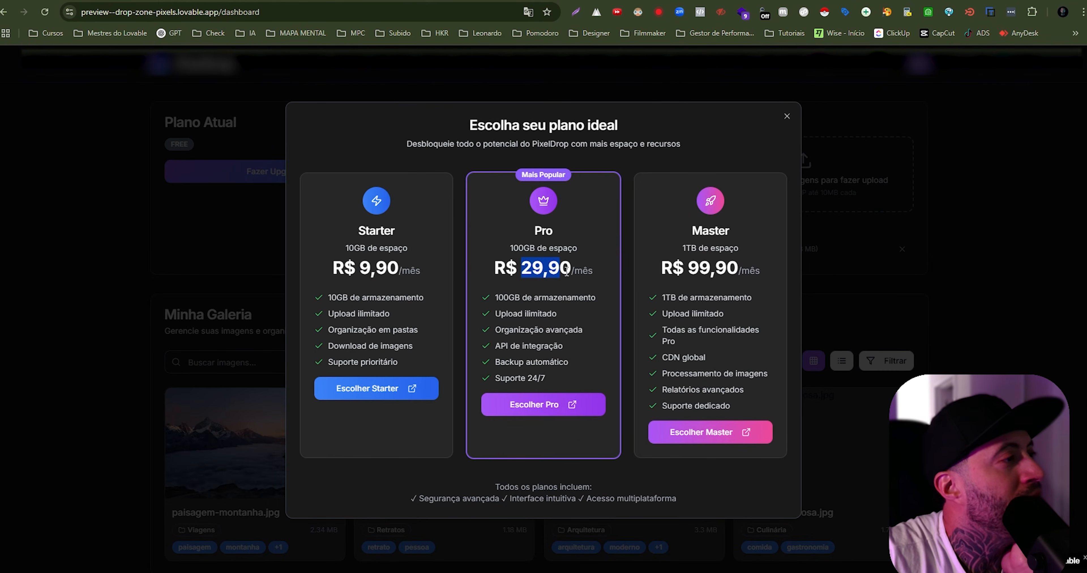
pyautogui.moveTo(682, 268); pyautogui.dragTo(742, 267)
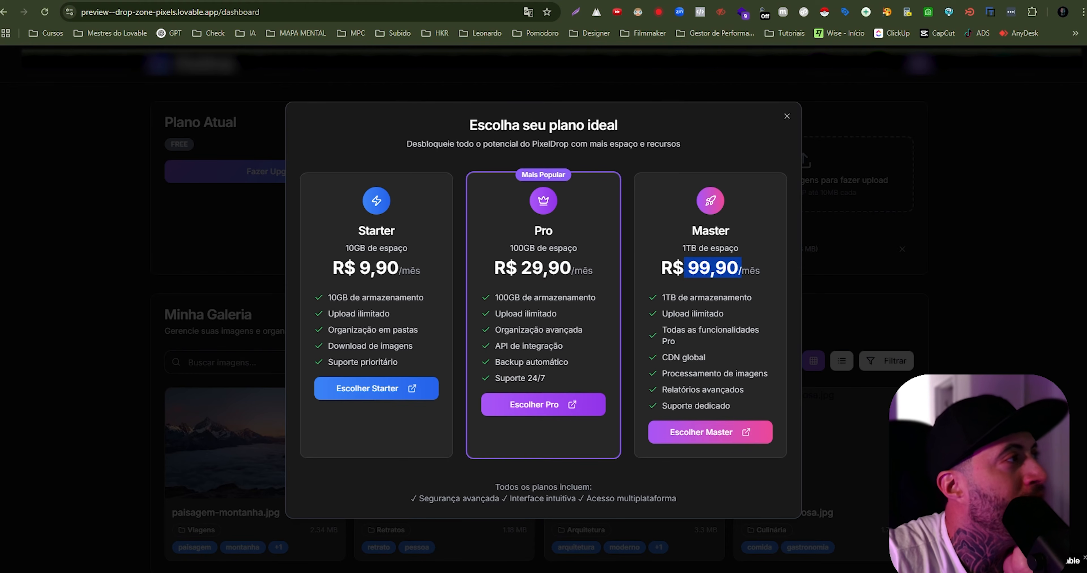
# - Switch to the PixelDrop product's checkout links in Kiwify and check the Starter, Master and Pro prices
pyautogui.click(460, 1)
pyautogui.click(301, 252)
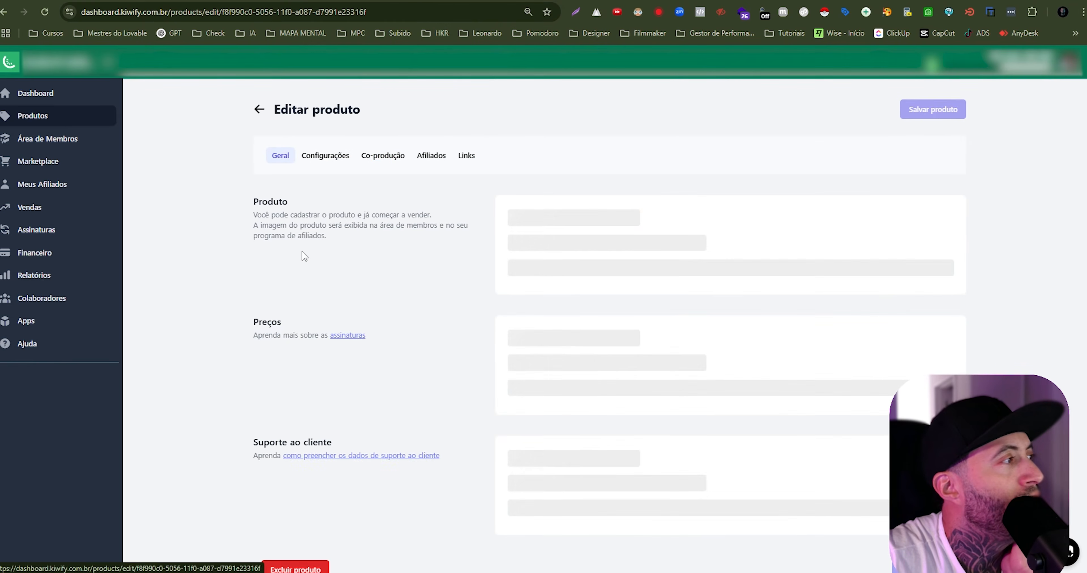
pyautogui.click(509, 156)
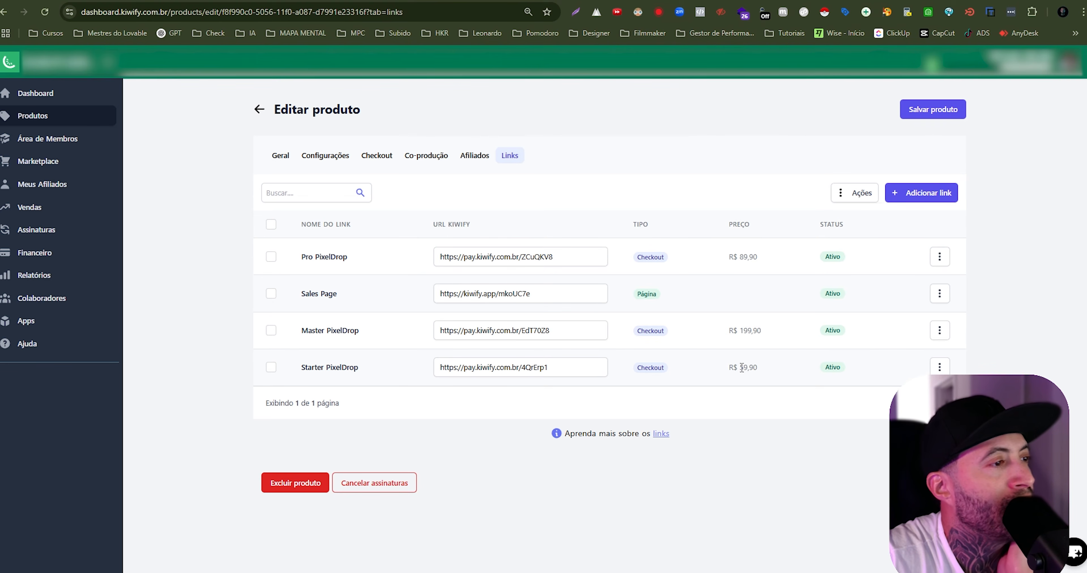
pyautogui.moveTo(739, 368); pyautogui.dragTo(759, 367)
pyautogui.moveTo(741, 332); pyautogui.dragTo(763, 331)
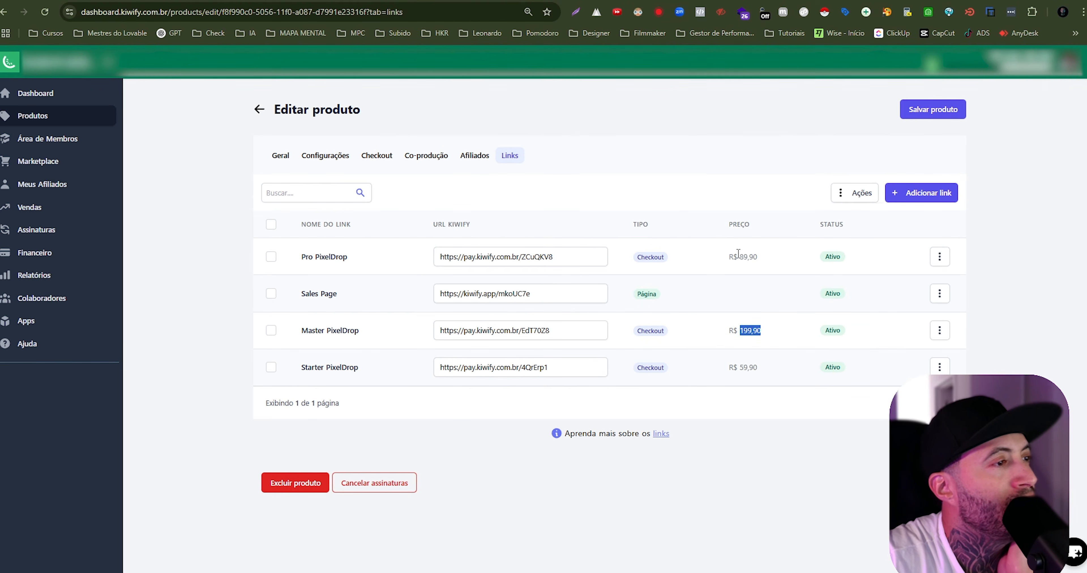
pyautogui.moveTo(739, 256); pyautogui.dragTo(759, 258)
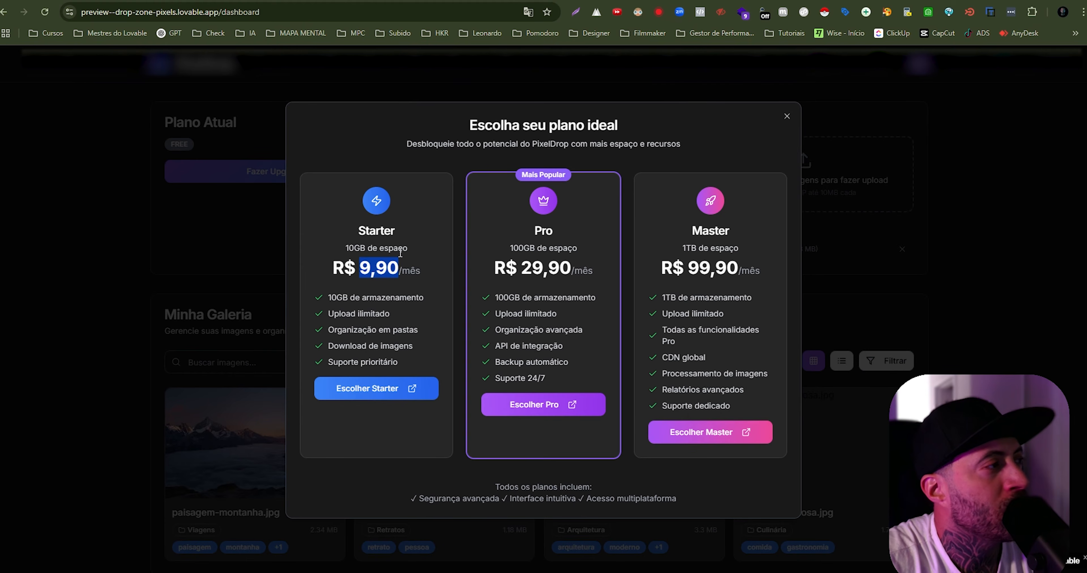
# - Return to the PixelDrop preview and check the Starter plan's monthly price in the upgrade dialog
pyautogui.click(376, 270)
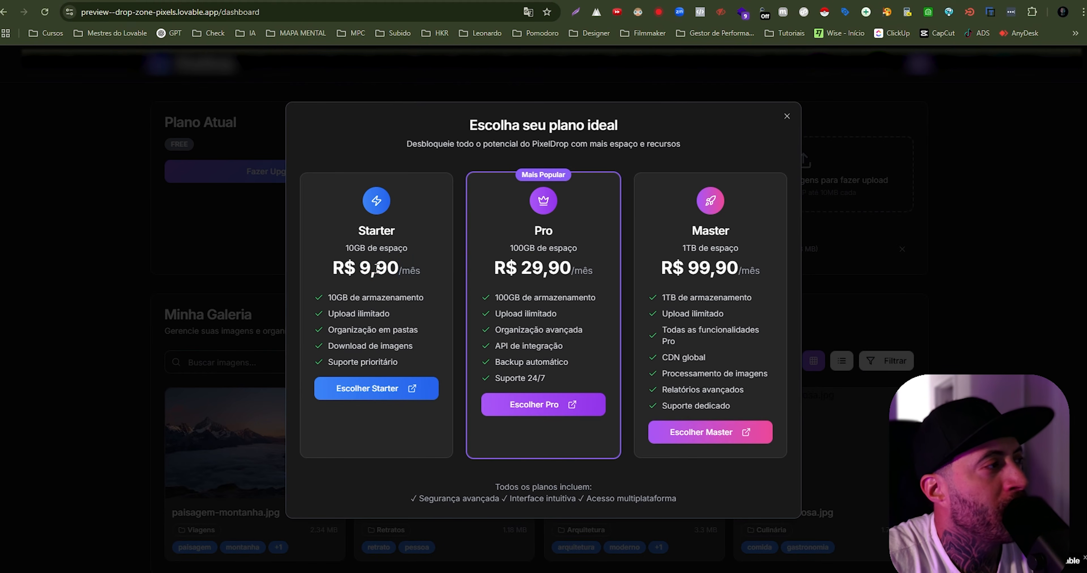
pyautogui.moveTo(359, 267); pyautogui.dragTo(445, 270)
pyautogui.click(353, 267)
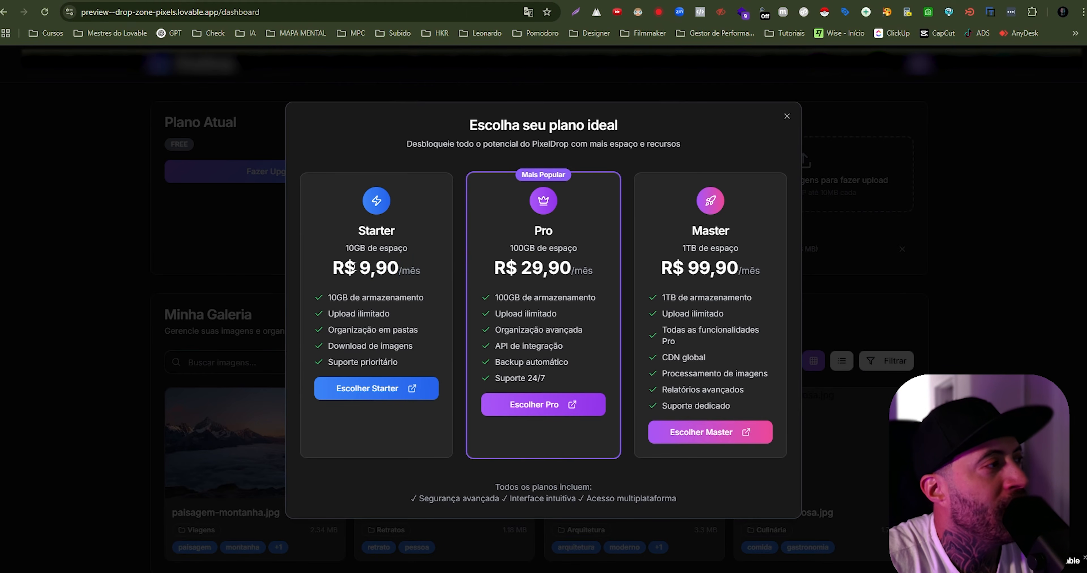
pyautogui.moveTo(361, 267); pyautogui.dragTo(399, 269)
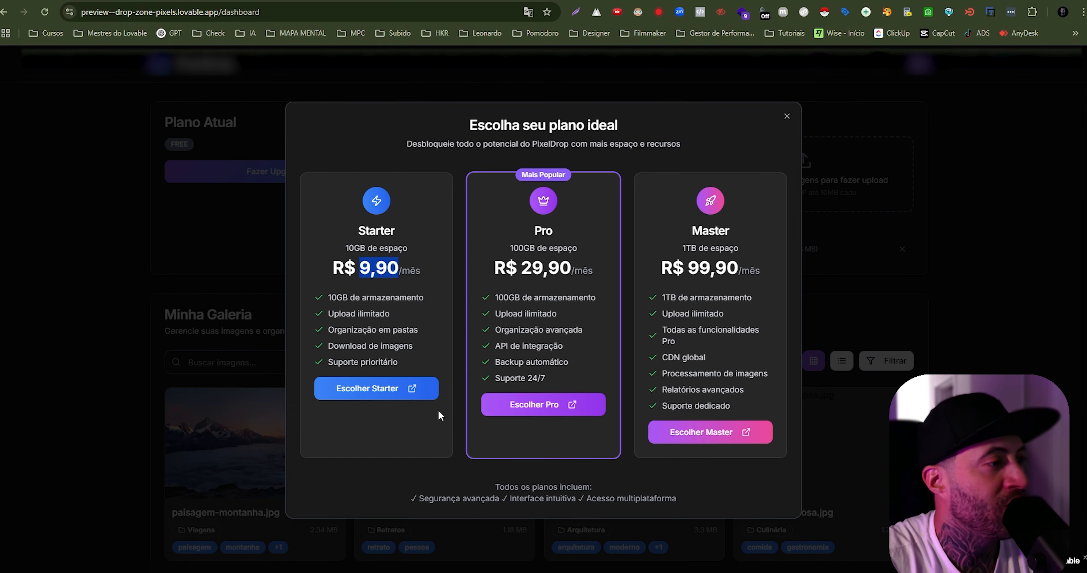
# - Open the Starter plan's Kiwify checkout and check its payment methods and monthly subscription amount
pyautogui.click(382, 392)
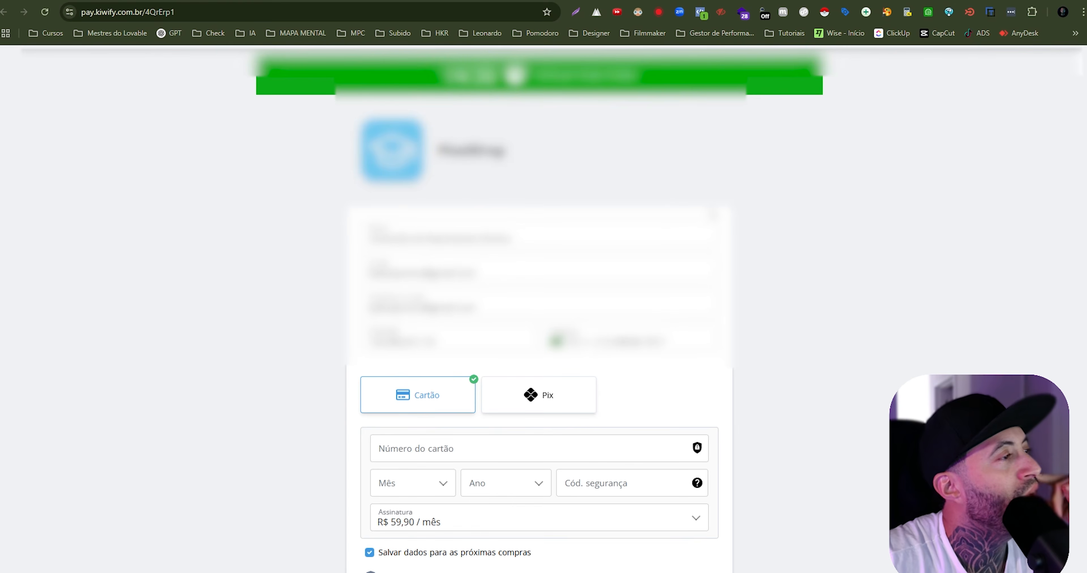
pyautogui.scroll(-5, 539, 295)
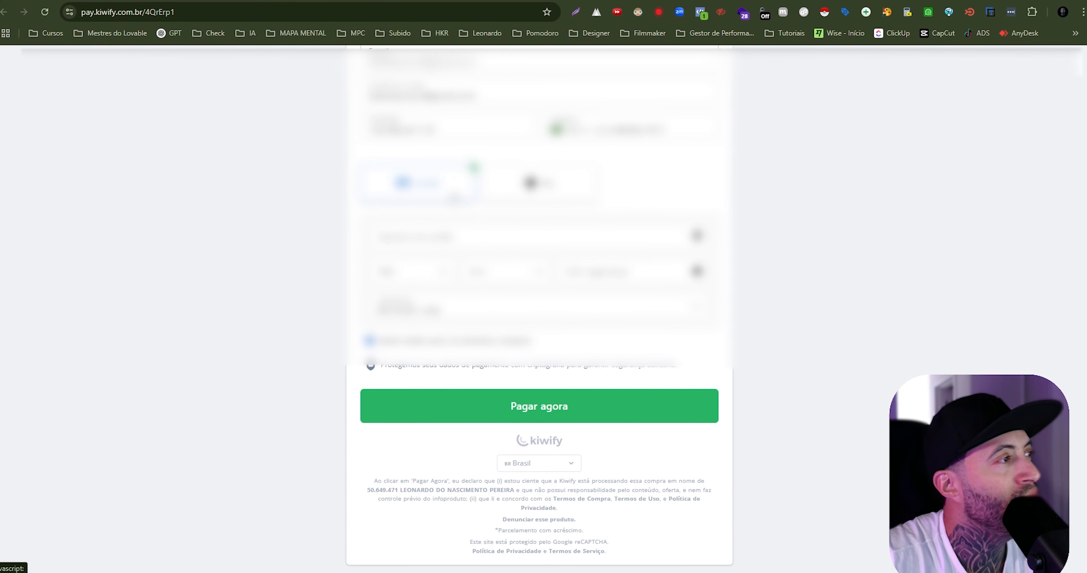
pyautogui.click(580, 203)
pyautogui.click(449, 201)
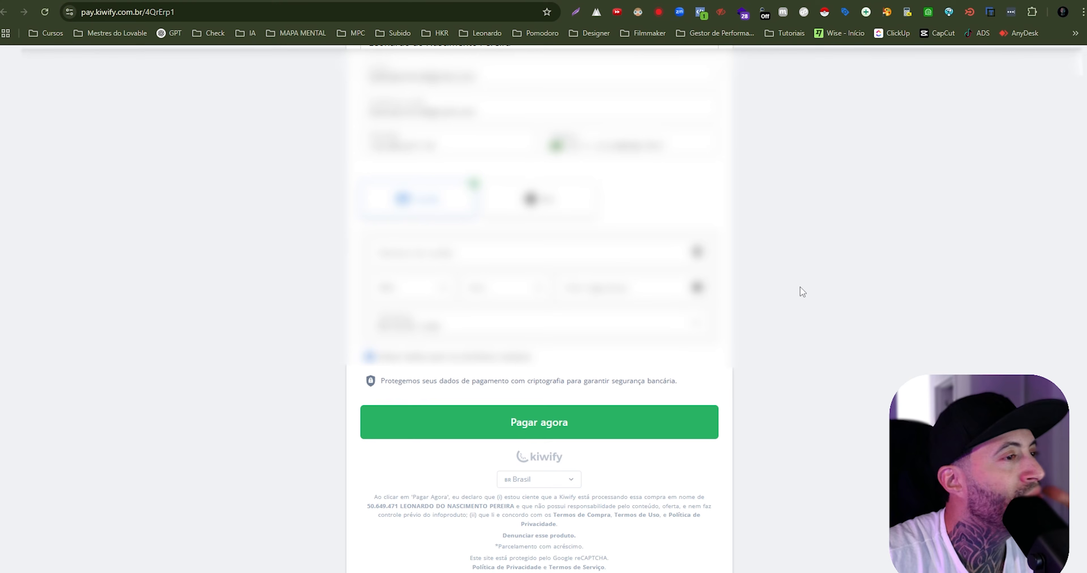
pyautogui.scroll(-1, 801, 292)
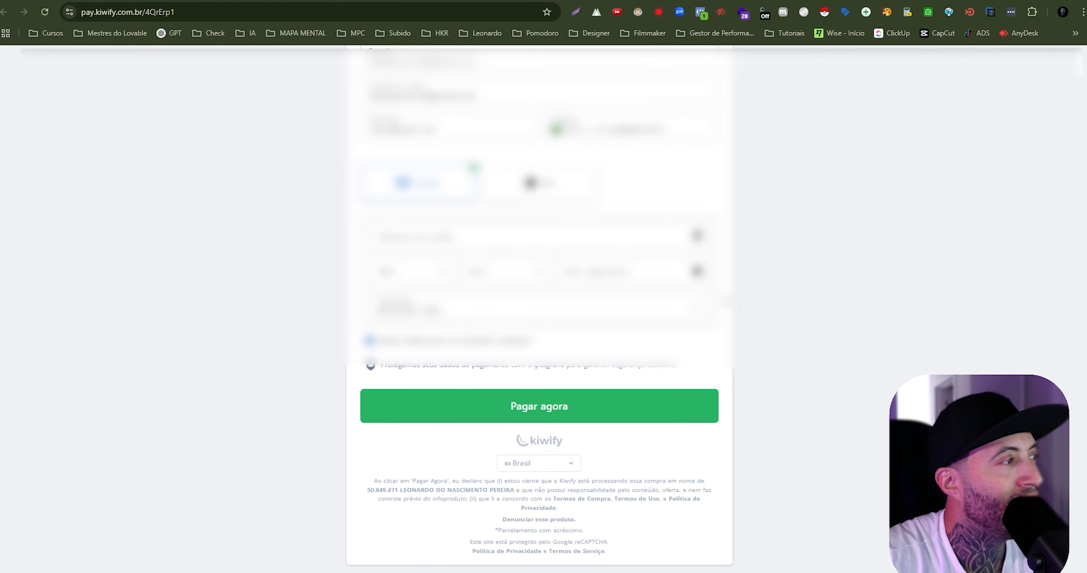
pyautogui.click(490, 315)
pyautogui.click(462, 303)
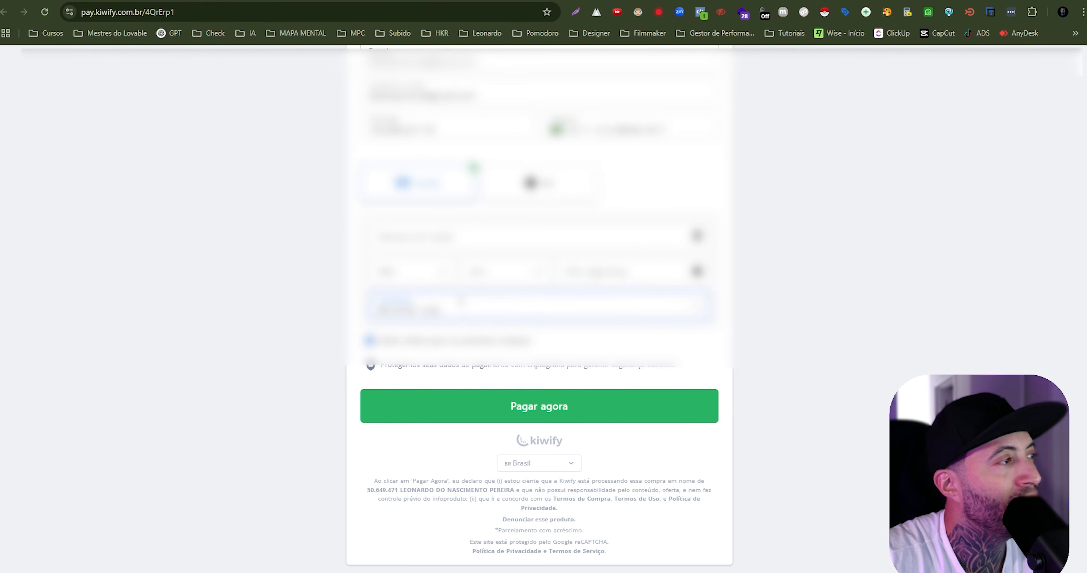
pyautogui.click(617, 405)
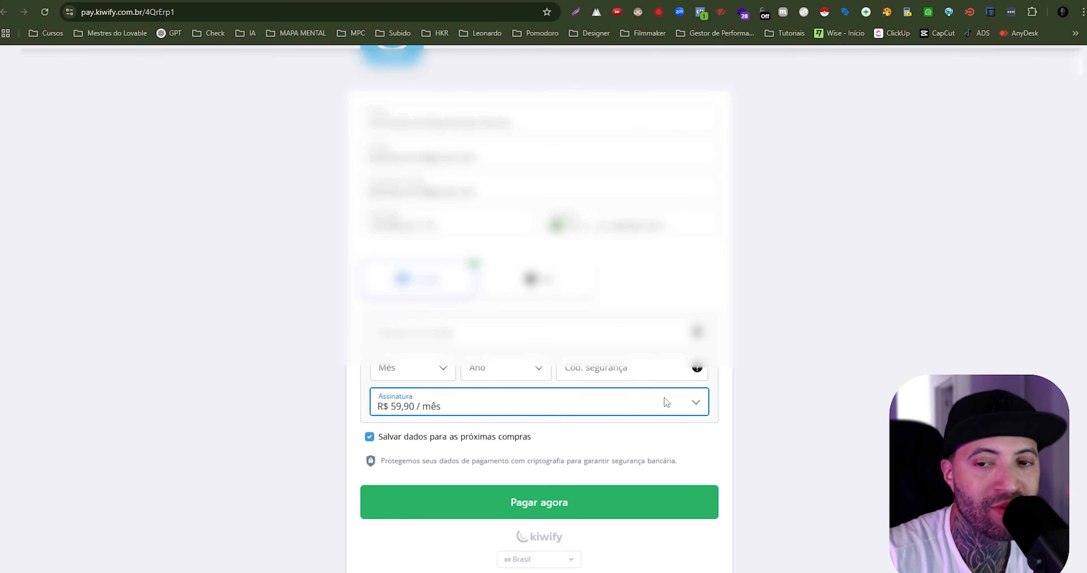
pyautogui.scroll(2, 675, 403)
pyautogui.scroll(-2, 706, 392)
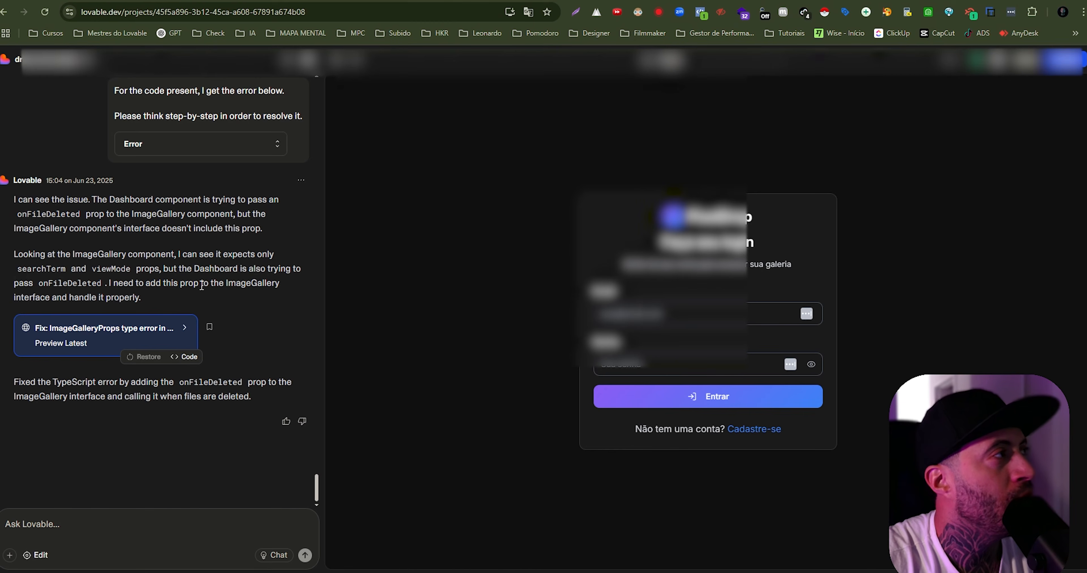
# - Ask Lovable to set monthly plan prices (Starter R$ 59,90, Pro R$ 89,90, Master R$ 199,90), keep Free, and add a save button for Supabase uploads
pyautogui.scroll(-10, 726, 258)
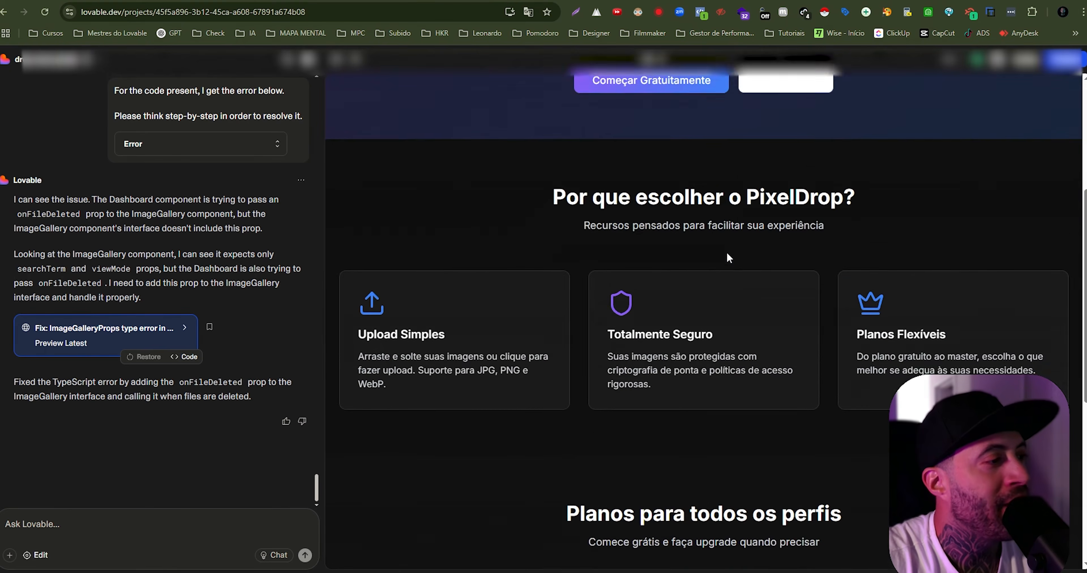
pyautogui.scroll(-3, 726, 258)
pyautogui.click(101, 523)
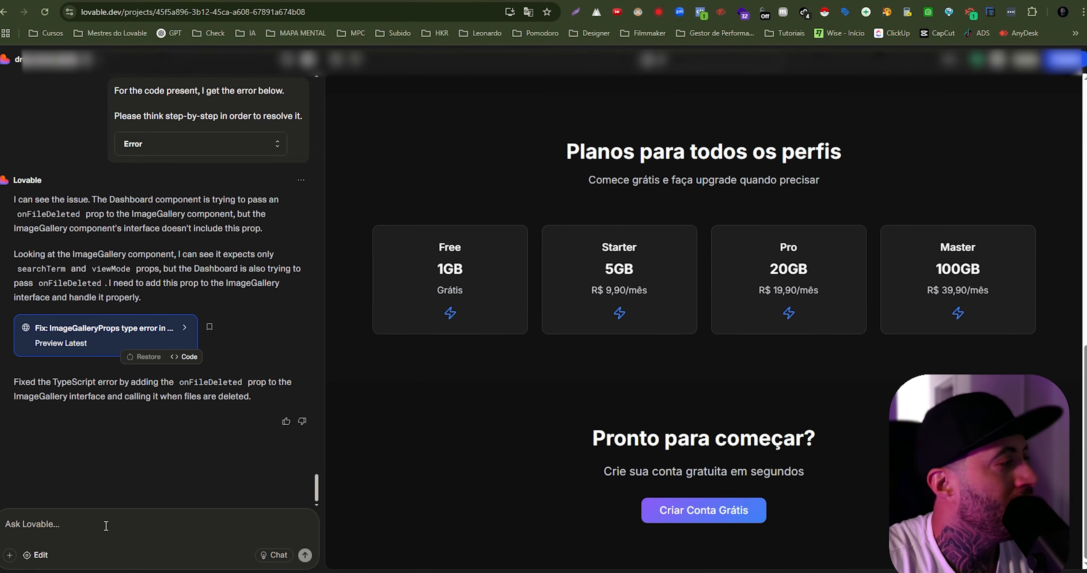
pyautogui.hotkey('ctrl', 'v')
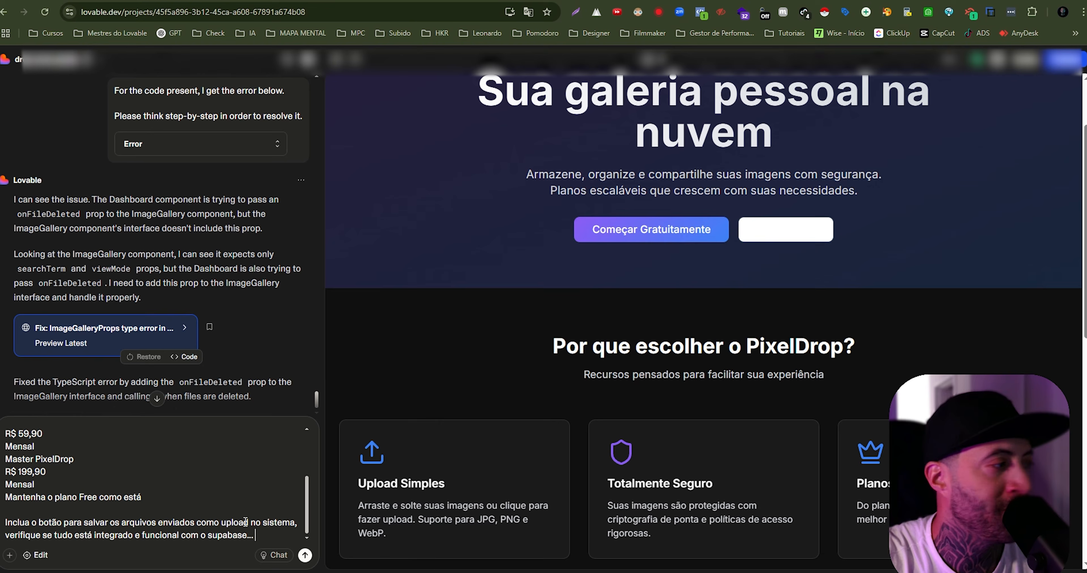
pyautogui.scroll(2, 455, 331)
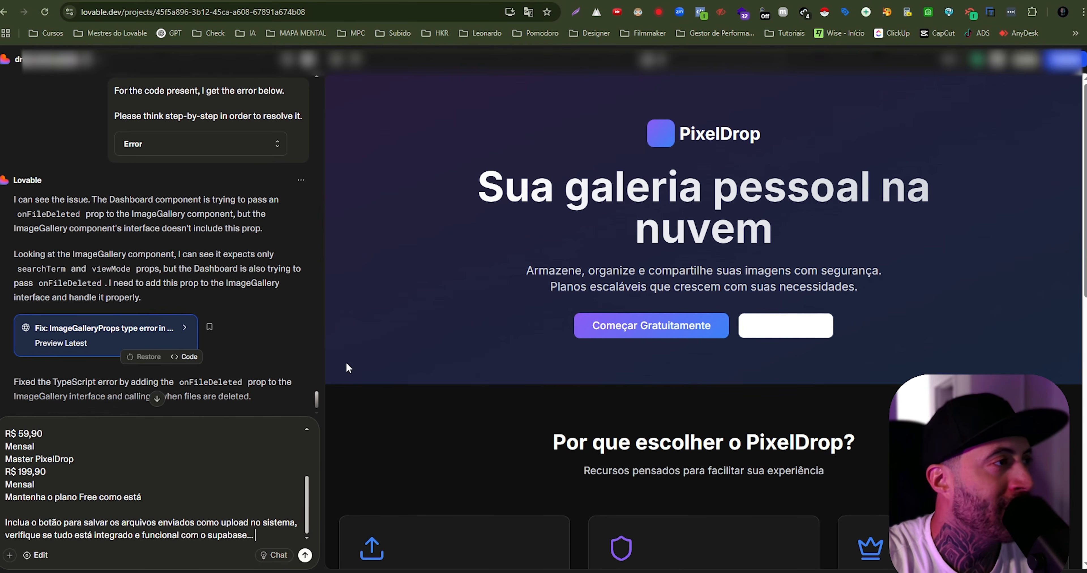
pyautogui.scroll(3, 100, 487)
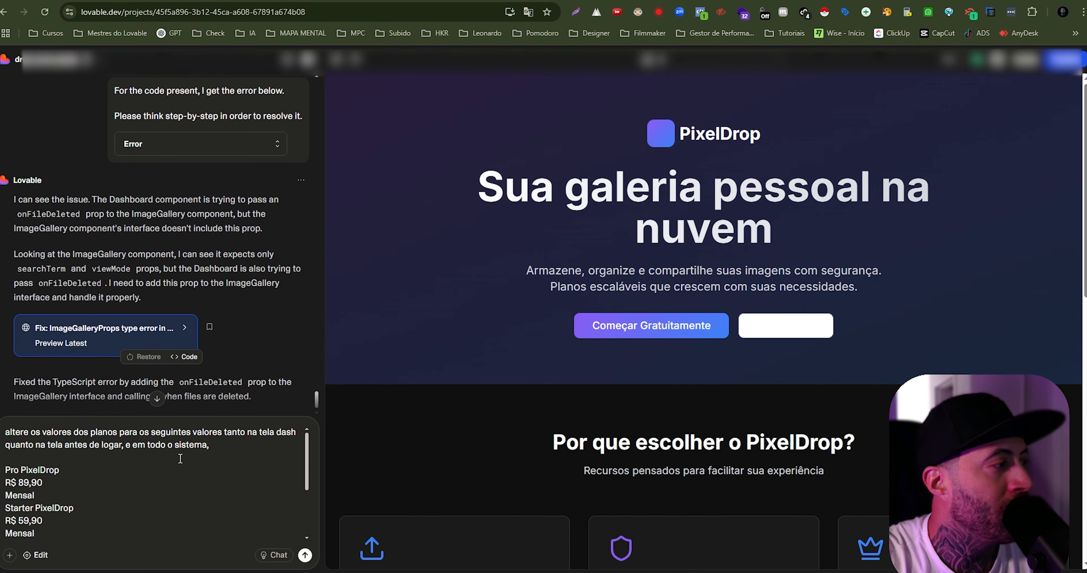
pyautogui.scroll(-5, 180, 459)
pyautogui.click(304, 555)
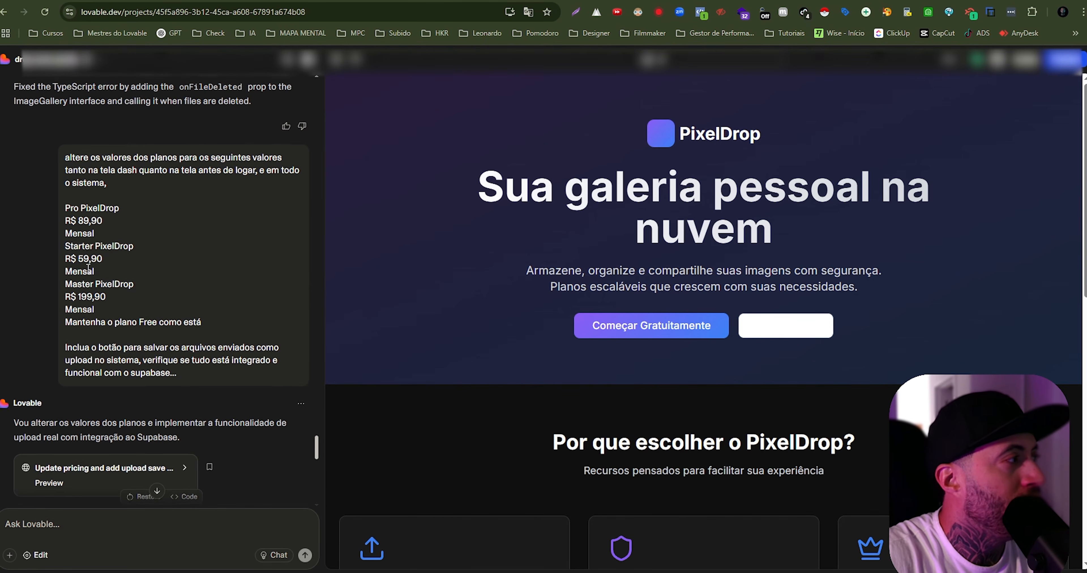
# - Read through Lovable's replies about the plan prices, the logout bug fix and the folder creation feature
pyautogui.scroll(-2, 84, 253)
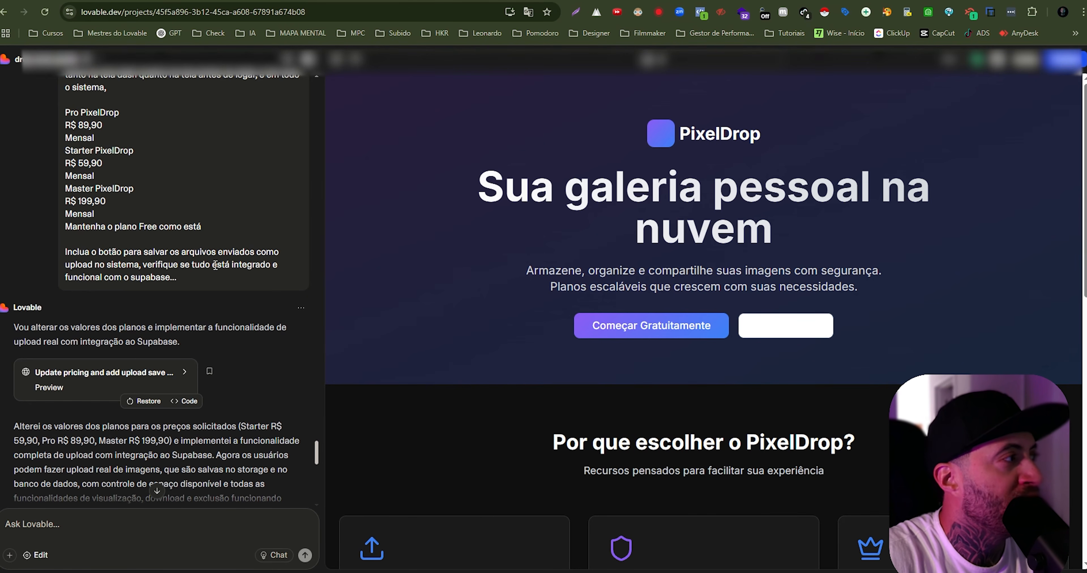
pyautogui.scroll(-4, 215, 265)
pyautogui.scroll(-2, 94, 312)
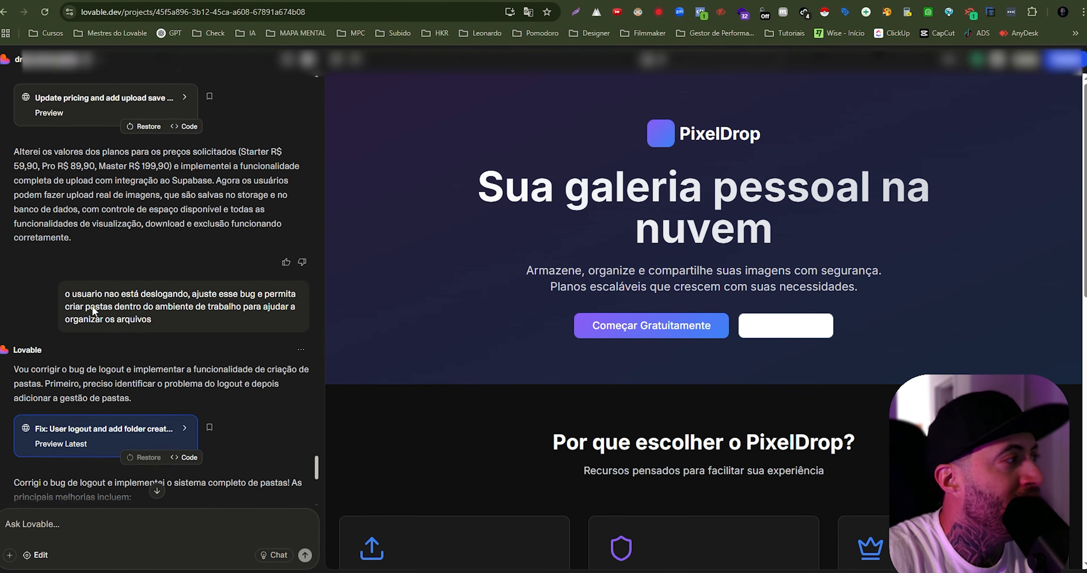
pyautogui.scroll(-1, 94, 312)
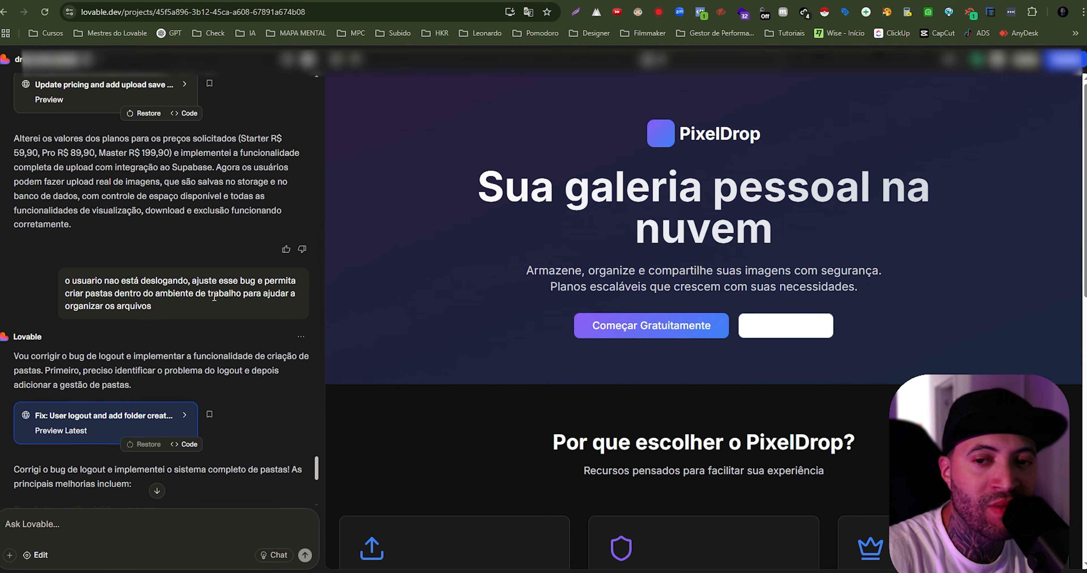
pyautogui.scroll(-3, 214, 297)
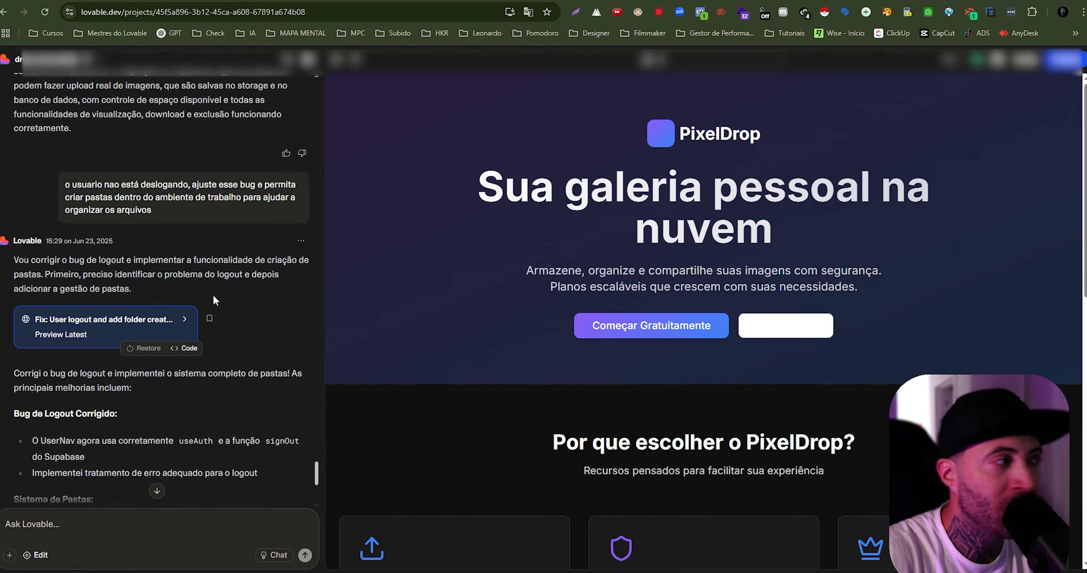
pyautogui.scroll(-5, 204, 301)
pyautogui.scroll(-1, 152, 221)
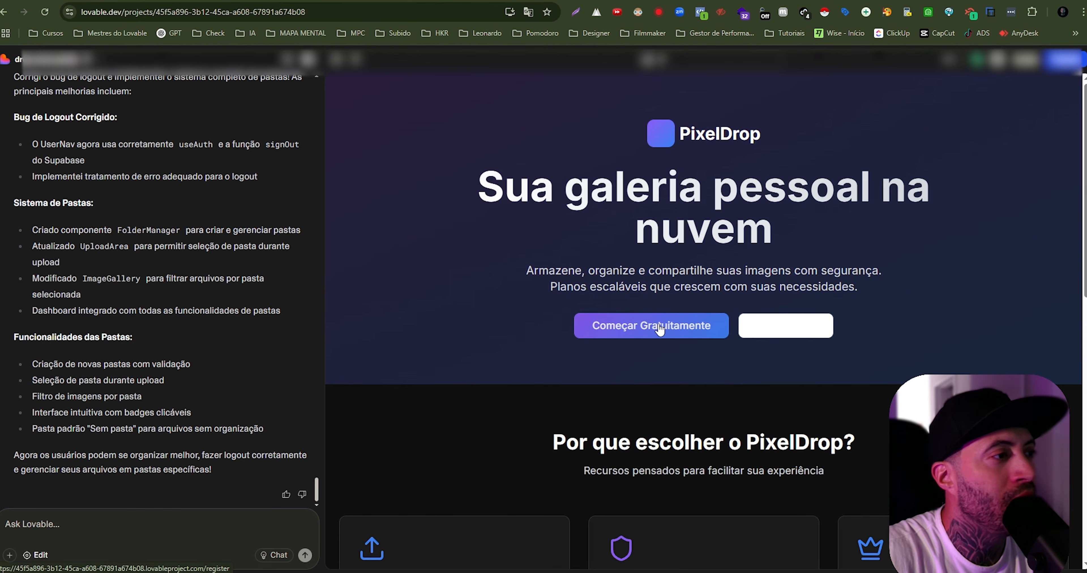
# - Log in to PixelDrop in the Lovable preview with the saved account e-mail and the account password
pyautogui.click(799, 333)
pyautogui.click(674, 311)
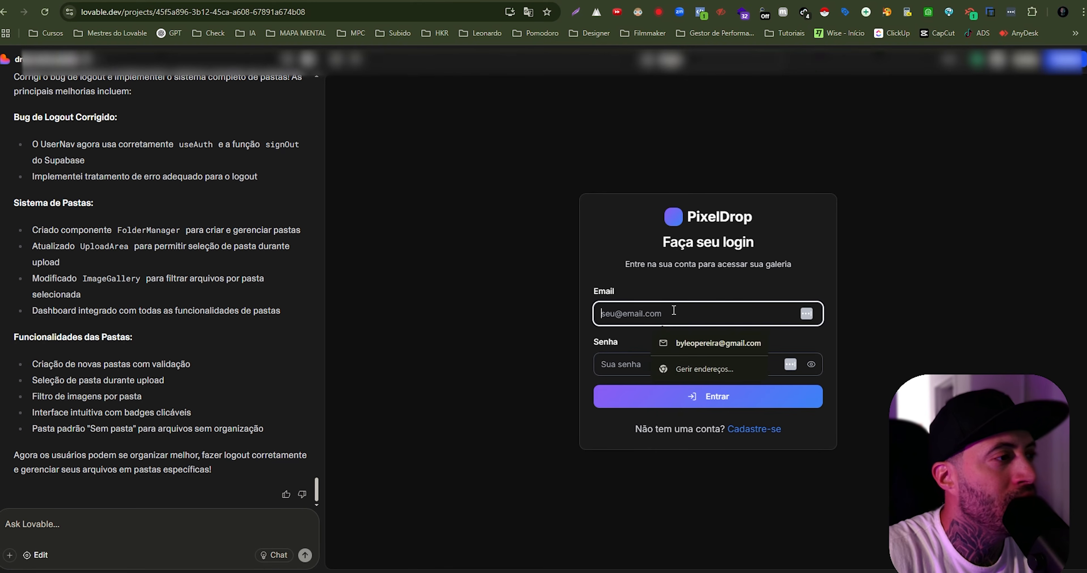
pyautogui.click(717, 343)
pyautogui.click(671, 364)
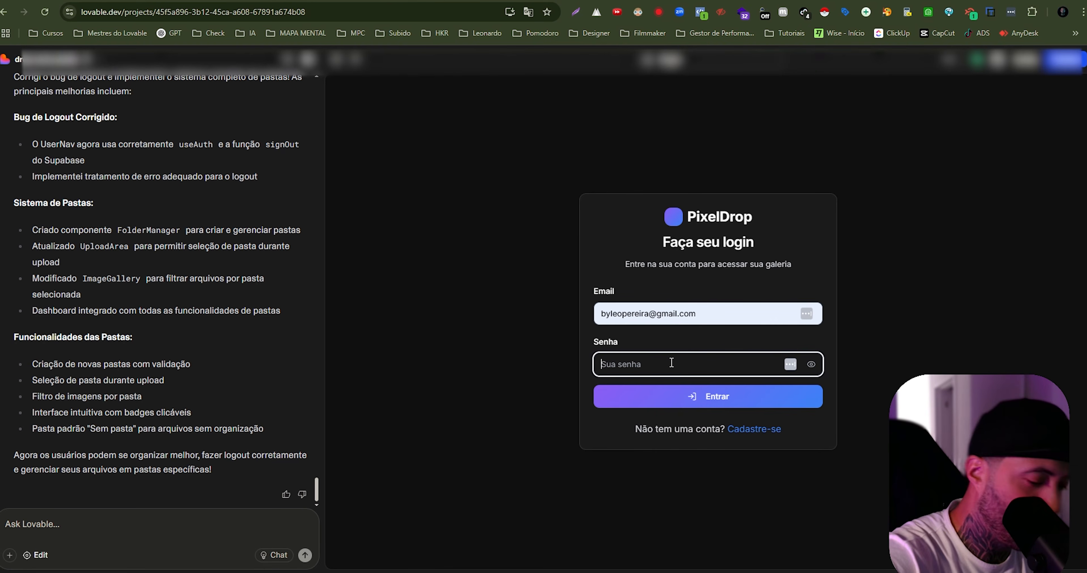
pyautogui.write('•')
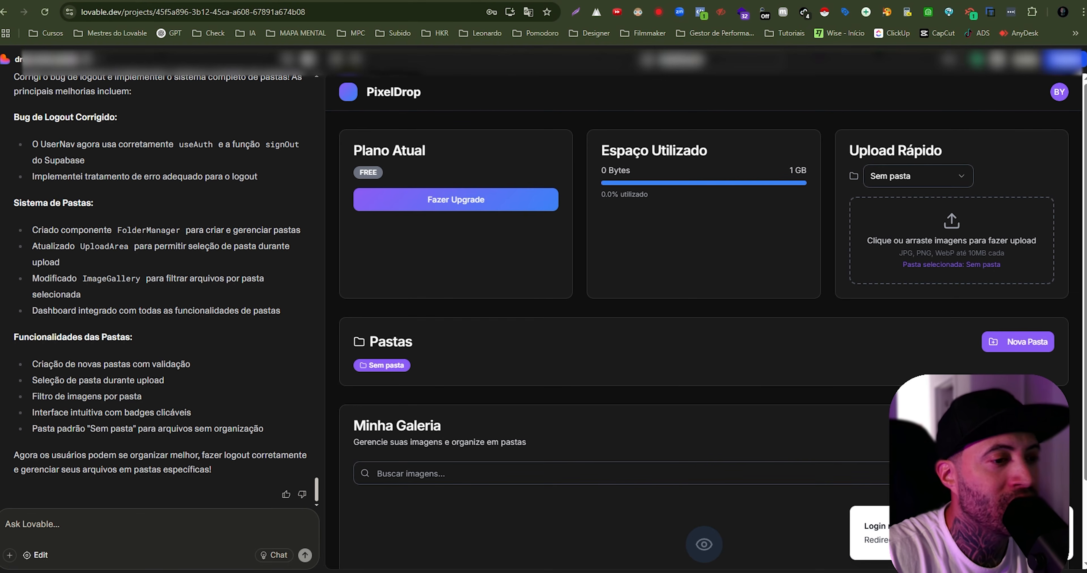
# - Look over the dashboard's "Pastas" and "Minha Galeria" sections, including the new-folder option
pyautogui.scroll(-2, 453, 289)
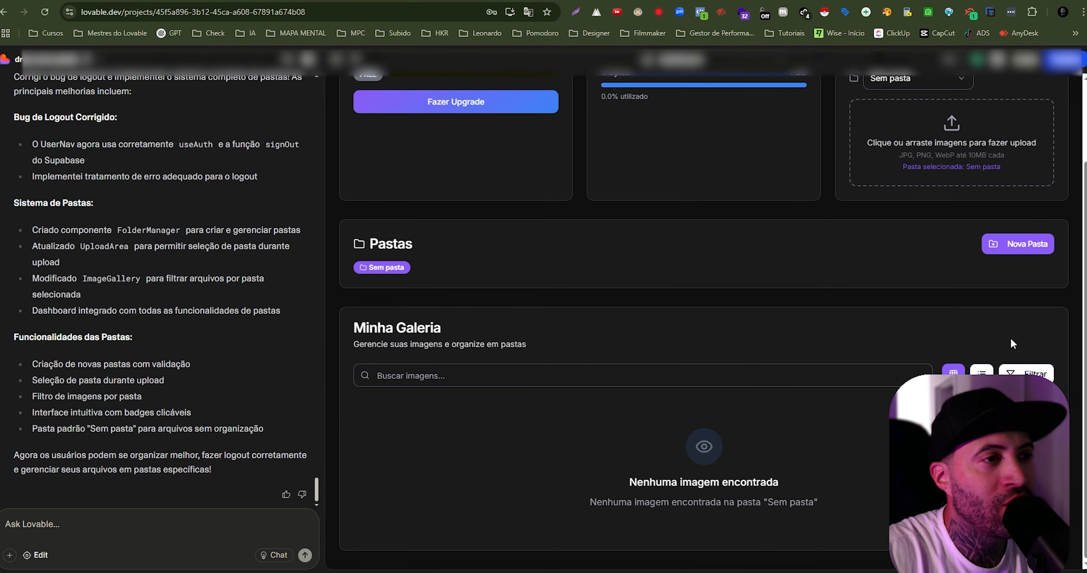
pyautogui.scroll(2, 1012, 344)
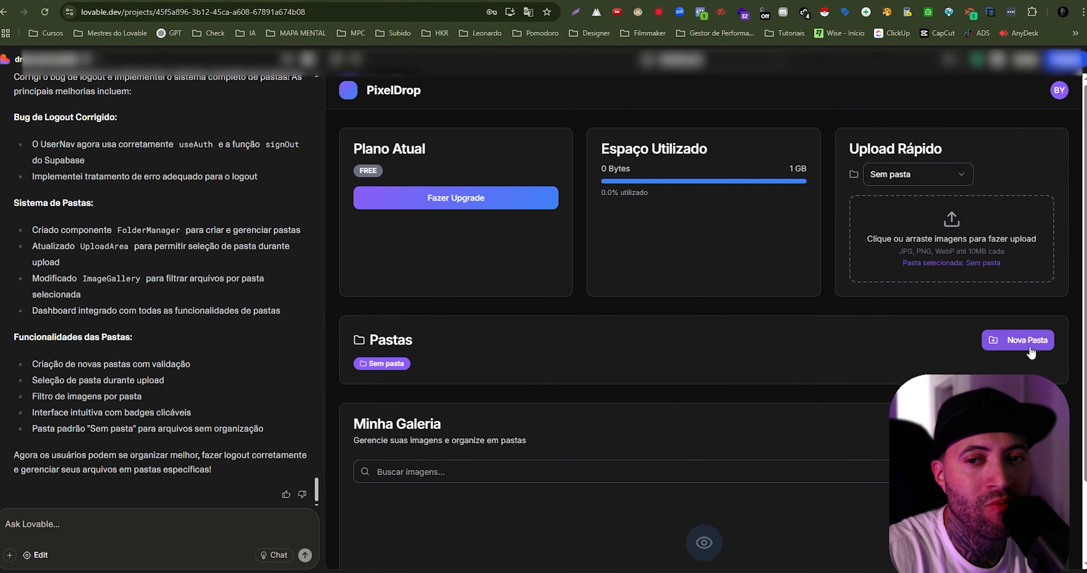
pyautogui.scroll(-3, 453, 358)
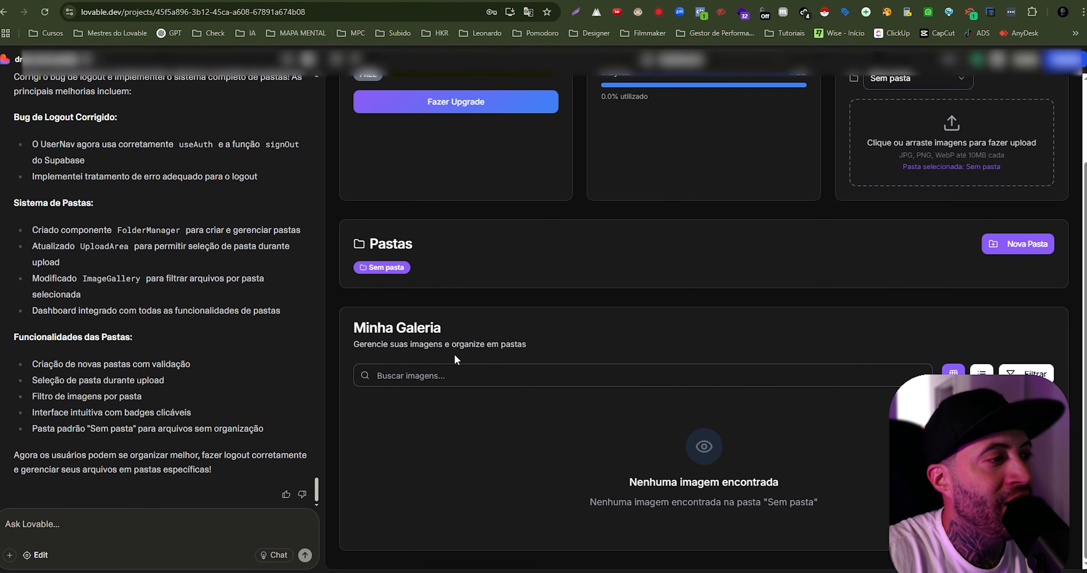
pyautogui.scroll(1, 556, 353)
pyautogui.scroll(2, 556, 353)
# - Open the plan upgrade dialog, review the Starter, Pro and Master prices and features, and close it
pyautogui.click(552, 204)
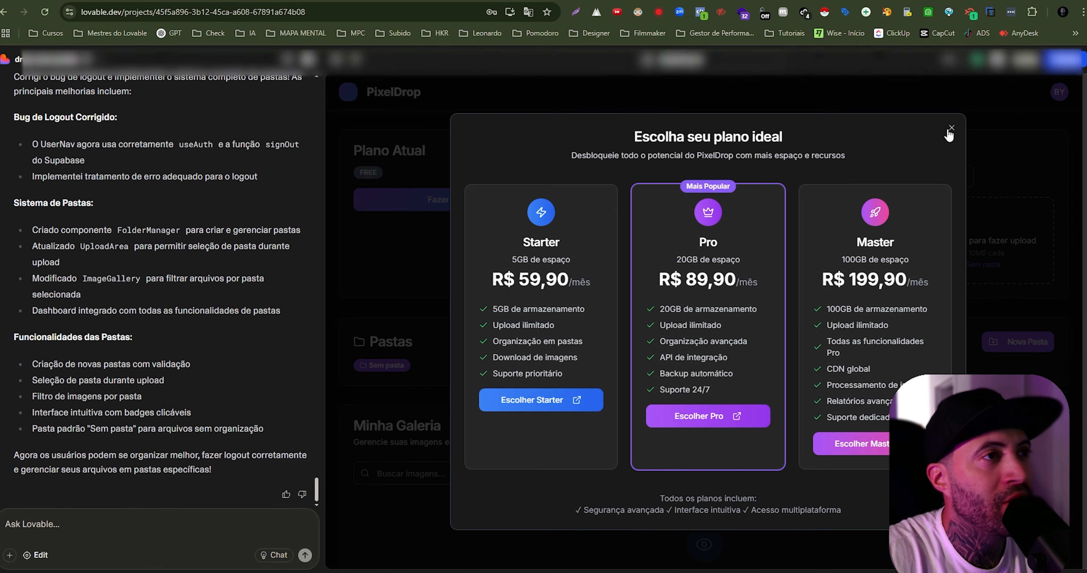
pyautogui.moveTo(509, 283); pyautogui.dragTo(738, 359)
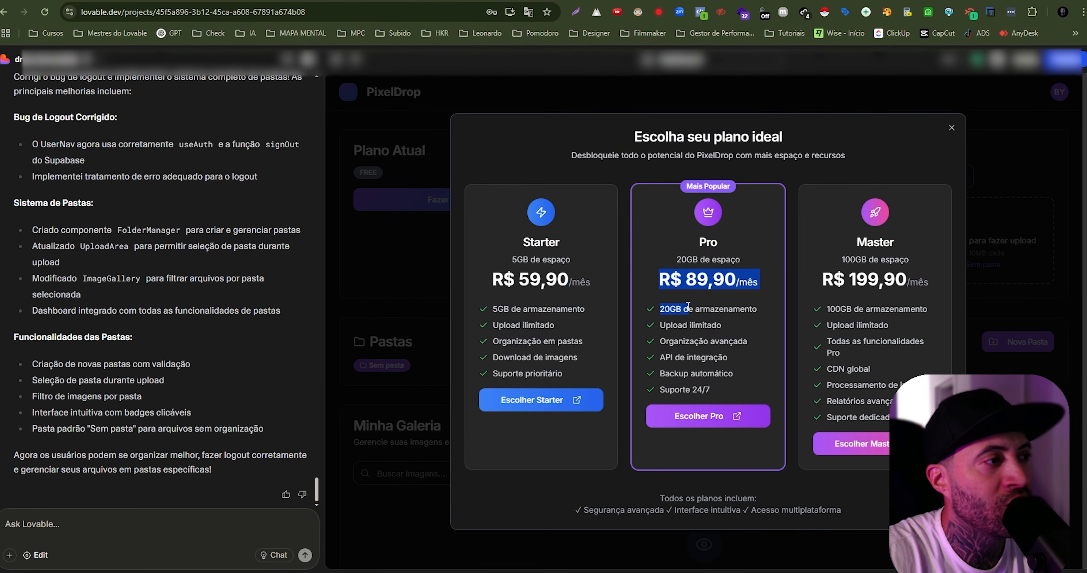
pyautogui.moveTo(828, 308)
pyautogui.mouseDown()
pyautogui.moveTo(896, 418)
pyautogui.moveTo(839, 326)
pyautogui.mouseUp()
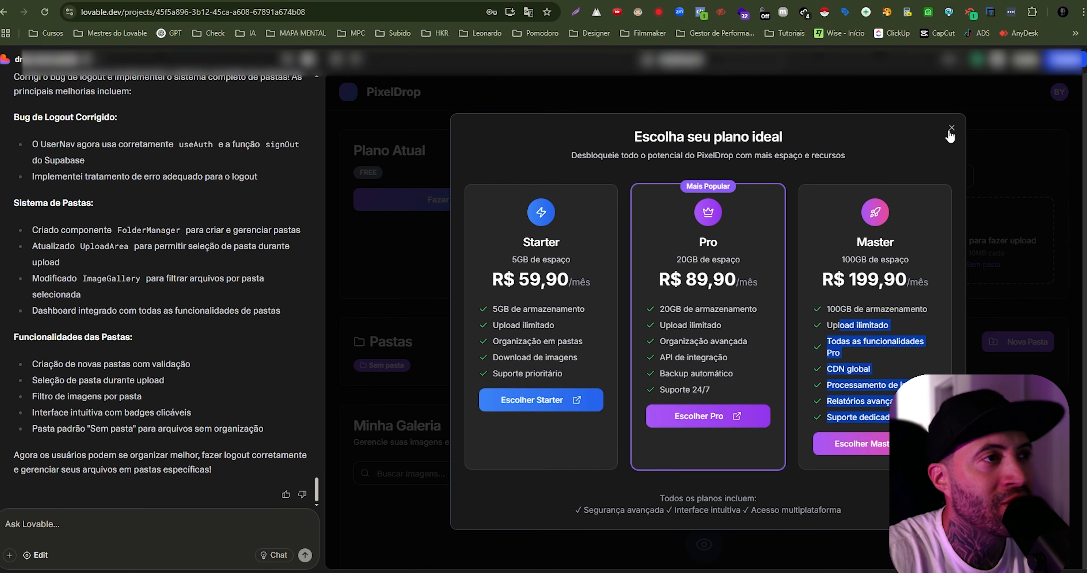
pyautogui.click(879, 312)
pyautogui.moveTo(830, 309); pyautogui.dragTo(881, 401)
pyautogui.click(887, 371)
pyautogui.click(951, 127)
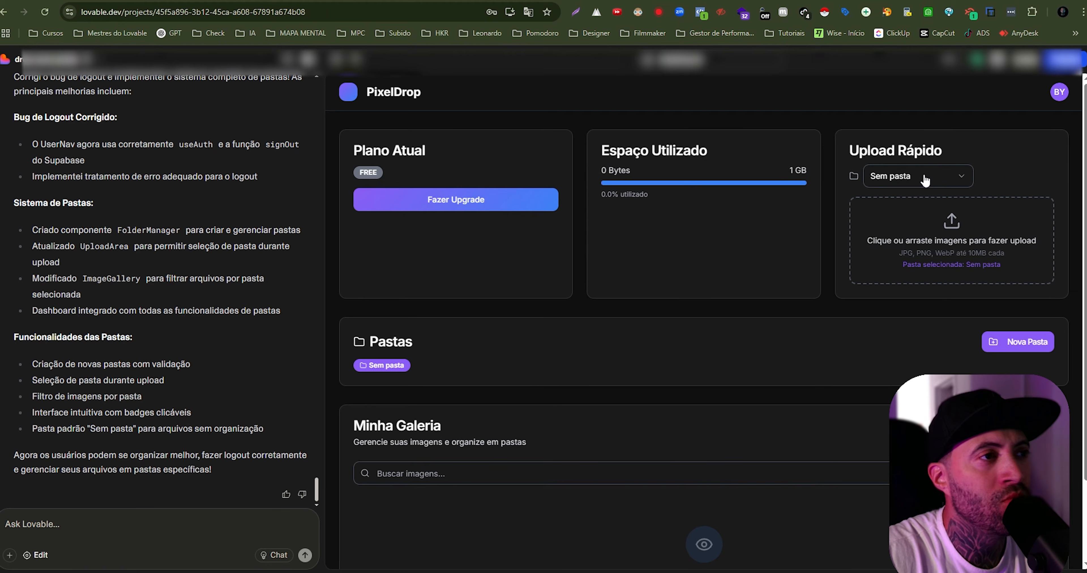
# - Upload CAPA-CURSO.png through "Upload Rápido" with the "Sem pasta" folder selected and save the file
pyautogui.click(942, 177)
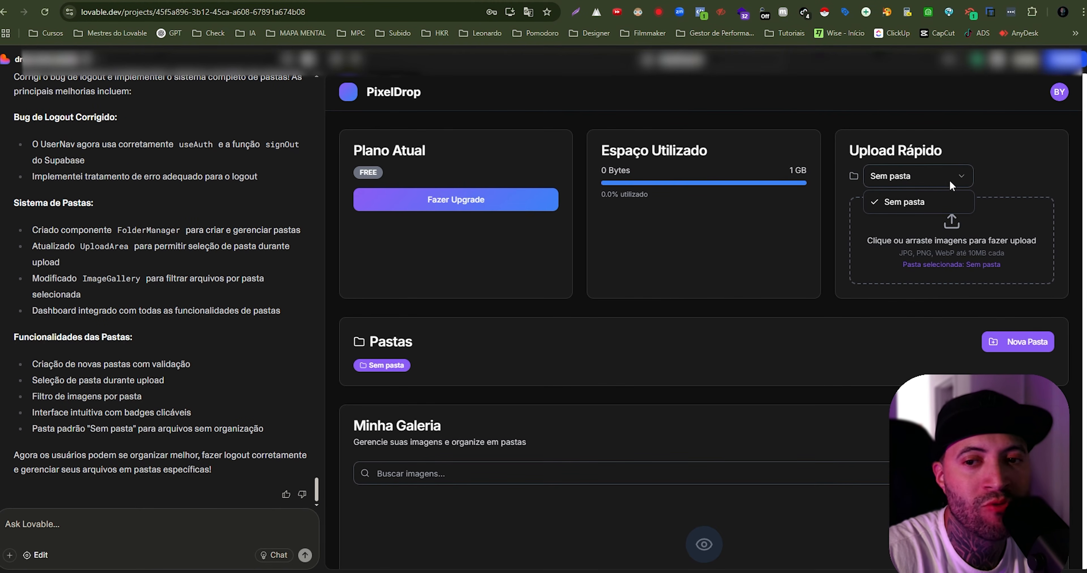
pyautogui.click(949, 179)
pyautogui.click(951, 234)
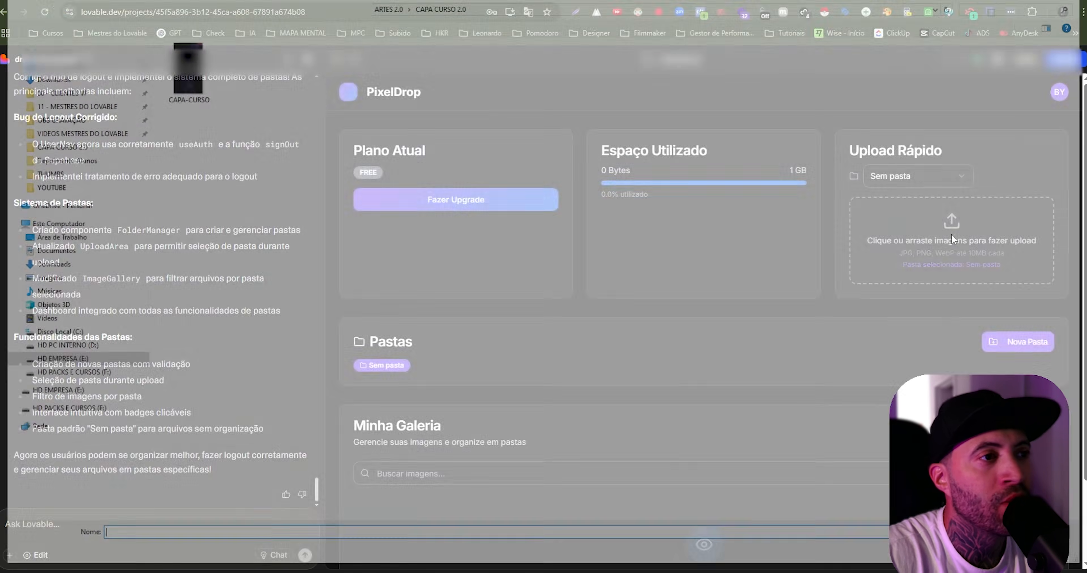
pyautogui.click(183, 71)
pyautogui.doubleClick(184, 70)
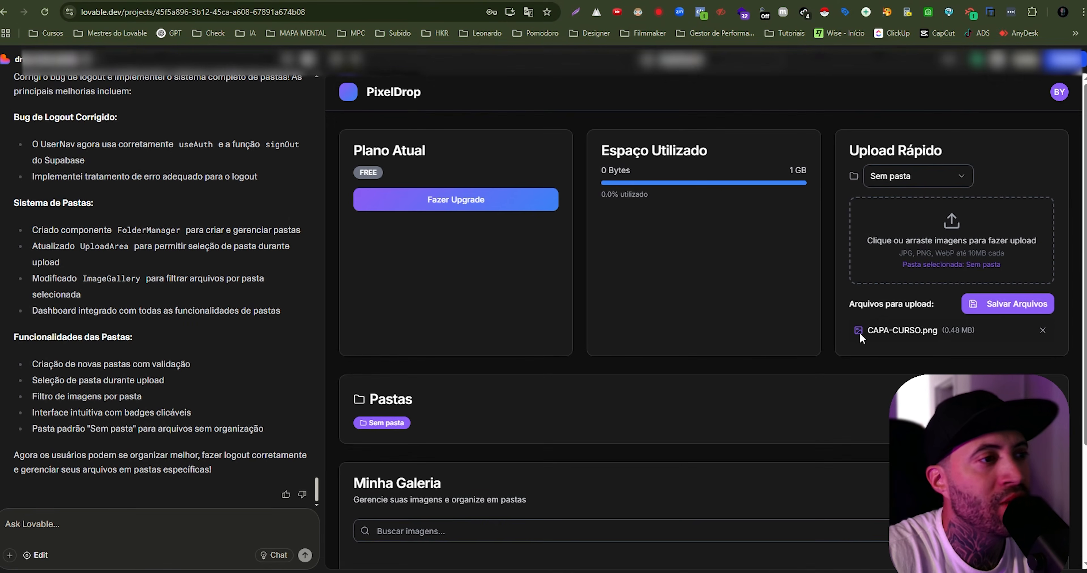
pyautogui.click(1003, 308)
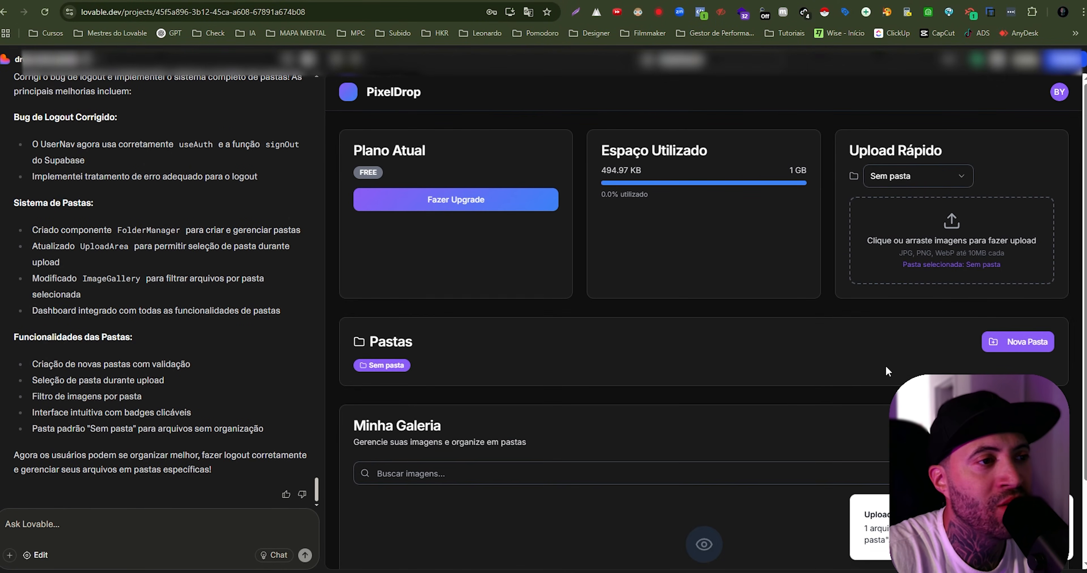
# - Reload the PixelDrop preview and check "Minha Galeria" for the uploaded CAPA-CURSO.png and its folder label
pyautogui.scroll(-3, 884, 364)
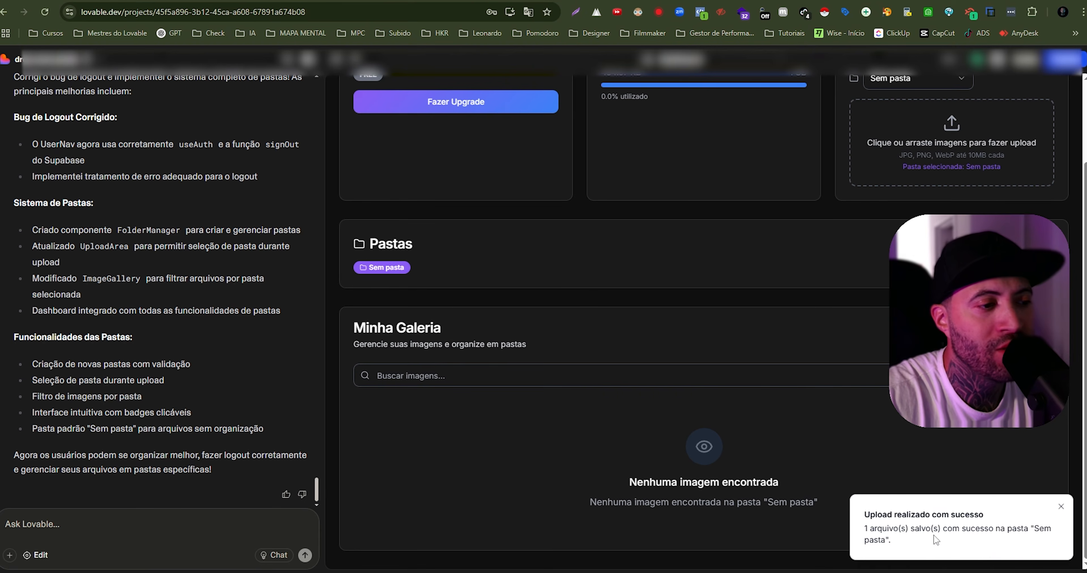
pyautogui.scroll(3, 435, 131)
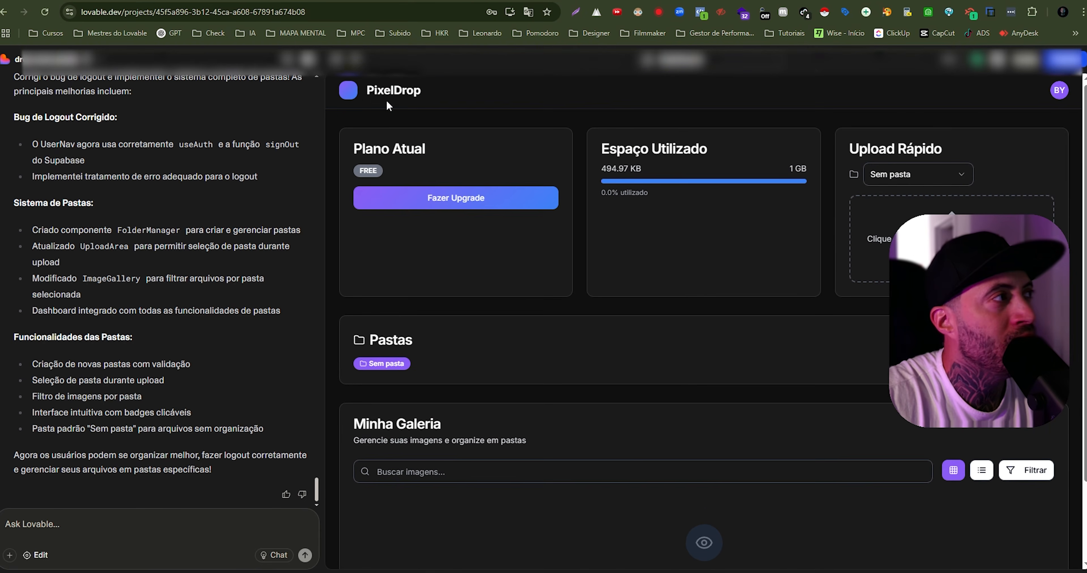
pyautogui.click(336, 60)
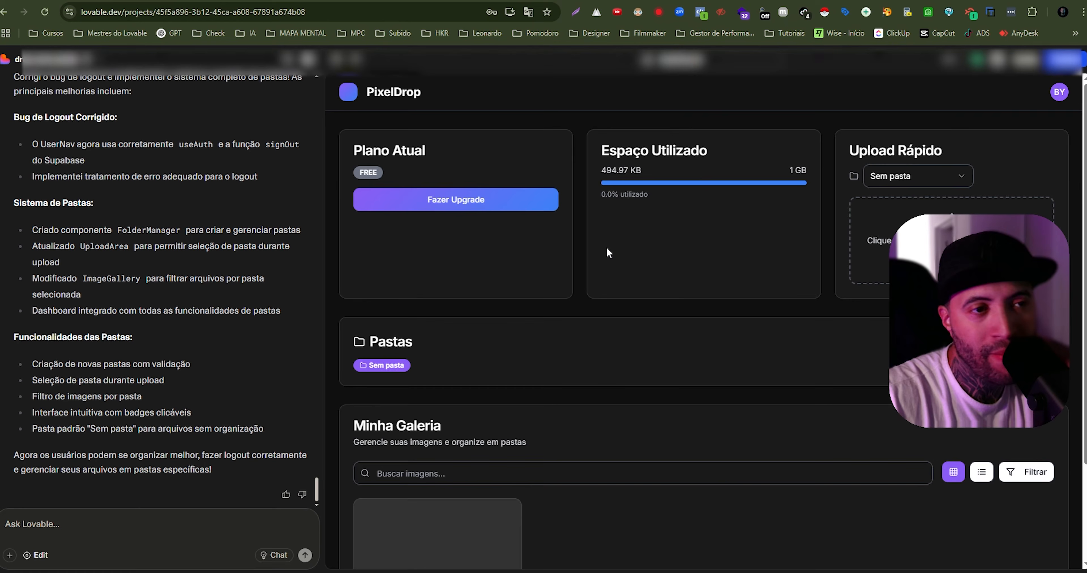
pyautogui.scroll(-3, 609, 264)
pyautogui.moveTo(466, 453)
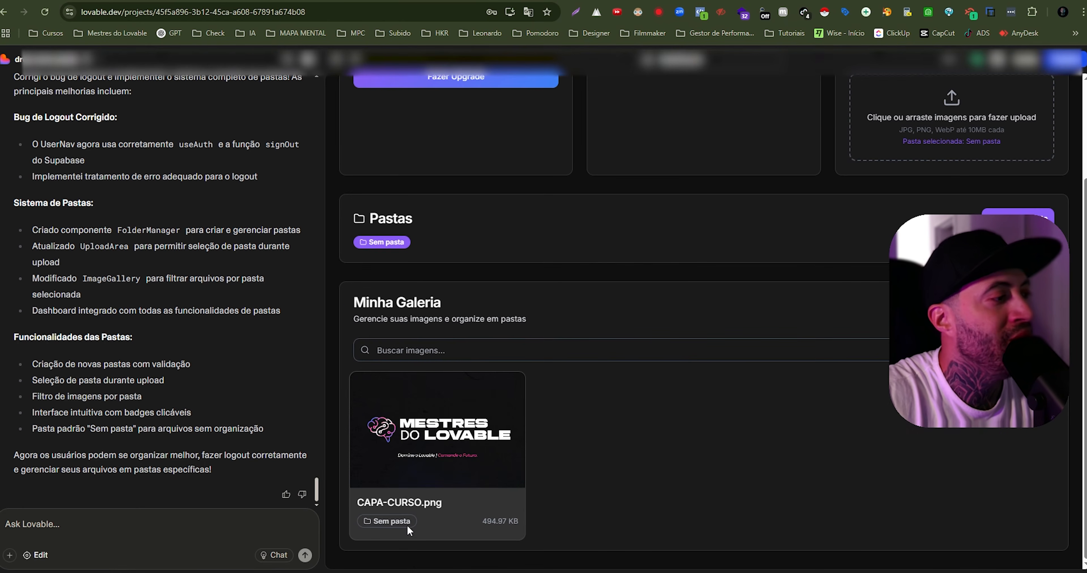
pyautogui.scroll(3, 578, 375)
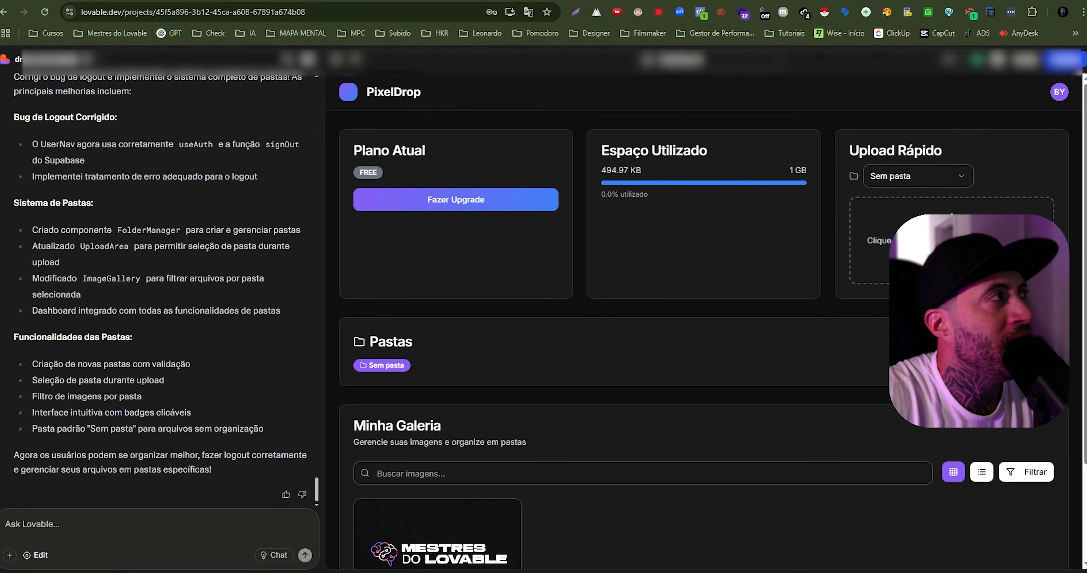
# - Switch to Supabase and inspect the arquivos and users tables for the uploaded file's record and the account's data
pyautogui.click(169, 1)
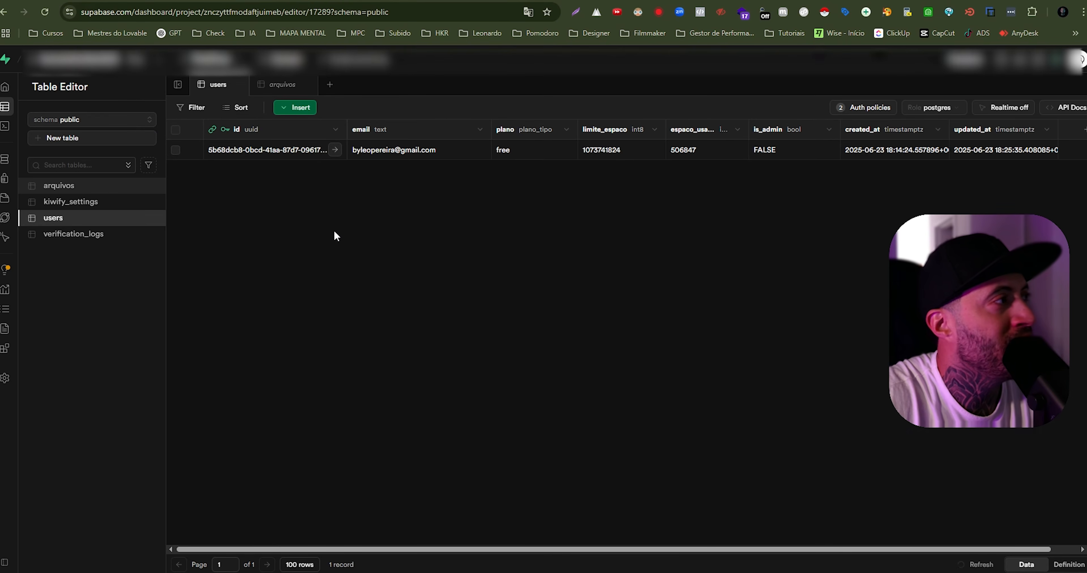
pyautogui.click(74, 193)
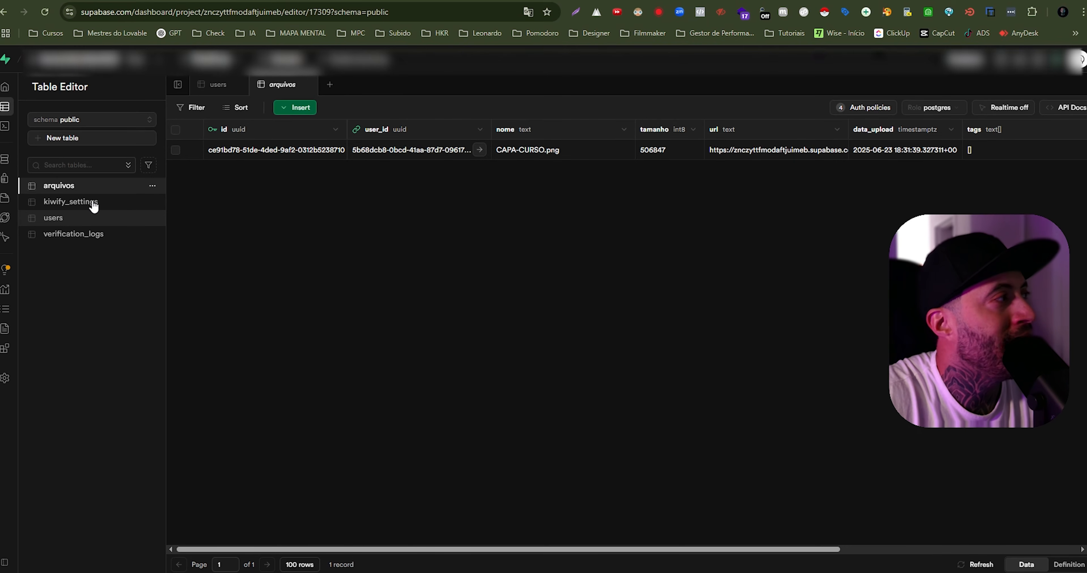
pyautogui.click(72, 218)
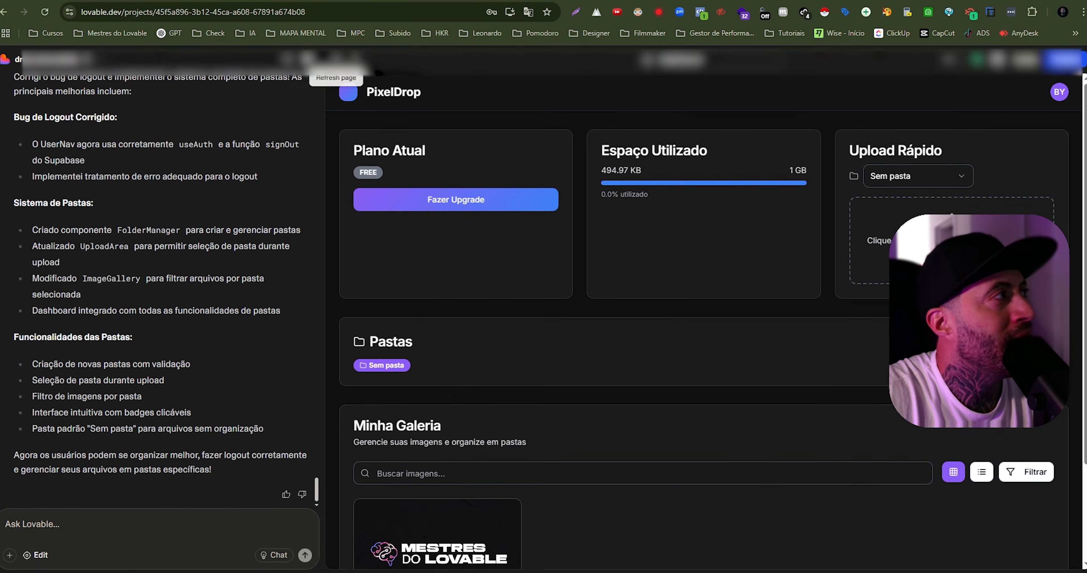
# - Return to the Lovable preview and look over the Starter, Pro and Master plans offered for upgrading
pyautogui.click(465, 213)
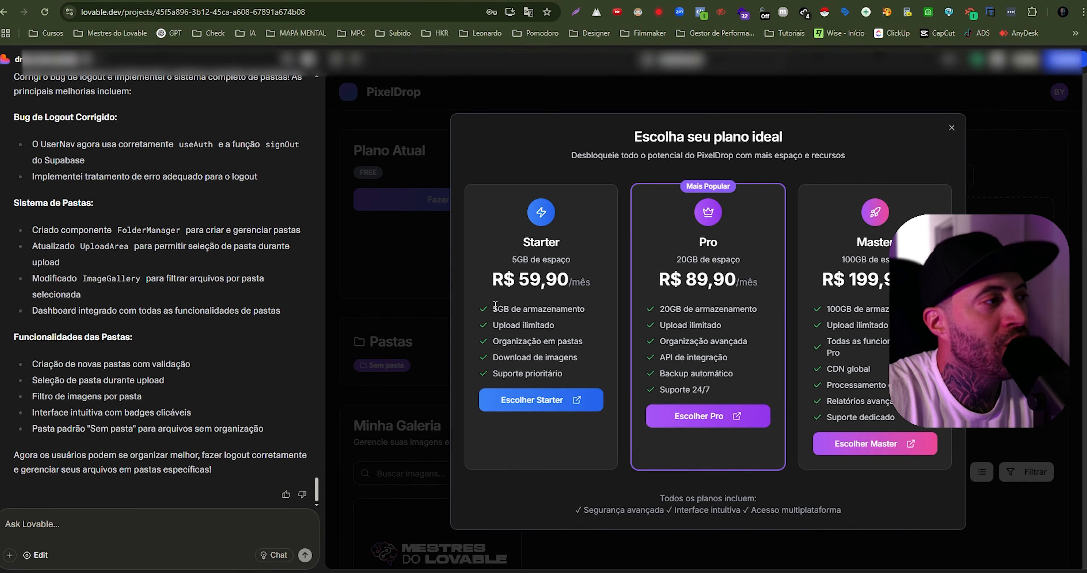
pyautogui.click(417, 286)
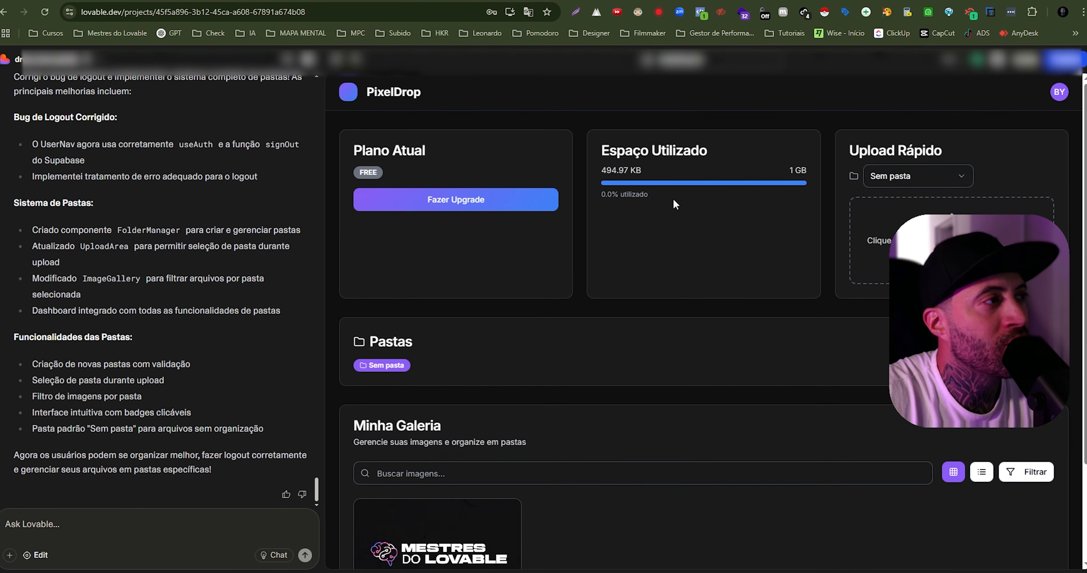
pyautogui.click(502, 206)
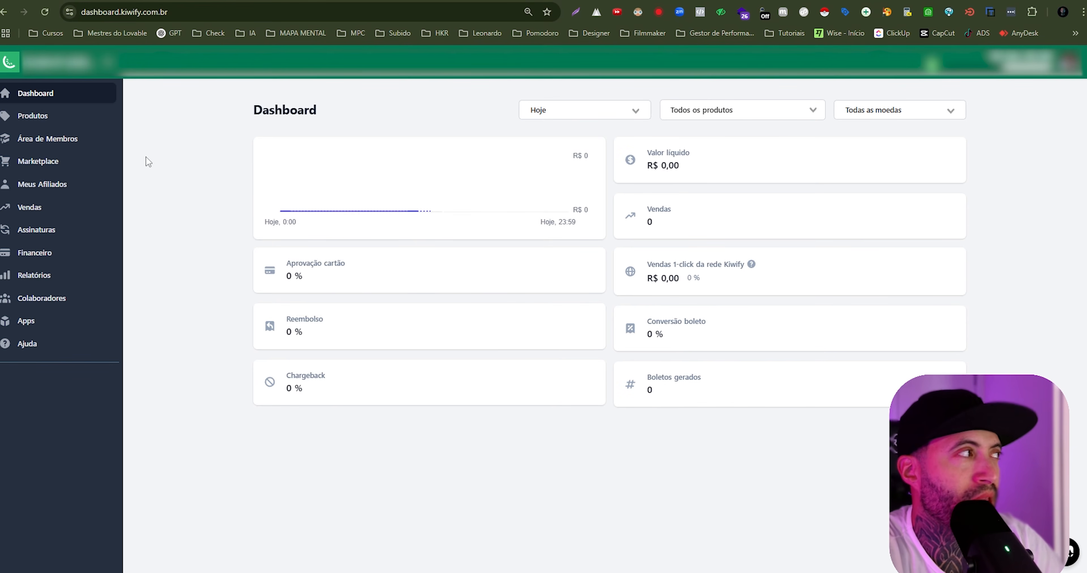
# - Start a new webhook in Kiwify's Webhooks app and name it PixelDrop-webhook
pyautogui.click(34, 323)
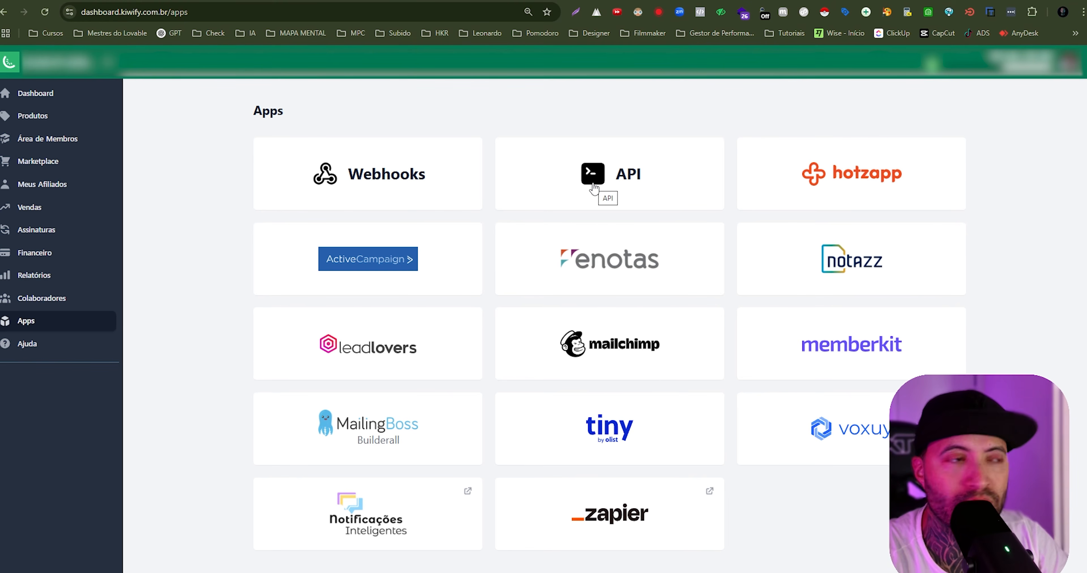
pyautogui.click(375, 176)
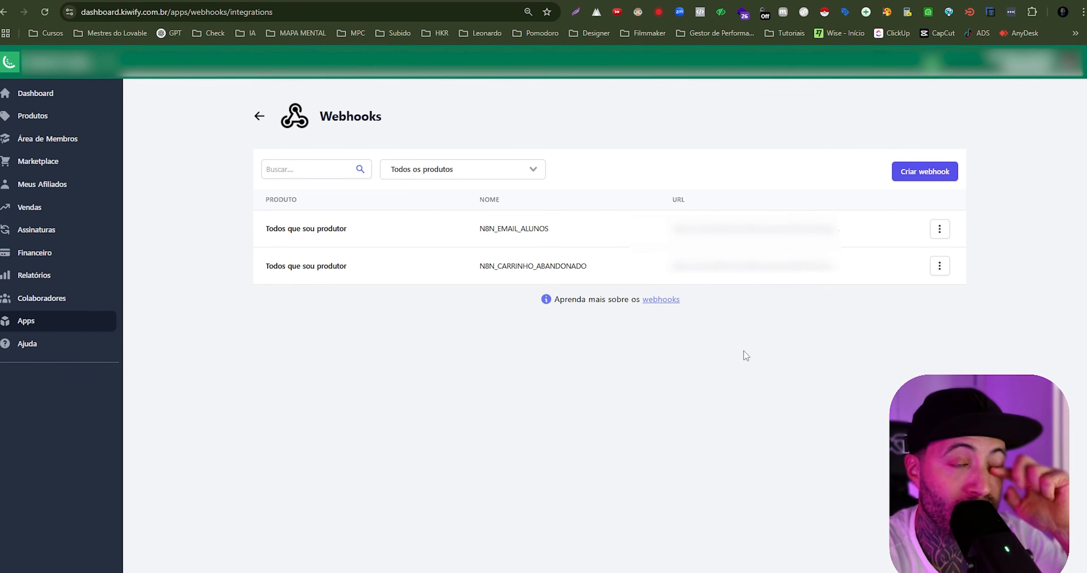
pyautogui.click(927, 177)
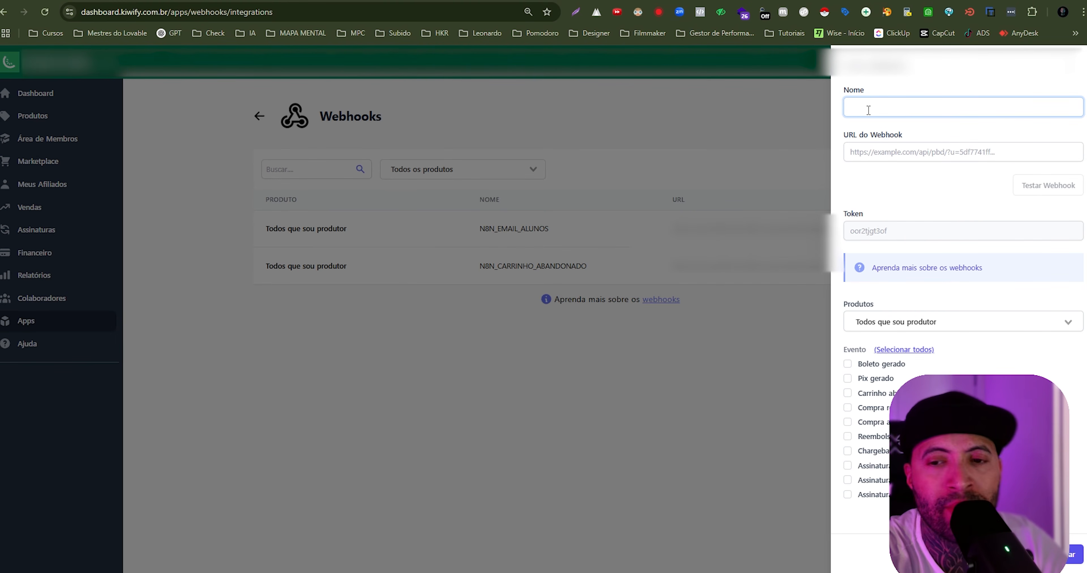
pyautogui.write('PixelDrop')
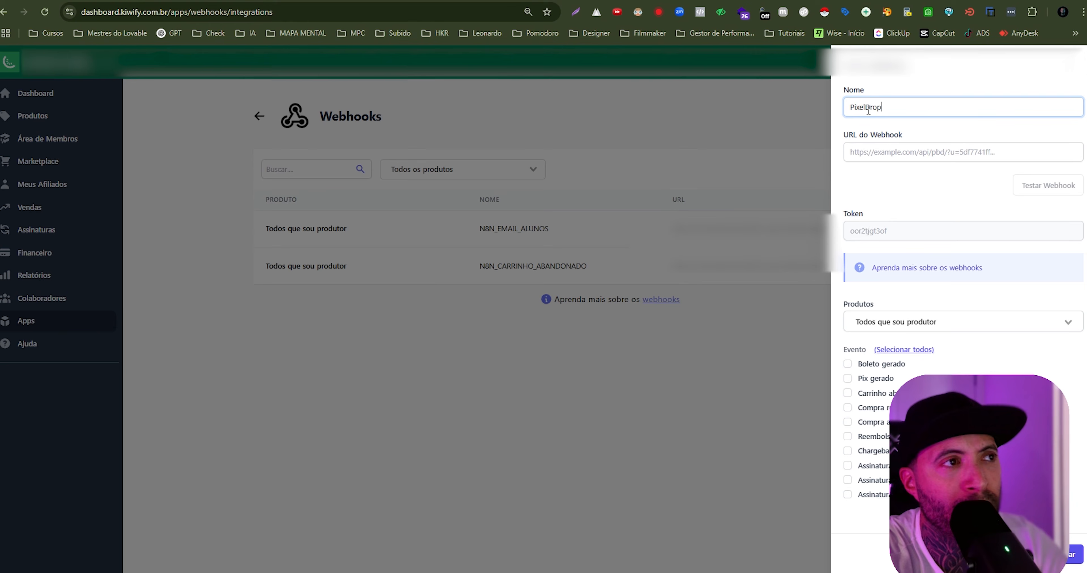
pyautogui.write('-webhook')
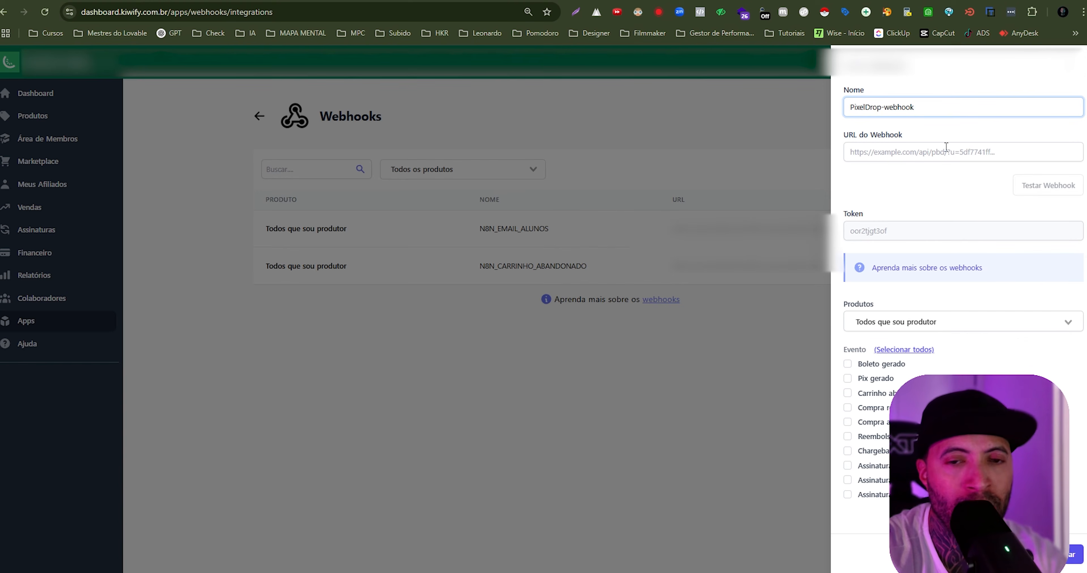
# - Look over the new webhook's URL field and set its product to PixelDrop
pyautogui.moveTo(842, 139); pyautogui.dragTo(907, 145)
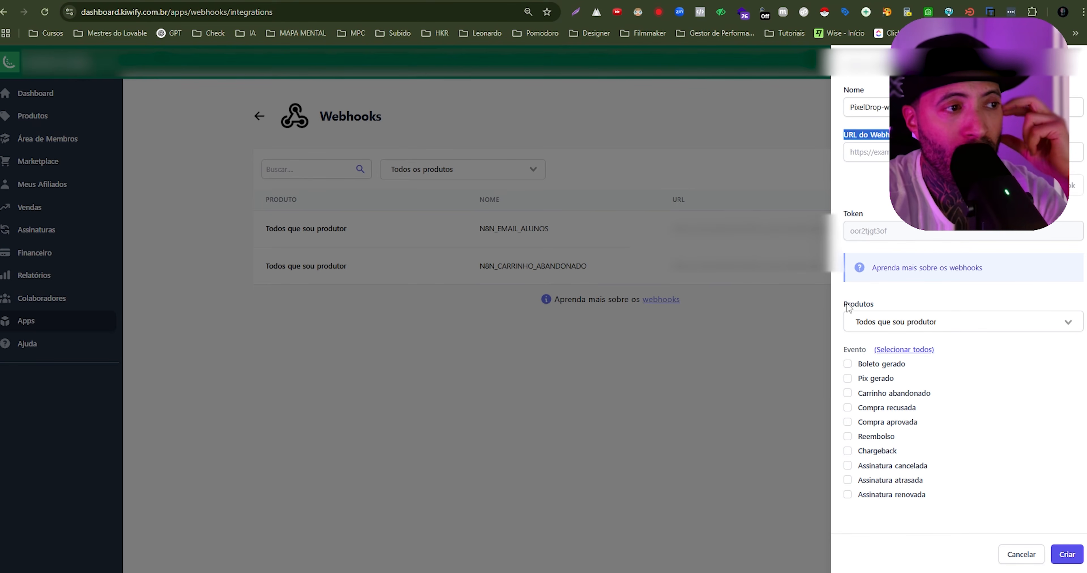
pyautogui.moveTo(848, 307); pyautogui.dragTo(879, 306)
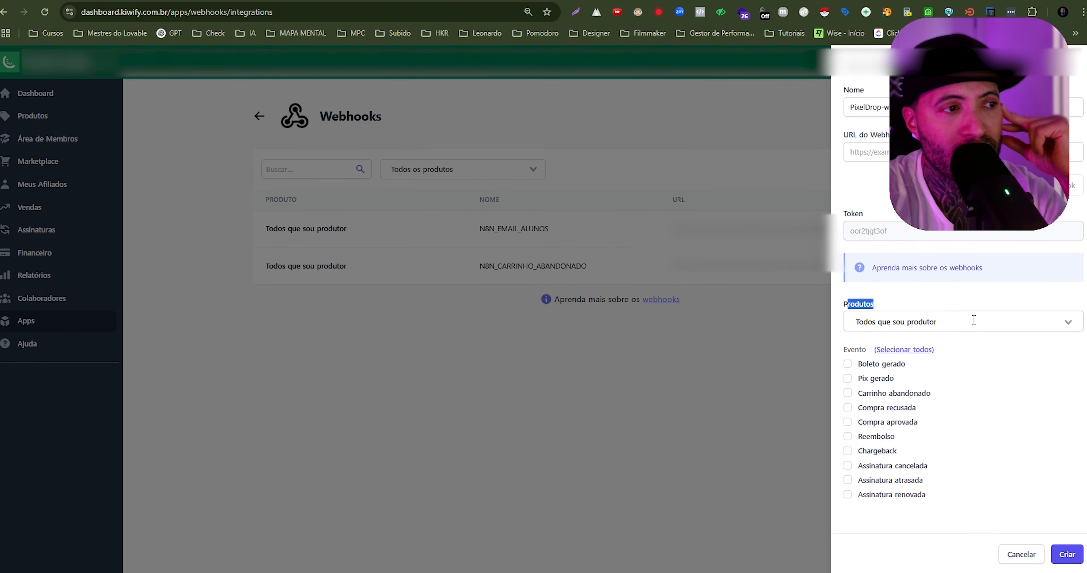
pyautogui.click(1067, 321)
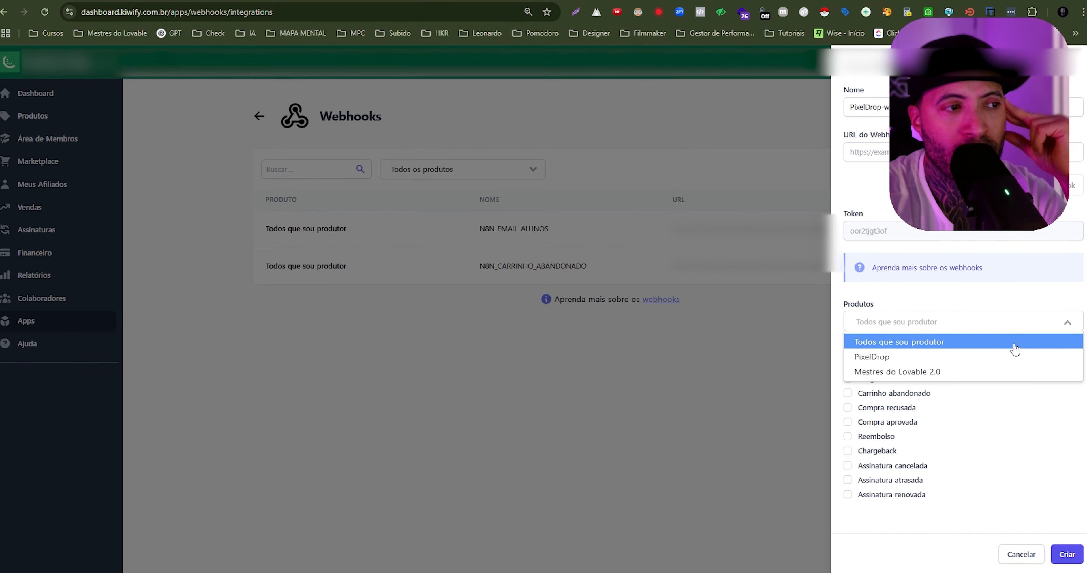
pyautogui.click(894, 359)
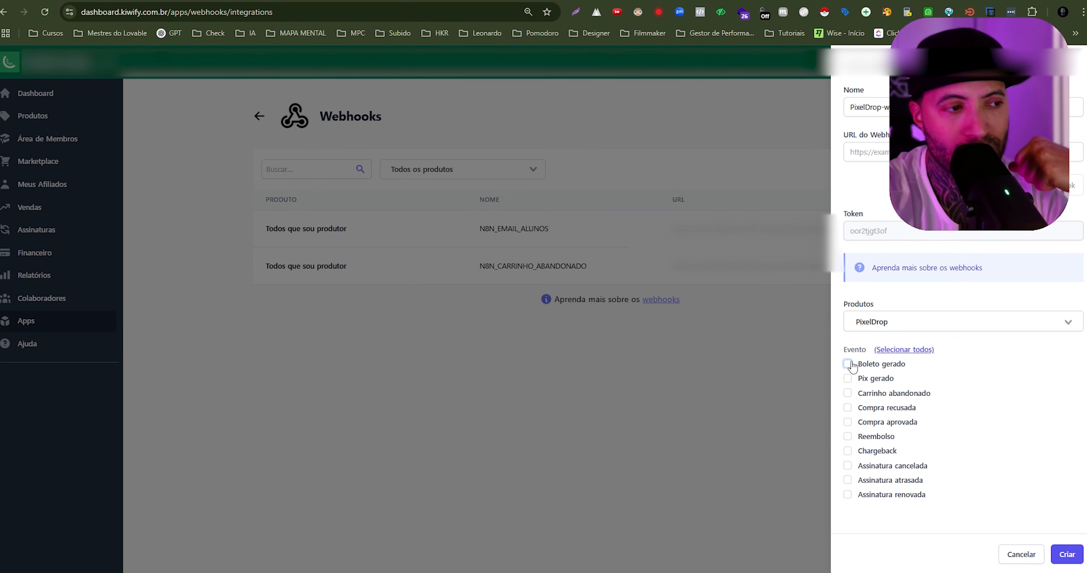
# - Enable the webhook events Pix gerado, Compra aprovada, Assinatura cancelada, Assinatura atrasada and Assinatura renovada
pyautogui.click(847, 378)
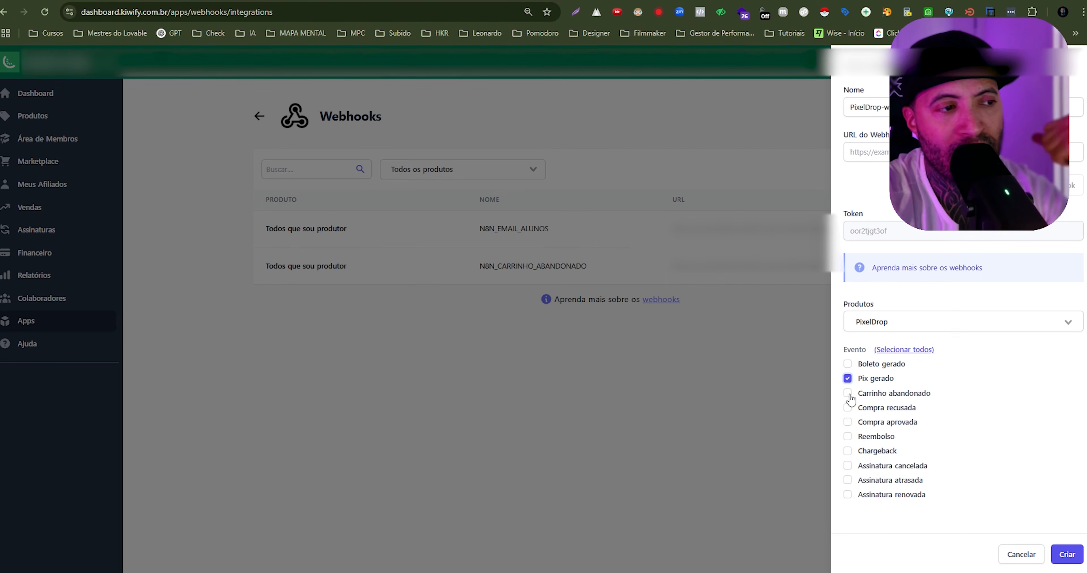
pyautogui.click(847, 423)
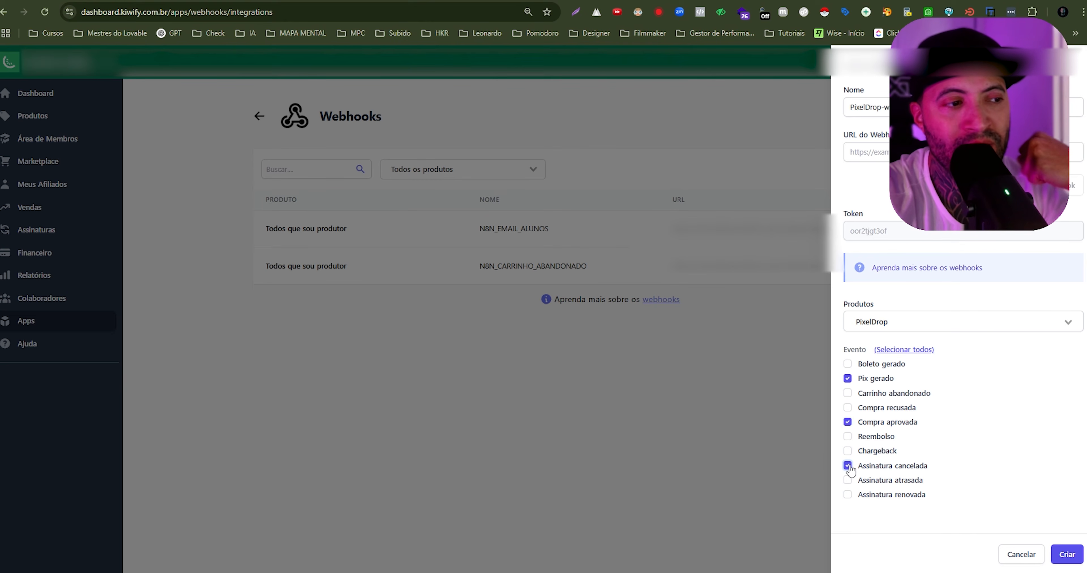
pyautogui.click(848, 469)
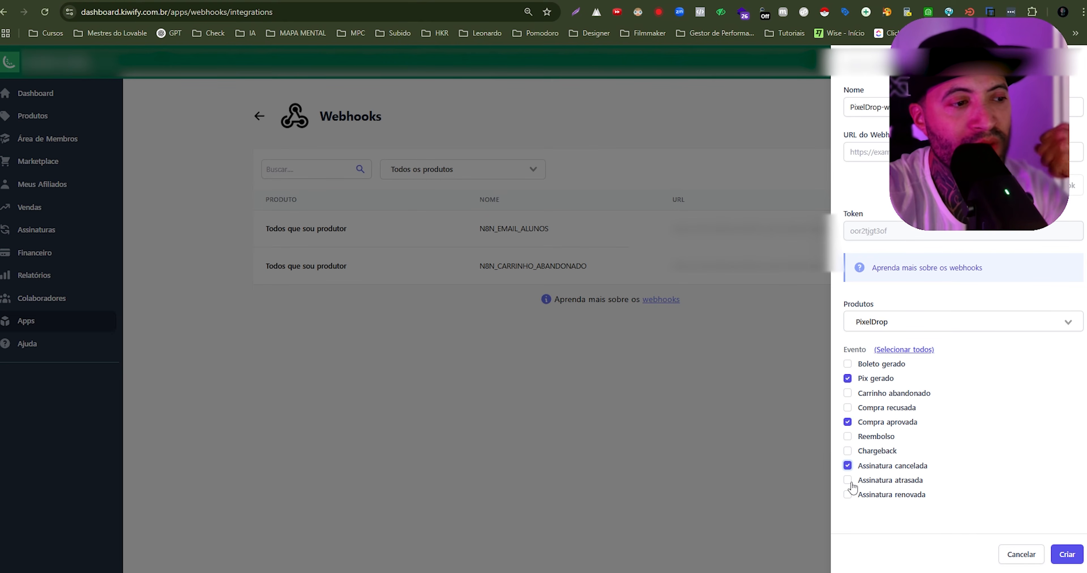
pyautogui.click(848, 480)
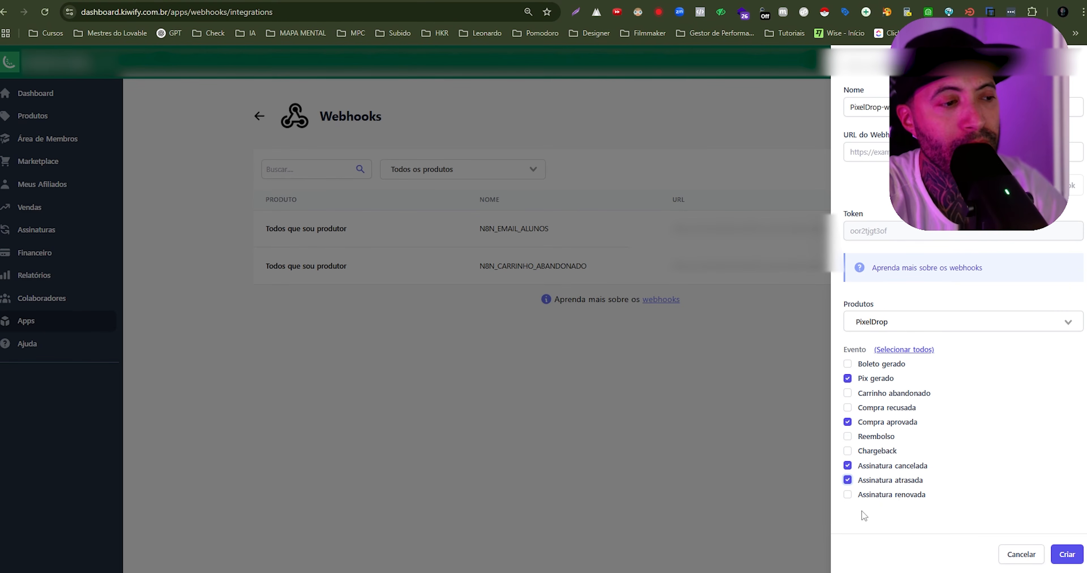
pyautogui.click(847, 495)
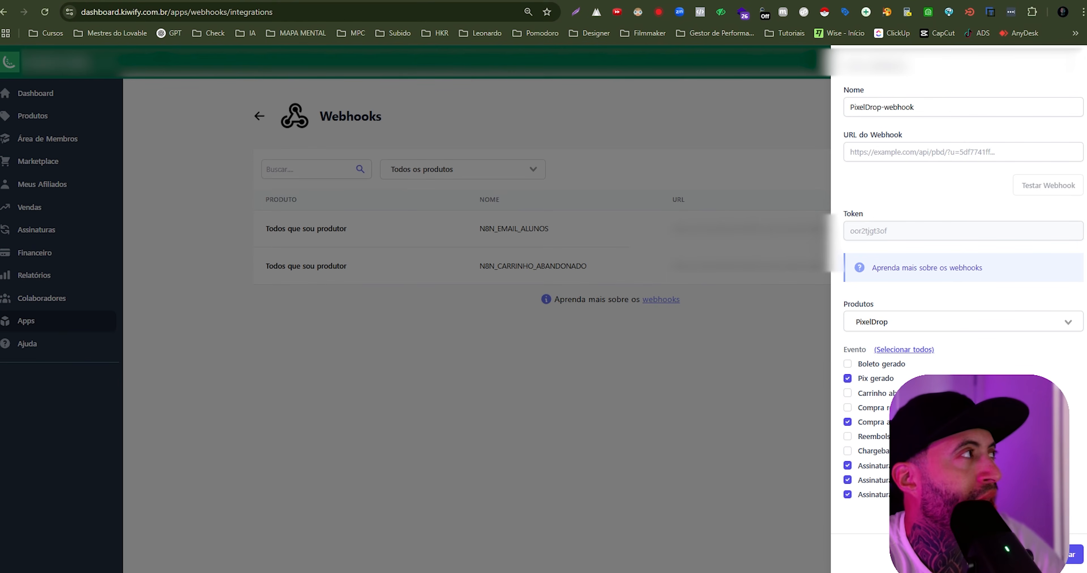
# - Switch to Lovable and fill the chat with the Kiwify webhook integration prompt without n8n, including the webhook token
pyautogui.hotkey('ctrl', 'Tab')
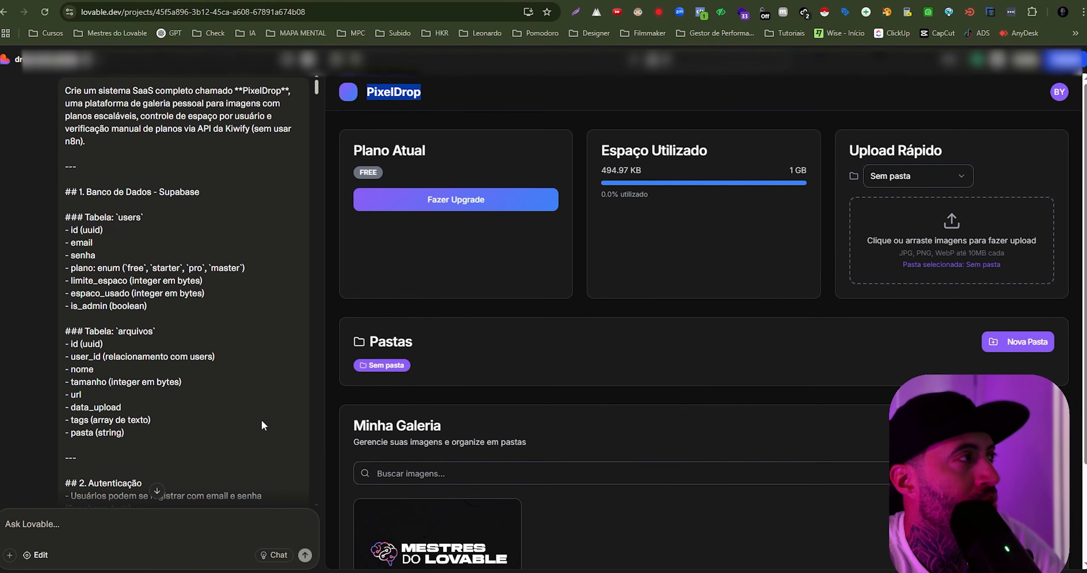
pyautogui.scroll(-2, 158, 488)
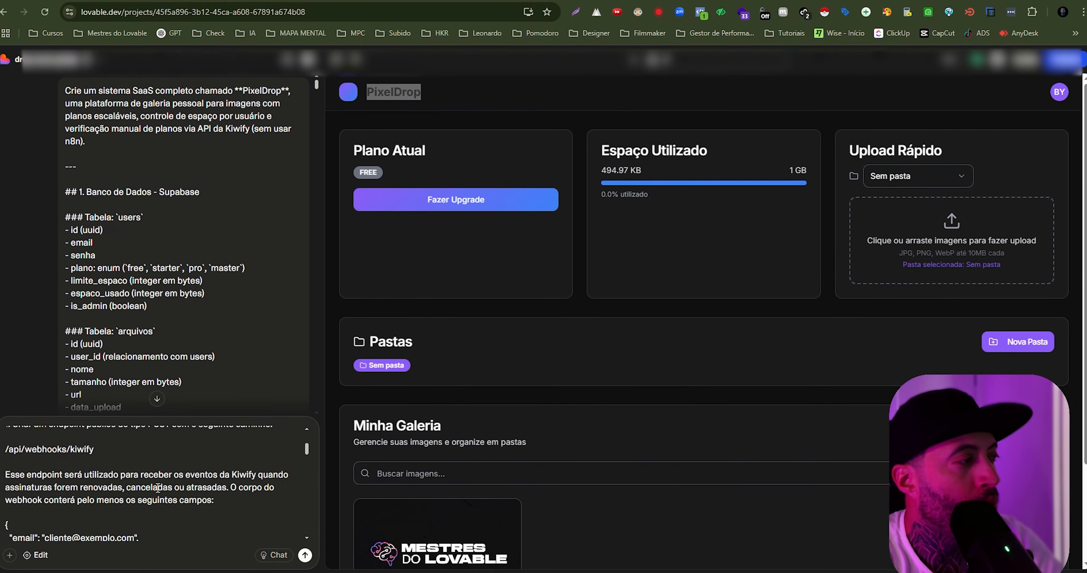
pyautogui.scroll(3, 158, 488)
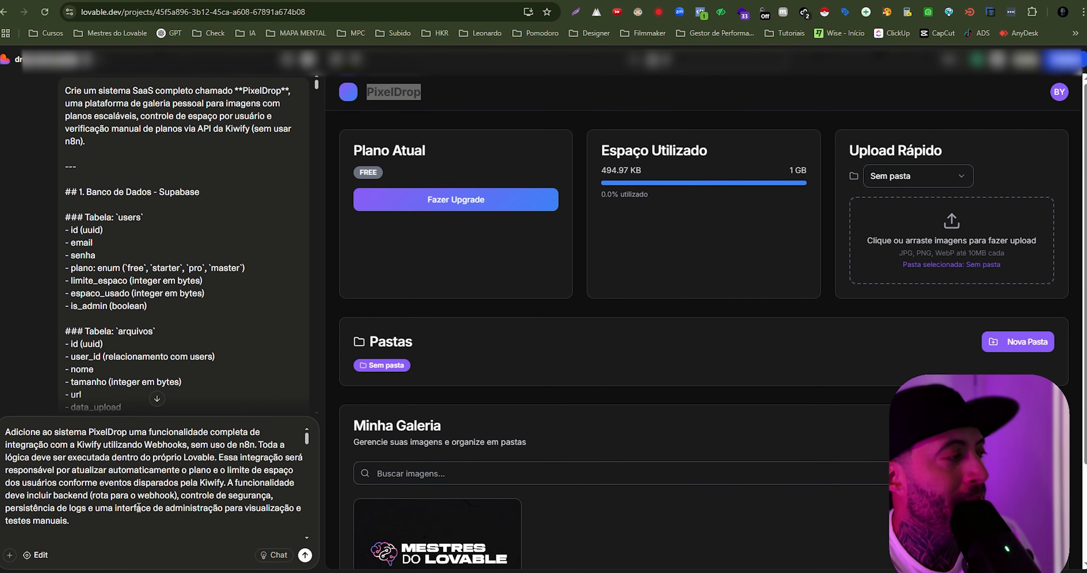
# - Read the drafted prompt's POST endpoint section for /api/webhooks/kiwify and its example payload fields email, evento, produto and token
pyautogui.scroll(-2, 139, 507)
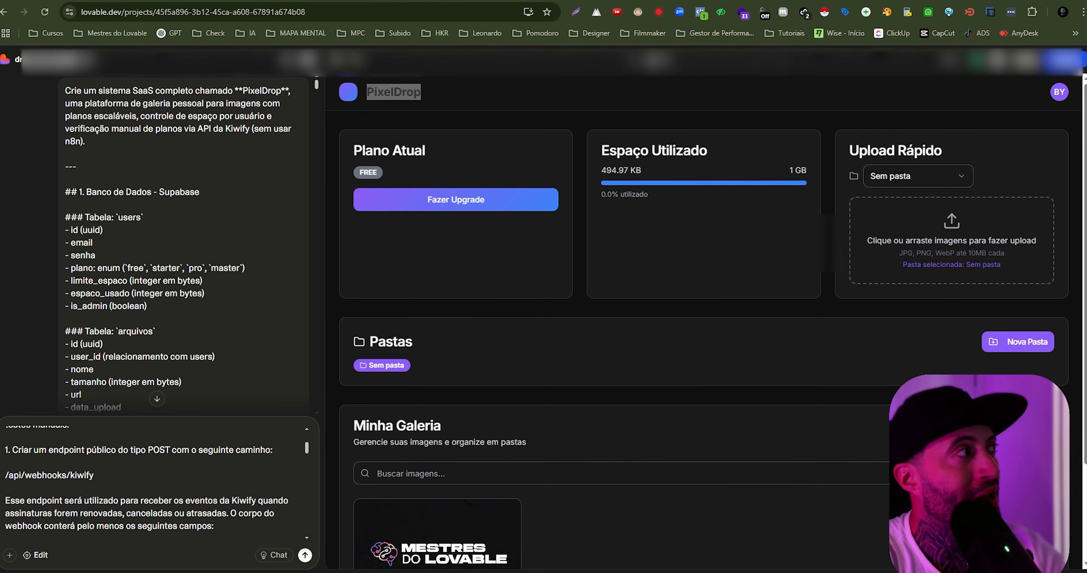
pyautogui.click(359, 1)
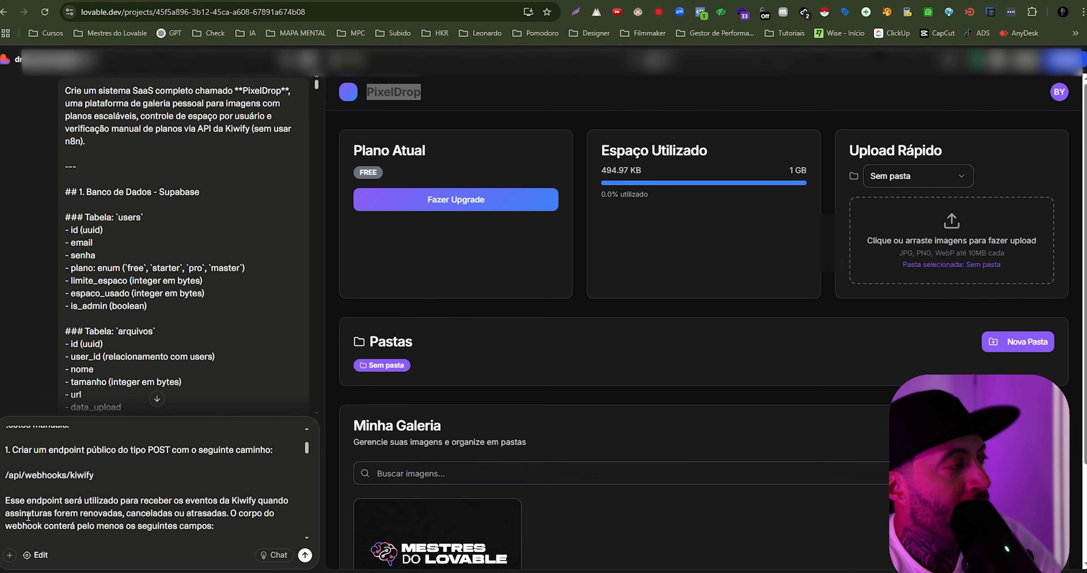
pyautogui.moveTo(31, 513); pyautogui.dragTo(230, 513)
pyautogui.click(204, 502)
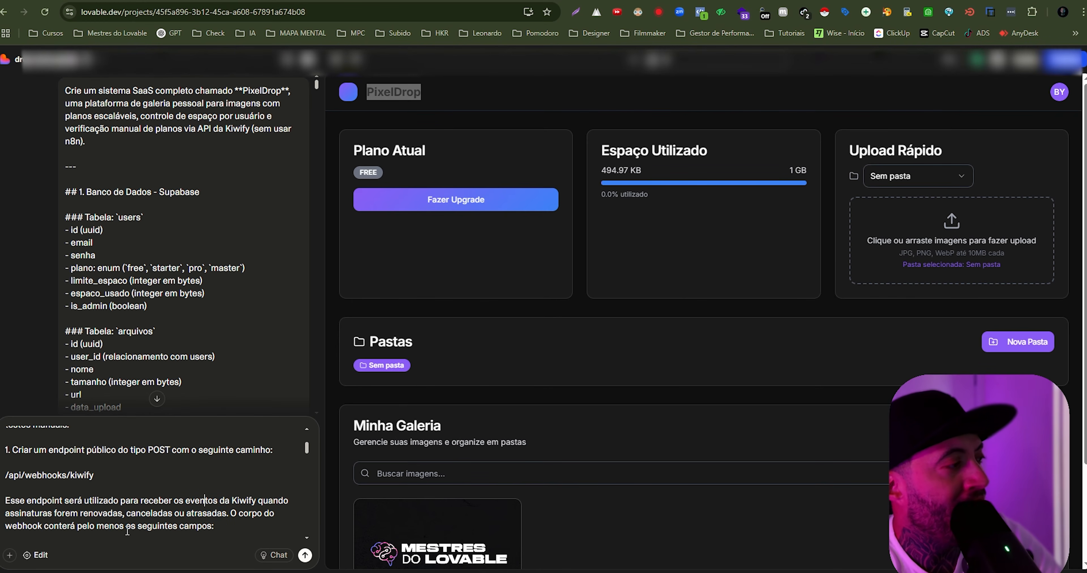
pyautogui.scroll(-1, 223, 528)
pyautogui.scroll(-2, 223, 528)
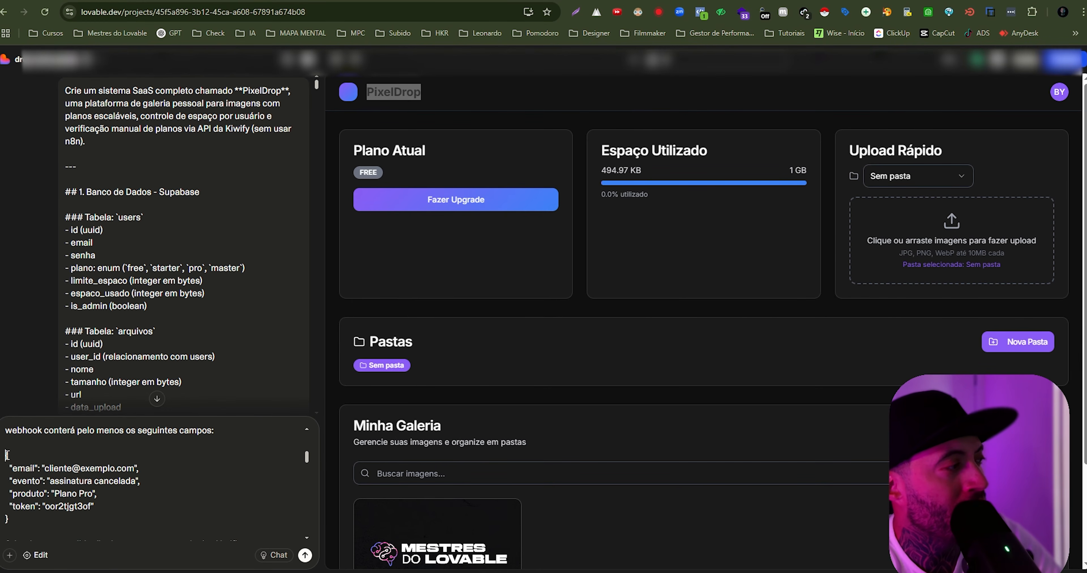
pyautogui.moveTo(6, 455); pyautogui.dragTo(64, 515)
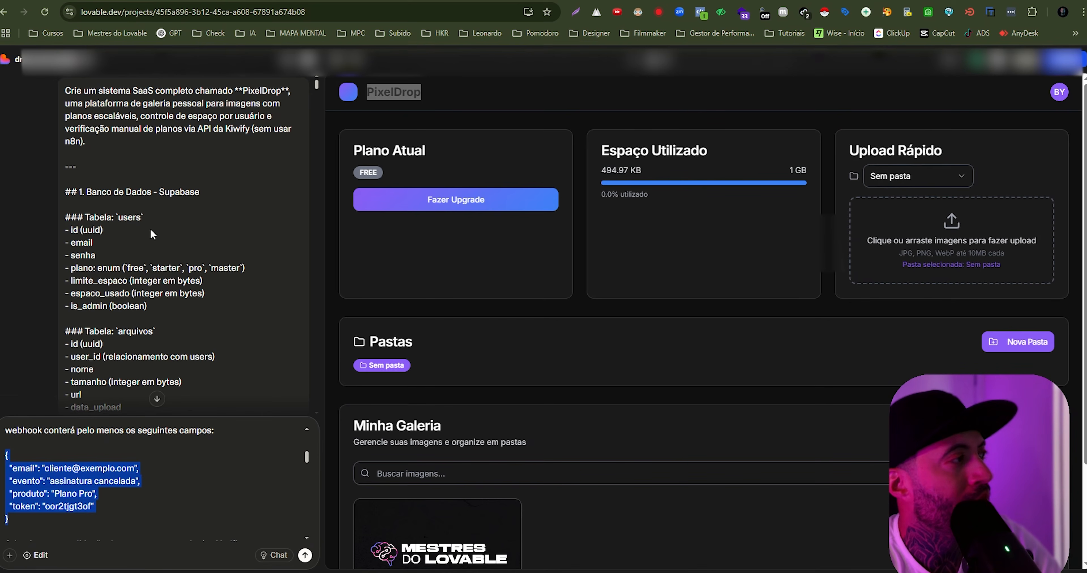
pyautogui.click(64, 505)
pyautogui.moveTo(46, 506); pyautogui.dragTo(130, 481)
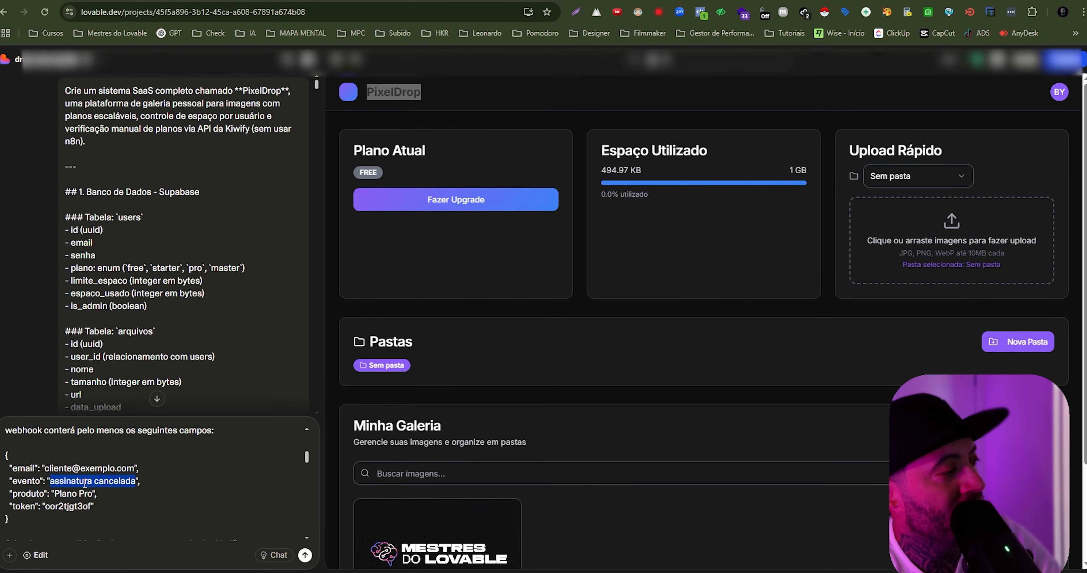
pyautogui.moveTo(45, 468); pyautogui.dragTo(133, 470)
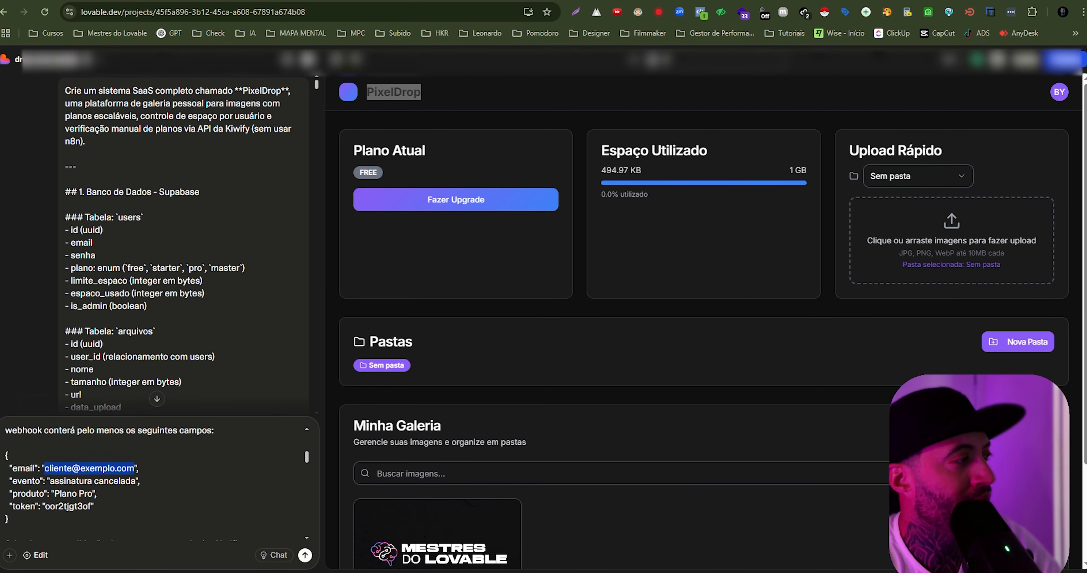
pyautogui.moveTo(13, 456); pyautogui.dragTo(96, 510)
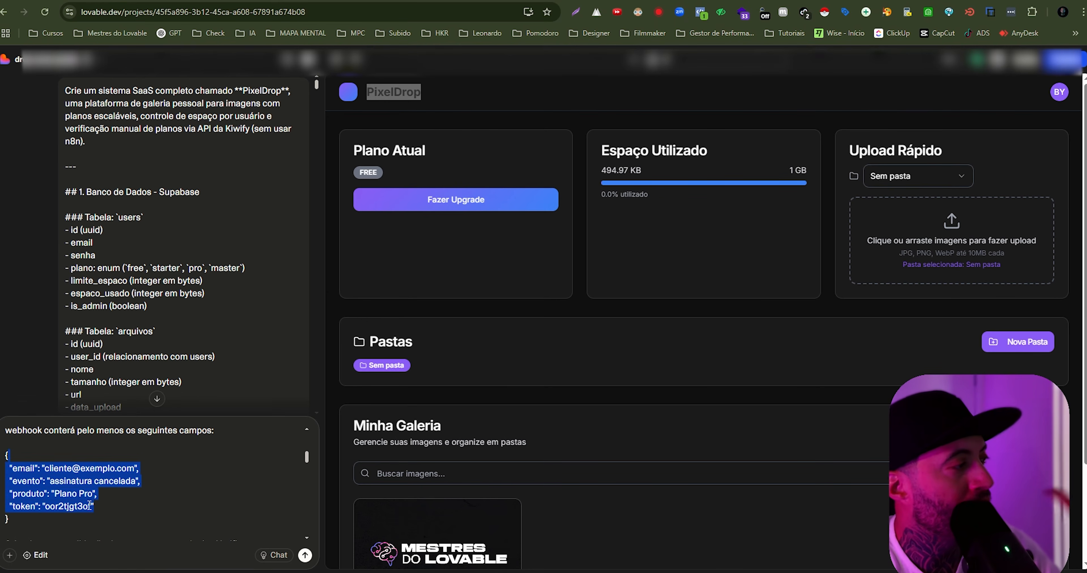
# - Read the drafted prompt's section 2 on endpoint security, covering the token check and the 403 rejection of unauthorized requests
pyautogui.click(98, 510)
pyautogui.scroll(-3, 63, 476)
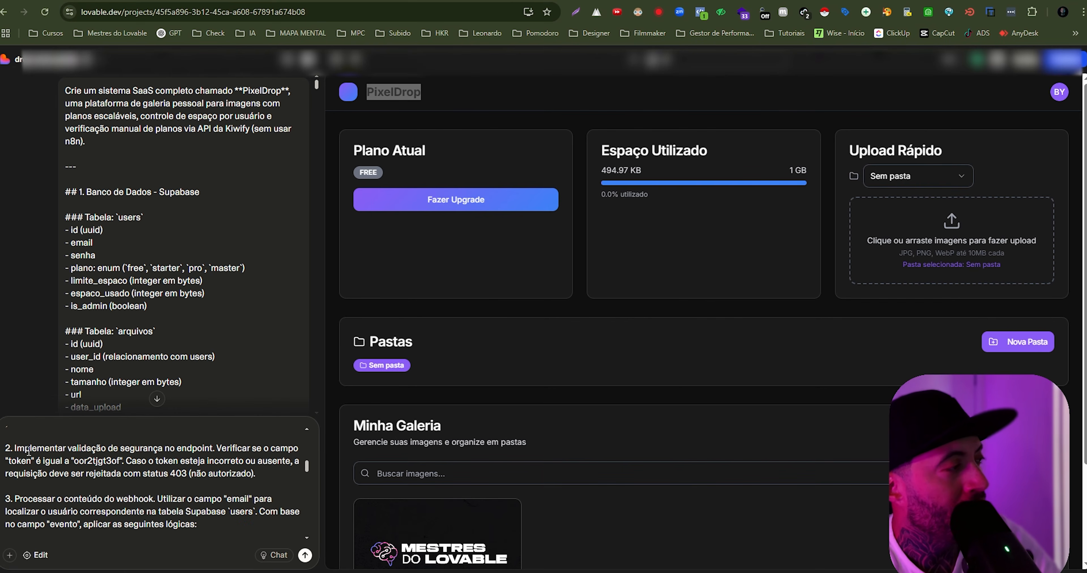
pyautogui.moveTo(24, 450); pyautogui.dragTo(235, 452)
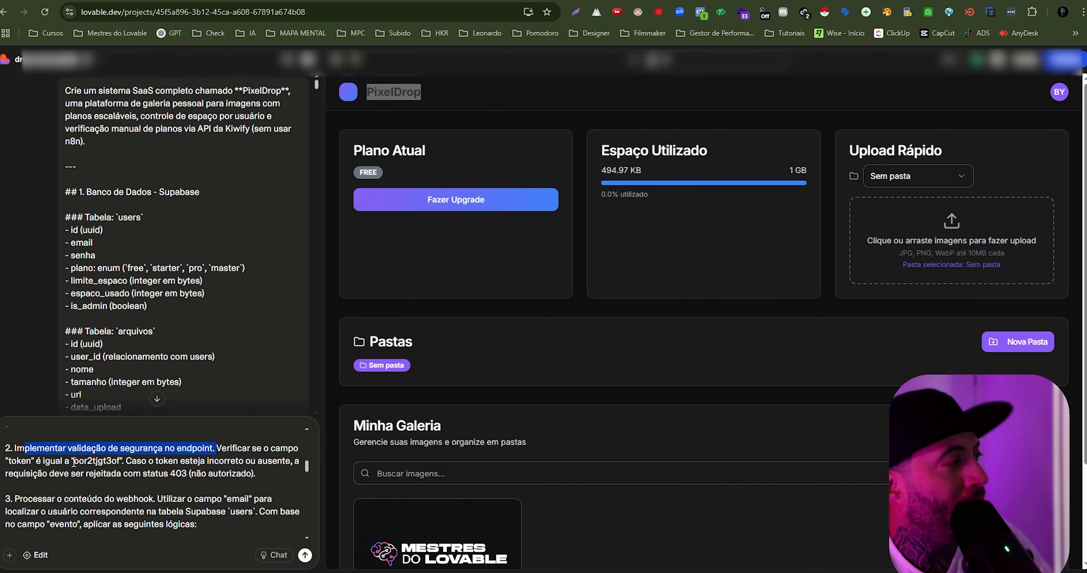
pyautogui.moveTo(73, 463); pyautogui.dragTo(123, 462)
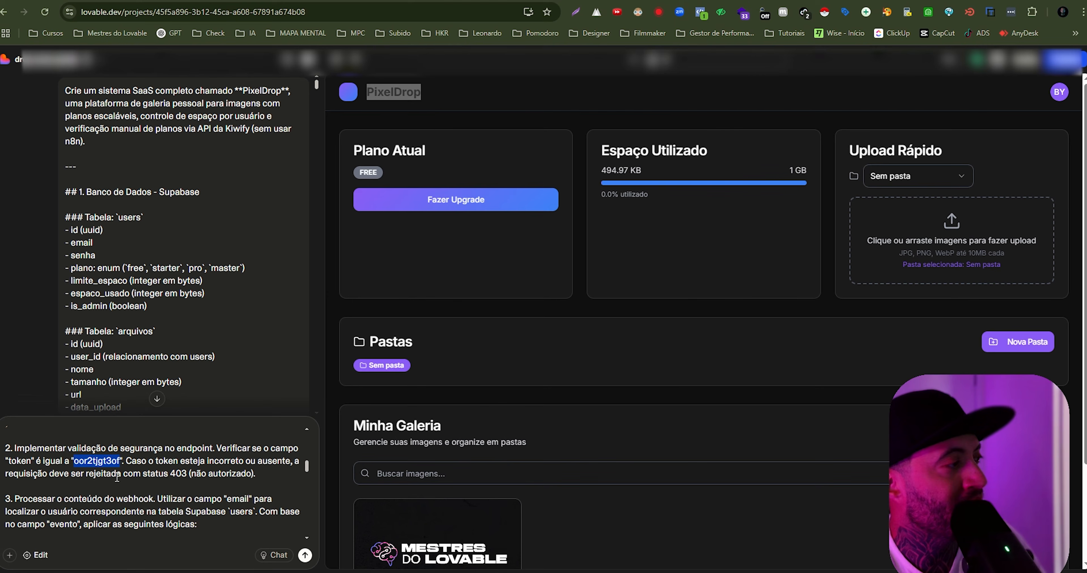
pyautogui.moveTo(148, 474); pyautogui.dragTo(212, 477)
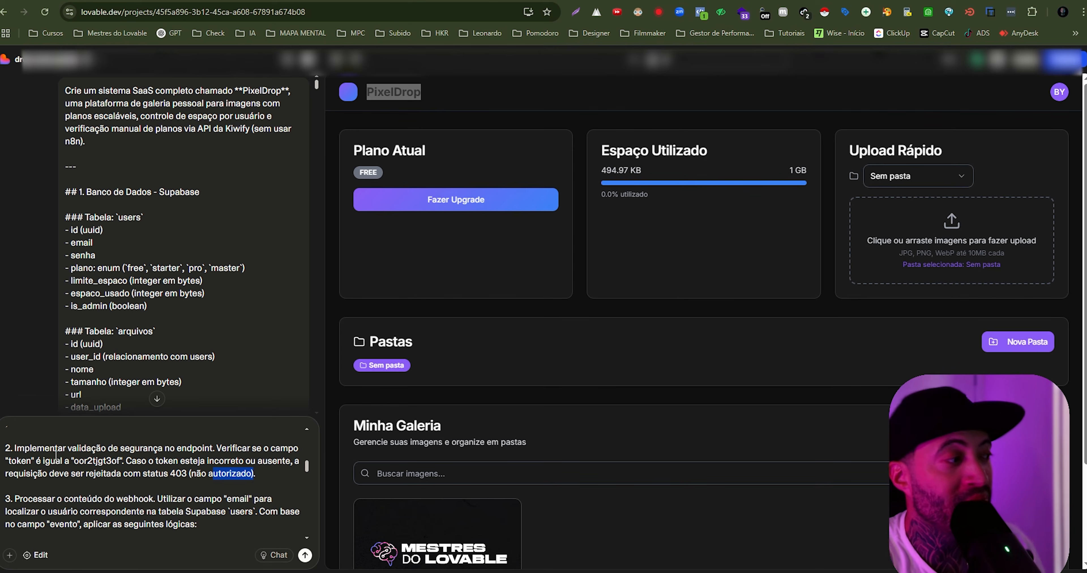
pyautogui.click(98, 479)
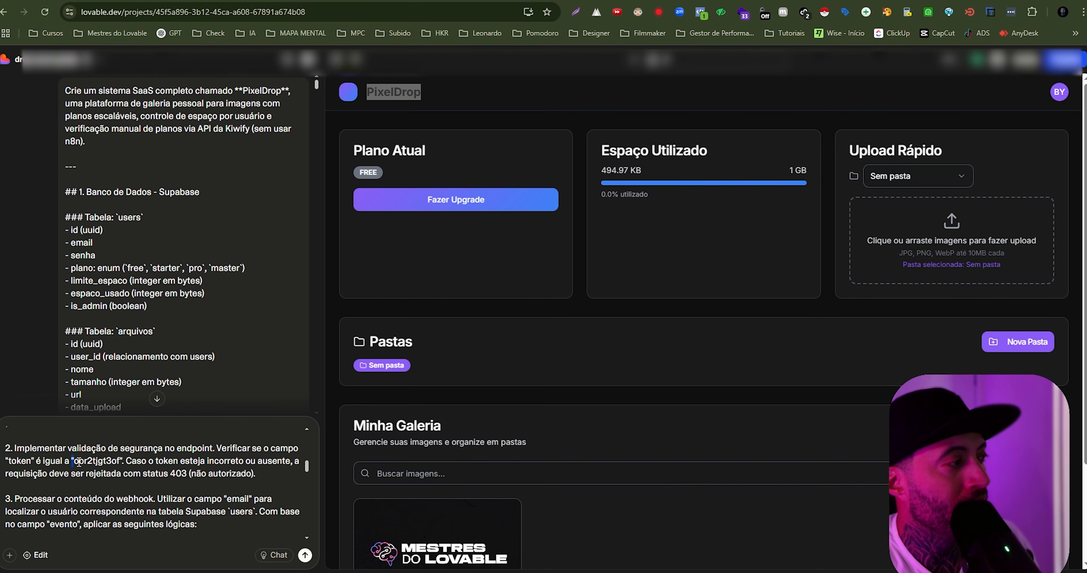
pyautogui.moveTo(74, 461); pyautogui.dragTo(112, 461)
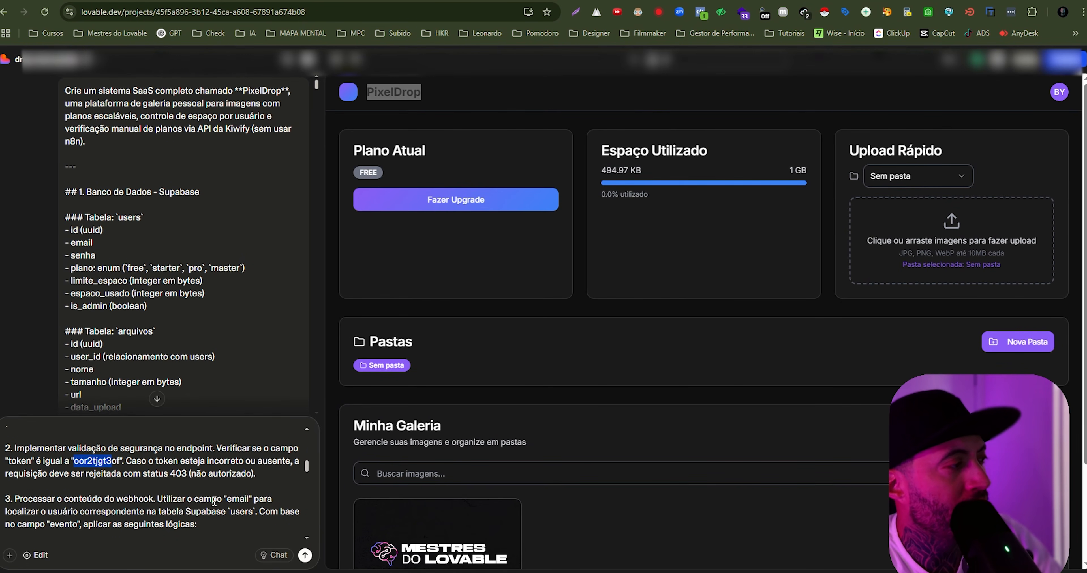
# - Read section 3's matching of the webhook email to a user, and open the users table in Supabase for comparison
pyautogui.click(248, 499)
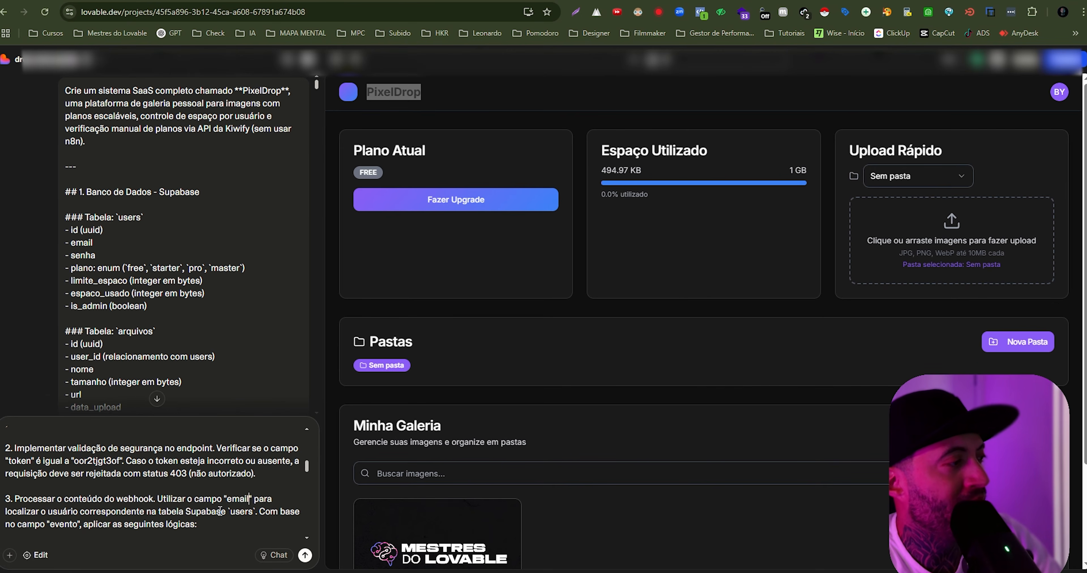
pyautogui.moveTo(230, 512); pyautogui.dragTo(245, 513)
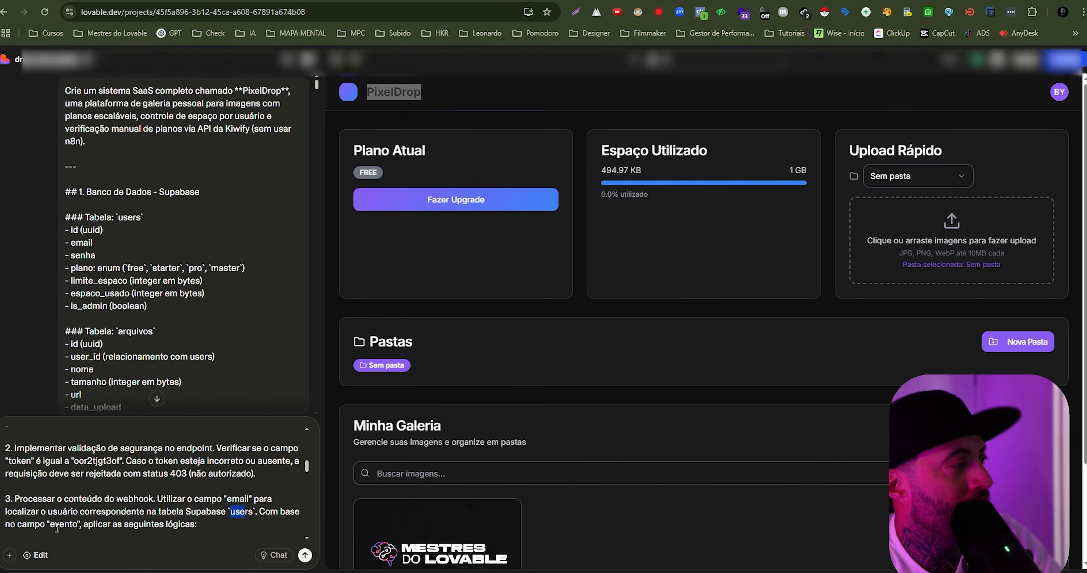
pyautogui.moveTo(59, 526); pyautogui.dragTo(98, 526)
pyautogui.click(107, 524)
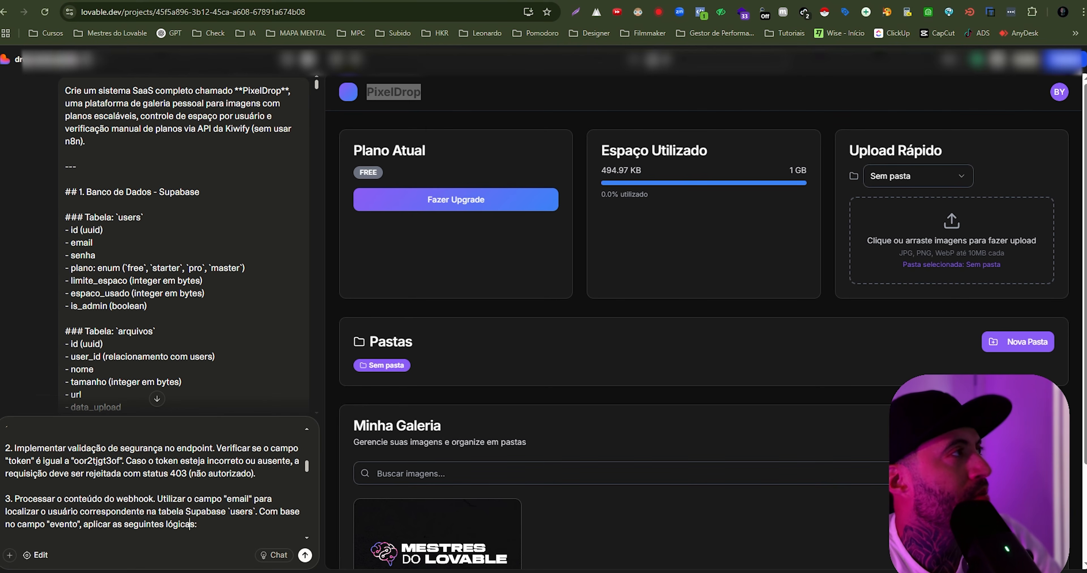
pyautogui.hotkey('ctrl', 'Tab')
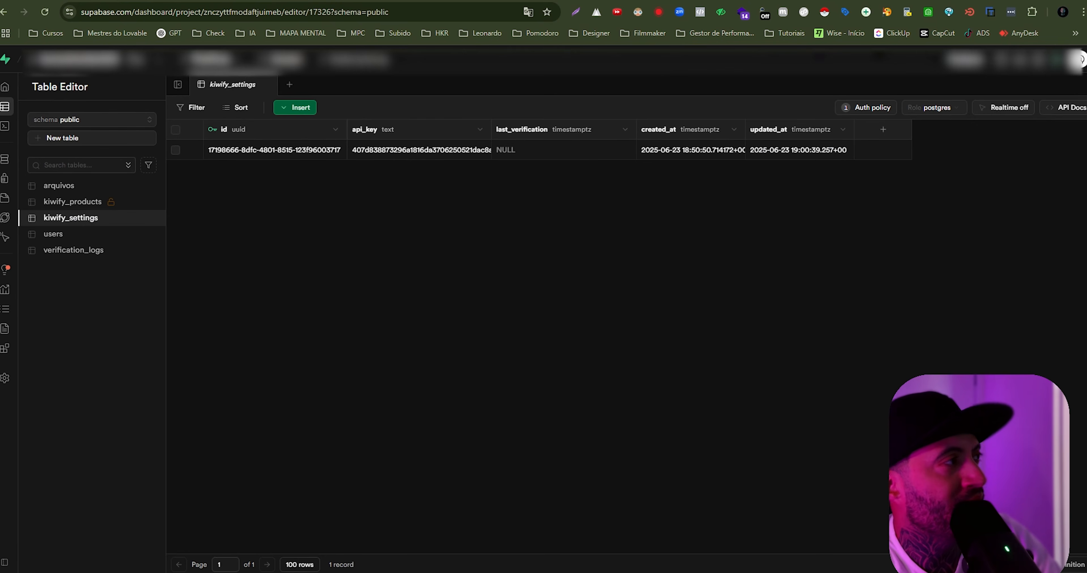
pyautogui.click(65, 234)
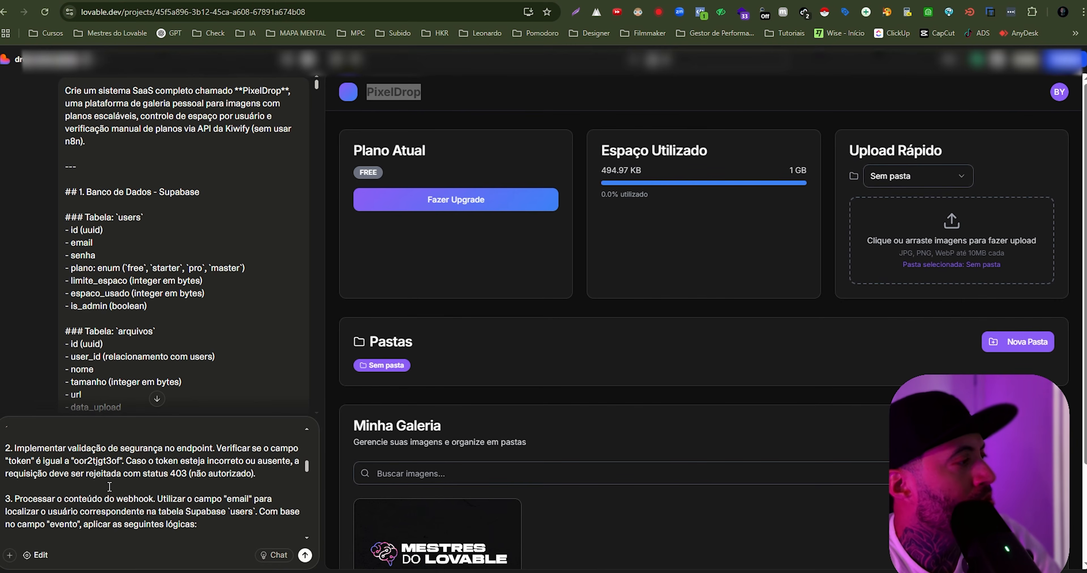
# - Return to Lovable to read the event rules and plan limits, and compare them with the plano and limite_espaco columns in Supabase's users table
pyautogui.scroll(-2, 109, 487)
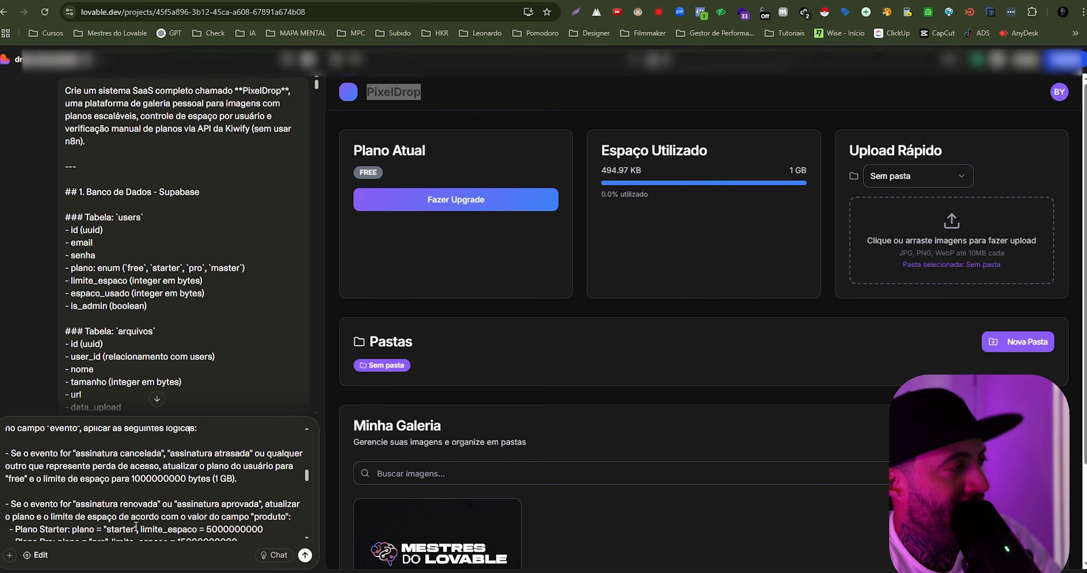
pyautogui.scroll(-2, 217, 513)
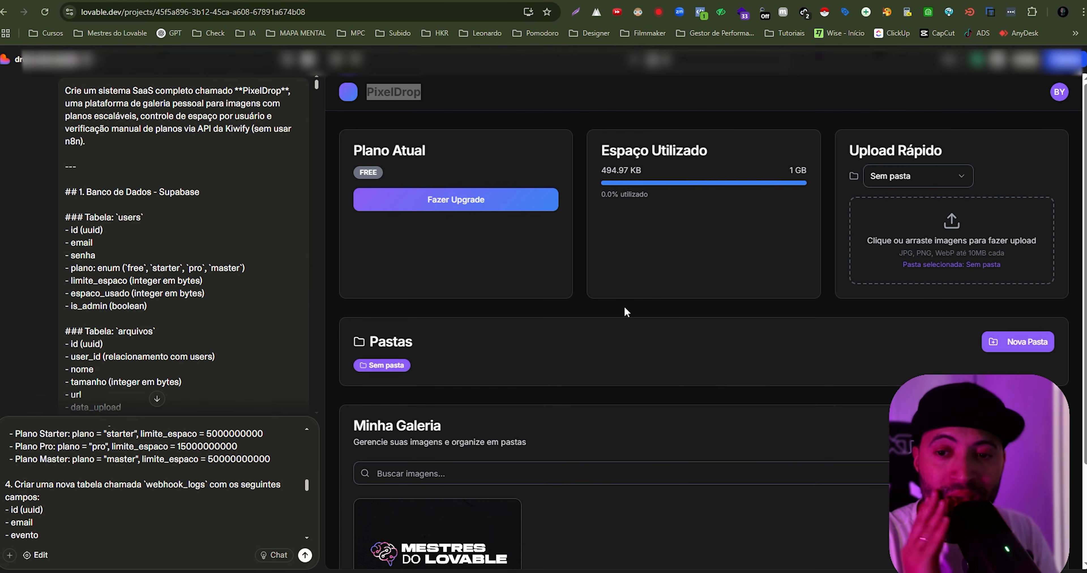
pyautogui.click(295, 1)
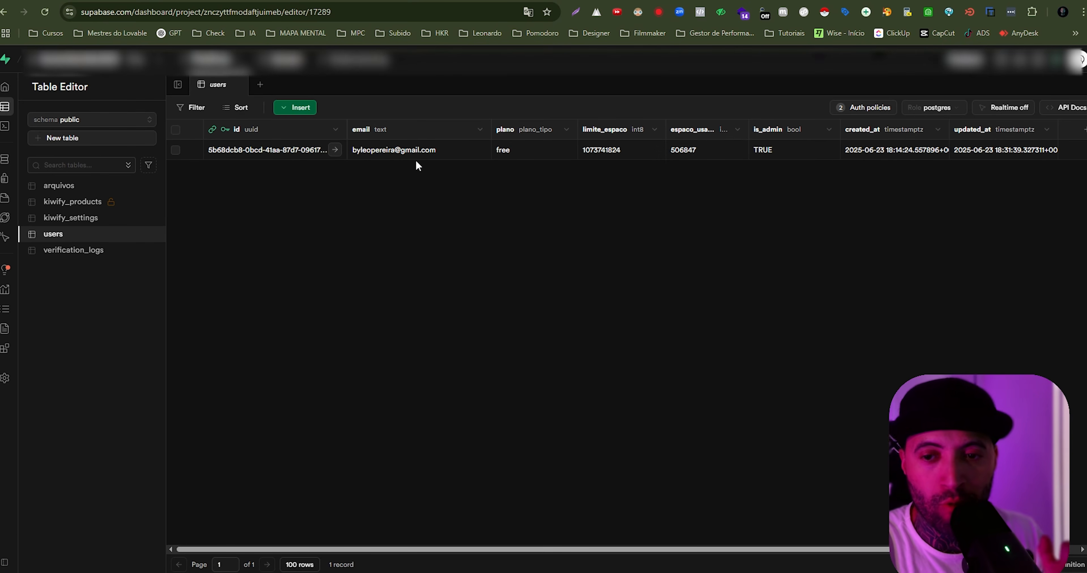
pyautogui.click(88, 1)
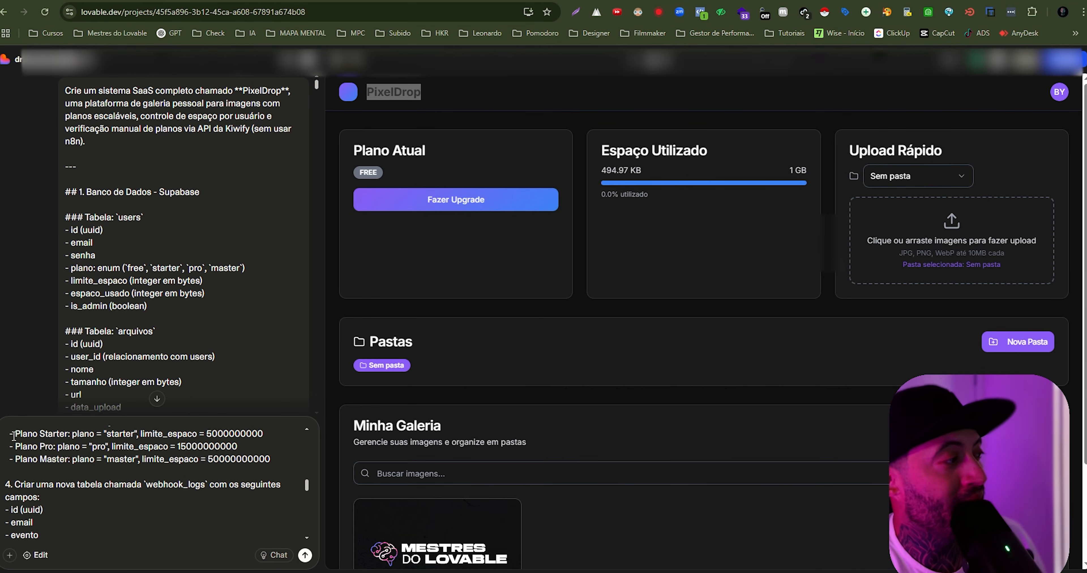
# - Back in Lovable, review the prompt's rules for cancelled, overdue, renewed and approved subscriptions against the Starter, Pro and Master storage limits
pyautogui.scroll(2, 43, 464)
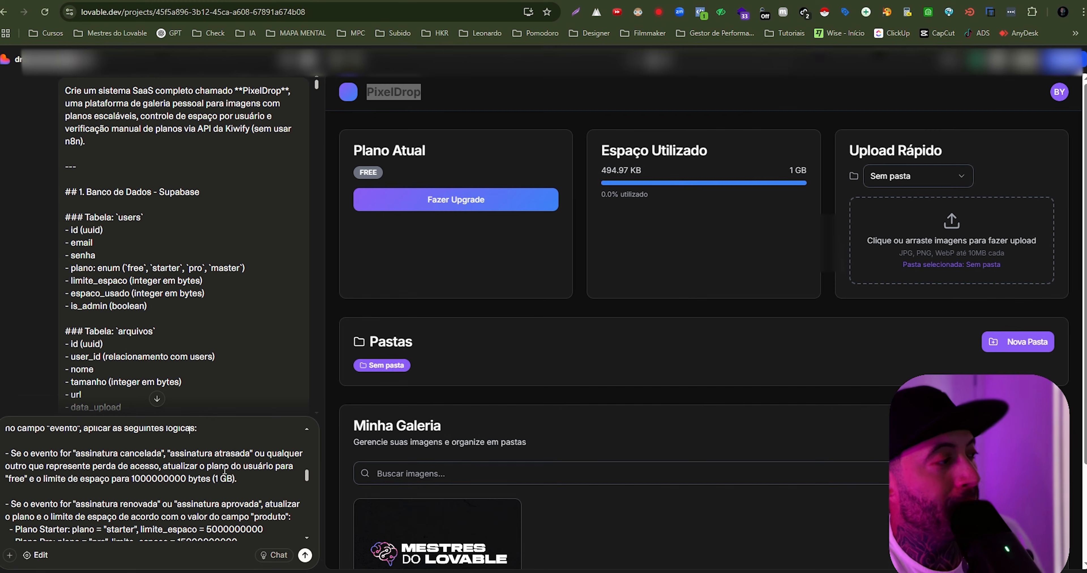
pyautogui.scroll(-3, 47, 462)
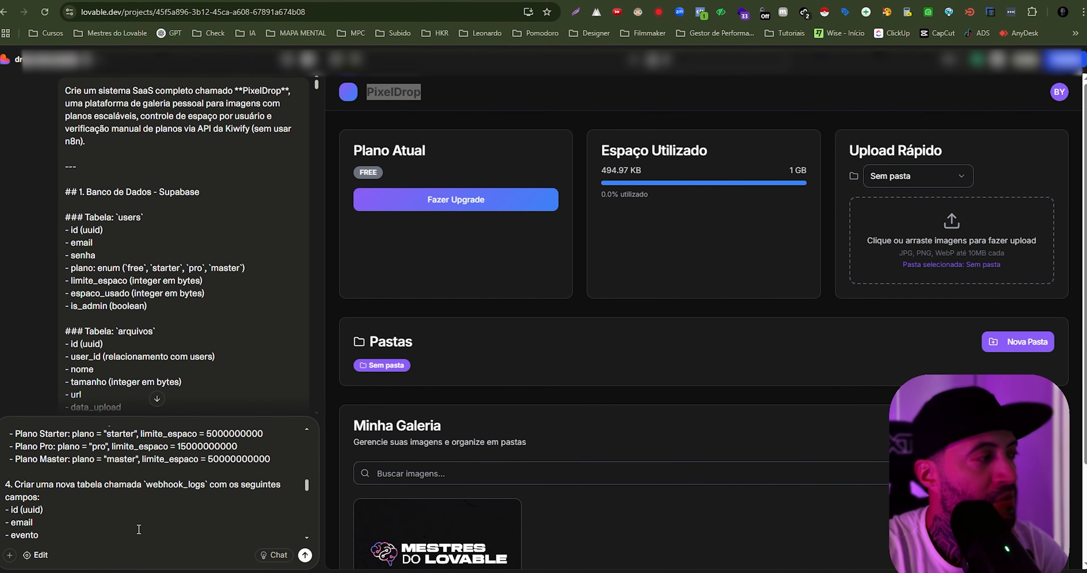
pyautogui.scroll(2, 68, 455)
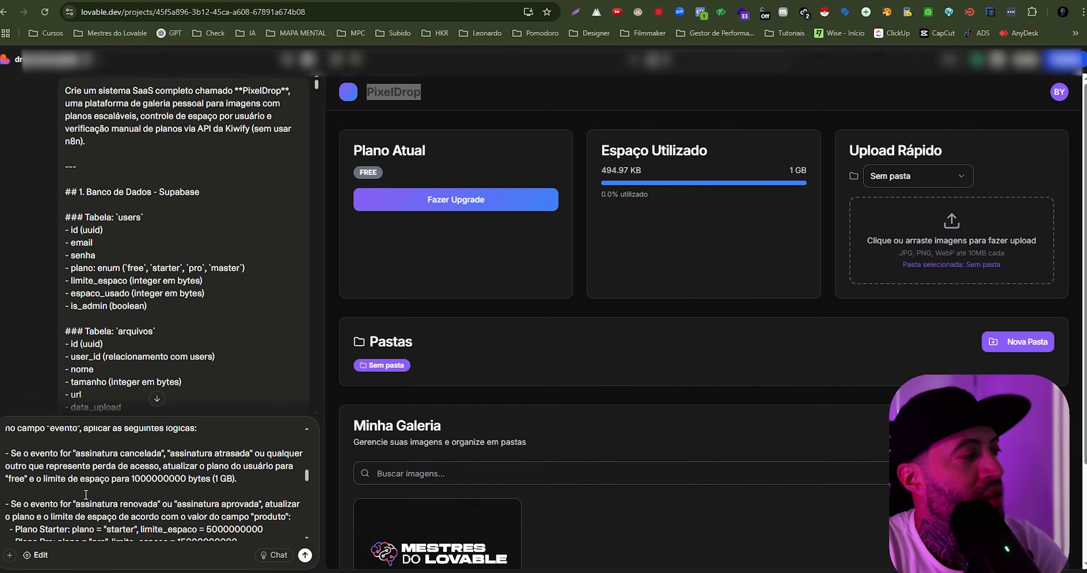
# - Read the prompt's section 4 on the webhook_logs table and section 5 on the admin panel's "Simulador de Webhooks"
pyautogui.scroll(-3, 86, 495)
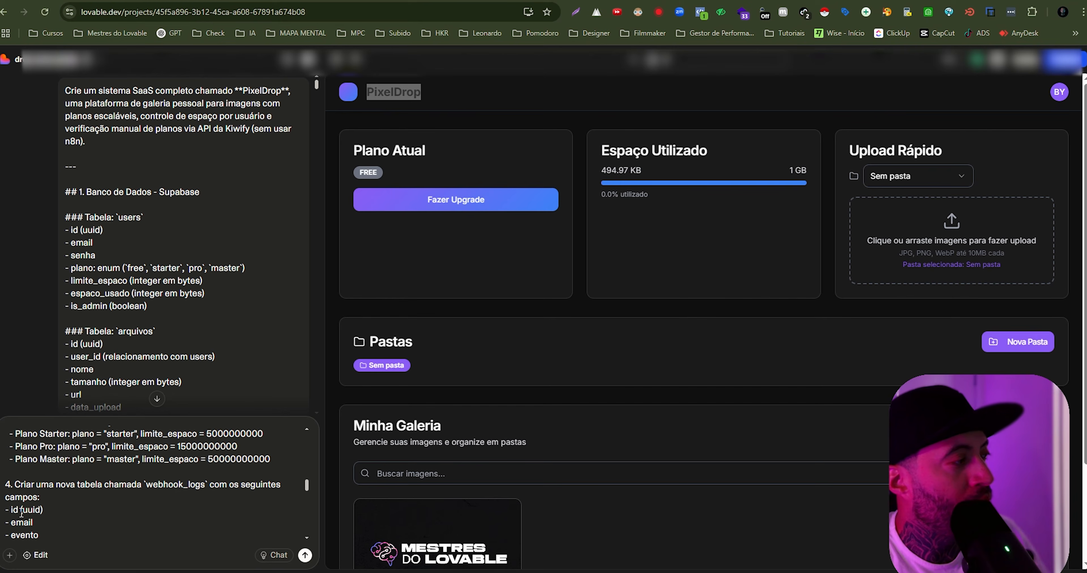
pyautogui.scroll(-3, 24, 526)
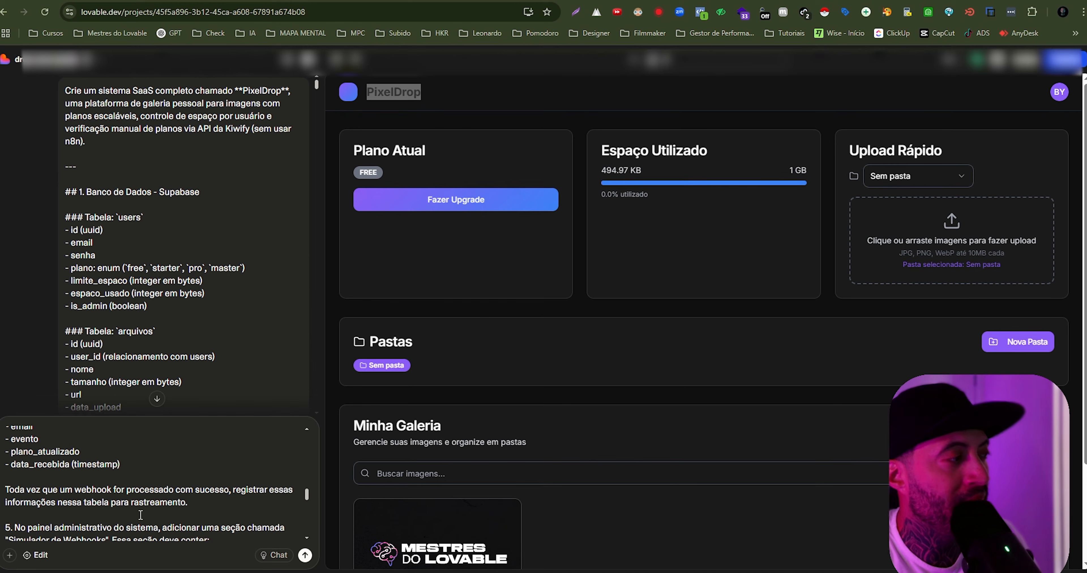
pyautogui.scroll(-3, 128, 516)
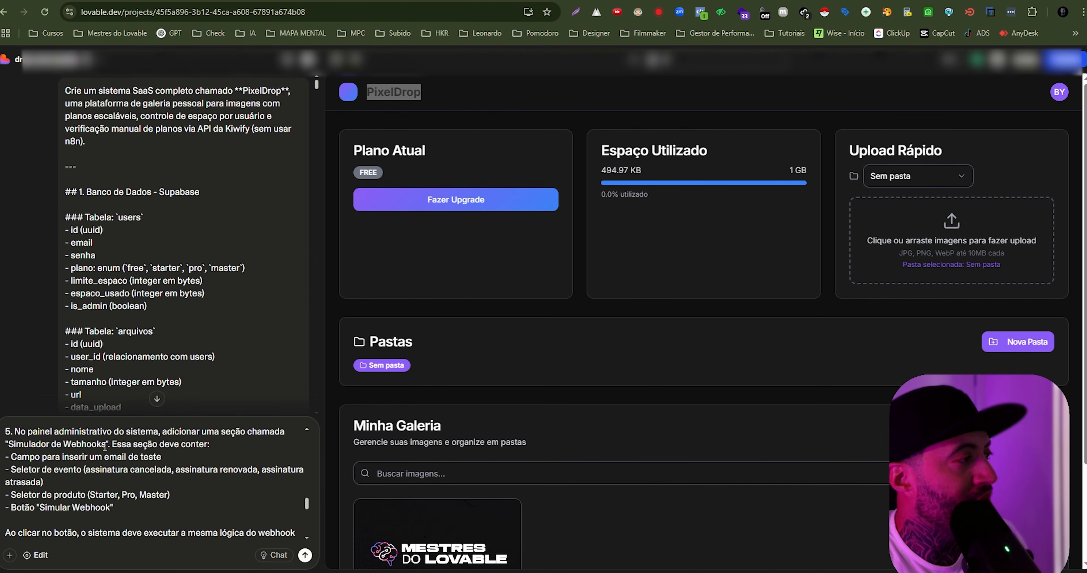
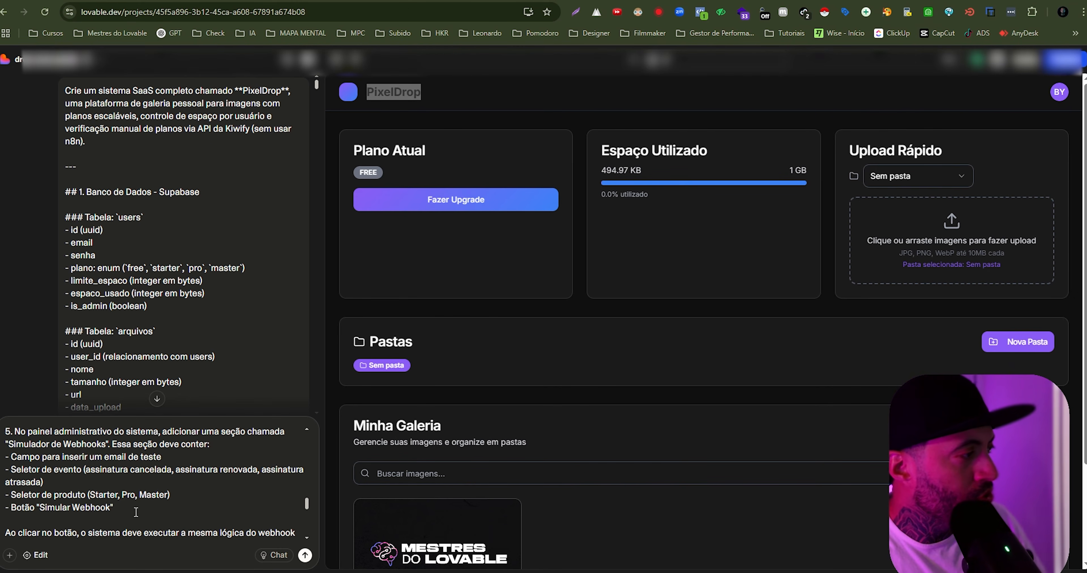
# - Finish reading the webhook prompt's sections 5 to 8 and send the prompt to Lovable
pyautogui.scroll(-3, 136, 512)
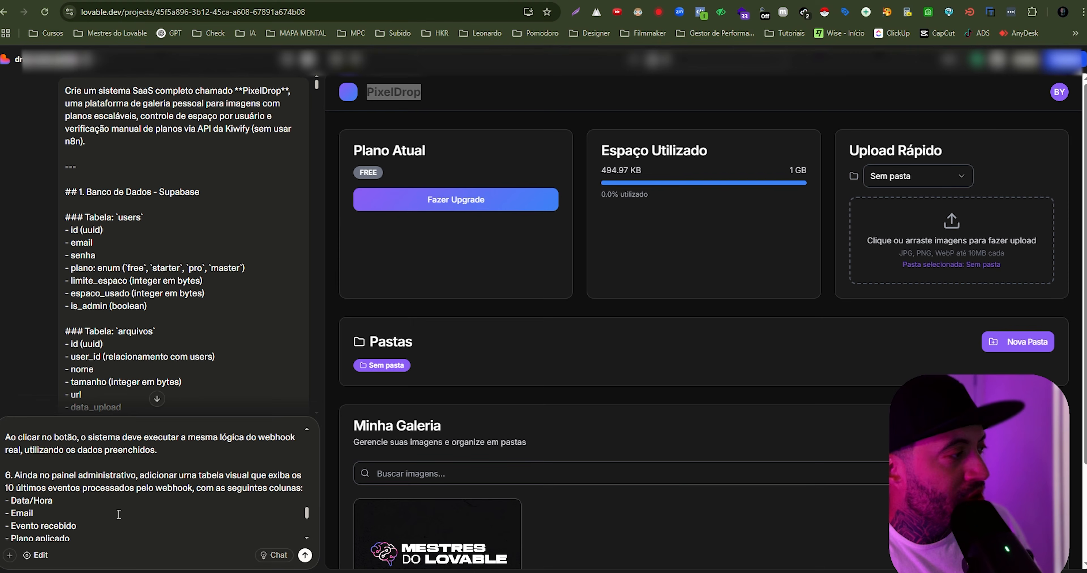
pyautogui.scroll(-2, 125, 506)
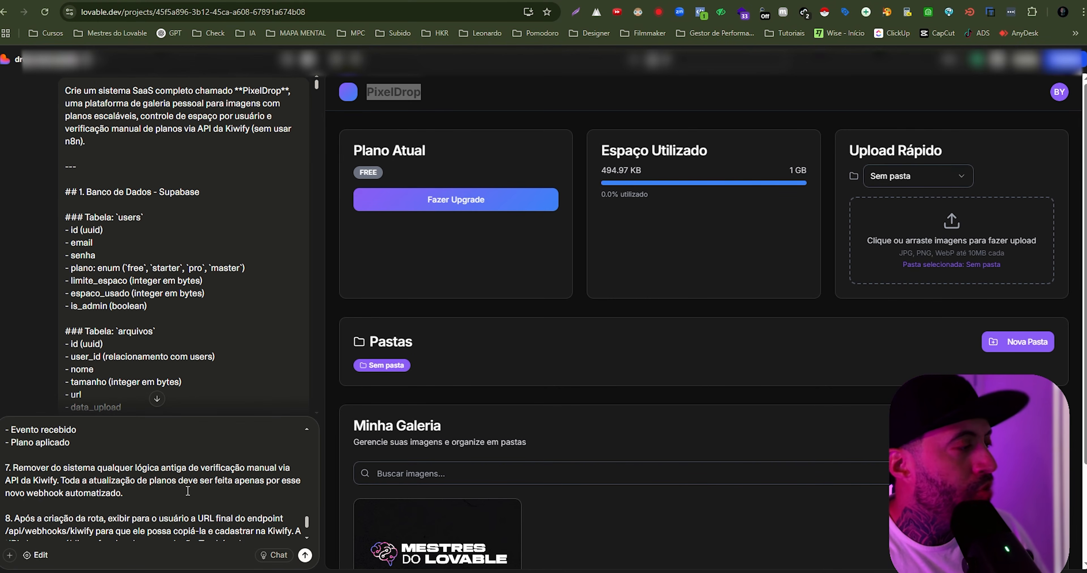
pyautogui.scroll(-2, 166, 474)
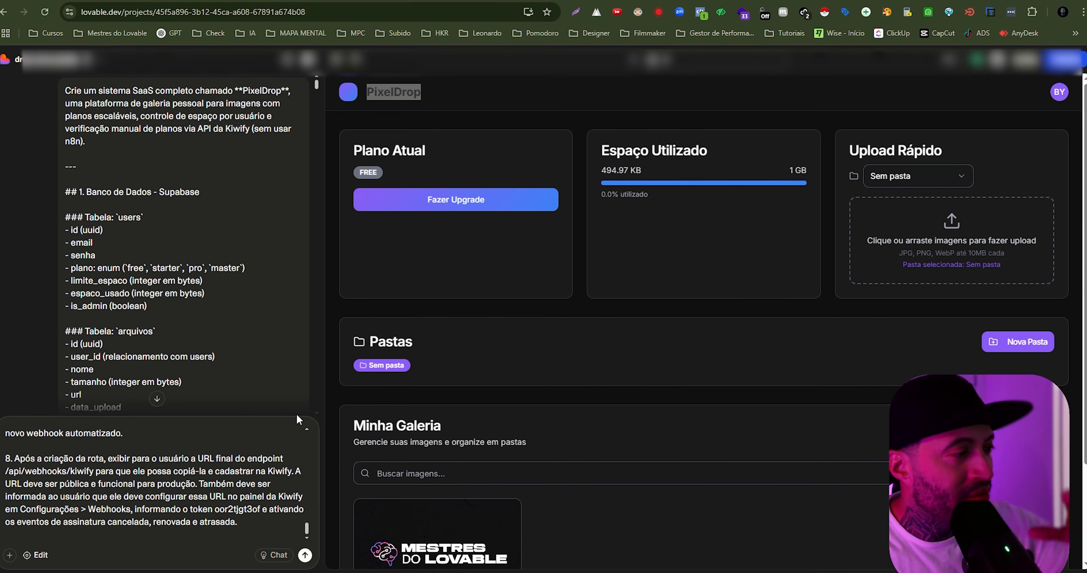
pyautogui.moveTo(360, 564)
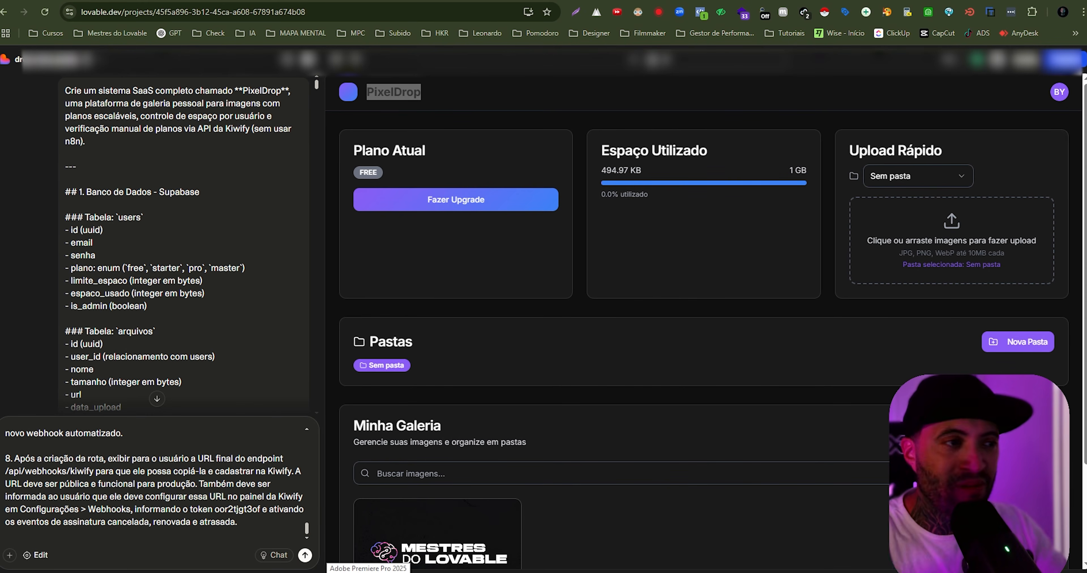
pyautogui.moveTo(508, 490)
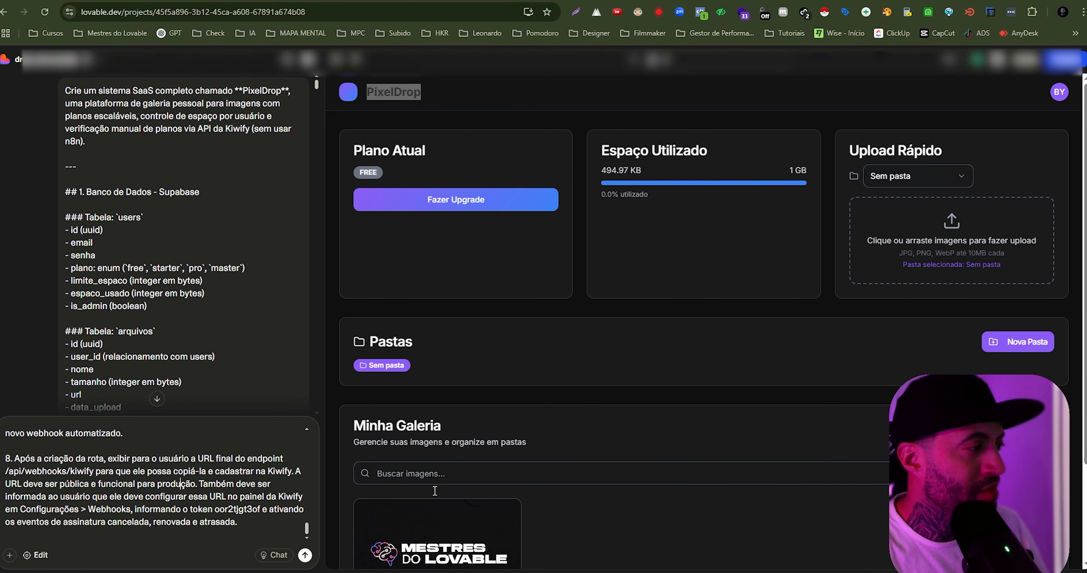
pyautogui.click(304, 555)
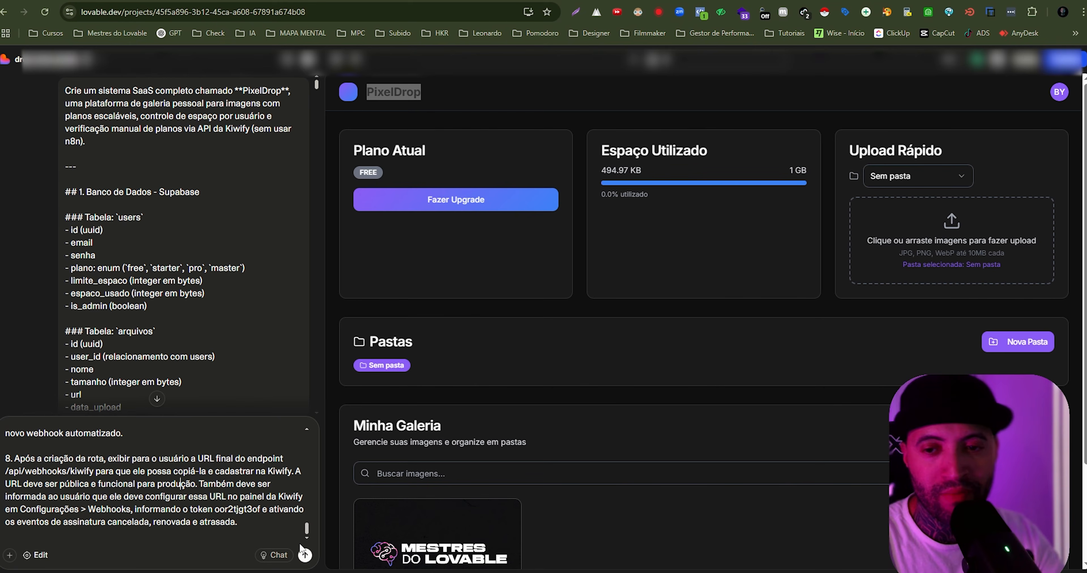
pyautogui.click(304, 554)
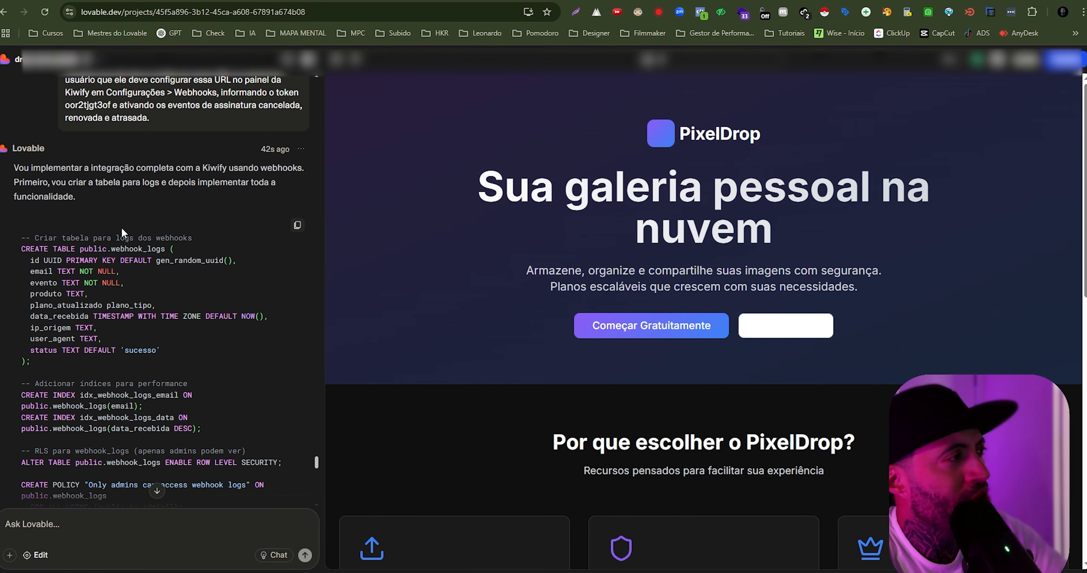
# - Review the generated SQL for the webhook_logs table and process_kiwify_webhook function, and copy the whole code block
pyautogui.scroll(-2, 121, 229)
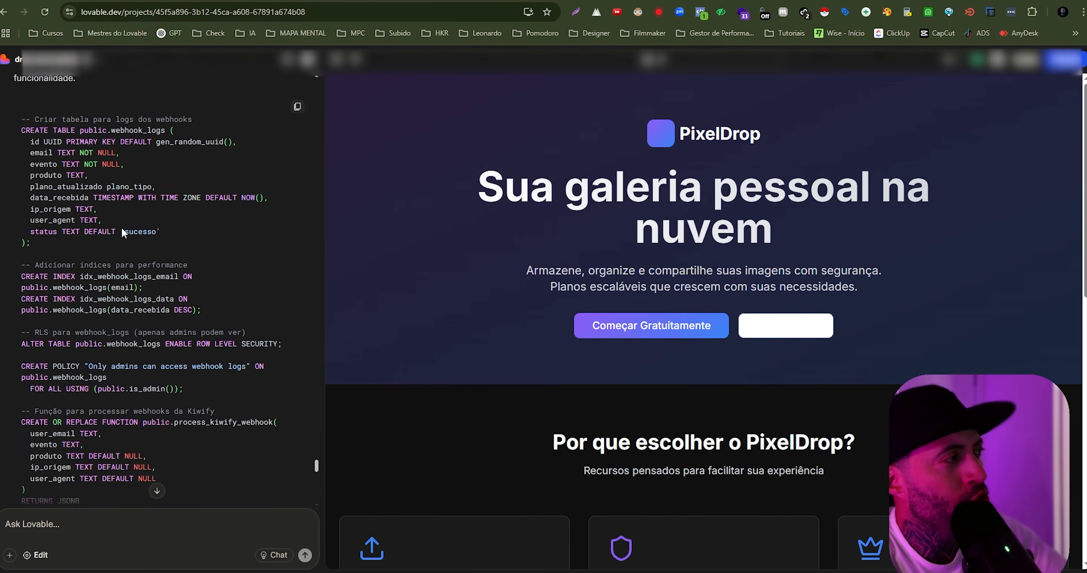
pyautogui.scroll(-15, 122, 233)
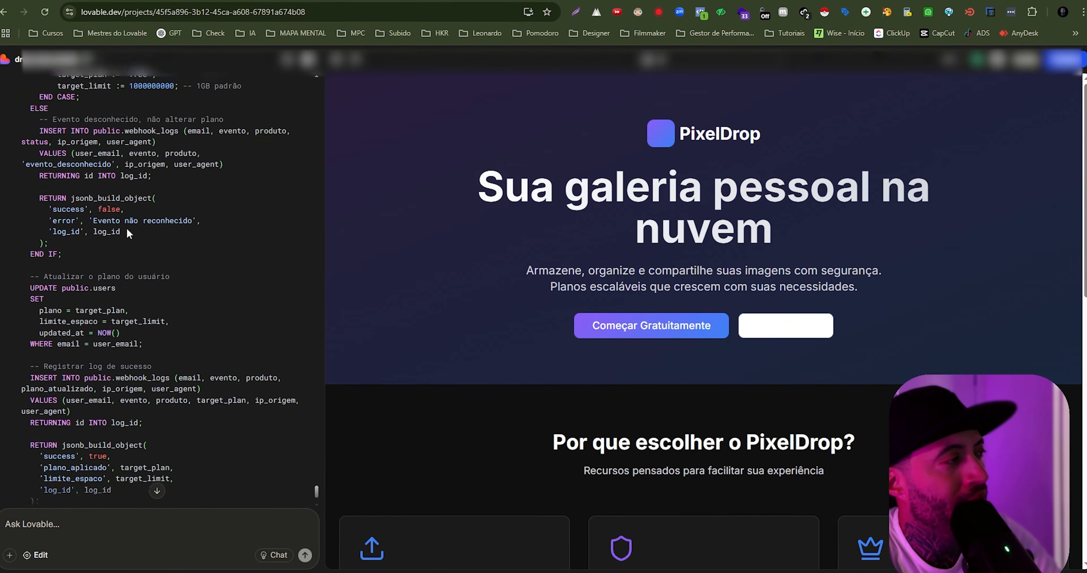
pyautogui.scroll(-3, 127, 230)
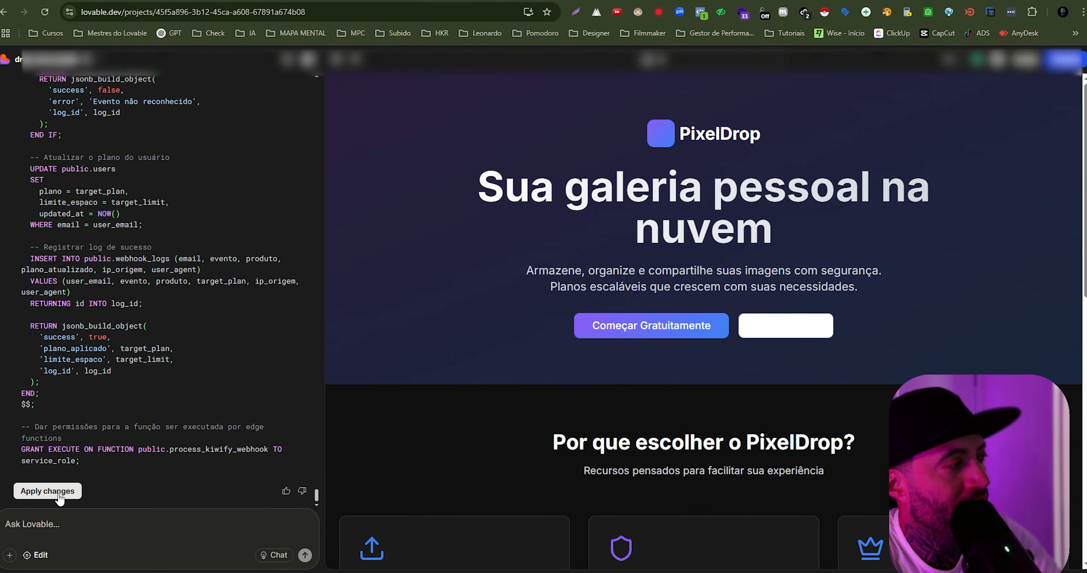
pyautogui.scroll(10, 172, 316)
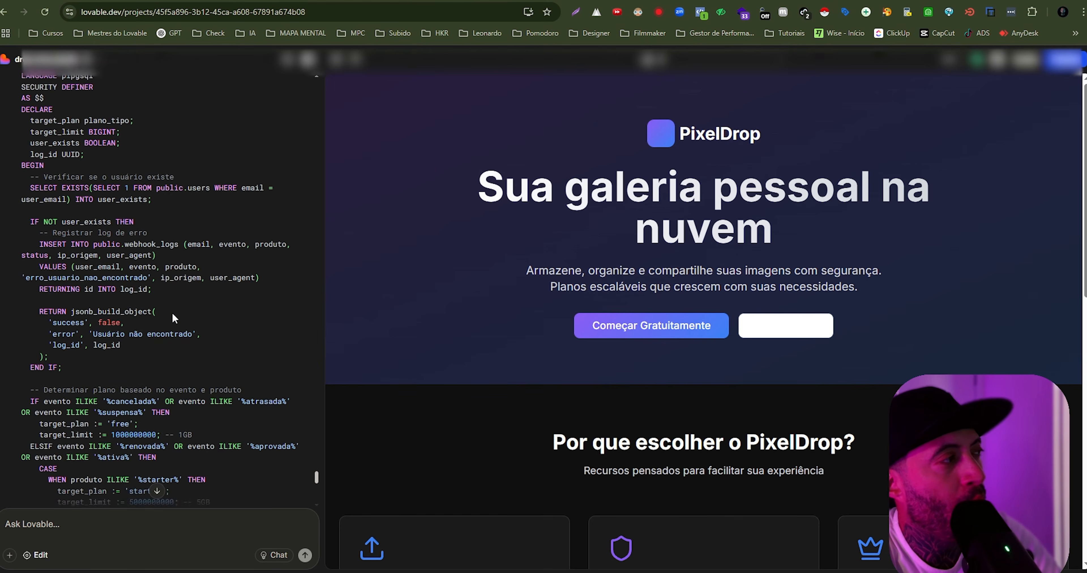
pyautogui.scroll(10, 172, 314)
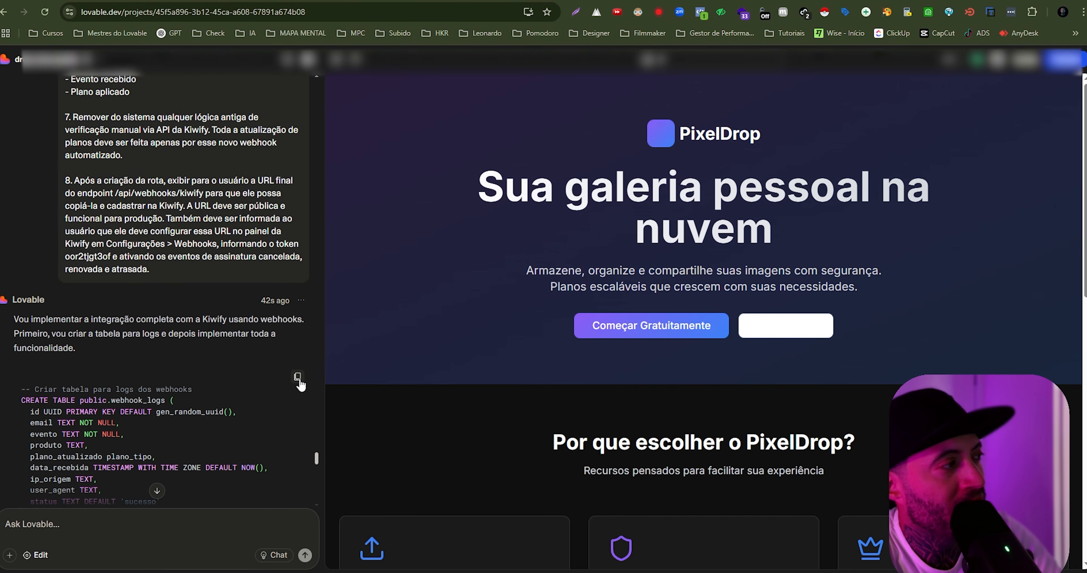
pyautogui.scroll(-2, 299, 384)
pyautogui.click(296, 281)
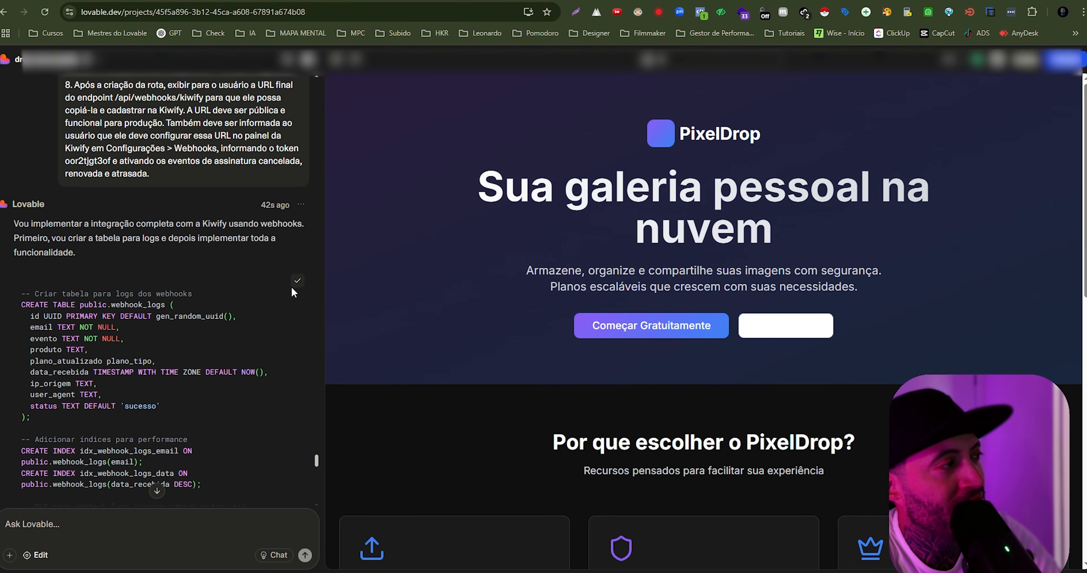
# - Switch to Supabase and paste the copied webhook SQL into a new SQL Editor query
pyautogui.click(274, 1)
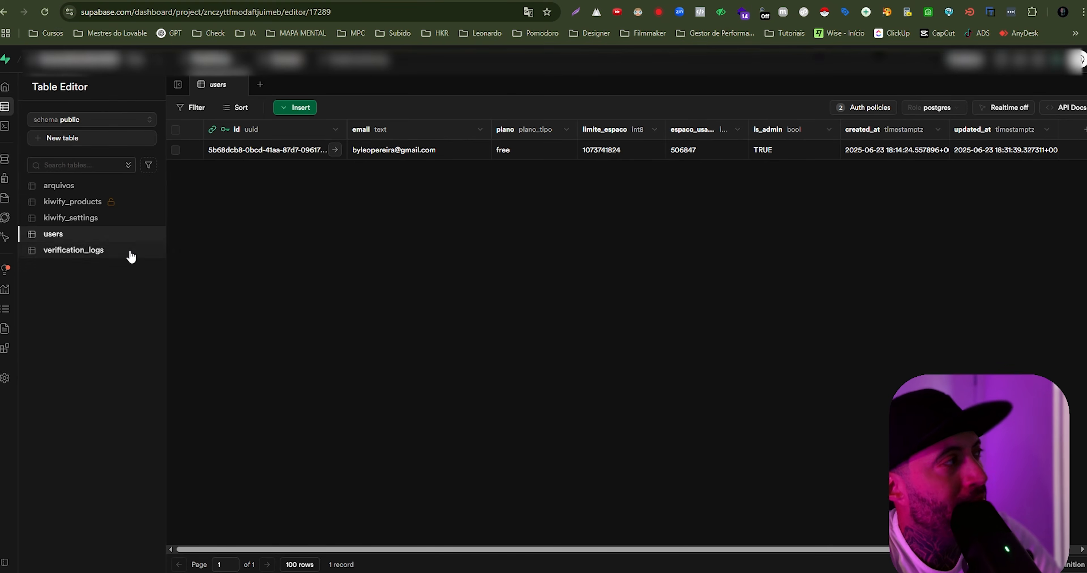
pyautogui.click(22, 131)
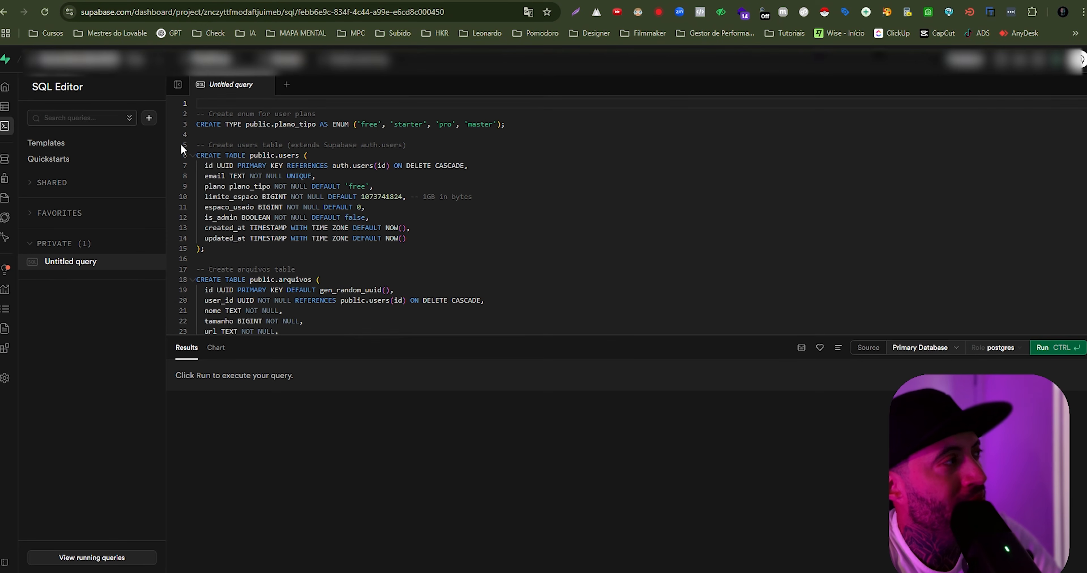
pyautogui.click(266, 84)
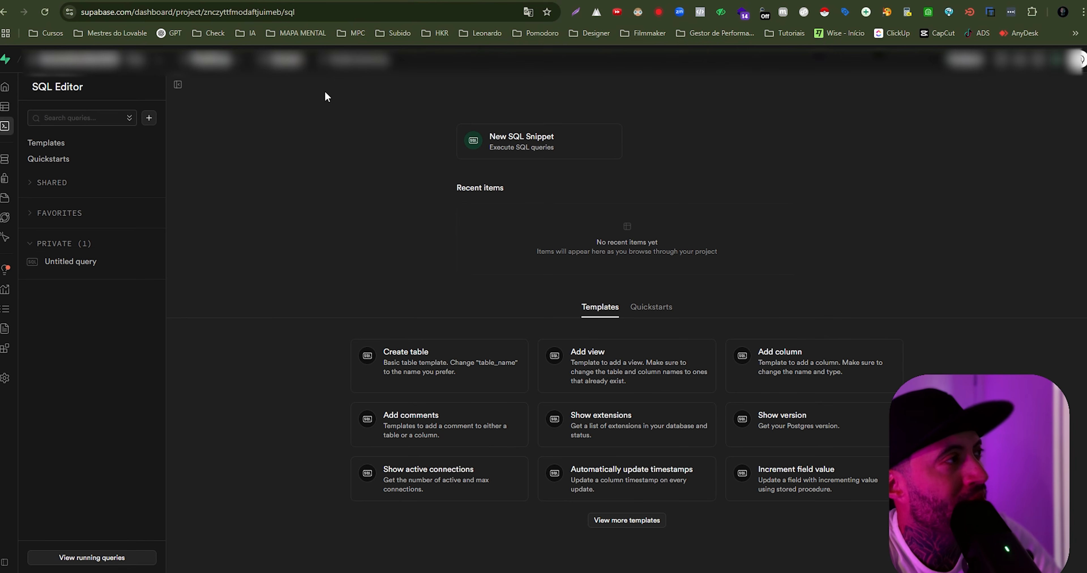
pyautogui.click(530, 140)
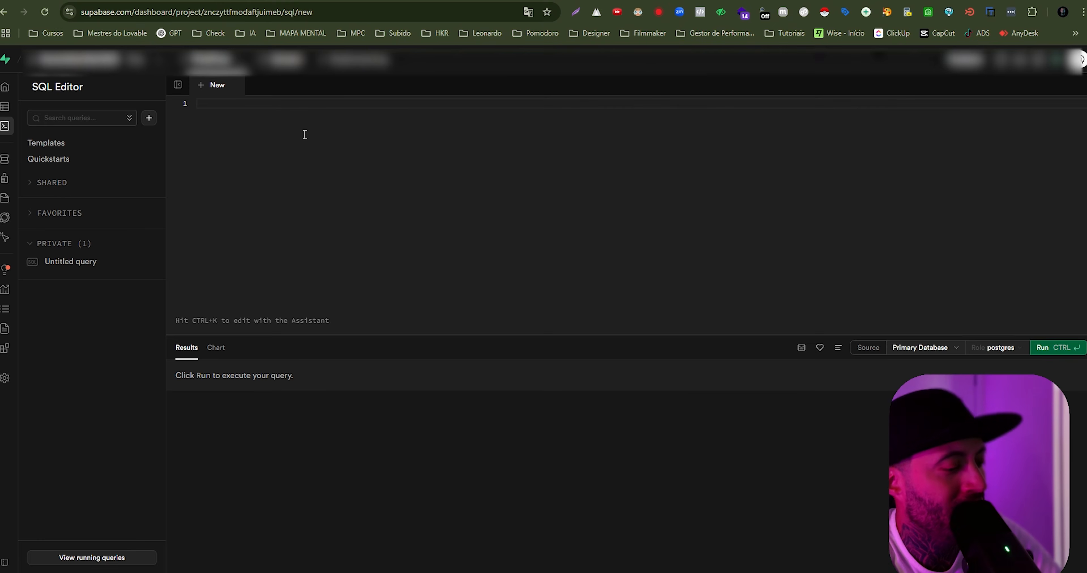
pyautogui.hotkey('ctrl', 'v')
pyautogui.scroll(4, 348, 206)
pyautogui.scroll(10, 347, 206)
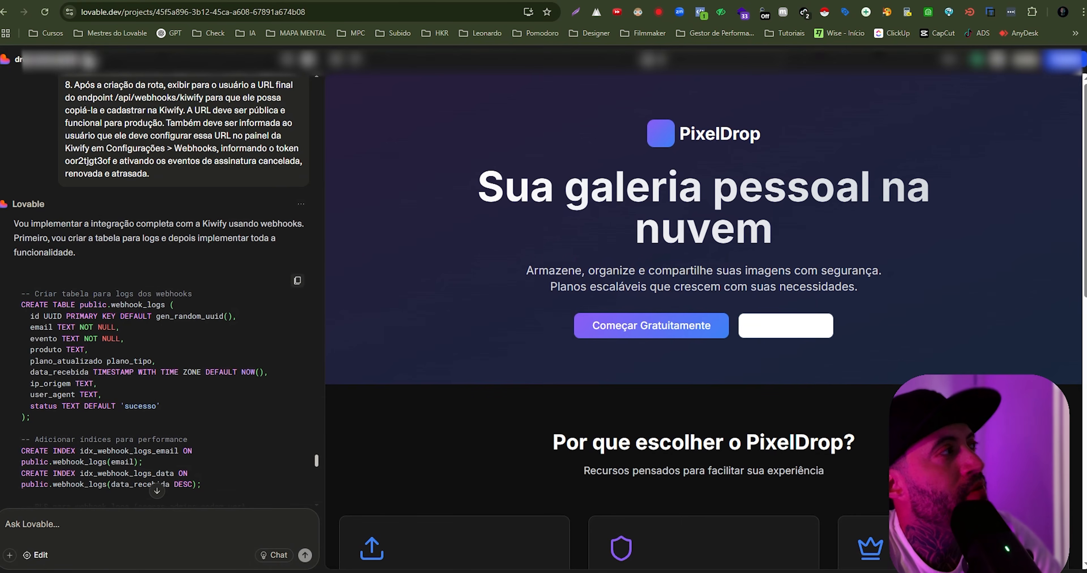
# - Return to Lovable and approve the generated webhook SQL so that its changes are applied
pyautogui.scroll(-10, 174, 384)
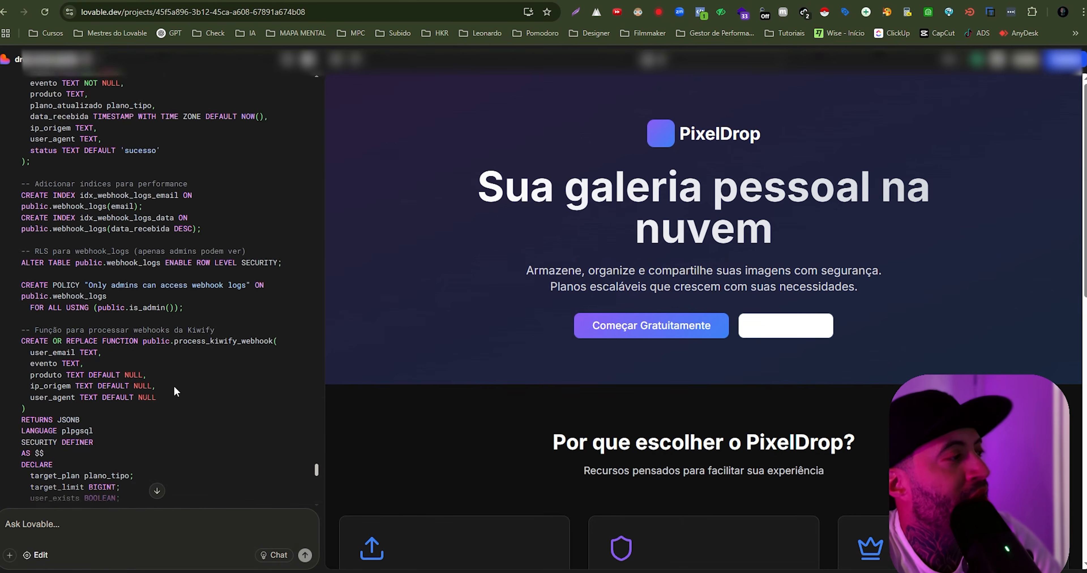
pyautogui.click(158, 493)
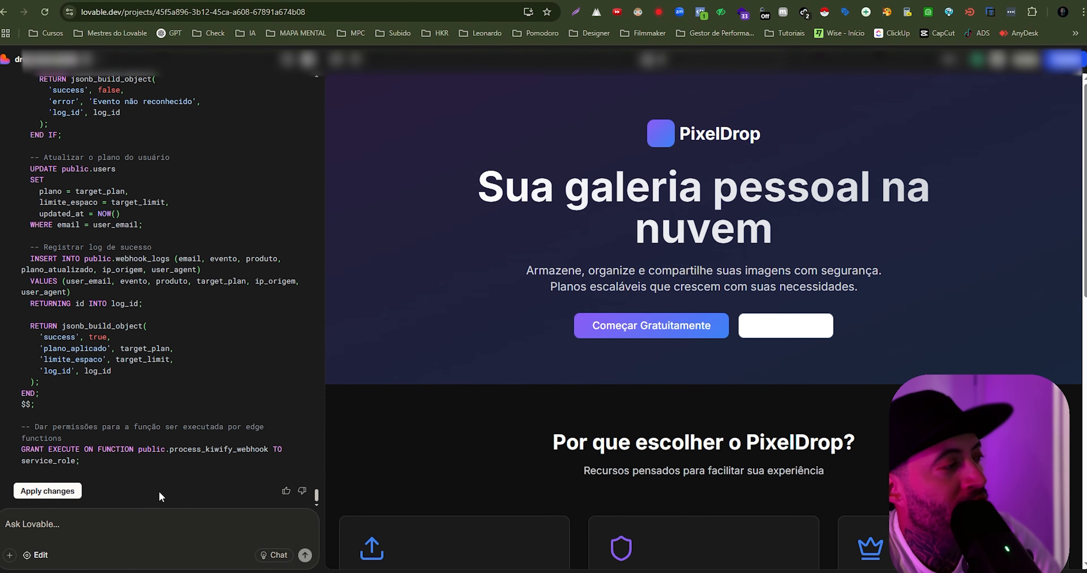
pyautogui.click(60, 492)
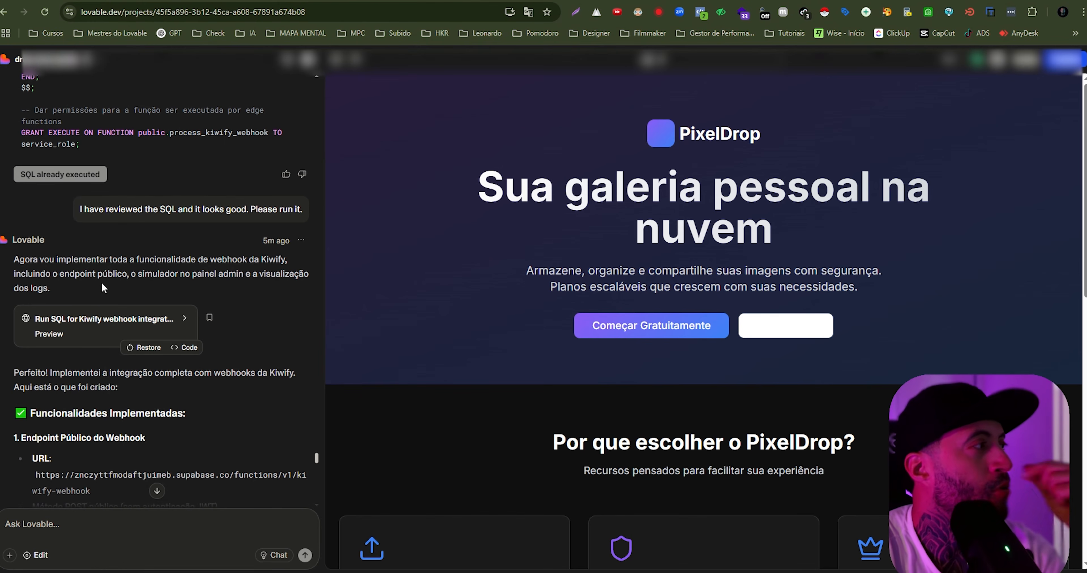
# - Read the start of Lovable's implementation summary and copy the kiwify-webhook URL from "Endpoint Público do Webhook"
pyautogui.scroll(-2, 146, 160)
pyautogui.scroll(-2, 146, 159)
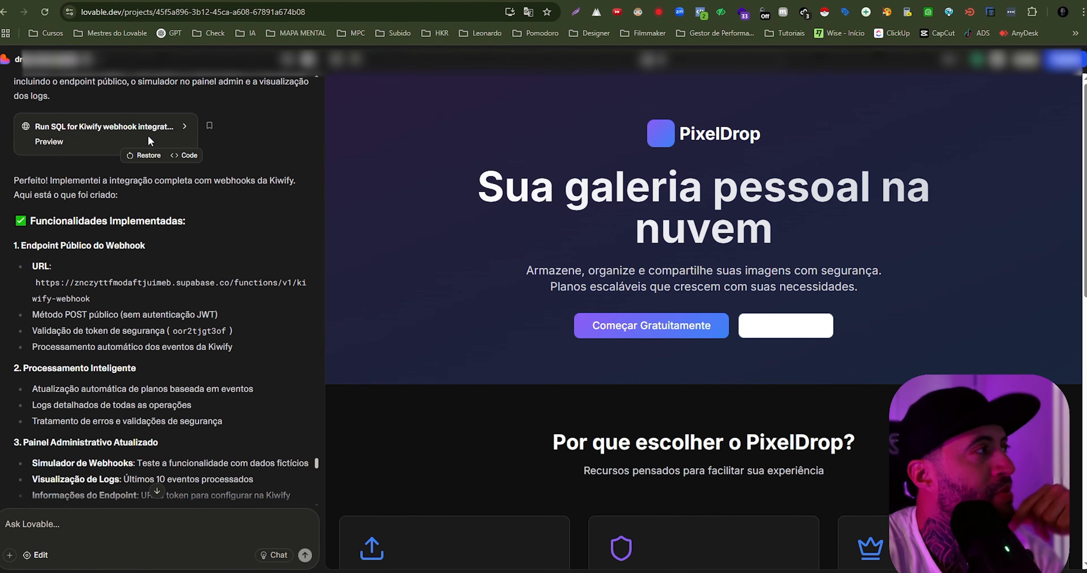
pyautogui.scroll(-2, 45, 155)
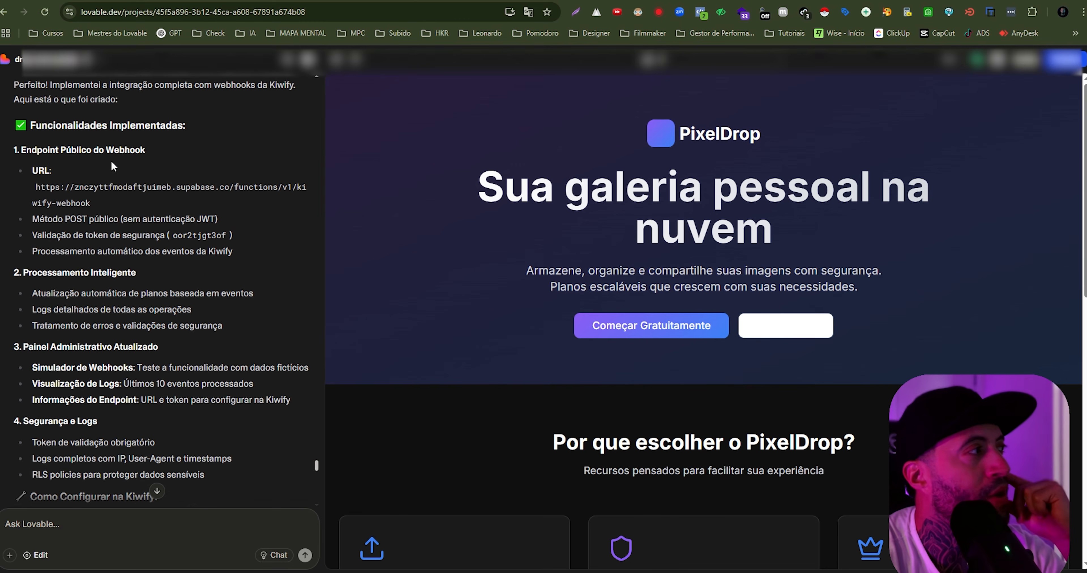
pyautogui.moveTo(60, 125); pyautogui.dragTo(194, 125)
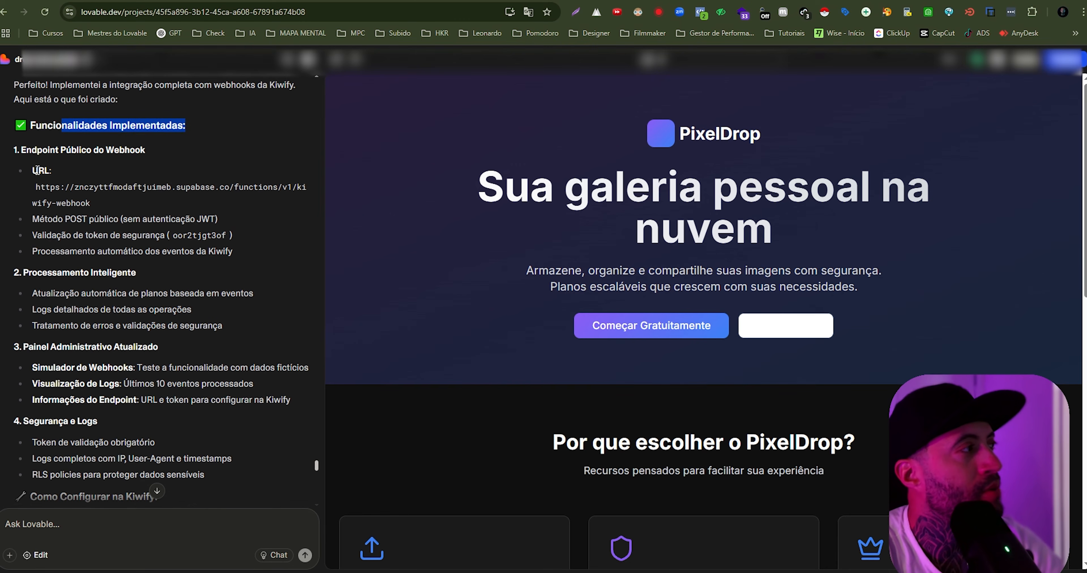
pyautogui.moveTo(33, 171); pyautogui.dragTo(93, 206)
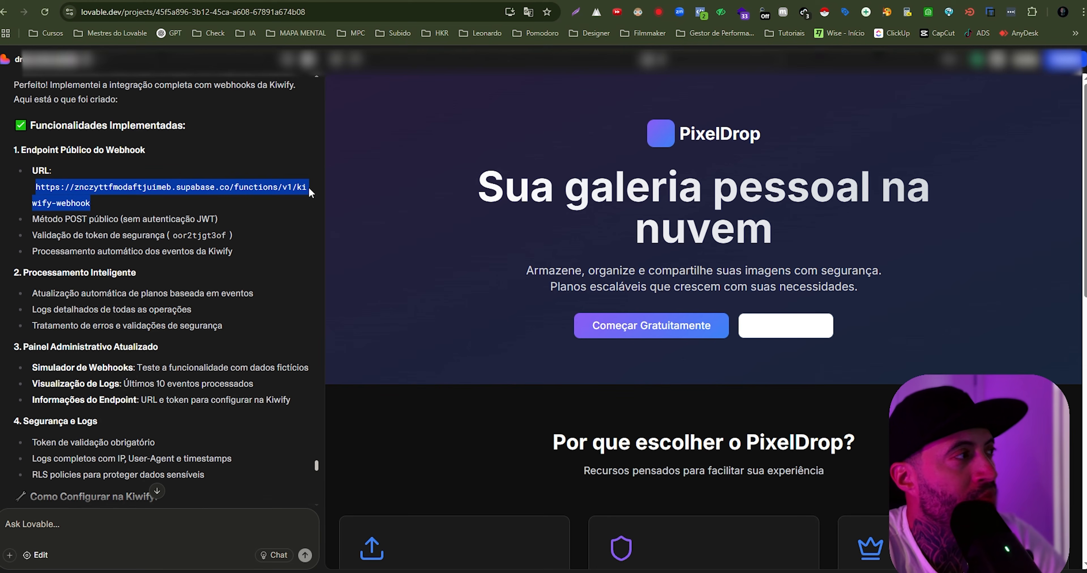
pyautogui.rightClick(78, 201)
pyautogui.click(99, 214)
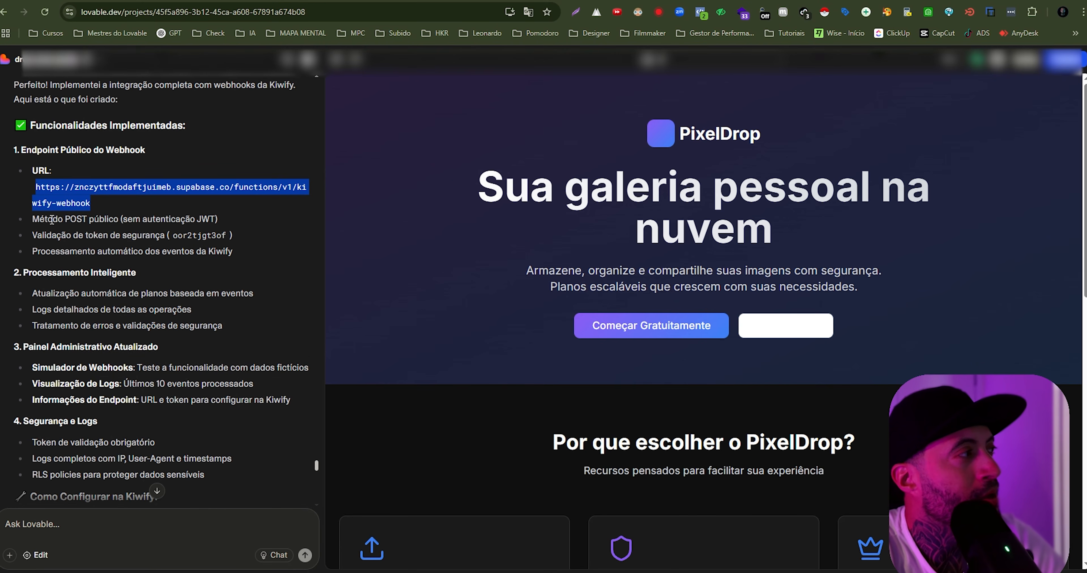
# - Read the summary's POST method and token validation notes, plus its "Processamento Inteligente" and "Painel Administrativo Atualizado" items
pyautogui.moveTo(33, 220); pyautogui.dragTo(142, 221)
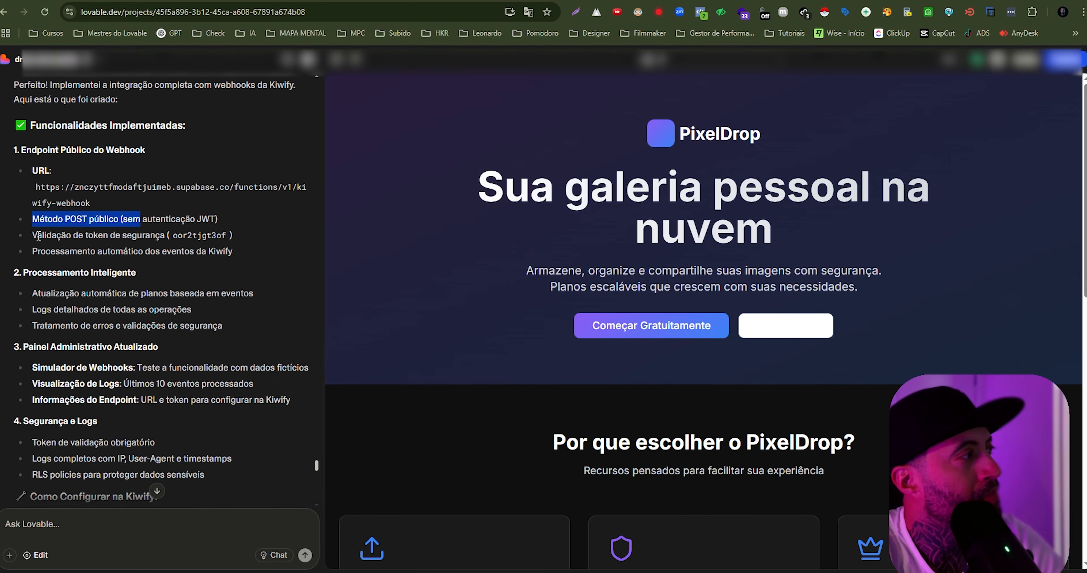
pyautogui.moveTo(38, 236); pyautogui.dragTo(228, 238)
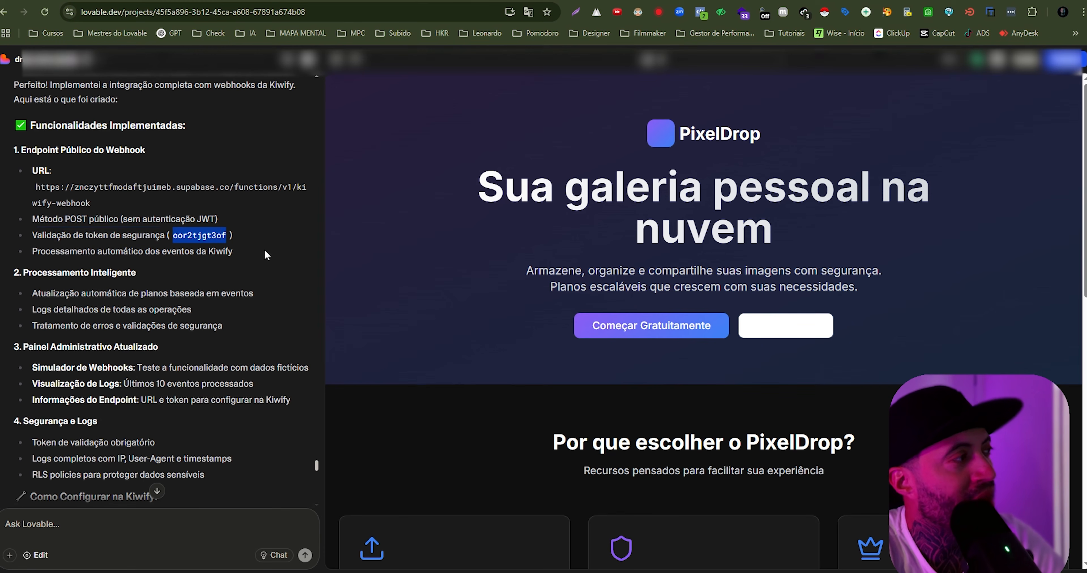
pyautogui.moveTo(37, 253); pyautogui.dragTo(233, 255)
pyautogui.scroll(-5, 73, 133)
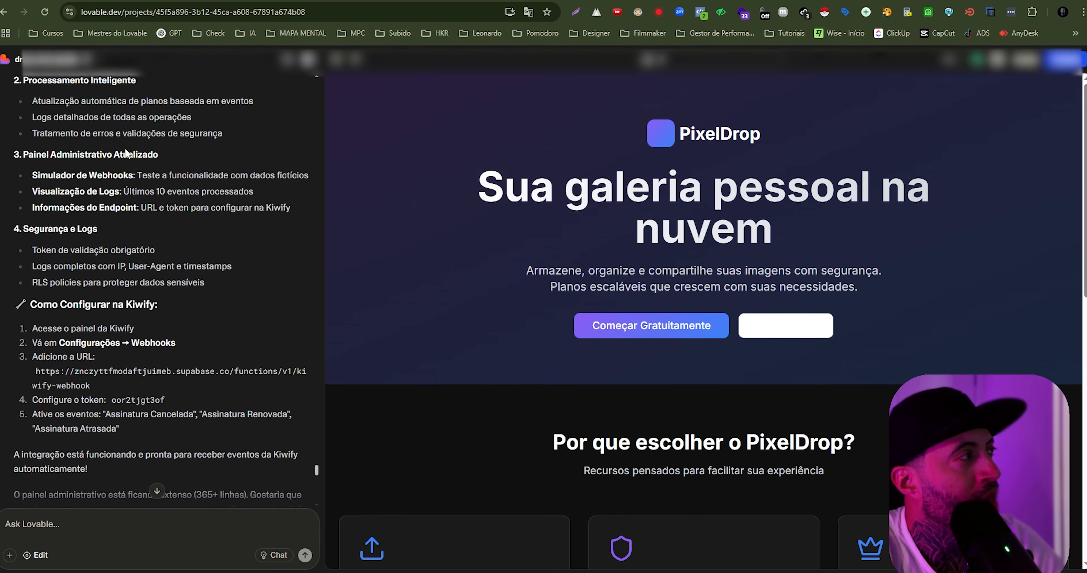
pyautogui.scroll(1, 72, 133)
pyautogui.scroll(2, 73, 133)
pyautogui.moveTo(21, 176); pyautogui.dragTo(140, 179)
pyautogui.moveTo(32, 197); pyautogui.dragTo(215, 239)
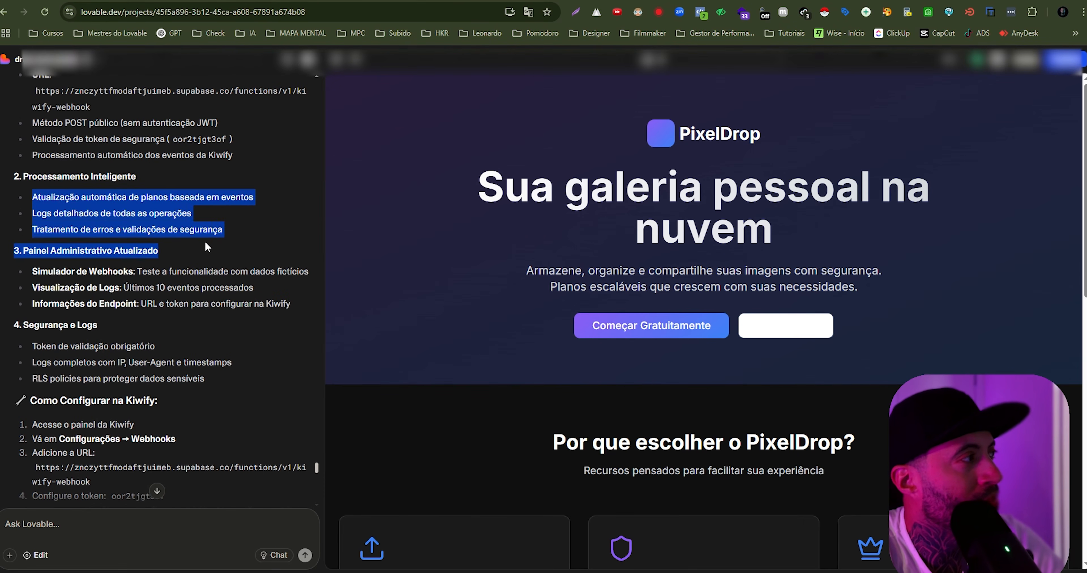
pyautogui.scroll(-3, 205, 241)
pyautogui.click(72, 152)
pyautogui.moveTo(39, 151); pyautogui.dragTo(148, 176)
pyautogui.click(29, 178)
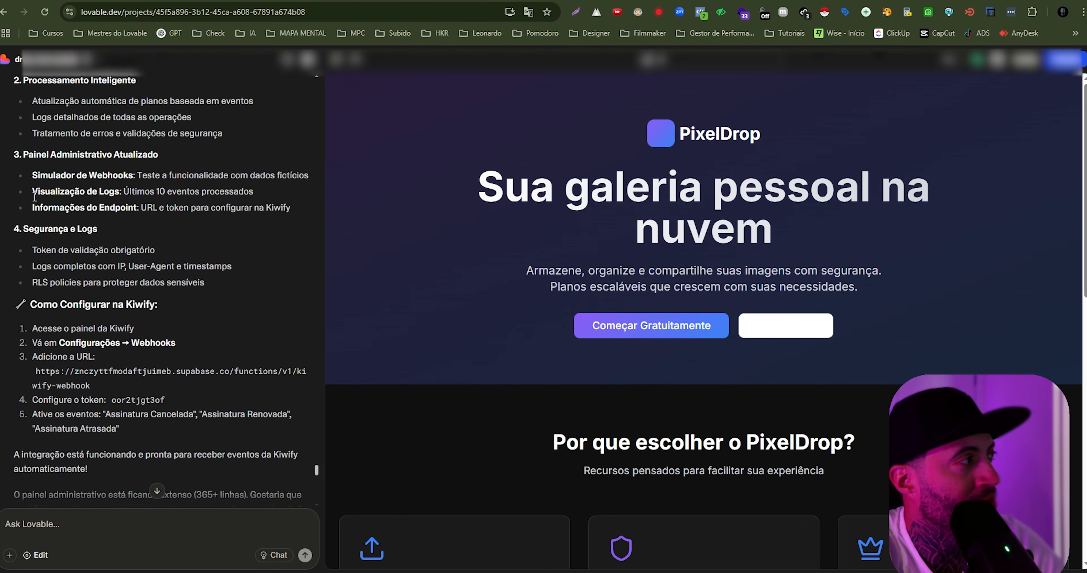
pyautogui.moveTo(25, 180); pyautogui.dragTo(96, 214)
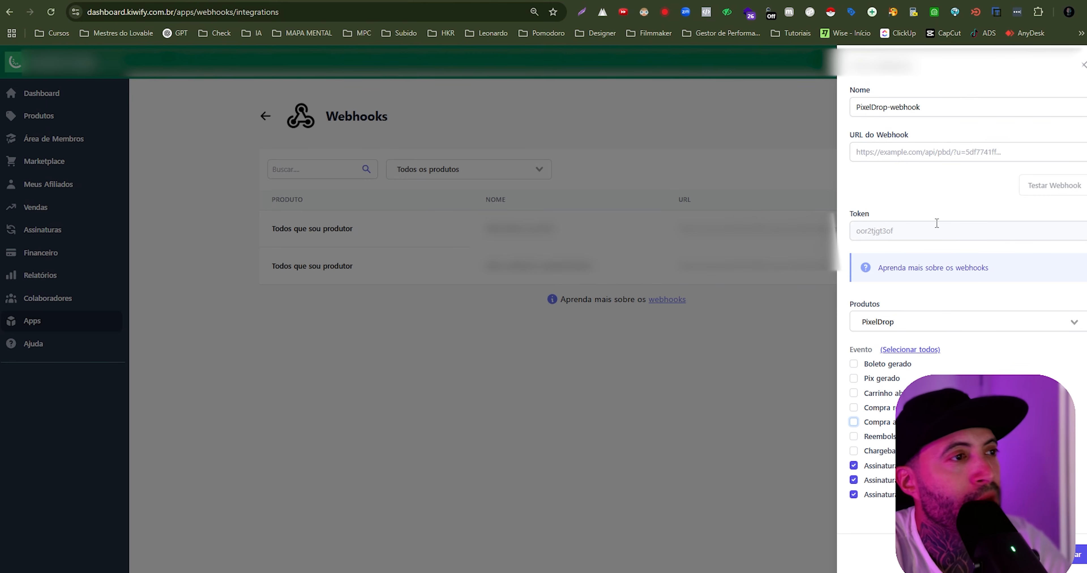
pyautogui.click(920, 156)
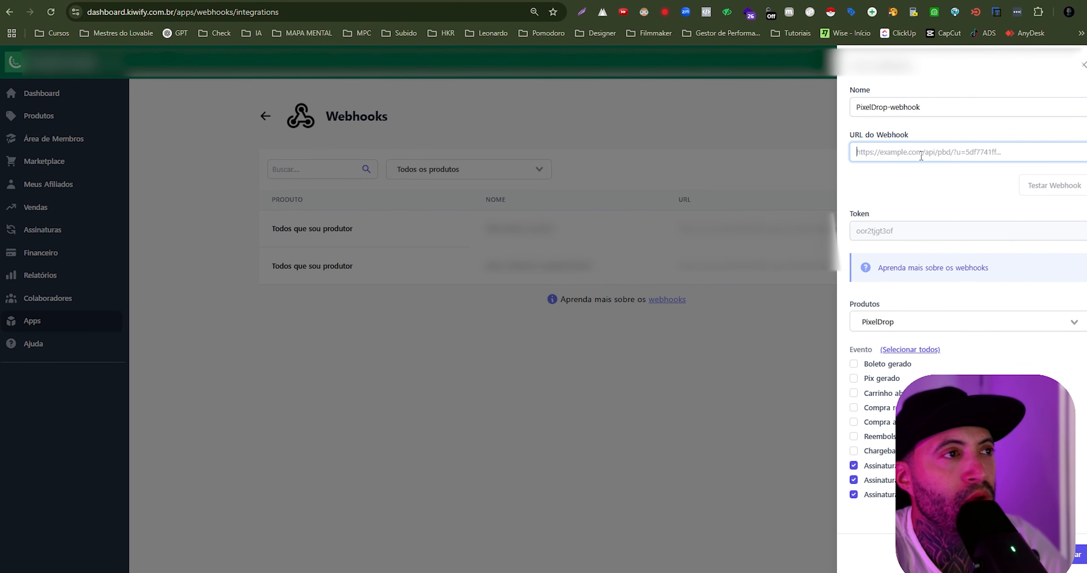
pyautogui.hotkey('ctrl', 'v')
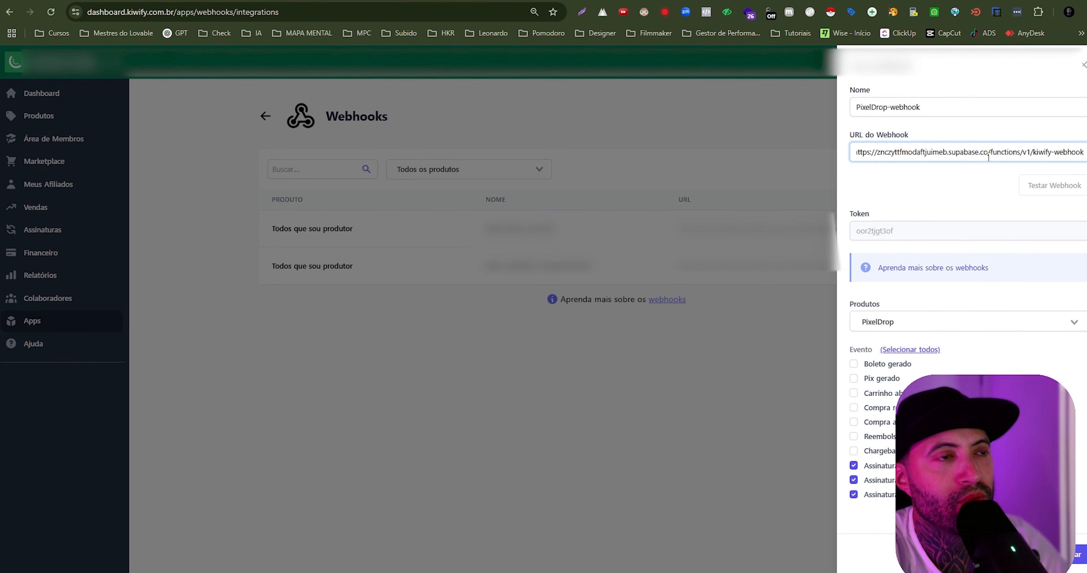
pyautogui.moveTo(988, 156); pyautogui.dragTo(853, 152)
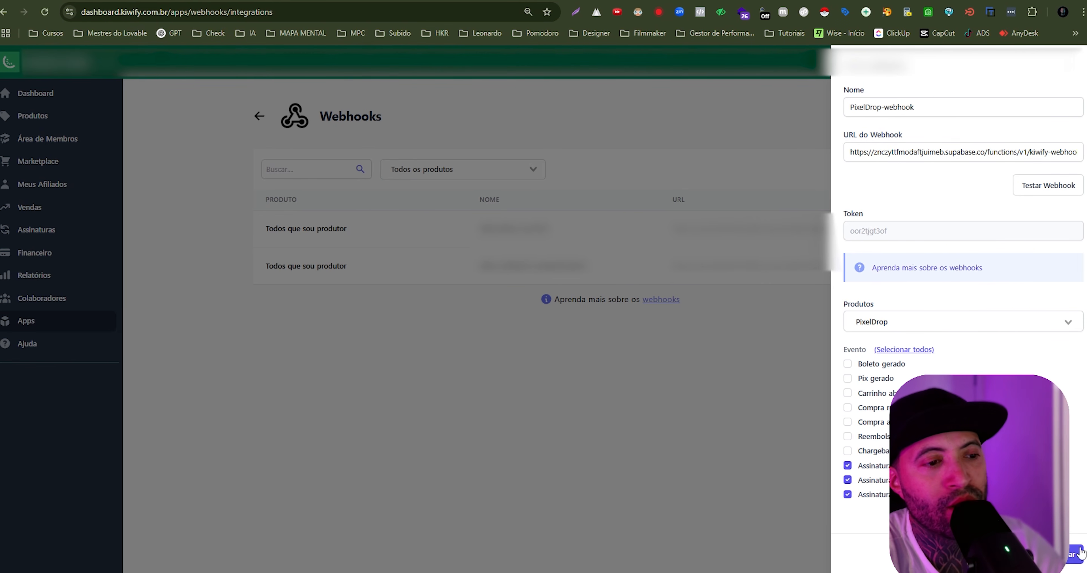
# - Save the PixelDrop-webhook in Kiwify and check its product, name and URL in the webhook list
pyautogui.click(1075, 556)
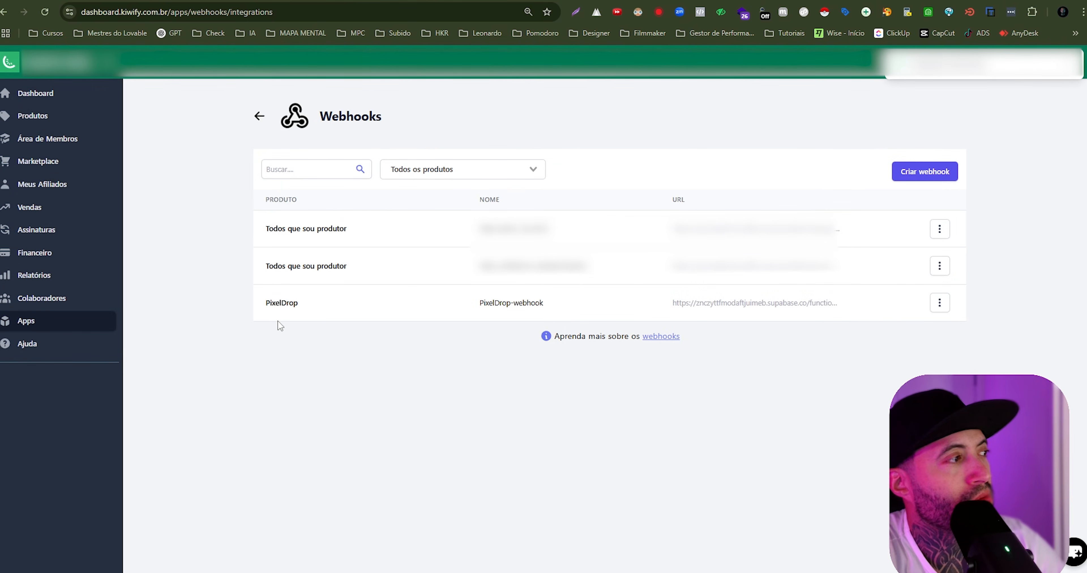
pyautogui.moveTo(266, 303); pyautogui.dragTo(296, 303)
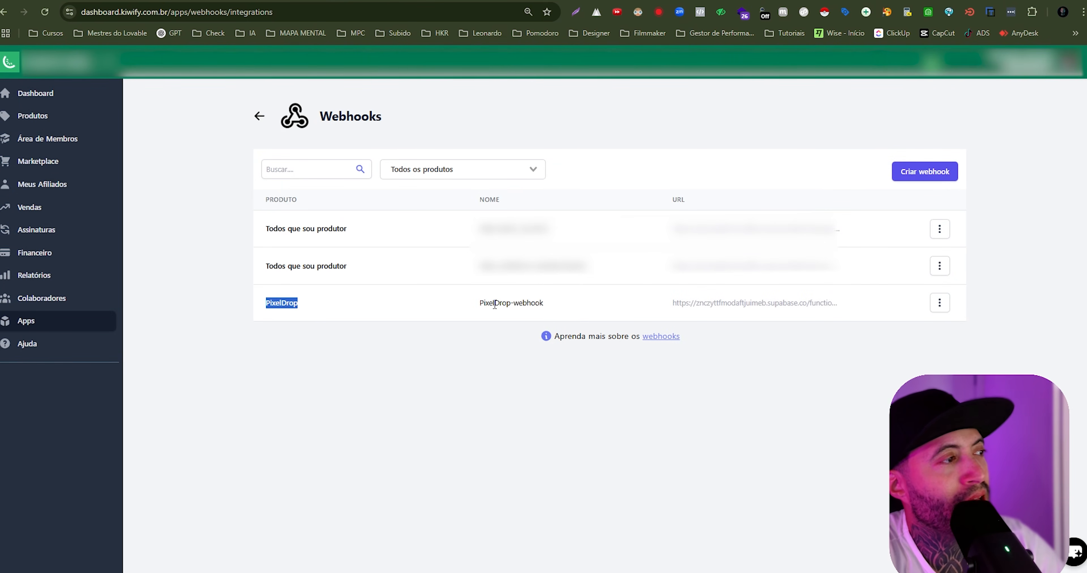
pyautogui.moveTo(475, 306); pyautogui.dragTo(545, 307)
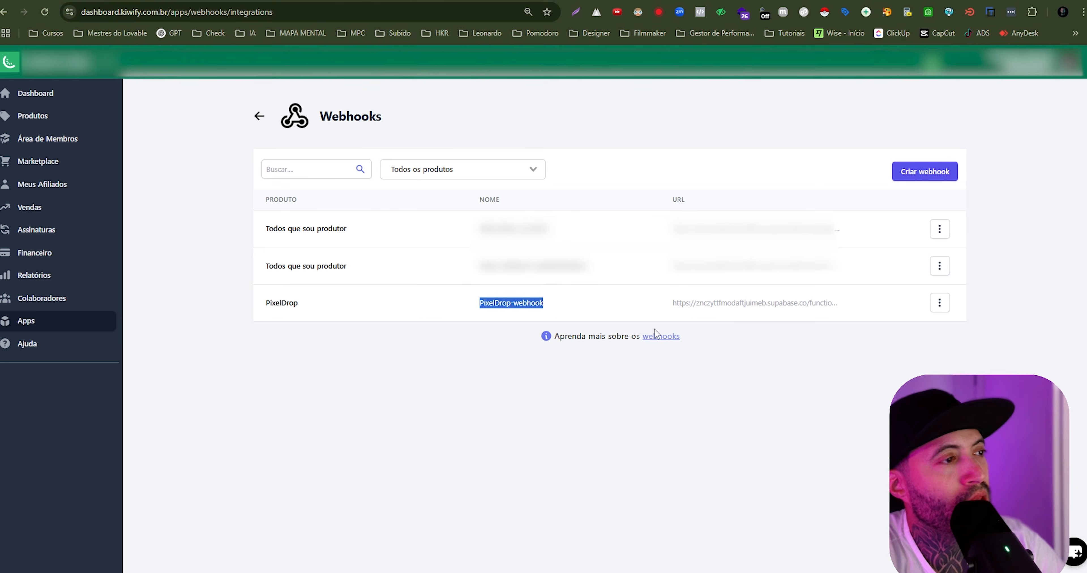
pyautogui.click(675, 302)
pyautogui.moveTo(675, 303); pyautogui.dragTo(842, 309)
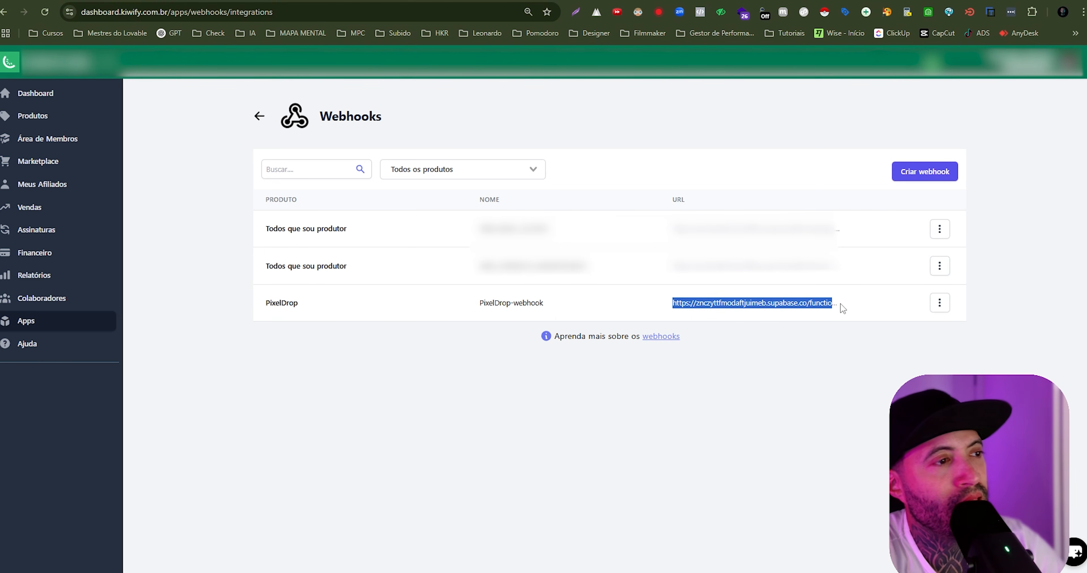
pyautogui.click(918, 363)
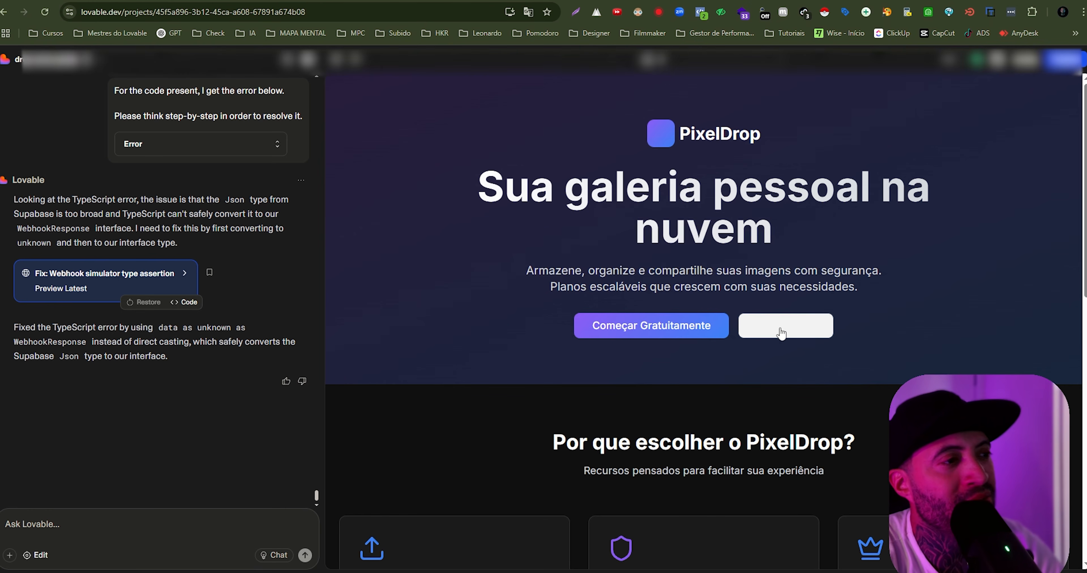
# - In Lovable's PixelDrop preview, open the login form and sign in with the account e-mail and account password
pyautogui.click(783, 329)
pyautogui.click(669, 313)
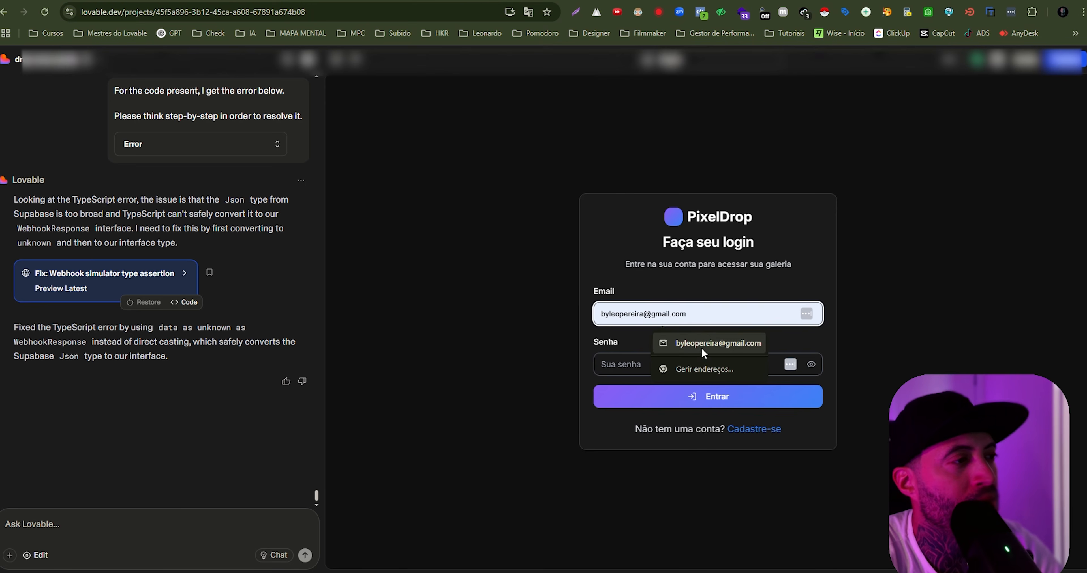
pyautogui.click(718, 343)
pyautogui.click(681, 367)
pyautogui.write('••••••')
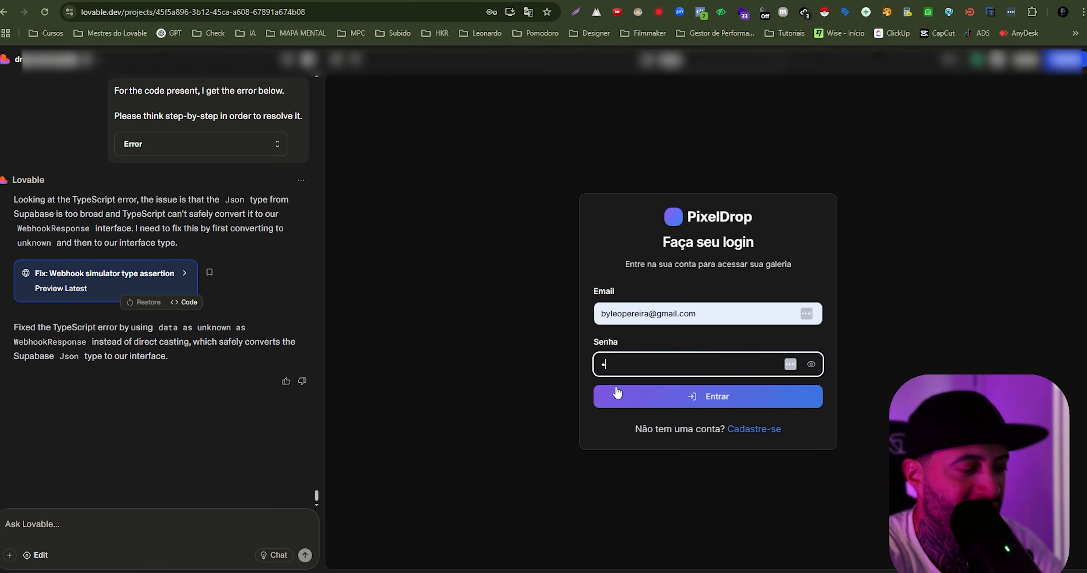
pyautogui.click(615, 388)
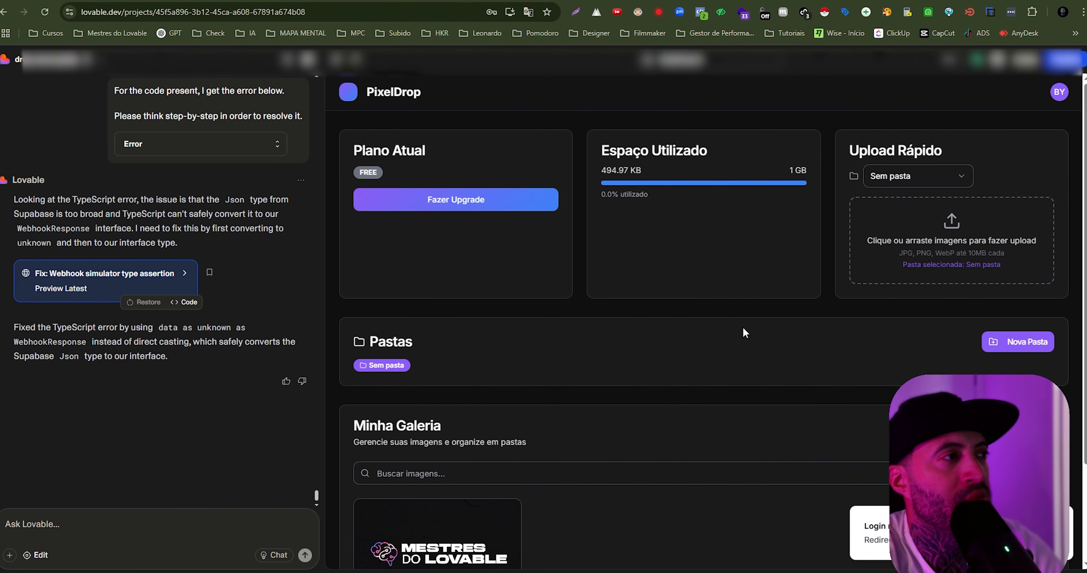
# - Look over the PixelDrop dashboard and gallery, and open the administration panel from the account options
pyautogui.scroll(-3, 473, 398)
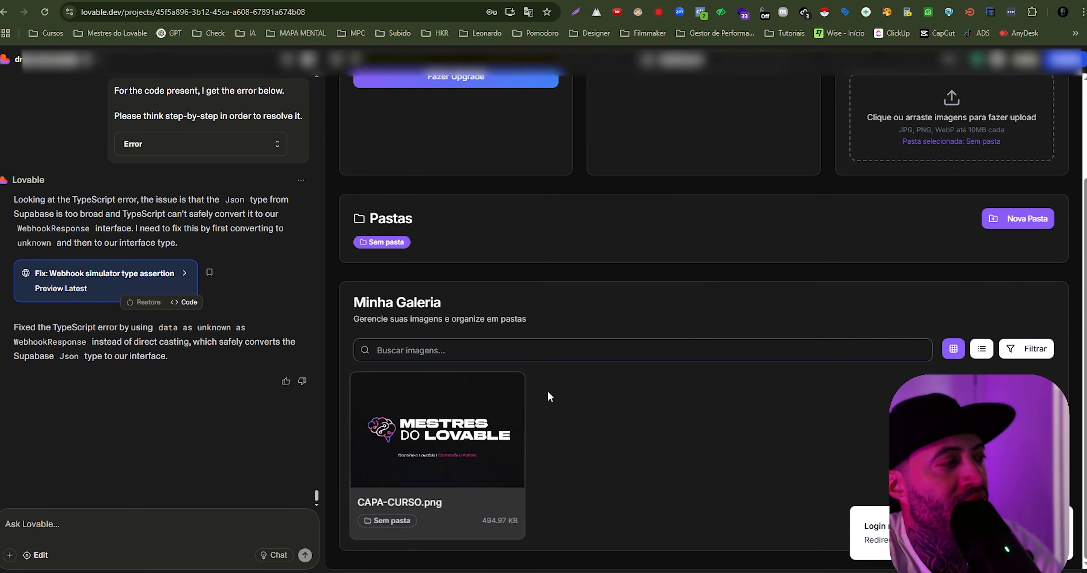
pyautogui.scroll(3, 548, 394)
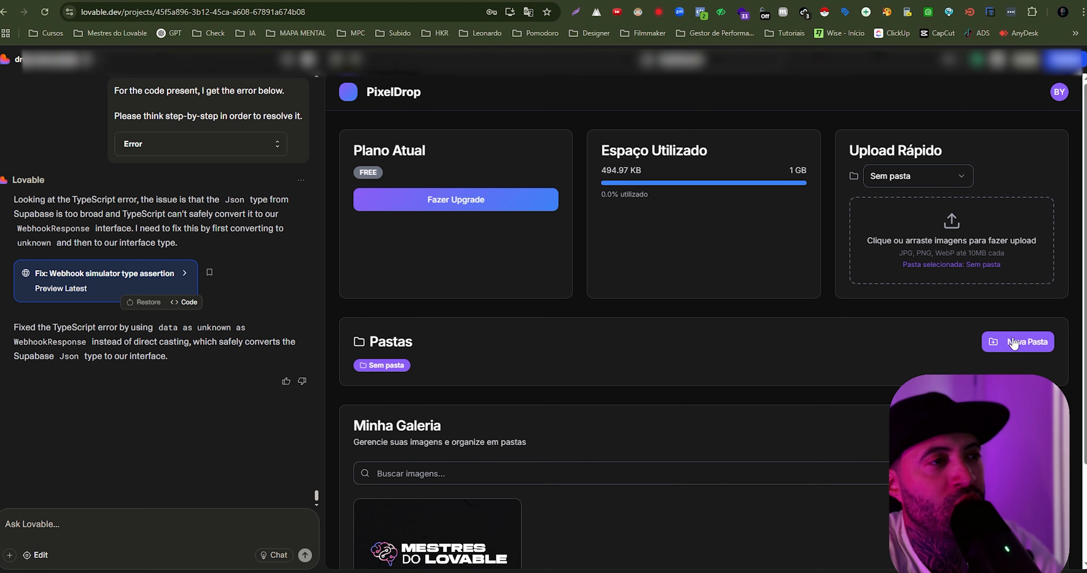
pyautogui.click(1059, 93)
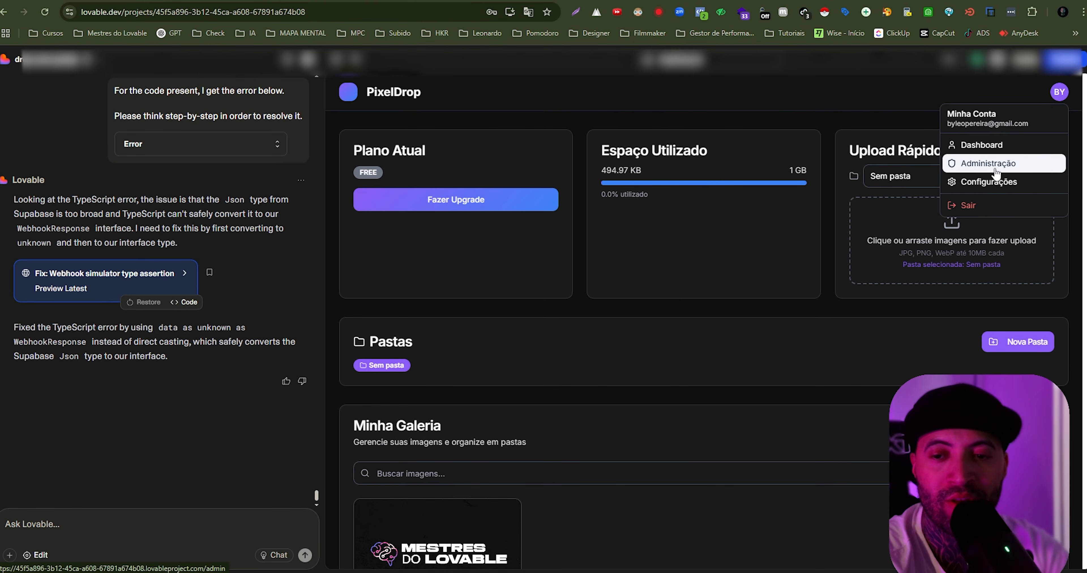
pyautogui.click(180, 529)
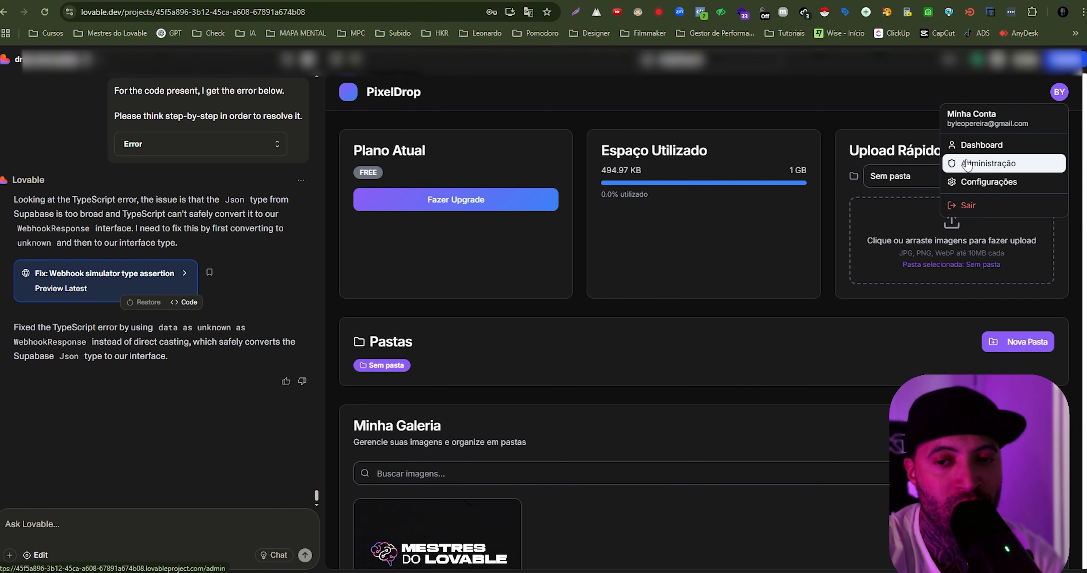
pyautogui.click(993, 168)
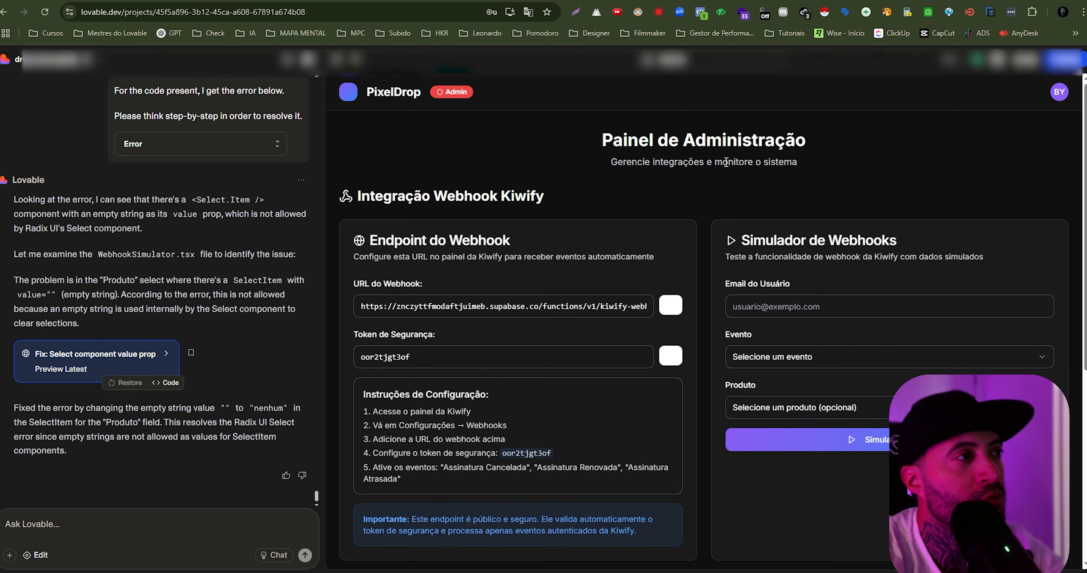
# - Examine the administration panel's "Integração Webhook Kiwify" area, including the endpoint details, "Logs de Webhooks" and "Simulador de Webhooks"
pyautogui.moveTo(608, 139); pyautogui.dragTo(843, 139)
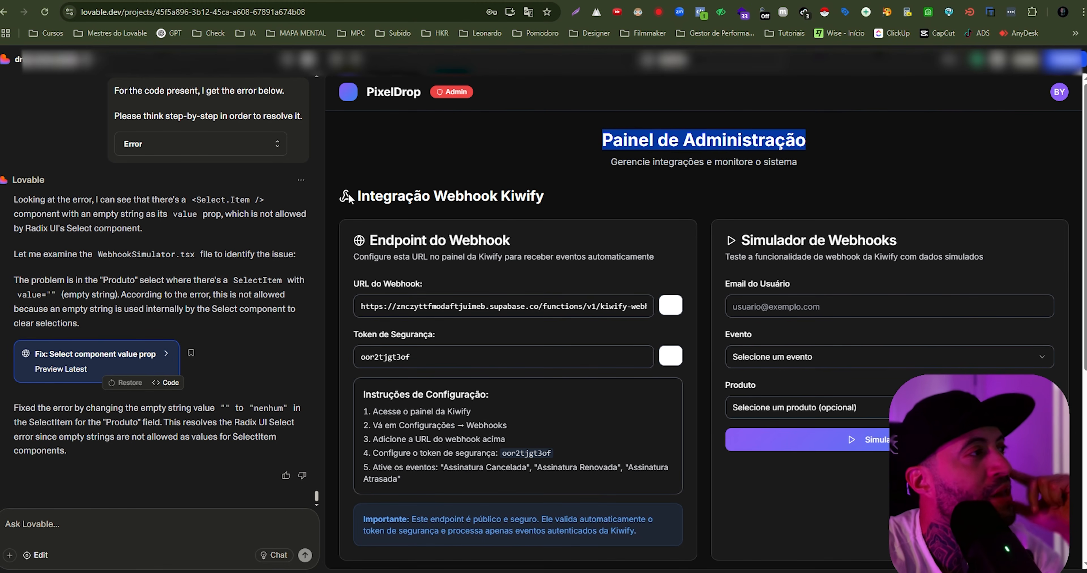
pyautogui.moveTo(349, 199); pyautogui.dragTo(501, 196)
pyautogui.click(544, 189)
pyautogui.scroll(-2, 449, 209)
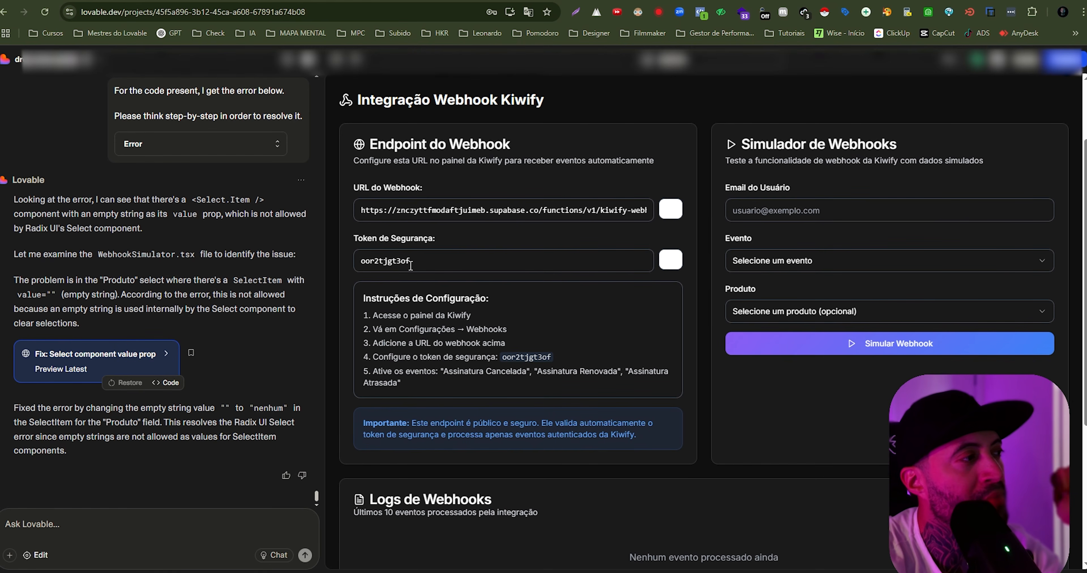
pyautogui.scroll(-1, 384, 296)
pyautogui.moveTo(364, 462); pyautogui.dragTo(542, 480)
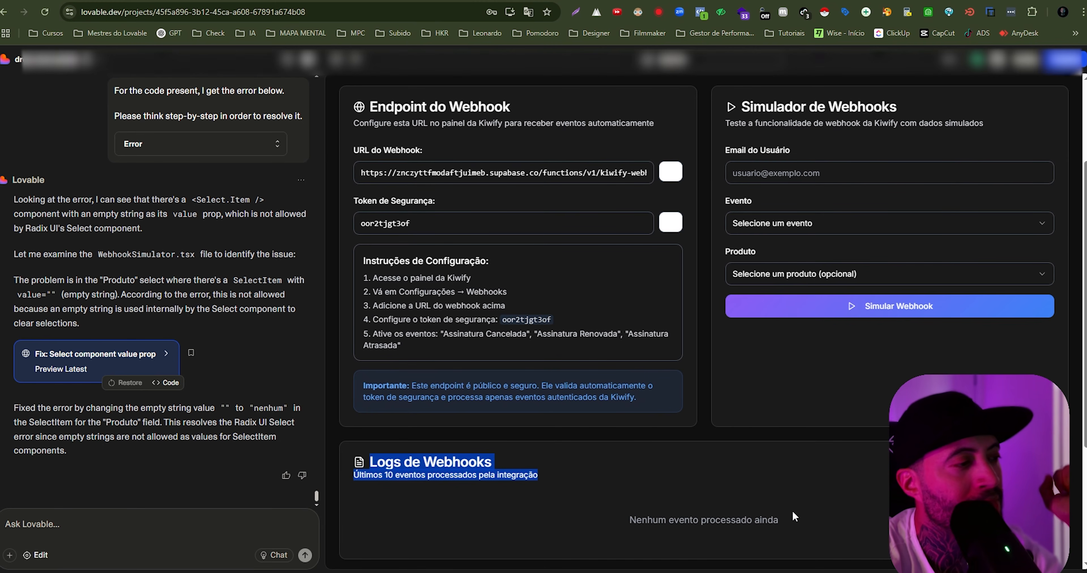
pyautogui.scroll(3, 745, 207)
pyautogui.moveTo(745, 206); pyautogui.dragTo(741, 205)
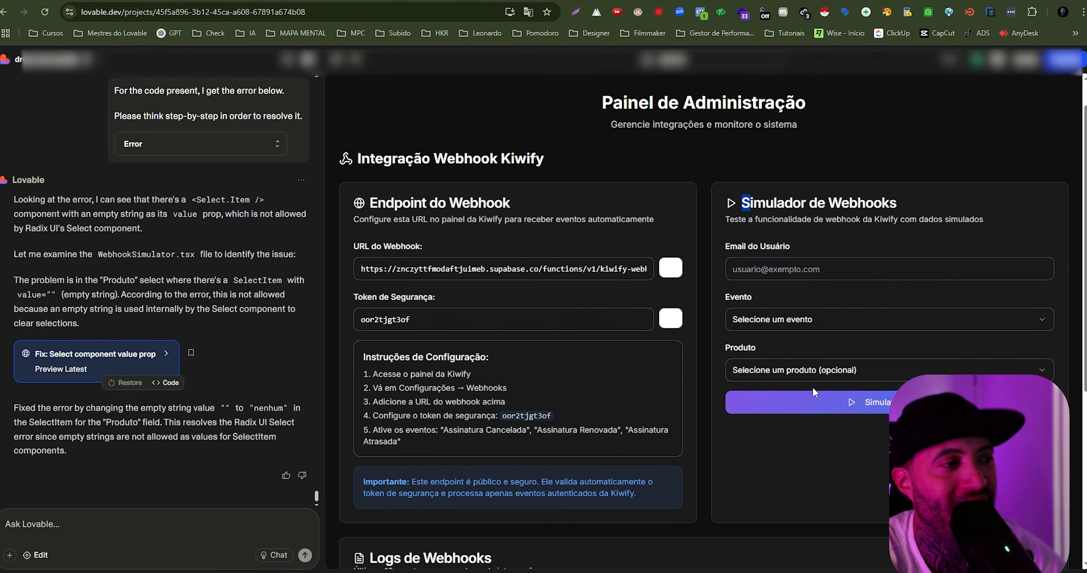
# - Simulate a webhook for the account's e-mail with the event "Assinatura Aprovada" and the product "Plano Master"
pyautogui.click(802, 271)
pyautogui.click(822, 298)
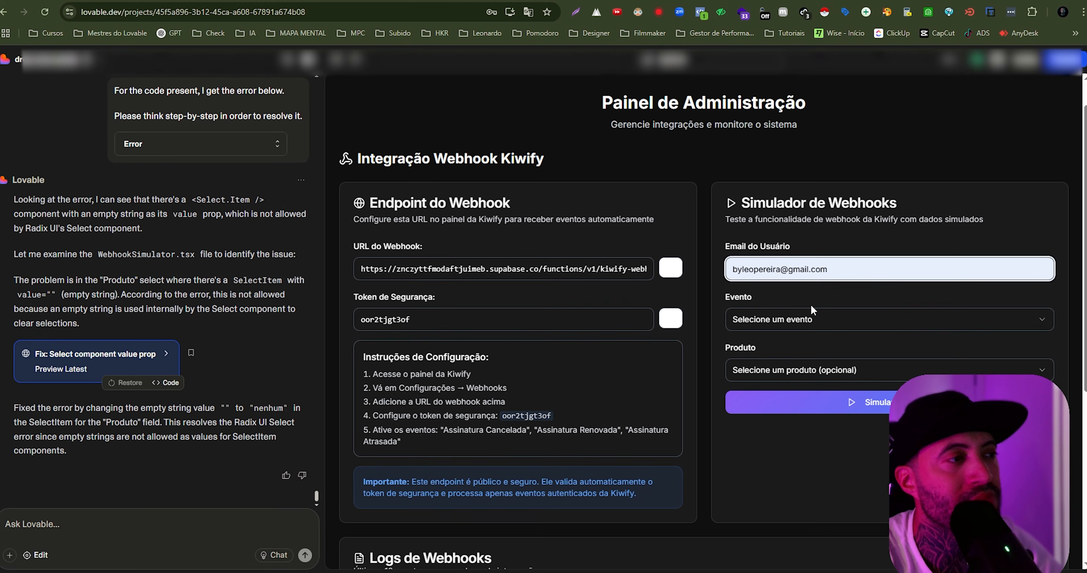
pyautogui.click(772, 324)
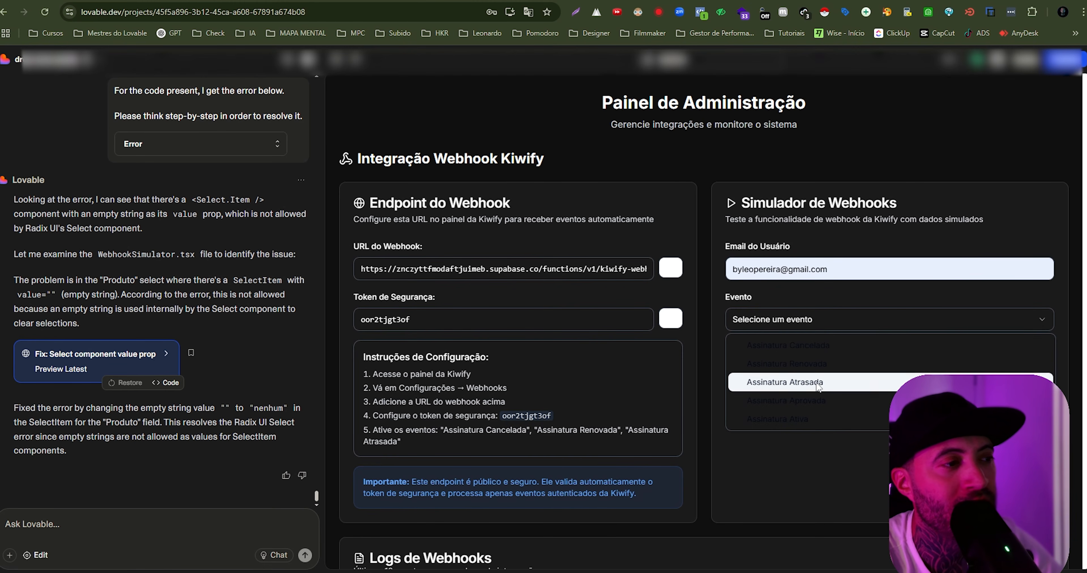
pyautogui.click(819, 401)
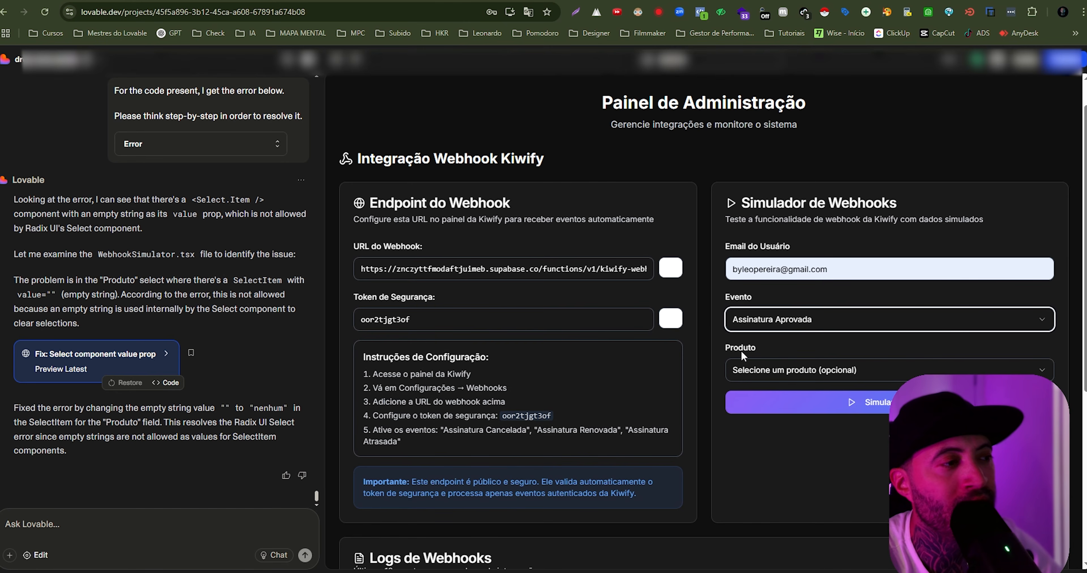
pyautogui.click(790, 369)
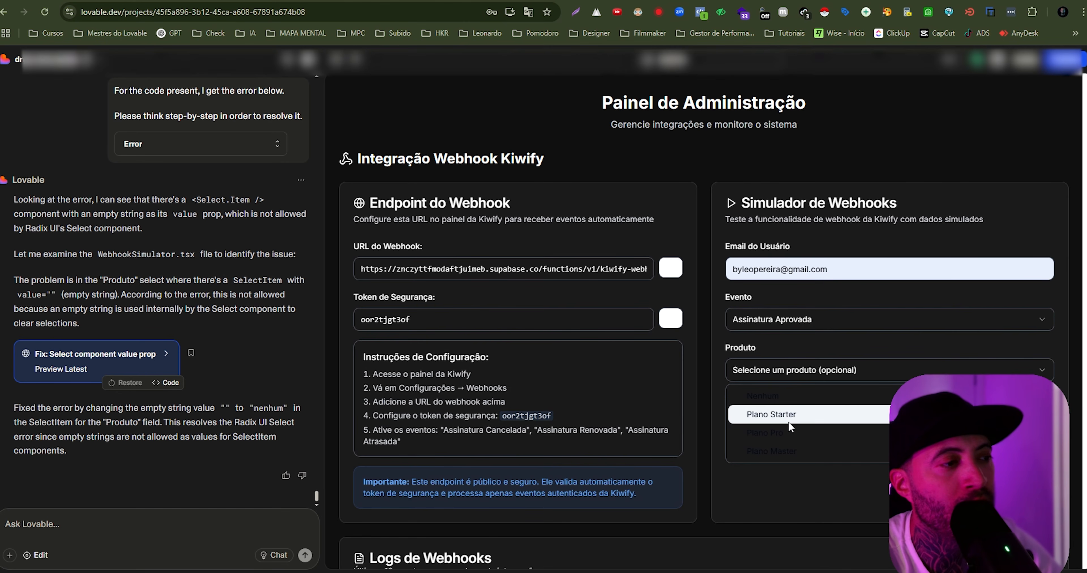
pyautogui.click(798, 449)
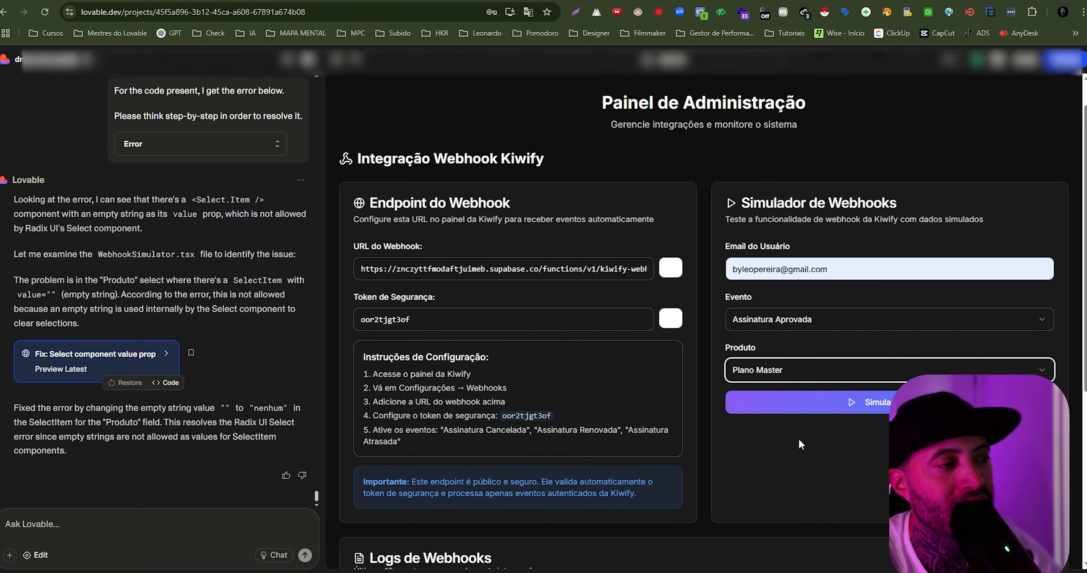
pyautogui.scroll(-2, 868, 403)
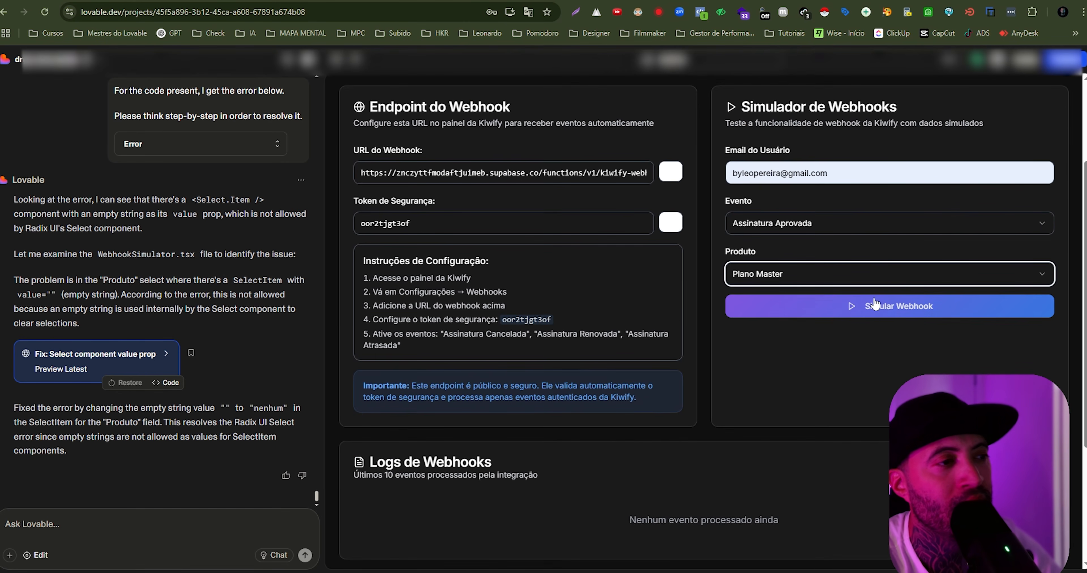
pyautogui.click(876, 306)
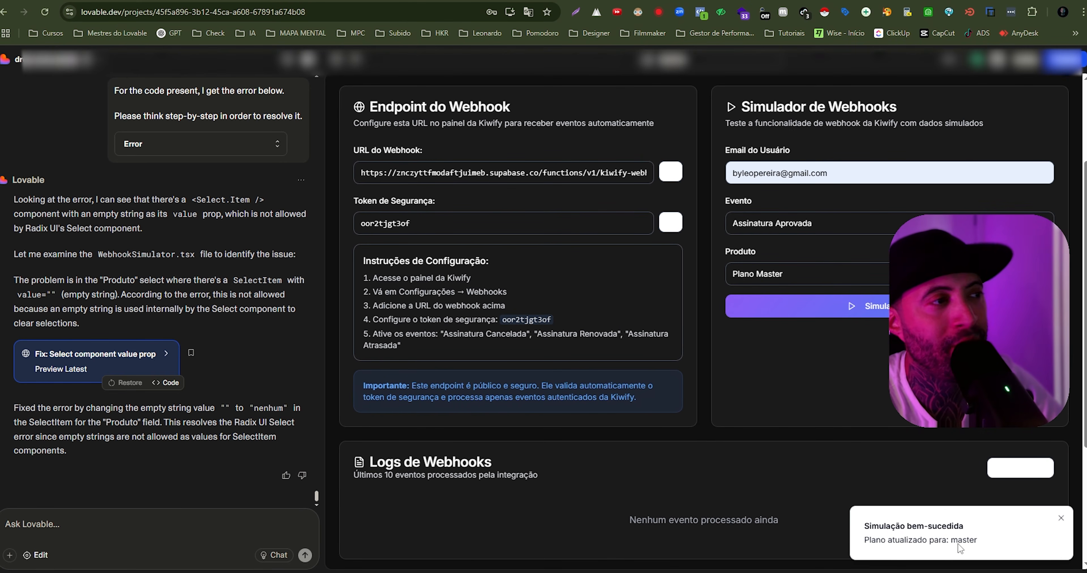
# - Check the simulated event's date, e-mail, event, product, applied plan and status in "Logs de Webhooks"
pyautogui.scroll(-2, 839, 384)
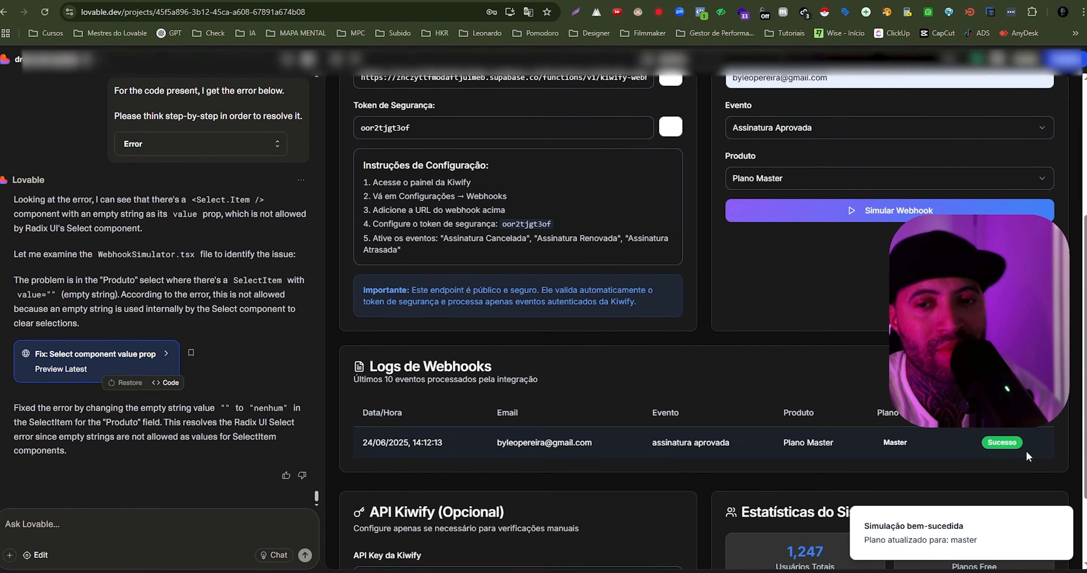
pyautogui.scroll(2, 838, 459)
pyautogui.scroll(-2, 784, 487)
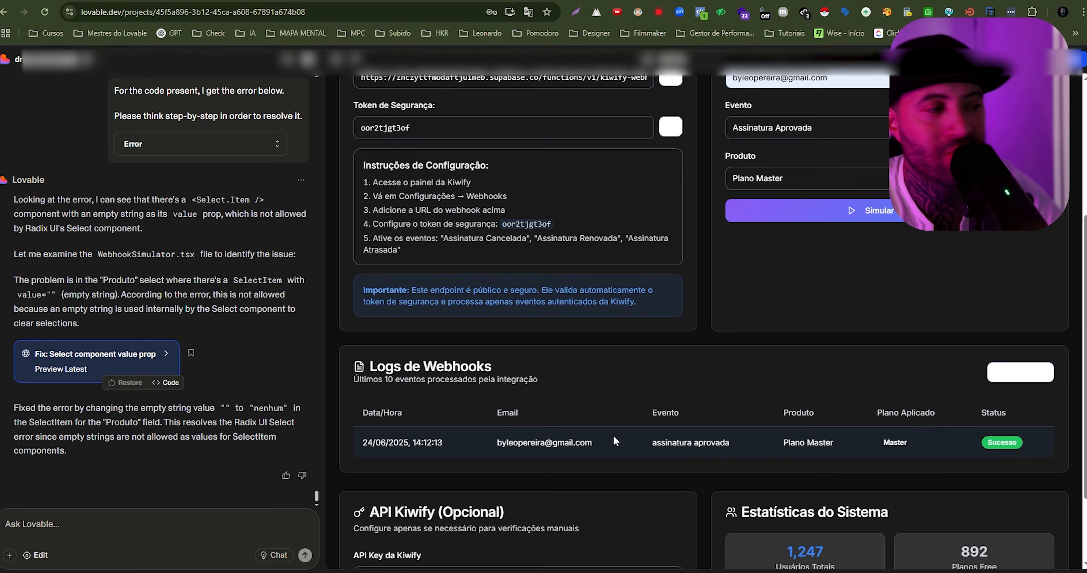
pyautogui.moveTo(362, 442); pyautogui.dragTo(581, 442)
pyautogui.moveTo(652, 442); pyautogui.dragTo(864, 451)
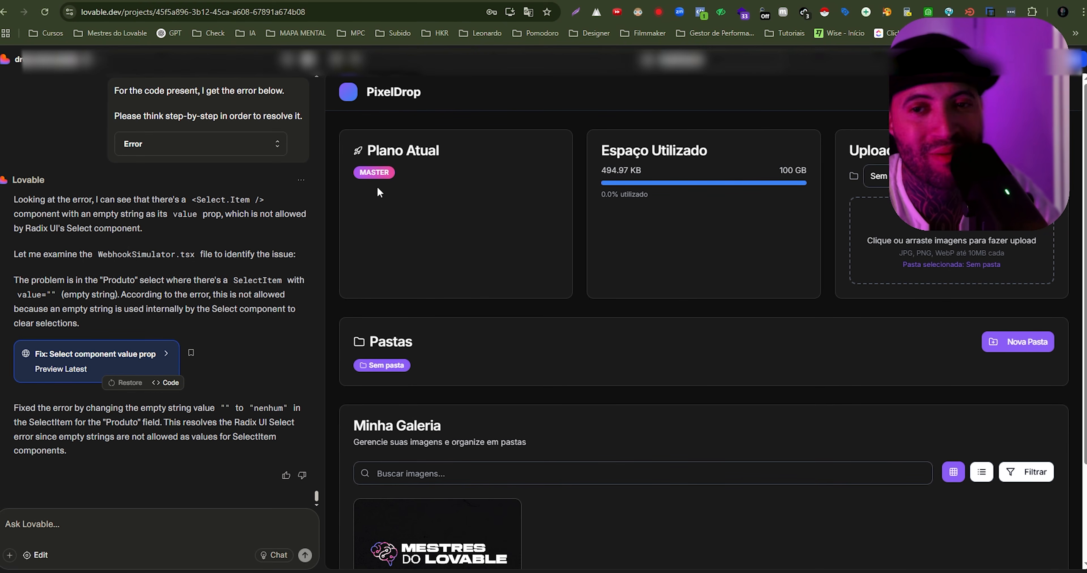
# - Check the plan badge under "Plano Atual" and the storage limit on the PixelDrop dashboard
pyautogui.doubleClick(357, 173)
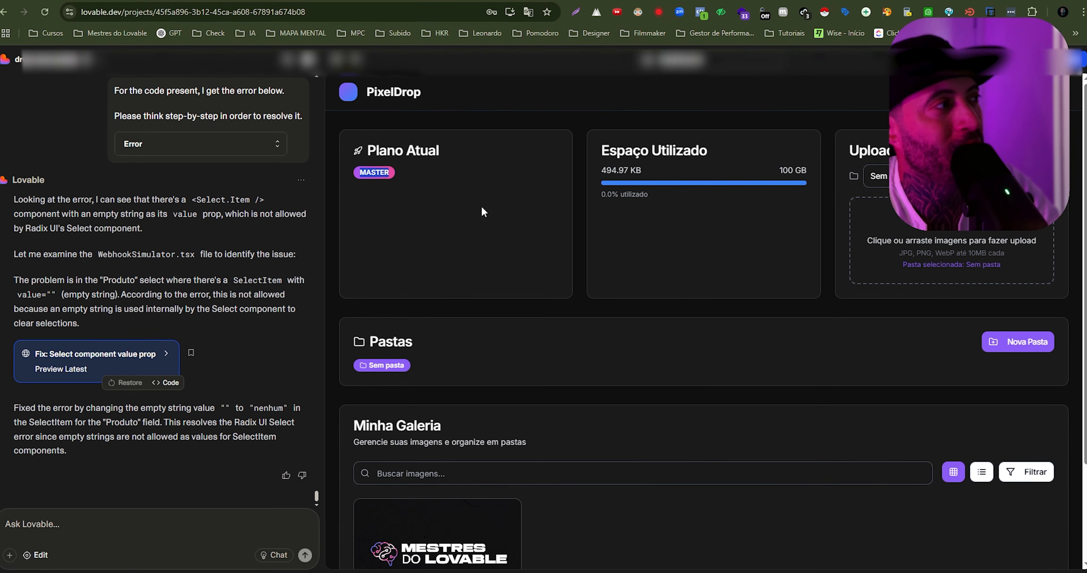
pyautogui.click(392, 192)
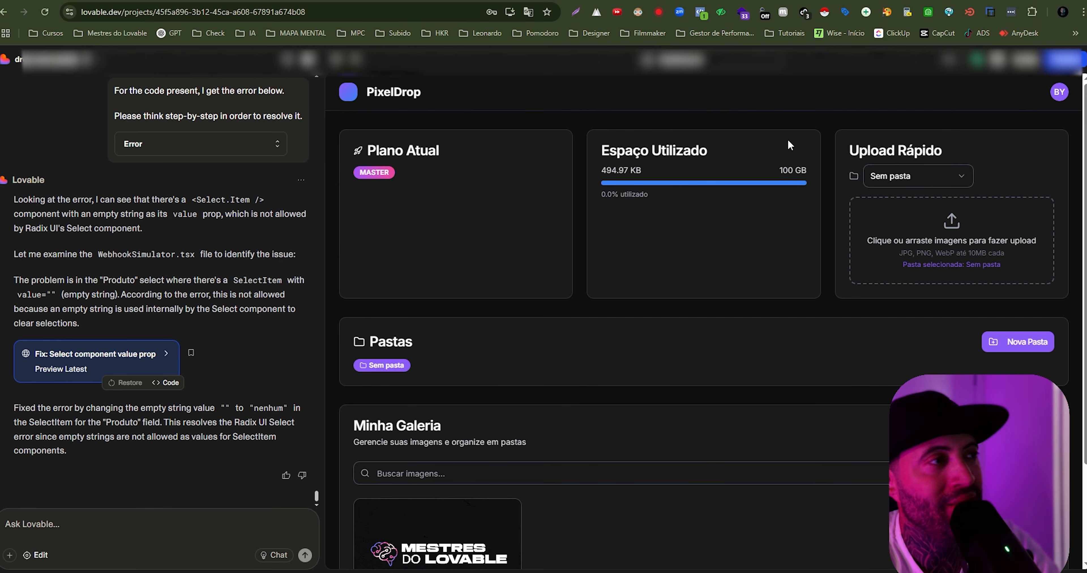
pyautogui.click(1057, 93)
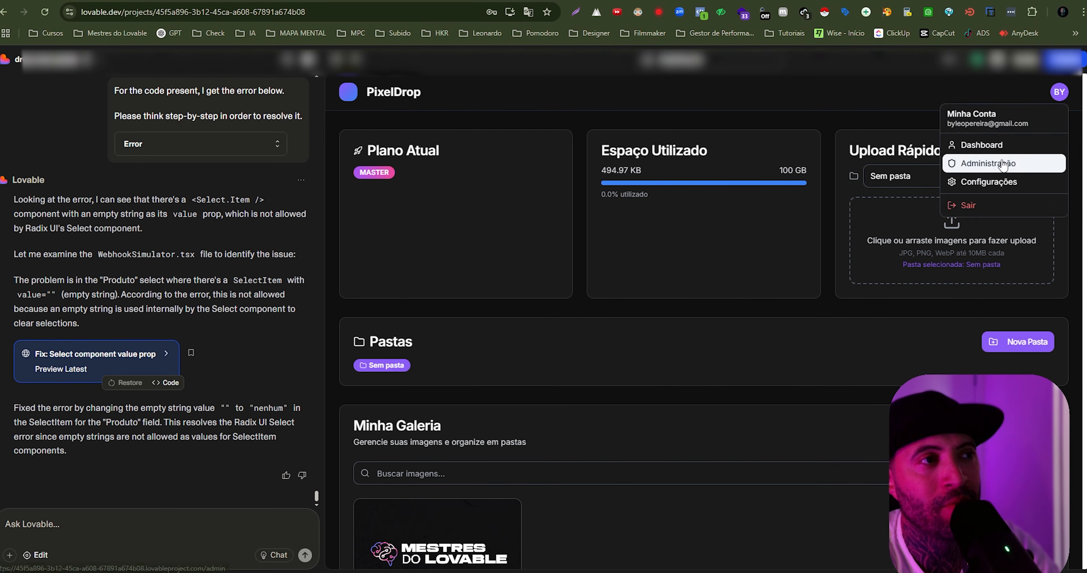
pyautogui.click(663, 203)
pyautogui.doubleClick(359, 175)
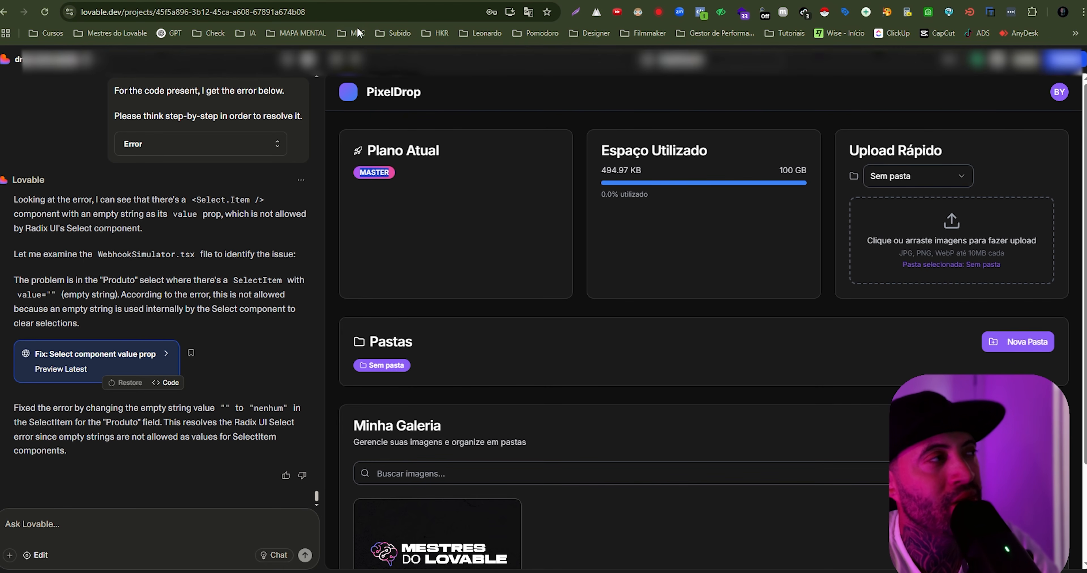
# - Switch to Supabase's Table Editor and inspect the records in the users, verification_logs and webhook_logs tables
pyautogui.click(304, 0)
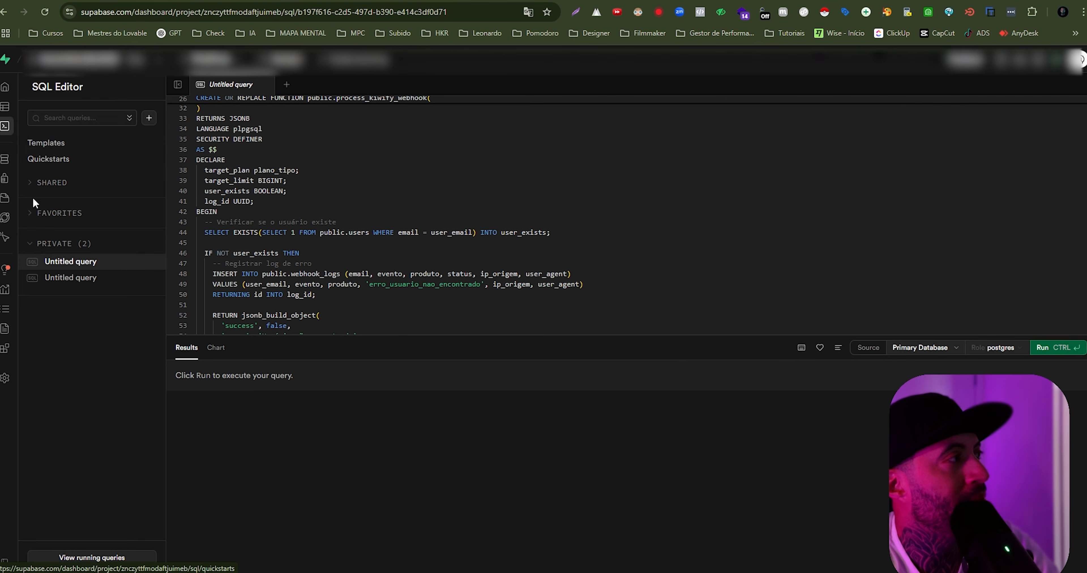
pyautogui.moveTo(8, 165)
pyautogui.click(34, 106)
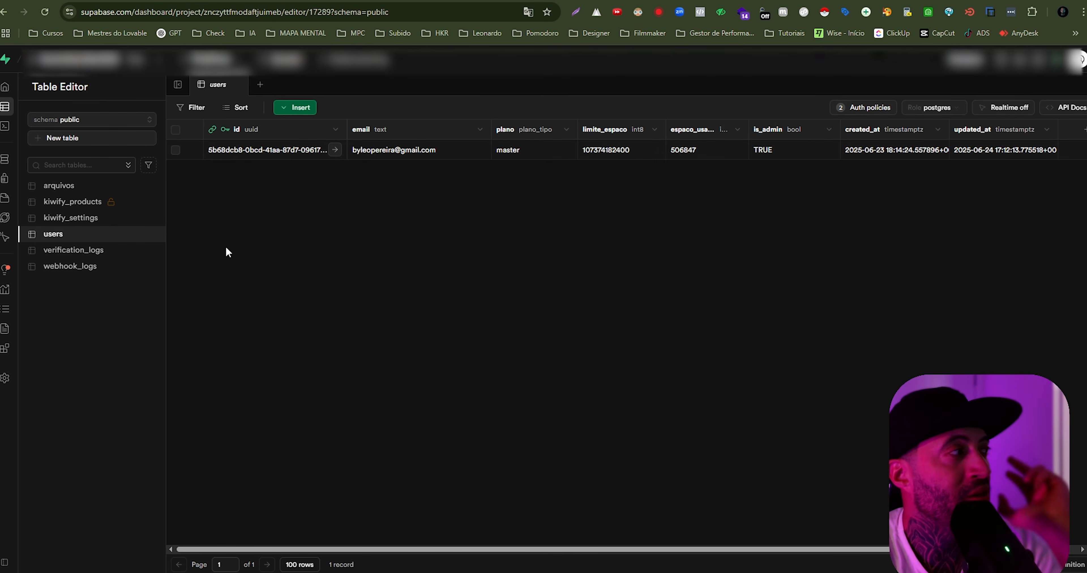
pyautogui.click(87, 253)
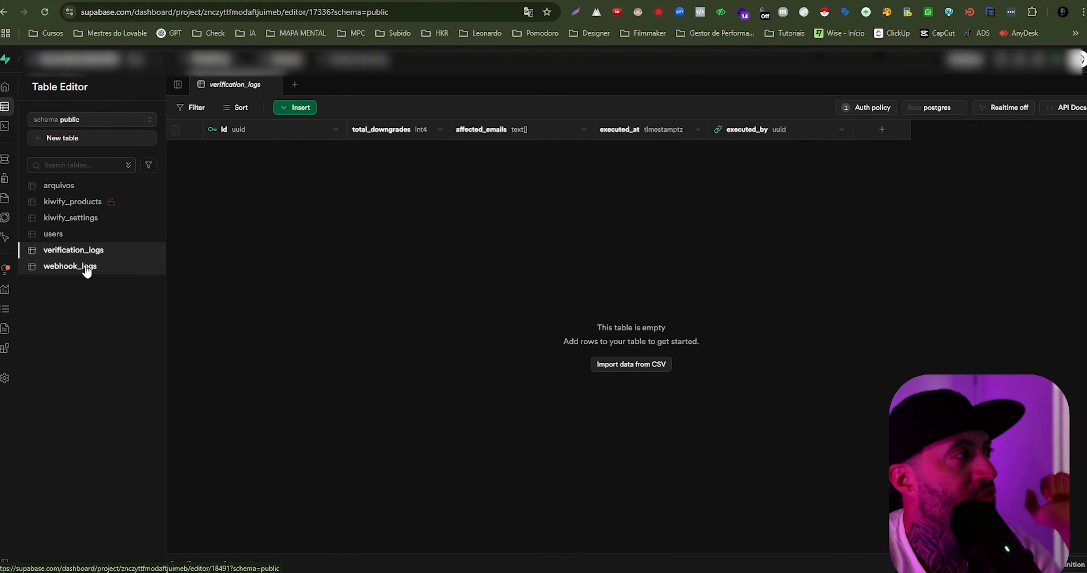
pyautogui.click(86, 270)
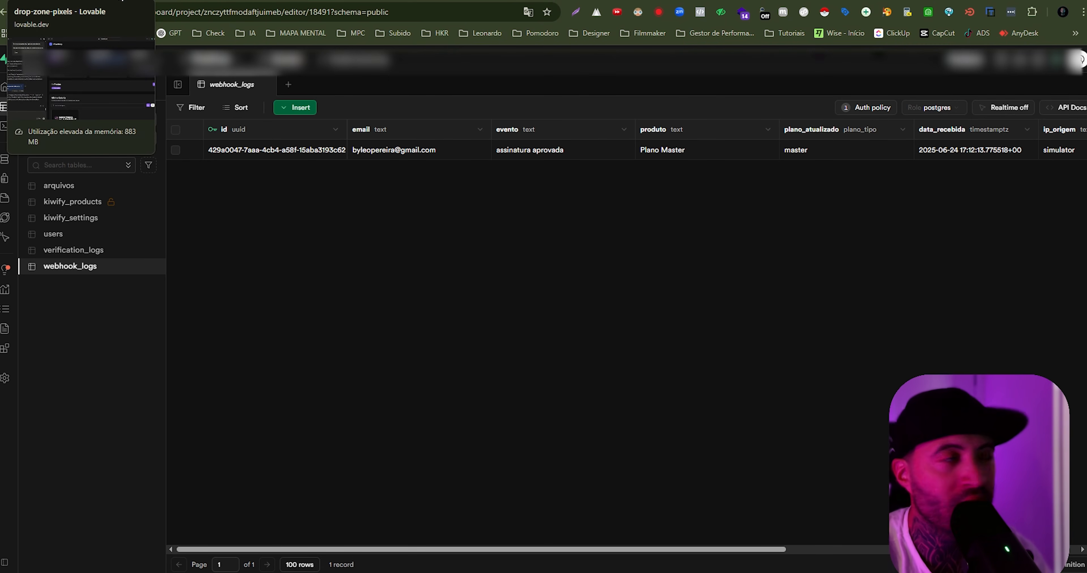
# - Switch back to the Lovable preview and open PixelDrop's administration page
pyautogui.click(122, 0)
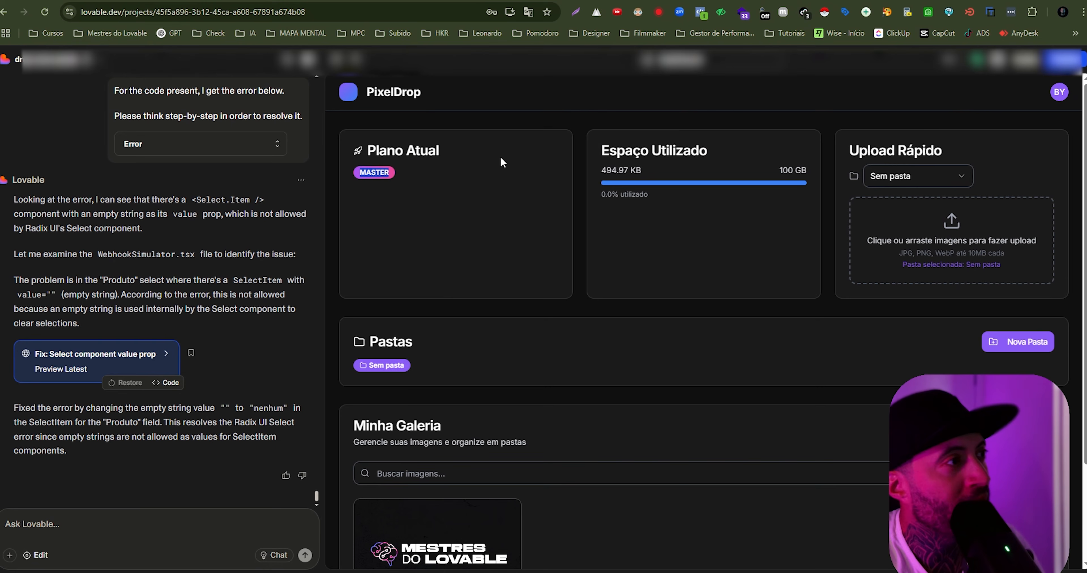
pyautogui.click(1059, 92)
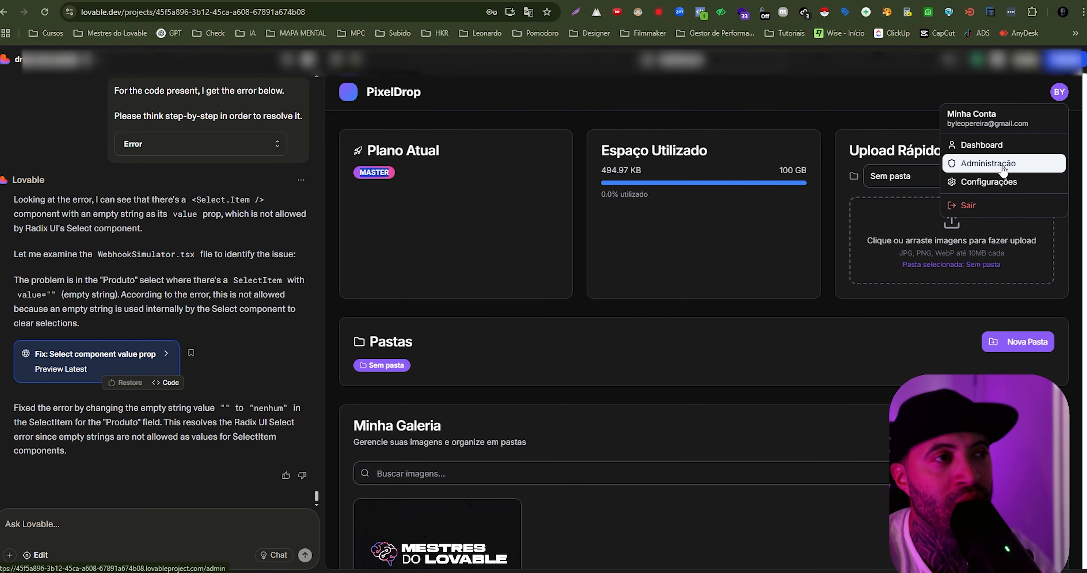
pyautogui.click(1003, 170)
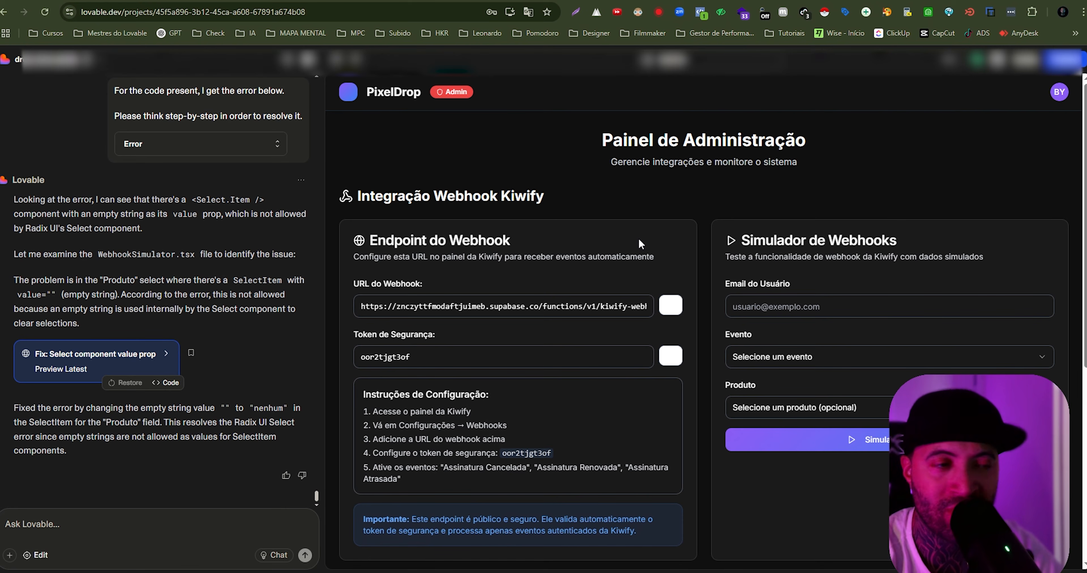
# - Simulate a webhook for the account's e-mail with the event "Assinatura Cancelada" and the product "Plano Master"
pyautogui.click(907, 311)
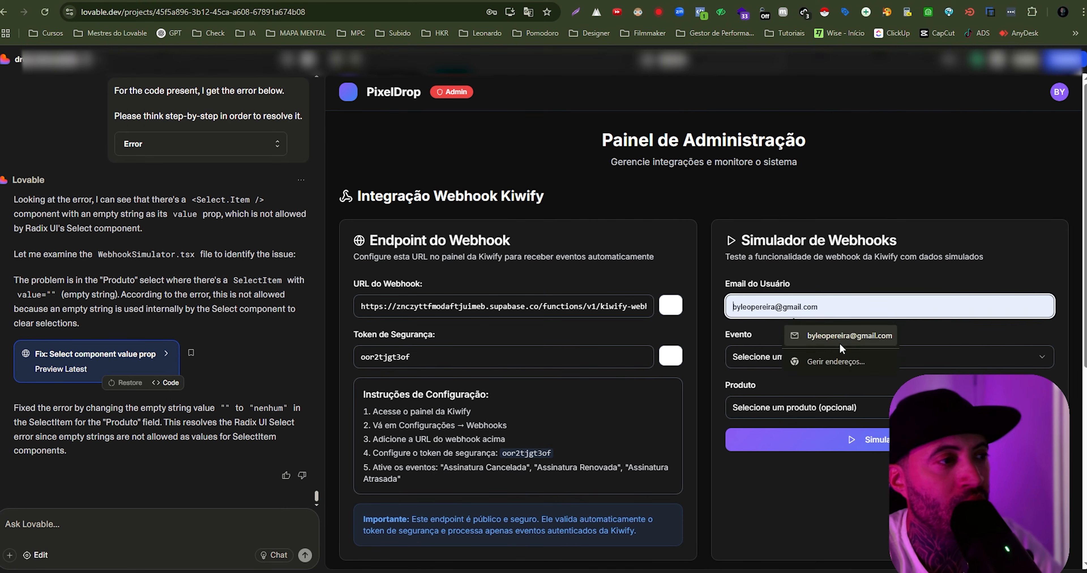
pyautogui.click(838, 339)
pyautogui.click(825, 357)
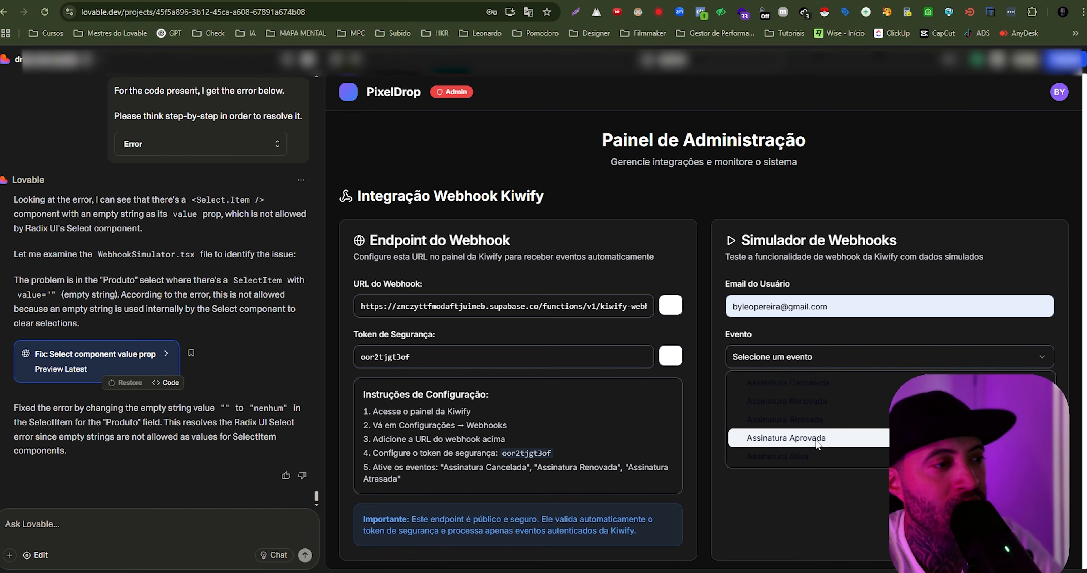
pyautogui.click(815, 389)
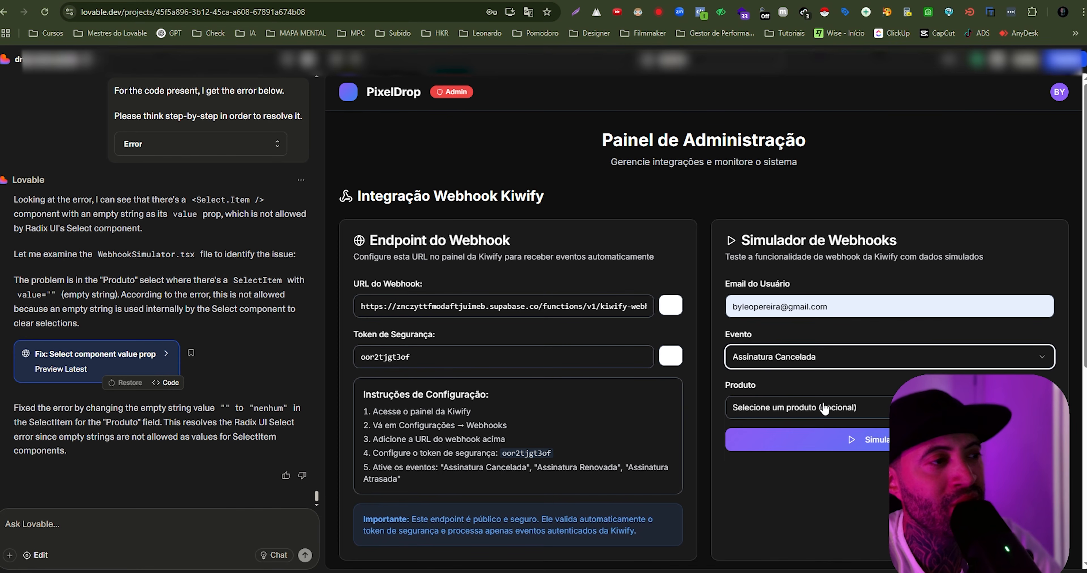
pyautogui.click(759, 406)
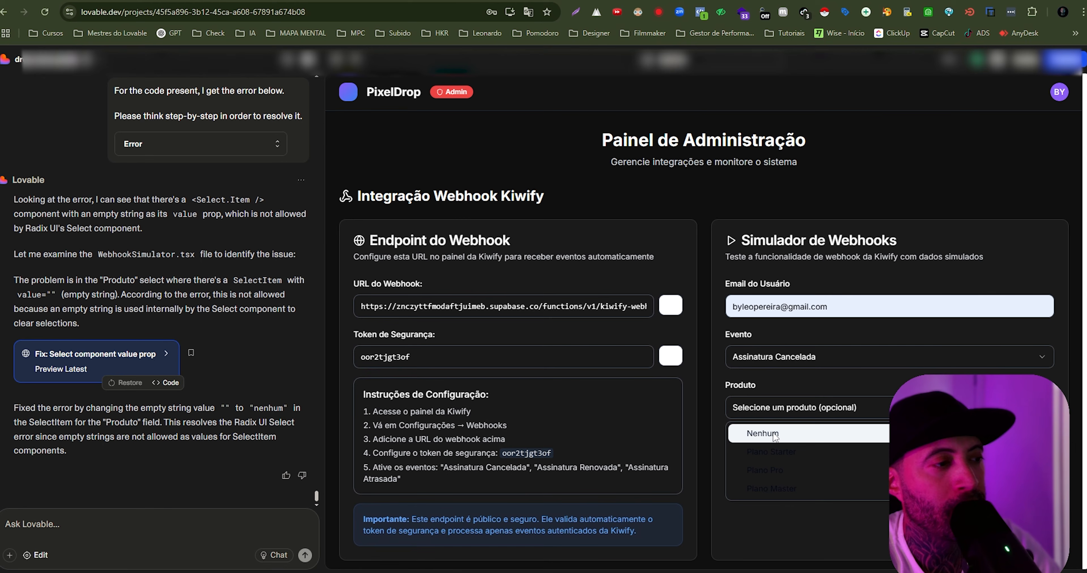
pyautogui.click(792, 491)
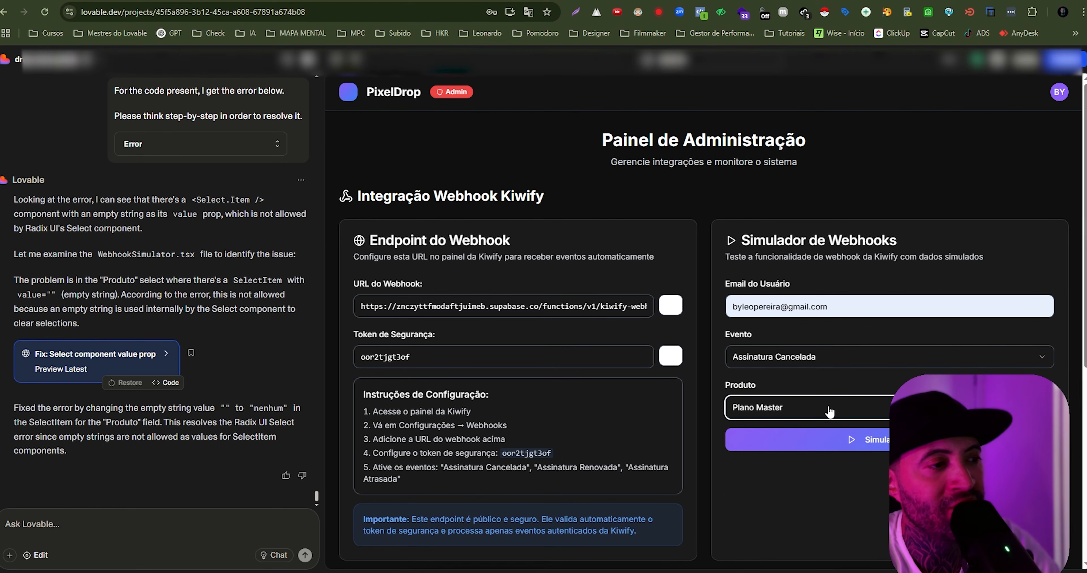
pyautogui.click(873, 440)
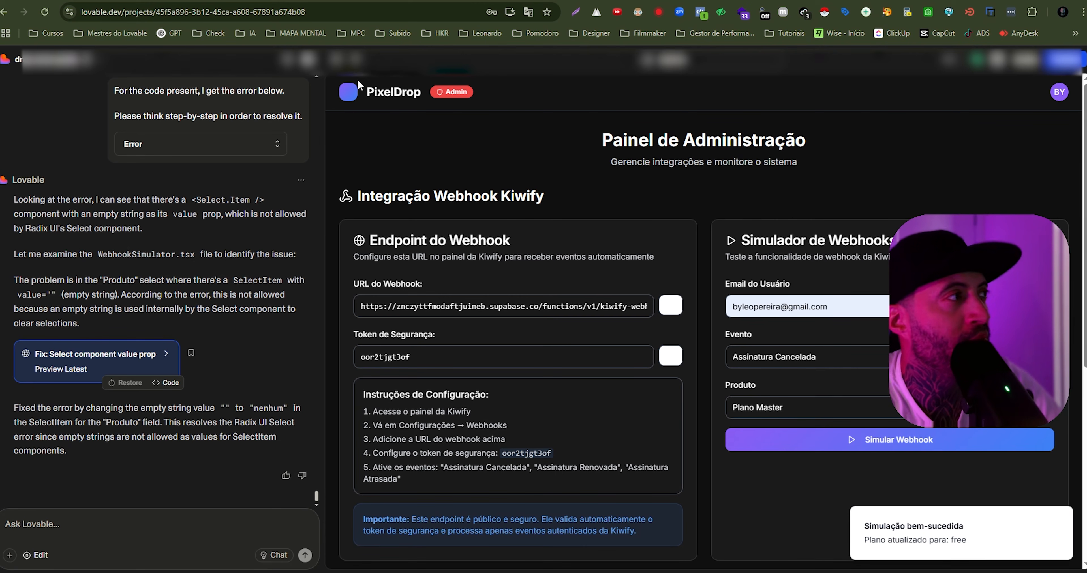
# - Check the plan badge and storage limit on the PixelDrop dashboard, and the cancelled event's plano_atualizado in Supabase's webhook_logs table
pyautogui.click(1055, 98)
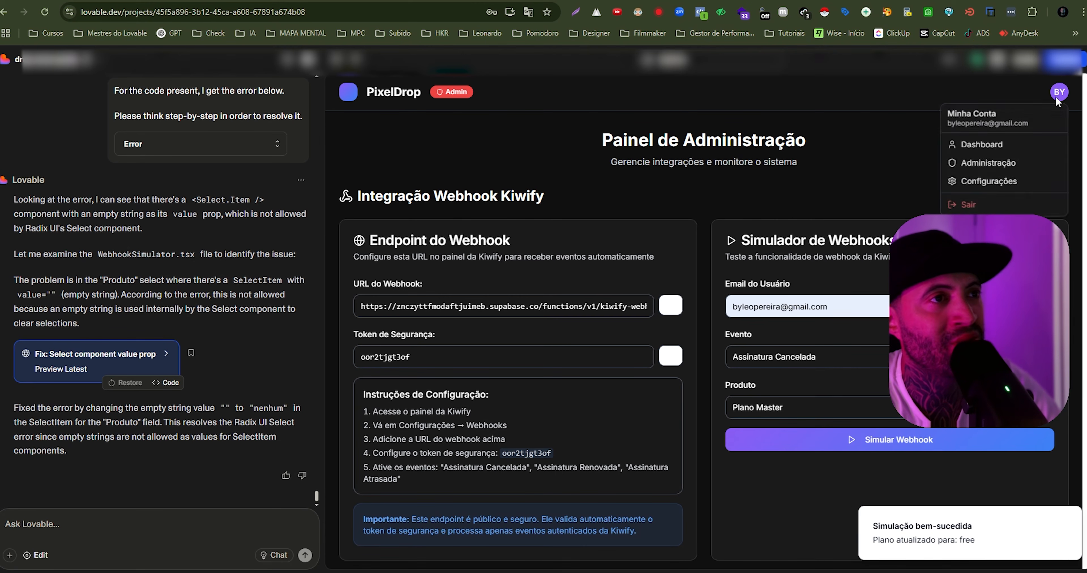
pyautogui.click(980, 145)
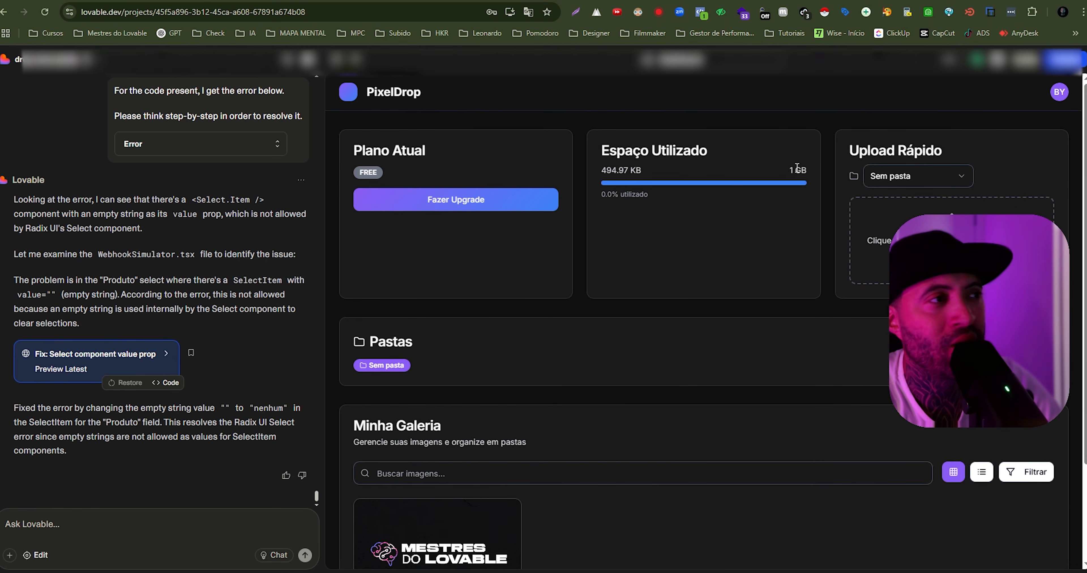
pyautogui.moveTo(788, 168); pyautogui.dragTo(828, 173)
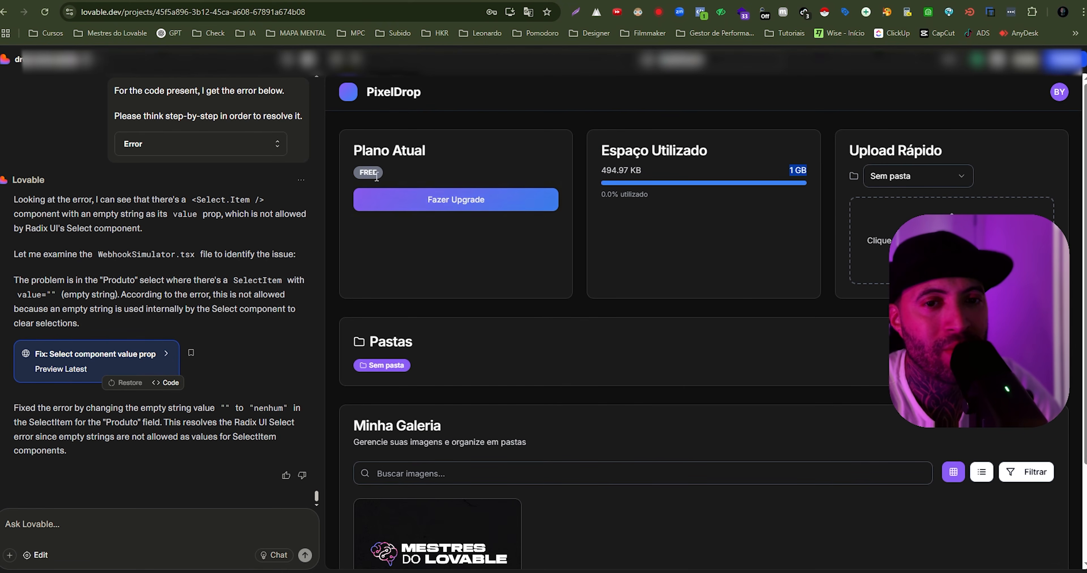
pyautogui.moveTo(368, 172); pyautogui.dragTo(378, 171)
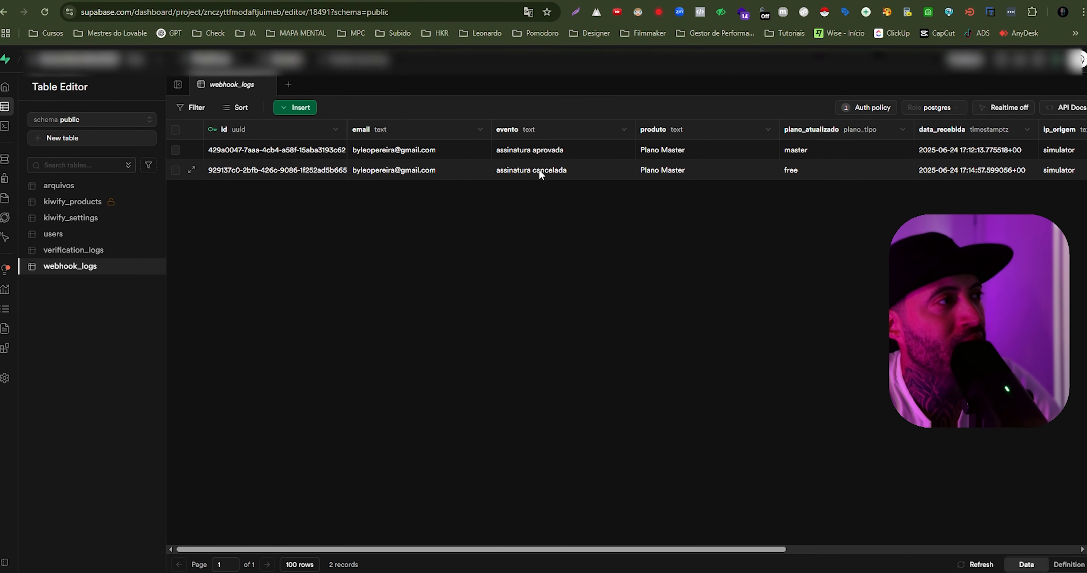
pyautogui.click(806, 175)
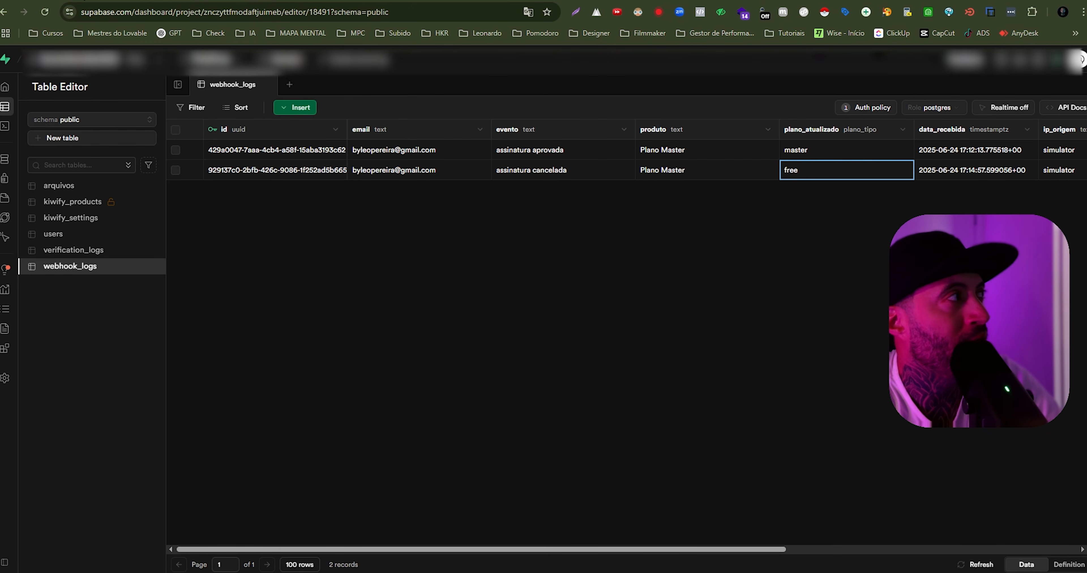
# - Return to the PixelDrop dashboard in Lovable and open the upgrade plans to review the Starter, Pro and Master offers
pyautogui.click(46, 0)
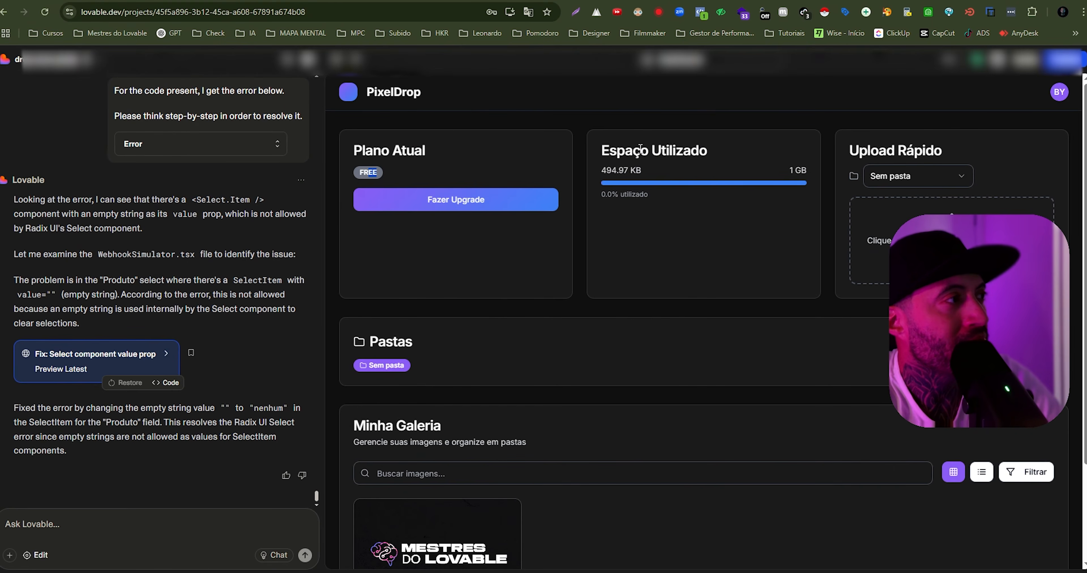
pyautogui.click(437, 206)
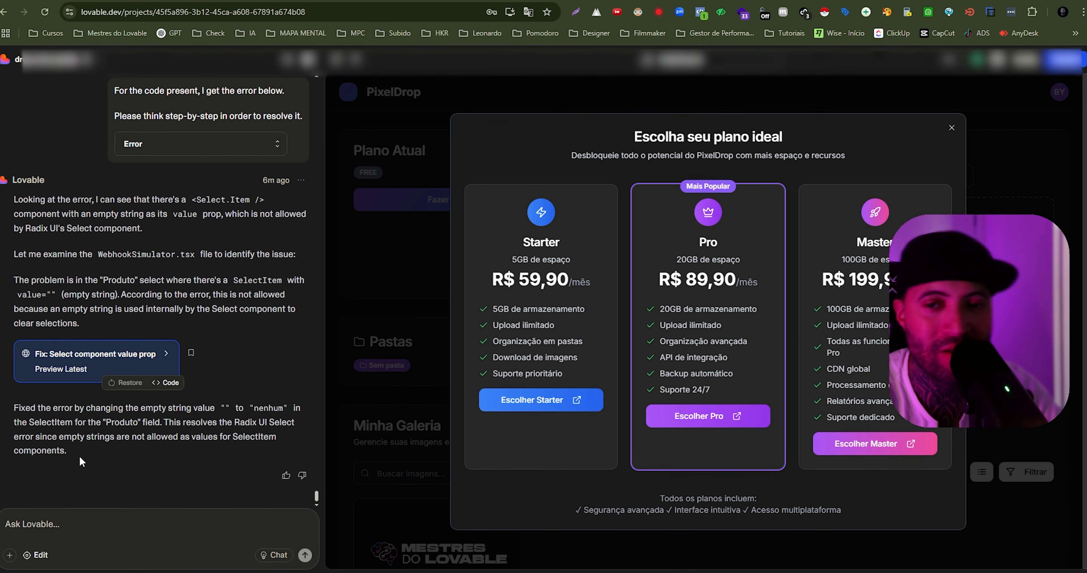
# - Switch to the Kiwify dashboard and open the "Configurações" of the PixelDrop product
pyautogui.click(233, 2)
pyautogui.click(29, 101)
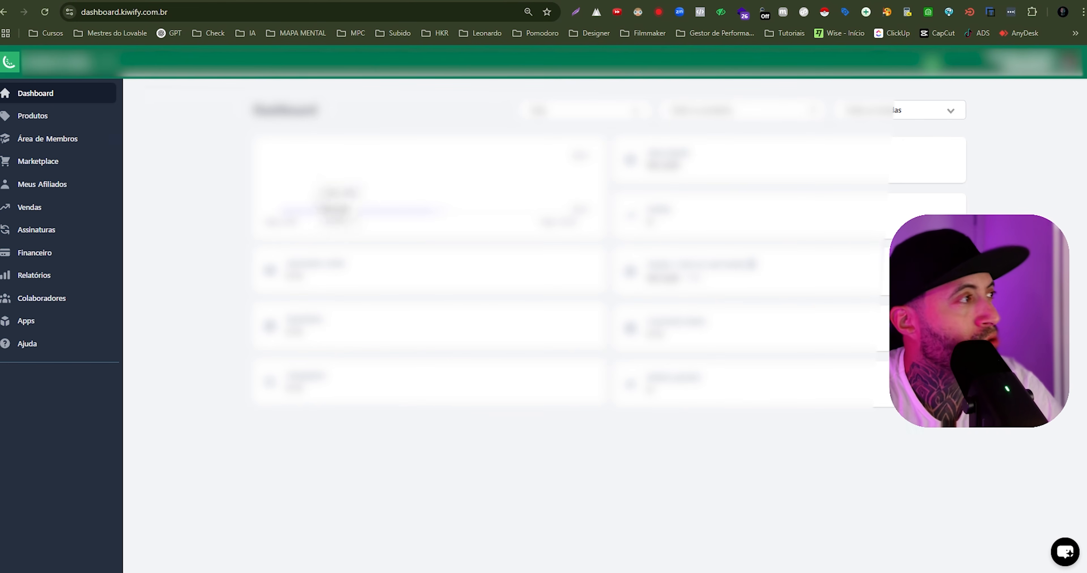
pyautogui.click(58, 123)
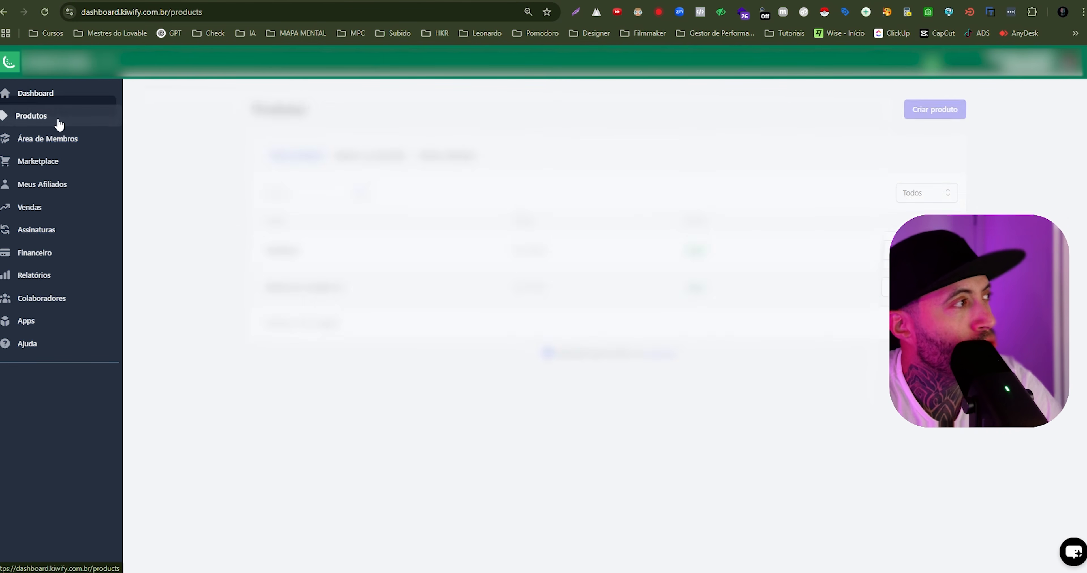
pyautogui.click(282, 252)
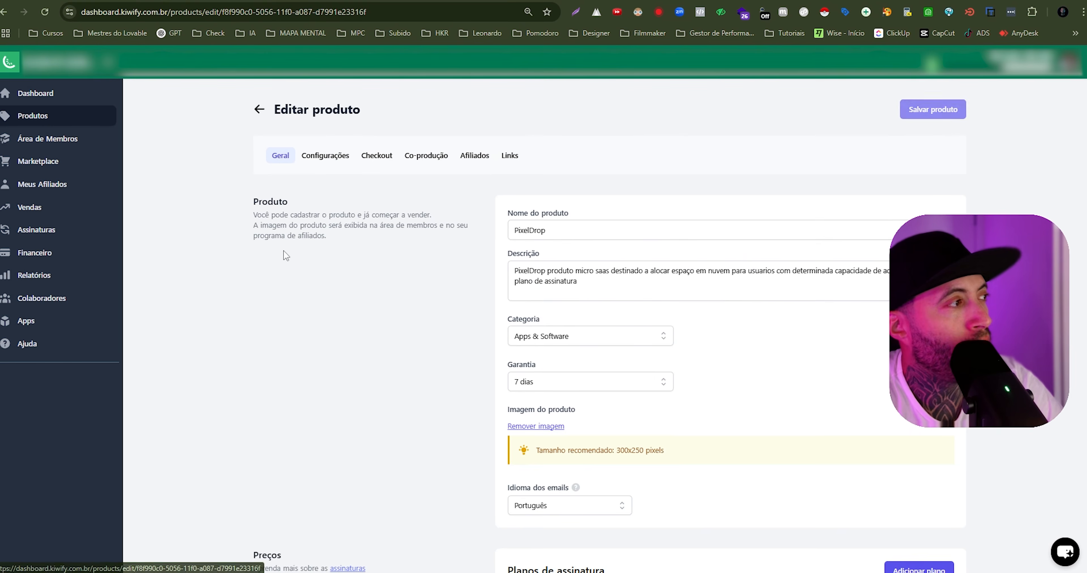
pyautogui.click(325, 156)
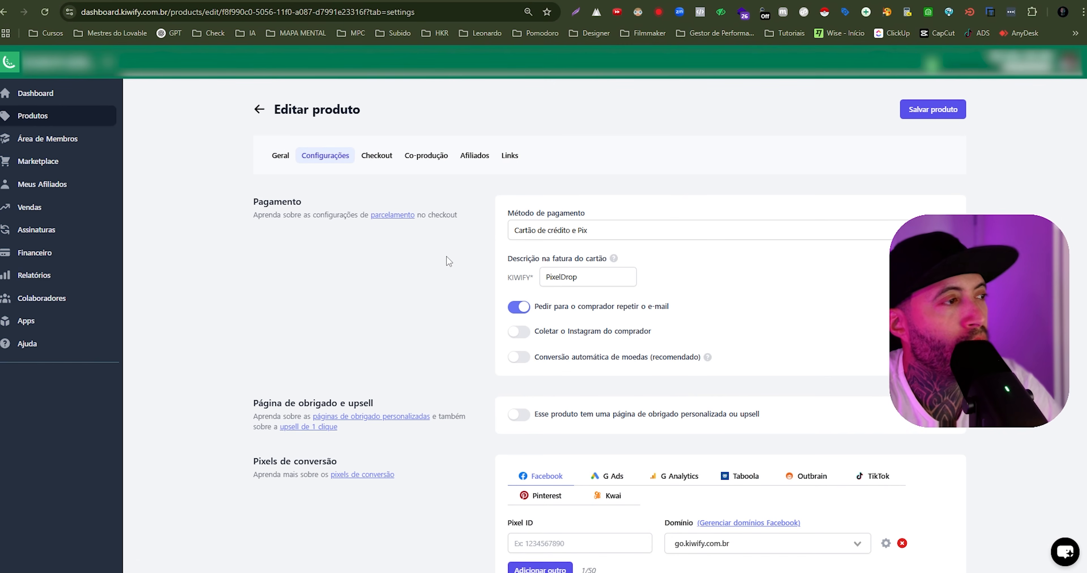
# - Enable discount coupons for the product and start a new coupon with the code DESC95 and a 95% discount
pyautogui.scroll(-8, 444, 284)
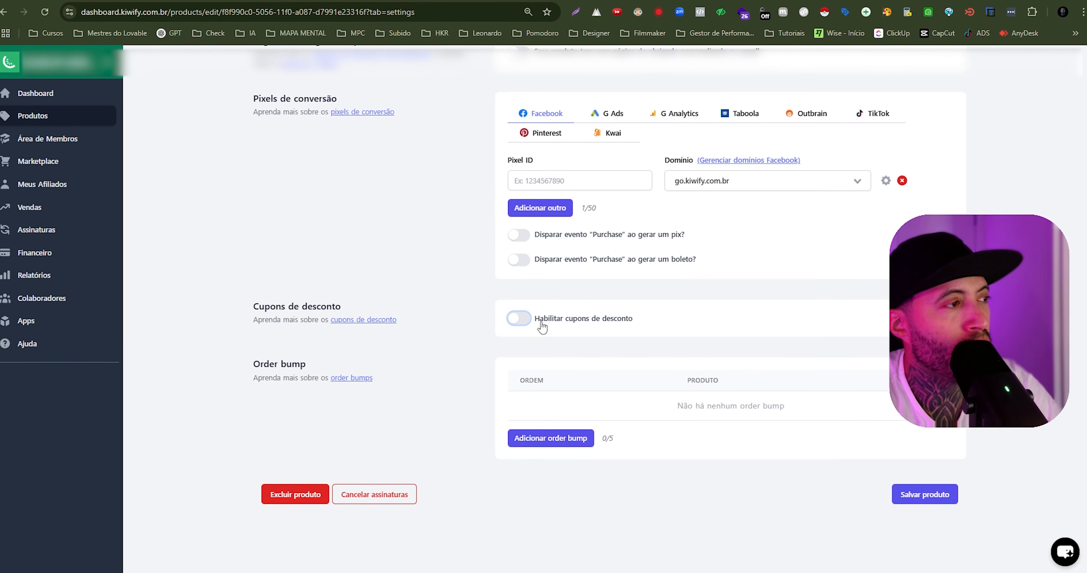
pyautogui.click(519, 322)
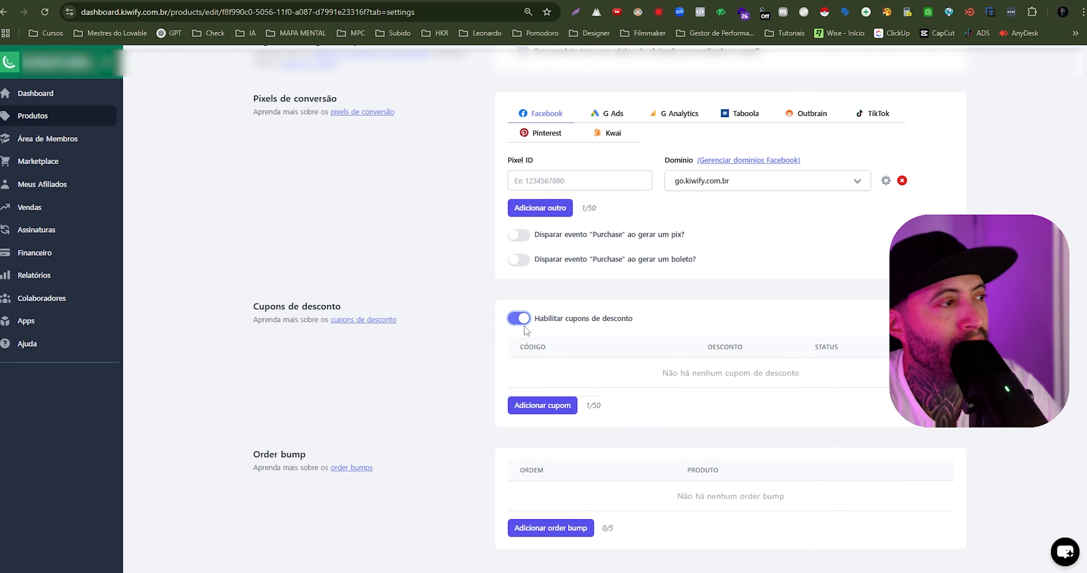
pyautogui.click(545, 408)
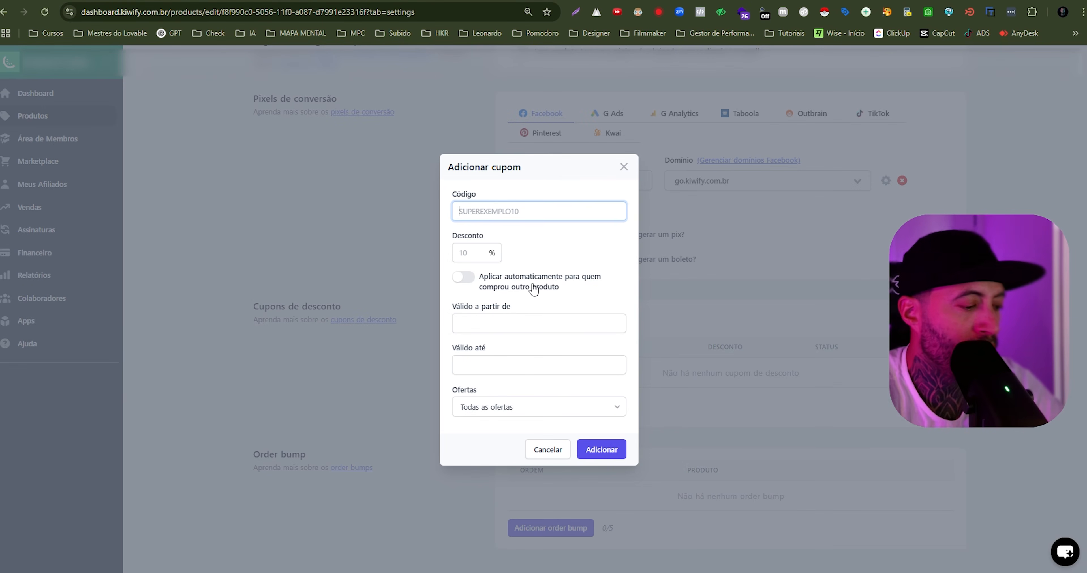
pyautogui.write('DESC95')
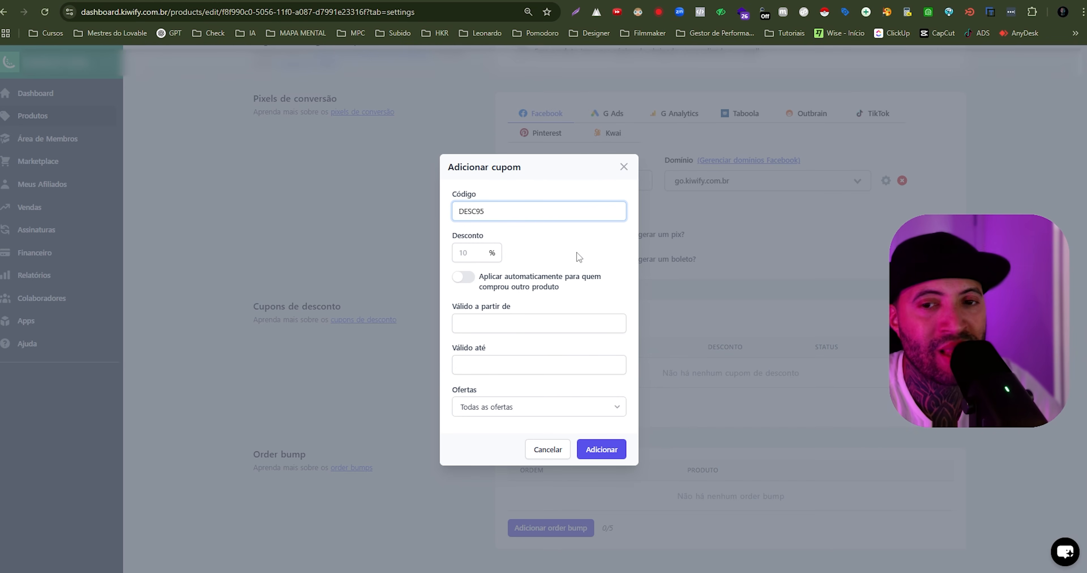
pyautogui.click(474, 256)
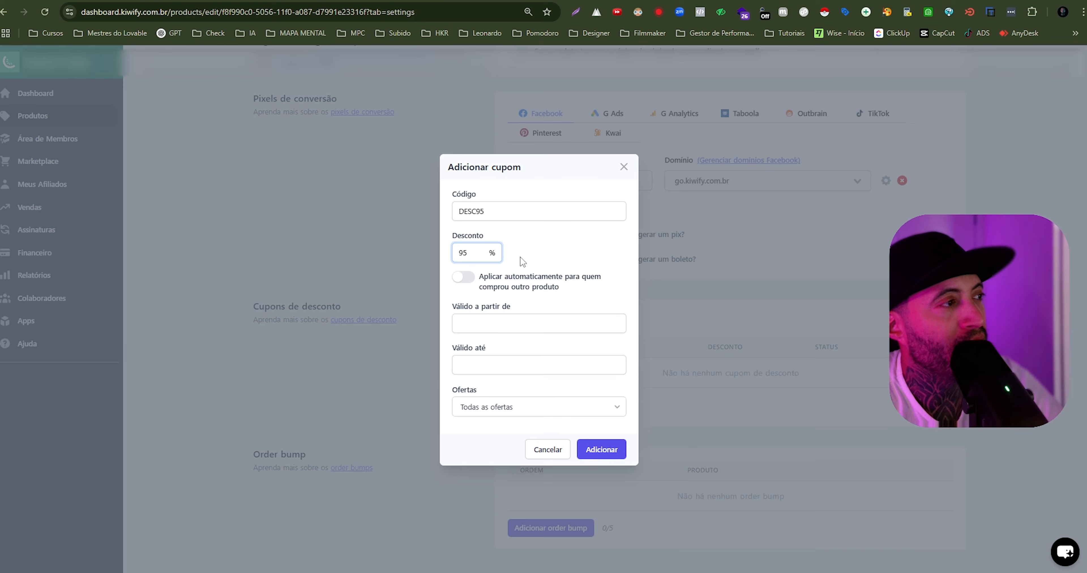
# - Set the coupon's validity from 24/06/2025 00:00 to 25/06/2025 00:00
pyautogui.click(493, 322)
pyautogui.click(508, 438)
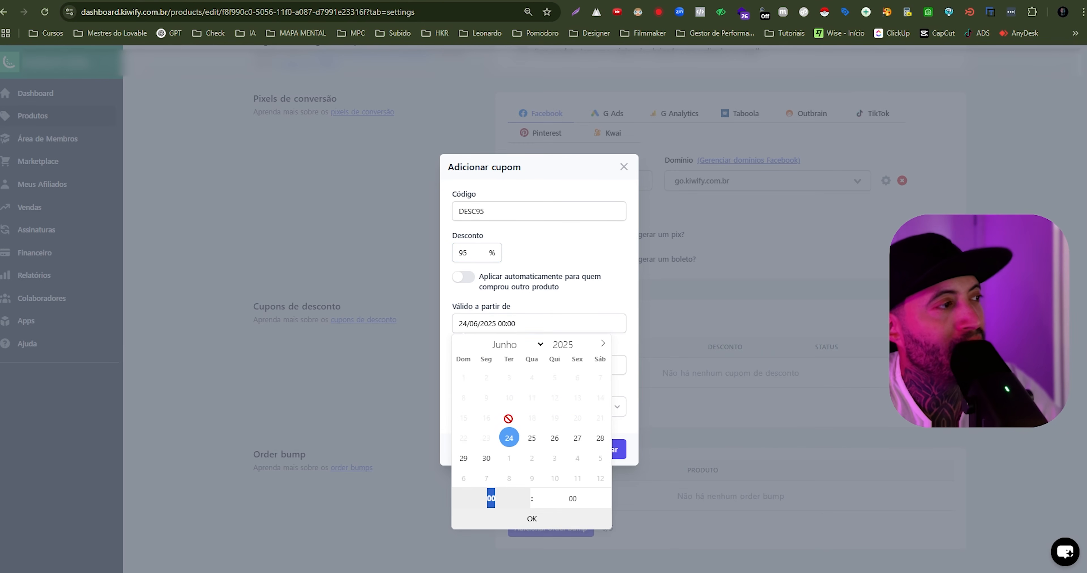
pyautogui.click(584, 300)
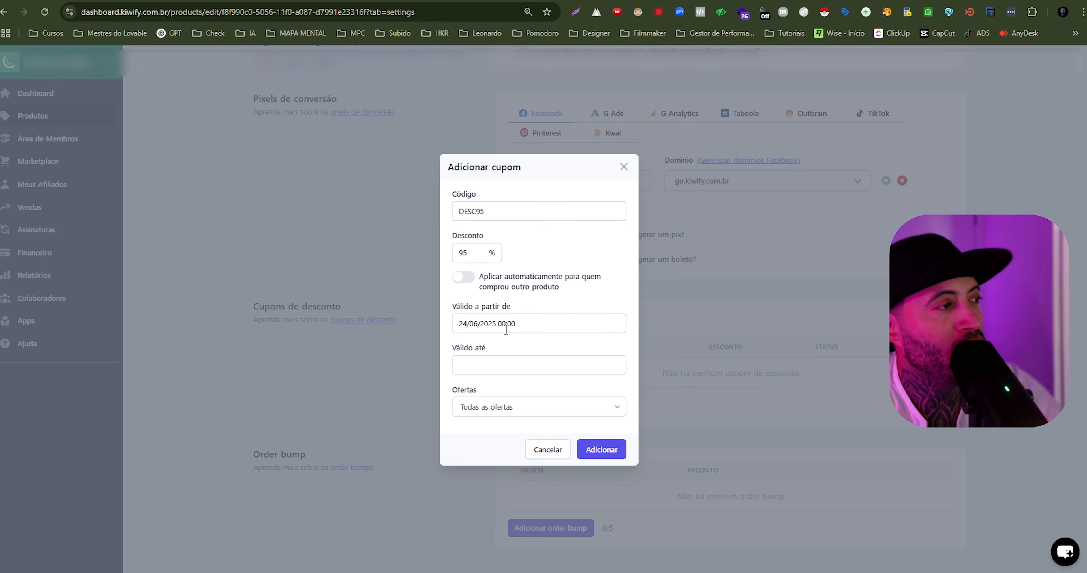
pyautogui.click(496, 363)
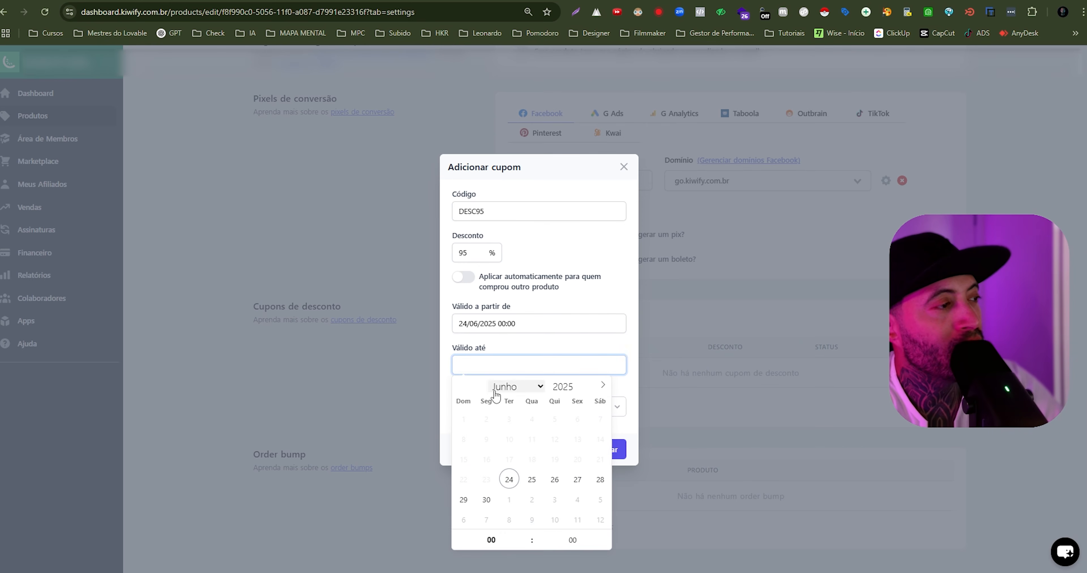
pyautogui.click(532, 481)
pyautogui.click(604, 311)
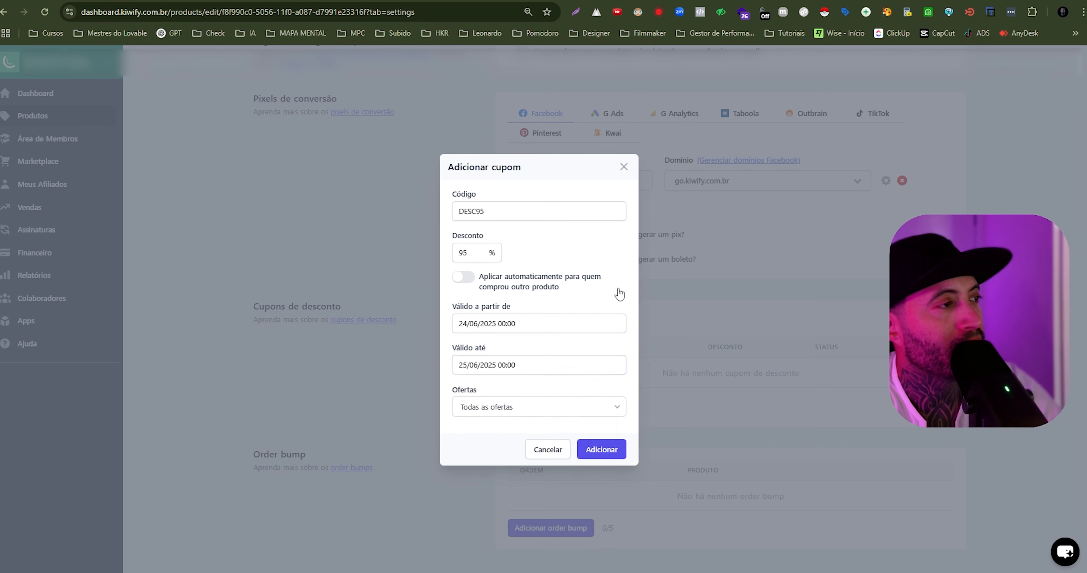
pyautogui.click(505, 413)
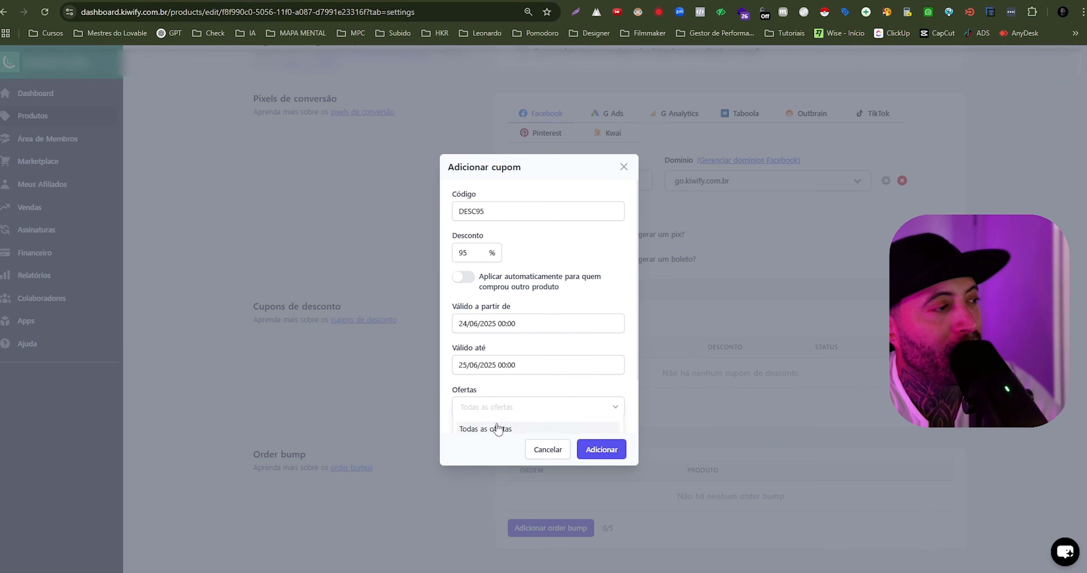
pyautogui.scroll(-4, 493, 421)
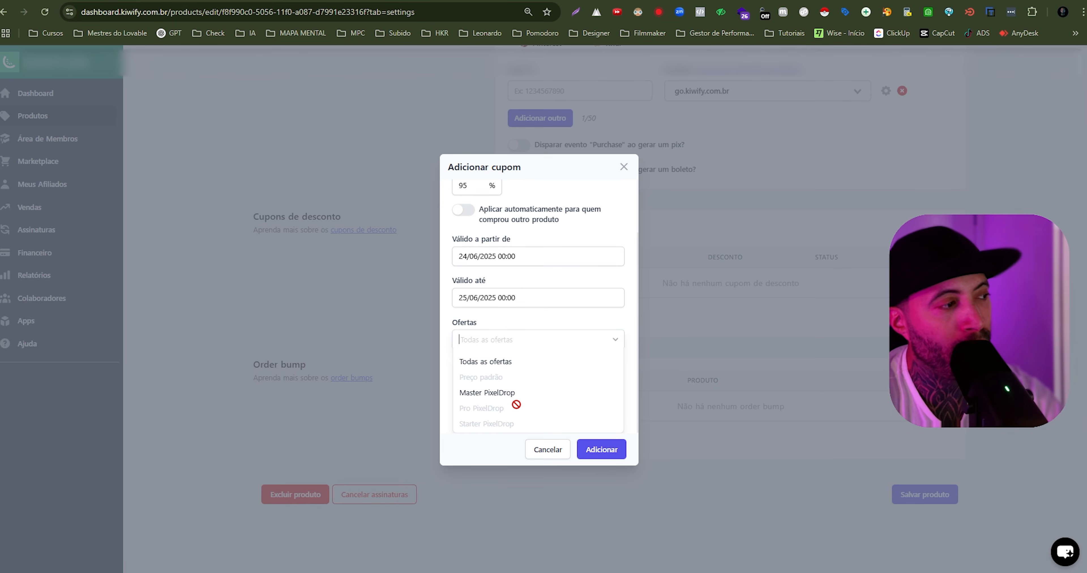
pyautogui.click(488, 393)
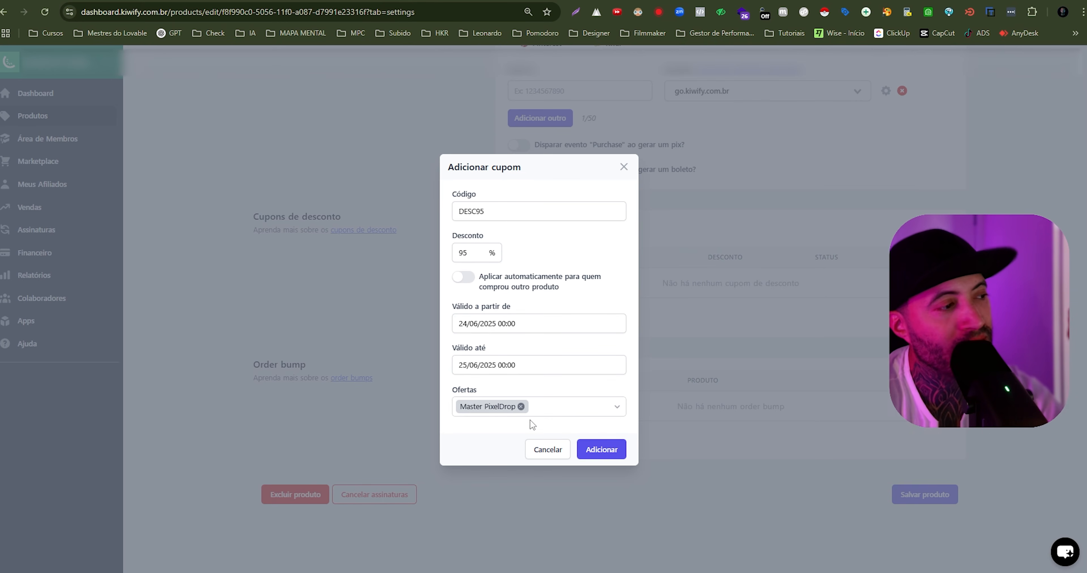
pyautogui.click(521, 406)
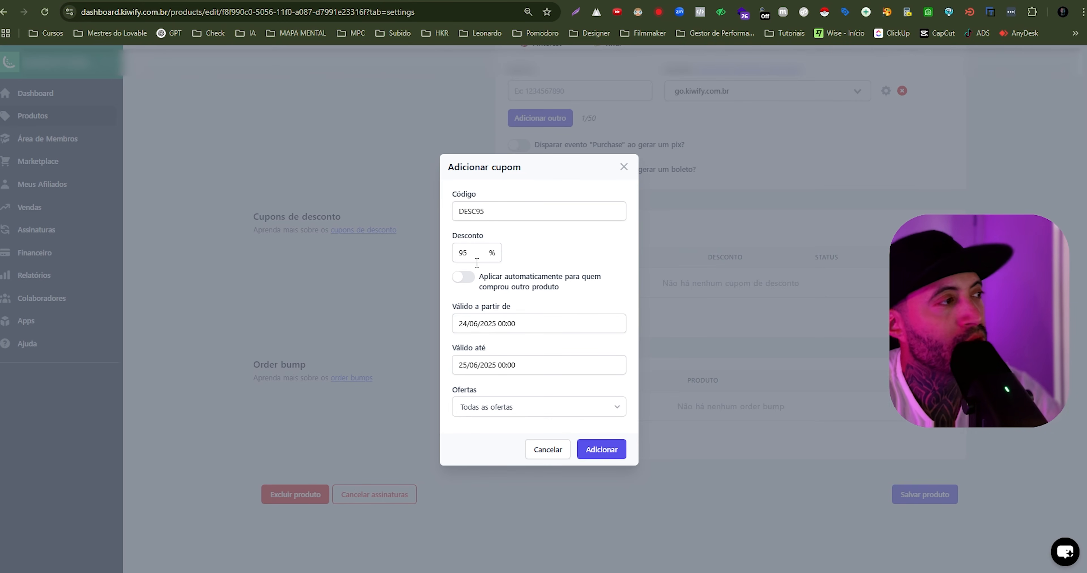
# - Set the coupon's discount to 91% and its code to DESC91, and restrict it to the Starter PixelDrop offer
pyautogui.doubleClick(462, 252)
pyautogui.write('91')
pyautogui.click(464, 406)
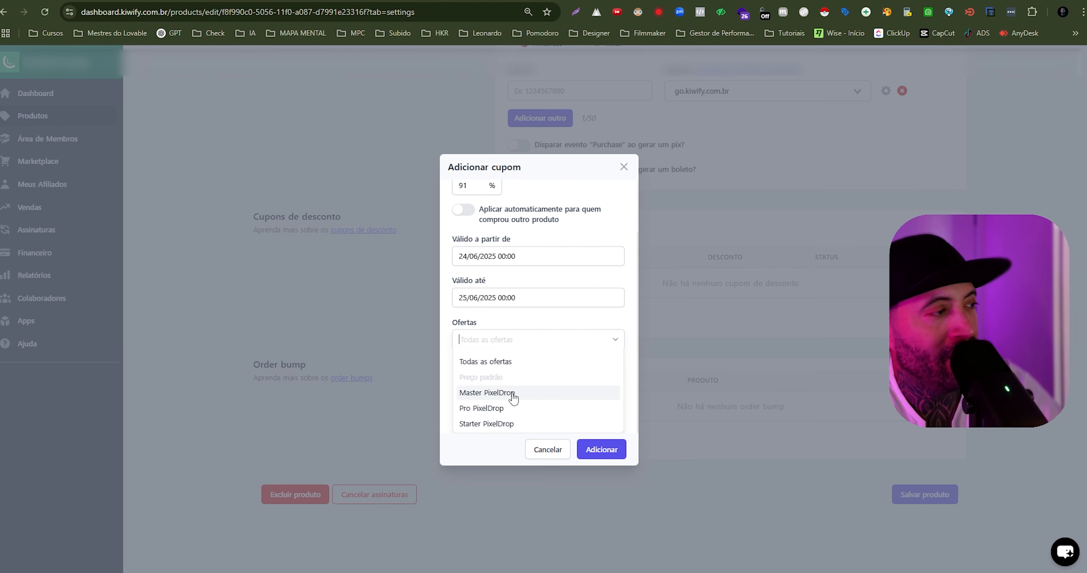
pyautogui.click(484, 425)
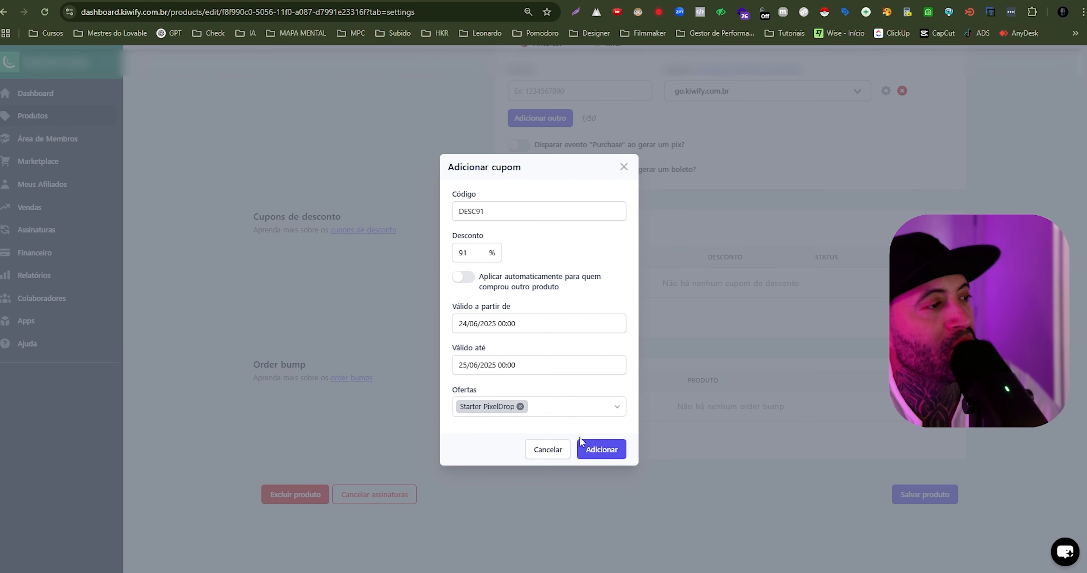
# - Add the configured coupon, switch to Lovable and choose the Starter plan in PixelDrop's plan picker to open its checkout
pyautogui.click(606, 454)
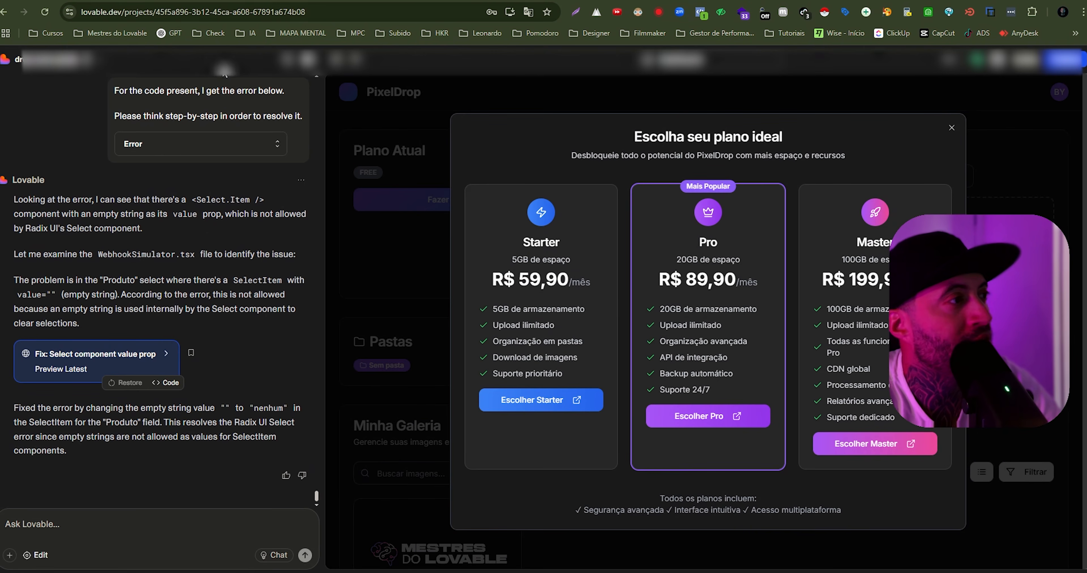
pyautogui.doubleClick(525, 244)
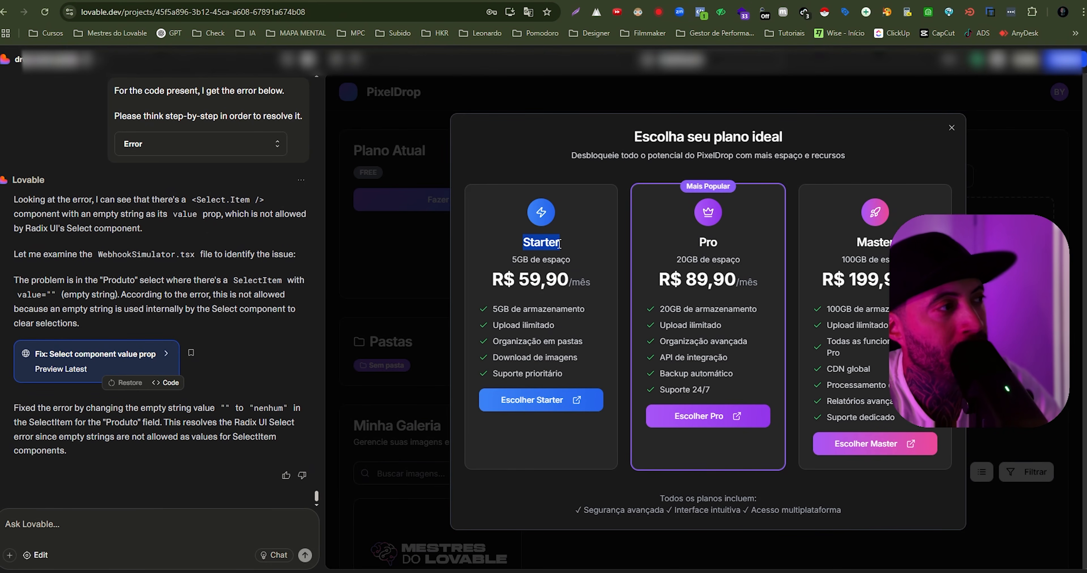
pyautogui.click(532, 404)
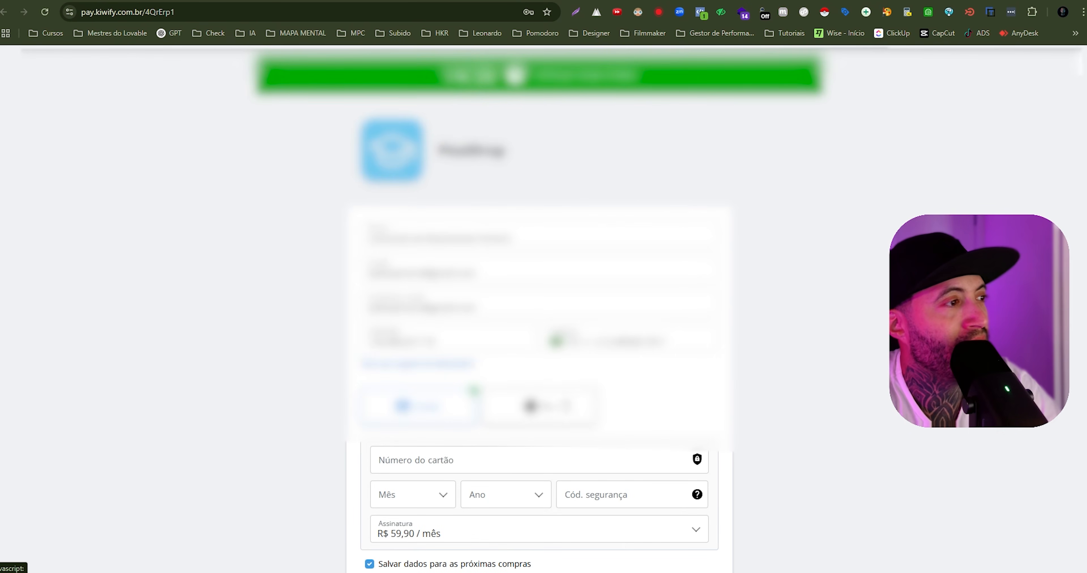
# - Apply the coupon DESC91 to the Starter PixelDrop checkout and check the discounted total in the order details
pyautogui.scroll(-5, 539, 295)
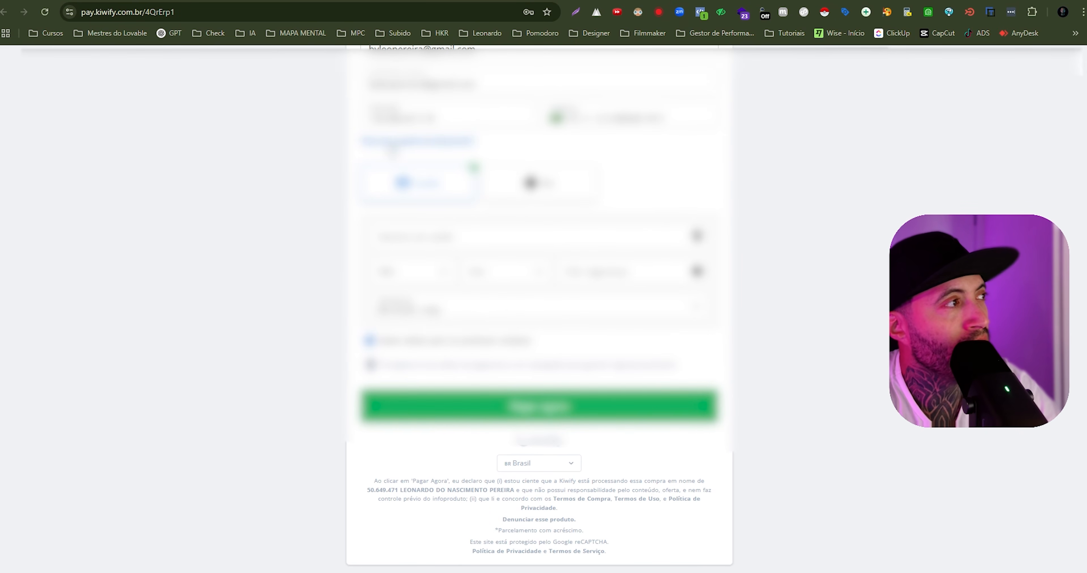
pyautogui.click(391, 150)
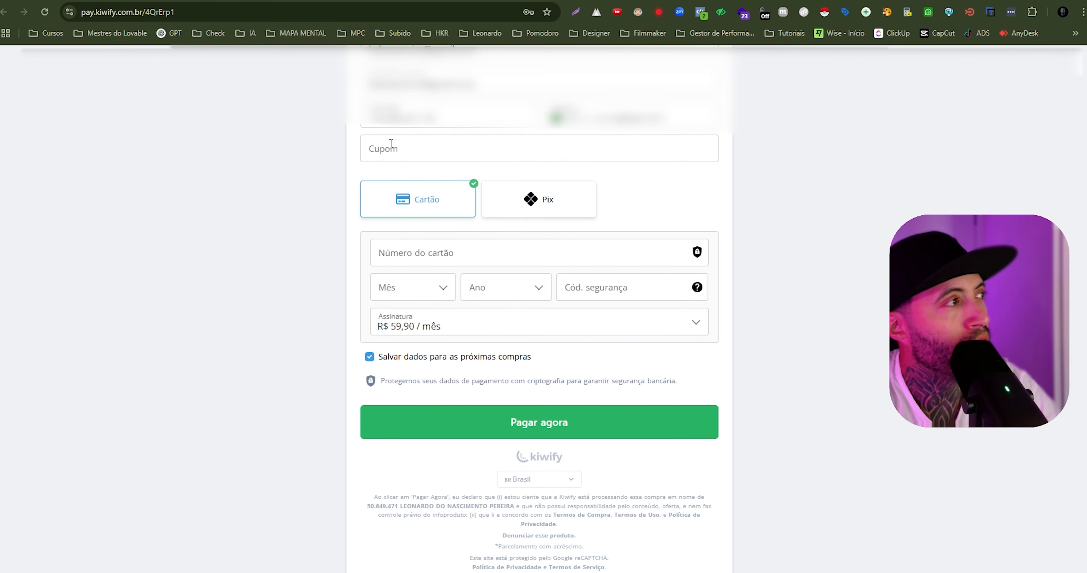
pyautogui.click(399, 147)
pyautogui.write('DESC93')
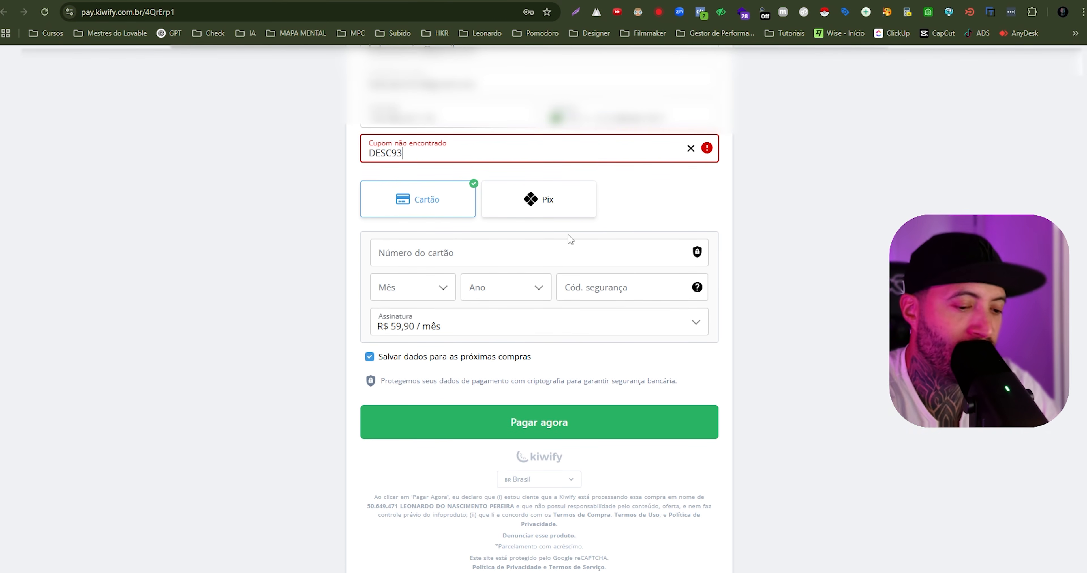
pyautogui.press('BackSpace')
pyautogui.write('1')
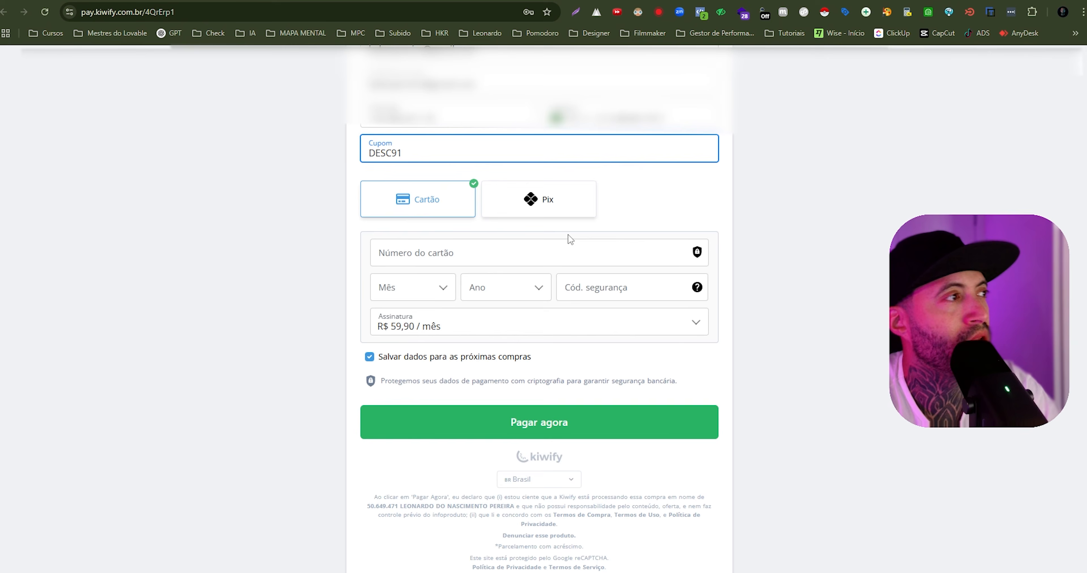
pyautogui.scroll(-2, 677, 319)
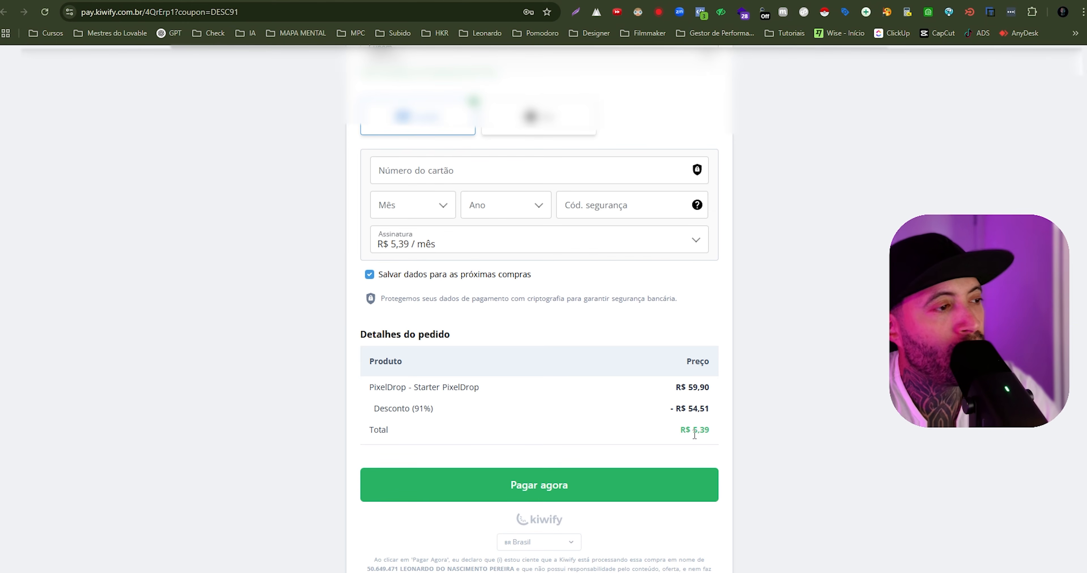
pyautogui.moveTo(694, 435); pyautogui.dragTo(707, 433)
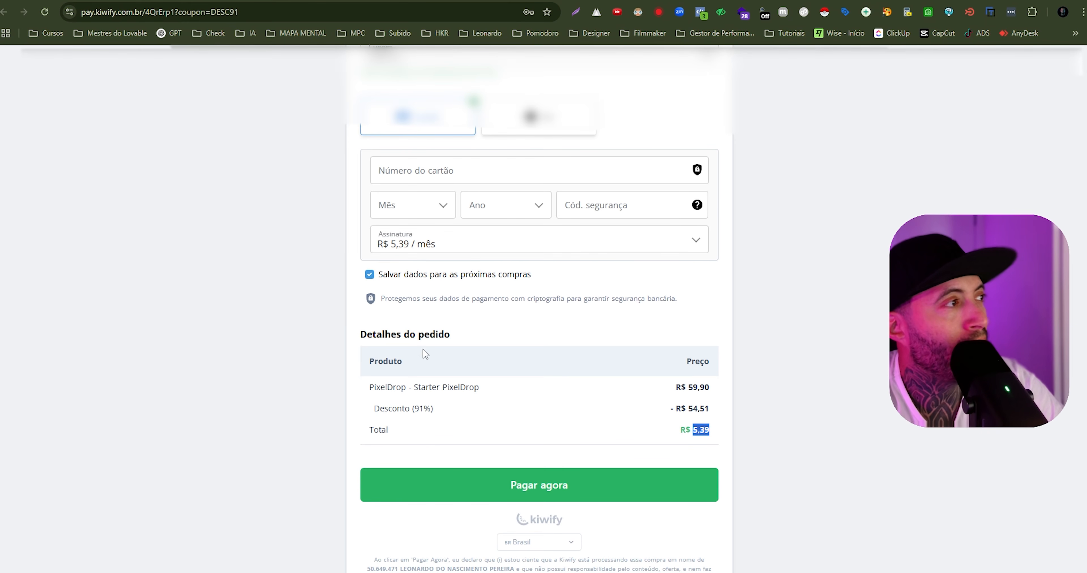
# - Choose Pix as the payment method for the discounted Starter subscription and submit the payment
pyautogui.click(523, 134)
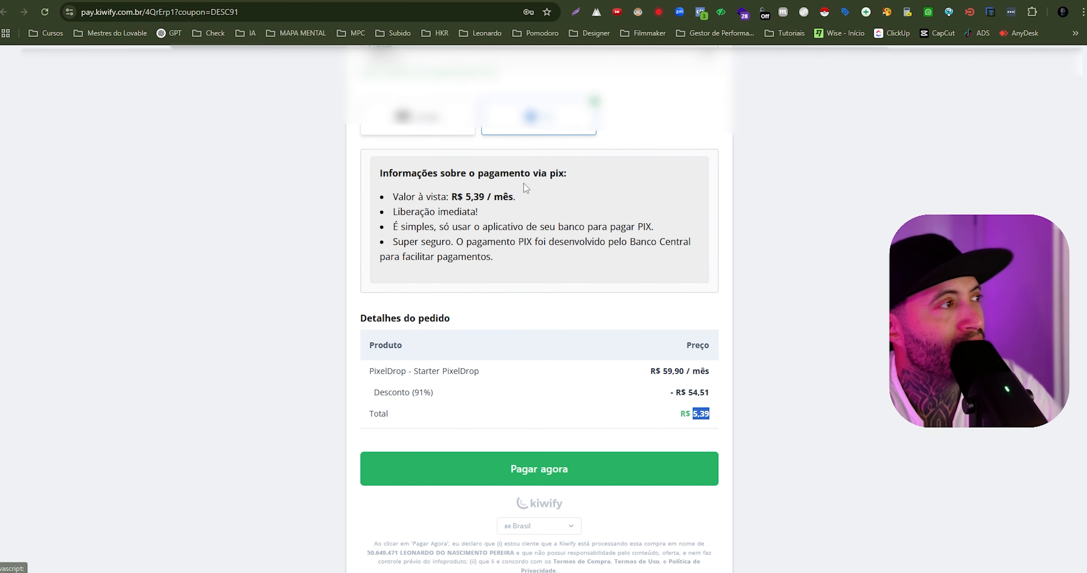
pyautogui.click(450, 137)
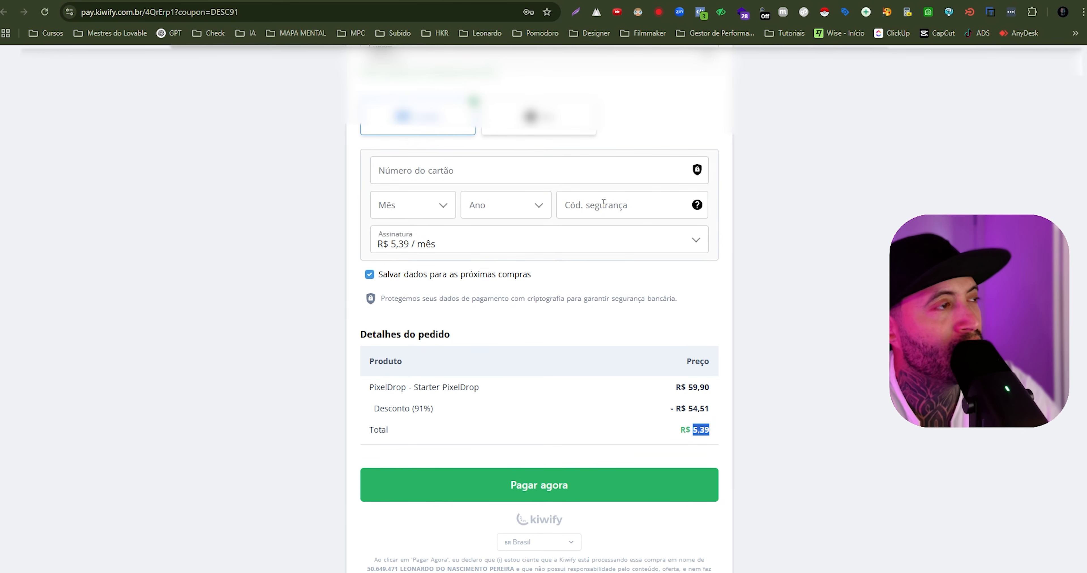
pyautogui.click(544, 131)
pyautogui.click(556, 470)
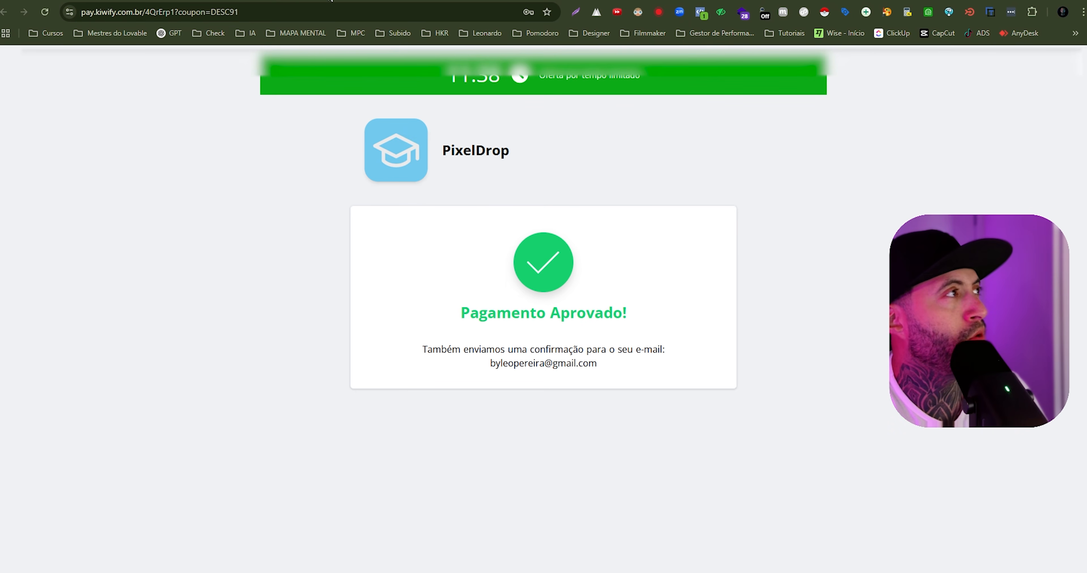
# - Switch to the Kiwify dashboard and view the active subscriptions under Assinaturas
pyautogui.click(330, 0)
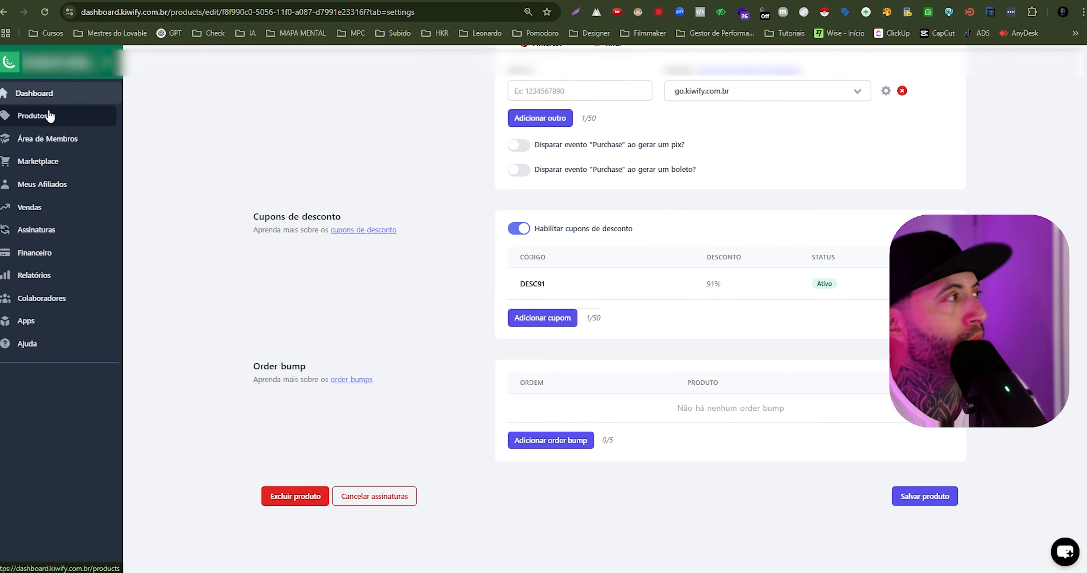
pyautogui.click(42, 231)
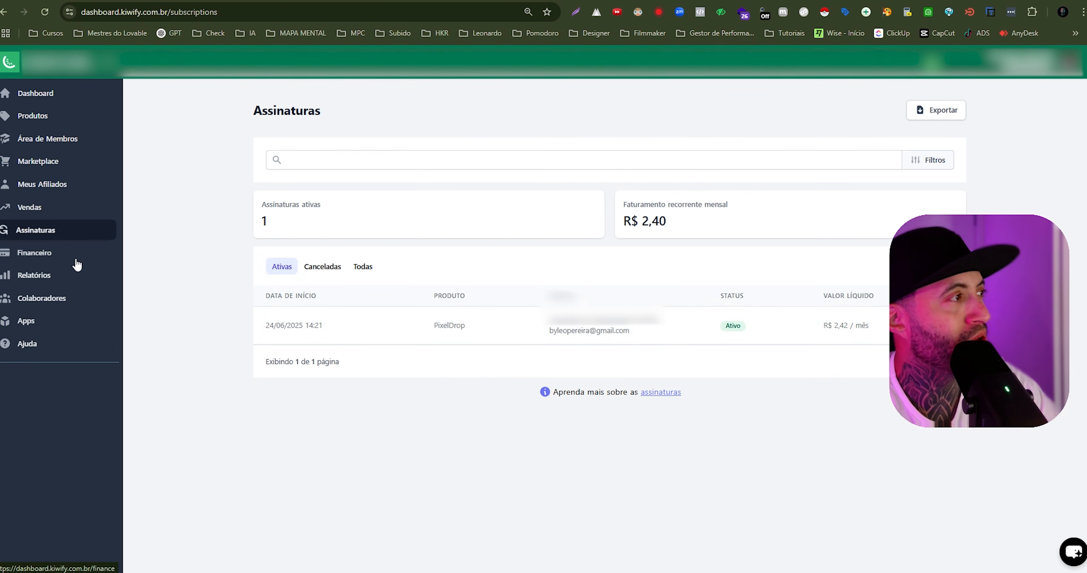
pyautogui.click(281, 272)
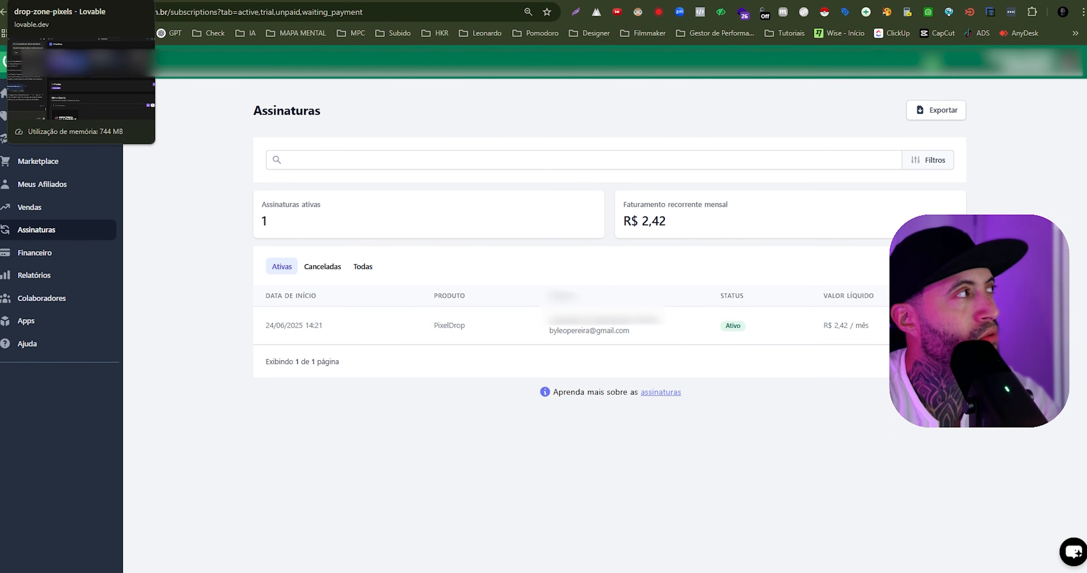
# - Switch to Lovable to check PixelDrop's current plan and its Starter upgrade option, and reopen the subscriptions list in Kiwify
pyautogui.click(50, 1)
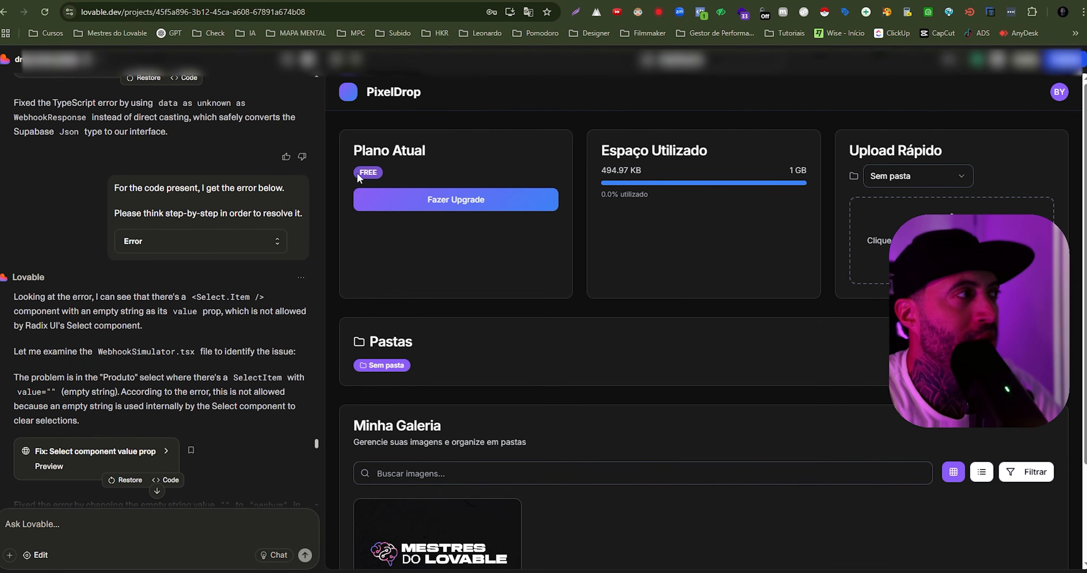
pyautogui.click(426, 200)
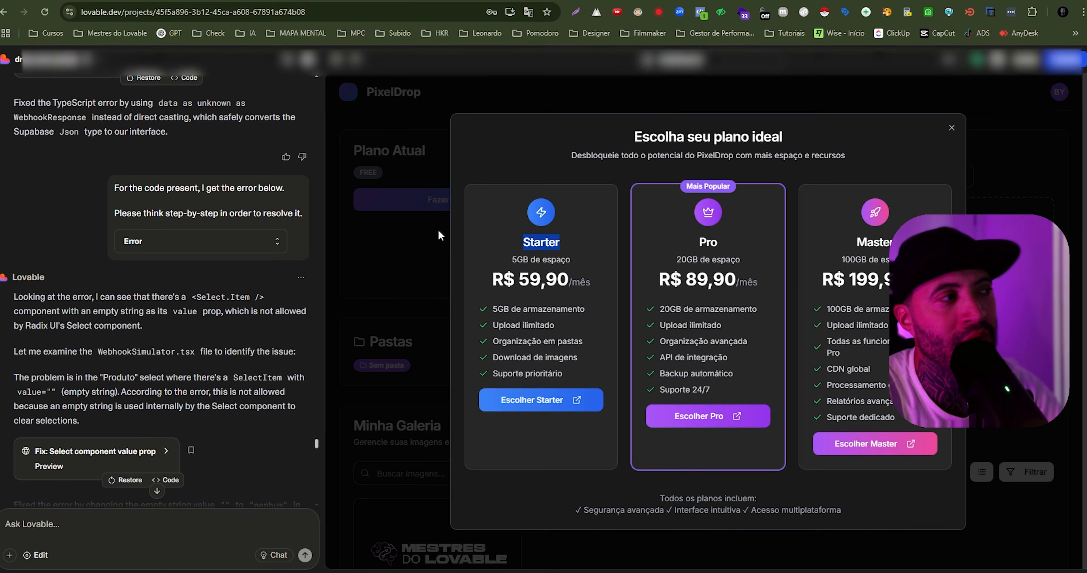
pyautogui.click(426, 231)
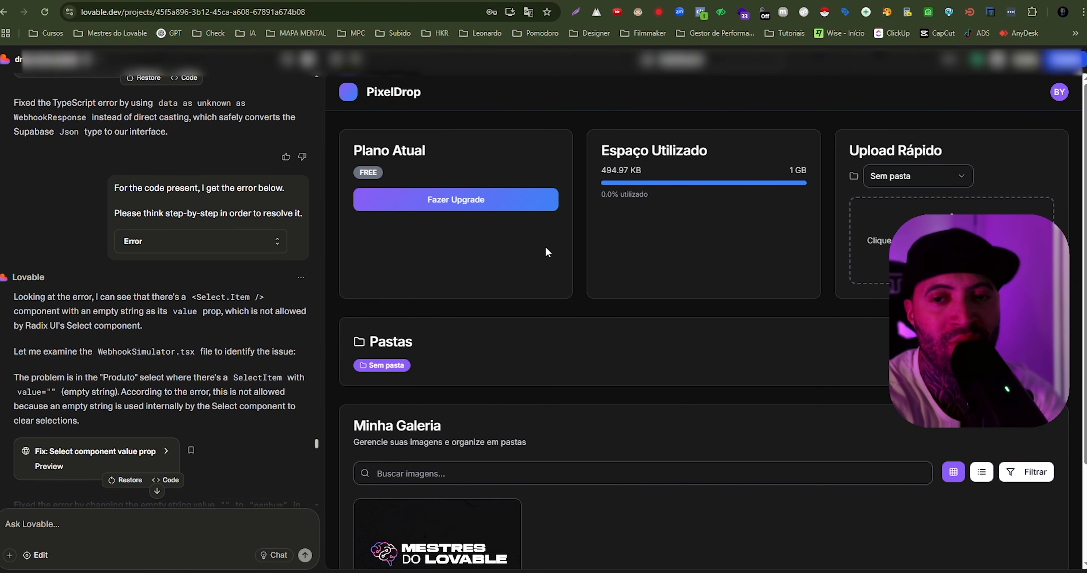
pyautogui.click(468, 209)
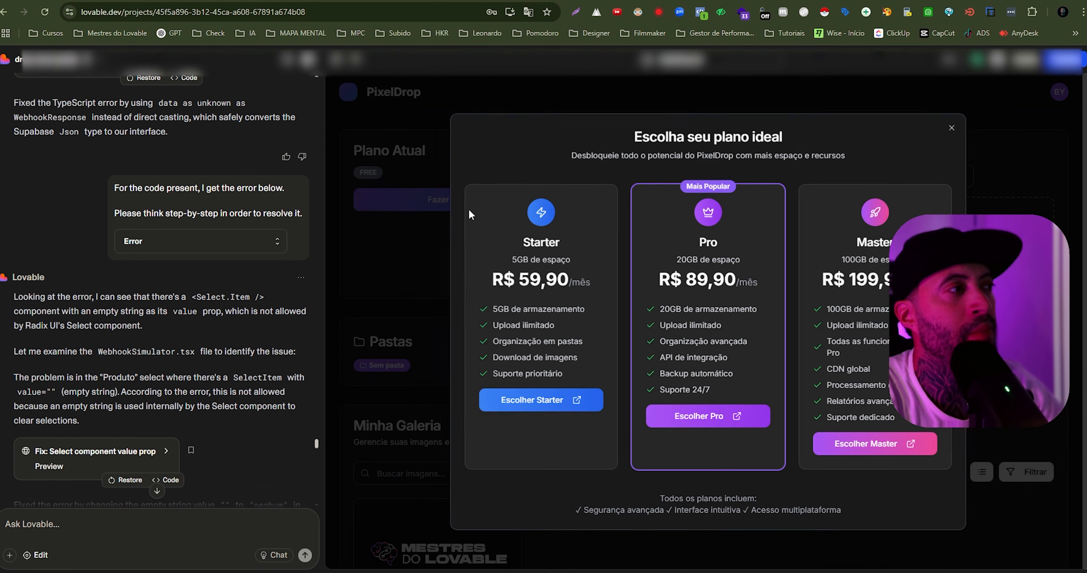
pyautogui.click(541, 404)
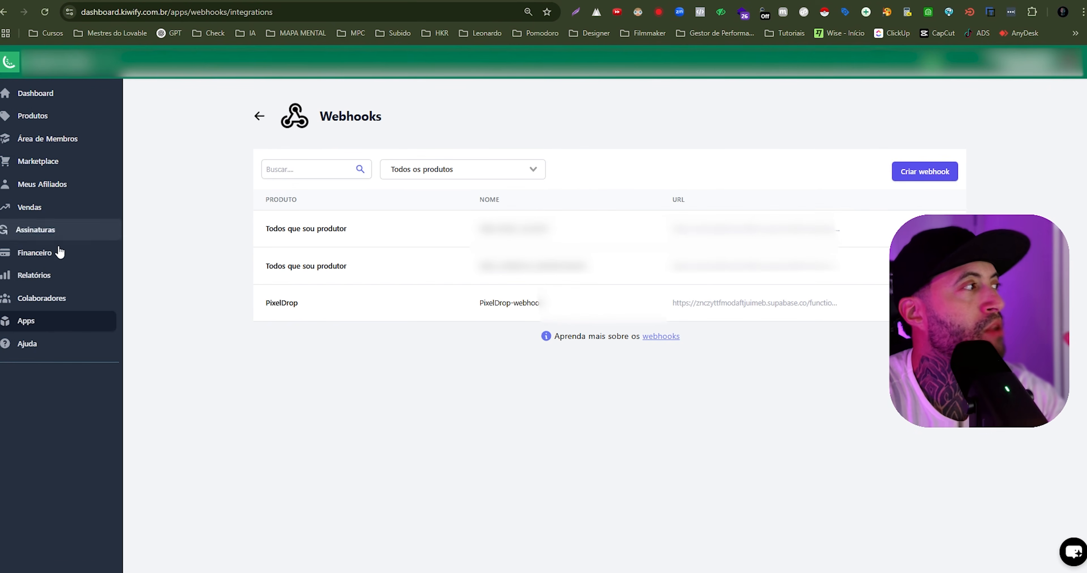
pyautogui.click(33, 234)
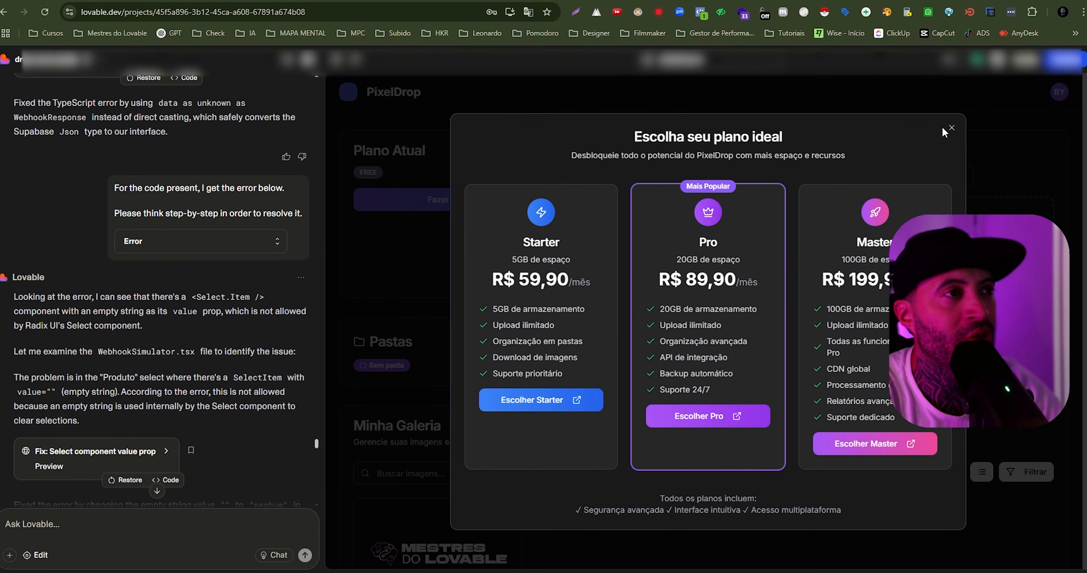
# - Review the features included in the Starter plan in PixelDrop's plan picker in Lovable and close the picker
pyautogui.click(950, 127)
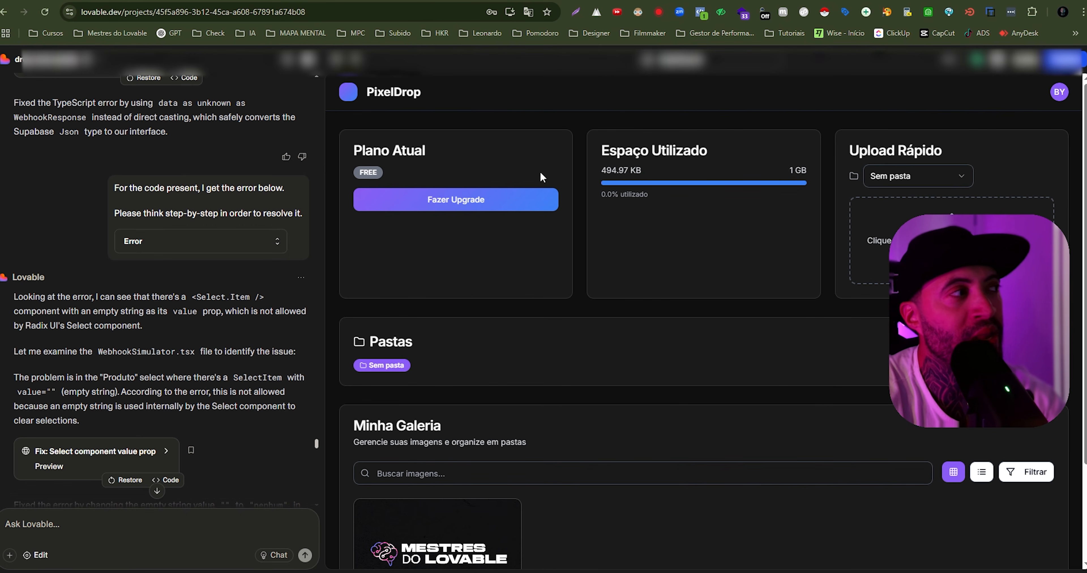
pyautogui.click(405, 200)
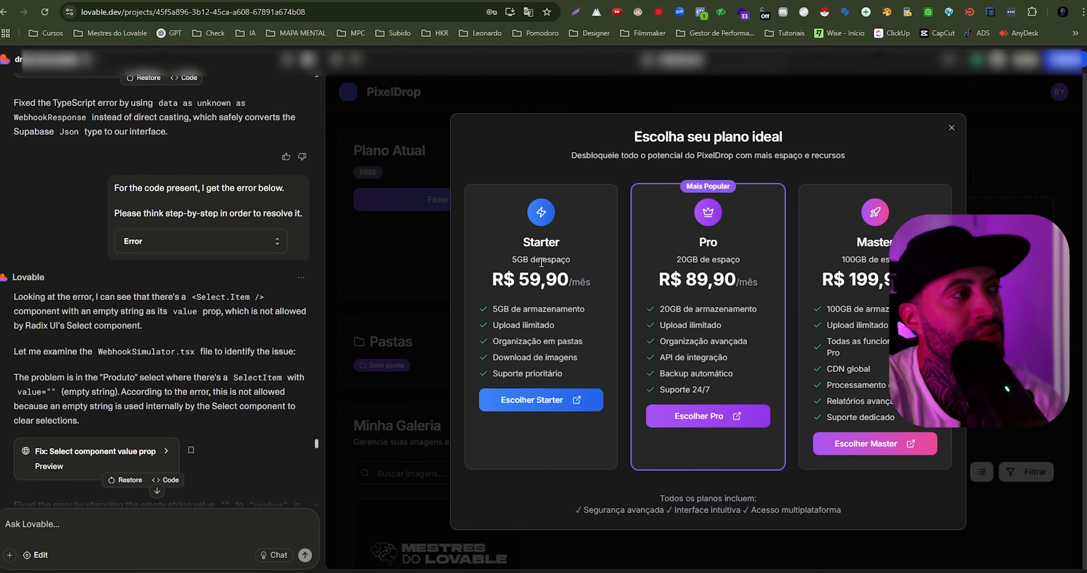
pyautogui.moveTo(493, 309); pyautogui.dragTo(563, 374)
pyautogui.click(432, 290)
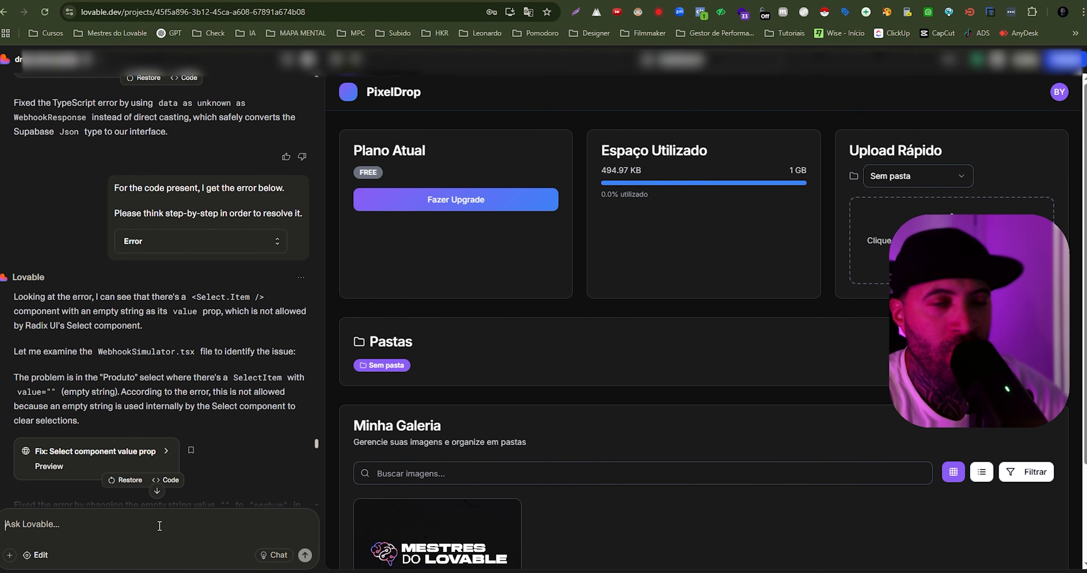
# - Draft a prompt to verify that the Kiwify webhook reaches Supabase and the admin log, listing the events Assinatura cancelada, atrasada, renovada, Compra aprovada and Pix gerado
pyautogui.hotkey('ctrl', 'v')
pyautogui.scroll(3, 88, 434)
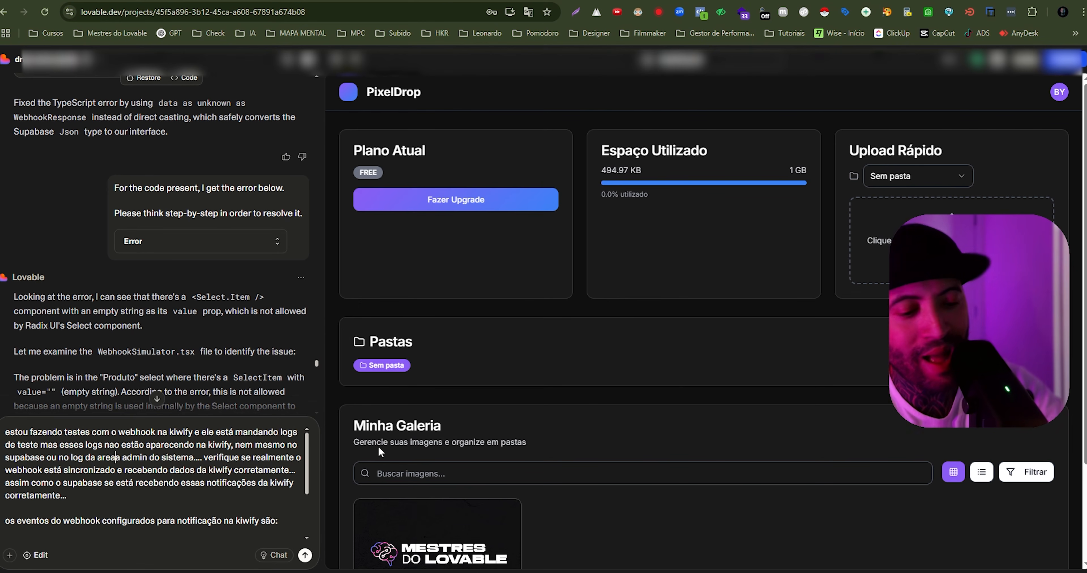
pyautogui.press('BackSpace')
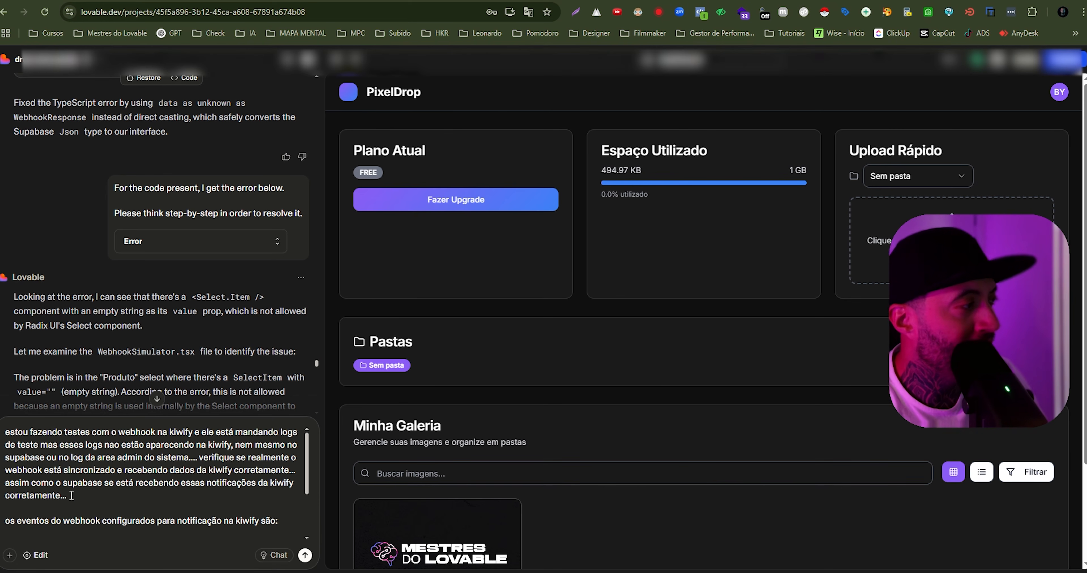
pyautogui.write('Assinatura cancelada Assinatura atrasada Assinatura renovada Compra aprovada Pix gerado')
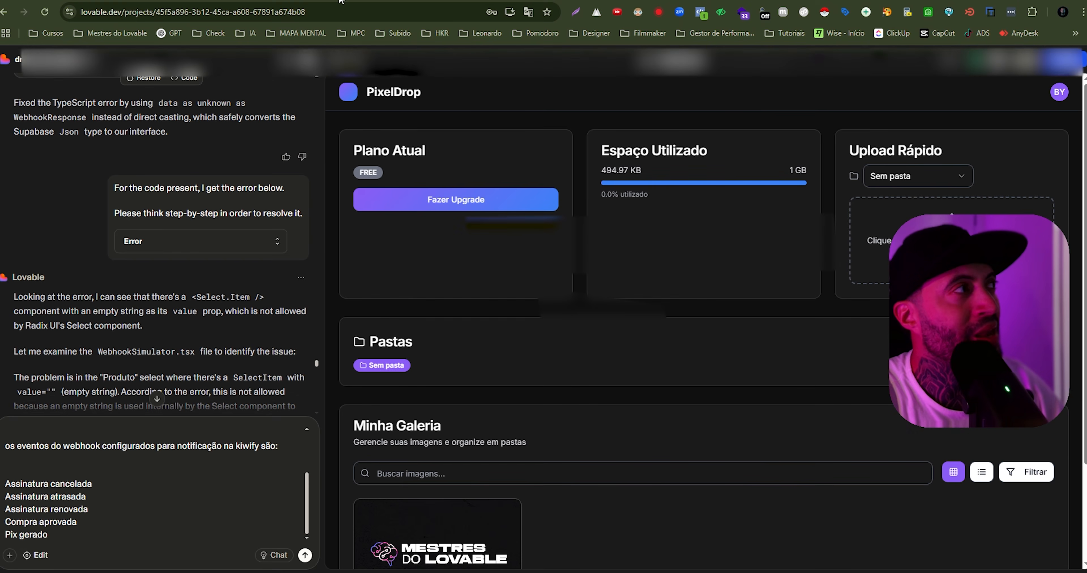
# - Switch to Kiwify, go to the Webhooks app and open the PixelDrop webhook for editing
pyautogui.click(906, 1)
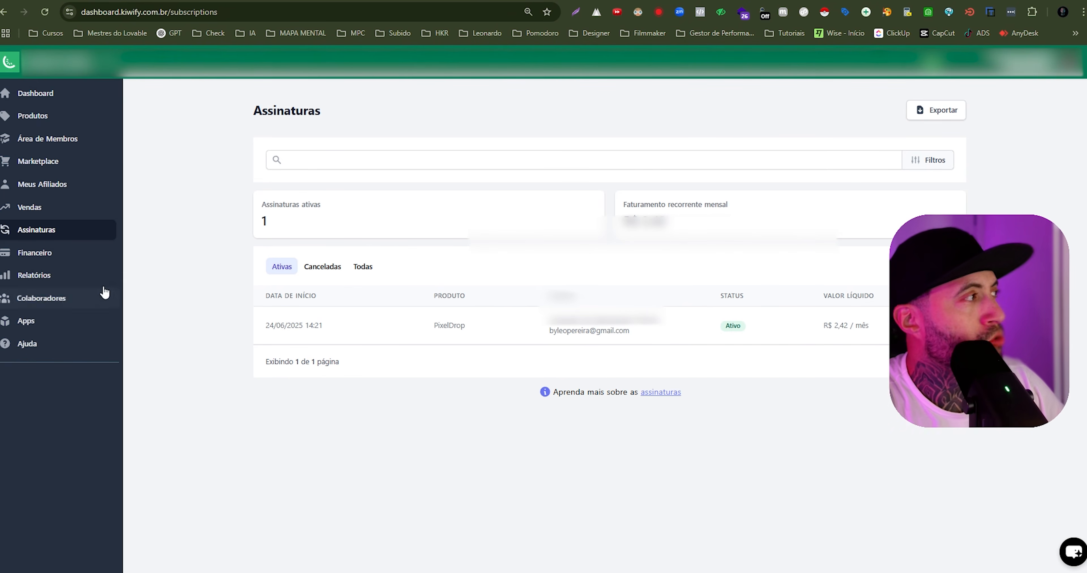
pyautogui.click(32, 321)
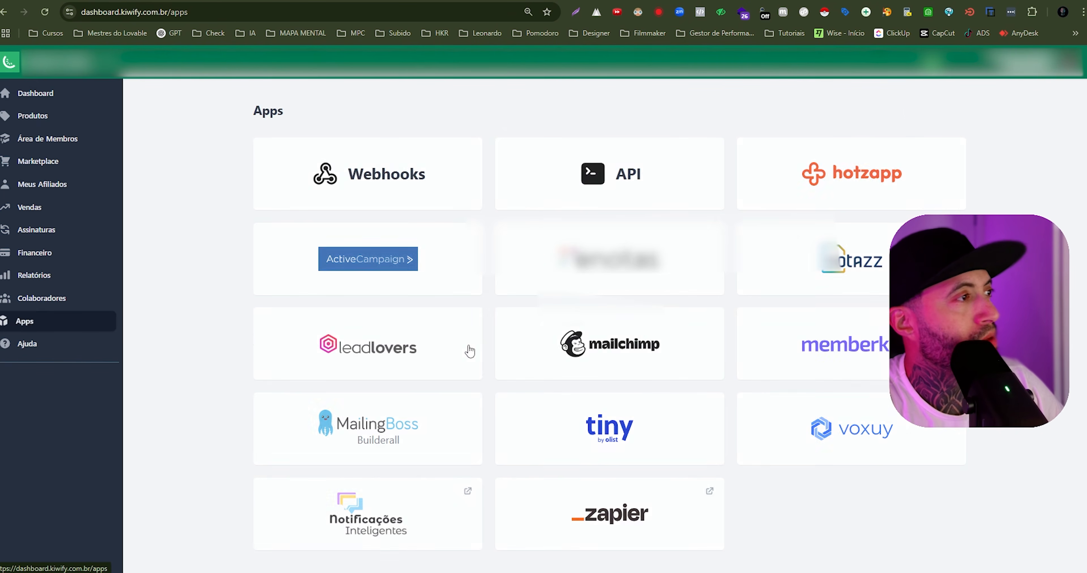
pyautogui.click(355, 191)
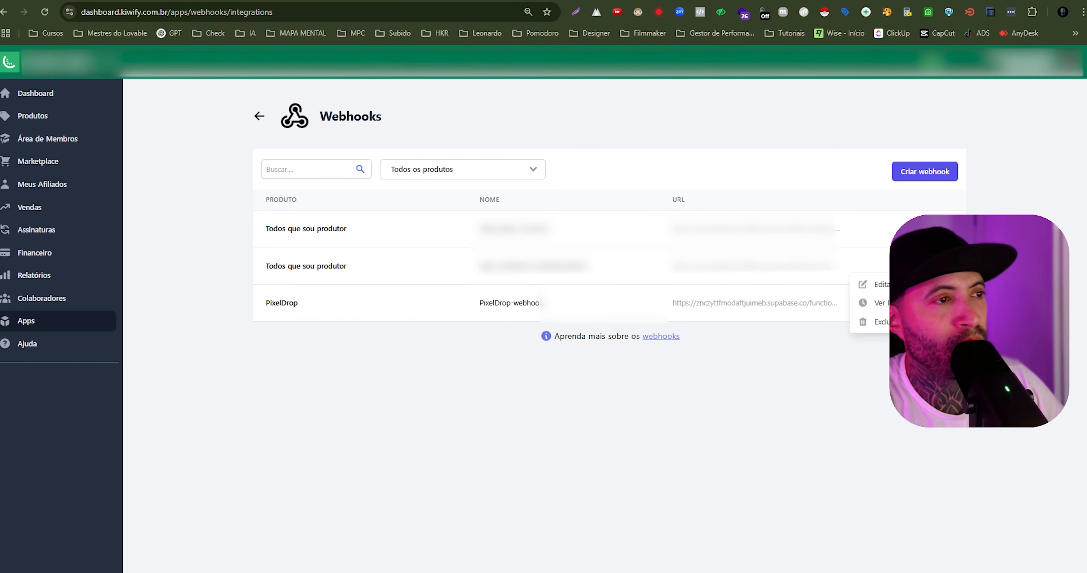
pyautogui.click(883, 286)
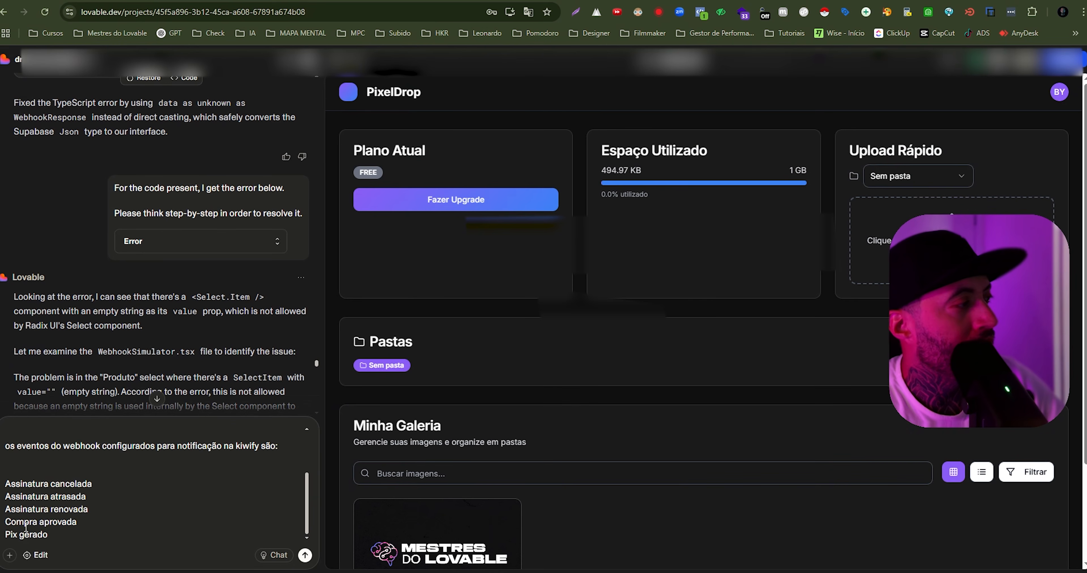
# - Check the event names in the drafted Lovable prompt, send it, and read the diagnosis of the missing Kiwify webhook logs
pyautogui.moveTo(16, 522); pyautogui.dragTo(61, 521)
pyautogui.doubleClick(29, 533)
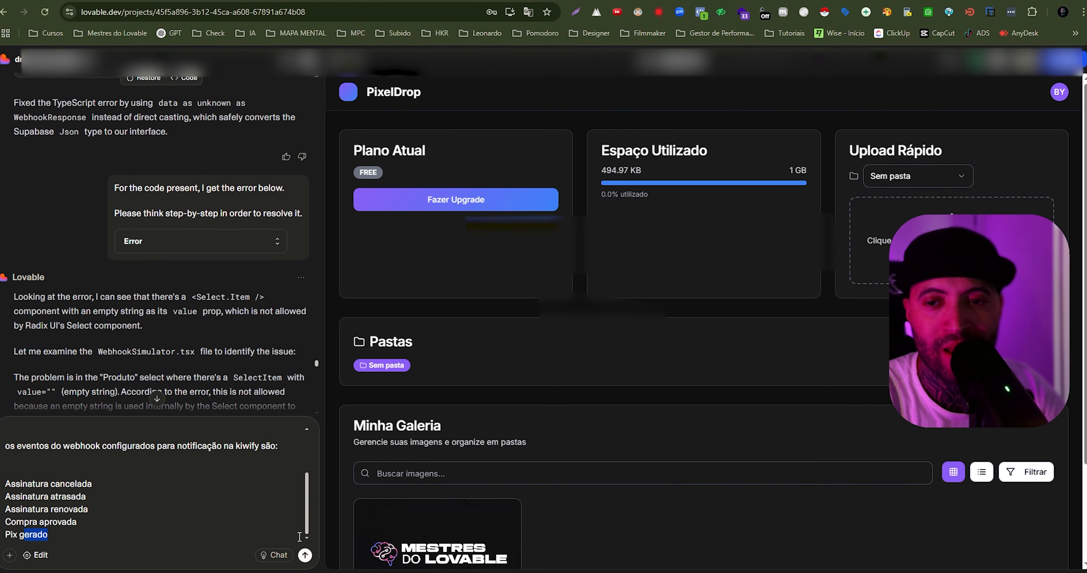
pyautogui.press('Return')
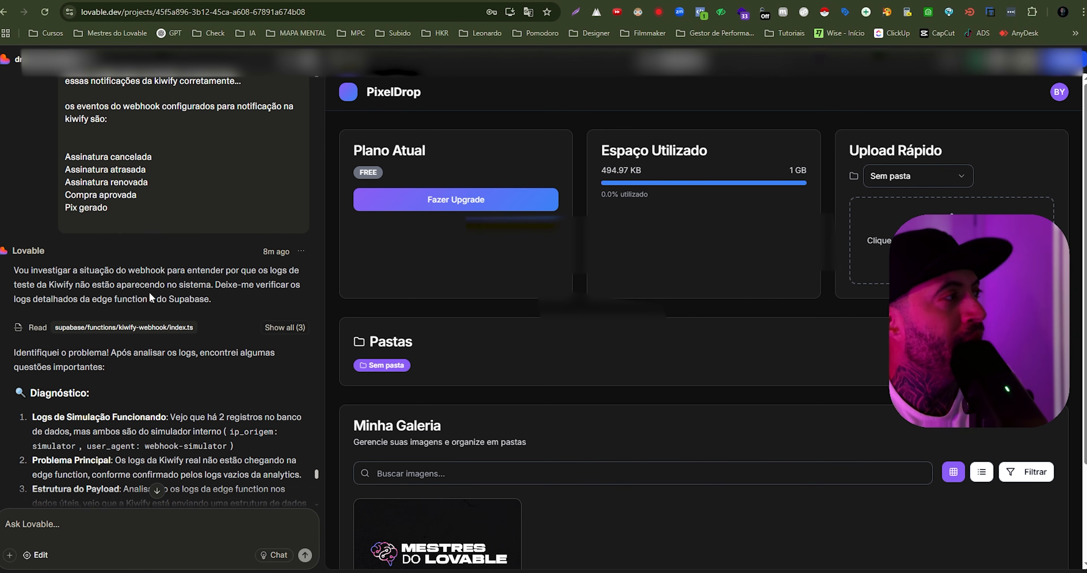
pyautogui.moveTo(226, 284); pyautogui.dragTo(294, 283)
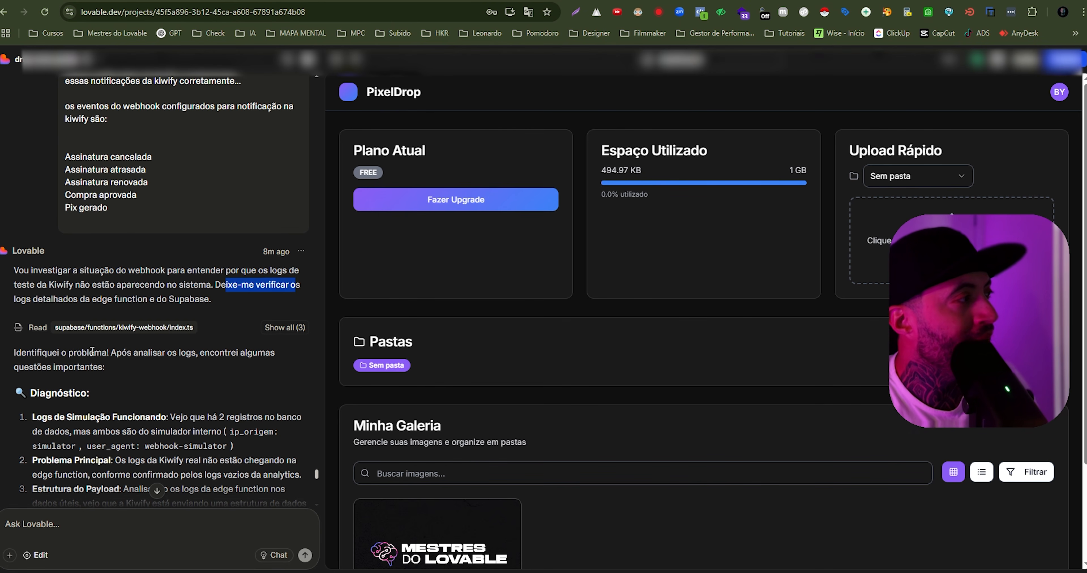
pyautogui.scroll(-2, 80, 320)
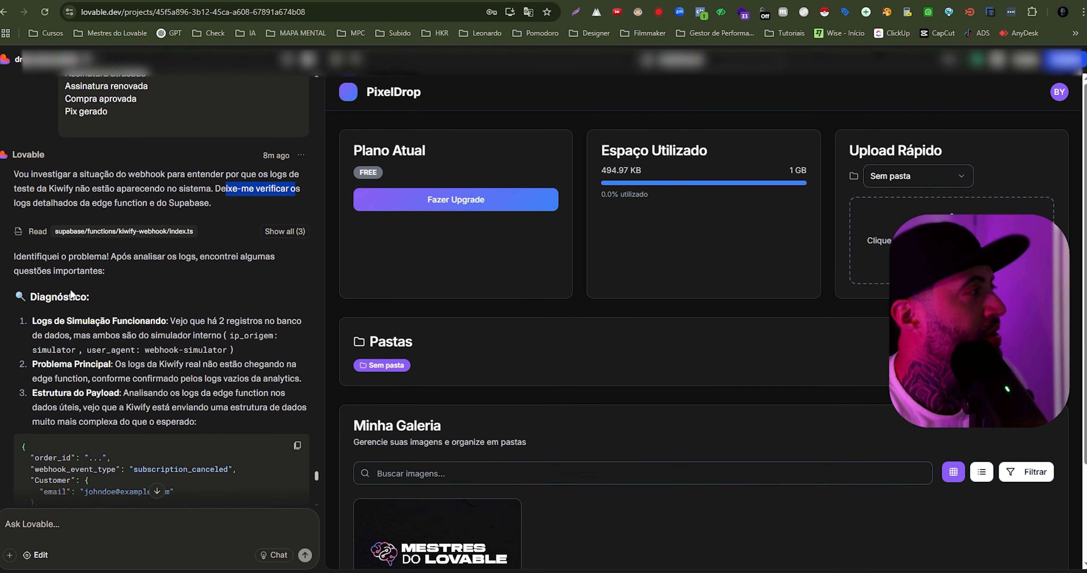
# - Read the Diagnóstico section of Lovable's reply, covering the simulation logs, the main problem and the Kiwify payload structure with its JSON example
pyautogui.moveTo(126, 256); pyautogui.dragTo(261, 274)
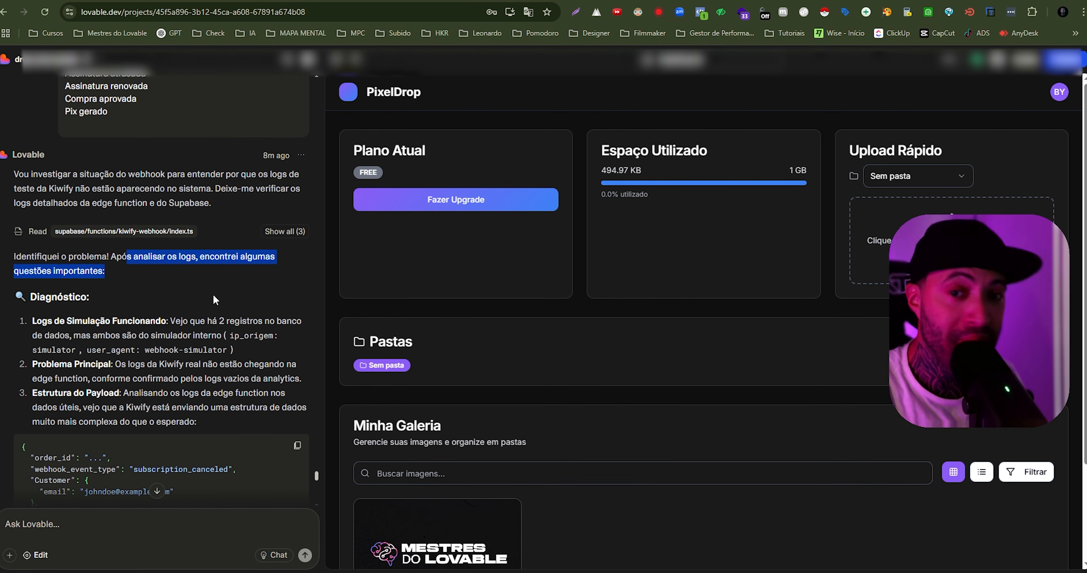
pyautogui.scroll(-2, 70, 328)
pyautogui.moveTo(33, 225); pyautogui.dragTo(59, 228)
pyautogui.click(147, 212)
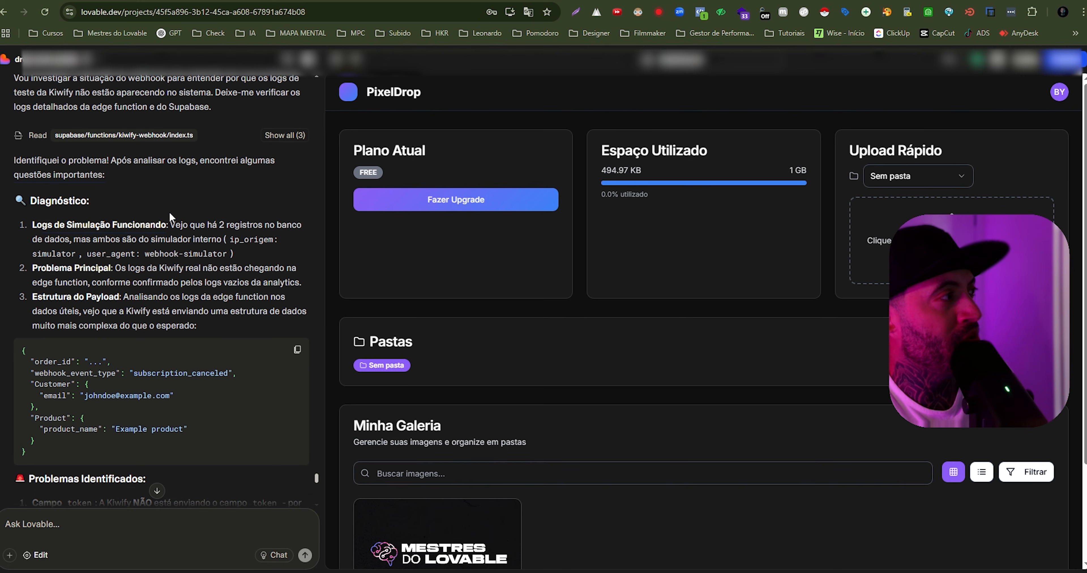
pyautogui.moveTo(181, 223); pyautogui.dragTo(240, 220)
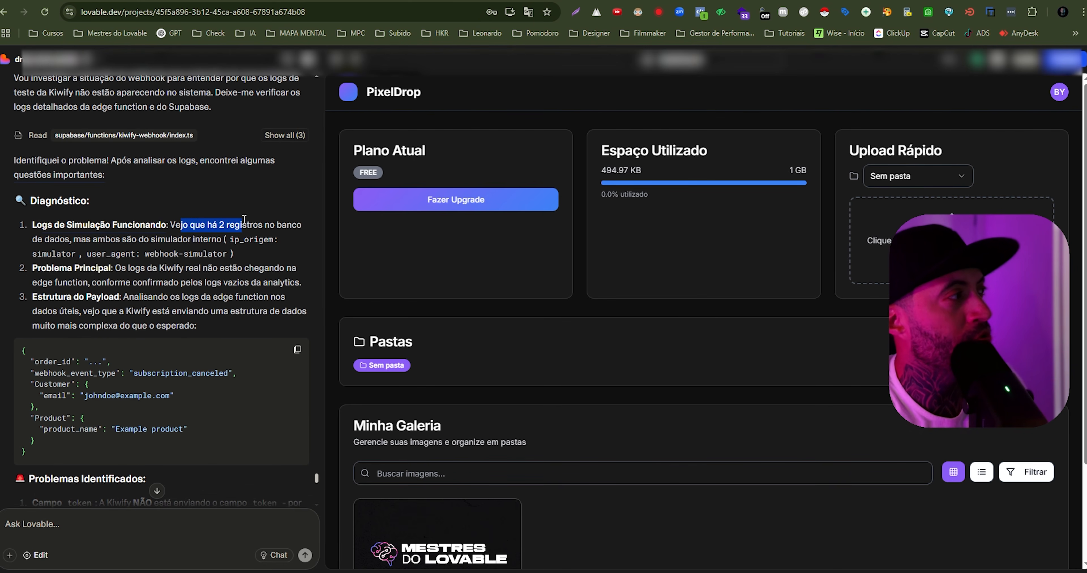
pyautogui.moveTo(79, 251); pyautogui.dragTo(196, 240)
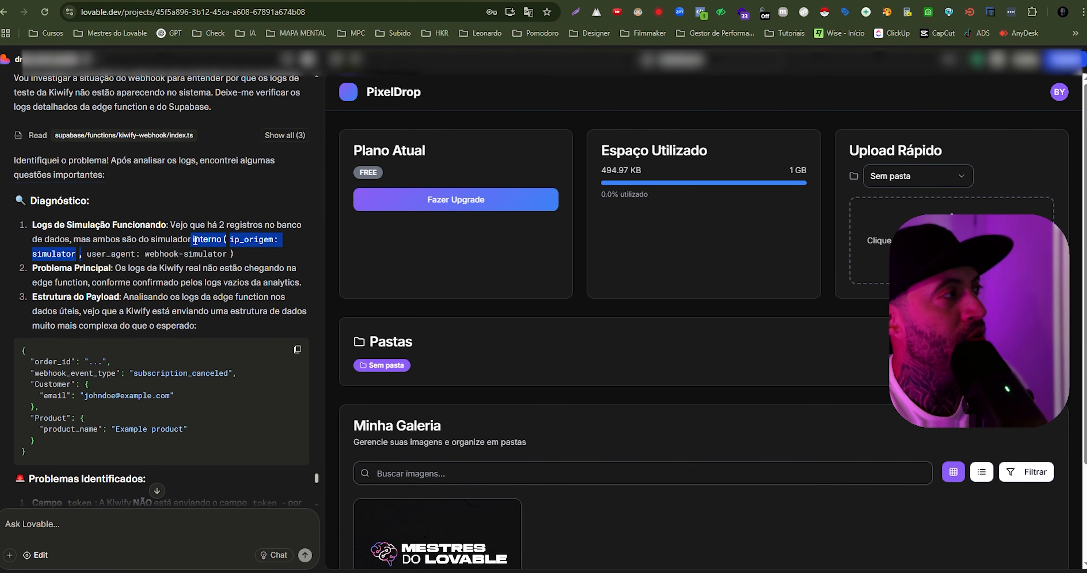
pyautogui.click(240, 244)
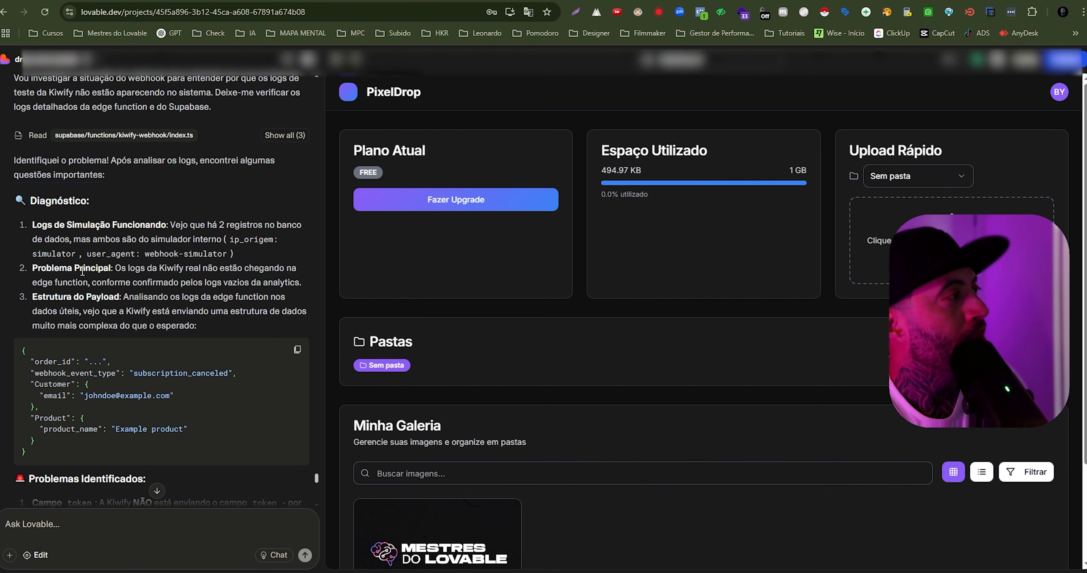
pyautogui.moveTo(120, 268); pyautogui.dragTo(279, 268)
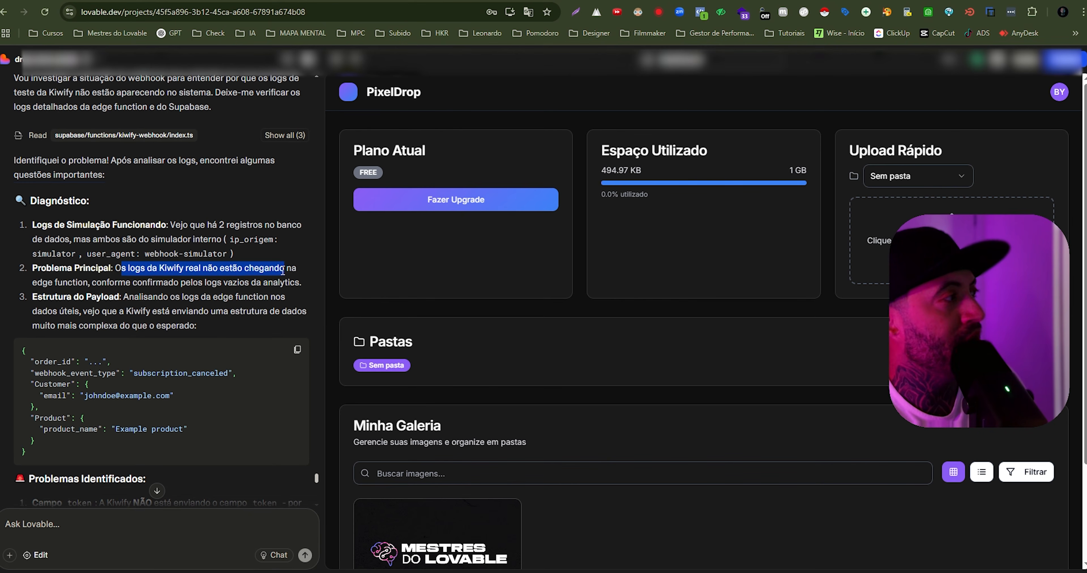
pyautogui.moveTo(164, 283); pyautogui.dragTo(294, 287)
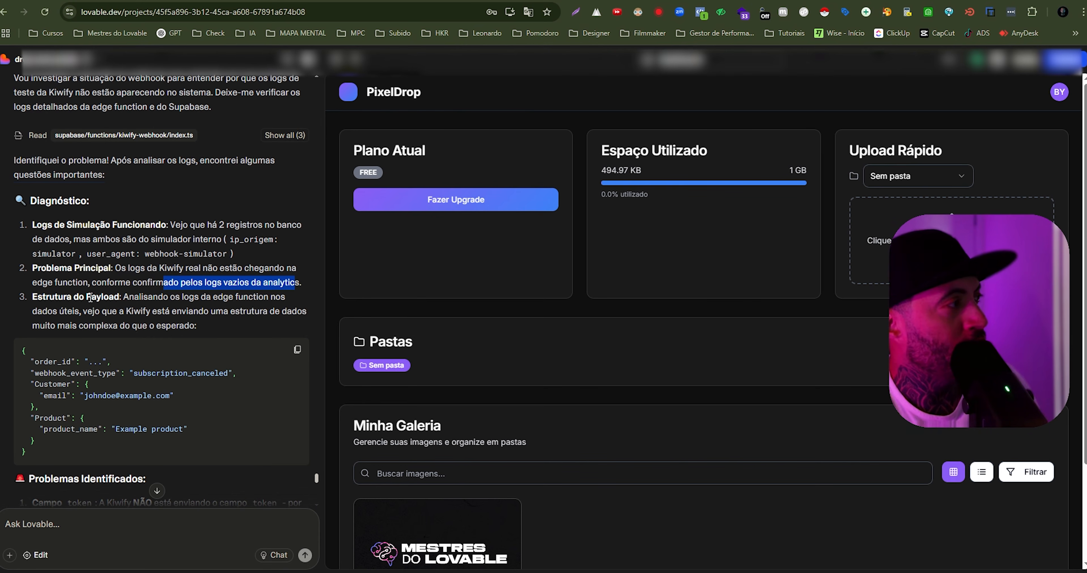
pyautogui.moveTo(95, 298); pyautogui.dragTo(133, 297)
pyautogui.click(160, 286)
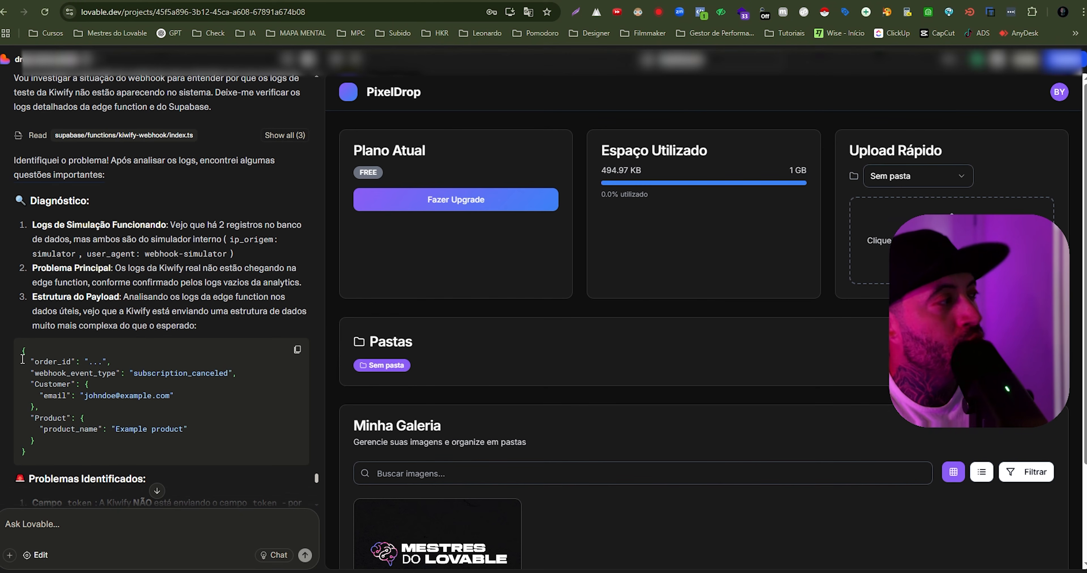
pyautogui.moveTo(49, 363); pyautogui.dragTo(97, 445)
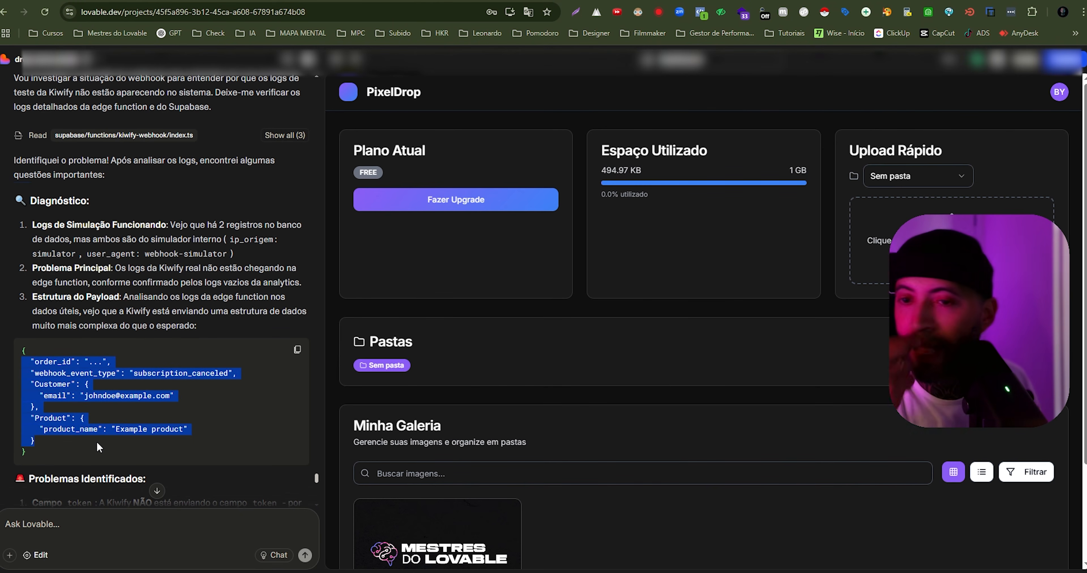
# - Find the original Kiwify integration prompt in the chat history and review the email, evento, produto and token fields it expects
pyautogui.scroll(20, 189, 208)
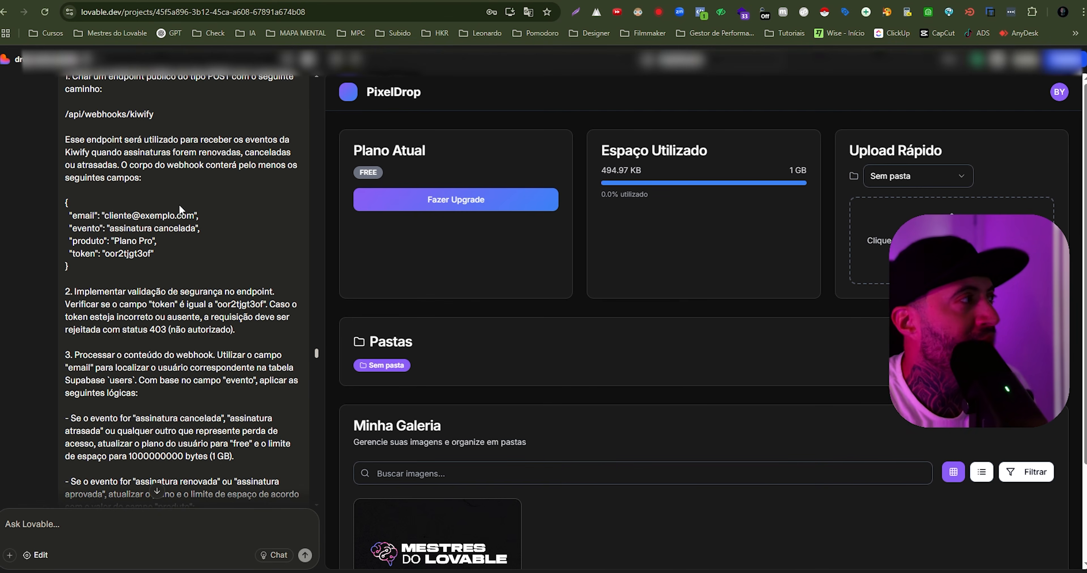
pyautogui.scroll(5, 144, 194)
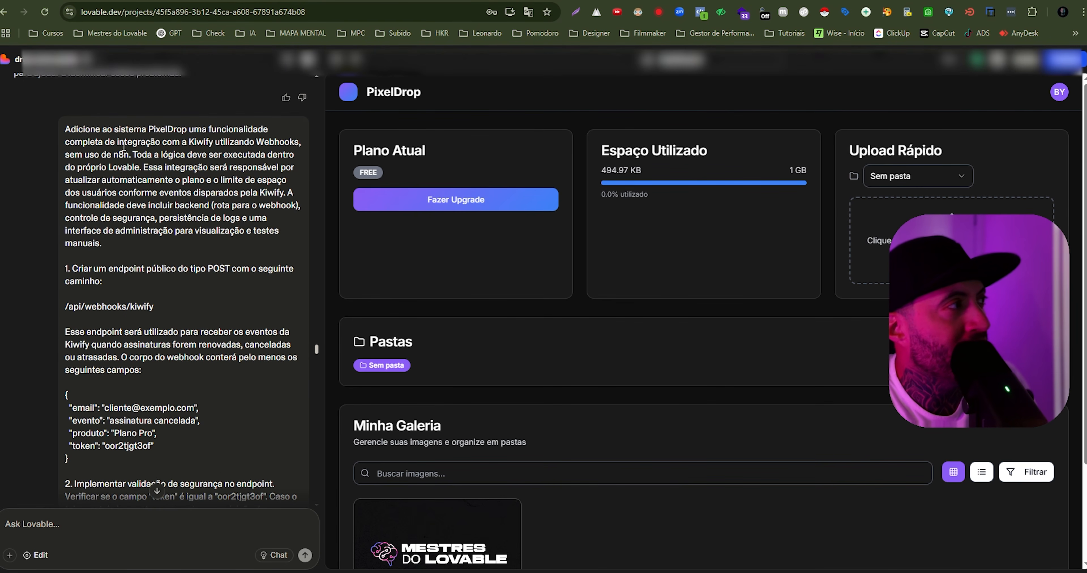
pyautogui.scroll(-5, 126, 156)
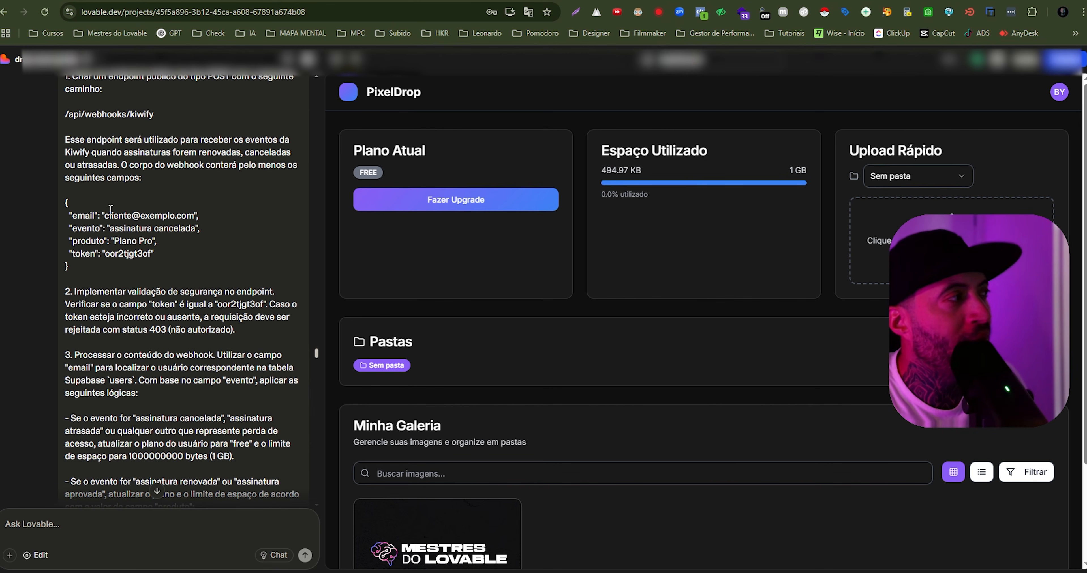
pyautogui.moveTo(70, 217); pyautogui.dragTo(90, 253)
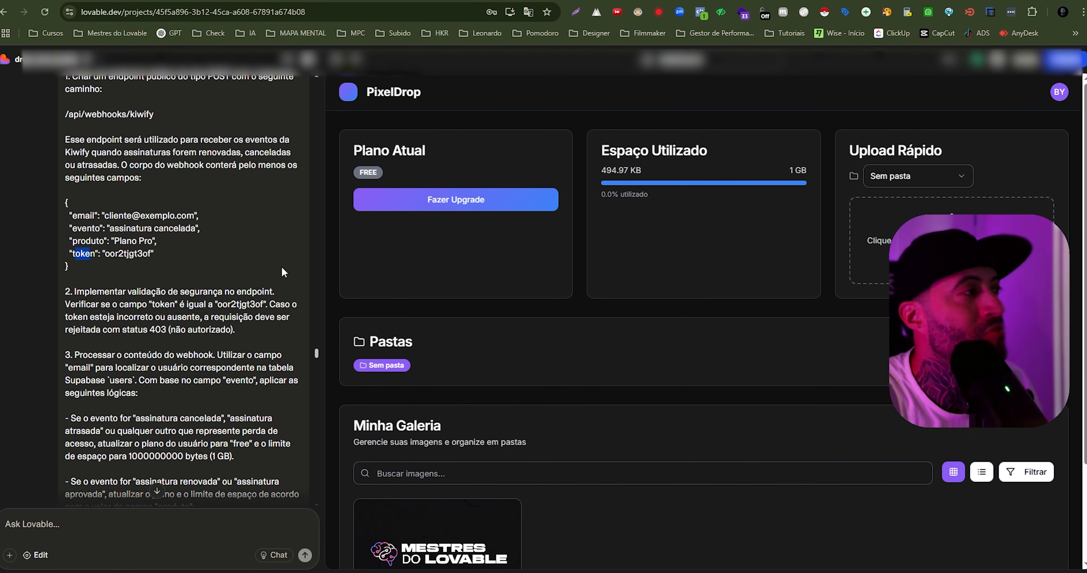
# - Return to the diagnosis and examine the order_id, webhook_event_type, Customer email and product_name fields in the real Kiwify payload
pyautogui.moveTo(316, 353); pyautogui.dragTo(330, 502)
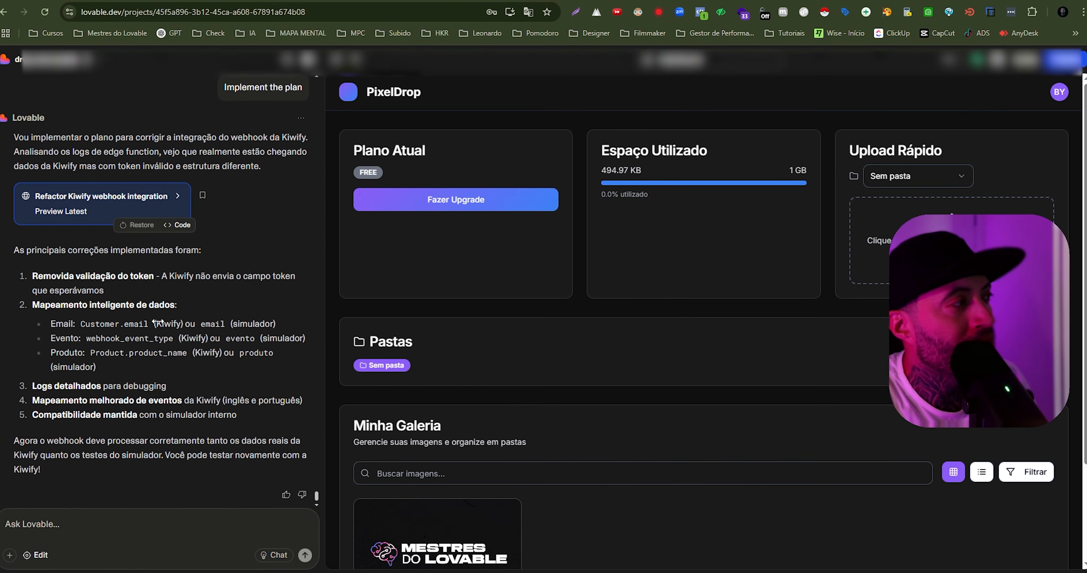
pyautogui.scroll(11, 129, 290)
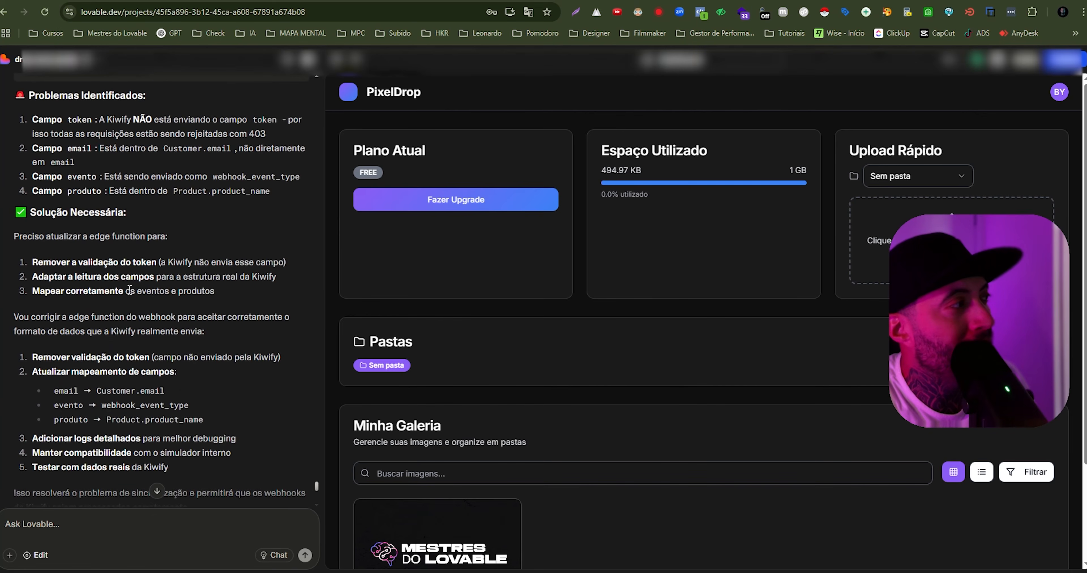
pyautogui.scroll(5, 128, 289)
pyautogui.moveTo(31, 171); pyautogui.dragTo(179, 252)
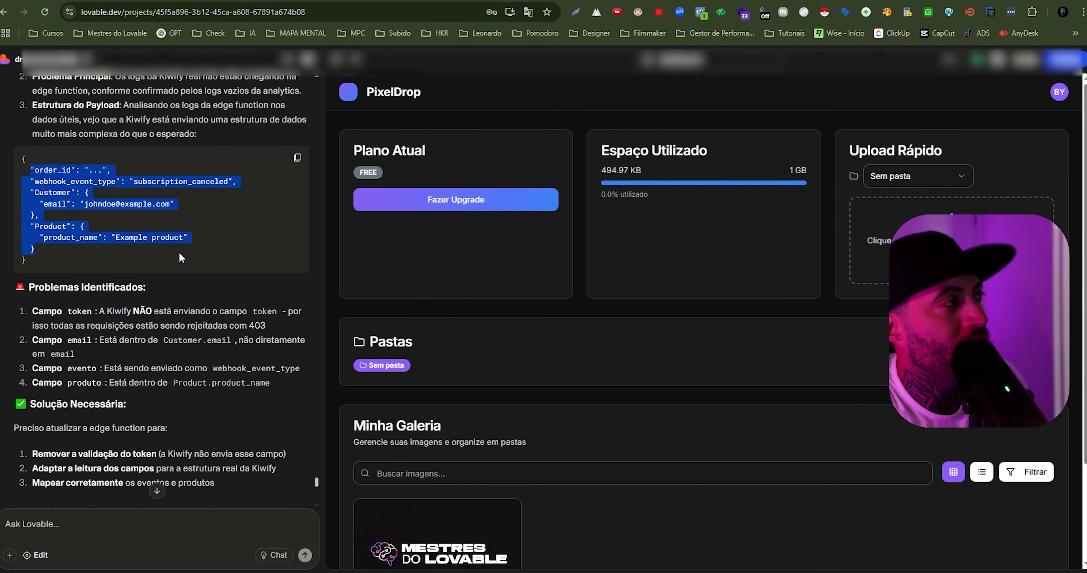
pyautogui.click(87, 181)
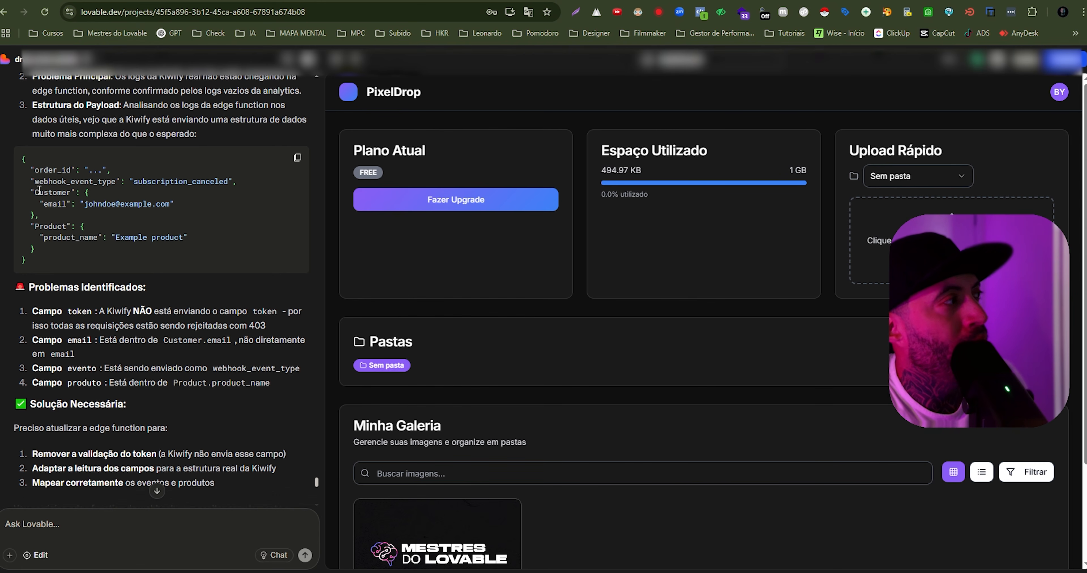
pyautogui.moveTo(47, 205)
pyautogui.mouseDown()
pyautogui.moveTo(62, 206)
pyautogui.moveTo(44, 193)
pyautogui.moveTo(63, 193)
pyautogui.moveTo(63, 209)
pyautogui.mouseUp()
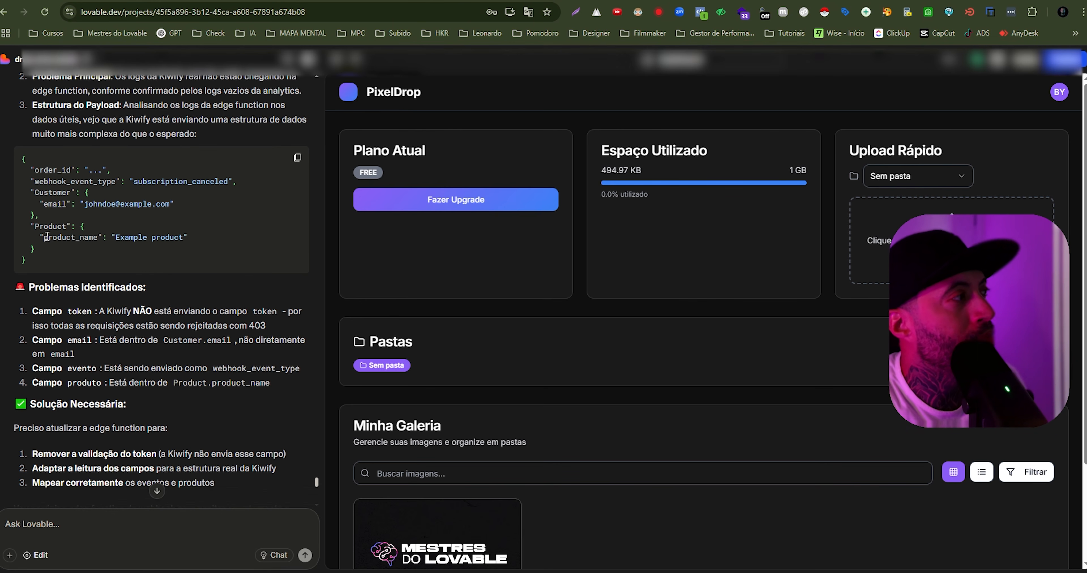
pyautogui.moveTo(44, 236); pyautogui.dragTo(88, 233)
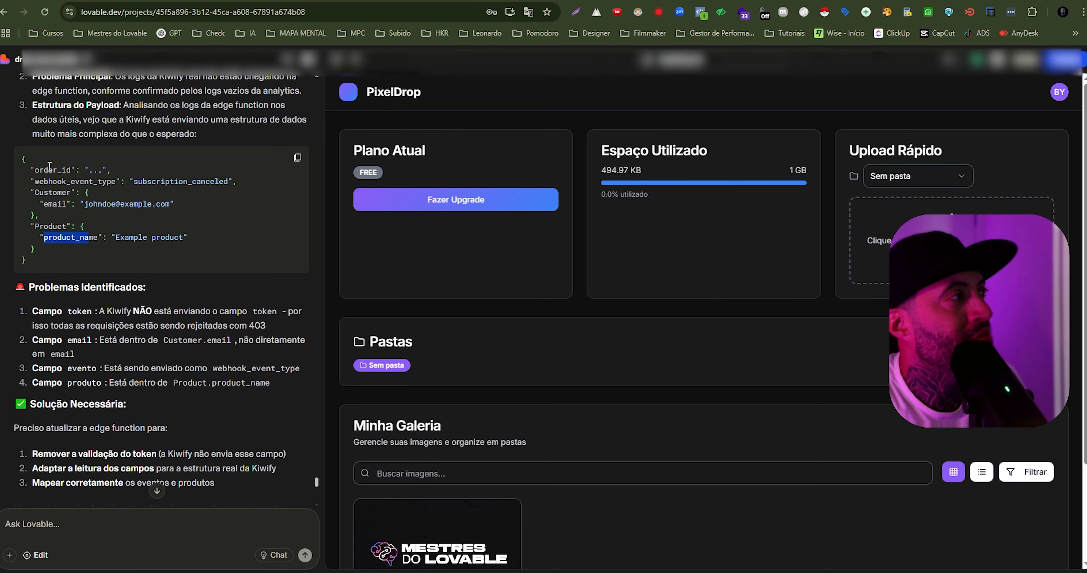
pyautogui.moveTo(32, 159); pyautogui.dragTo(93, 181)
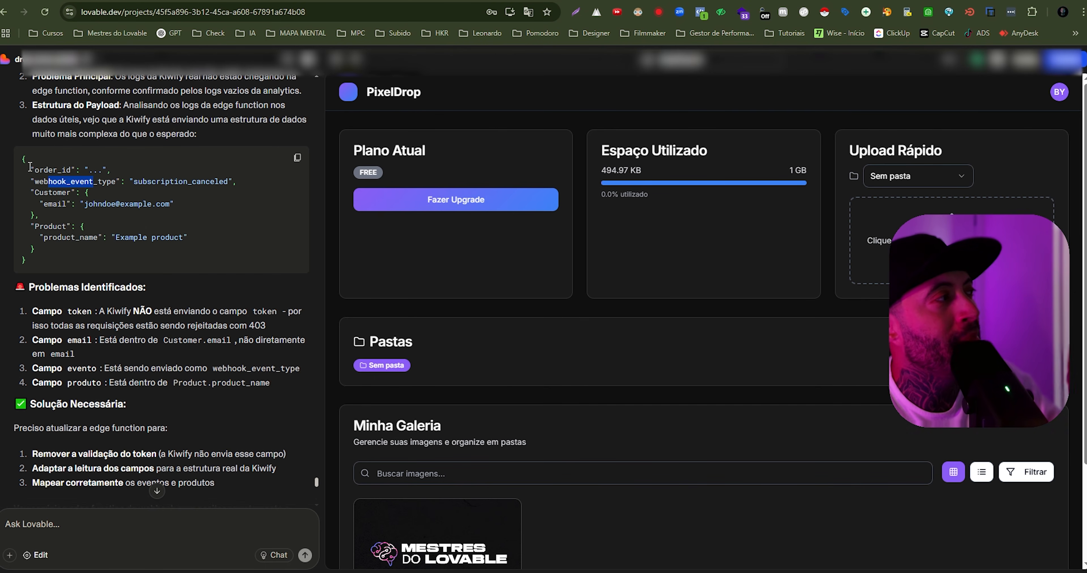
pyautogui.moveTo(30, 167); pyautogui.dragTo(97, 237)
# - Read the identified token problem, switch to Kiwify and open the PixelDrop webhook for editing to check its token, closing it unchanged
pyautogui.scroll(-2, 140, 238)
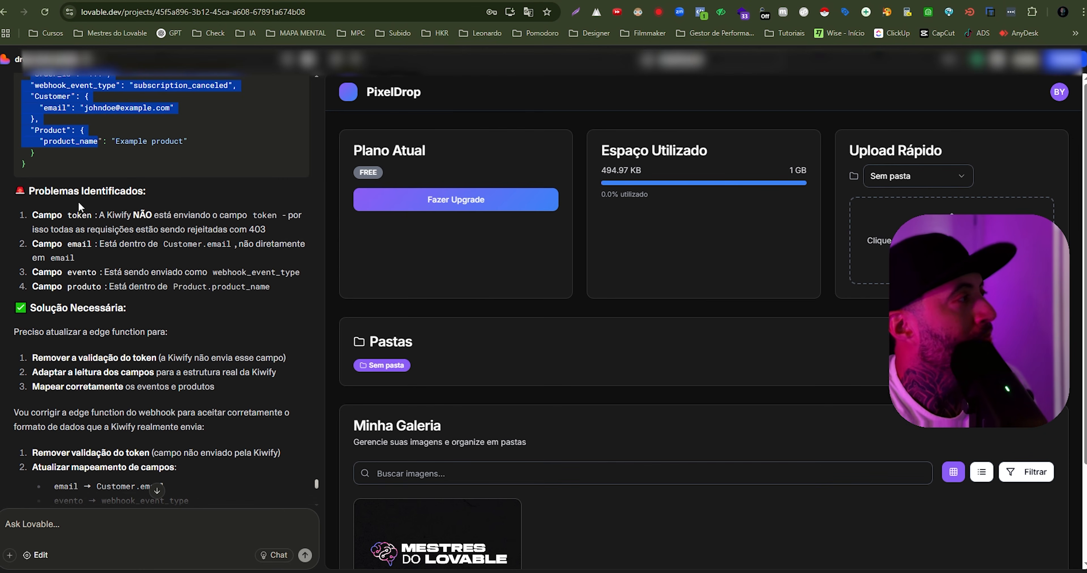
pyautogui.moveTo(27, 193); pyautogui.dragTo(257, 211)
pyautogui.click(67, 221)
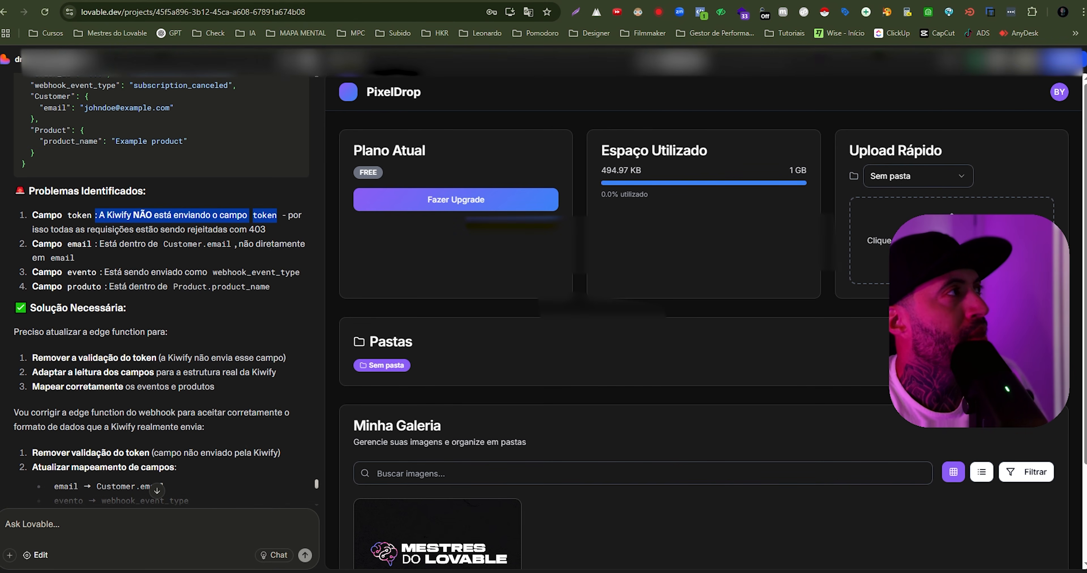
pyautogui.click(506, 1)
pyautogui.click(942, 303)
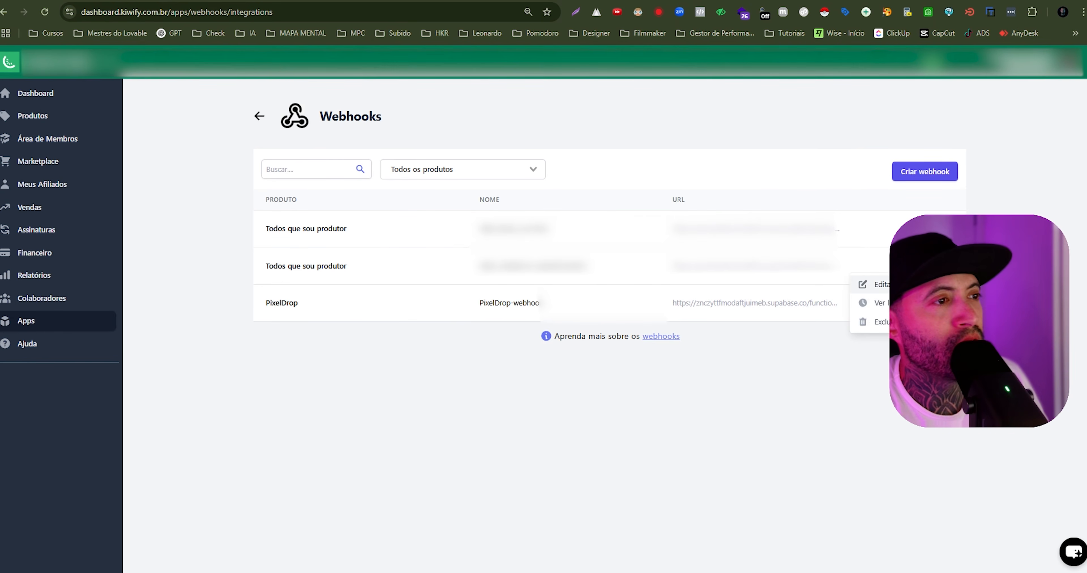
pyautogui.click(894, 284)
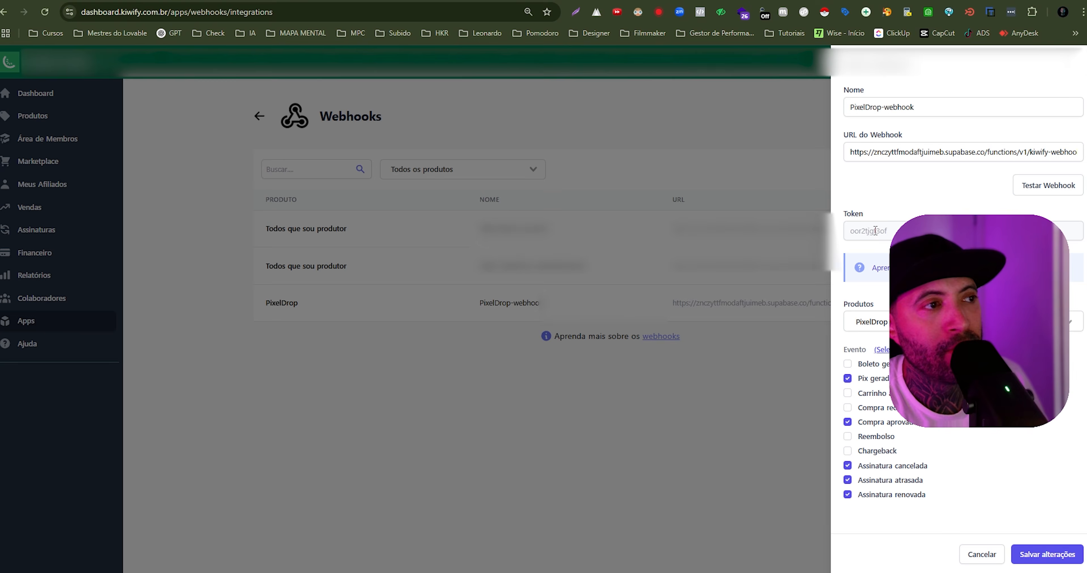
pyautogui.click(703, 346)
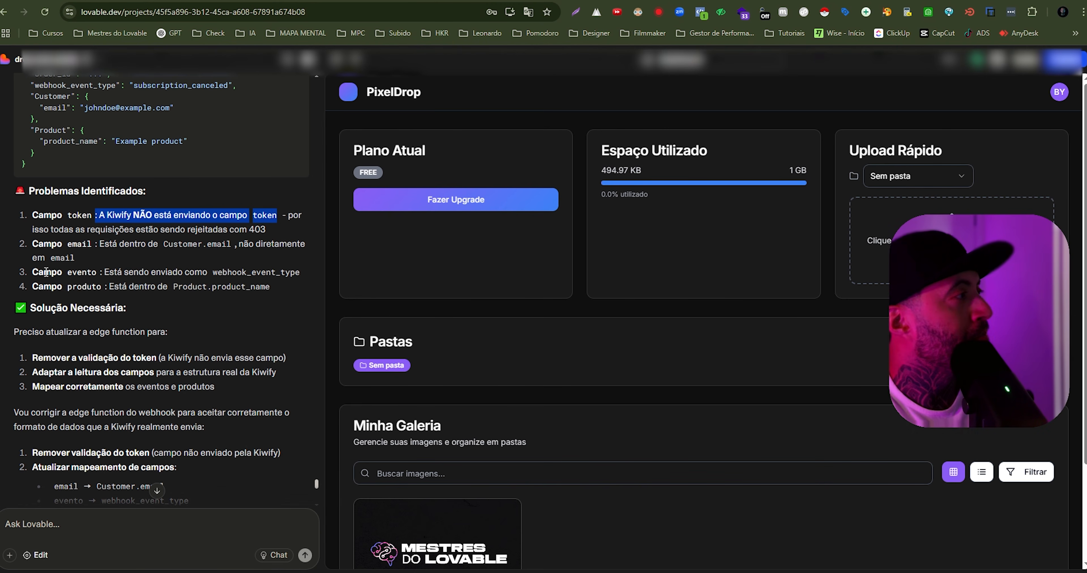
# - Back in Lovable, read the remaining identified problems with the token, email, evento and produto fields
pyautogui.click(167, 244)
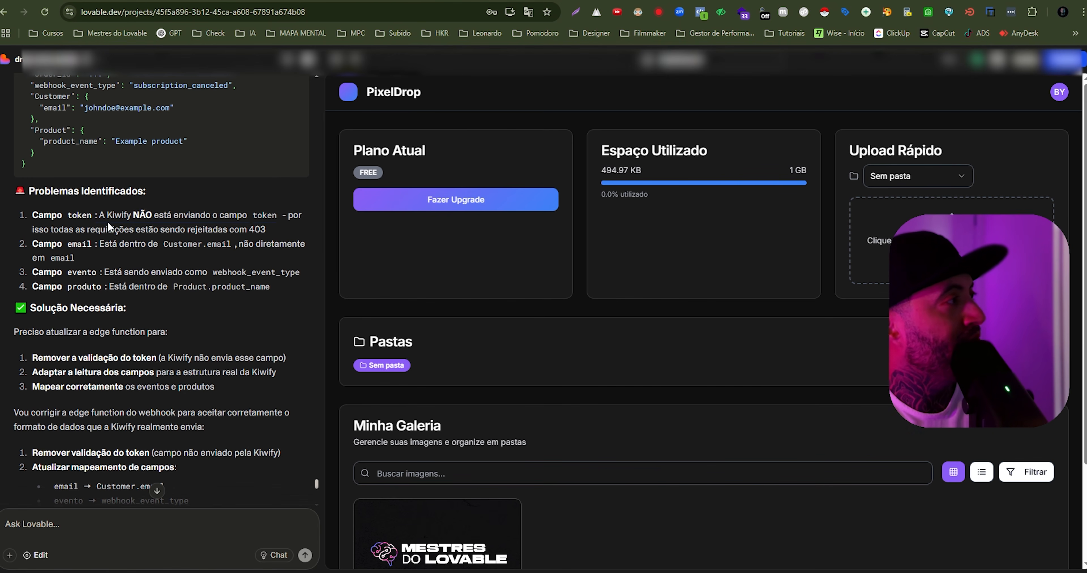
pyautogui.moveTo(80, 229); pyautogui.dragTo(265, 233)
pyautogui.moveTo(104, 244); pyautogui.dragTo(233, 246)
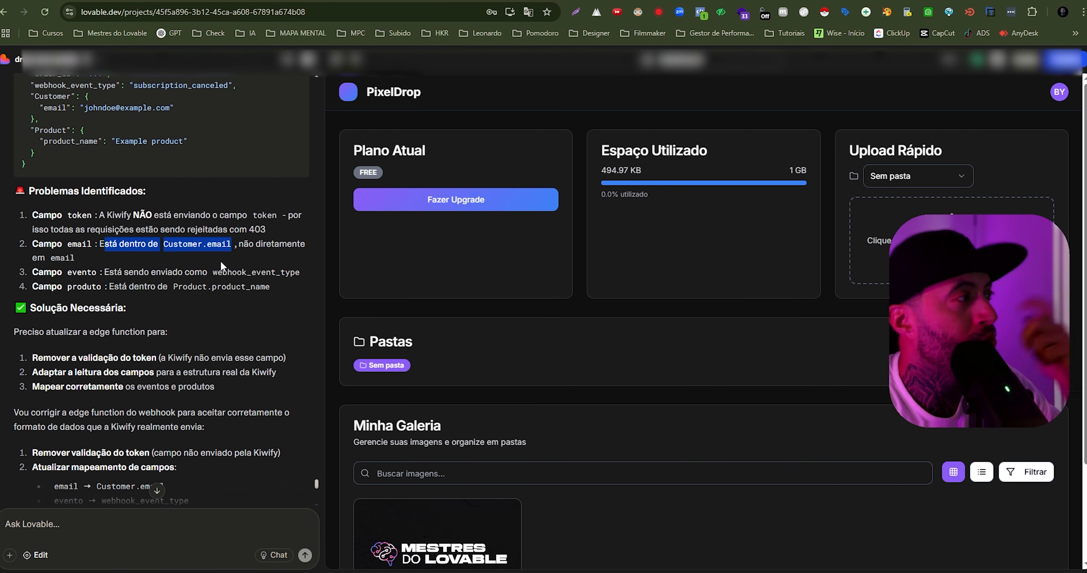
pyautogui.click(57, 252)
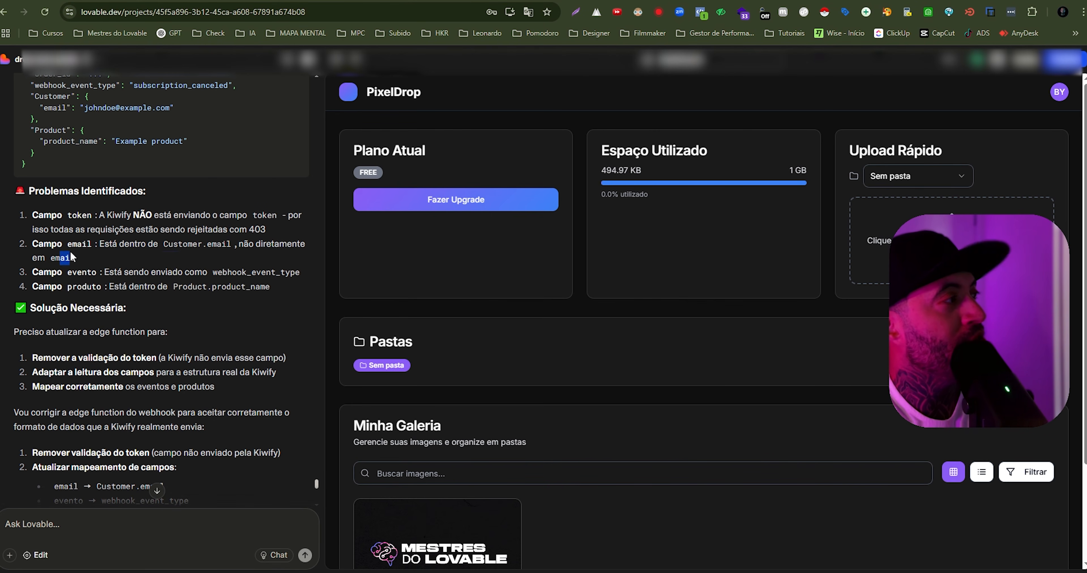
pyautogui.moveTo(77, 273); pyautogui.dragTo(86, 276)
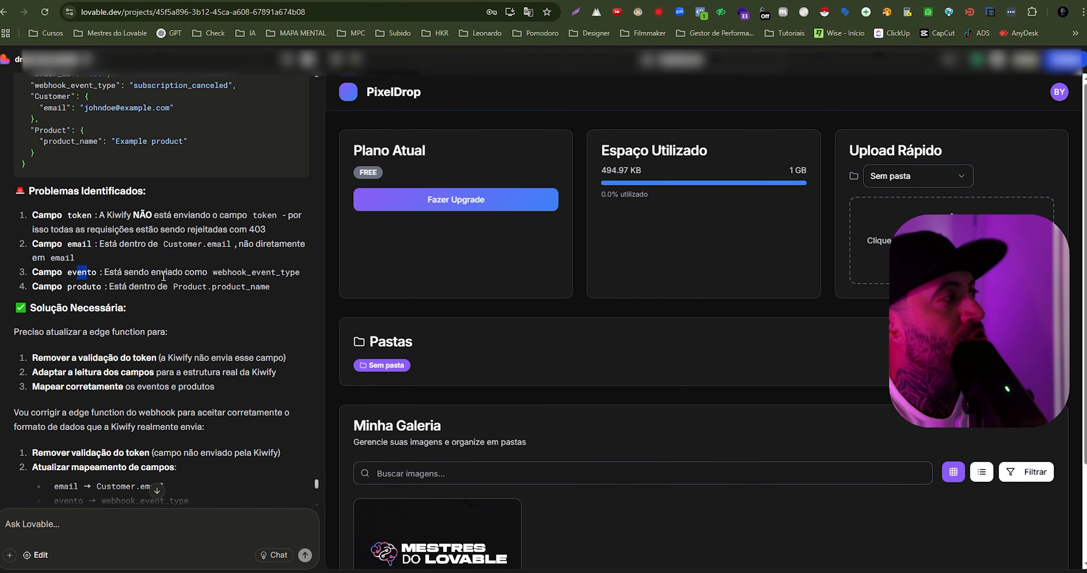
pyautogui.moveTo(160, 274); pyautogui.dragTo(313, 282)
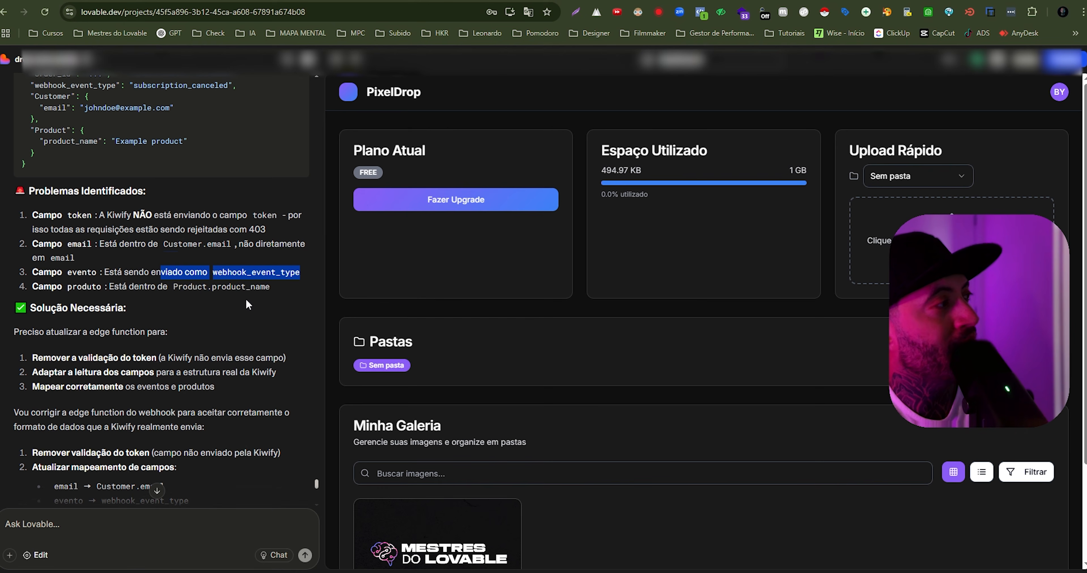
pyautogui.moveTo(72, 286); pyautogui.dragTo(264, 288)
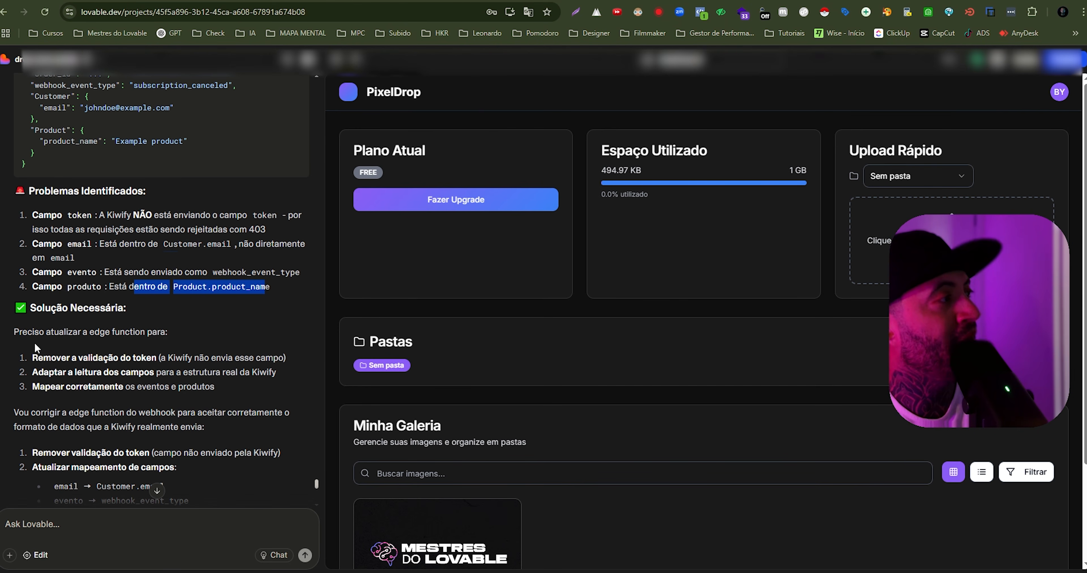
# - Read the proposed edge function solution, including removing token validation and mapping email, evento and produto to the real Kiwify fields
pyautogui.moveTo(40, 332); pyautogui.dragTo(168, 332)
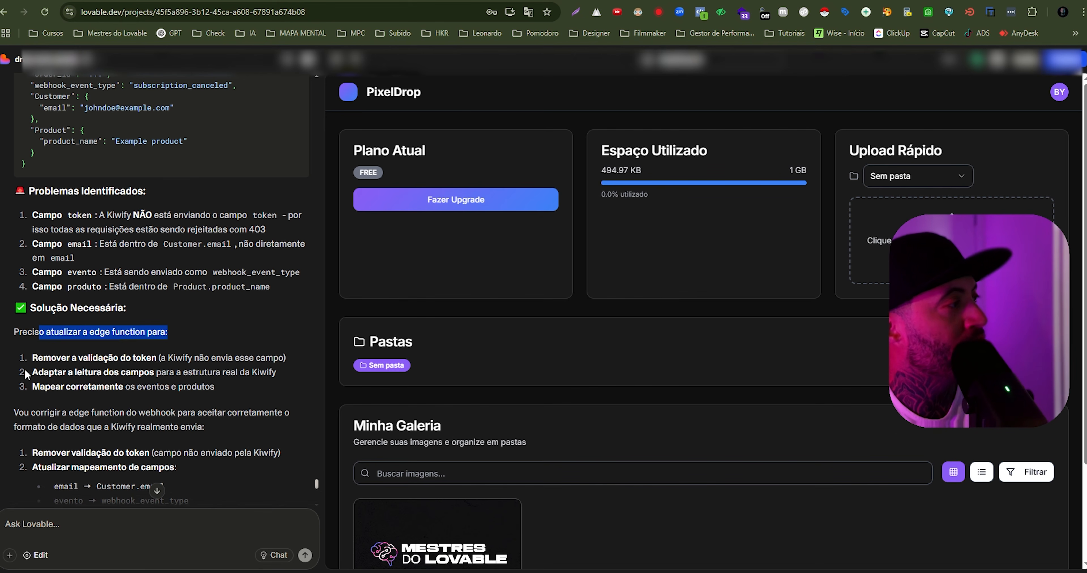
pyautogui.moveTo(44, 358); pyautogui.dragTo(160, 358)
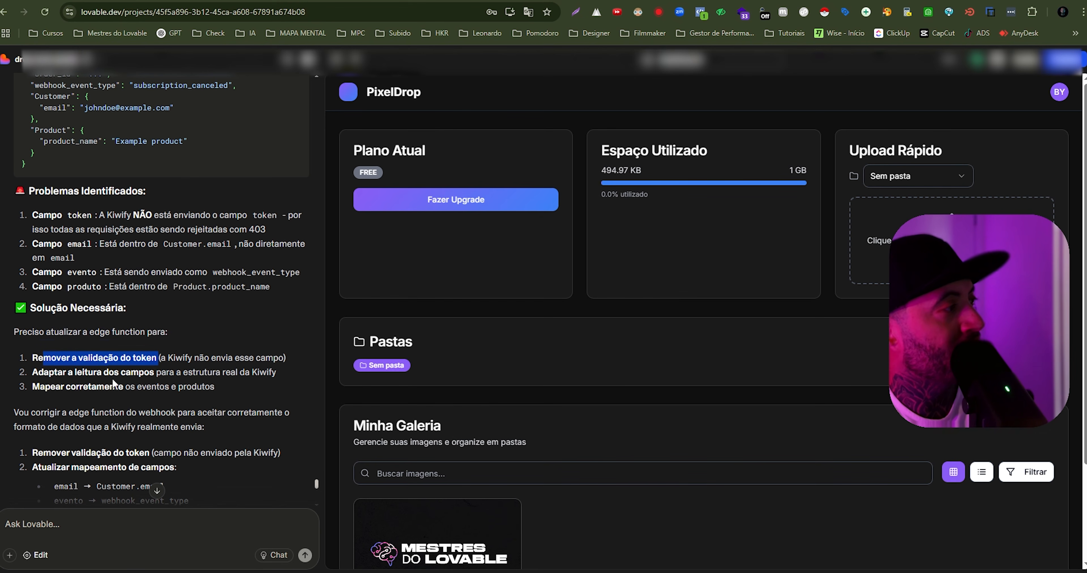
pyautogui.click(39, 374)
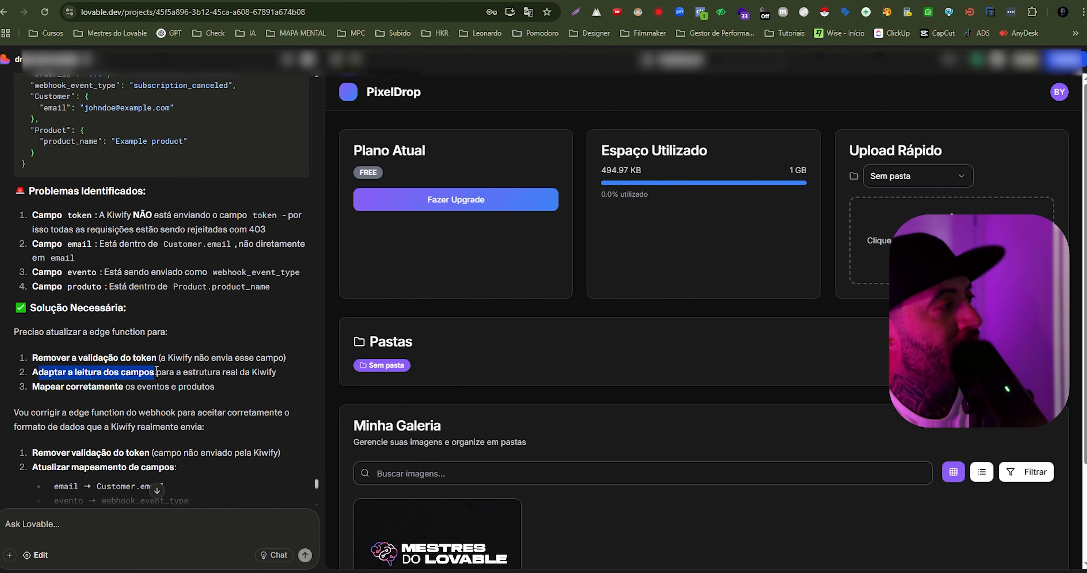
pyautogui.moveTo(32, 386); pyautogui.dragTo(113, 387)
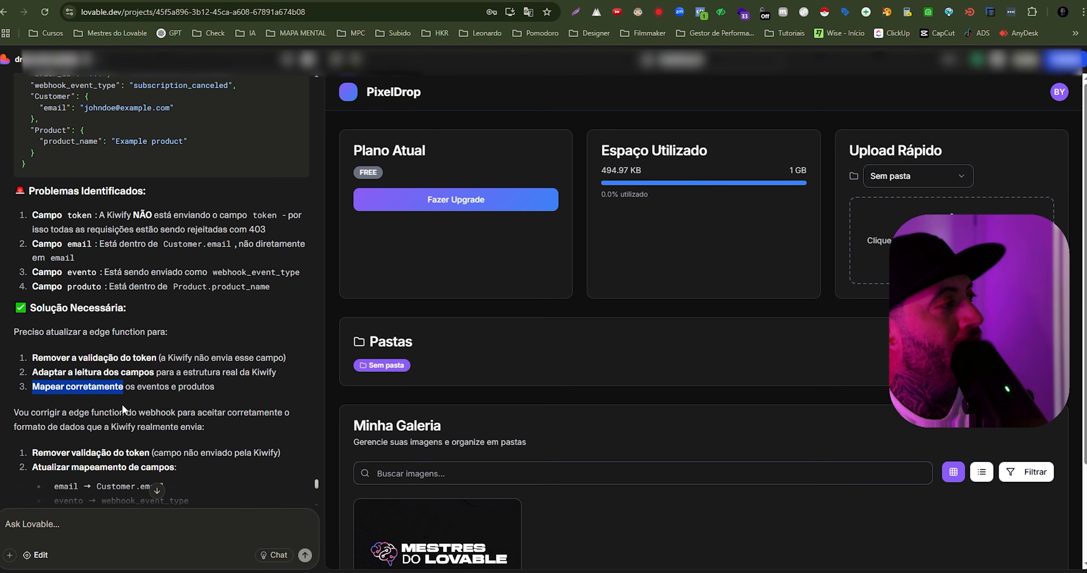
pyautogui.scroll(-2, 182, 423)
pyautogui.click(61, 392)
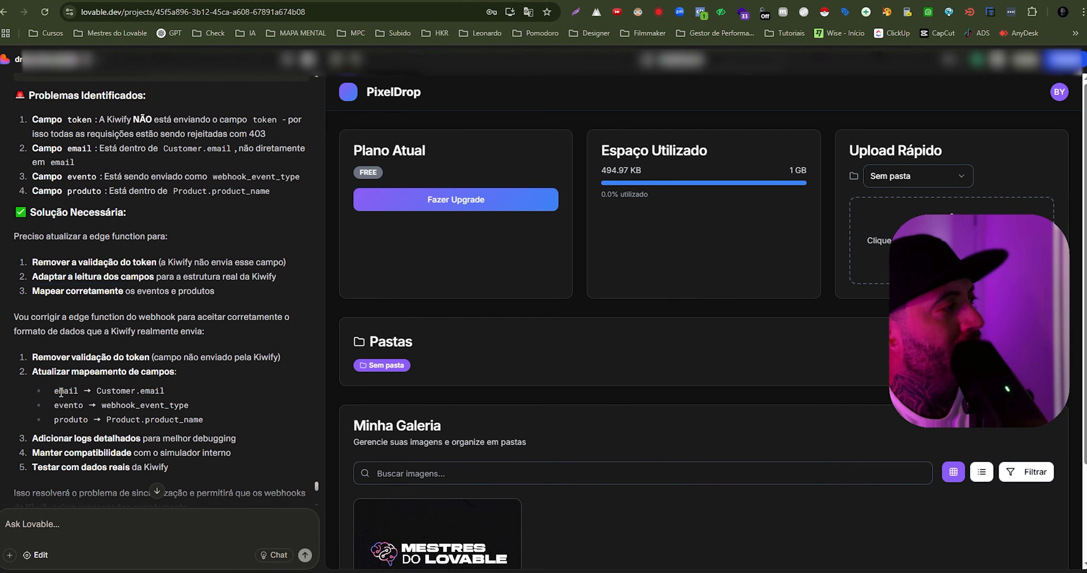
pyautogui.moveTo(100, 391); pyautogui.dragTo(171, 396)
pyautogui.moveTo(101, 405); pyautogui.dragTo(190, 409)
pyautogui.moveTo(56, 419); pyautogui.dragTo(110, 421)
pyautogui.scroll(4, 205, 504)
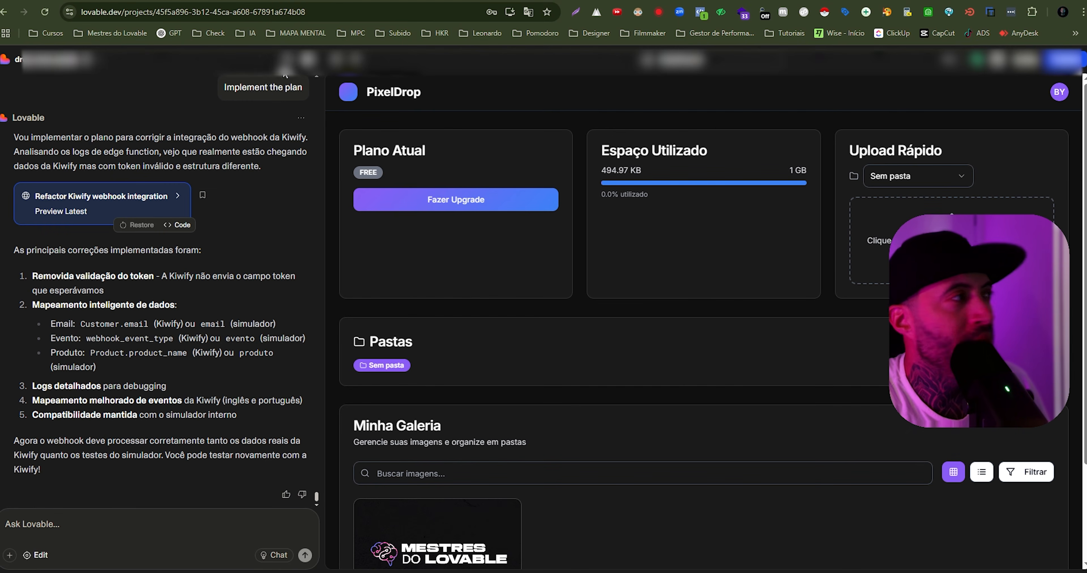
# - Review the implemented plan's corrections: the removed token validation, the Kiwify and simulator data mapping, and the detailed logs
pyautogui.moveTo(226, 86); pyautogui.dragTo(290, 86)
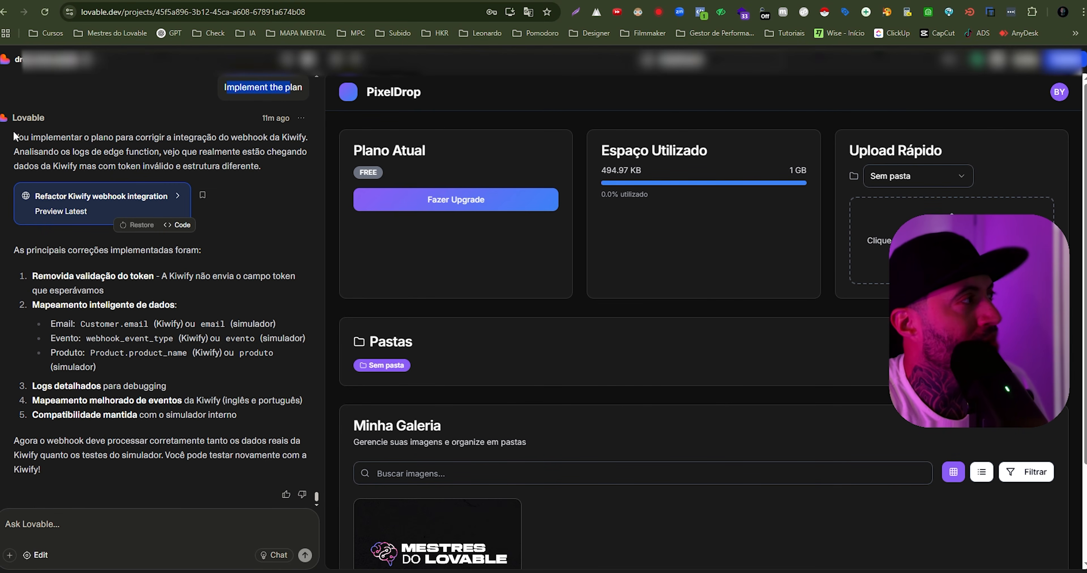
pyautogui.moveTo(143, 235); pyautogui.dragTo(189, 349)
pyautogui.click(170, 378)
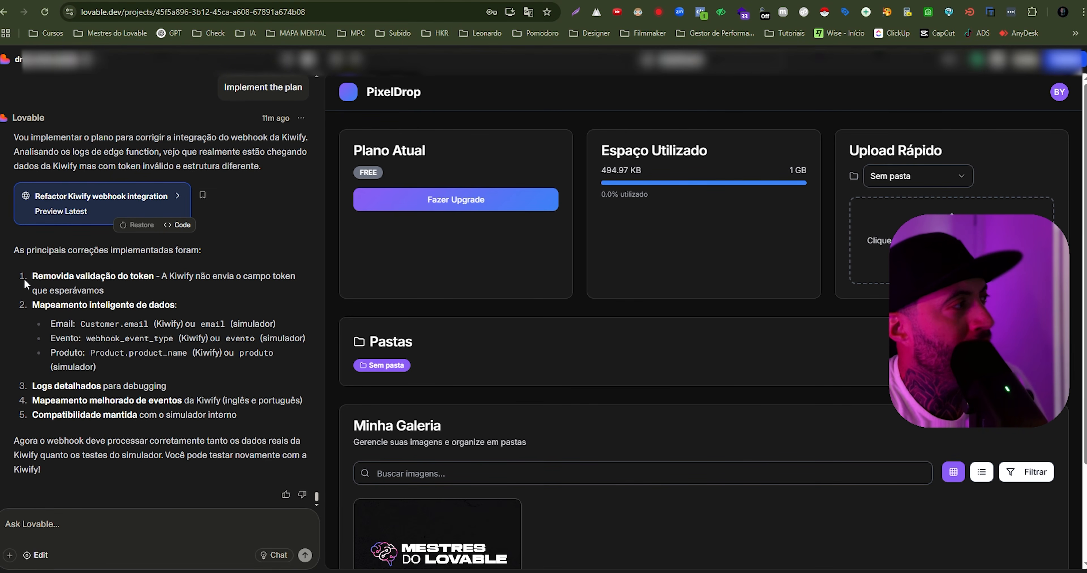
pyautogui.moveTo(34, 279); pyautogui.dragTo(316, 273)
pyautogui.click(205, 316)
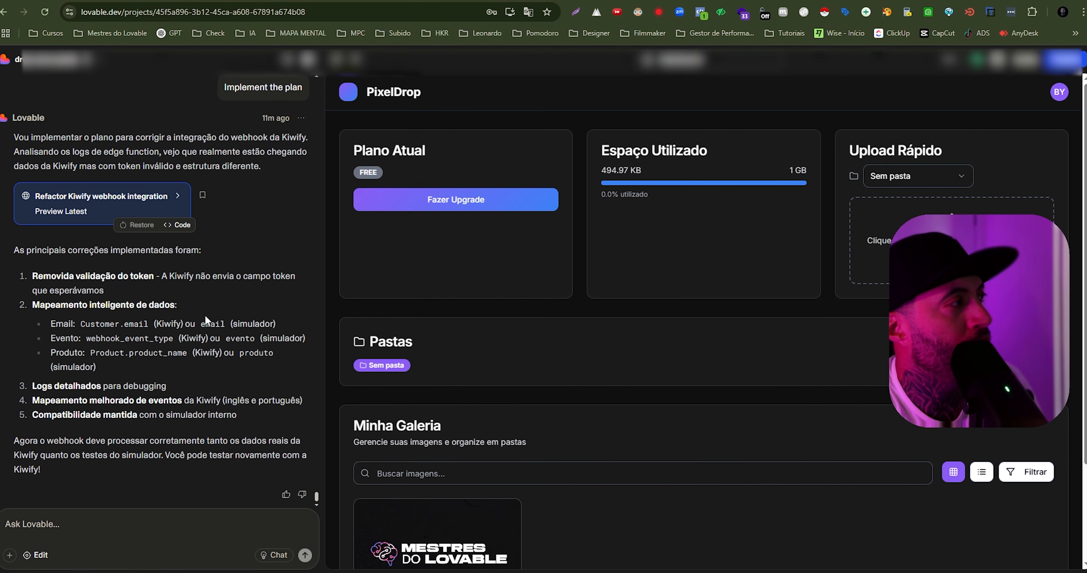
pyautogui.moveTo(58, 311); pyautogui.dragTo(169, 306)
pyautogui.moveTo(48, 319); pyautogui.dragTo(188, 371)
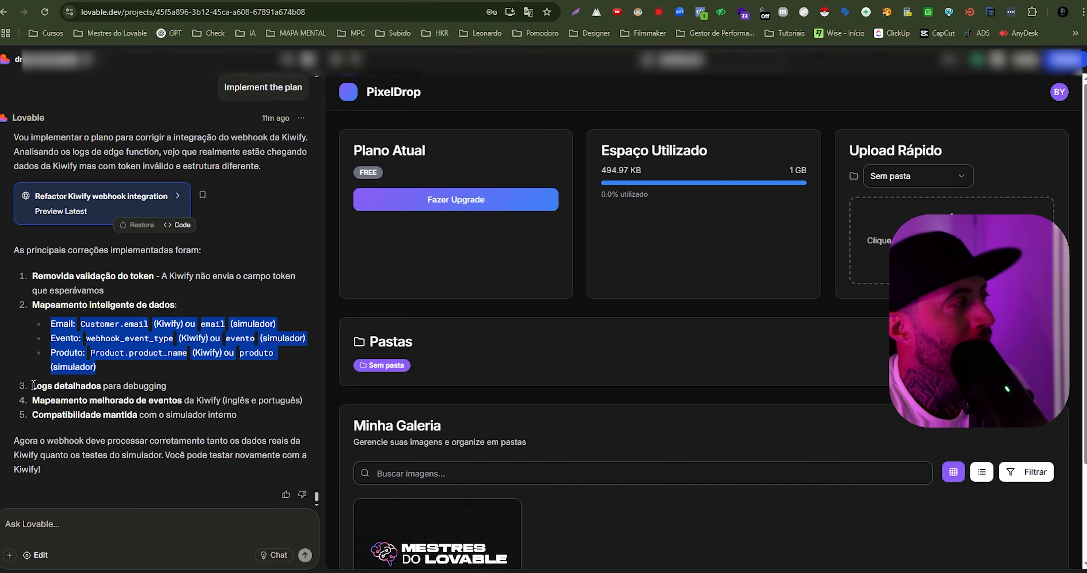
pyautogui.moveTo(33, 386); pyautogui.dragTo(115, 406)
pyautogui.click(117, 408)
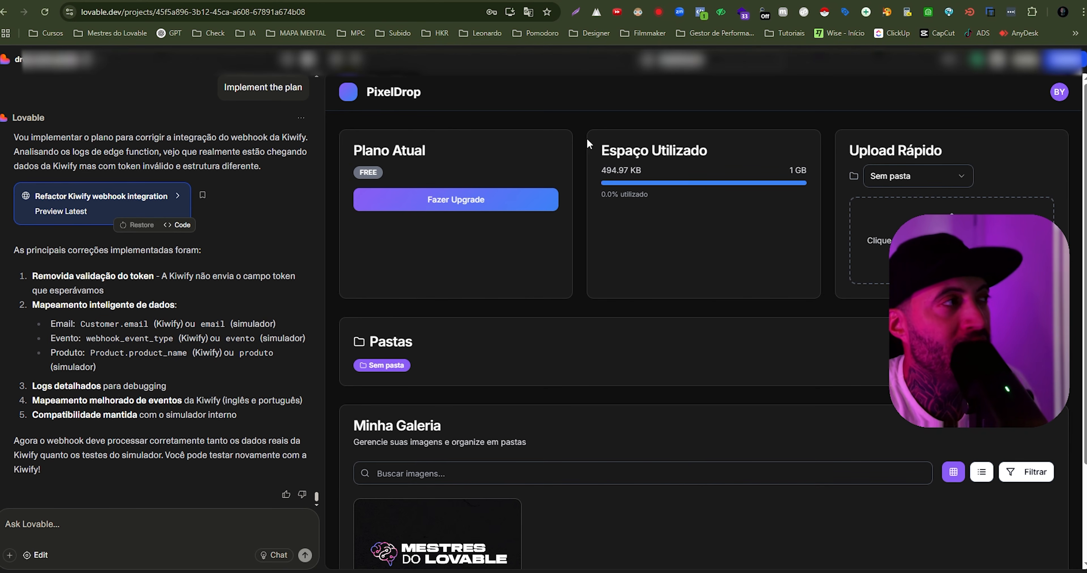
# - Open PixelDrop's upgrade plan options, switch to Kiwify and open the PixelDrop webhook for editing
pyautogui.click(446, 203)
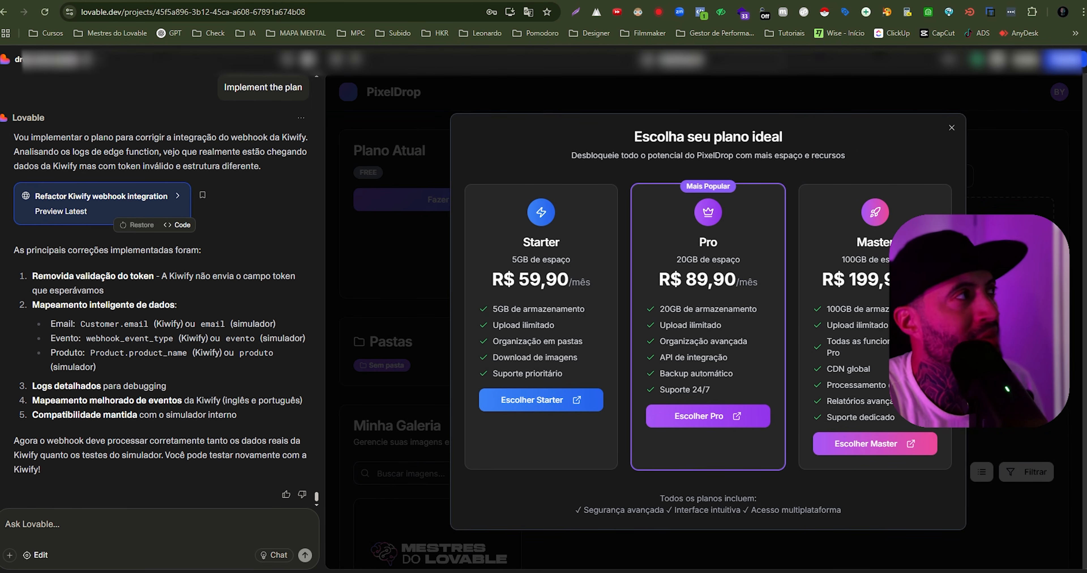
pyautogui.hotkey('ctrl', 'Tab')
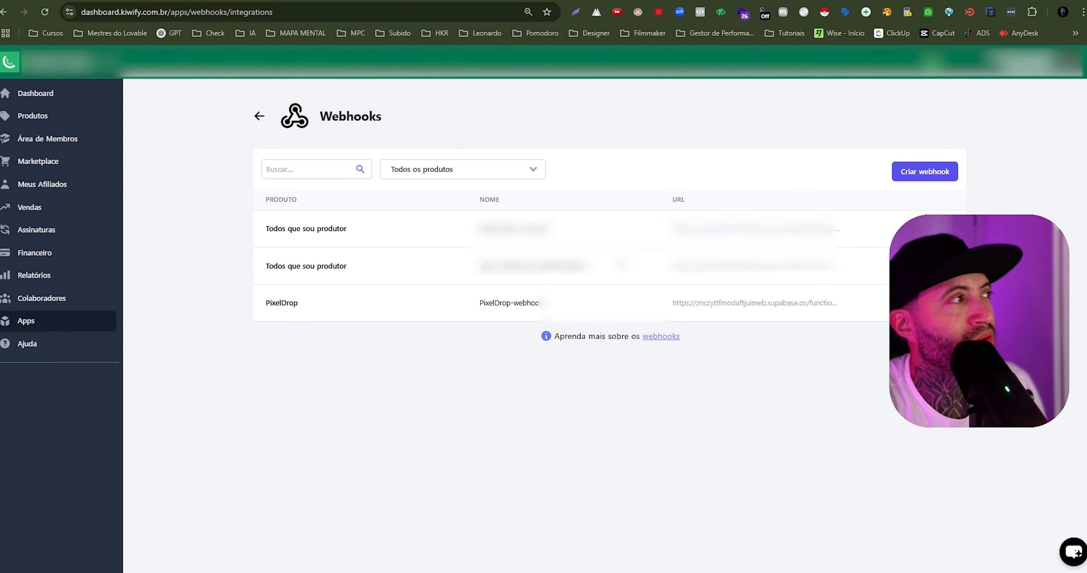
pyautogui.click(944, 303)
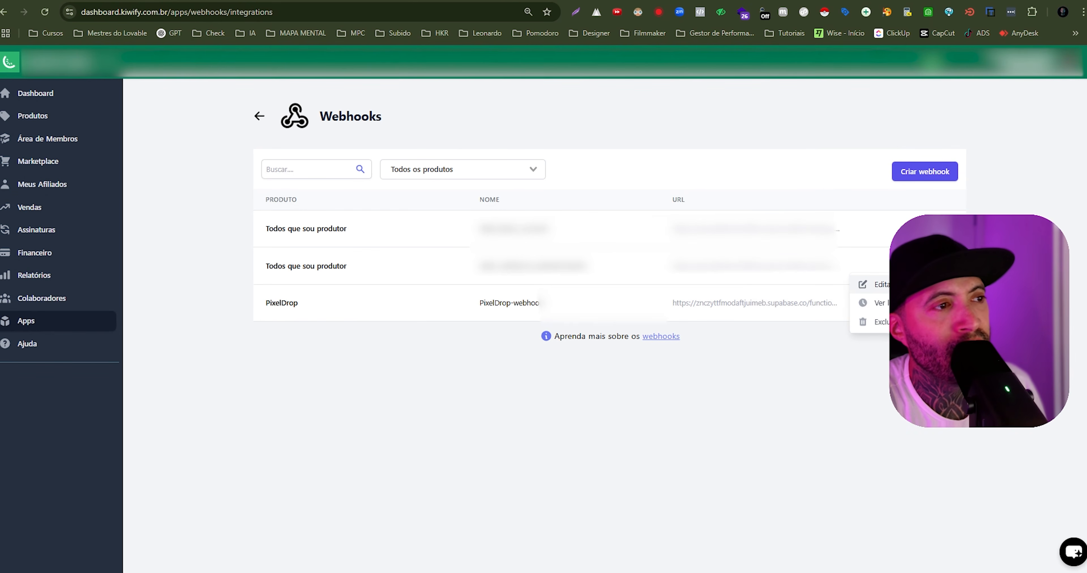
pyautogui.click(893, 284)
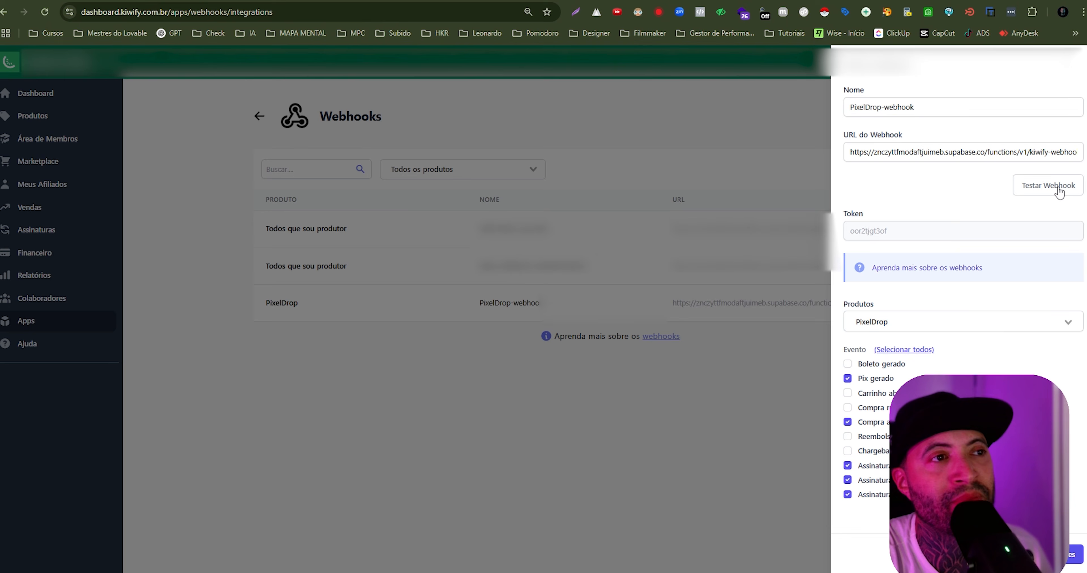
# - Send a test of the PixelDrop webhook with type Área de membros and event Compra aprovada
pyautogui.click(1051, 187)
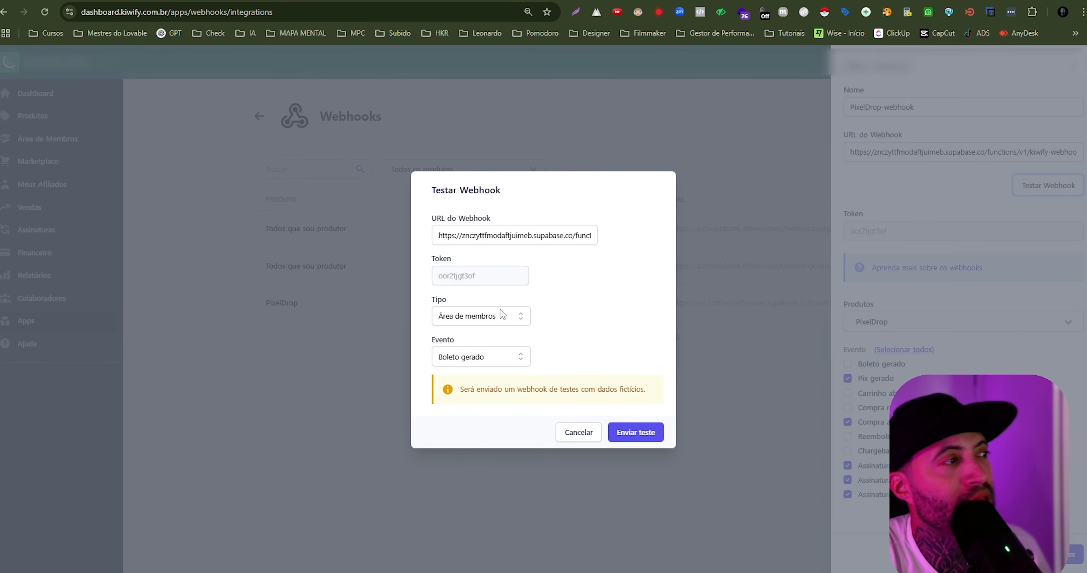
pyautogui.click(497, 318)
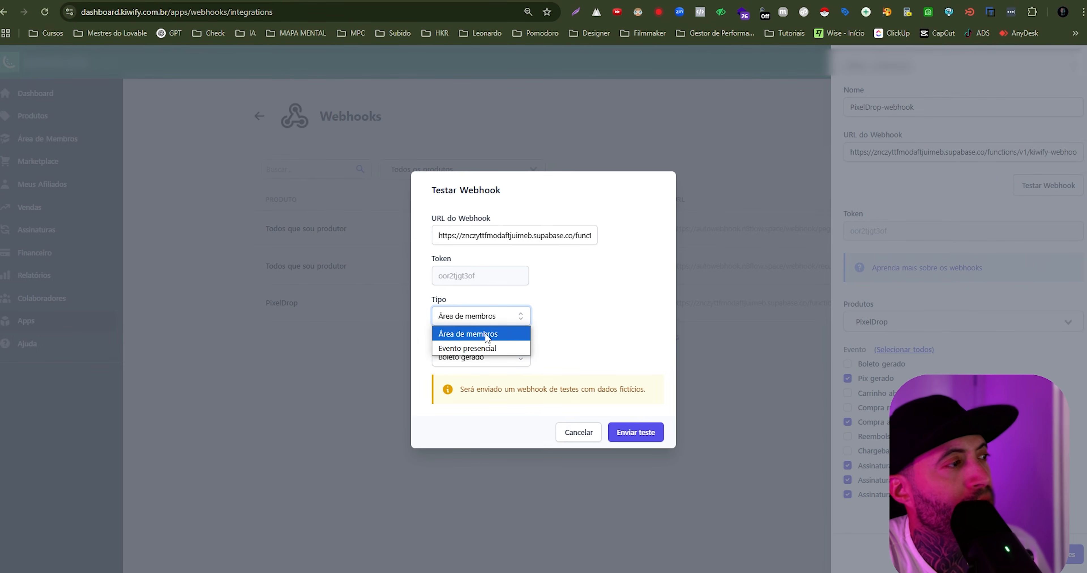
pyautogui.click(507, 339)
pyautogui.click(496, 359)
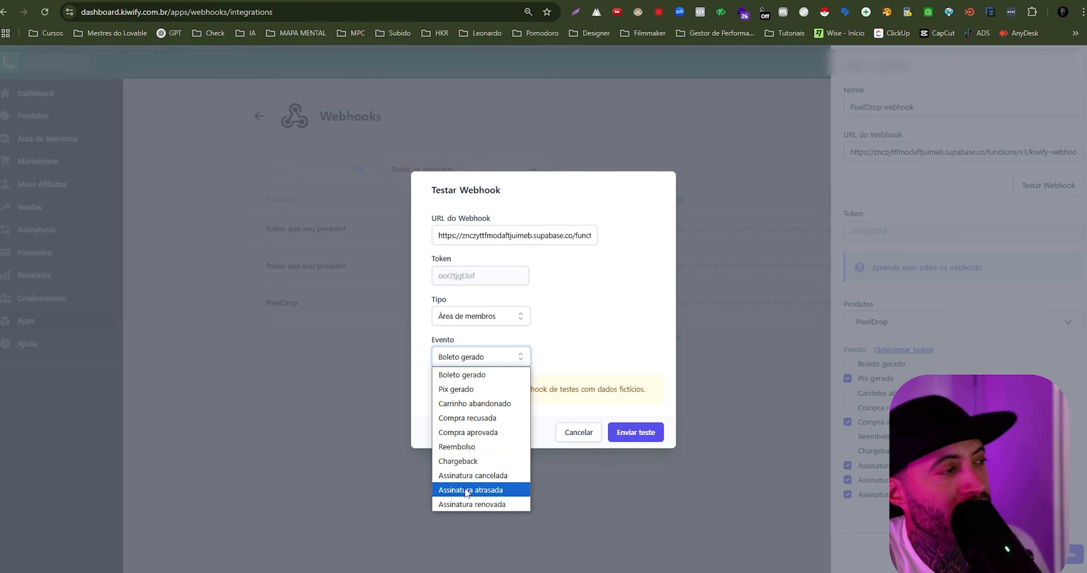
pyautogui.click(503, 438)
pyautogui.click(649, 434)
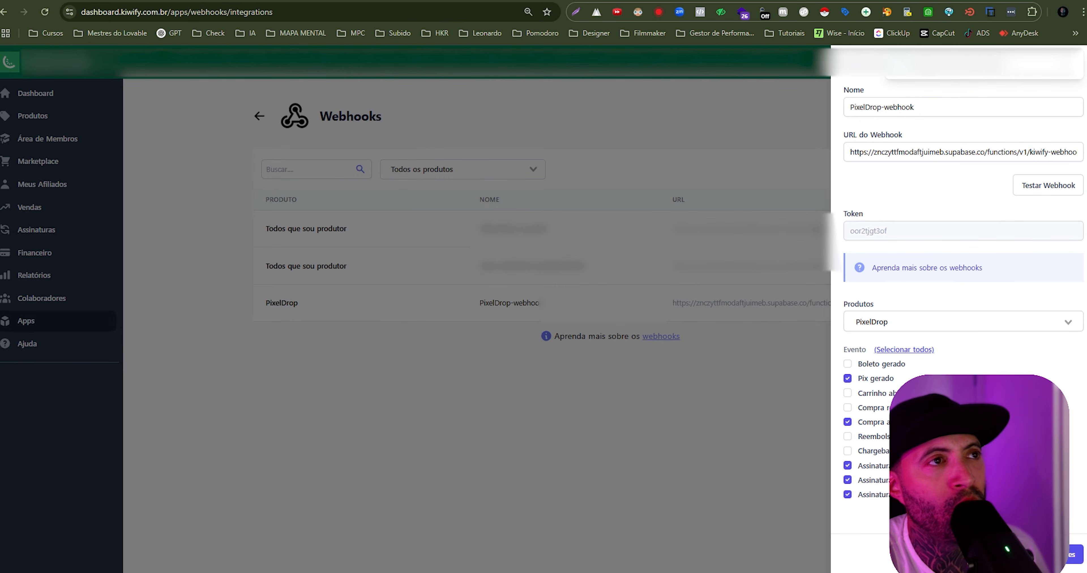
# - Reopen the webhook test form to review its fields, cancel it and close the PixelDrop webhook editor
pyautogui.click(1053, 188)
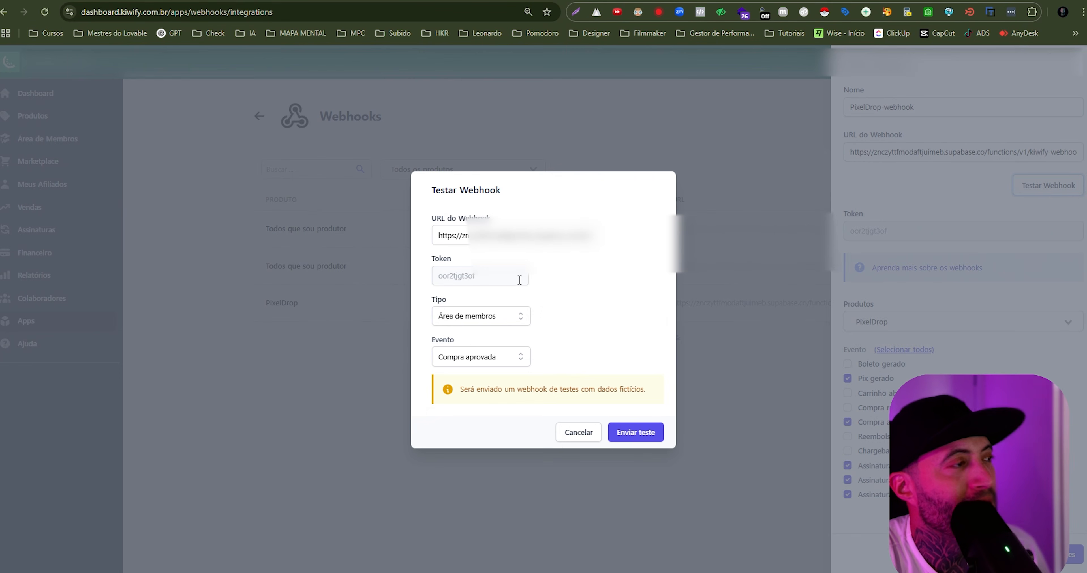
pyautogui.click(579, 432)
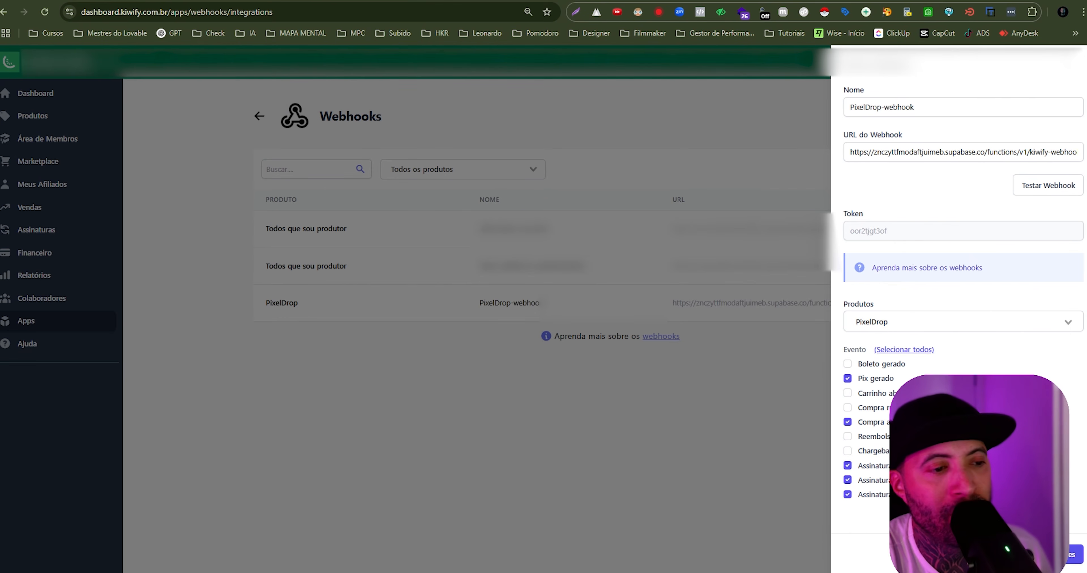
pyautogui.click(1082, 68)
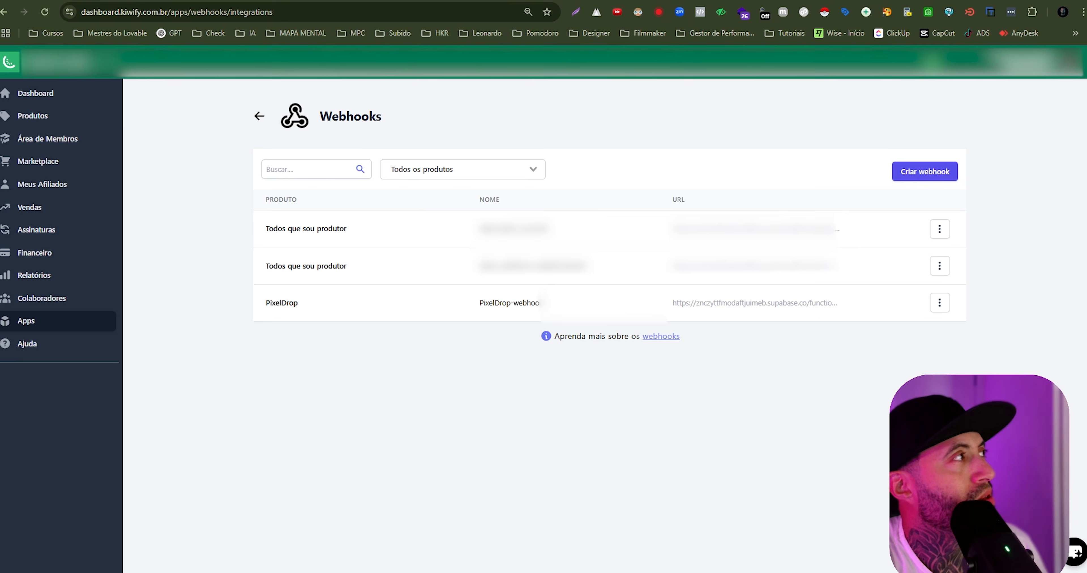
# - Return to Lovable, close the plan options and open PixelDrop's administration panel at the webhook logs
pyautogui.click(40, 0)
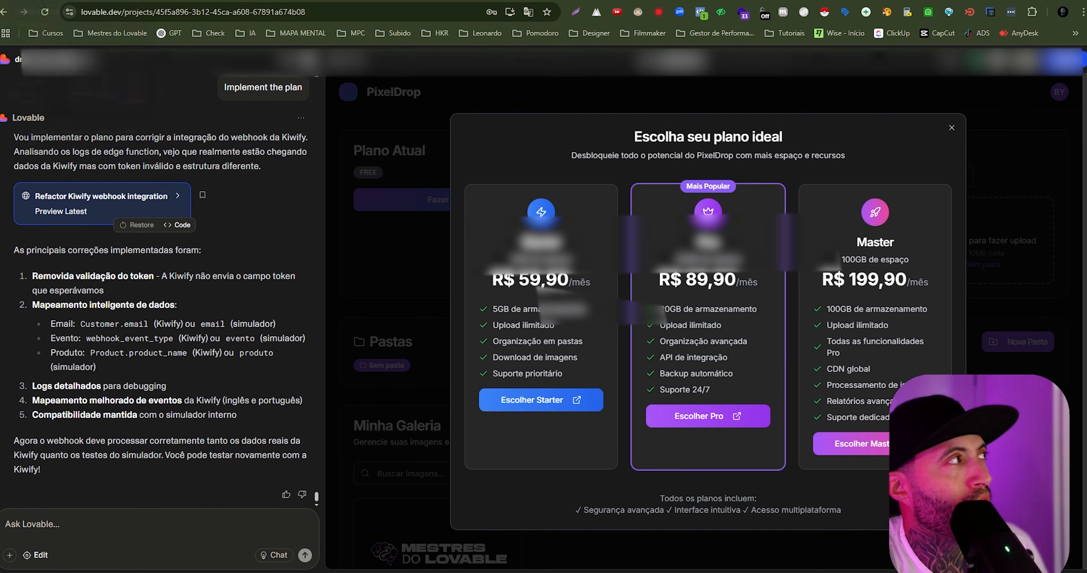
pyautogui.click(951, 128)
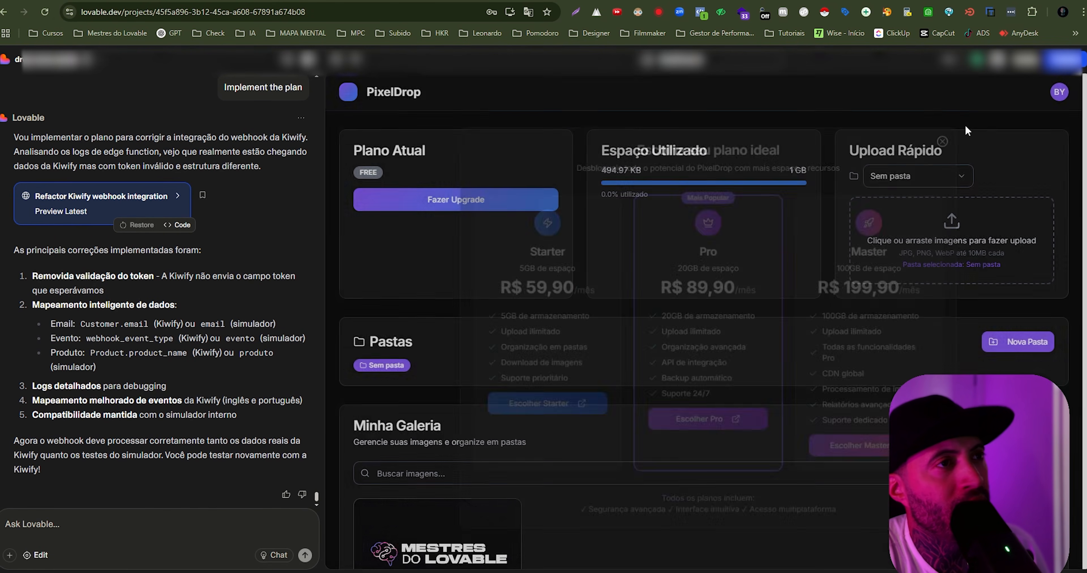
pyautogui.click(1059, 92)
pyautogui.click(969, 169)
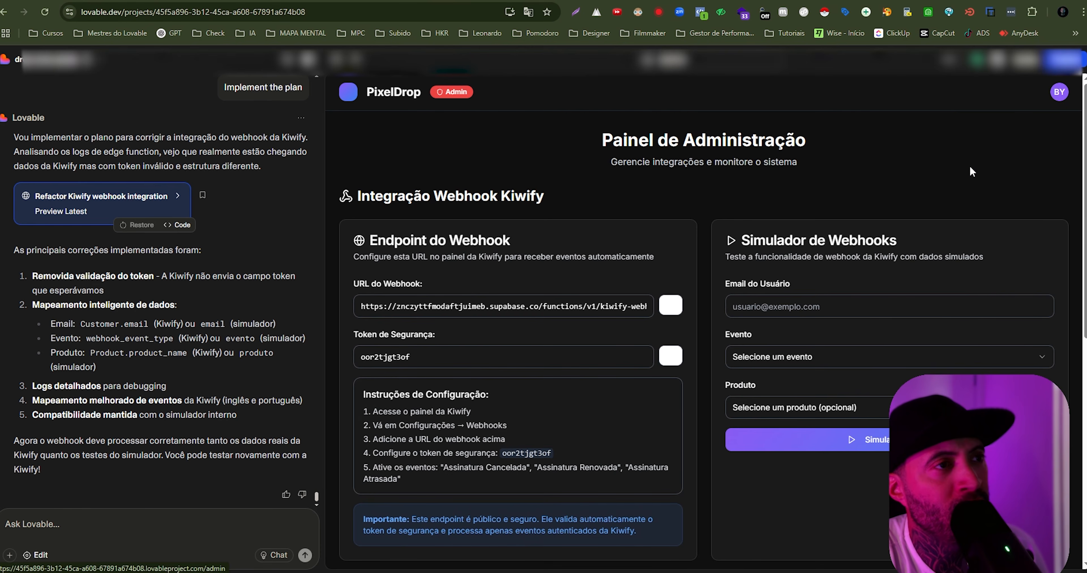
pyautogui.scroll(-4, 822, 286)
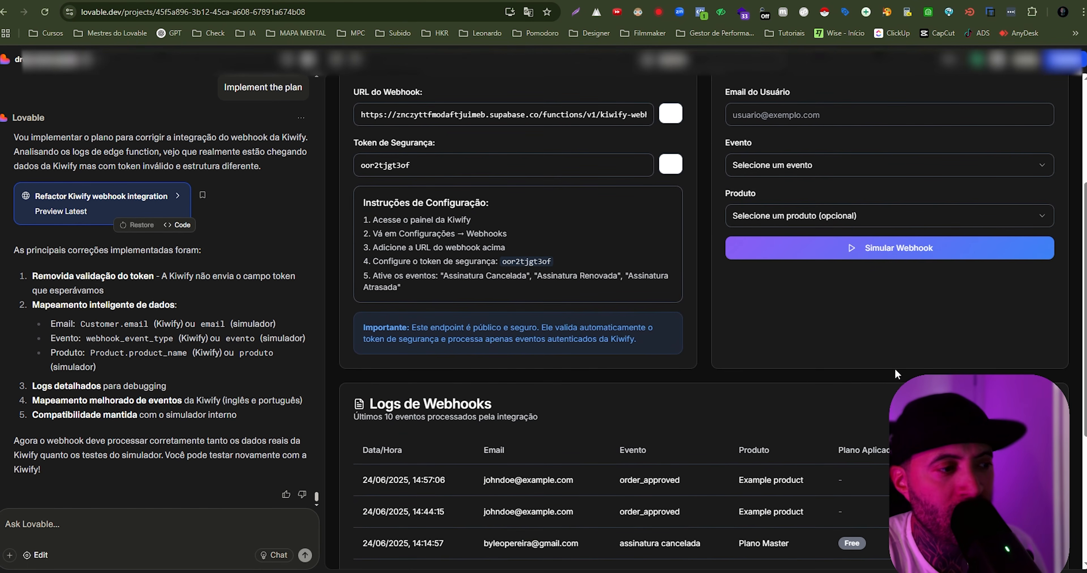
# - Examine the email, event, product and status of the order_approved test entries, and compare them with the simulated entries in Logs de Webhooks
pyautogui.moveTo(479, 478); pyautogui.dragTo(557, 478)
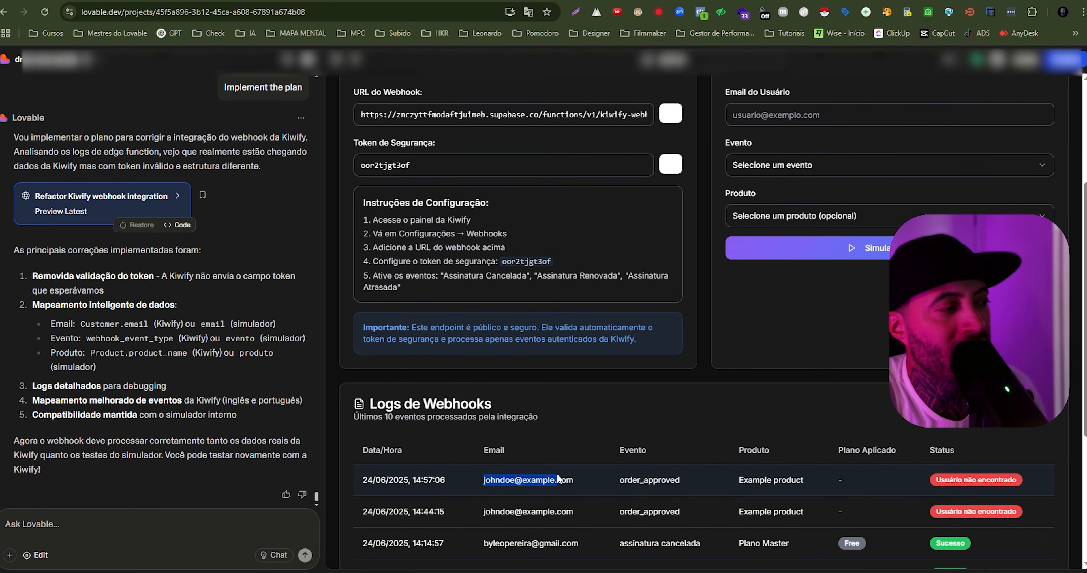
pyautogui.moveTo(475, 511); pyautogui.dragTo(693, 512)
pyautogui.doubleClick(615, 479)
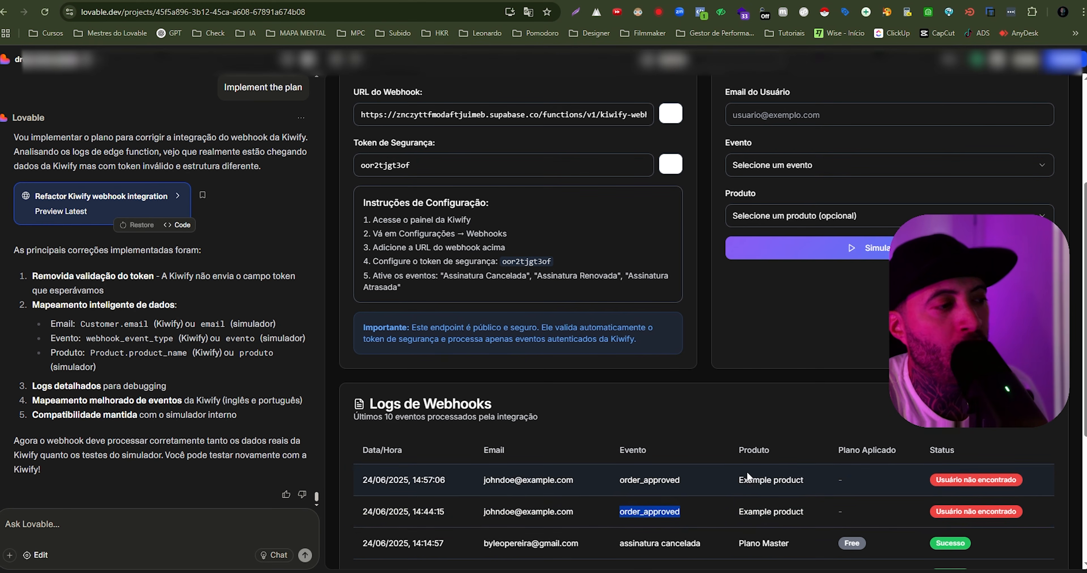
pyautogui.moveTo(741, 475); pyautogui.dragTo(827, 507)
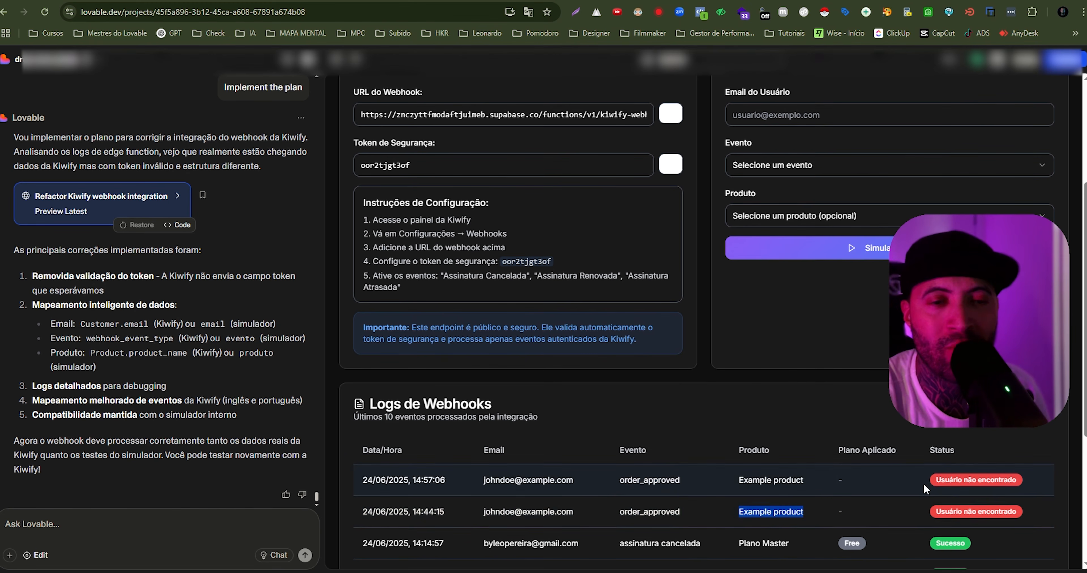
pyautogui.moveTo(932, 481); pyautogui.dragTo(1014, 483)
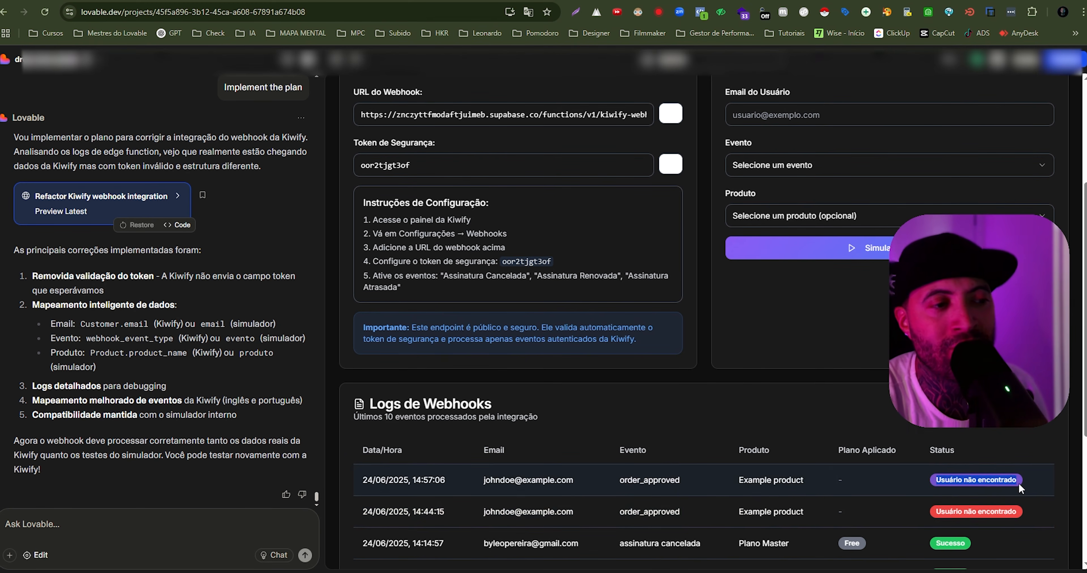
pyautogui.click(995, 493)
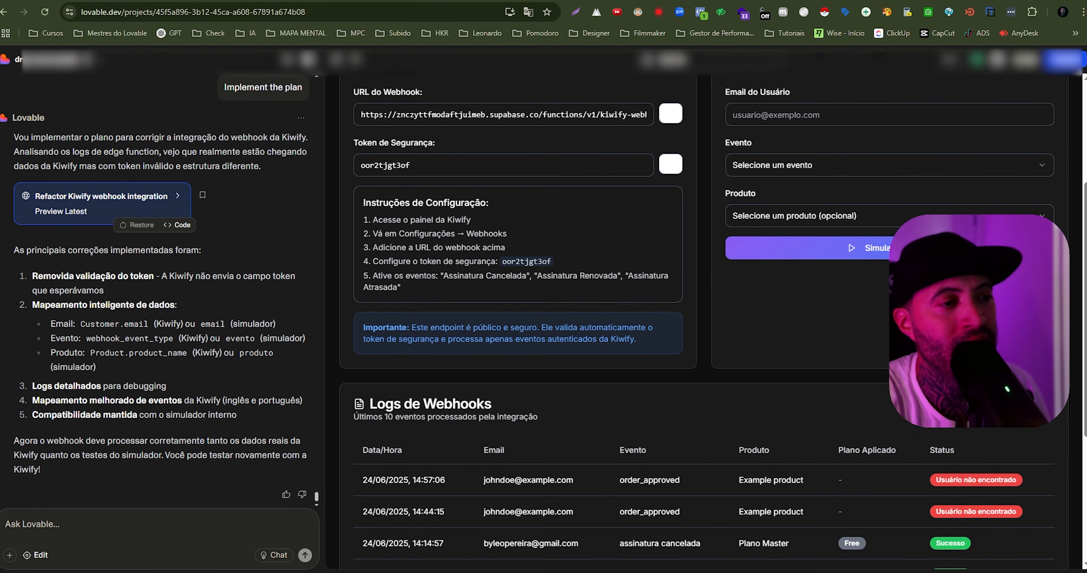
pyautogui.scroll(-2, 987, 445)
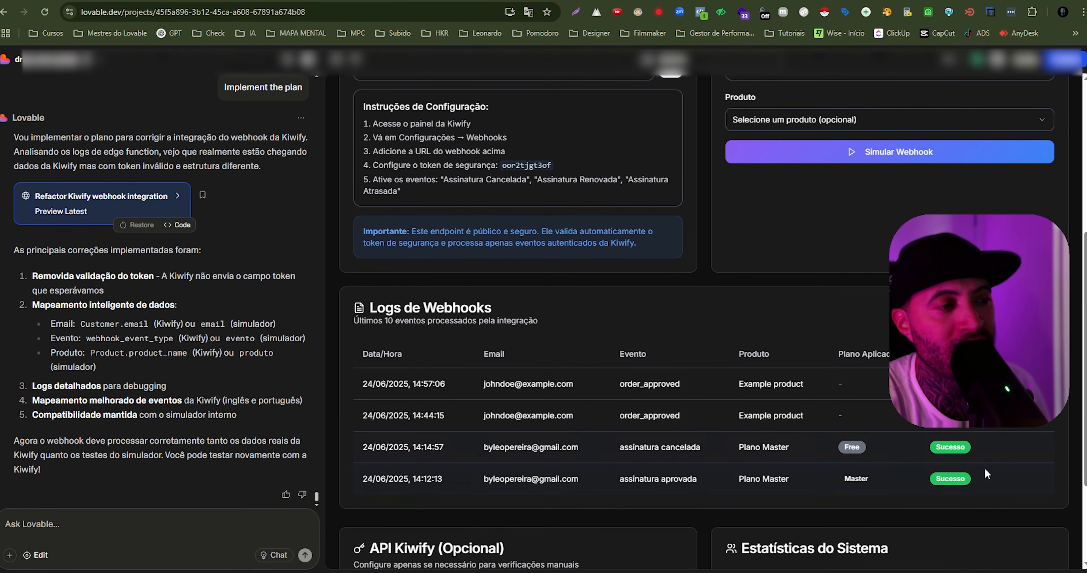
pyautogui.scroll(2, 1034, 450)
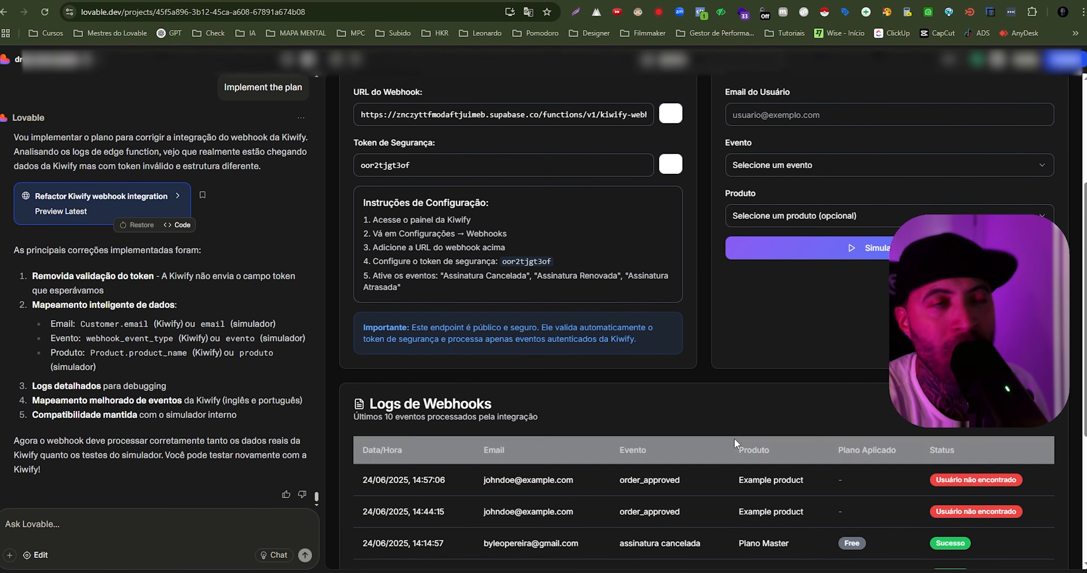
# - Switch to Supabase and examine the evento, produto and plano_atualizado values of the order_approved rows in the webhook_logs table
pyautogui.click(219, 1)
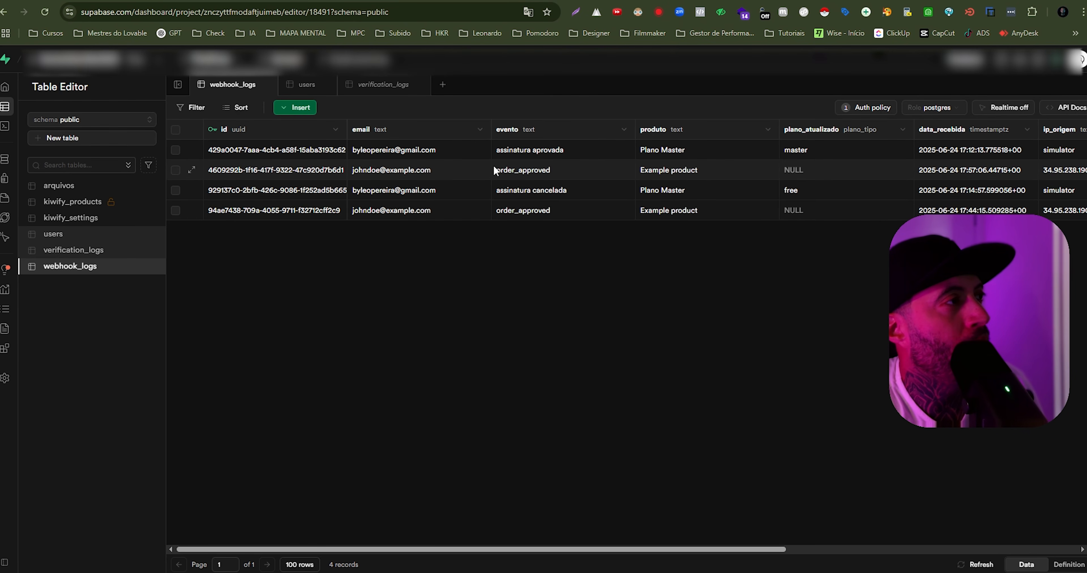
pyautogui.click(556, 177)
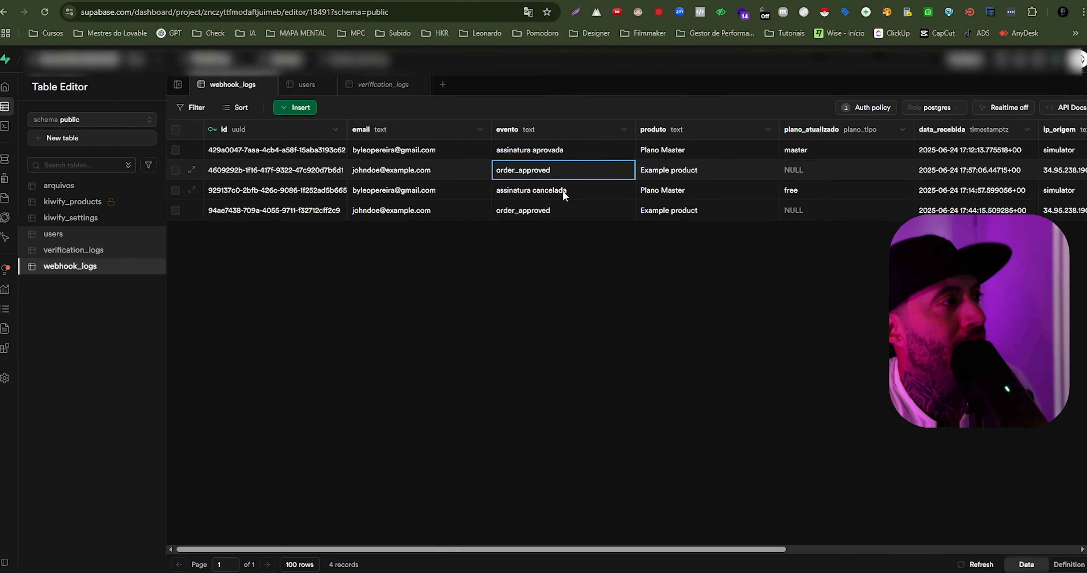
pyautogui.click(671, 174)
pyautogui.click(818, 169)
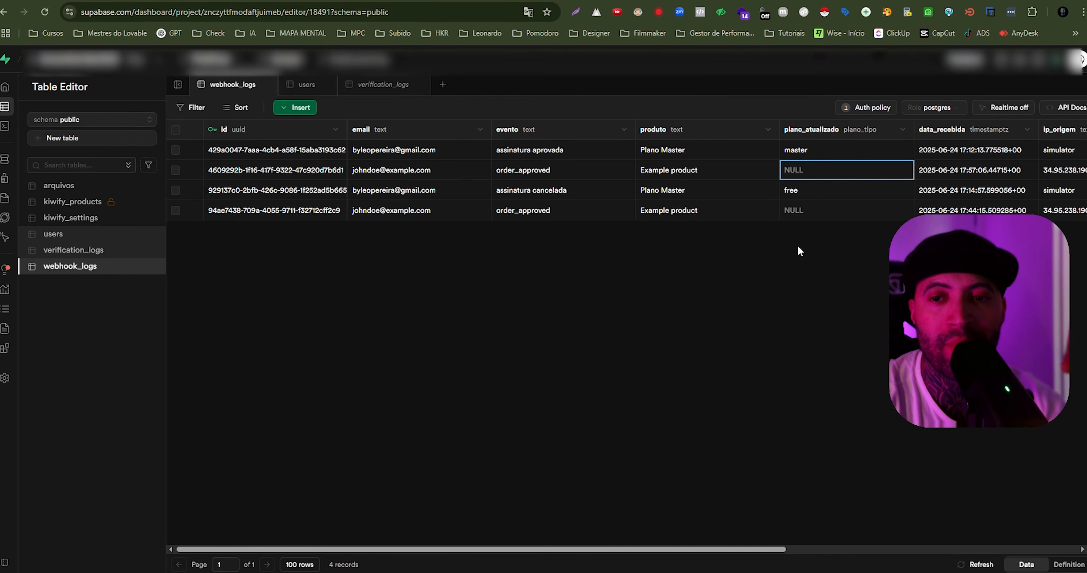
pyautogui.click(808, 215)
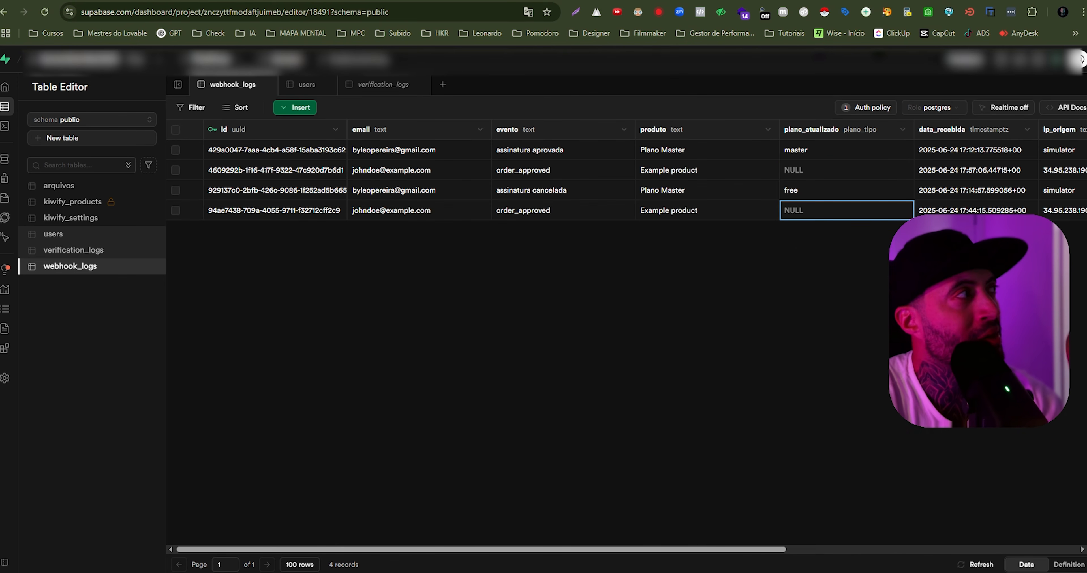
# - Return to Lovable, go from PixelDrop's administration panel to the user dashboard and choose the Starter plan as the upgrade
pyautogui.click(37, 1)
pyautogui.scroll(5, 879, 361)
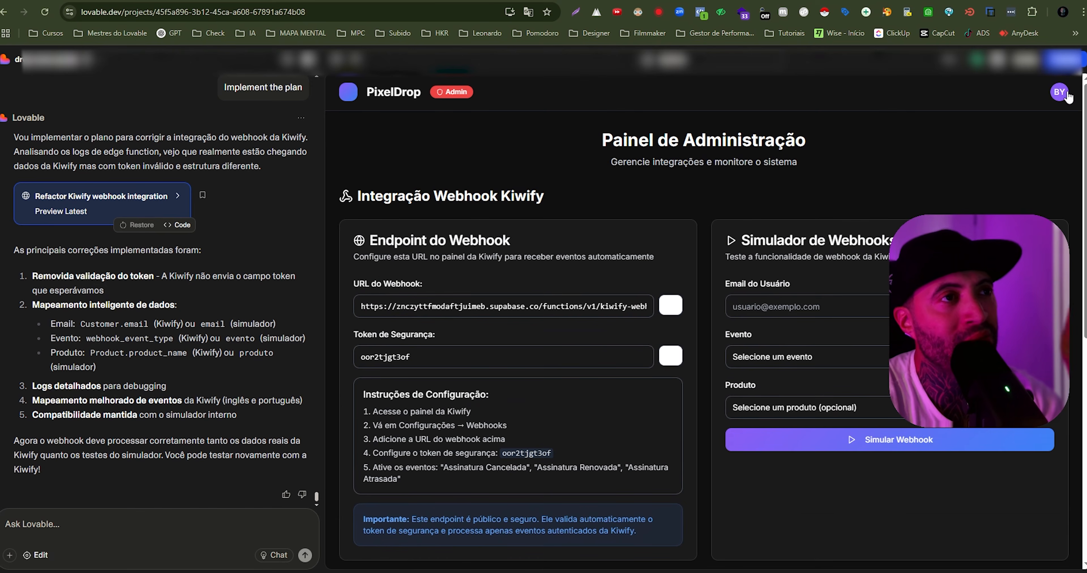
pyautogui.click(1058, 96)
pyautogui.click(983, 145)
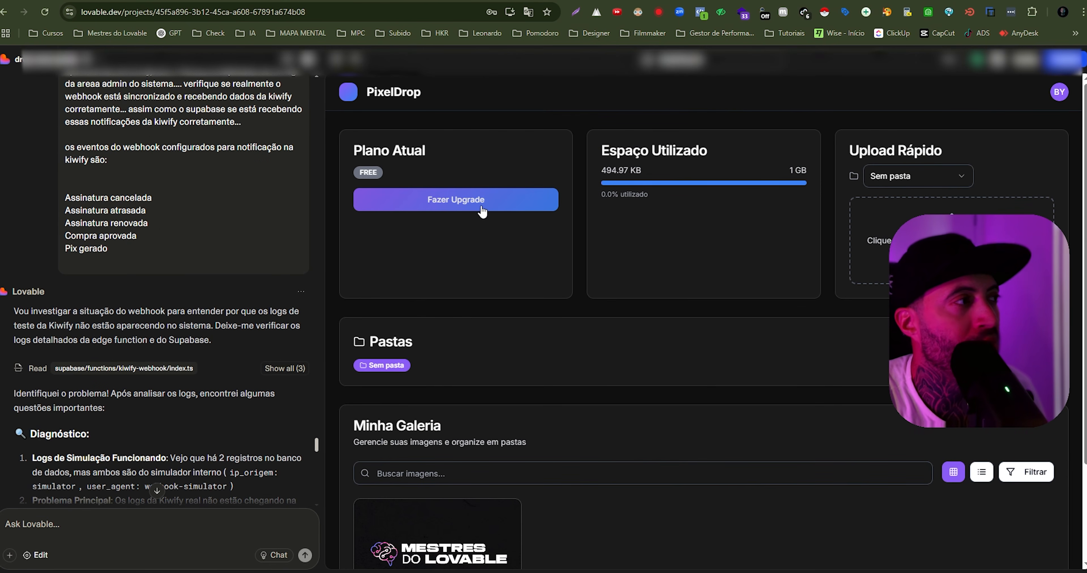
pyautogui.click(456, 202)
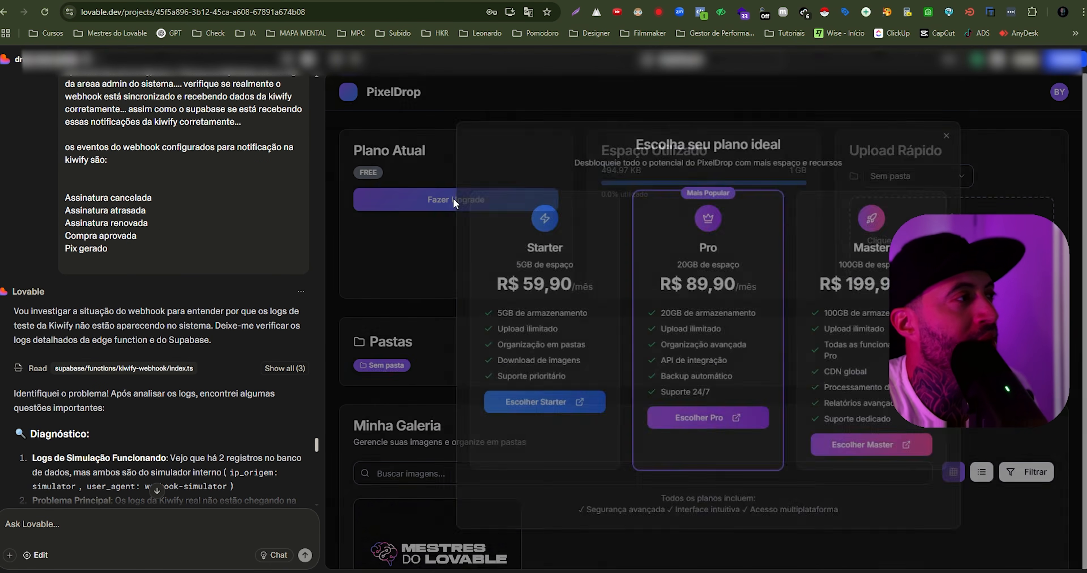
pyautogui.doubleClick(568, 243)
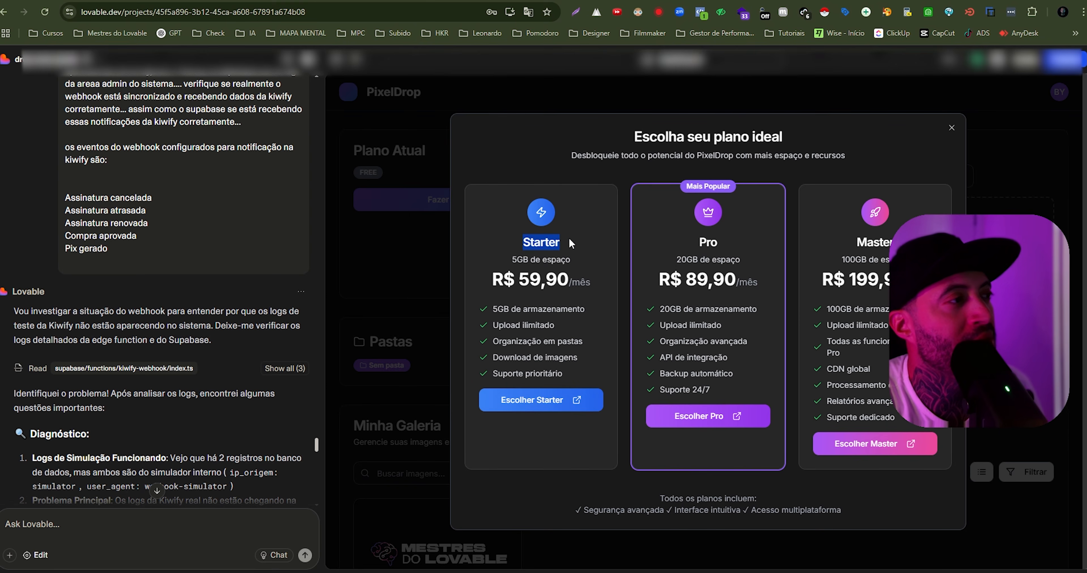
pyautogui.click(511, 401)
# - Apply the coupon DESC91 to the PixelDrop Starter order in the Kiwify checkout
pyautogui.scroll(-5, 521, 291)
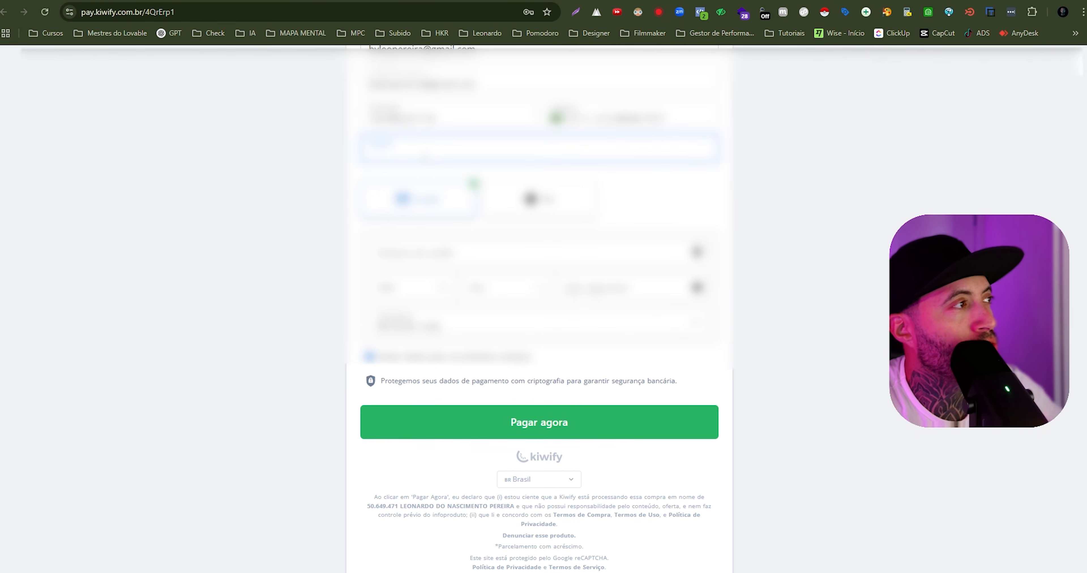
pyautogui.write('DESC')
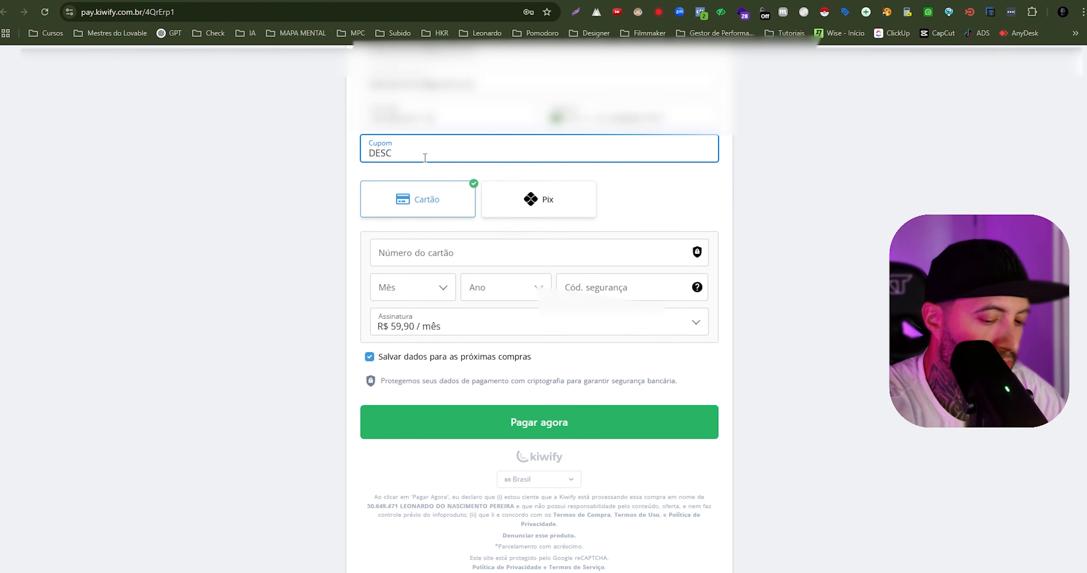
pyautogui.write('91')
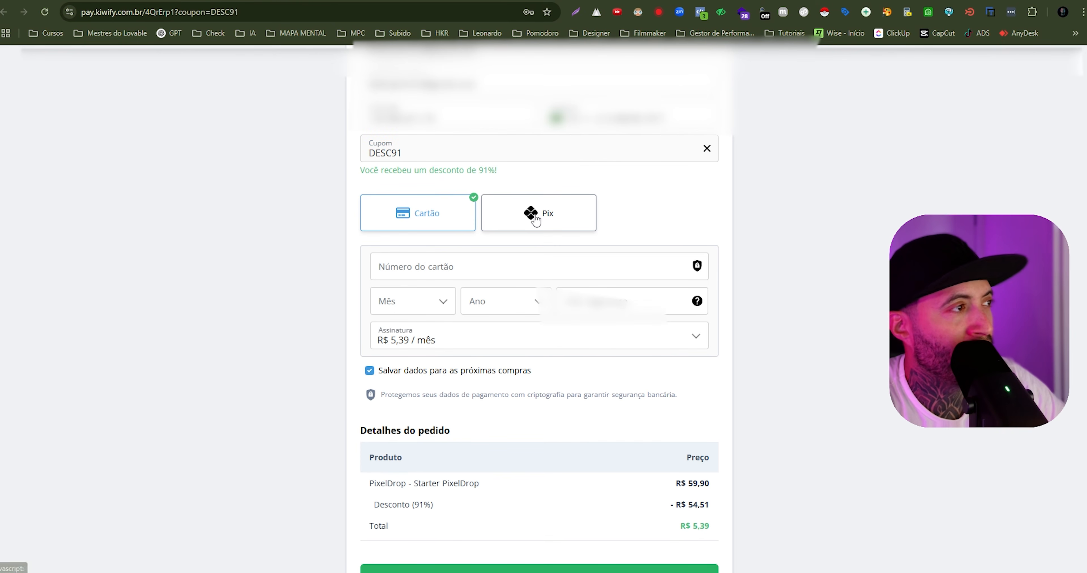
# - Choose Pix as the payment method, submit the Starter order and review the generated payment instructions and total
pyautogui.click(575, 226)
pyautogui.scroll(-3, 670, 326)
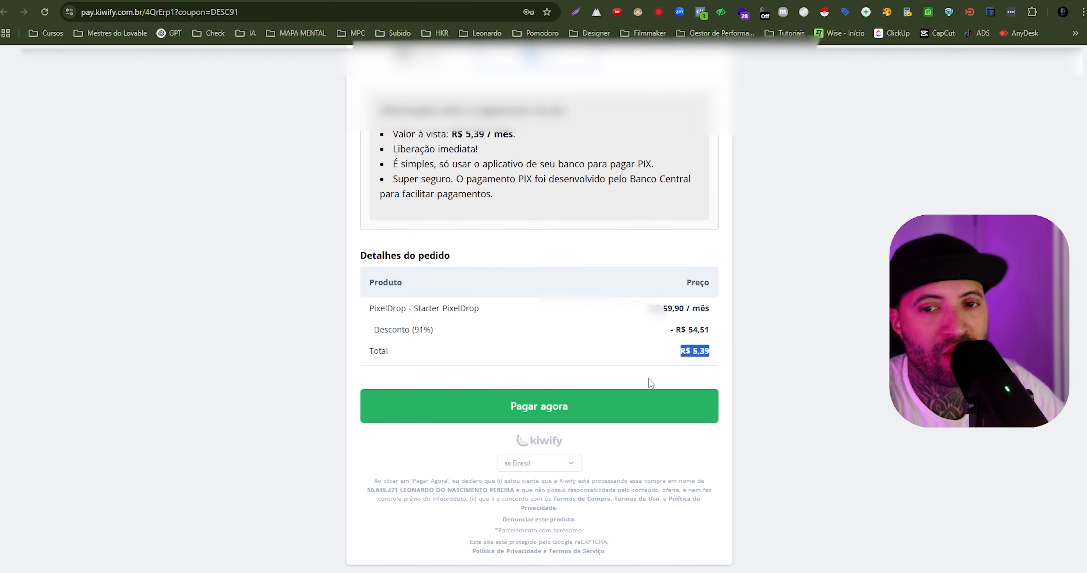
pyautogui.click(585, 404)
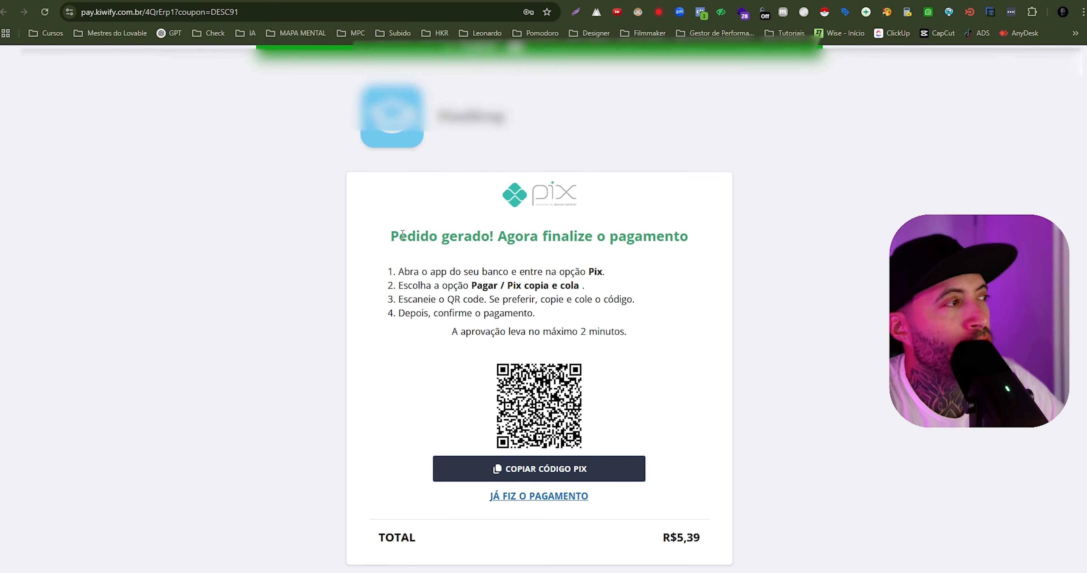
pyautogui.moveTo(403, 235); pyautogui.dragTo(730, 289)
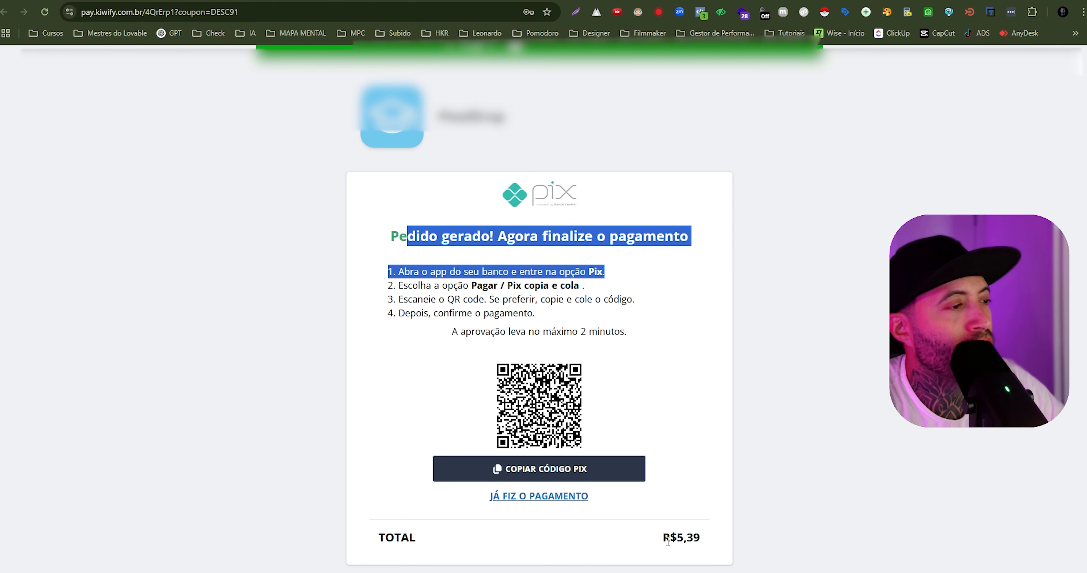
pyautogui.moveTo(664, 542); pyautogui.dragTo(746, 544)
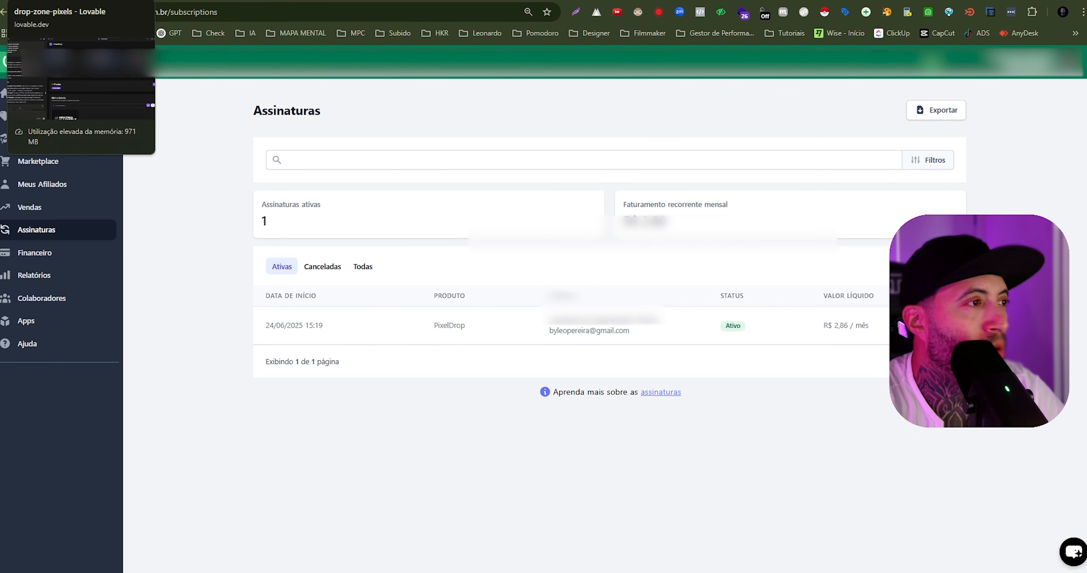
# - Return to Lovable and check the Plano Atual and Espaço Utilizado cards on PixelDrop's dashboard
pyautogui.click(33, 1)
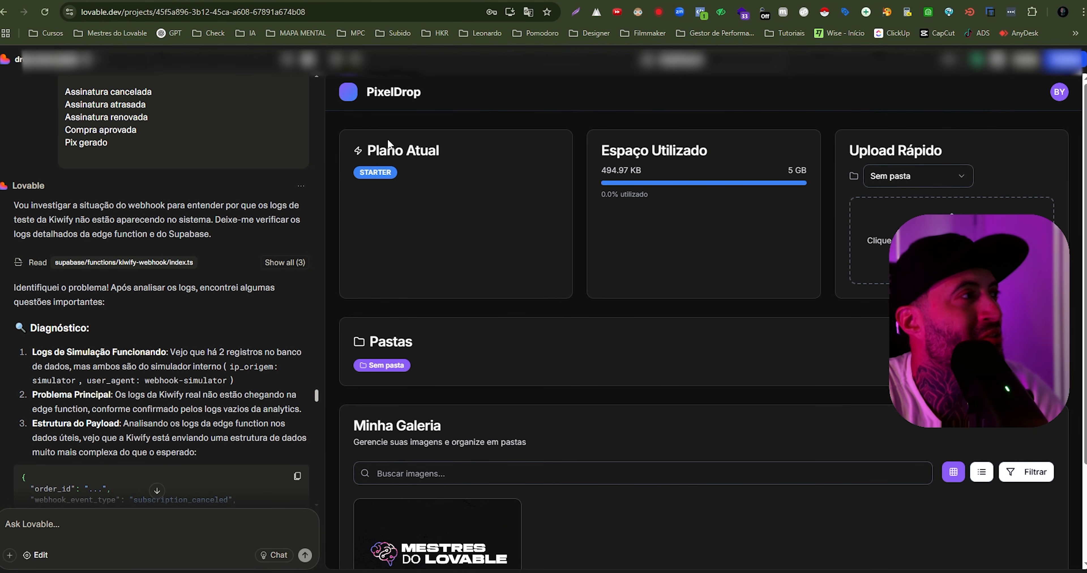
pyautogui.moveTo(366, 156); pyautogui.dragTo(460, 164)
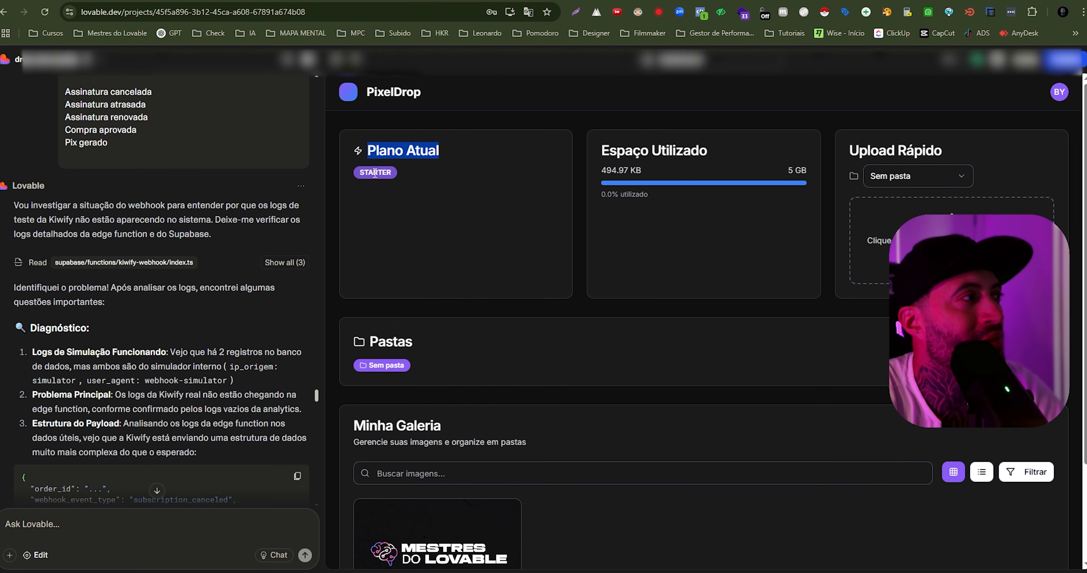
pyautogui.click(438, 182)
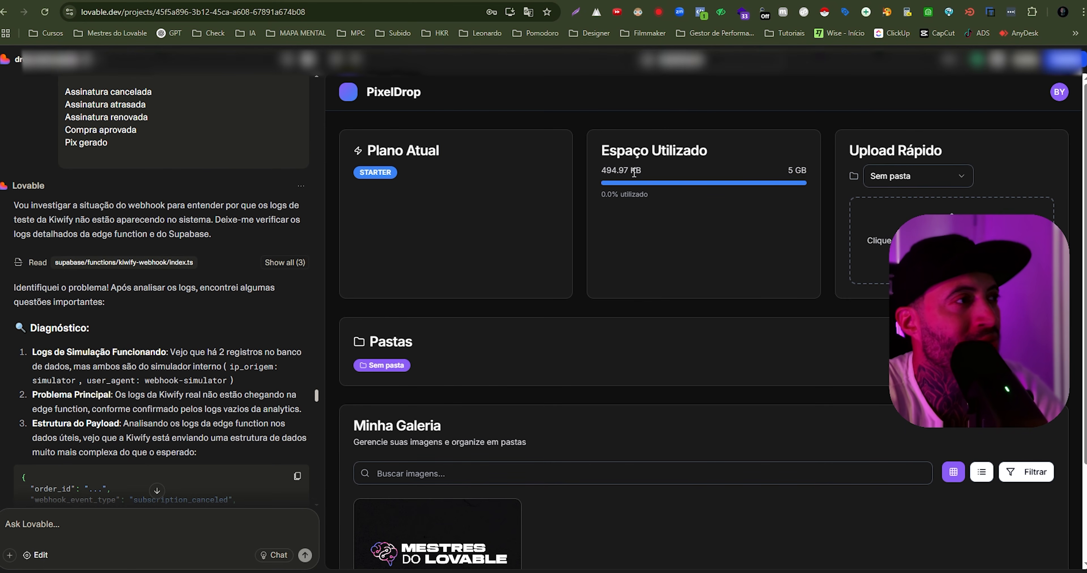
pyautogui.scroll(-3, 599, 257)
pyautogui.scroll(3, 597, 262)
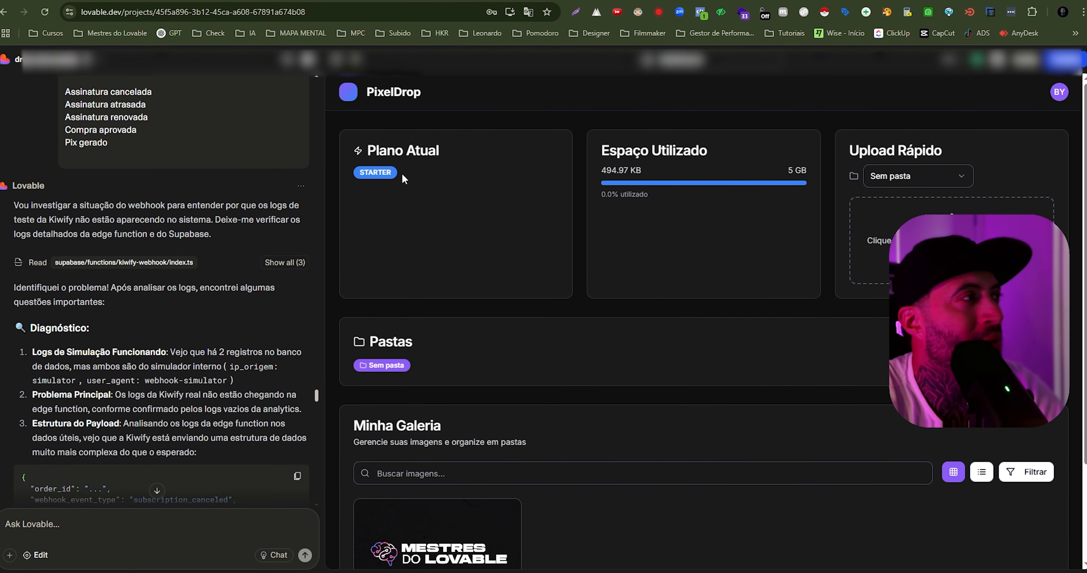
# - Switch to Supabase, open the webhook_logs table and examine the pix_created and order_approved entries for the PixelDrop product
pyautogui.click(390, 1)
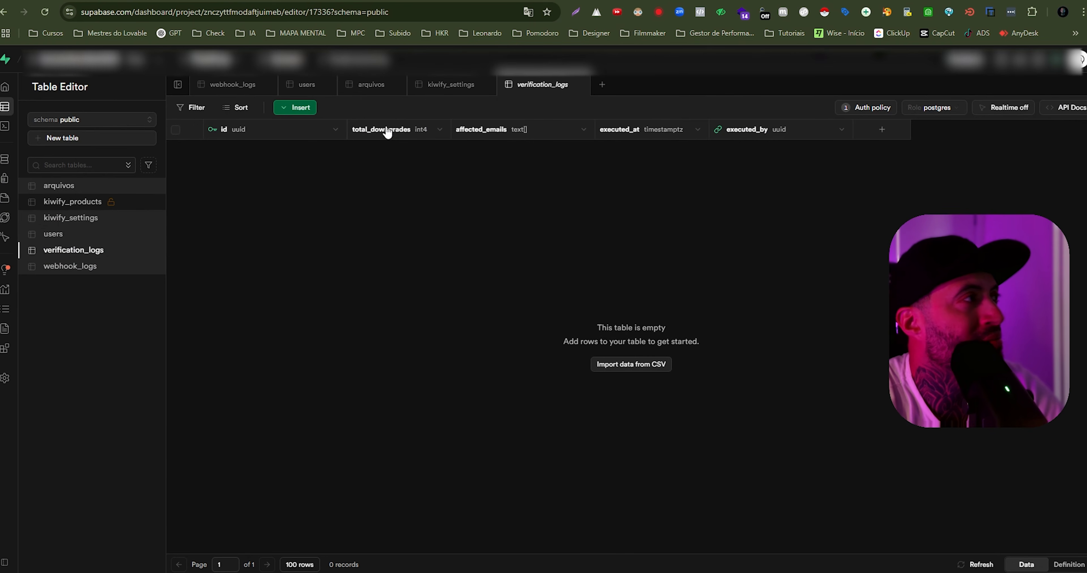
pyautogui.click(59, 275)
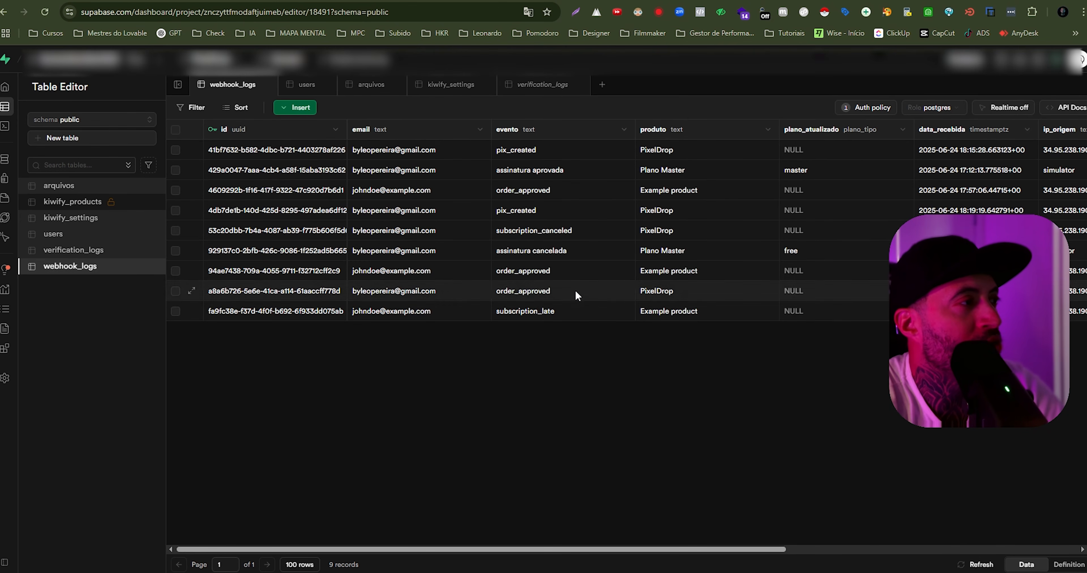
pyautogui.click(548, 149)
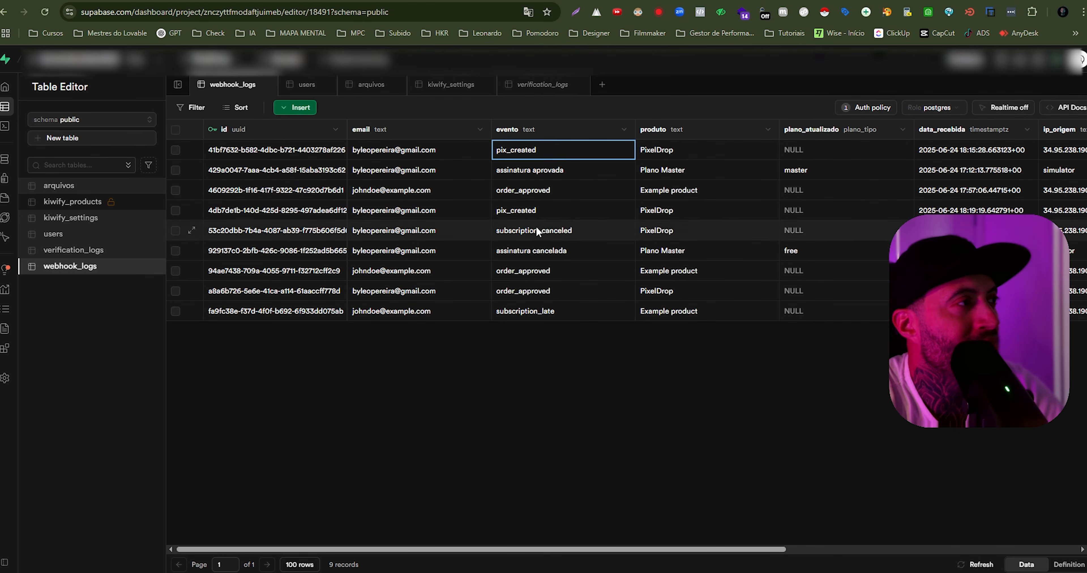
pyautogui.click(534, 211)
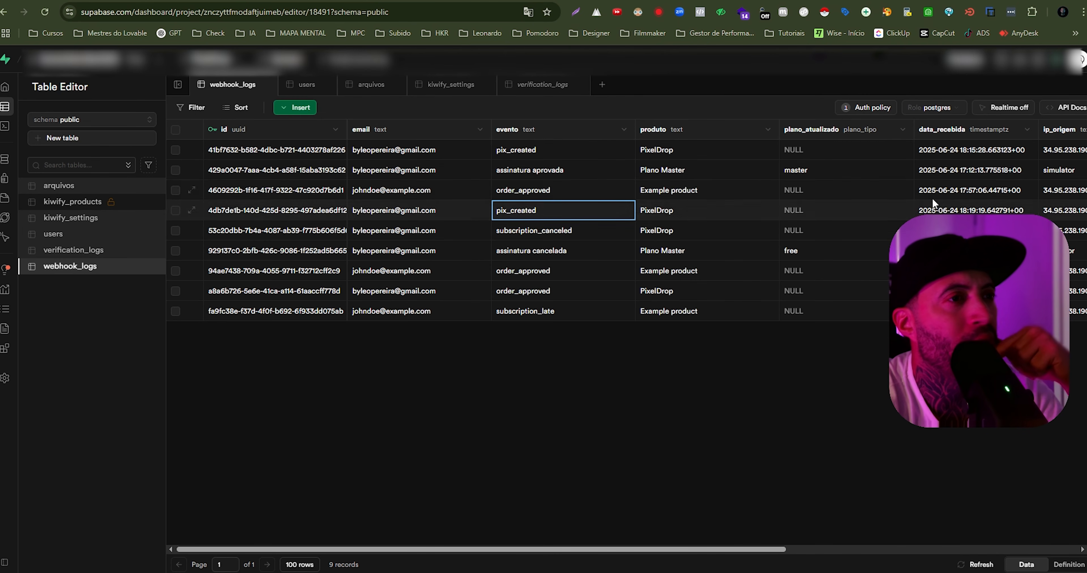
pyautogui.click(419, 291)
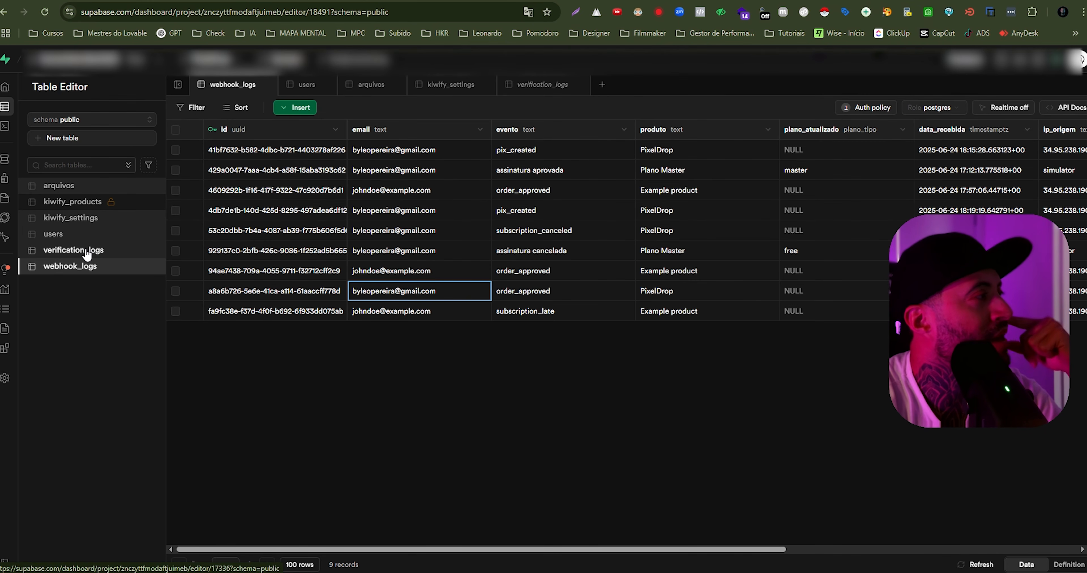
# - Open the users table, compare the accounts' emails, check the buyer's plano value and return to PixelDrop's dashboard in Lovable
pyautogui.click(69, 234)
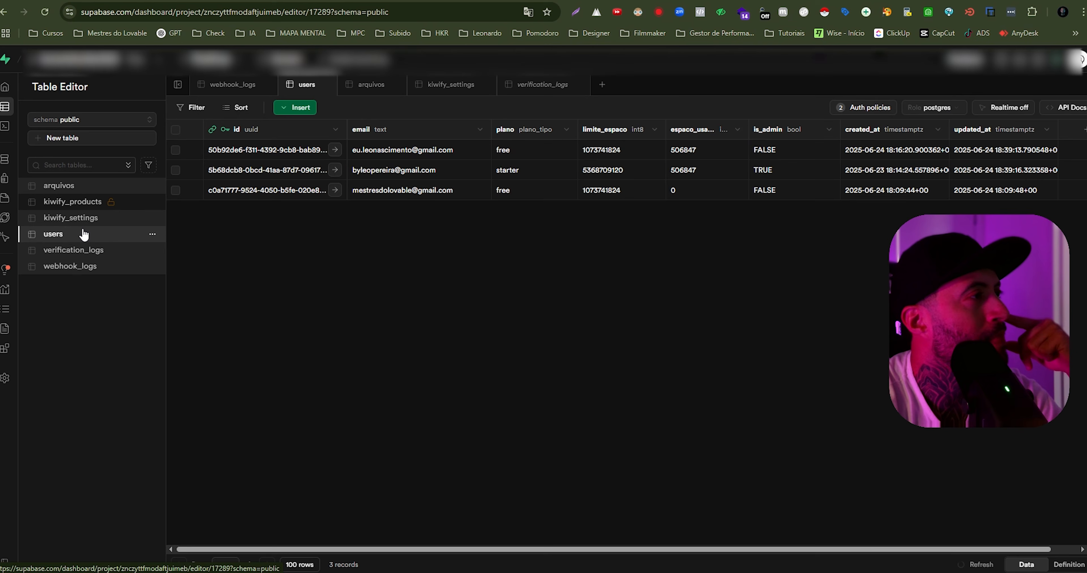
pyautogui.click(419, 149)
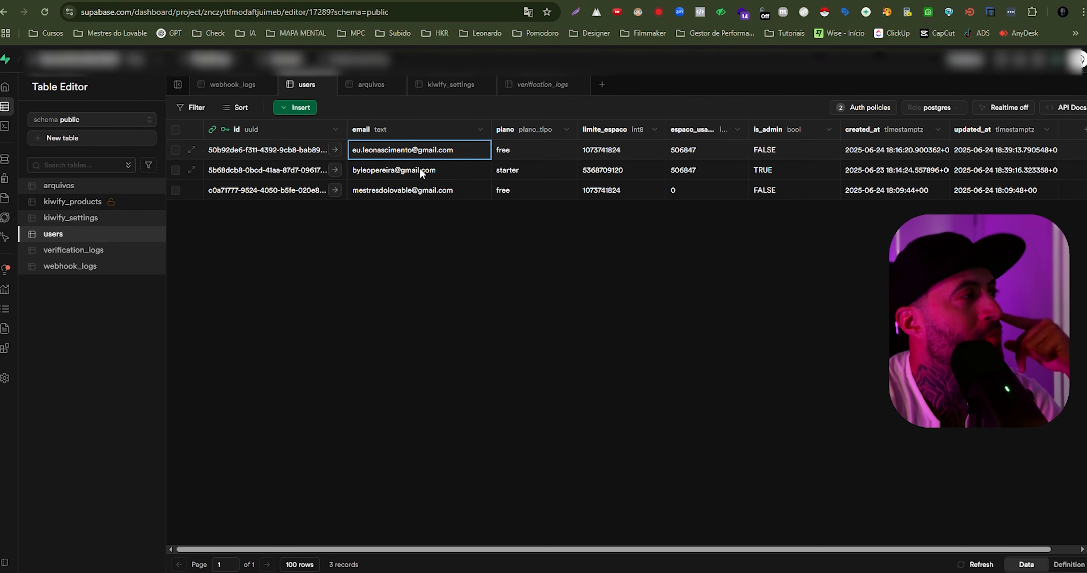
pyautogui.click(419, 168)
pyautogui.click(415, 193)
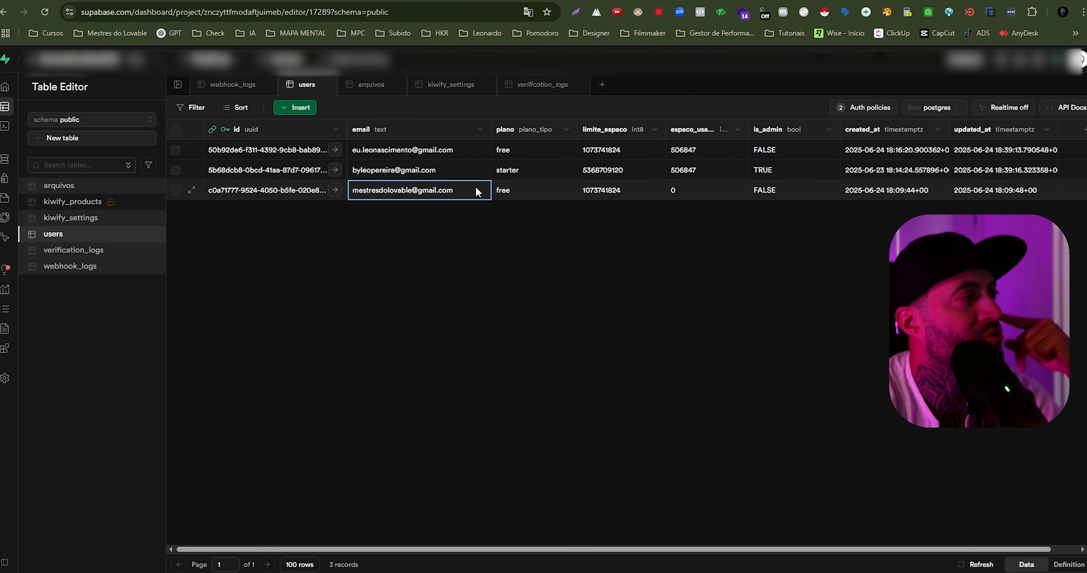
pyautogui.click(463, 152)
pyautogui.click(464, 188)
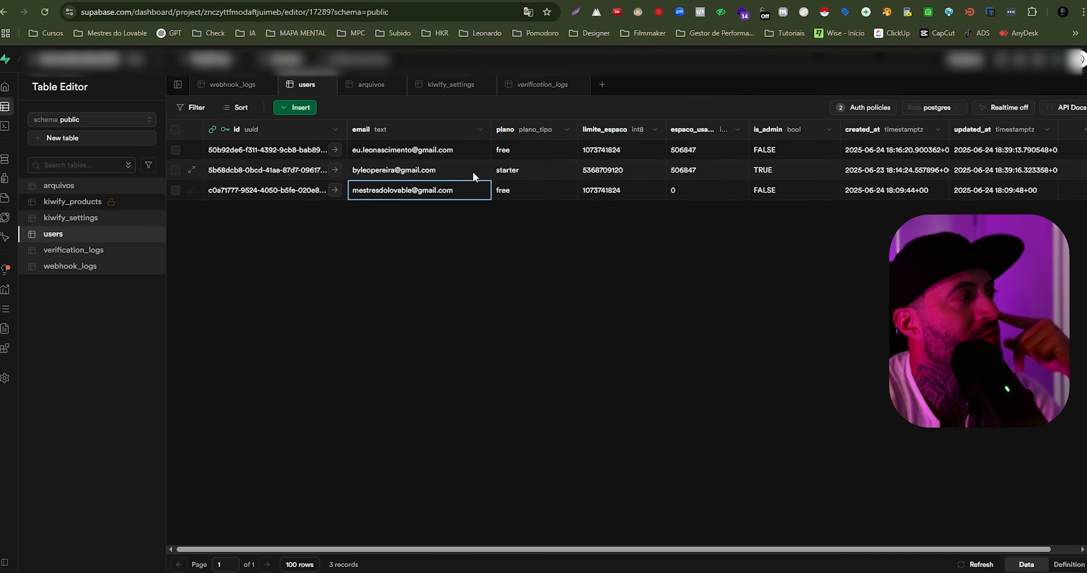
pyautogui.click(471, 167)
pyautogui.click(514, 172)
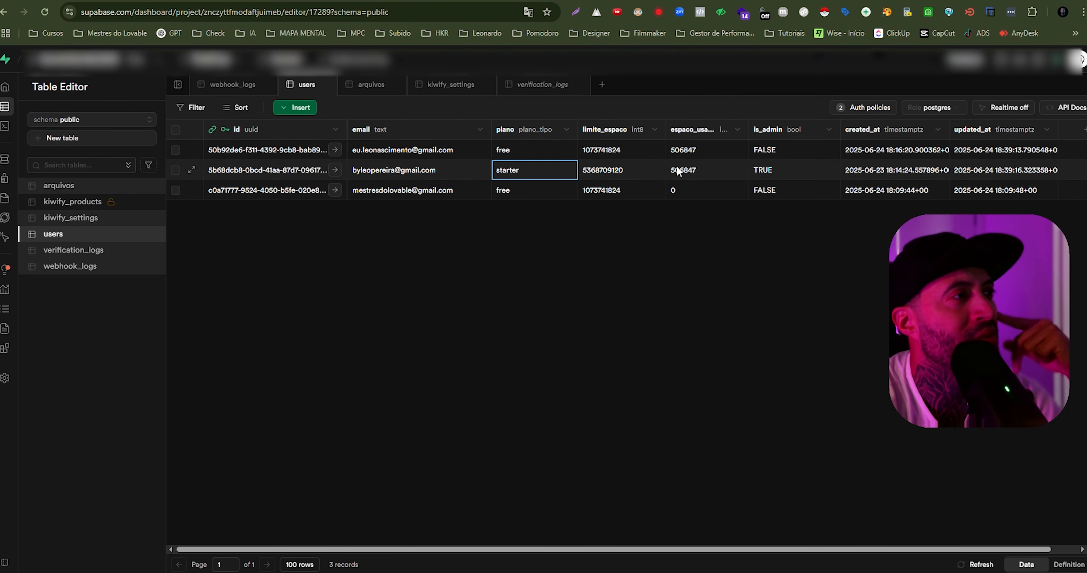
pyautogui.click(143, 1)
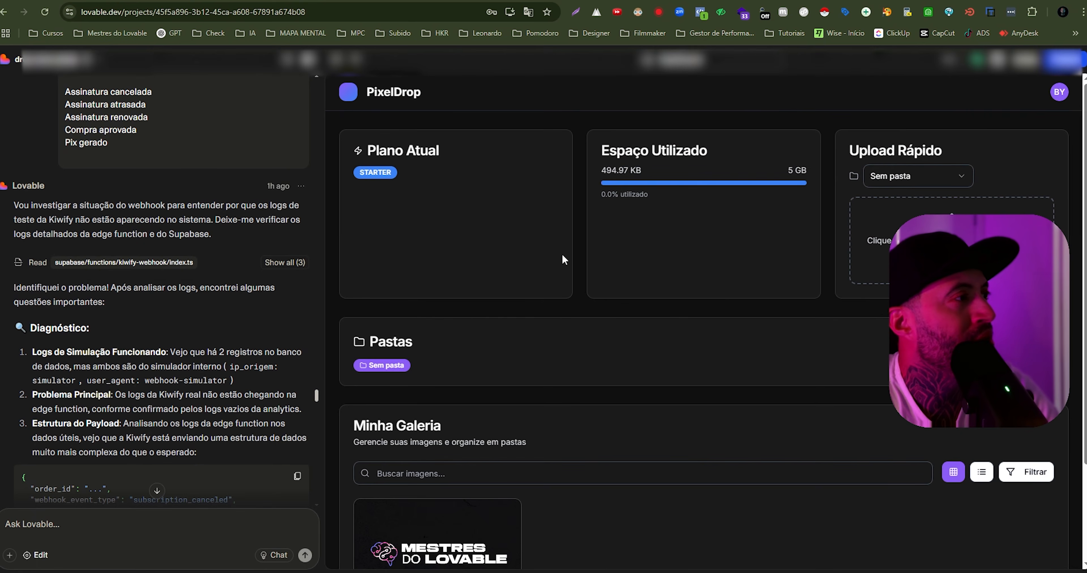